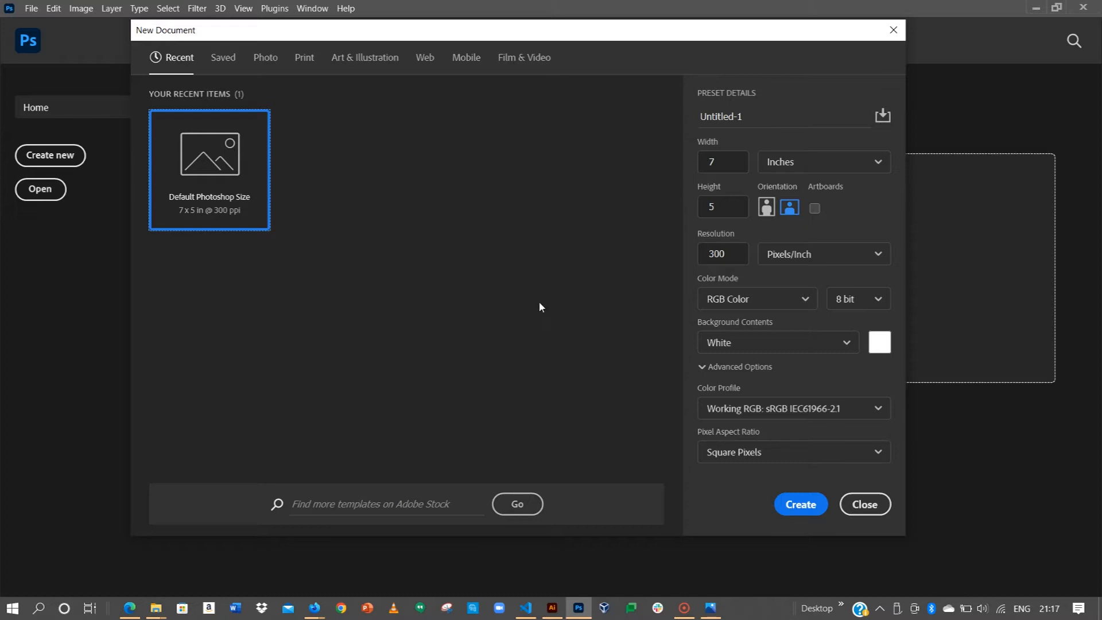
Step: Switch units to pixels, enter width 1600 and height 1920, and create the document
{"action": "left_click", "coordinate": [826, 162]}
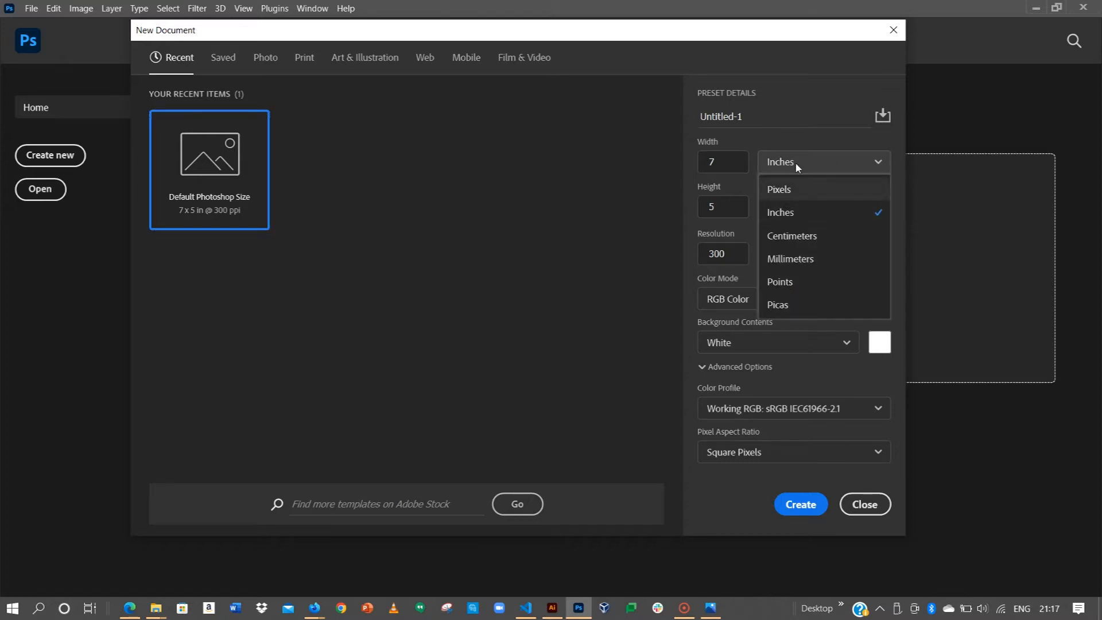
{"action": "left_click", "coordinate": [784, 191]}
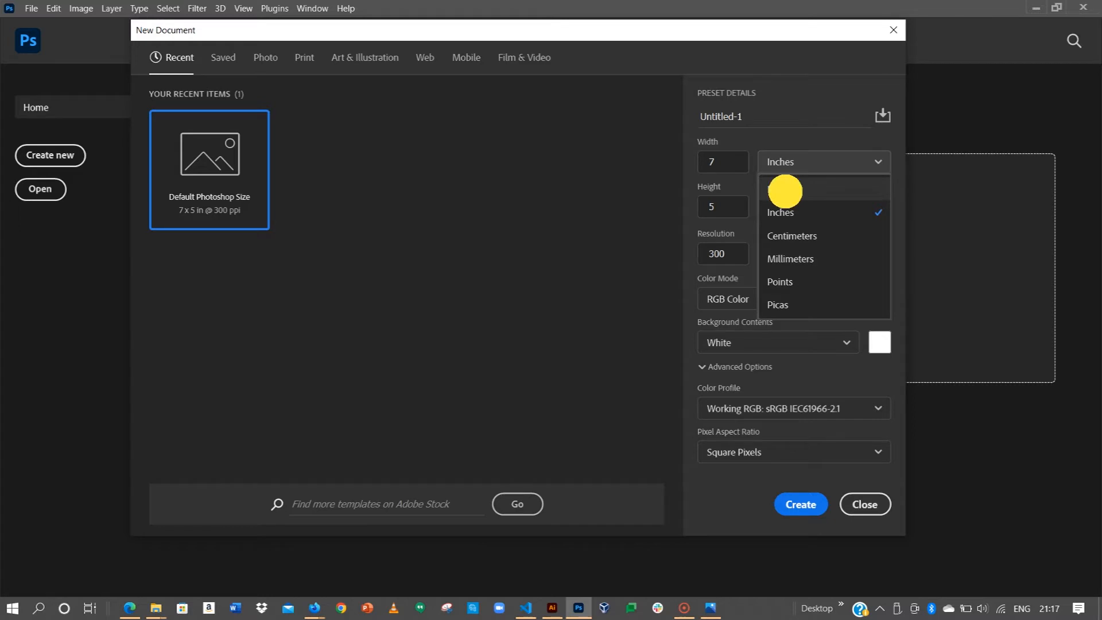
{"action": "left_click", "coordinate": [727, 164]}
{"action": "key", "text": "BackSpace"}
{"action": "key", "text": "BackSpace"}
{"action": "key", "text": "BackSpace"}
{"action": "key", "text": "BackSpace"}
{"action": "key", "text": "BackSpace"}
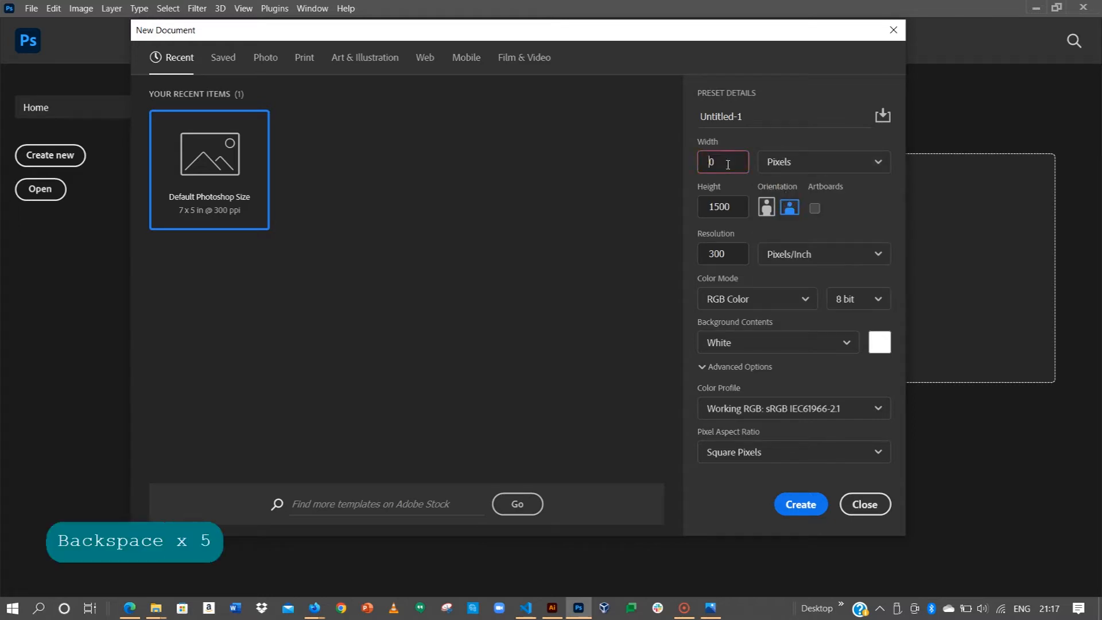
{"action": "type", "text": "16"}
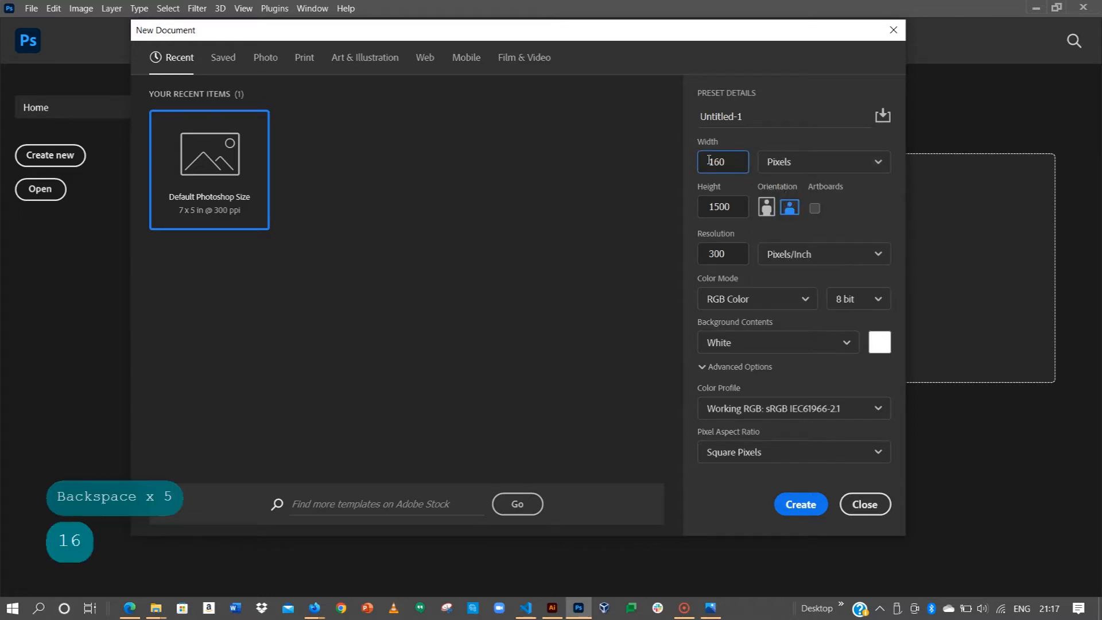
{"action": "type", "text": "0"}
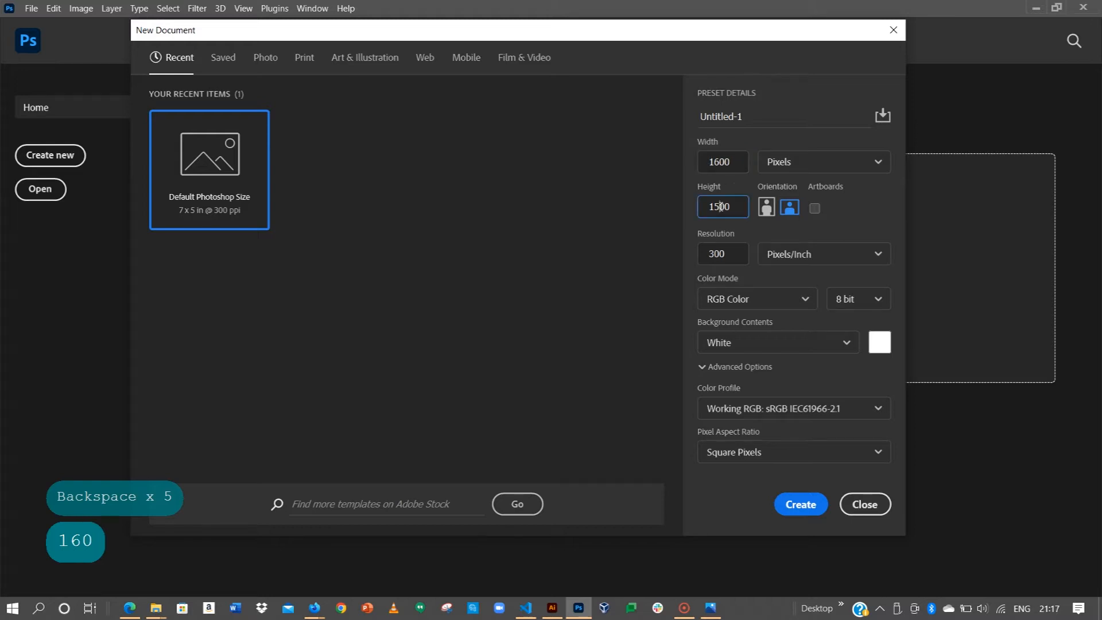
{"action": "left_click", "coordinate": [720, 207]}
{"action": "key", "text": "Right"}
{"action": "key", "text": "BackSpace"}
{"action": "key", "text": "BackSpace"}
{"action": "type", "text": "920"}
{"action": "key", "text": "BackSpace"}
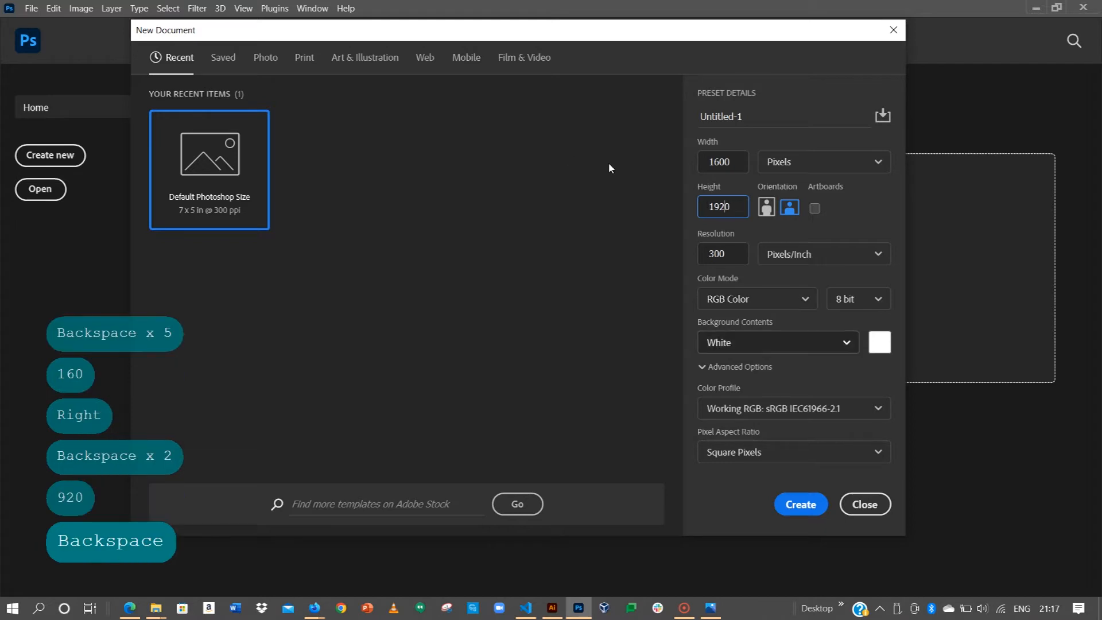
{"action": "left_click", "coordinate": [801, 505]}
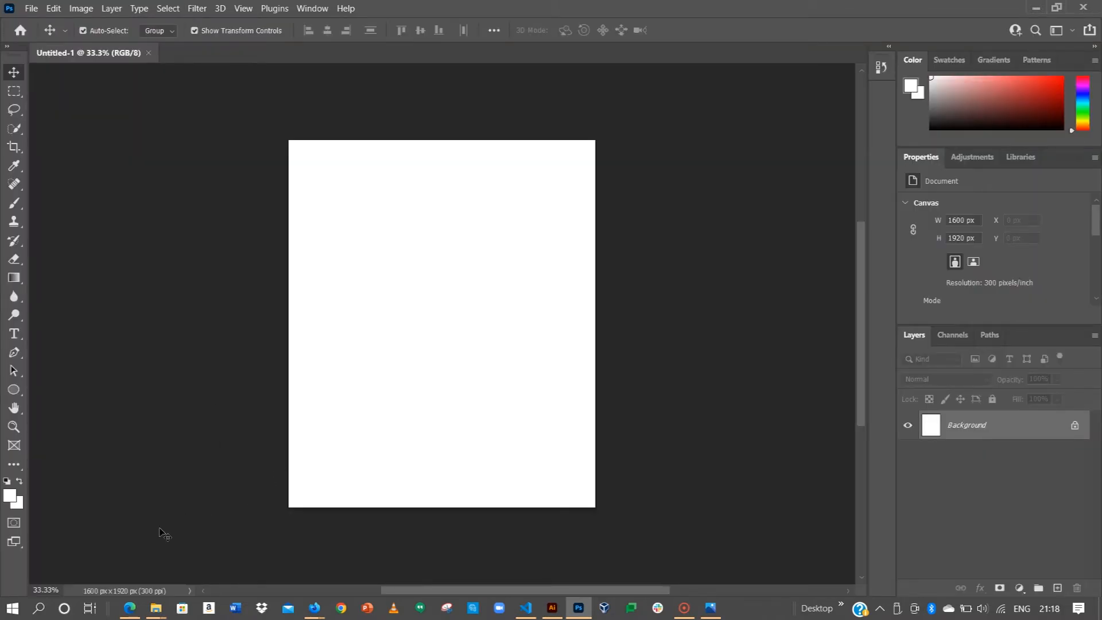
Step: Place the reference flyer JPEG from Downloads onto the canvas and fit the page on screen
{"action": "left_click", "coordinate": [156, 608]}
{"action": "left_click_drag", "start_coordinate": [285, 487], "coordinate": [413, 183]}
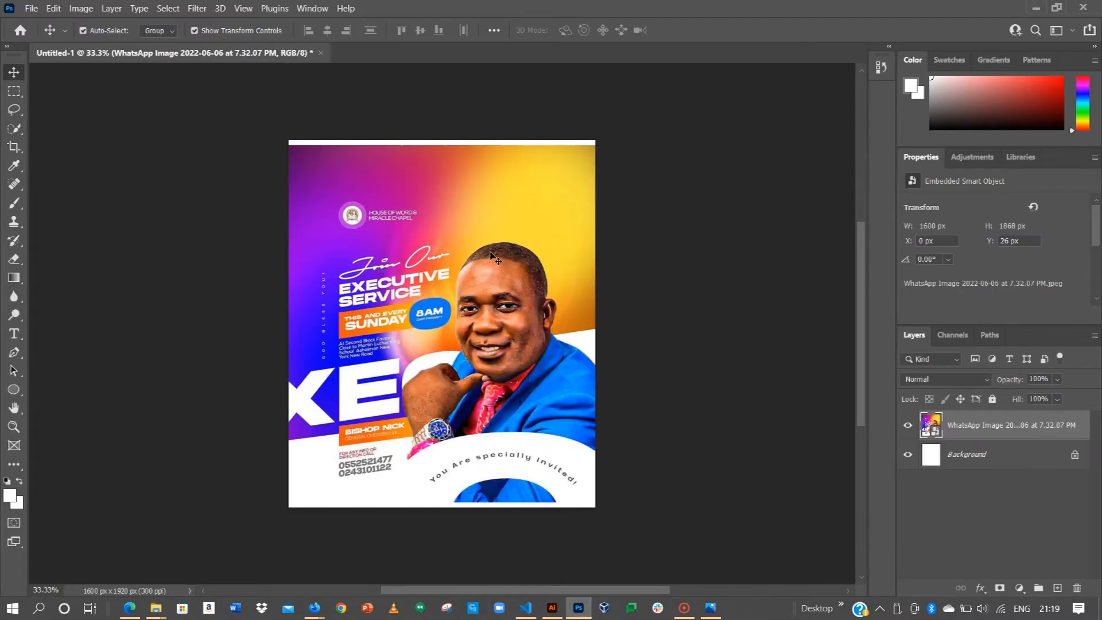
{"action": "key", "text": "Return"}
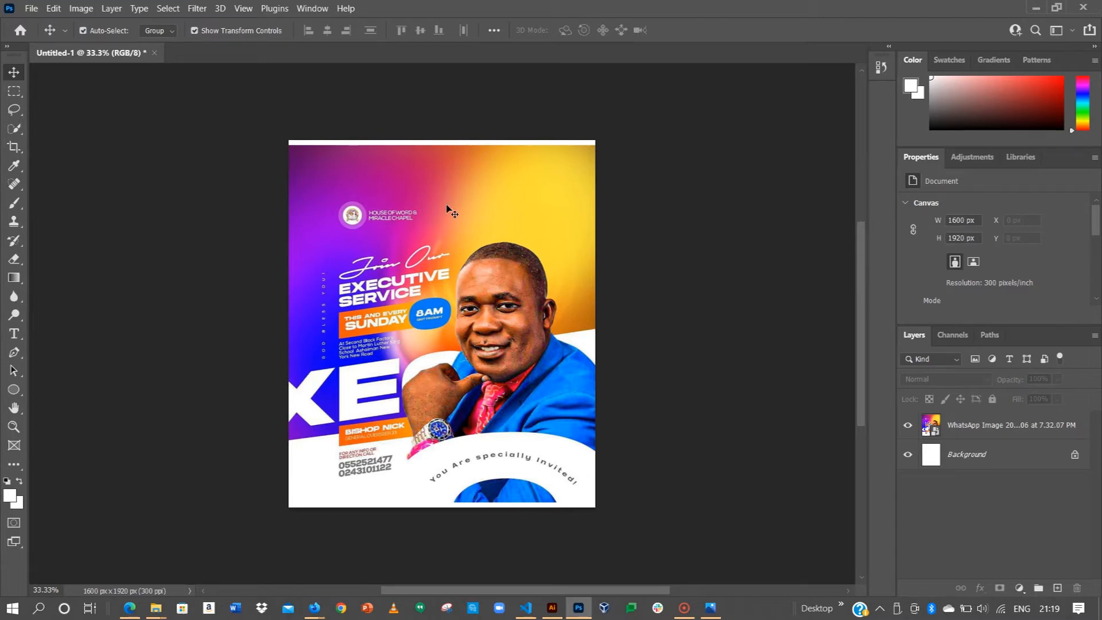
{"action": "key", "text": "ctrl+0"}
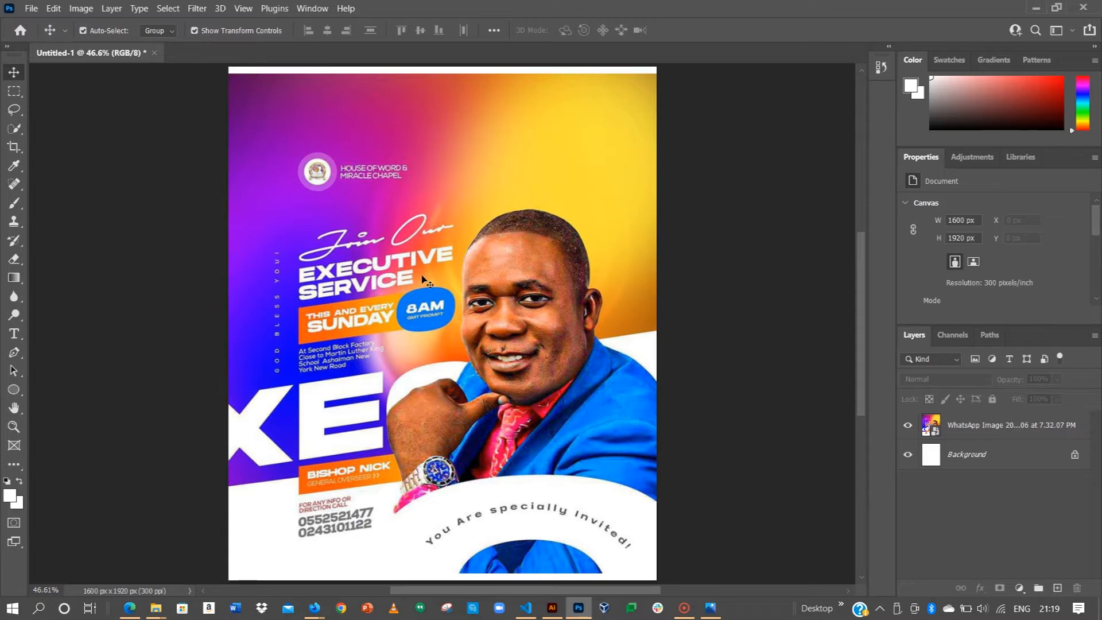
Step: Drag the gradient background image from Downloads onto the page
{"action": "left_click", "coordinate": [157, 602]}
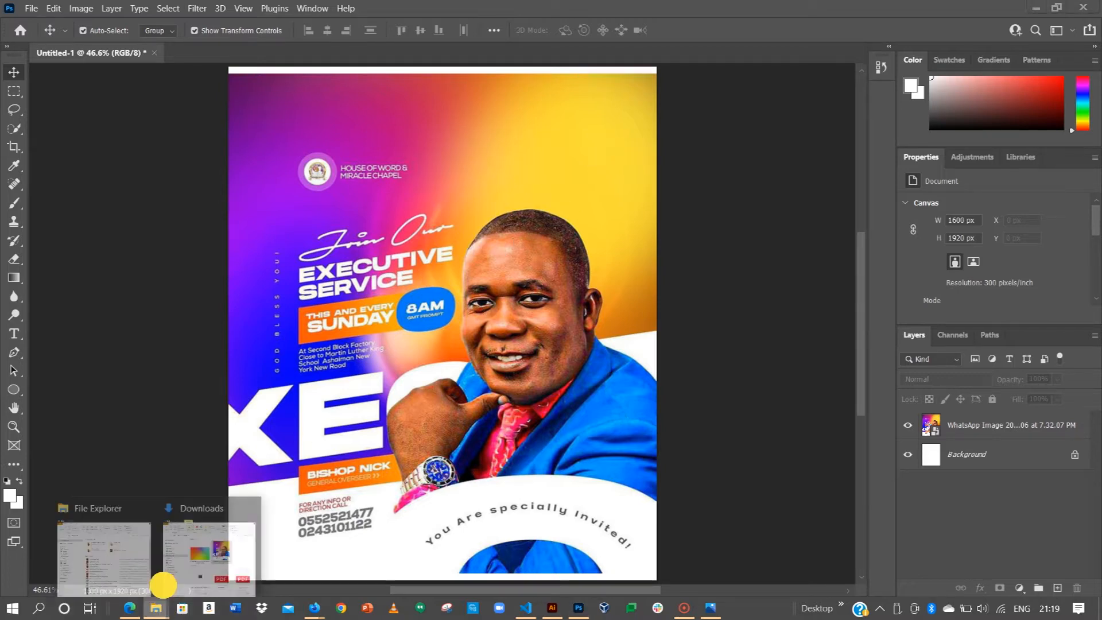
{"action": "left_click", "coordinate": [195, 539]}
{"action": "left_click", "coordinate": [131, 499]}
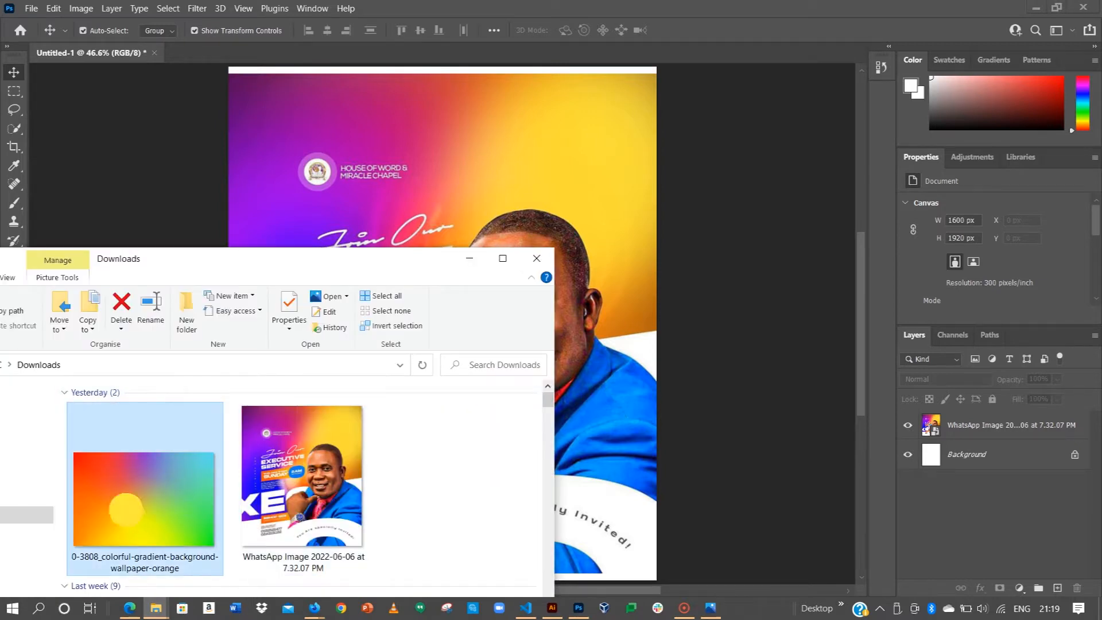
{"action": "left_click_drag", "start_coordinate": [511, 203], "coordinate": [556, 205]}
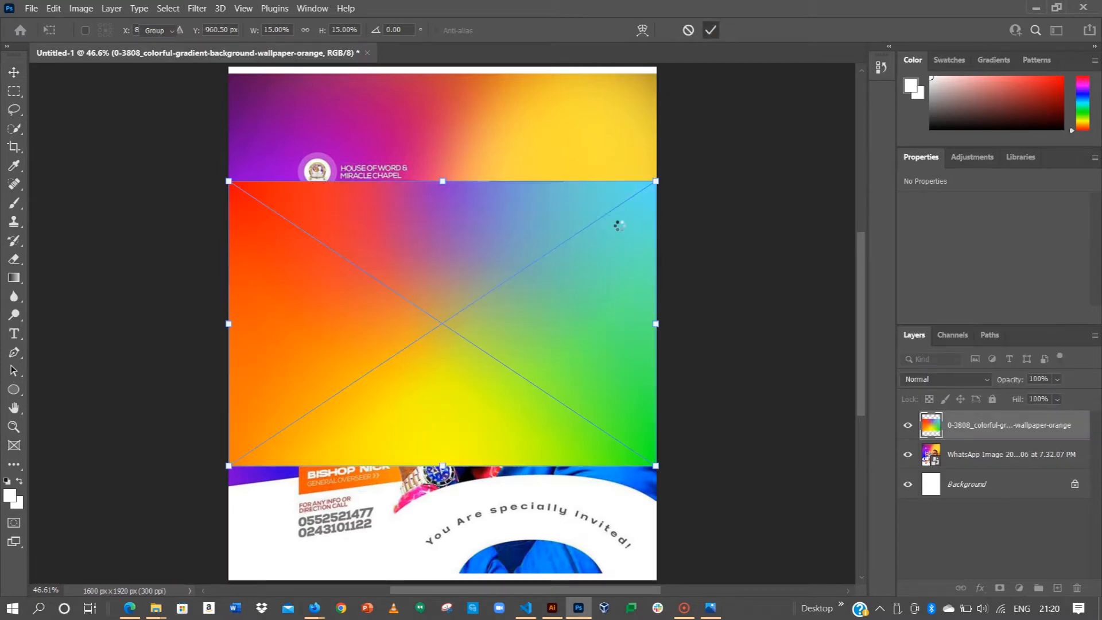
Step: Enlarge the gradient proportionally from its centre to cover the page and commit it
{"action": "scroll", "coordinate": [620, 227], "scroll_direction": "down", "scroll_amount": 2, "text": "alt"}
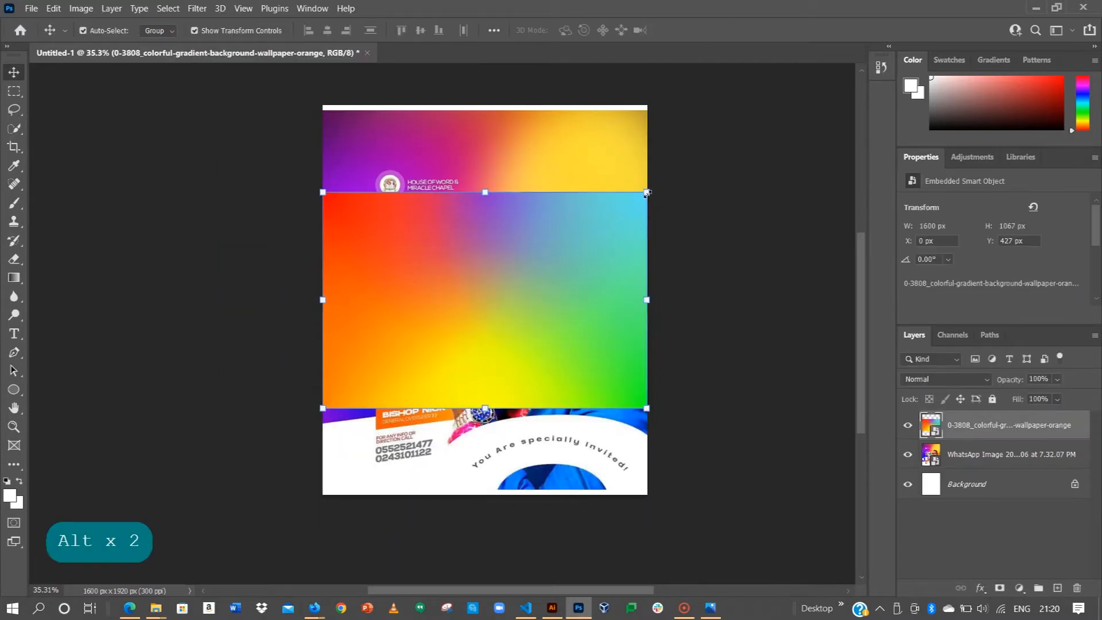
{"action": "key", "text": "space"}
{"action": "left_click_drag", "start_coordinate": [636, 189], "coordinate": [554, 286]}
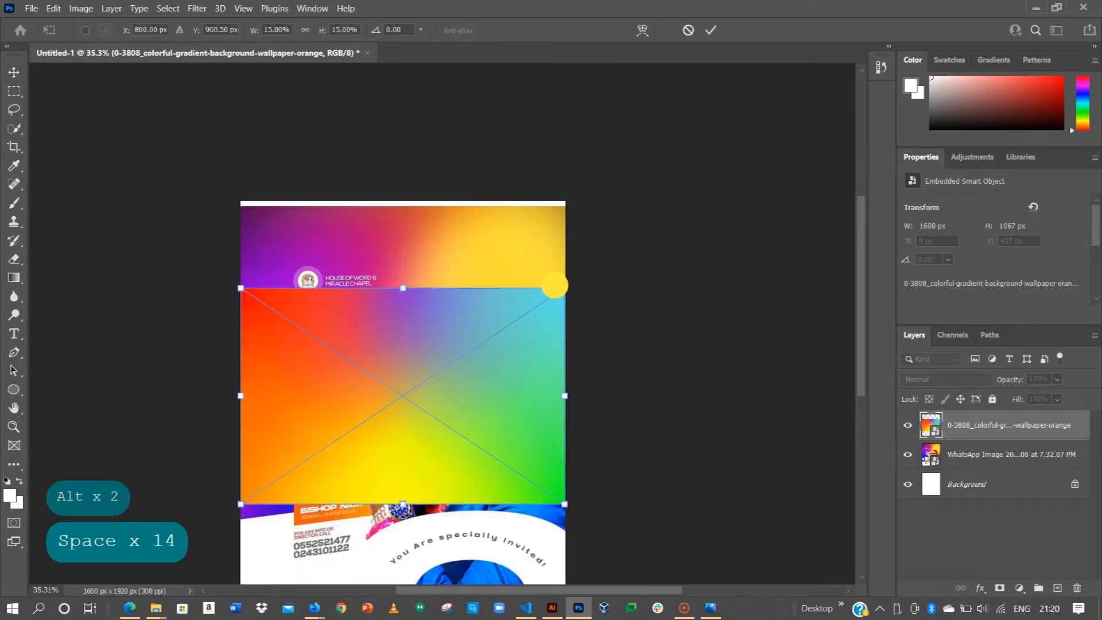
{"action": "key", "text": "shift"}
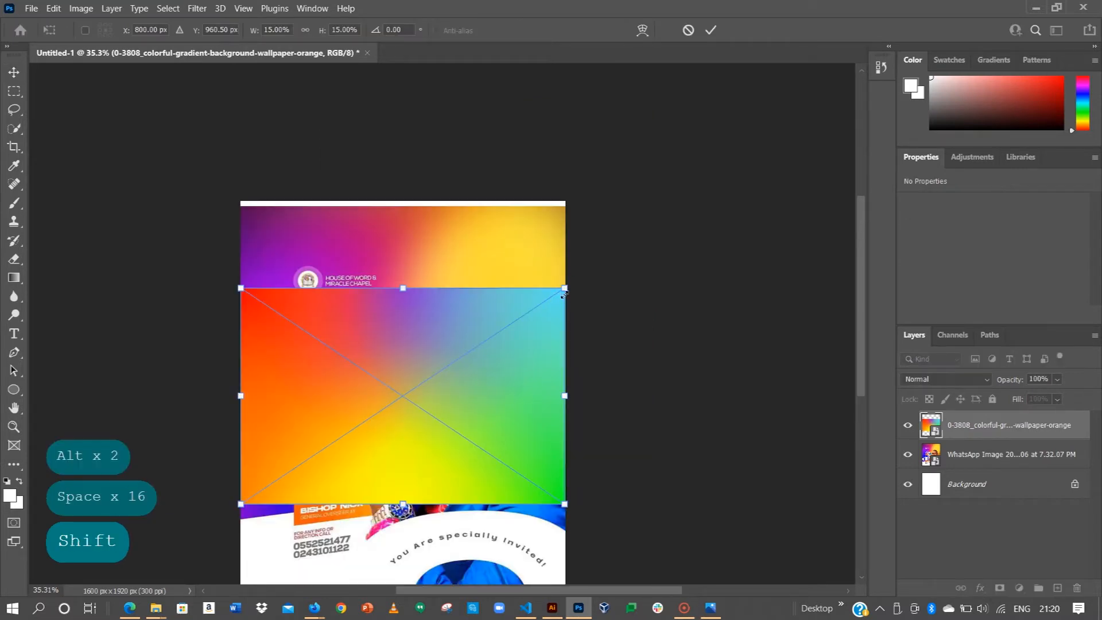
{"action": "left_click_drag", "start_coordinate": [564, 288], "coordinate": [641, 179]}
{"action": "left_click_drag", "start_coordinate": [526, 230], "coordinate": [526, 203]}
{"action": "key", "text": "shift"}
{"action": "left_click", "coordinate": [710, 30]}
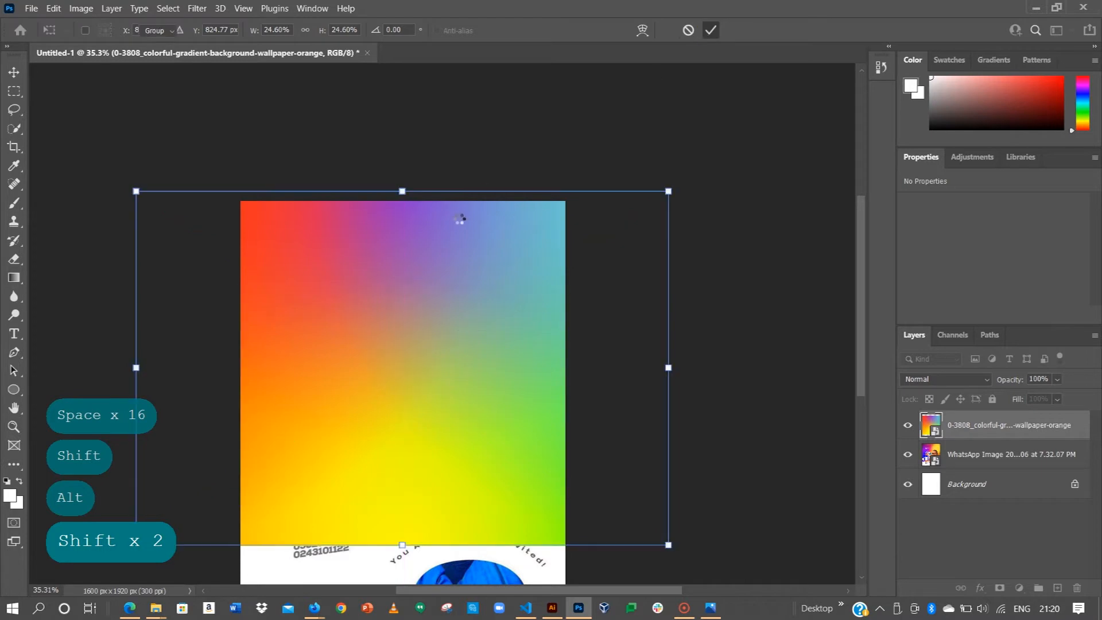
Step: Compare the gradient against the flyer, leaving the gradient layer hidden
{"action": "left_click", "coordinate": [909, 426]}
{"action": "left_click", "coordinate": [909, 425]}
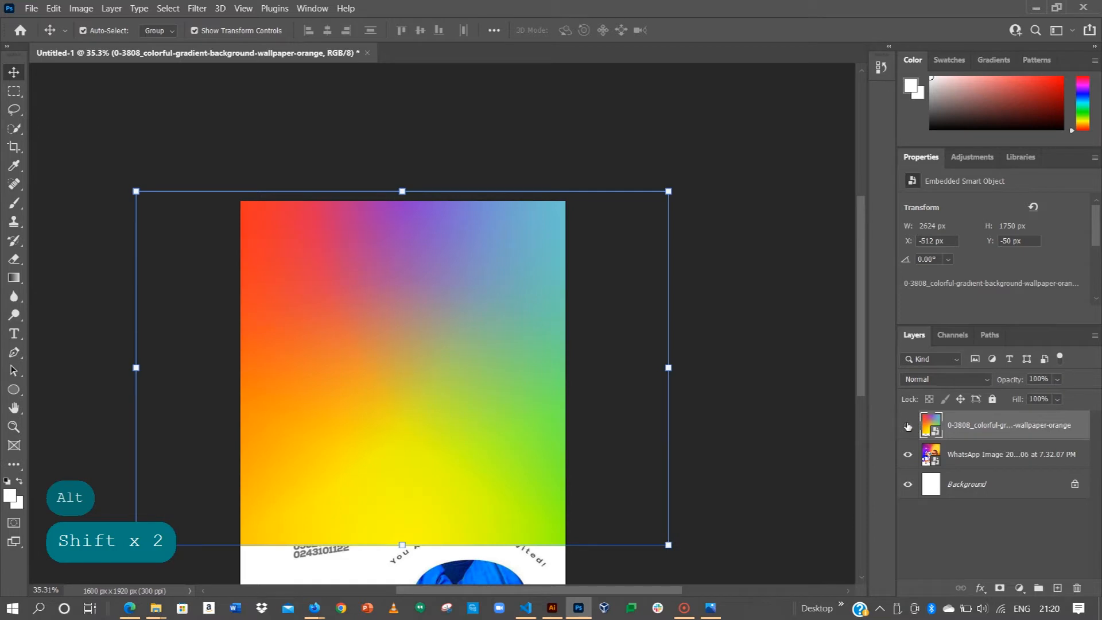
{"action": "left_click", "coordinate": [907, 426]}
{"action": "left_click", "coordinate": [907, 425]}
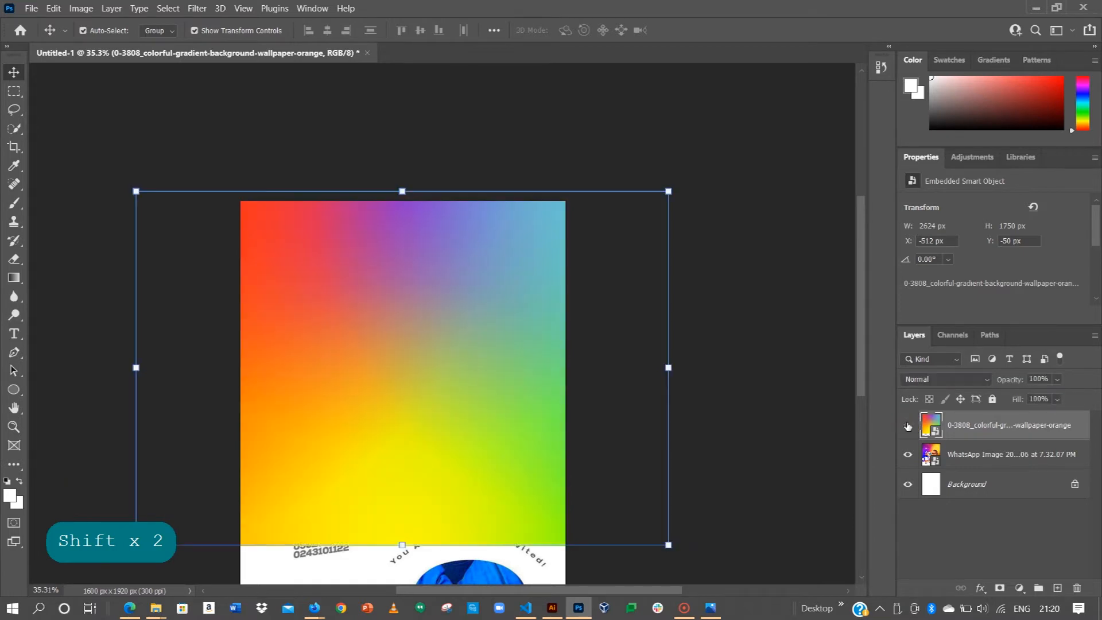
{"action": "left_click", "coordinate": [907, 426]}
{"action": "left_click", "coordinate": [907, 426]}
{"action": "left_click", "coordinate": [907, 425]}
{"action": "left_click", "coordinate": [907, 425]}
{"action": "left_click", "coordinate": [907, 425]}
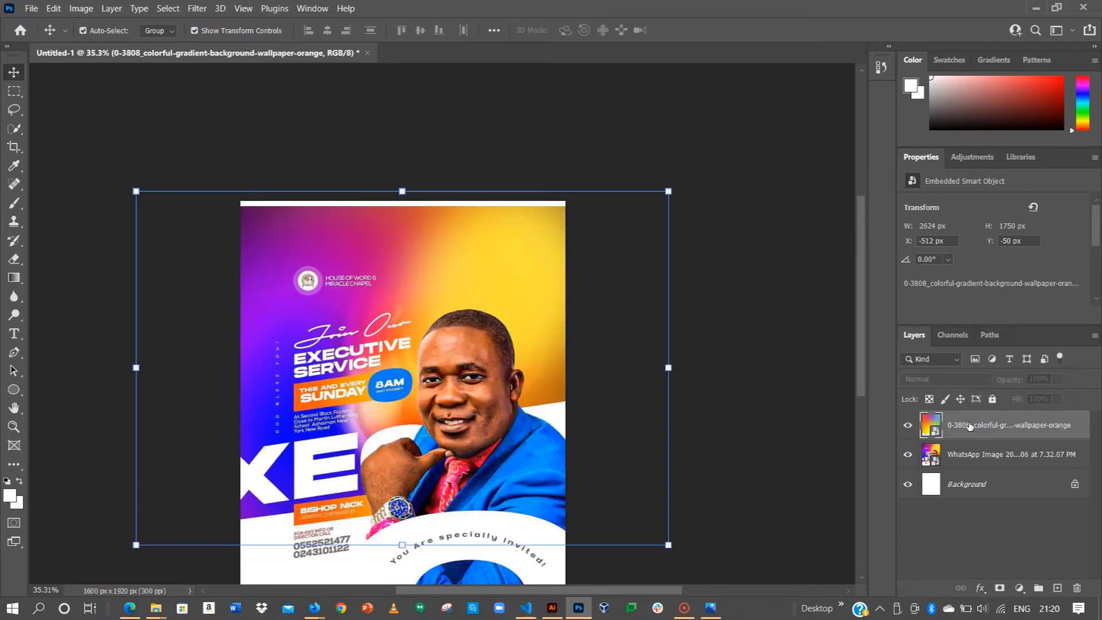
{"action": "left_click", "coordinate": [908, 426]}
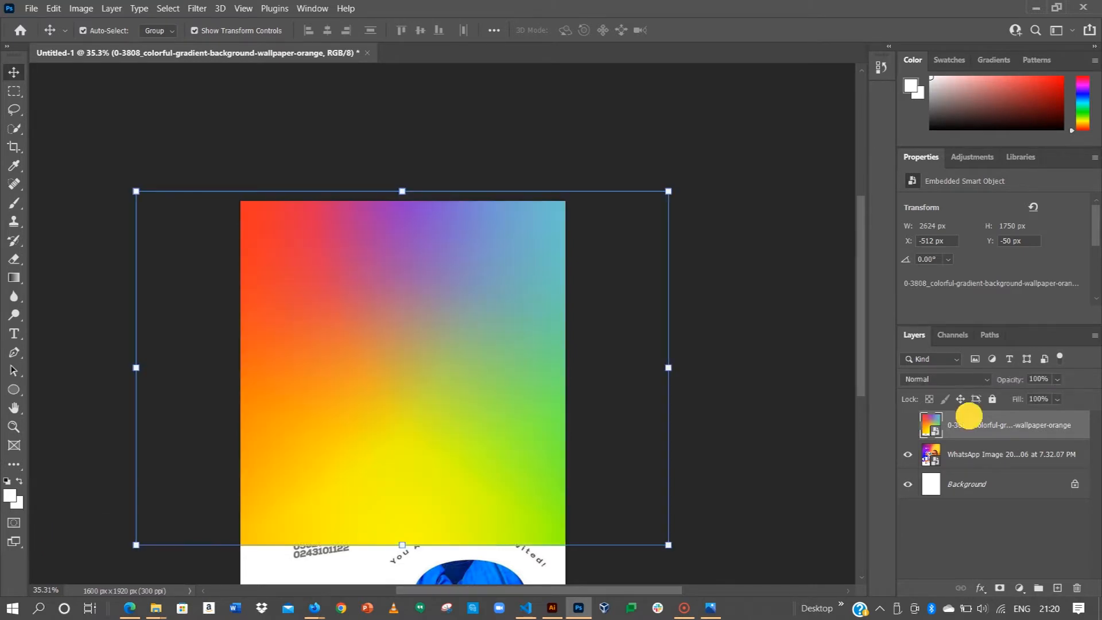
{"action": "scroll", "coordinate": [537, 474], "scroll_direction": "down", "scroll_amount": 4}
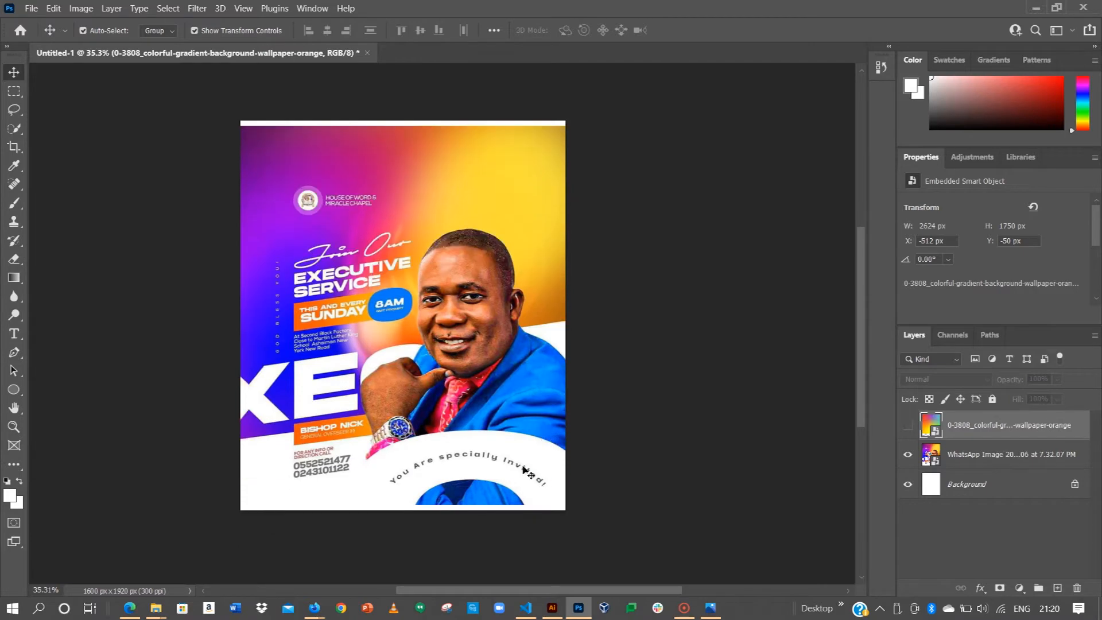
Step: Bring the flyer's lower half into view and select the Pen tool in Shape mode
{"action": "scroll", "coordinate": [343, 463], "scroll_direction": "up", "scroll_amount": 2}
{"action": "left_click_drag", "start_coordinate": [351, 458], "coordinate": [518, 377]}
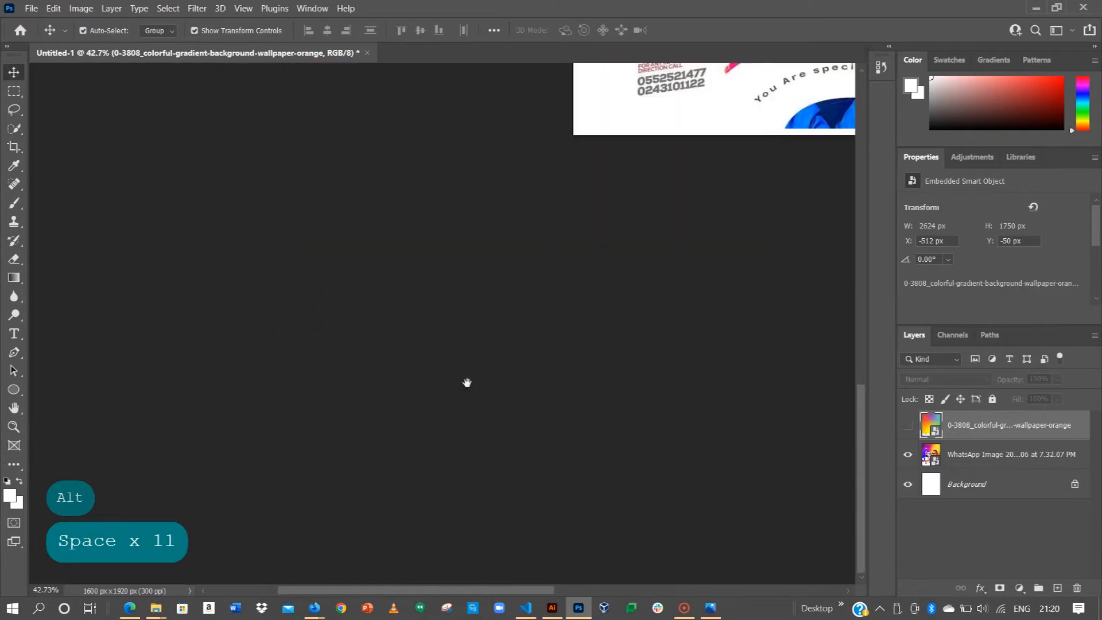
{"action": "left_click_drag", "start_coordinate": [682, 253], "coordinate": [166, 510]}
{"action": "left_click_drag", "start_coordinate": [649, 314], "coordinate": [622, 343]}
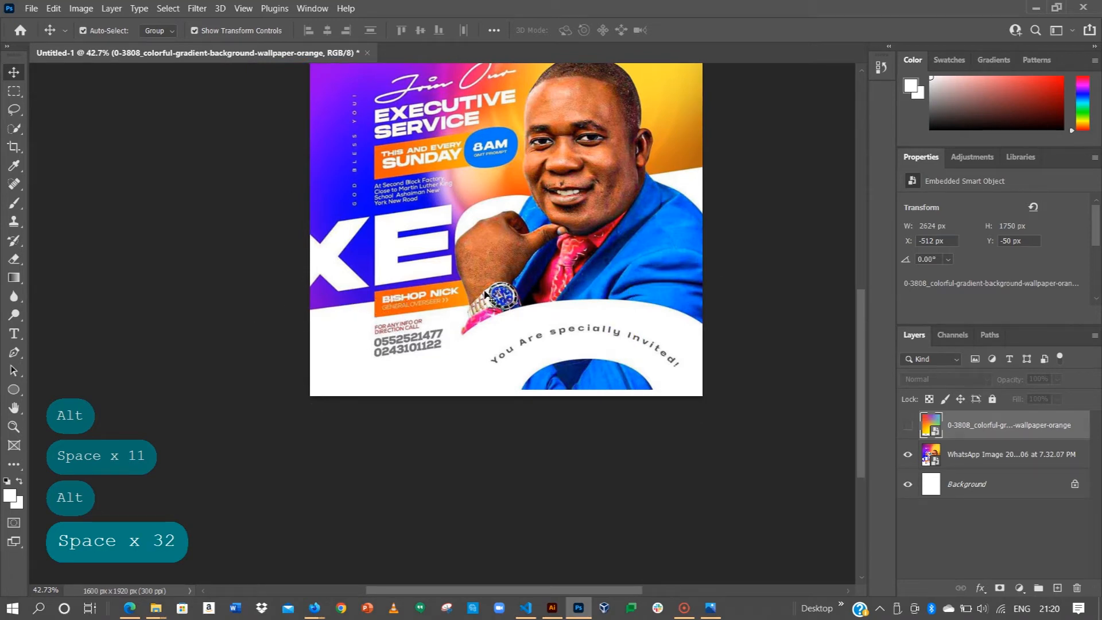
{"action": "left_click", "coordinate": [15, 355]}
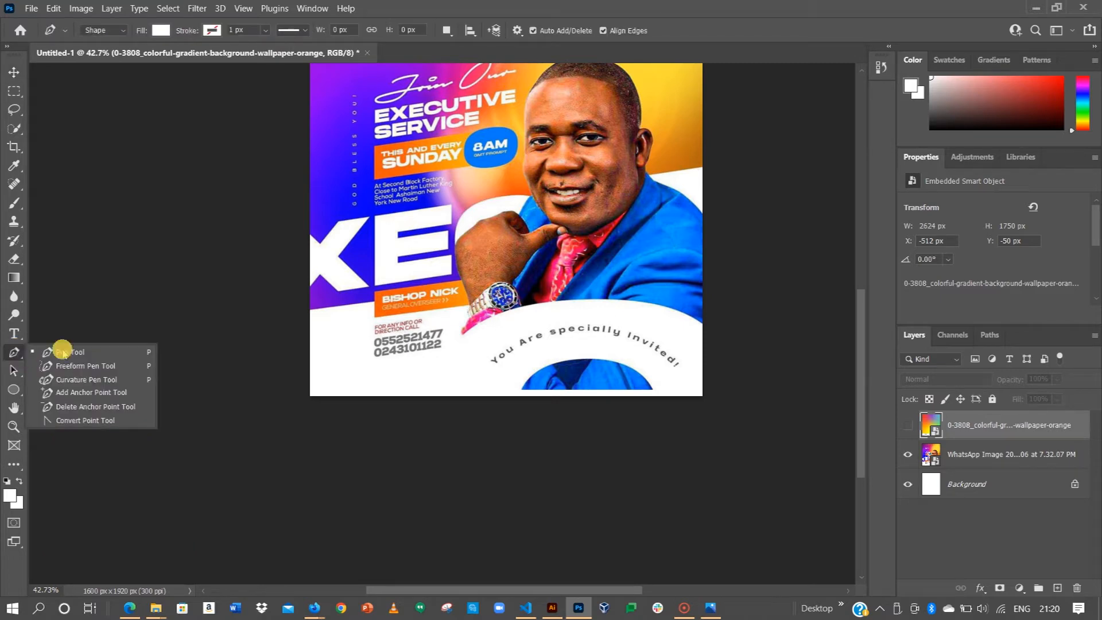
{"action": "left_click", "coordinate": [78, 352]}
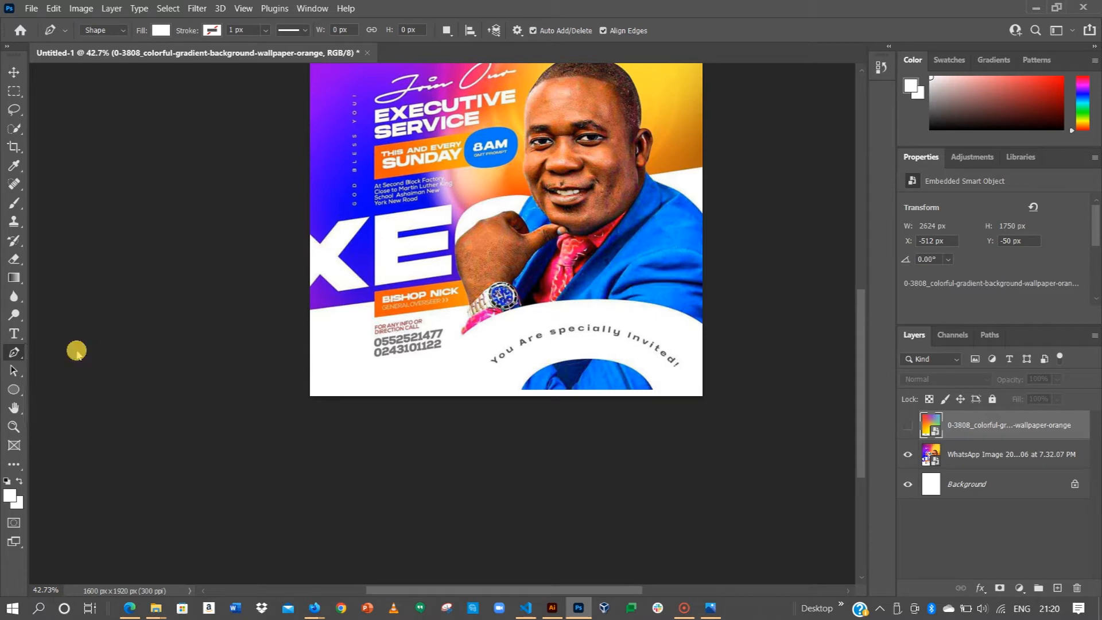
{"action": "left_click", "coordinate": [98, 31]}
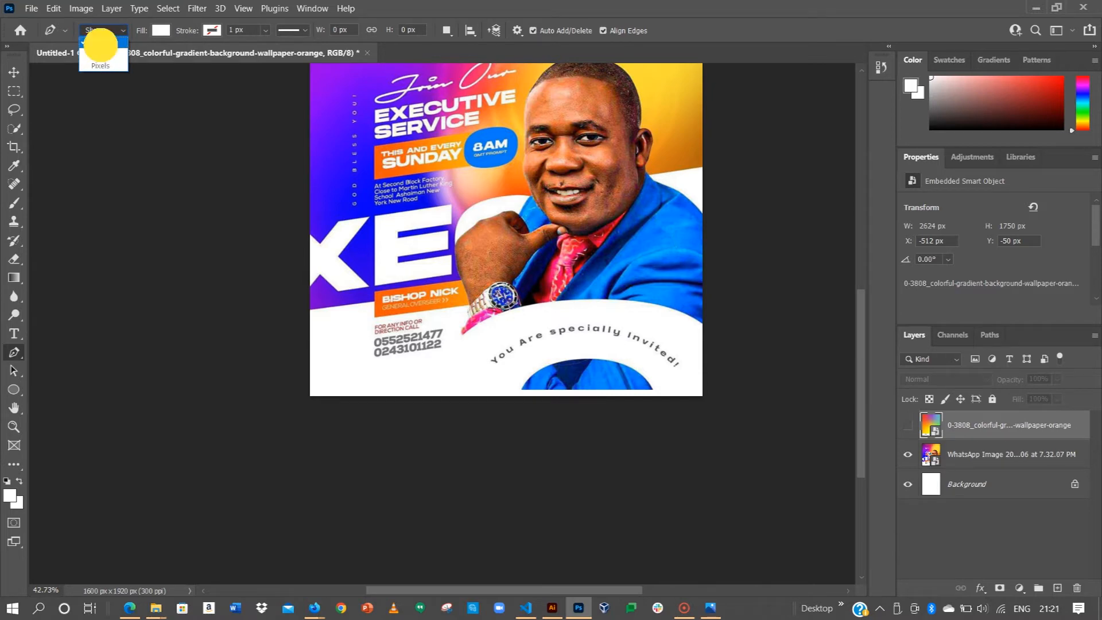
{"action": "left_click", "coordinate": [106, 44]}
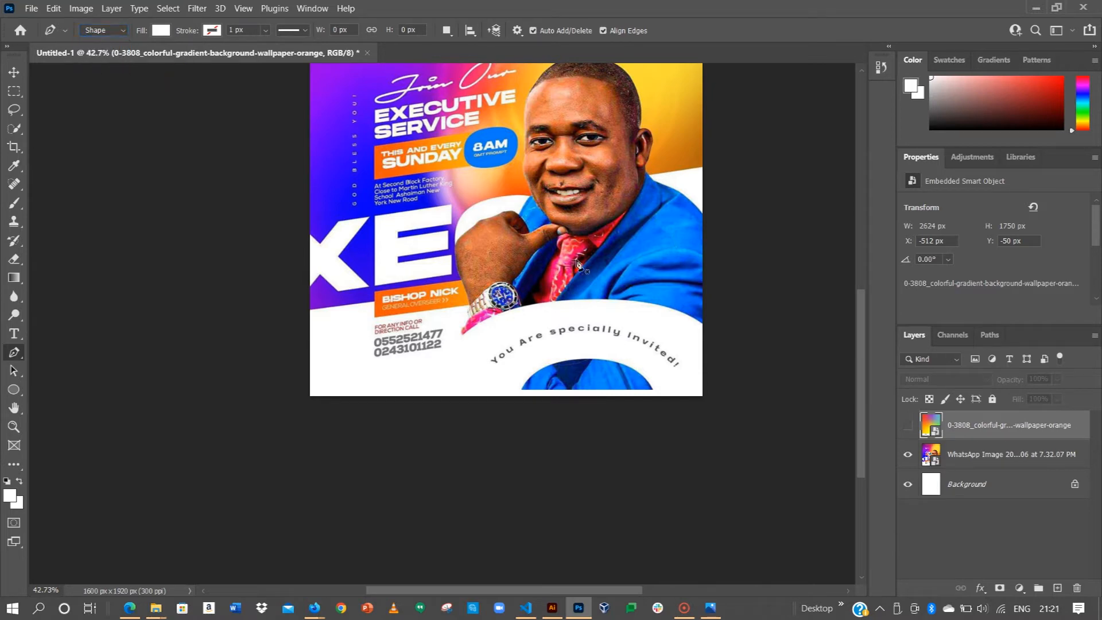
Step: Draw the white shape from the right edge, around the bottom corners, up to a slanted left point
{"action": "left_click", "coordinate": [704, 246]}
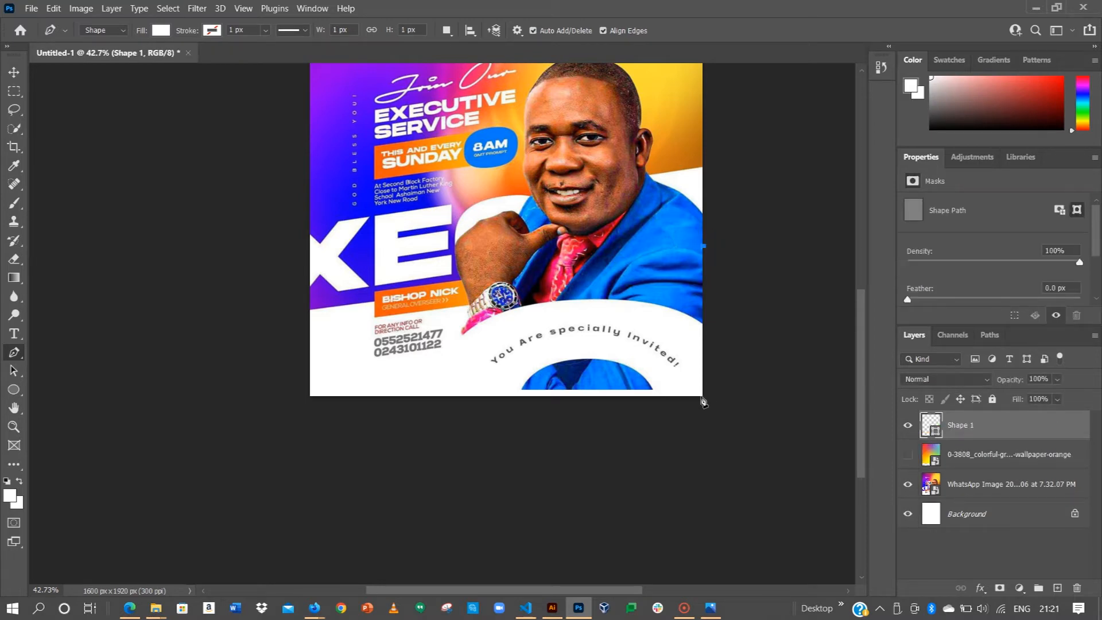
{"action": "left_click", "coordinate": [704, 395]}
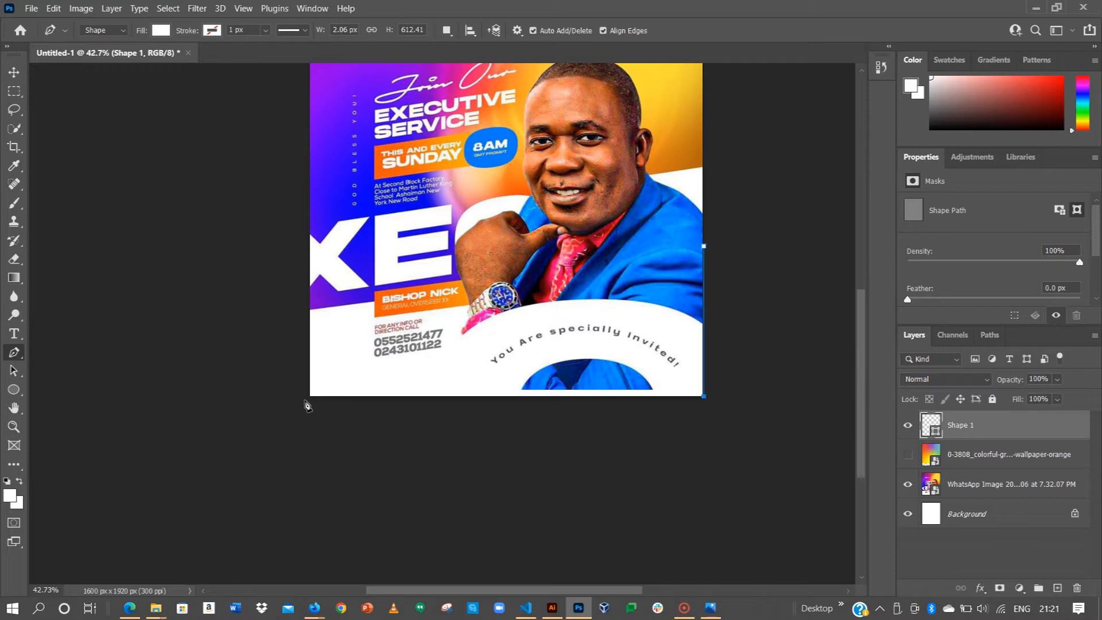
{"action": "left_click", "coordinate": [307, 395]}
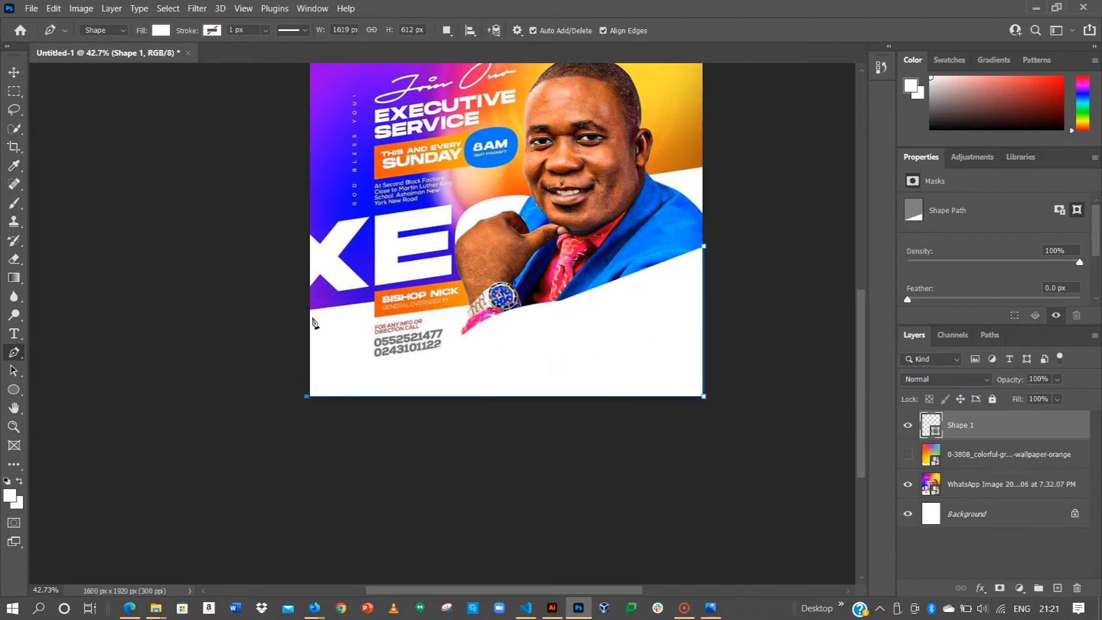
{"action": "left_click", "coordinate": [306, 311]}
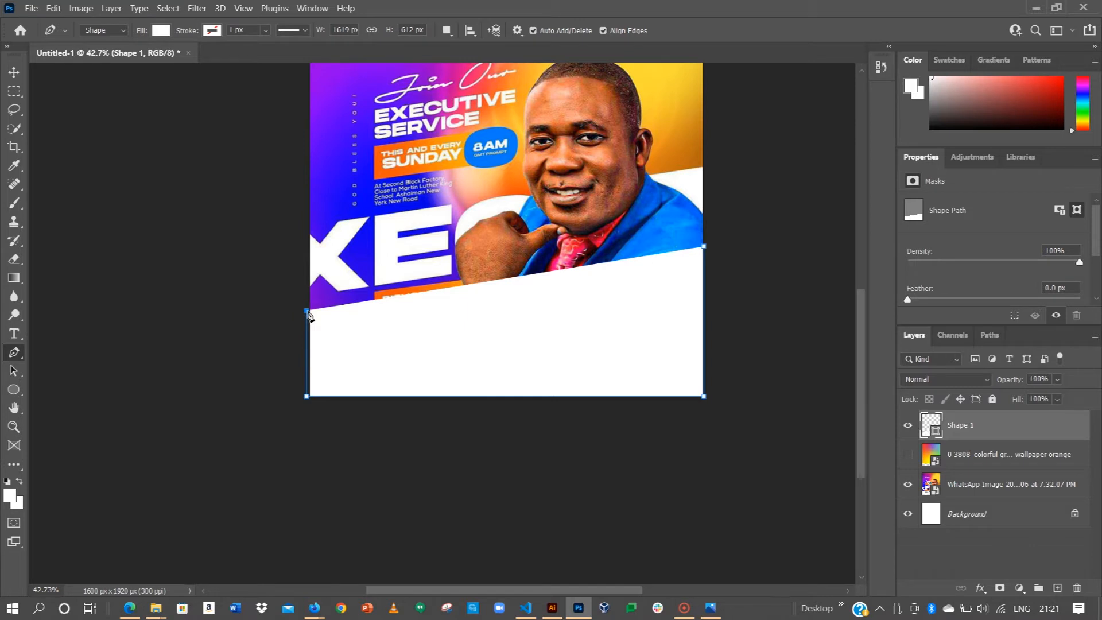
{"action": "key", "text": "shift"}
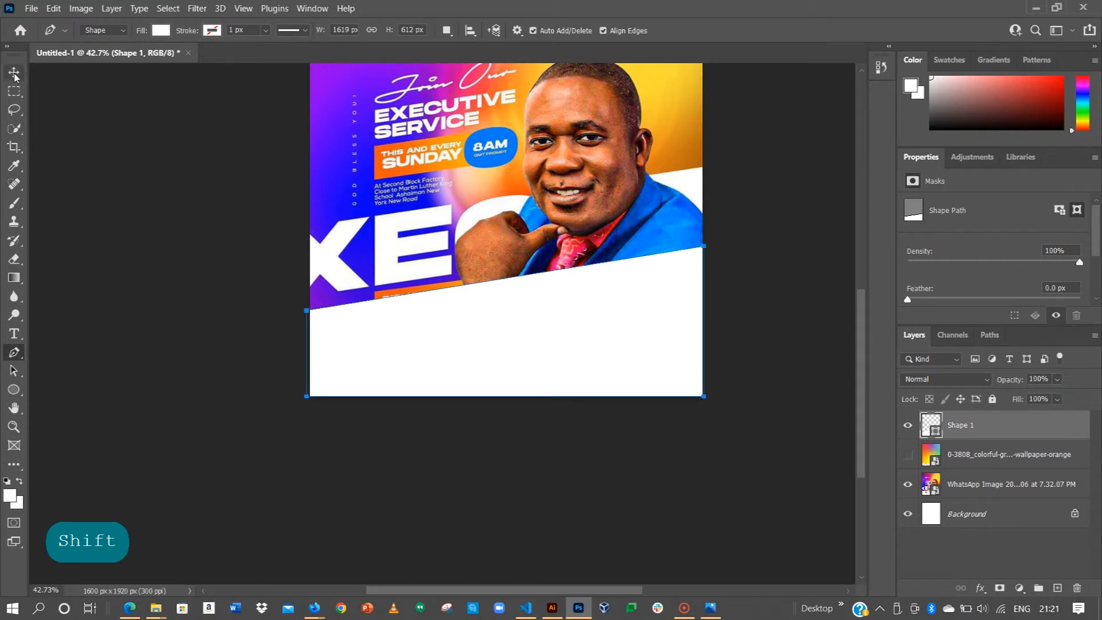
{"action": "left_click", "coordinate": [711, 371]}
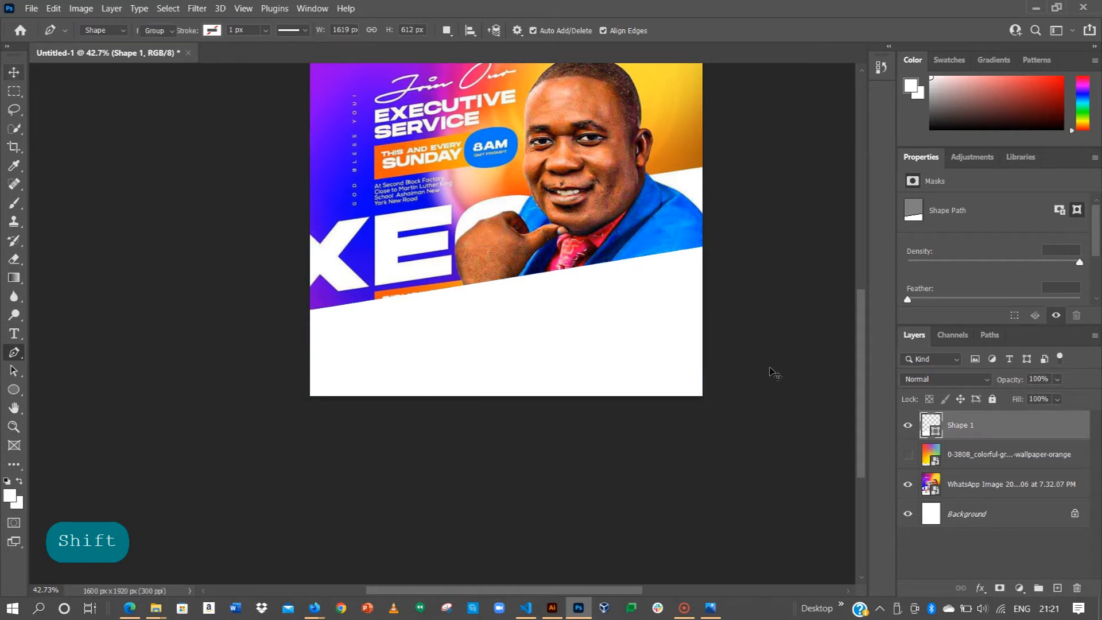
Step: Show the wallpaper layer and group it with the white Shape 1 layer
{"action": "left_click", "coordinate": [714, 387]}
{"action": "key", "text": "v"}
{"action": "left_click", "coordinate": [908, 454]}
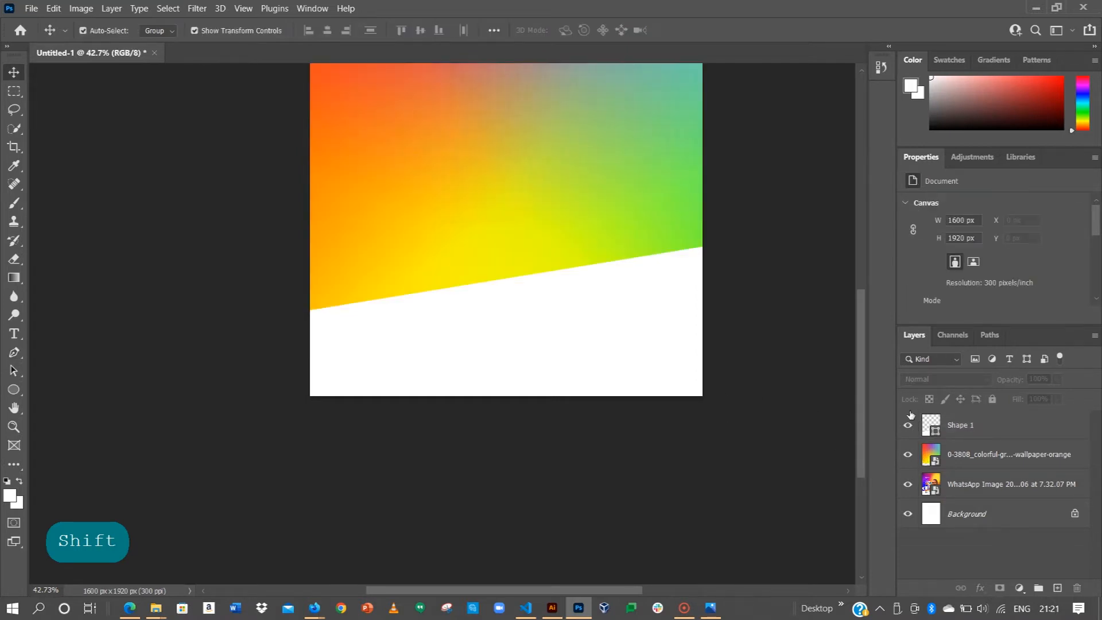
{"action": "scroll", "coordinate": [660, 380], "scroll_direction": "up", "scroll_amount": 3}
{"action": "scroll", "coordinate": [660, 380], "scroll_direction": "up", "scroll_amount": 1}
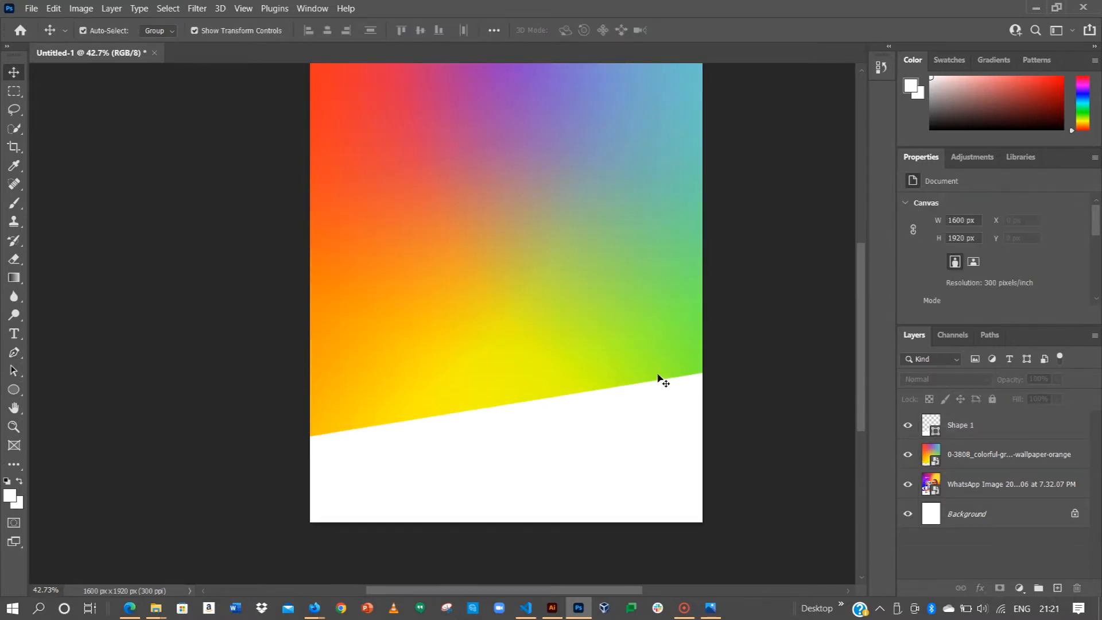
{"action": "scroll", "coordinate": [655, 381], "scroll_direction": "up", "scroll_amount": 1}
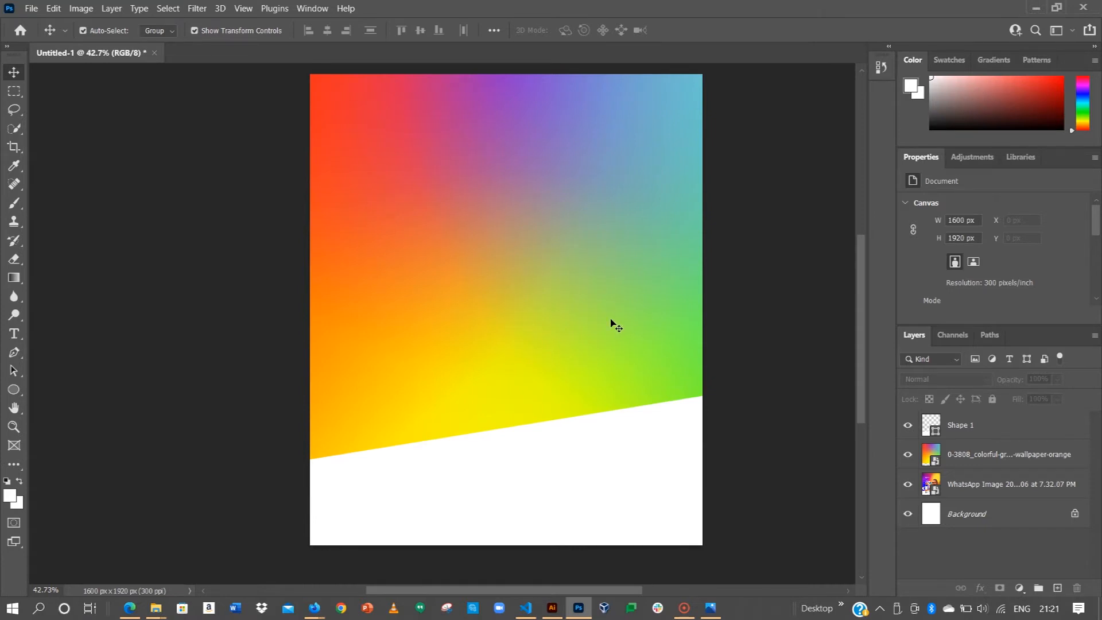
{"action": "left_click", "coordinate": [990, 457]}
{"action": "left_click", "coordinate": [964, 426], "text": "shift"}
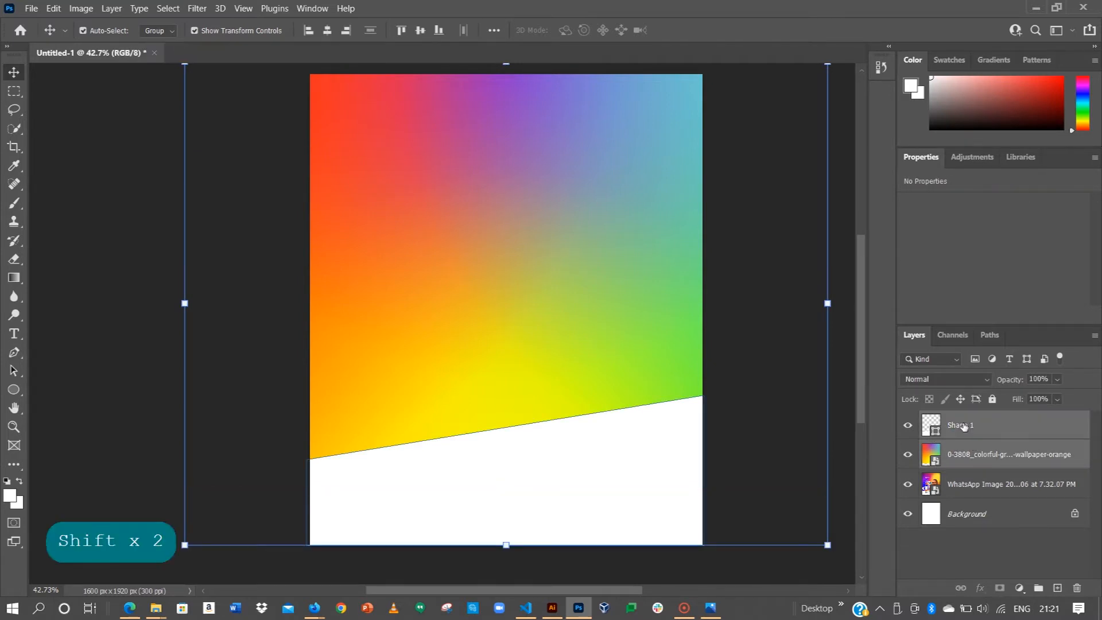
{"action": "key", "text": "ctrl+g"}
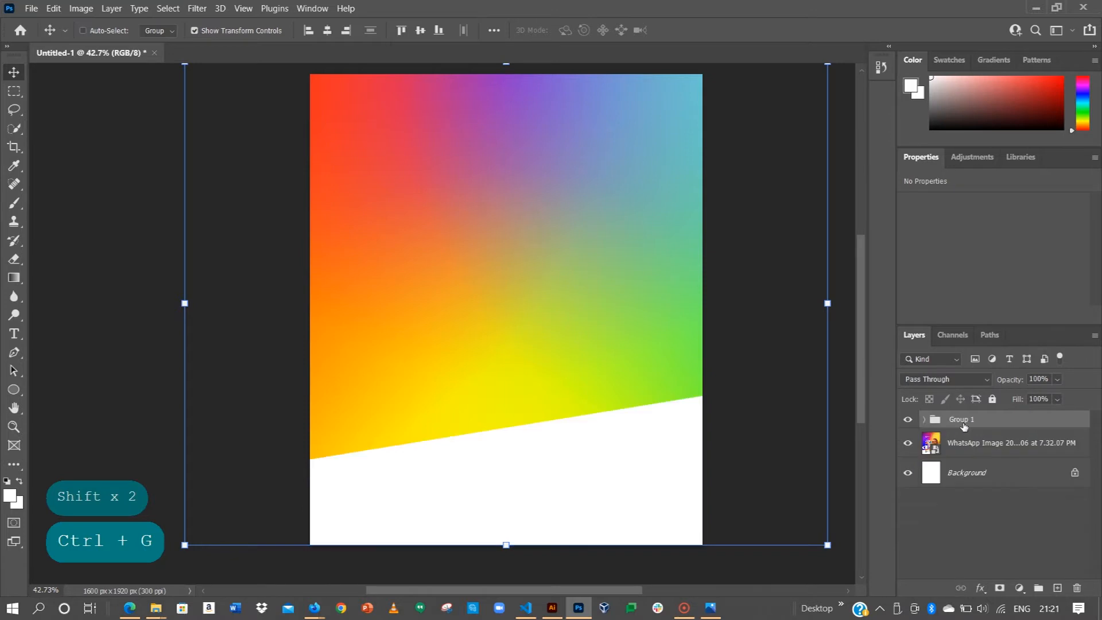
Step: Rename the new group to 'Background'
{"action": "double_click", "coordinate": [965, 423]}
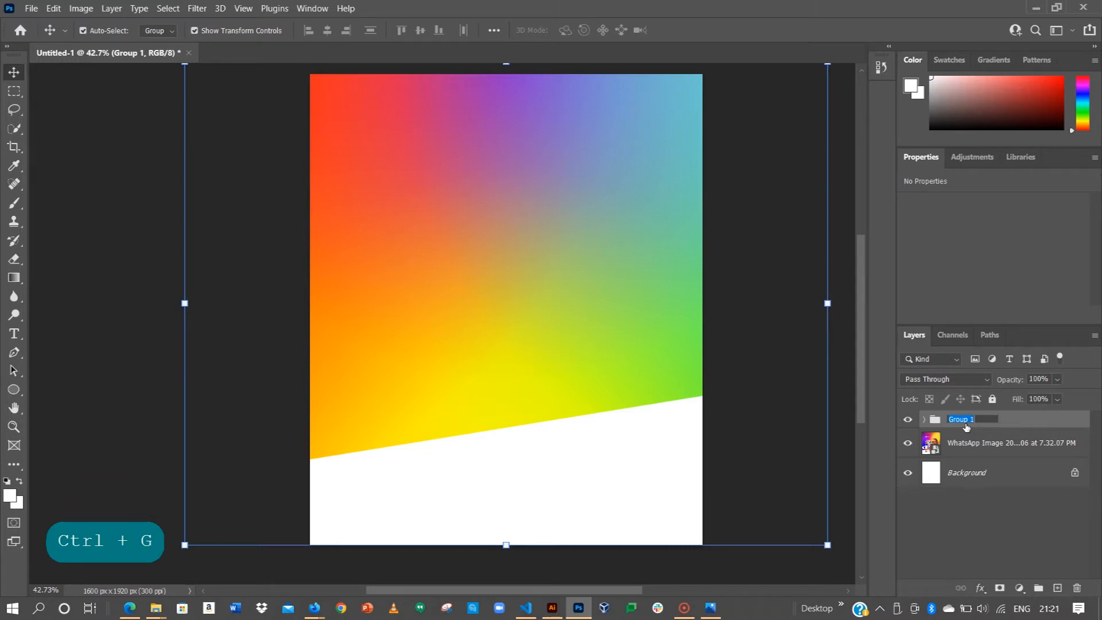
{"action": "type", "text": "b"}
{"action": "key", "text": "Caps_Lock"}
{"action": "type", "text": "AV"}
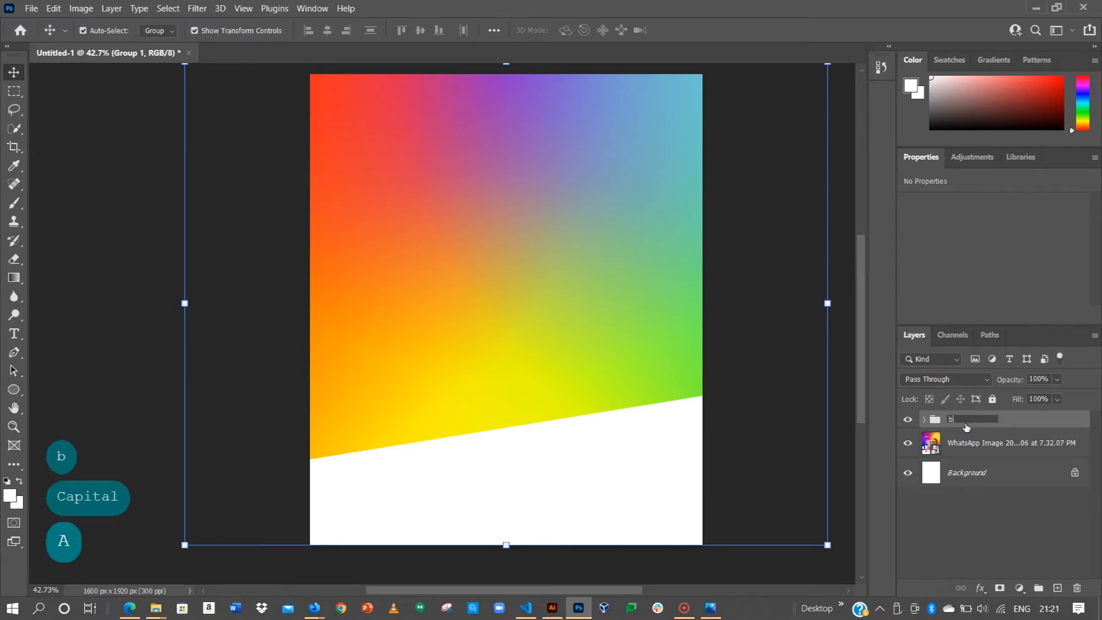
{"action": "type", "text": "K"}
{"action": "key", "text": "BackSpace"}
{"action": "key", "text": "BackSpace"}
{"action": "key", "text": "BackSpace"}
{"action": "key", "text": "BackSpace"}
{"action": "key", "text": "BackSpace"}
{"action": "key", "text": "BackSpace"}
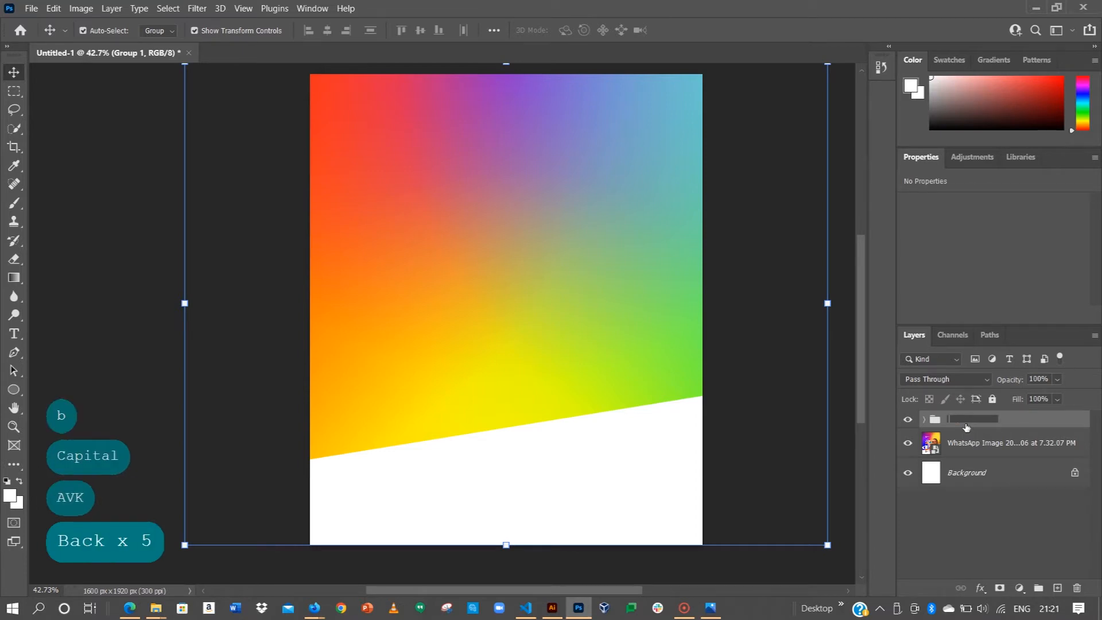
{"action": "type", "text": "B"}
{"action": "key", "text": "Caps_Lock"}
{"action": "type", "text": "a"}
{"action": "key", "text": "BackSpace"}
{"action": "key", "text": "BackSpace"}
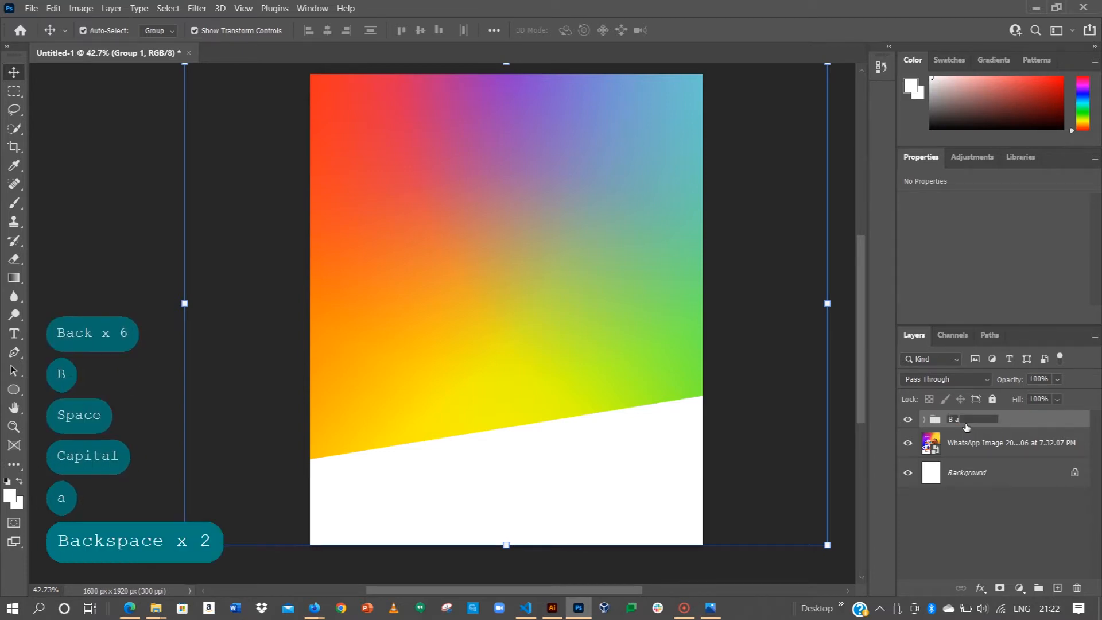
{"action": "type", "text": "ackground"}
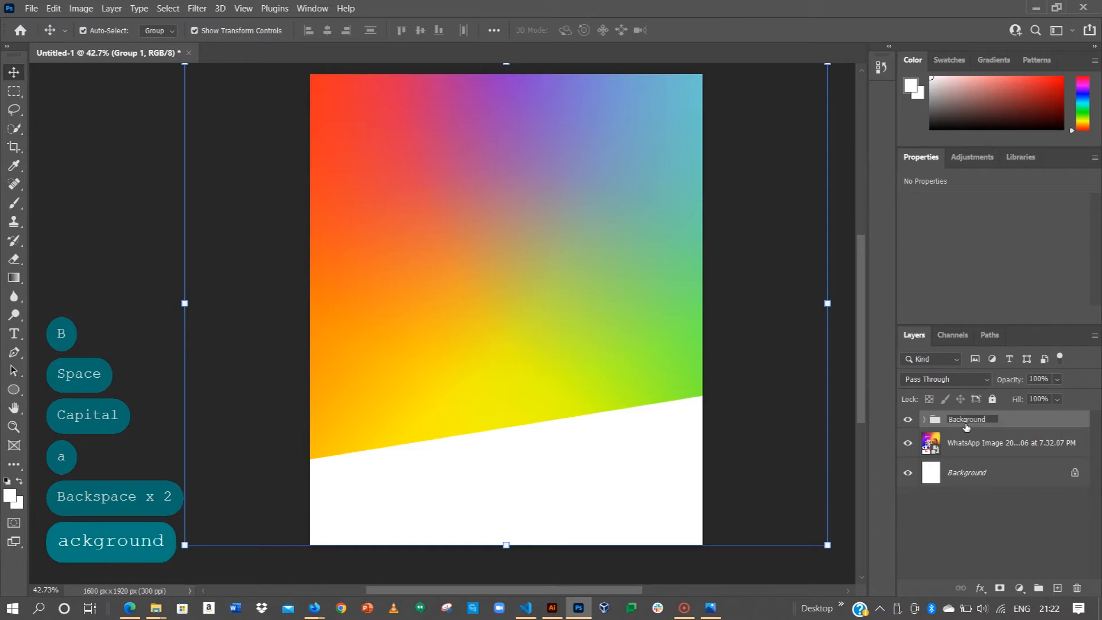
{"action": "key", "text": "Return"}
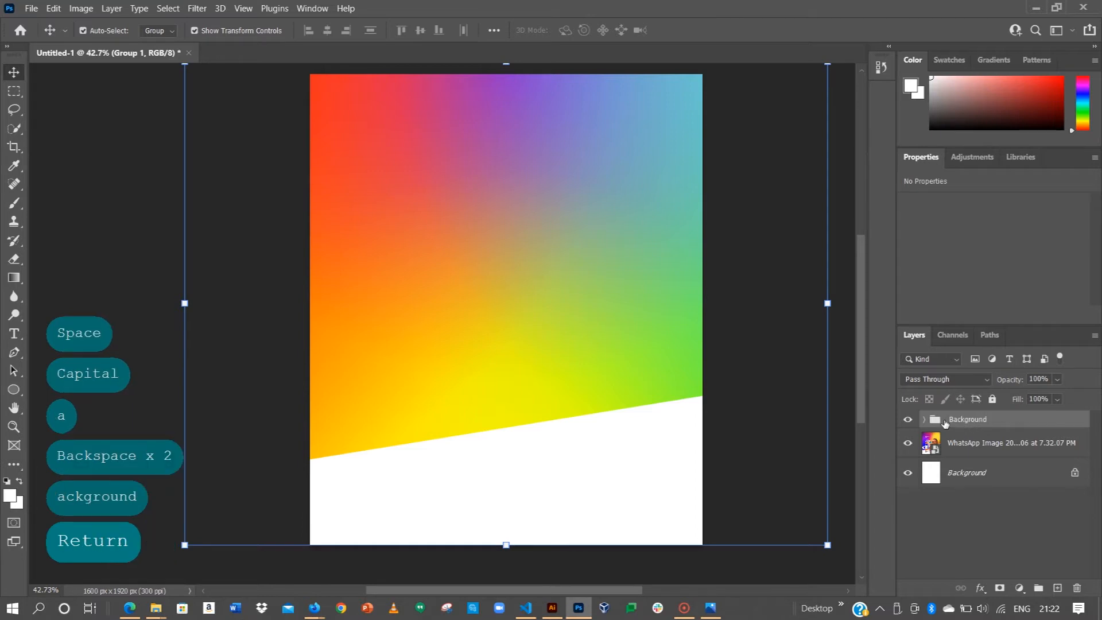
Step: Turn off the Background group's visibility and zoom toward the top of the flyer
{"action": "left_click", "coordinate": [907, 419]}
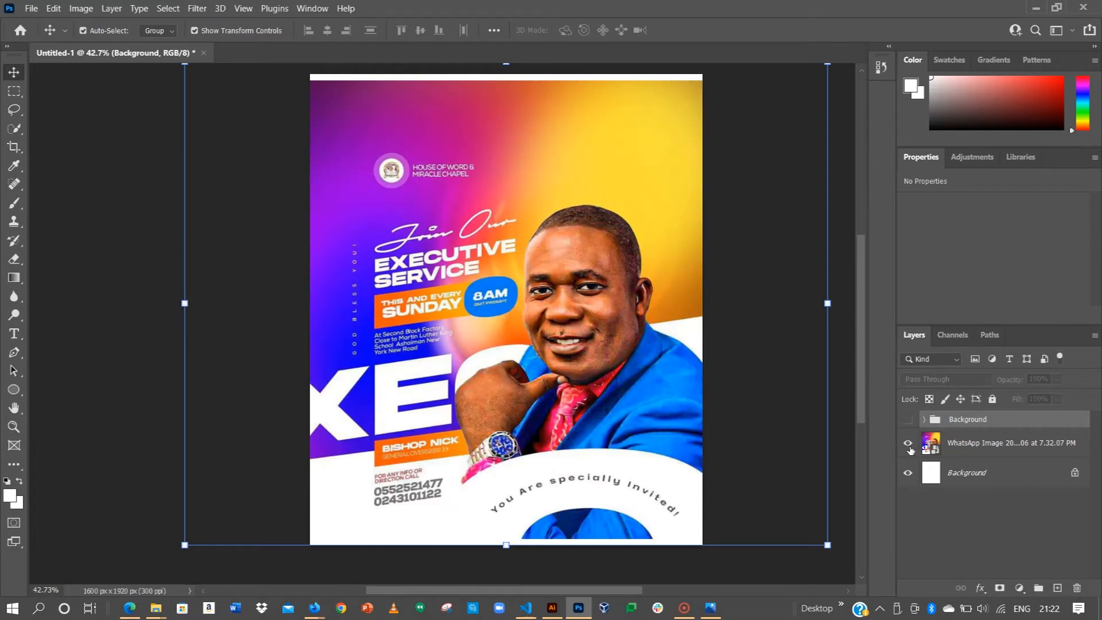
{"action": "scroll", "coordinate": [439, 166], "scroll_direction": "up", "scroll_amount": 8}
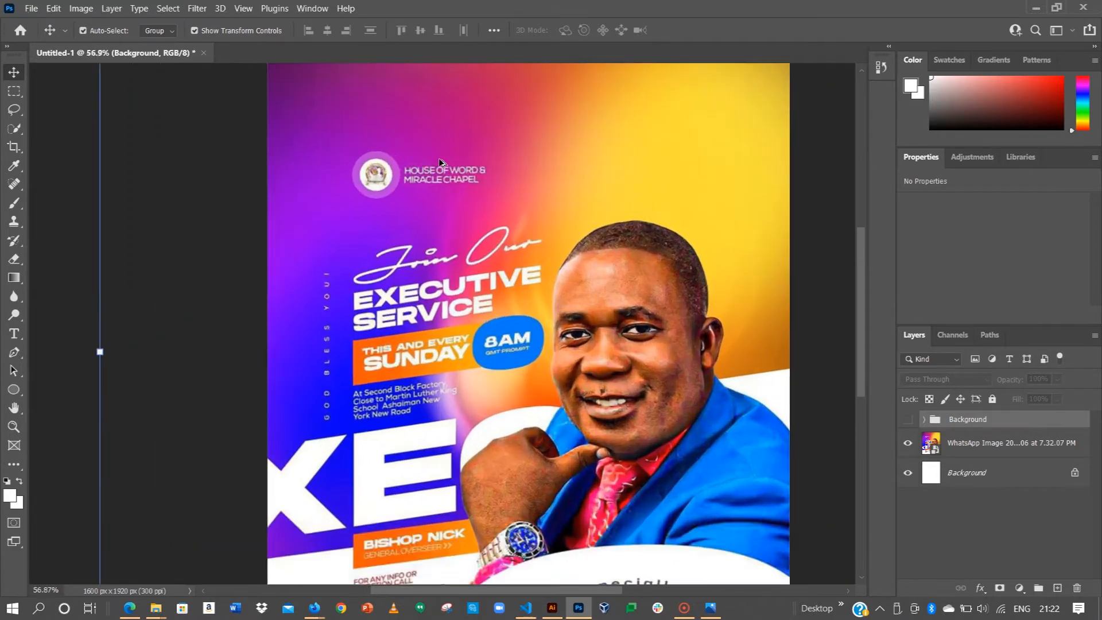
Step: Drag the bsagbosu-favicon PNG from File Explorer onto the Photoshop canvas
{"action": "scroll", "coordinate": [423, 205], "scroll_direction": "up", "scroll_amount": 2}
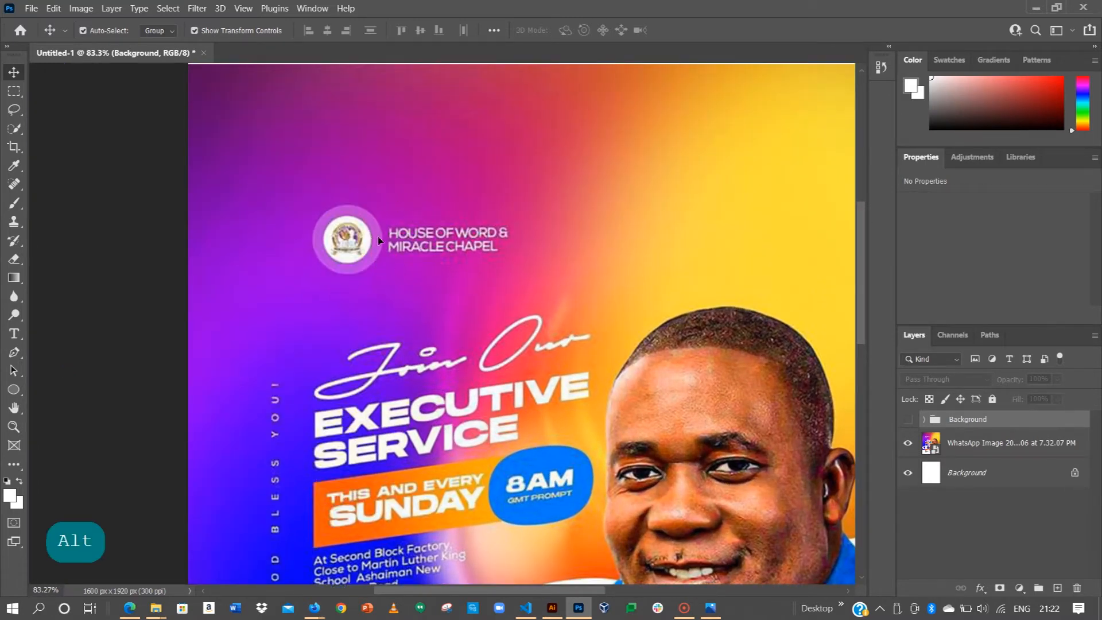
{"action": "key", "text": "alt+Tab"}
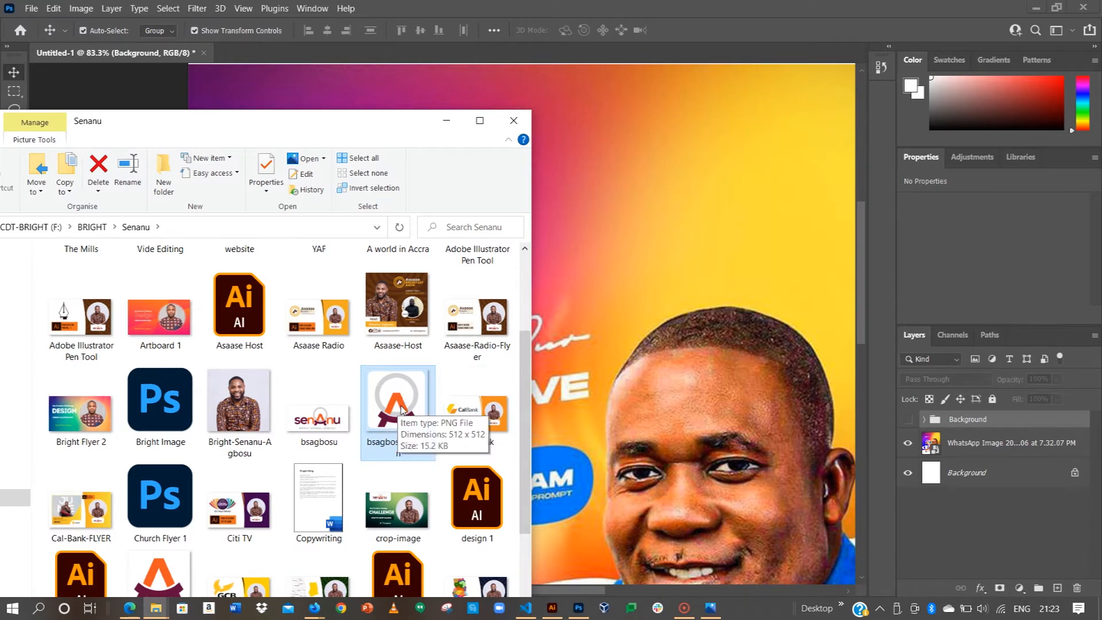
{"action": "left_click_drag", "start_coordinate": [404, 411], "coordinate": [575, 147]}
Step: Commit the placed favicon and shrink it proportionally to a small icon
{"action": "key", "text": "alt"}
{"action": "key", "text": "alt"}
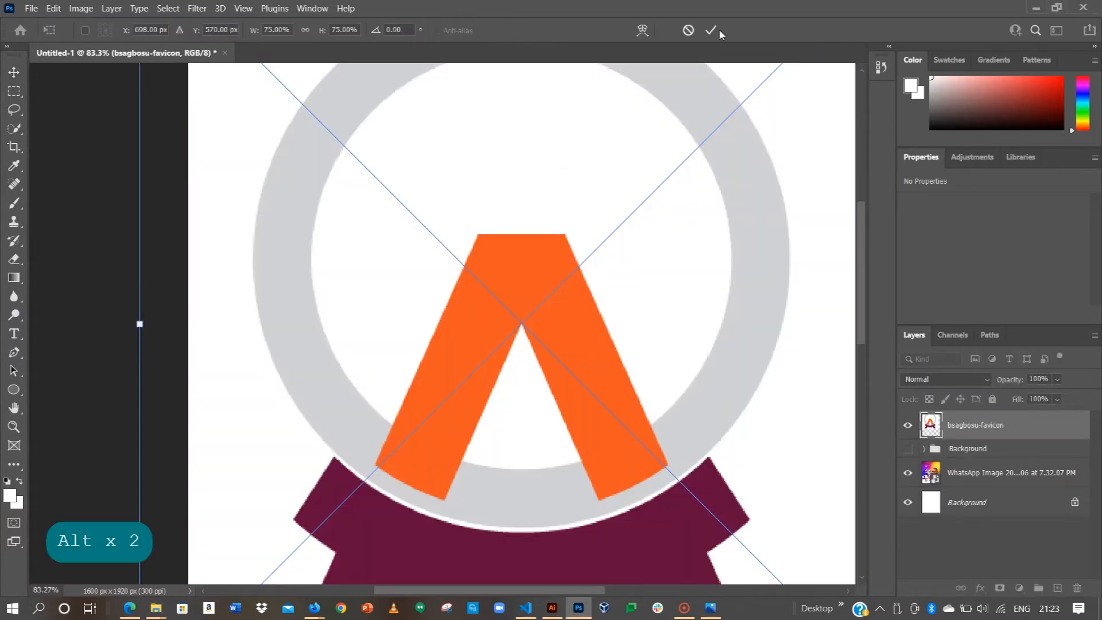
{"action": "key", "text": "Return"}
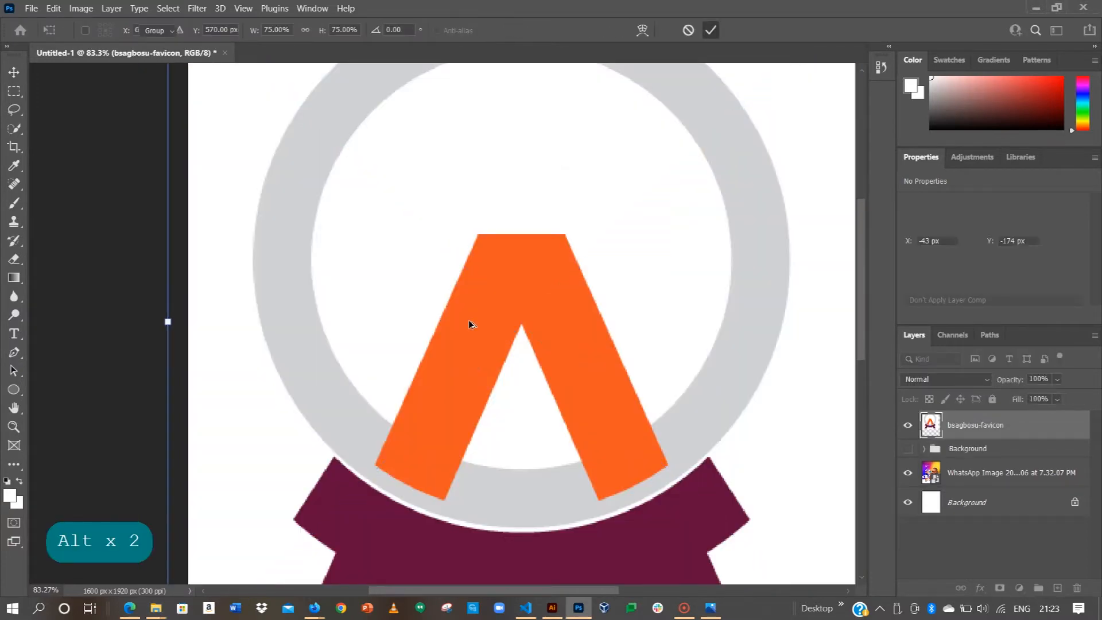
{"action": "scroll", "coordinate": [468, 319], "scroll_direction": "down", "scroll_amount": 3}
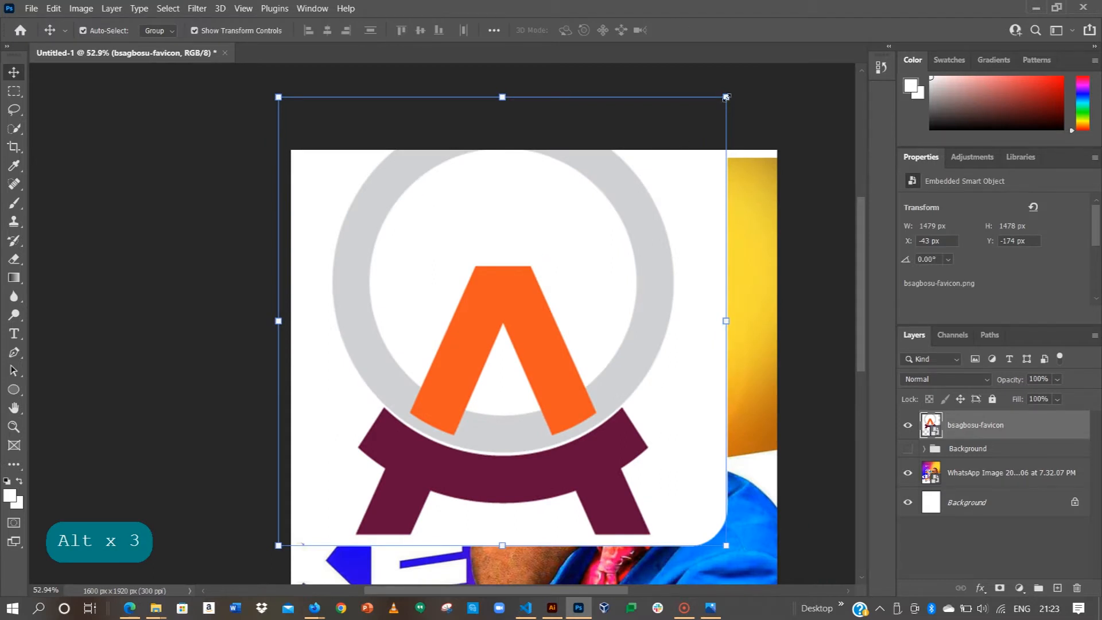
{"action": "key", "text": "ctrl+t"}
{"action": "left_click_drag", "start_coordinate": [505, 267], "coordinate": [505, 267]}
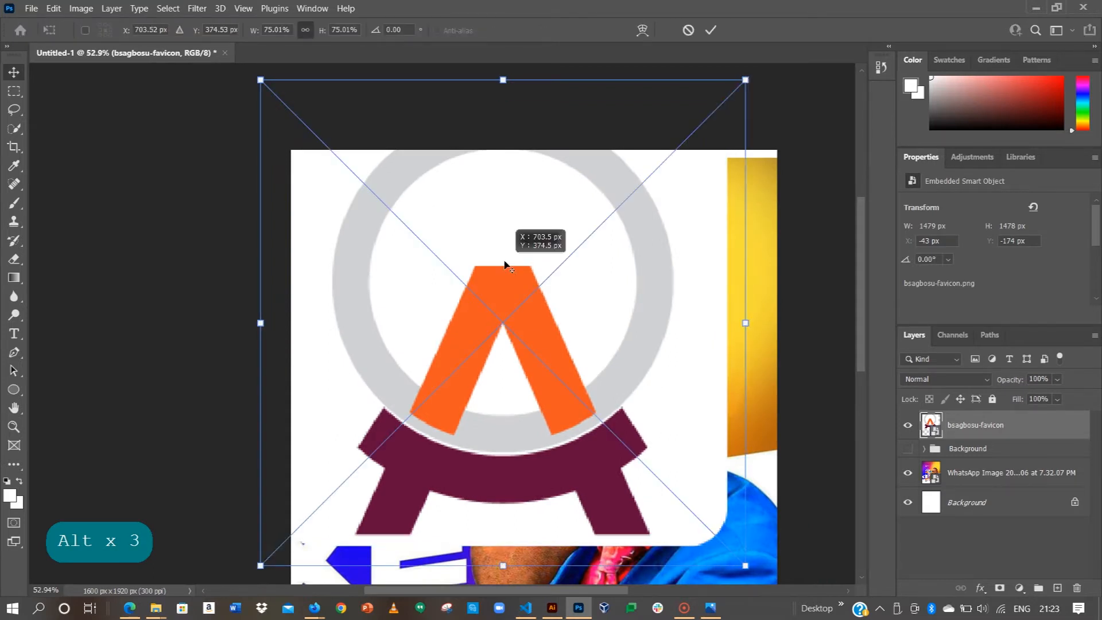
{"action": "key", "text": "alt"}
{"action": "key", "text": "shift"}
{"action": "key", "text": "alt"}
{"action": "key", "text": "shift"}
{"action": "left_click_drag", "start_coordinate": [746, 82], "coordinate": [520, 251]}
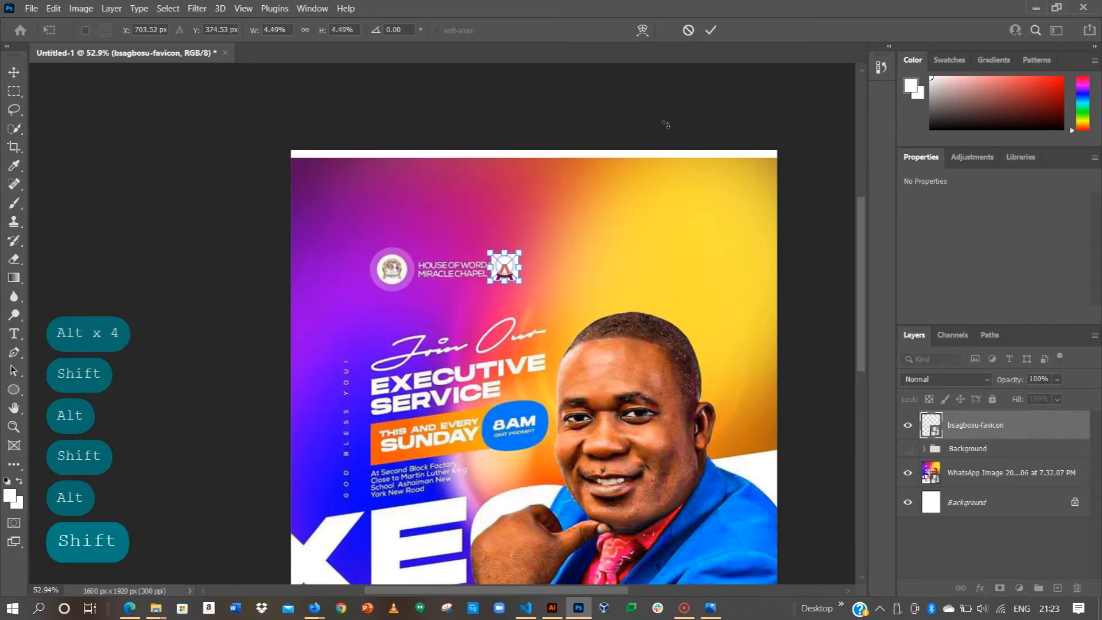
{"action": "key", "text": "Return"}
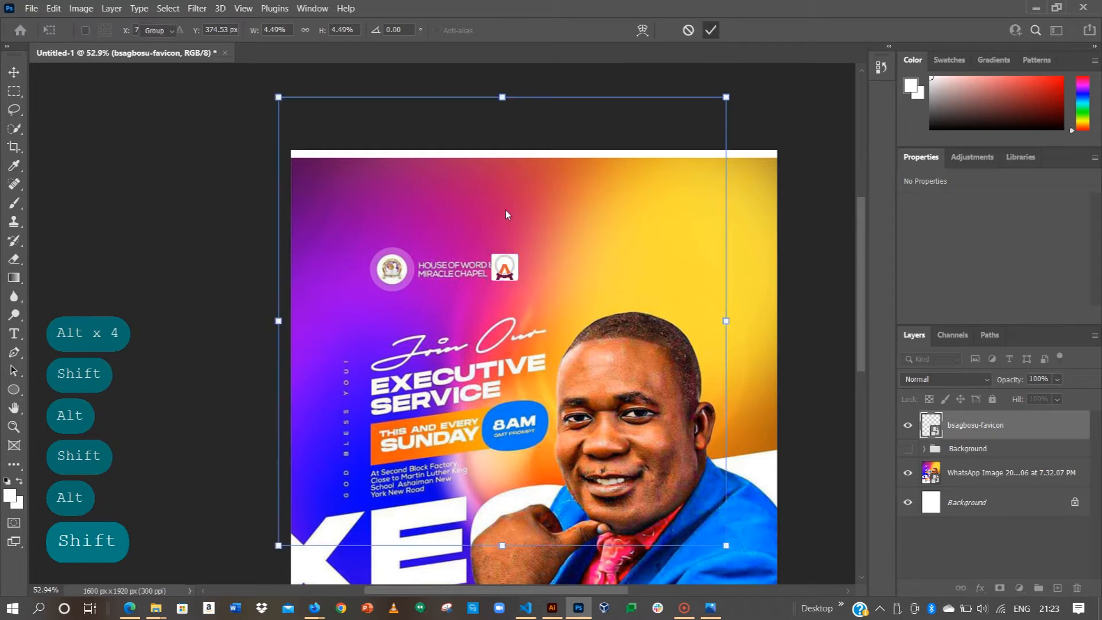
Step: Move the favicon onto the round chapel emblem and enlarge it to fill the emblem
{"action": "left_click", "coordinate": [536, 109]}
{"action": "scroll", "coordinate": [505, 275], "scroll_direction": "up", "scroll_amount": 3}
{"action": "left_click", "coordinate": [342, 270]}
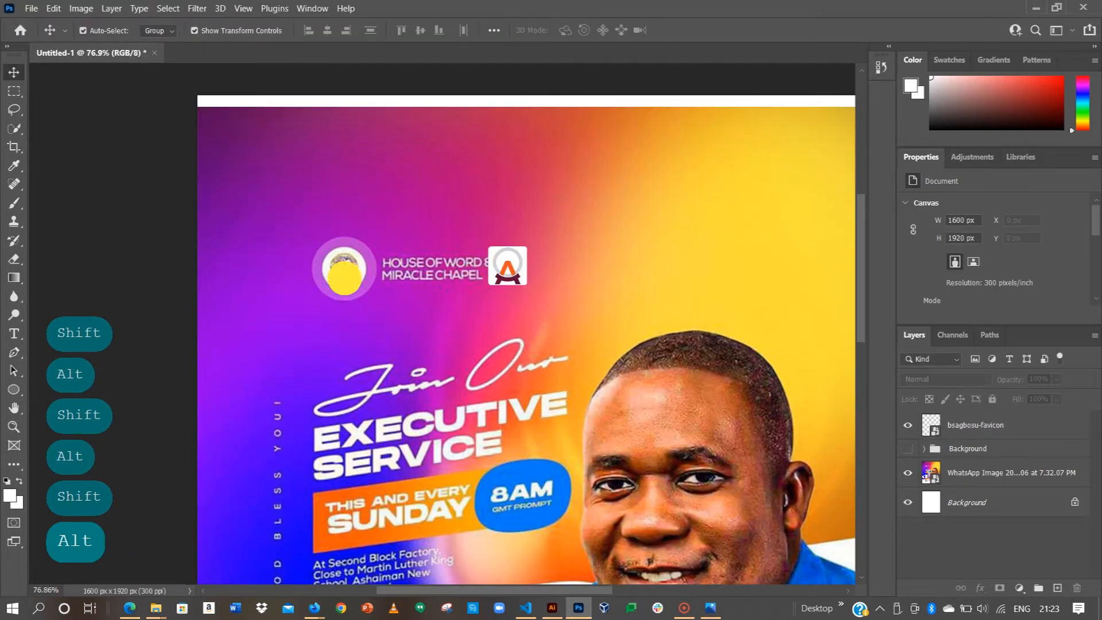
{"action": "mouse_move", "coordinate": [343, 270]}
{"action": "left_mouse_down"}
{"action": "mouse_move", "coordinate": [346, 278]}
{"action": "mouse_move", "coordinate": [350, 265]}
{"action": "left_mouse_up"}
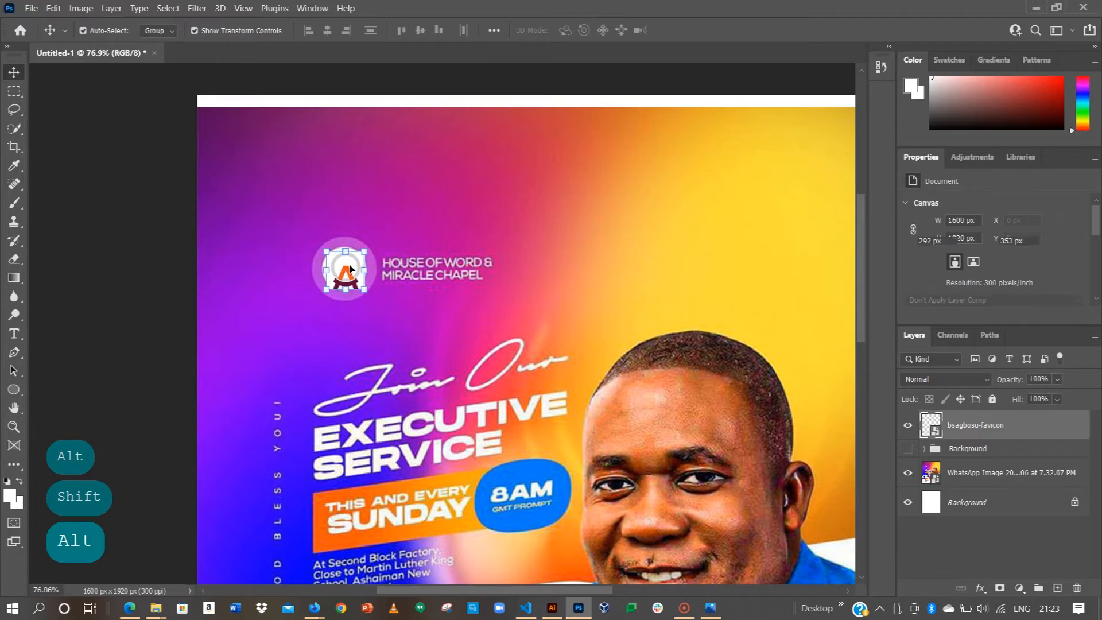
{"action": "scroll", "coordinate": [353, 263], "scroll_direction": "up", "scroll_amount": 2}
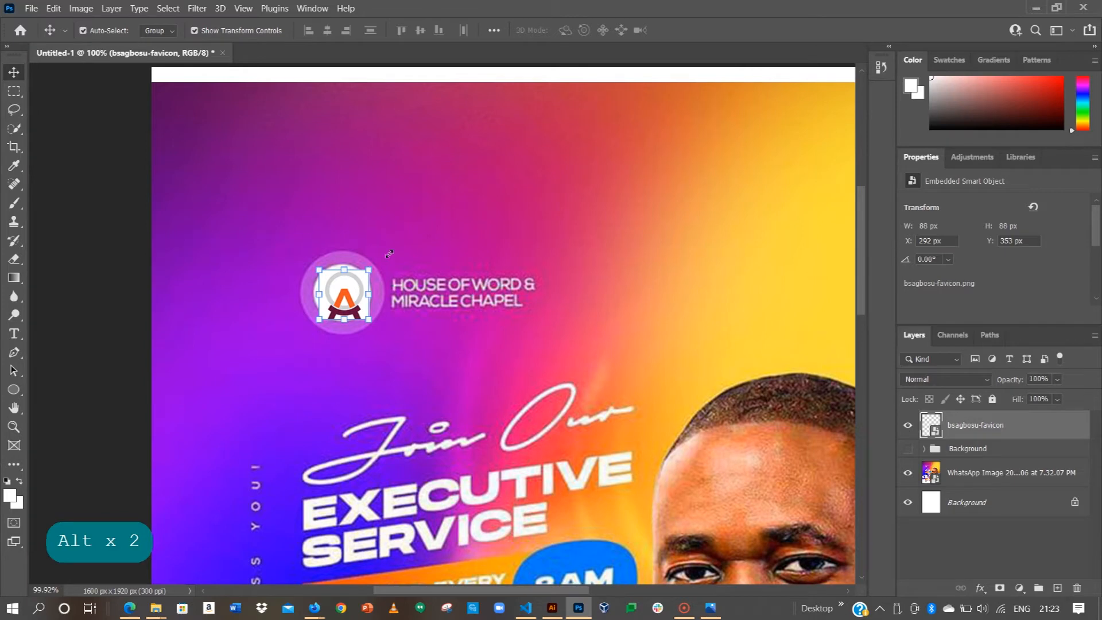
{"action": "left_click_drag", "start_coordinate": [368, 270], "coordinate": [384, 255]}
{"action": "left_click", "coordinate": [710, 30]}
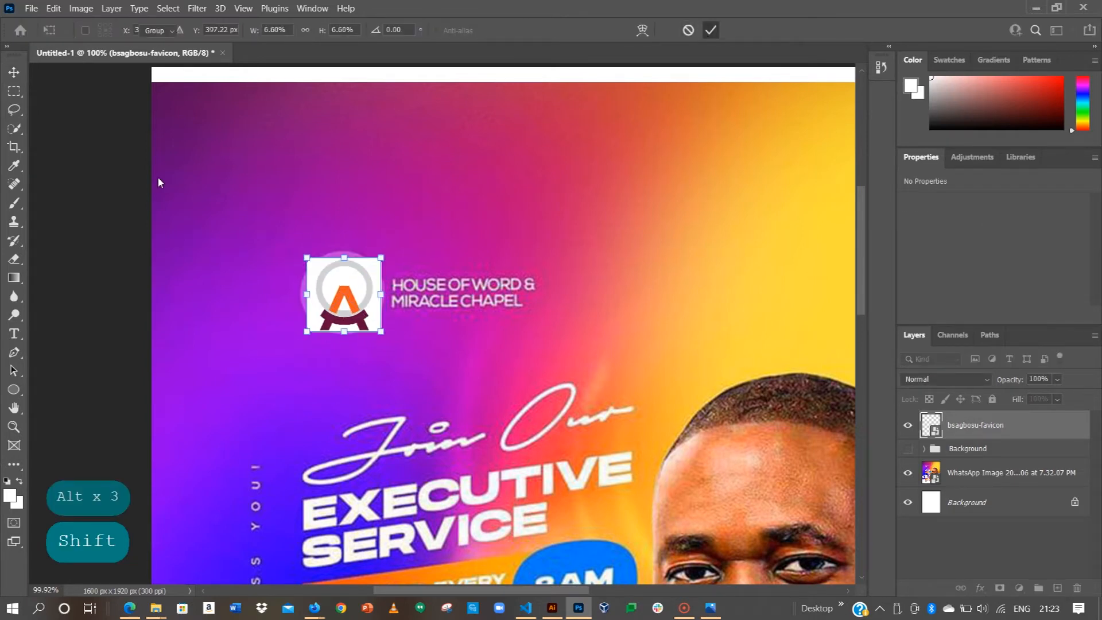
{"action": "left_click", "coordinate": [156, 216]}
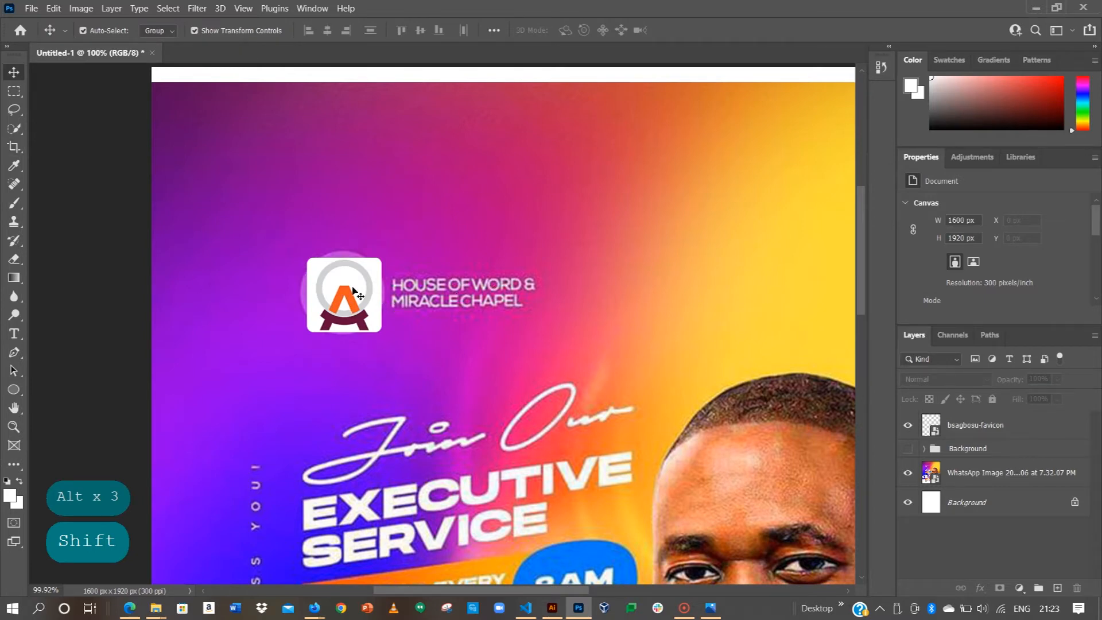
Step: Type 'BRIGHT' and 'CONSULT' on two lines above the logo and commit the text
{"action": "left_click", "coordinate": [14, 335]}
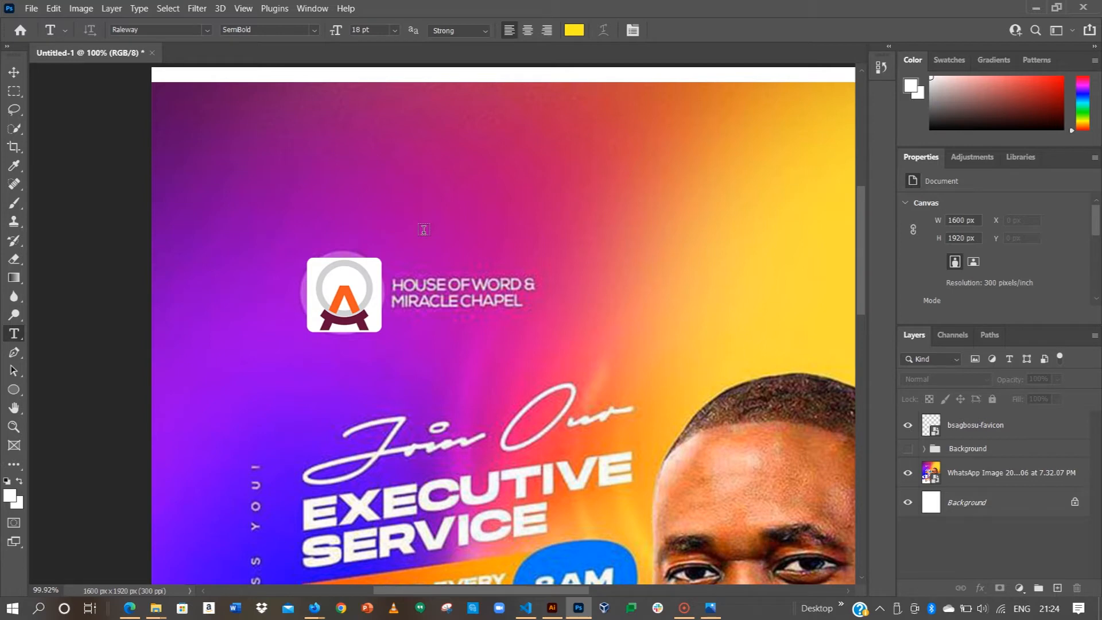
{"action": "left_click", "coordinate": [423, 229]}
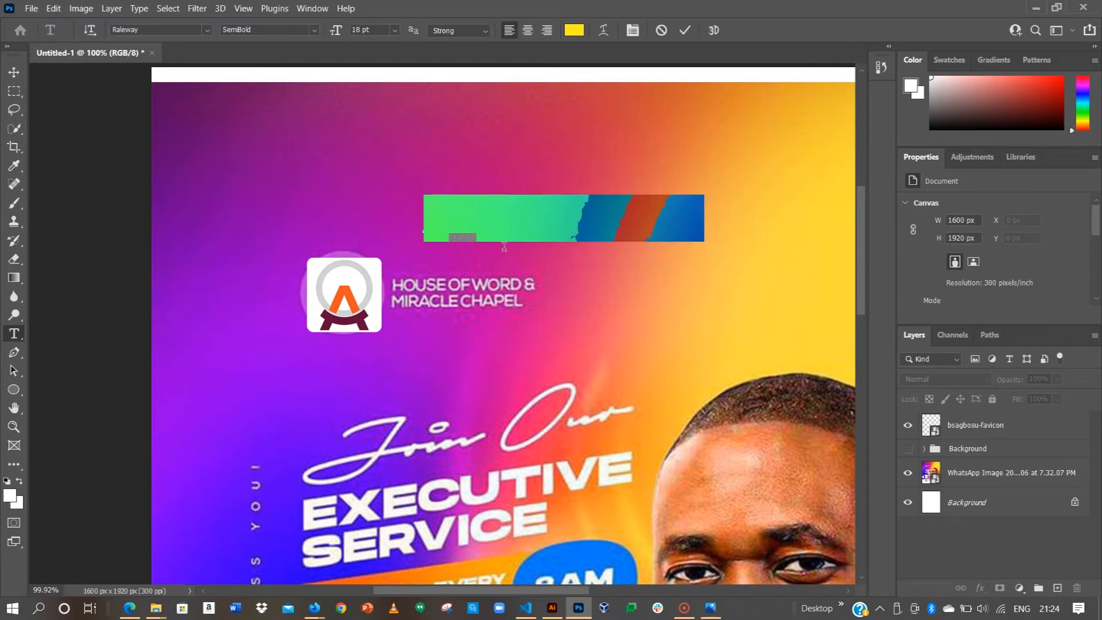
{"action": "key", "text": "Caps_Lock"}
{"action": "type", "text": "BRIGHT"}
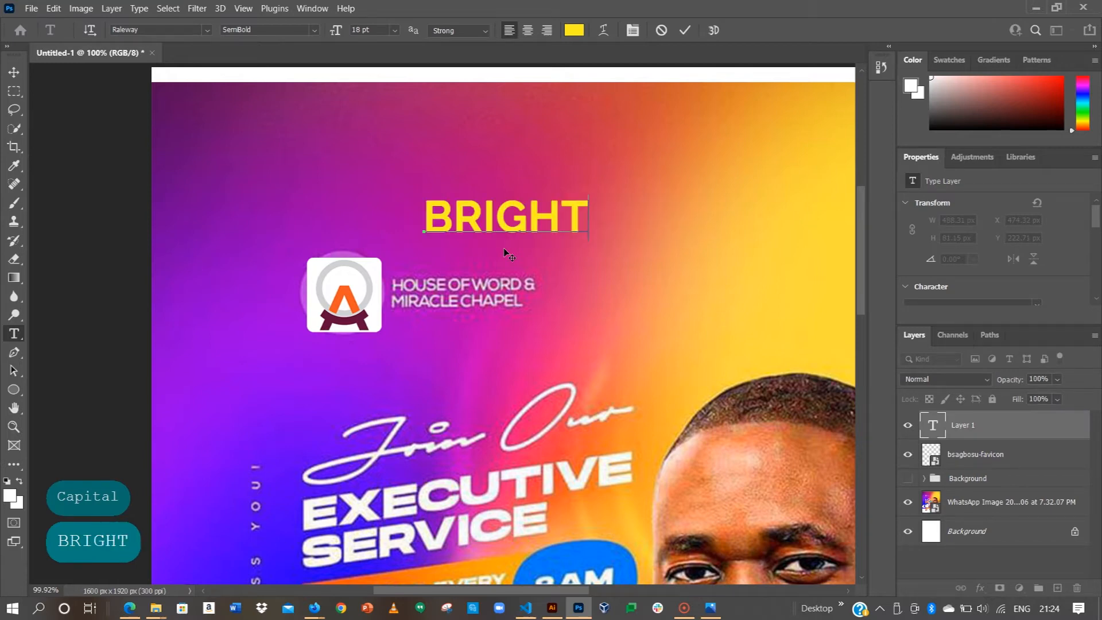
{"action": "key", "text": "Return"}
{"action": "type", "text": "CONSULT"}
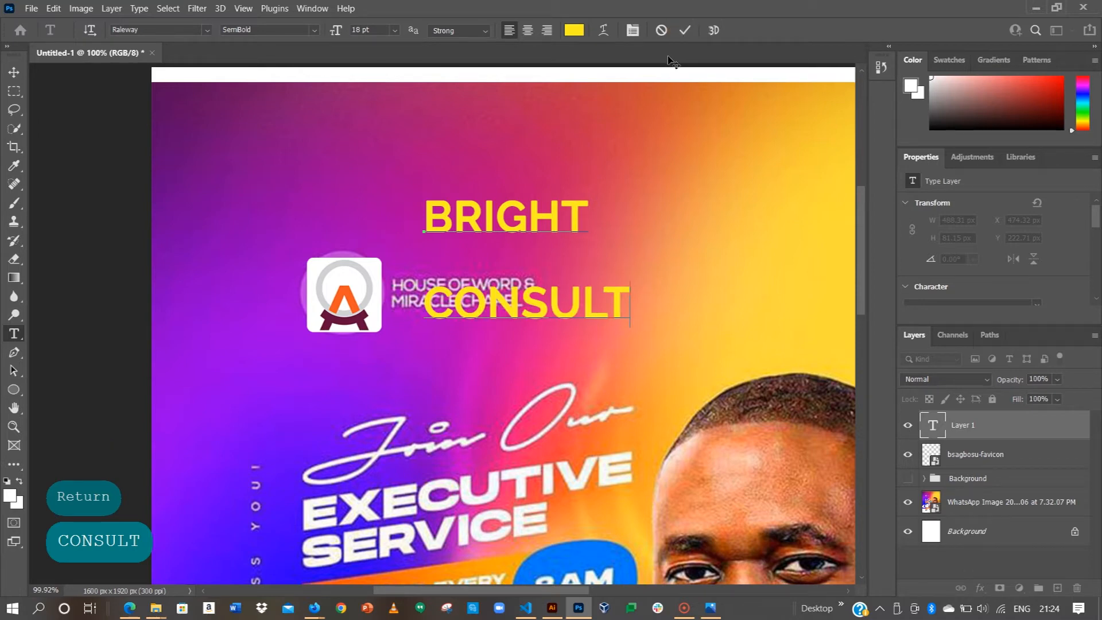
{"action": "left_click", "coordinate": [683, 32]}
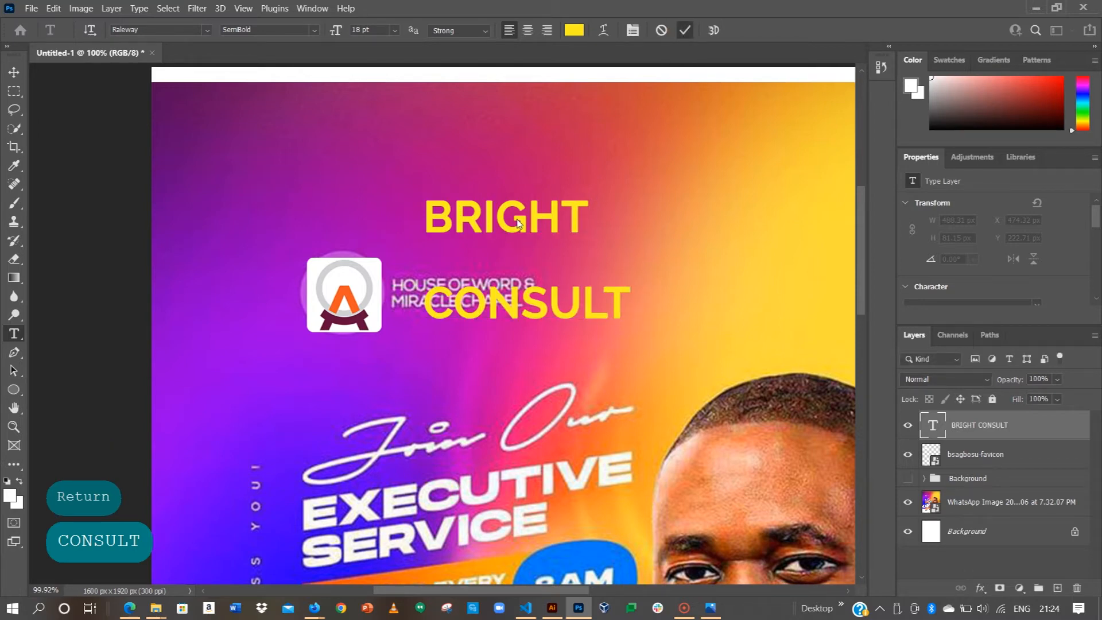
{"action": "left_click", "coordinate": [13, 73]}
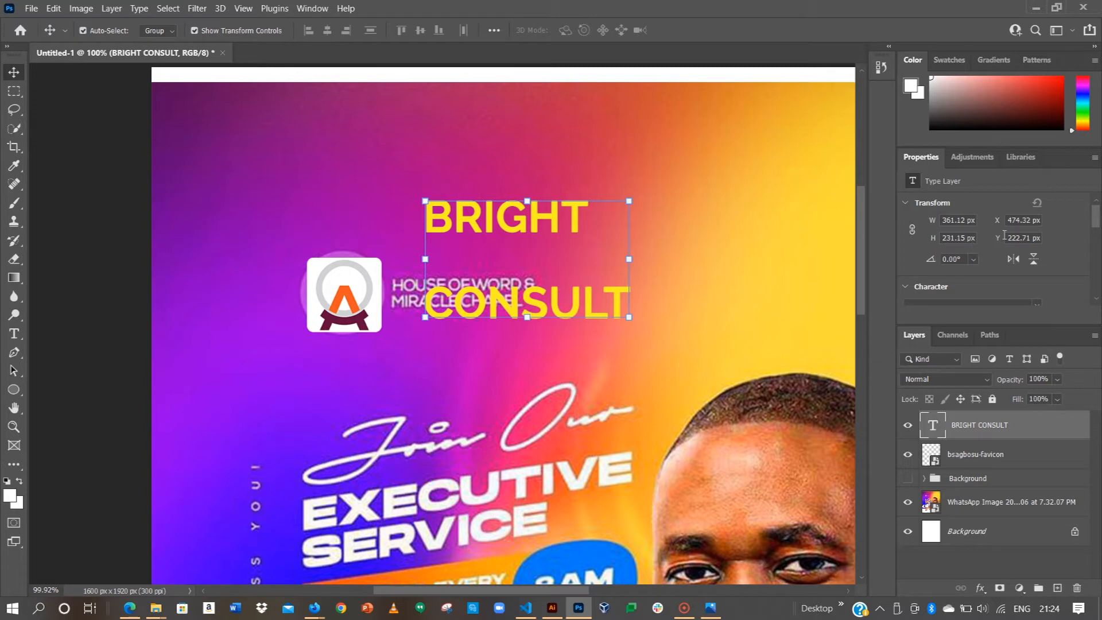
Step: Set BRIGHT CONSULT to Montserrat Medium, 12 pt, Auto leading, and drag it beside the logo
{"action": "left_click", "coordinate": [905, 202]}
{"action": "left_click", "coordinate": [945, 243]}
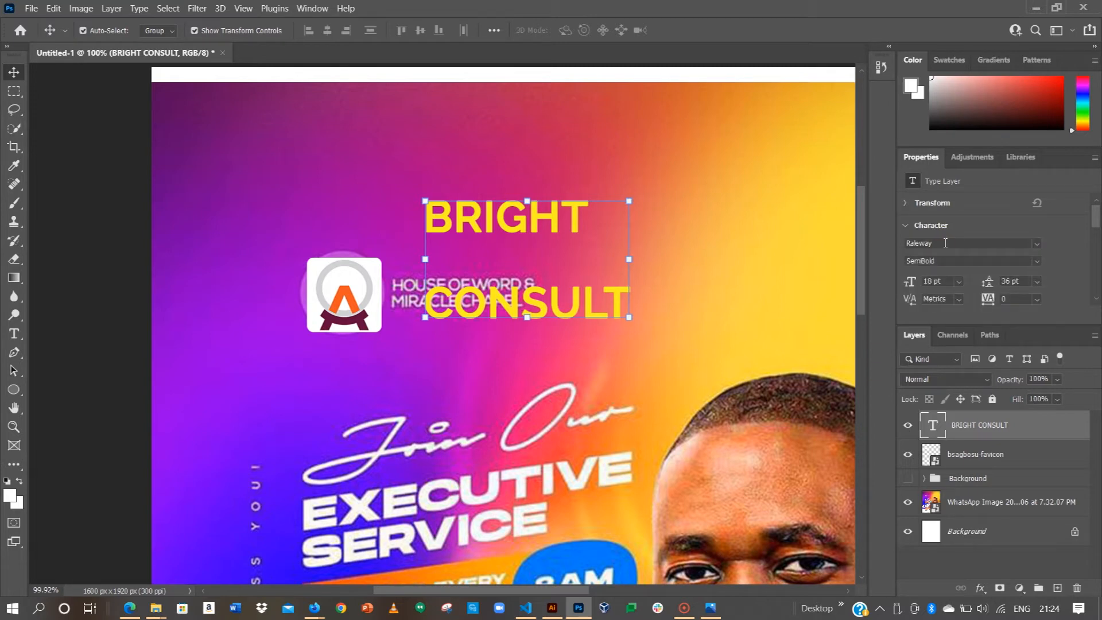
{"action": "type", "text": "Montserrat"}
{"action": "left_click", "coordinate": [883, 355]}
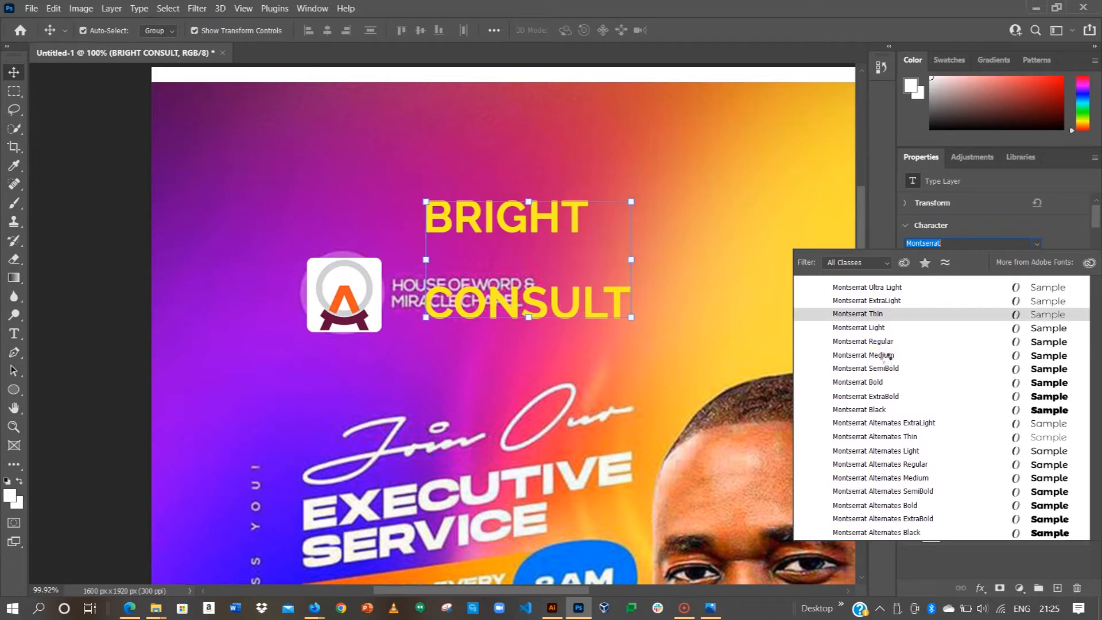
{"action": "left_click", "coordinate": [884, 356]}
{"action": "left_click", "coordinate": [959, 281]}
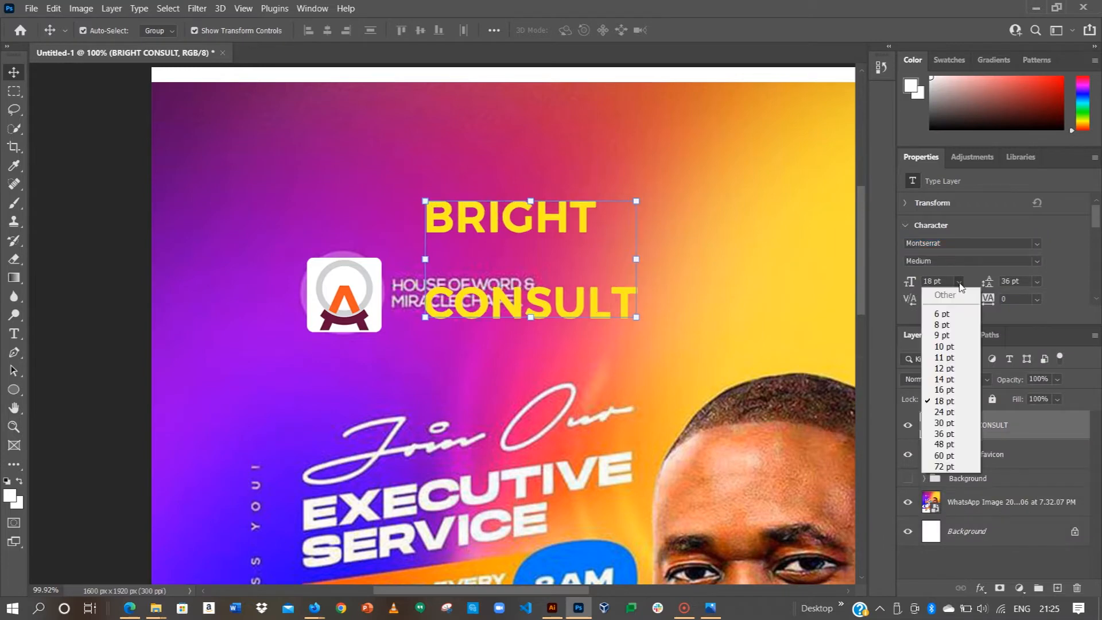
{"action": "left_click", "coordinate": [946, 369]}
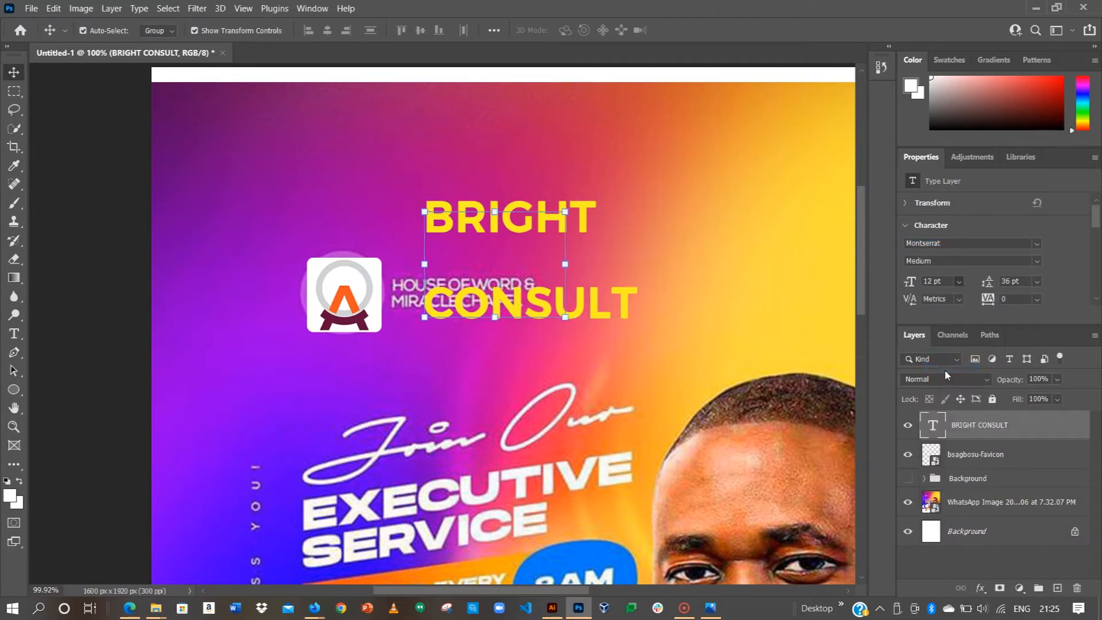
{"action": "left_click", "coordinate": [1036, 281]}
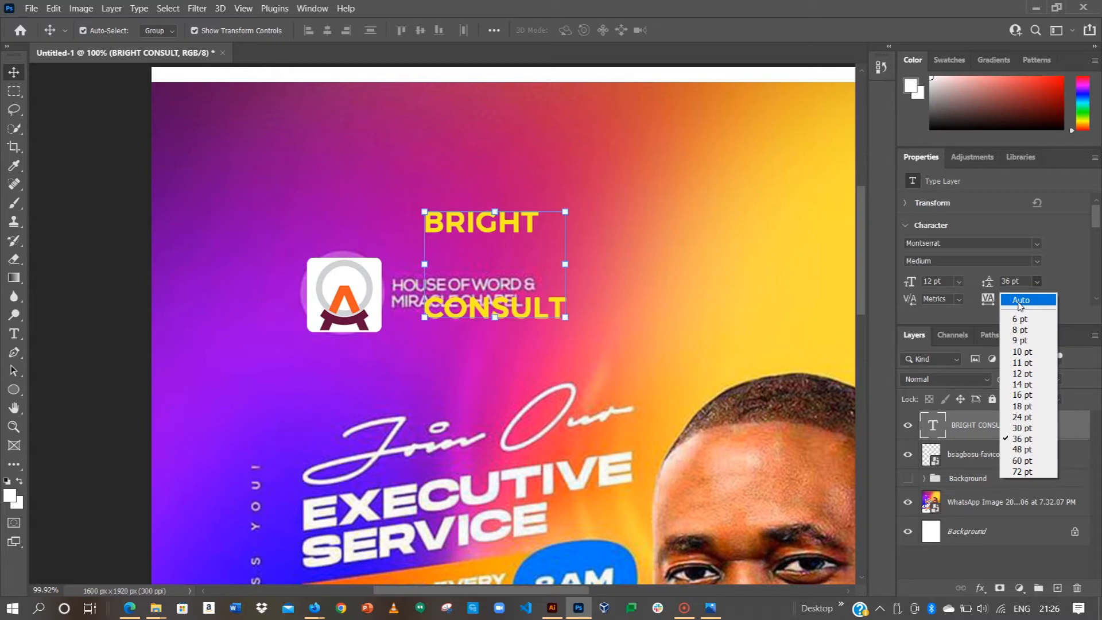
{"action": "left_click", "coordinate": [1021, 300]}
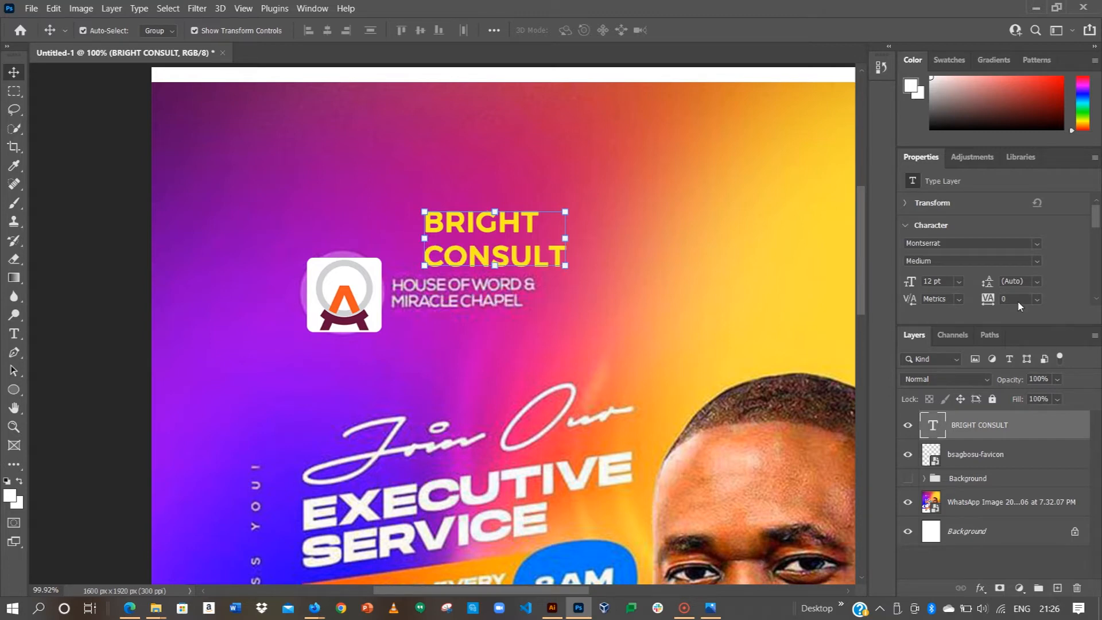
{"action": "left_click_drag", "start_coordinate": [514, 222], "coordinate": [516, 283]}
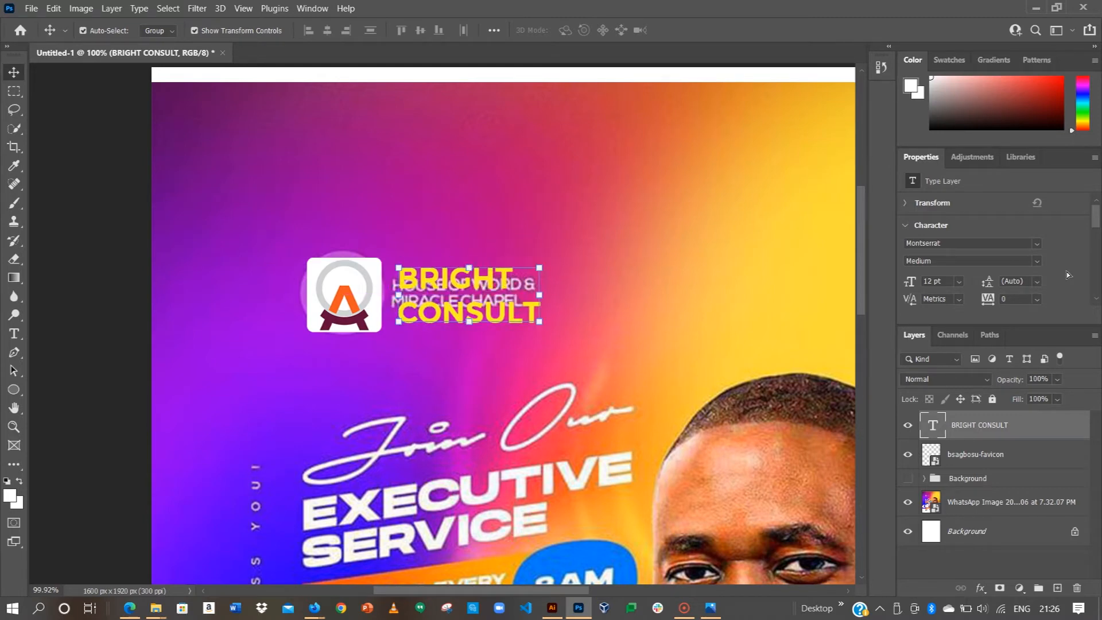
Step: Change the BRIGHT CONSULT text colour from yellow to white (#ffffff) and fit the whole flyer on screen
{"action": "scroll", "coordinate": [1065, 270], "scroll_direction": "down", "scroll_amount": 2}
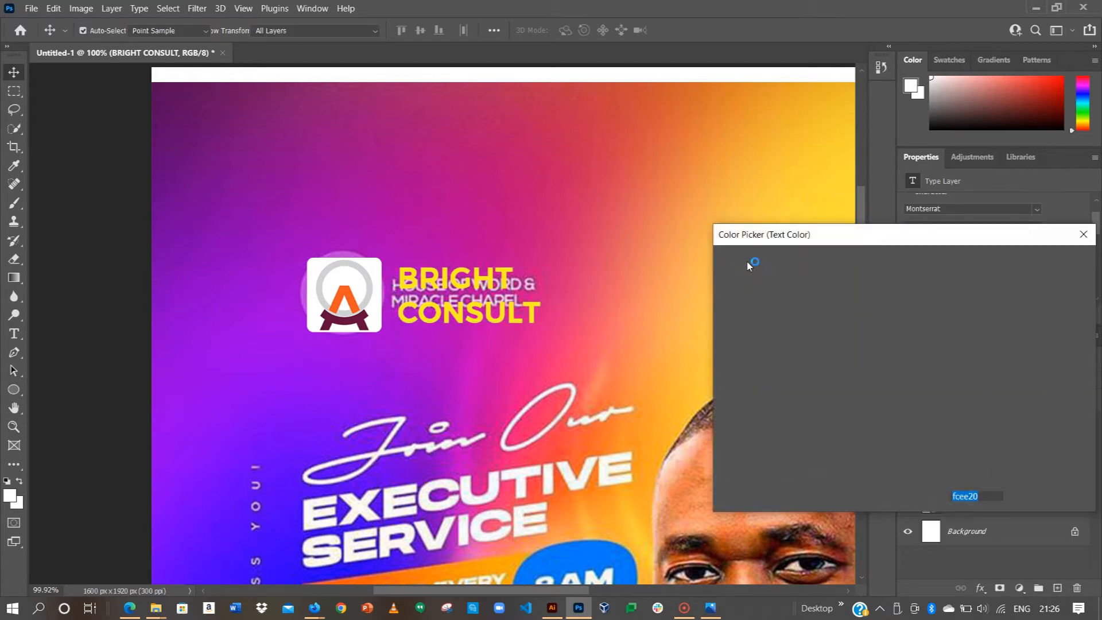
{"action": "left_click_drag", "start_coordinate": [765, 293], "coordinate": [721, 268]}
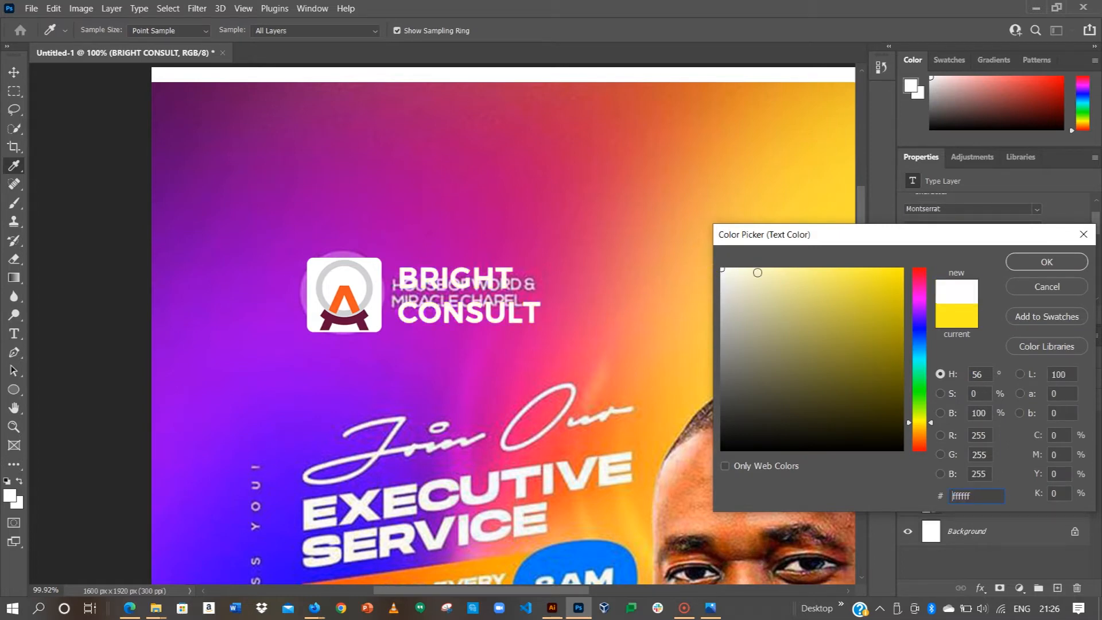
{"action": "left_click", "coordinate": [1032, 262]}
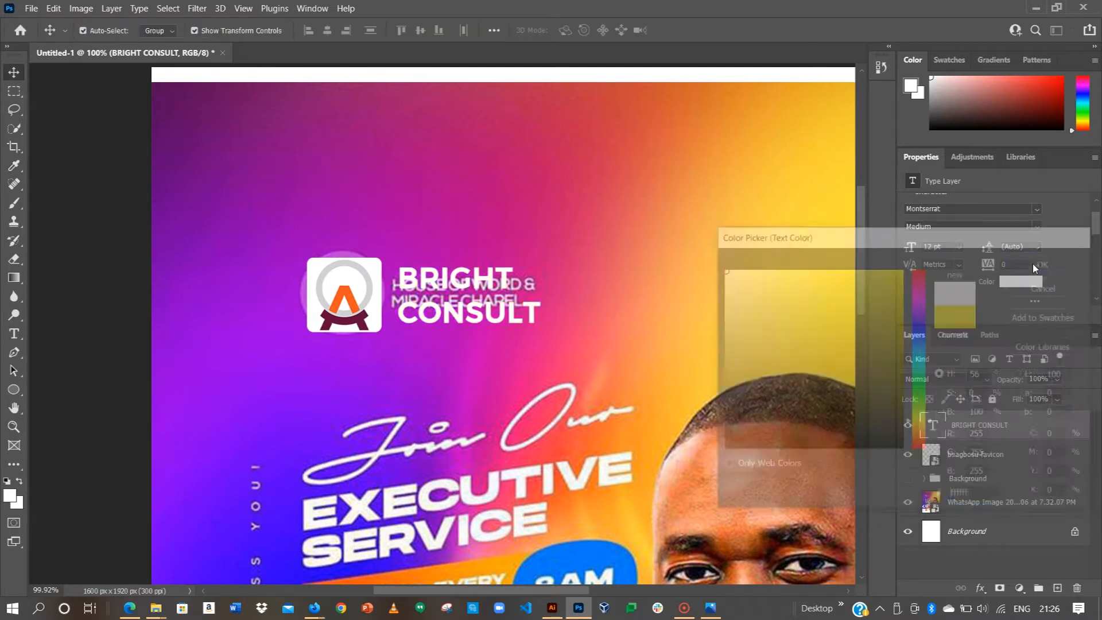
{"action": "key", "text": "ctrl+0"}
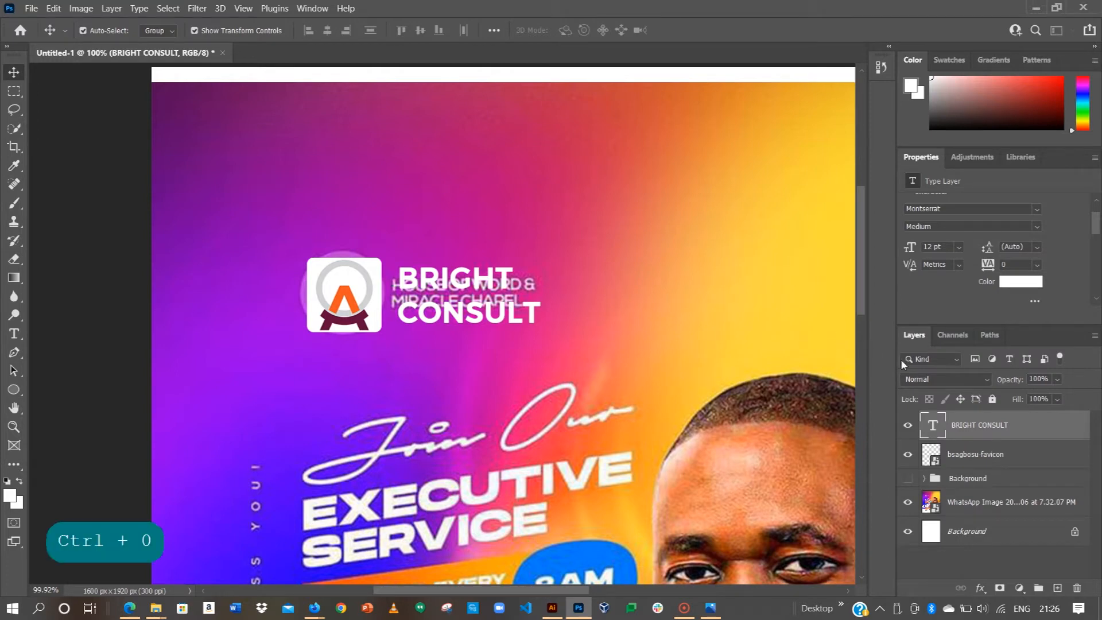
{"action": "left_click", "coordinate": [932, 423]}
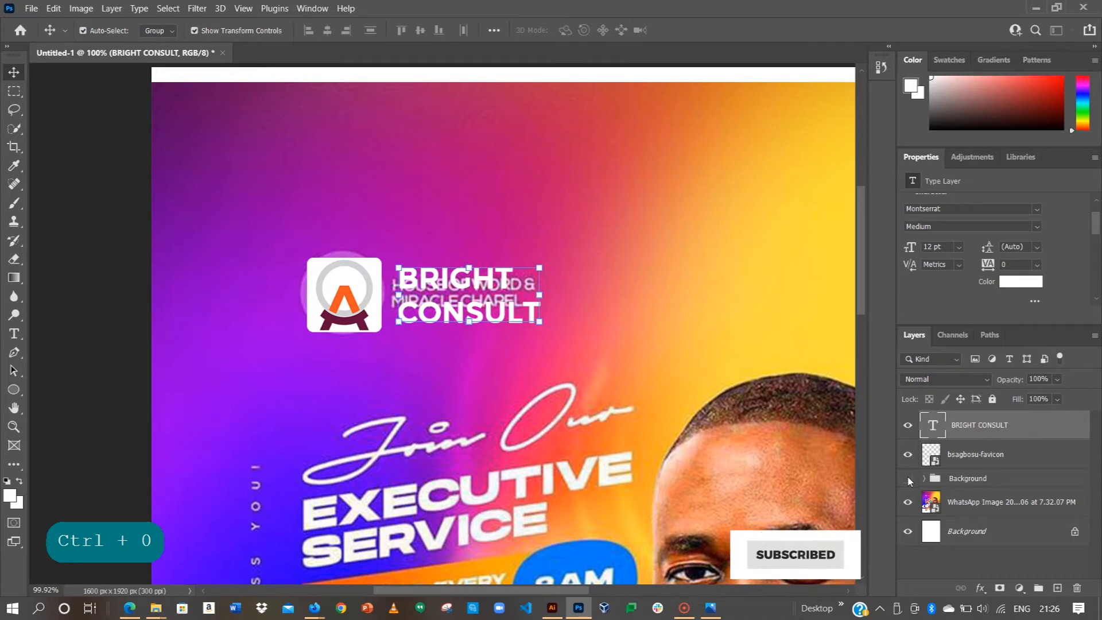
{"action": "key", "text": "ctrl+0"}
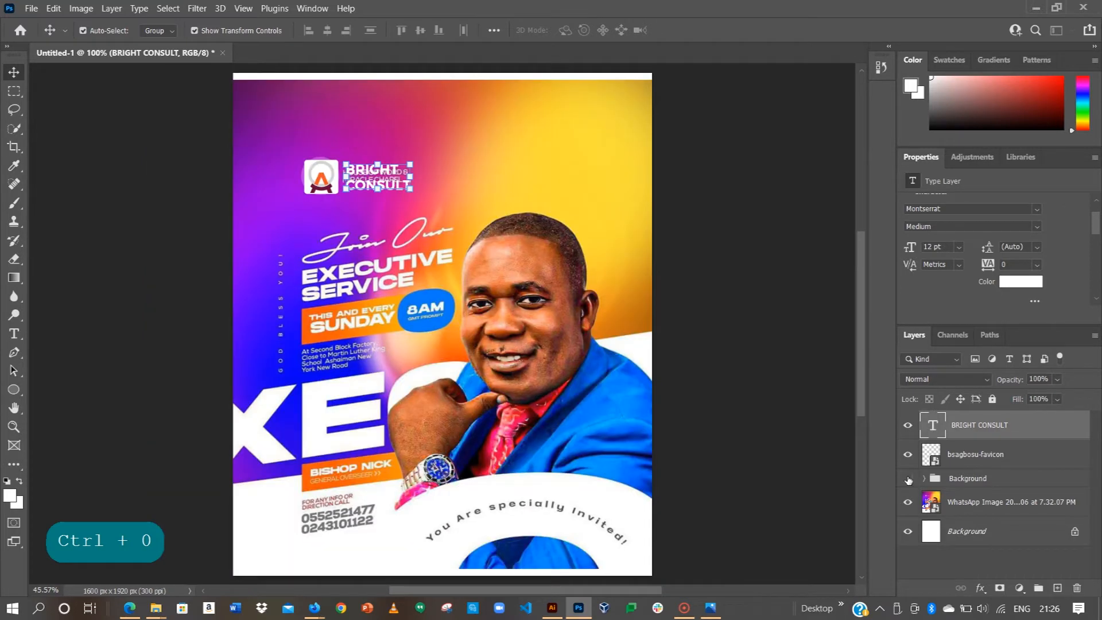
Step: Hide the Background group so the reference flyer shows
{"action": "left_click", "coordinate": [908, 478]}
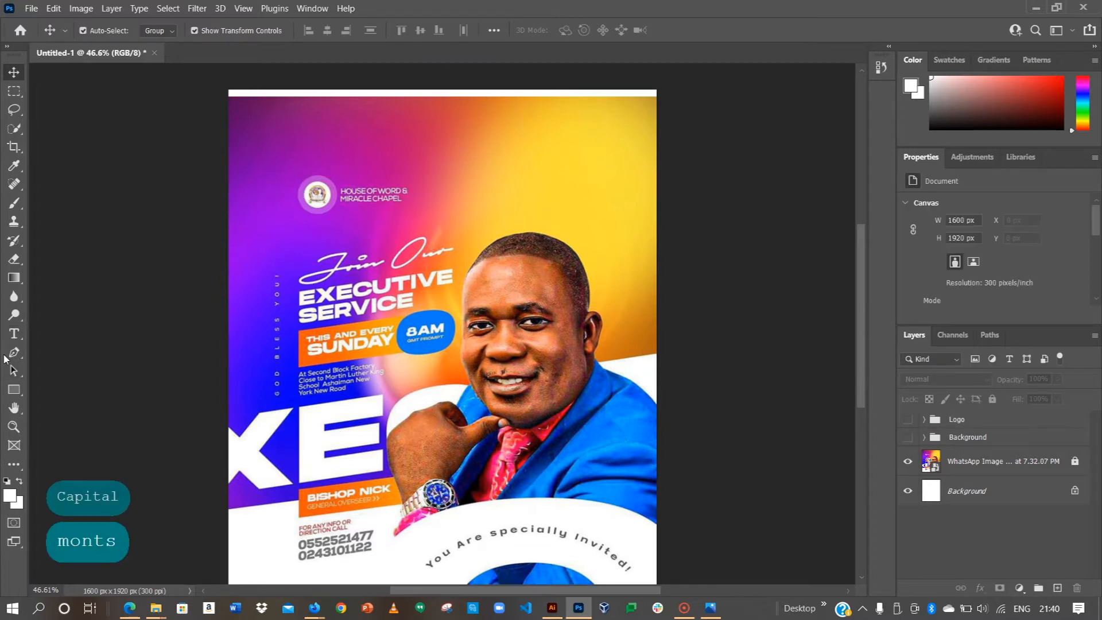
Step: Add EXECUTIVE in capitals as new text across the flyer middle and move it left over the XE lettering
{"action": "left_click", "coordinate": [14, 334]}
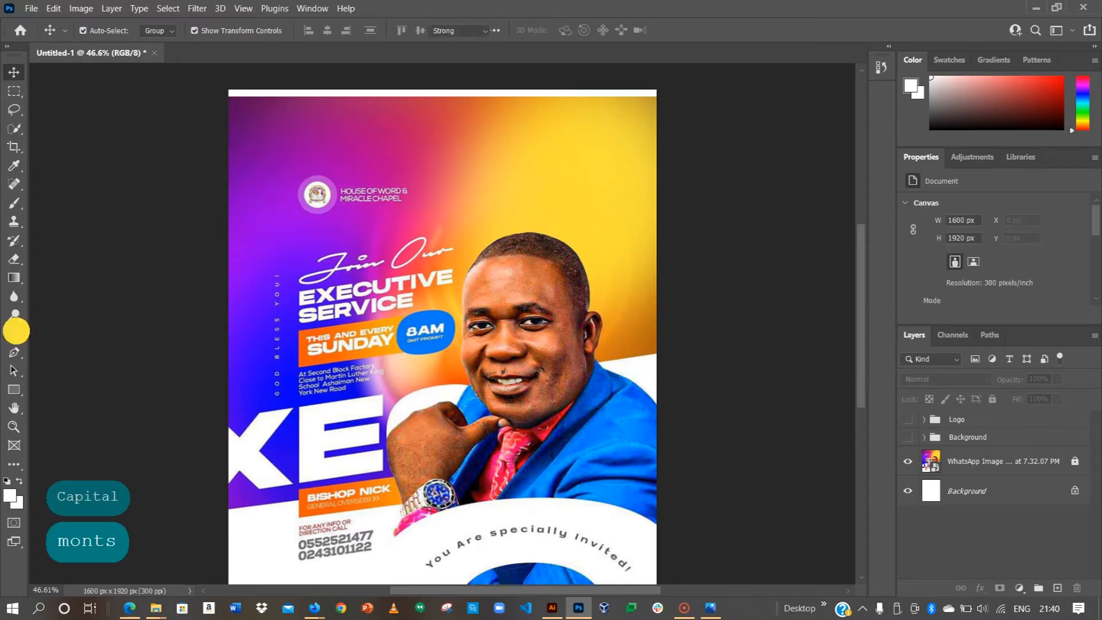
{"action": "left_click", "coordinate": [306, 427]}
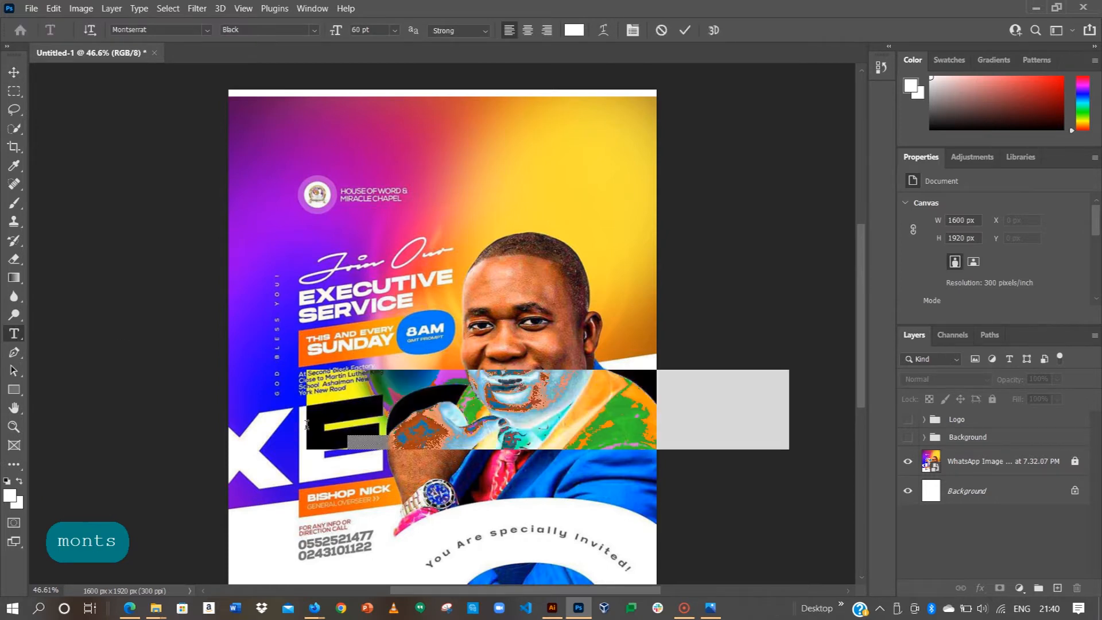
{"action": "key", "text": "Caps_Lock"}
{"action": "type", "text": "EXE"}
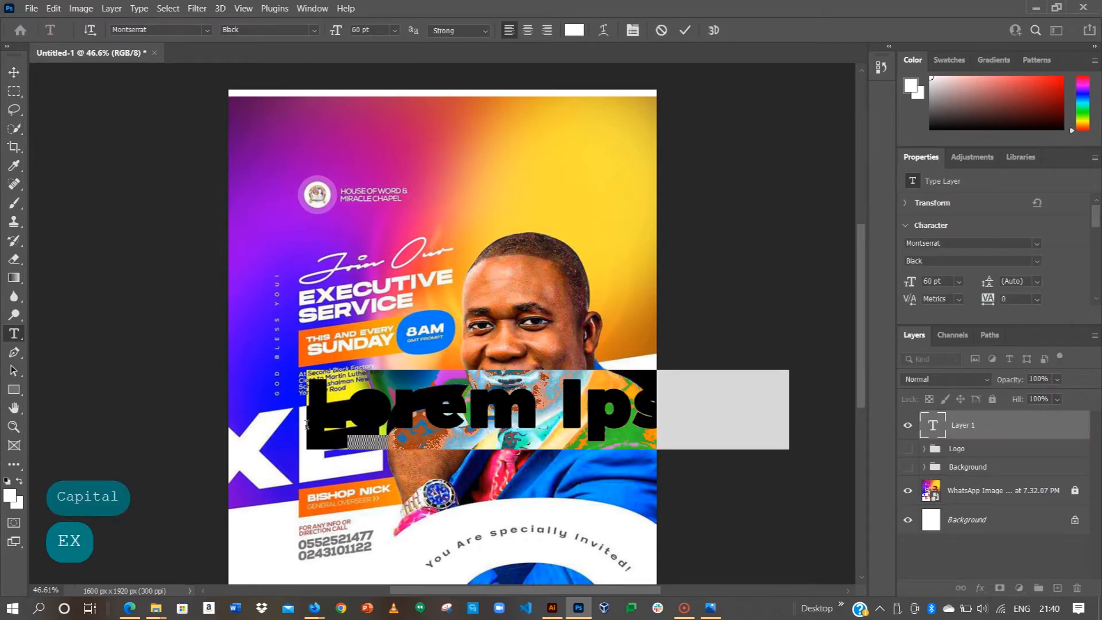
{"action": "type", "text": "CUTIVE"}
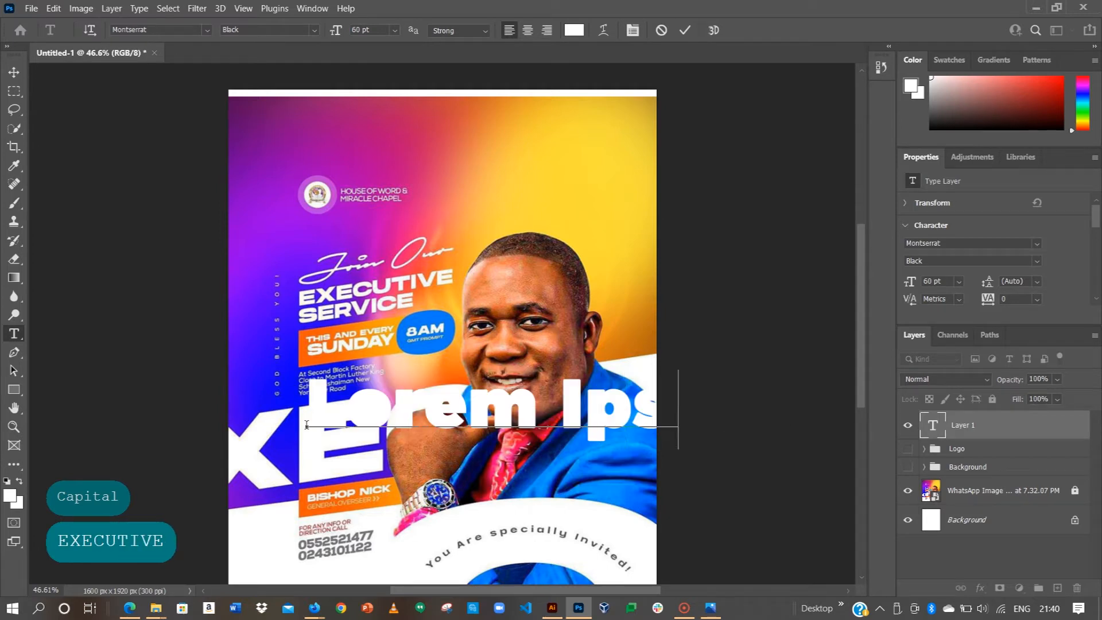
{"action": "left_click", "coordinate": [686, 30]}
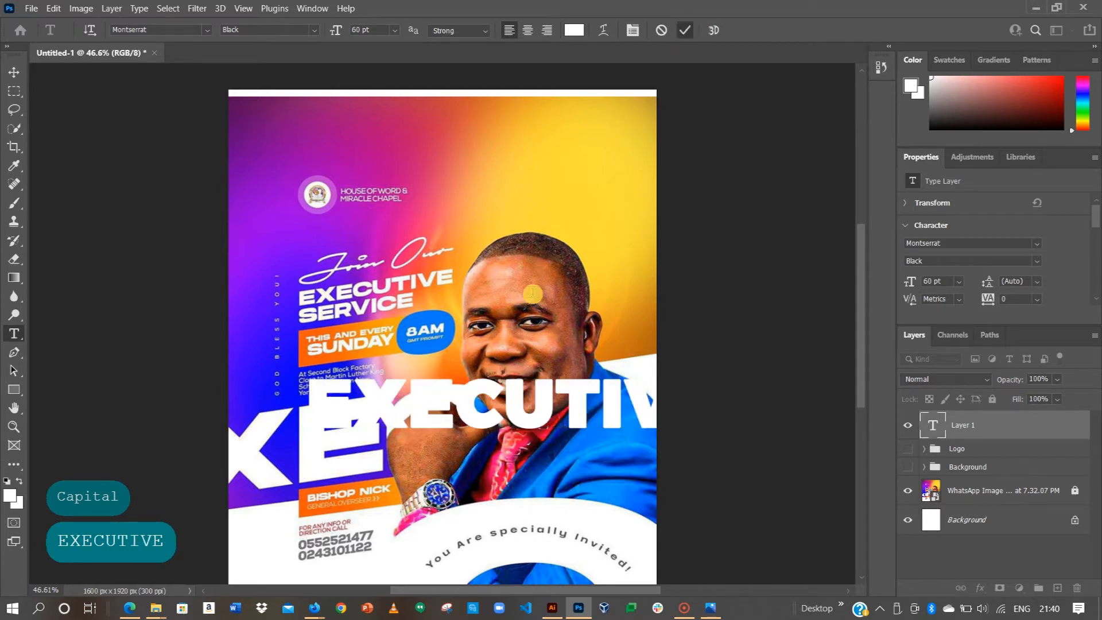
{"action": "key", "text": "v"}
{"action": "left_click_drag", "start_coordinate": [364, 396], "coordinate": [304, 410]}
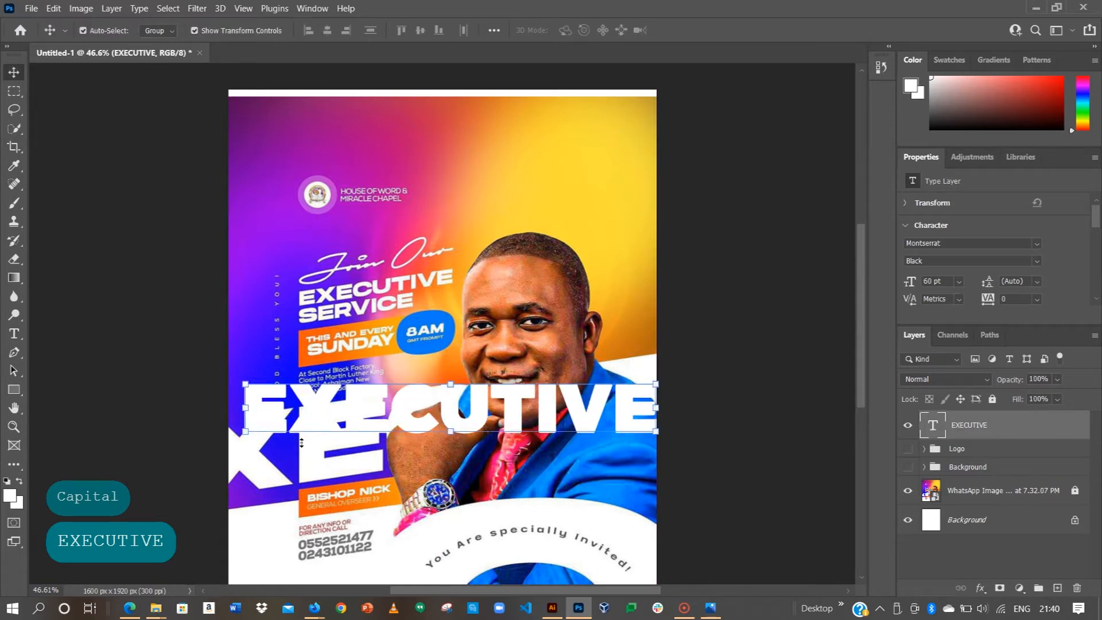
Step: Enlarge the EXECUTIVE text to 110 pt
{"action": "left_click", "coordinate": [958, 280]}
{"action": "left_click", "coordinate": [930, 281]}
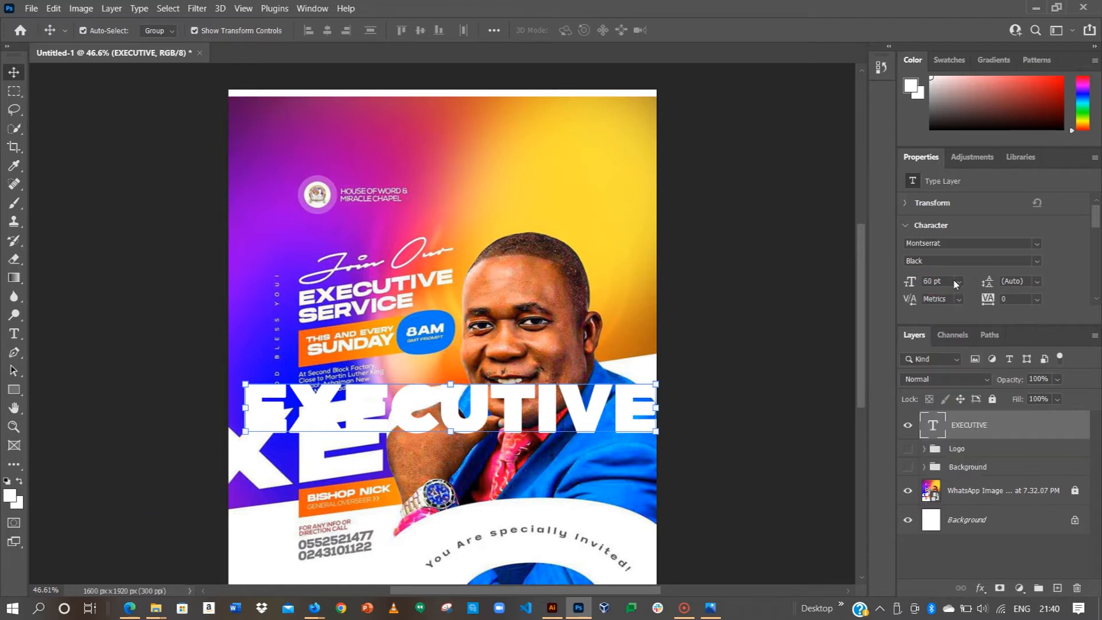
{"action": "left_click", "coordinate": [928, 282]}
{"action": "key", "text": "BackSpace"}
{"action": "type", "text": "12"}
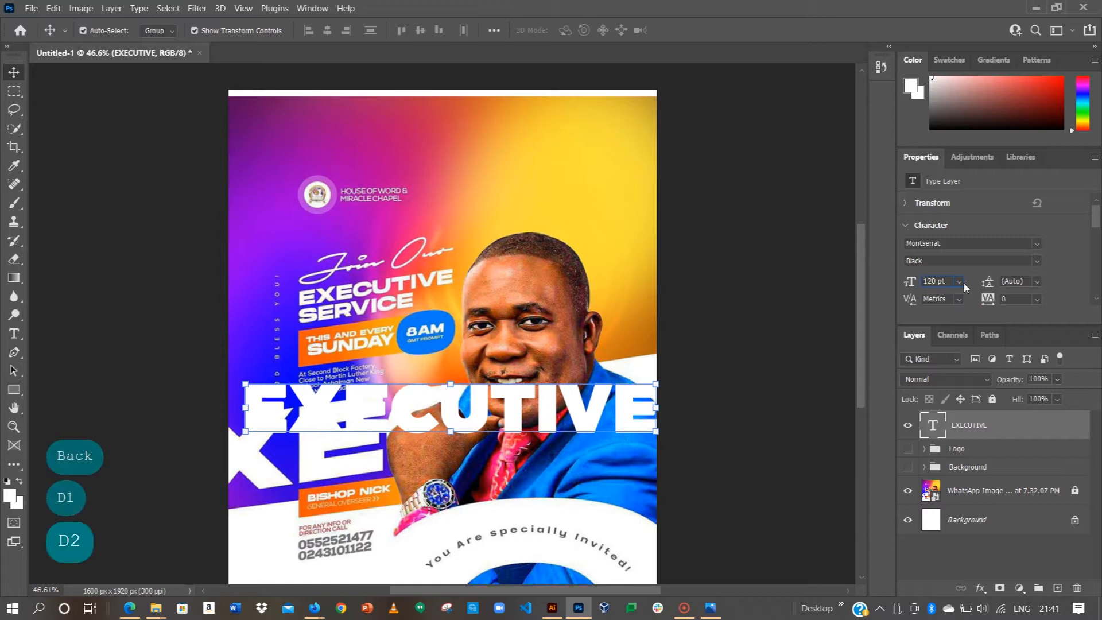
{"action": "key", "text": "BackSpace"}
{"action": "type", "text": "1"}
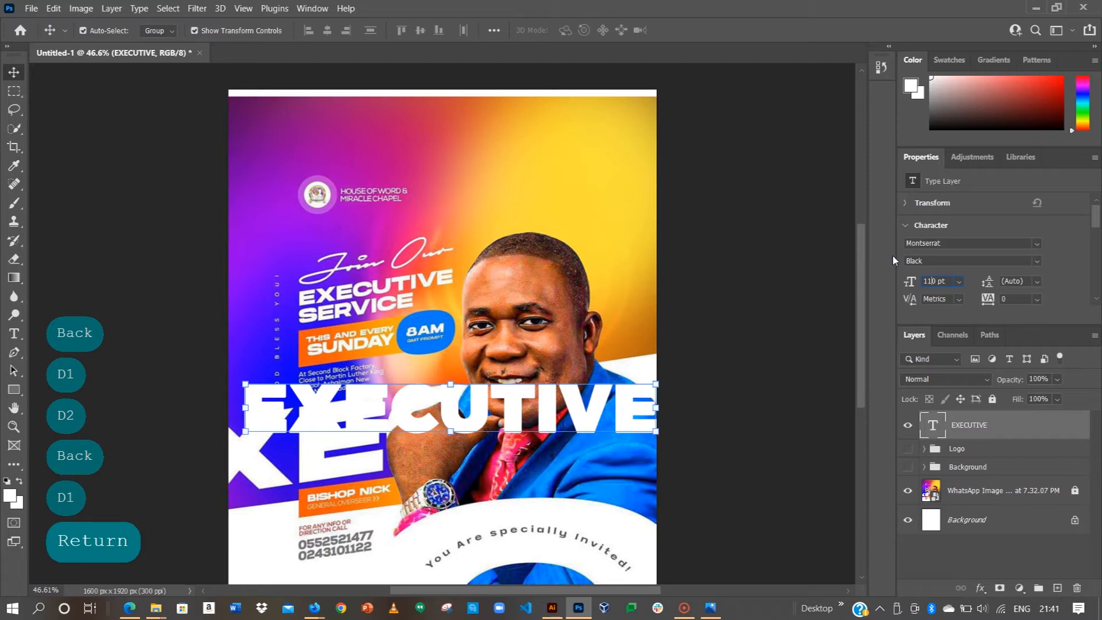
Step: Shift EXECUTIVE left and down over the XE lettering, then hide its layer
{"action": "left_click_drag", "start_coordinate": [459, 404], "coordinate": [368, 437]}
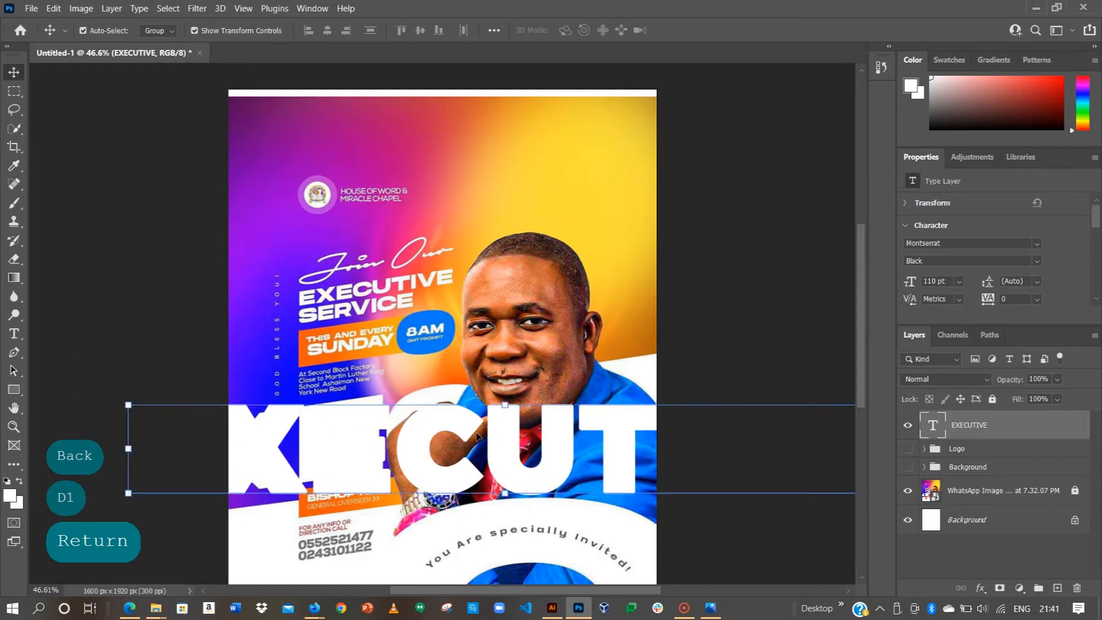
{"action": "left_click_drag", "start_coordinate": [476, 431], "coordinate": [477, 431]}
{"action": "left_click", "coordinate": [908, 428]}
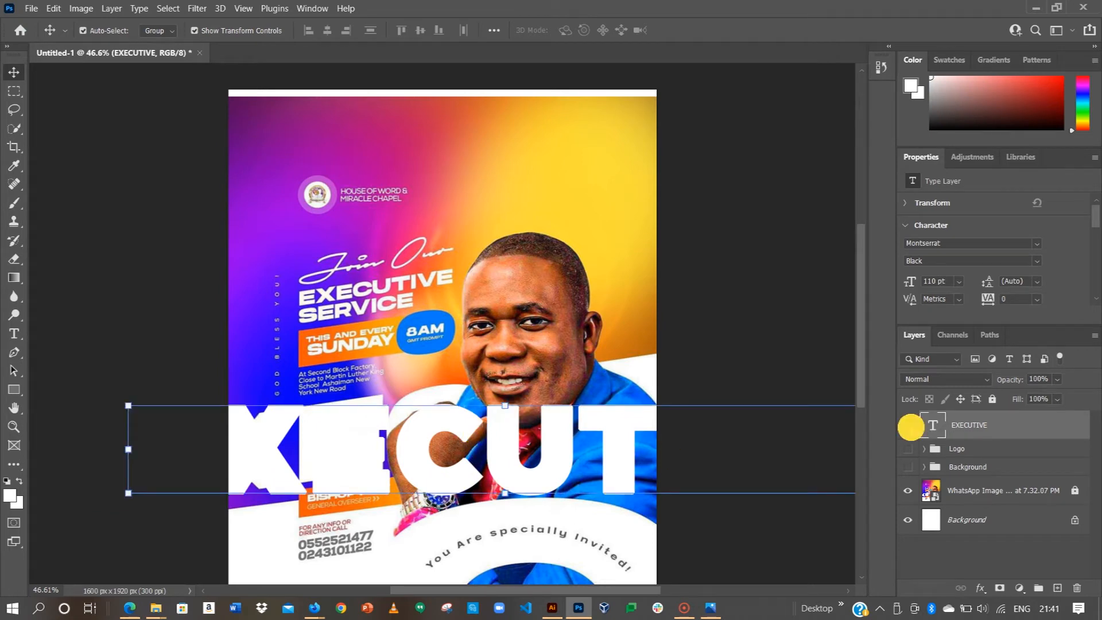
Step: Deselect the EXECUTIVE layer and zoom in to about 83% on the flyer's upper half, ready for new text
{"action": "left_click", "coordinate": [789, 358]}
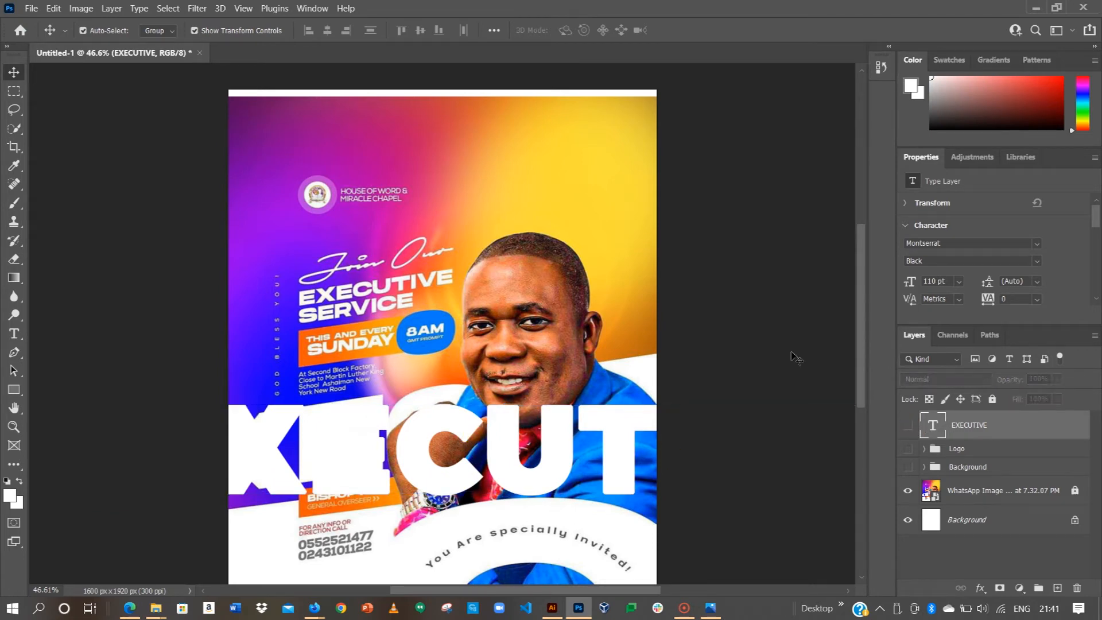
{"action": "scroll", "coordinate": [327, 356], "scroll_direction": "up", "scroll_amount": 2}
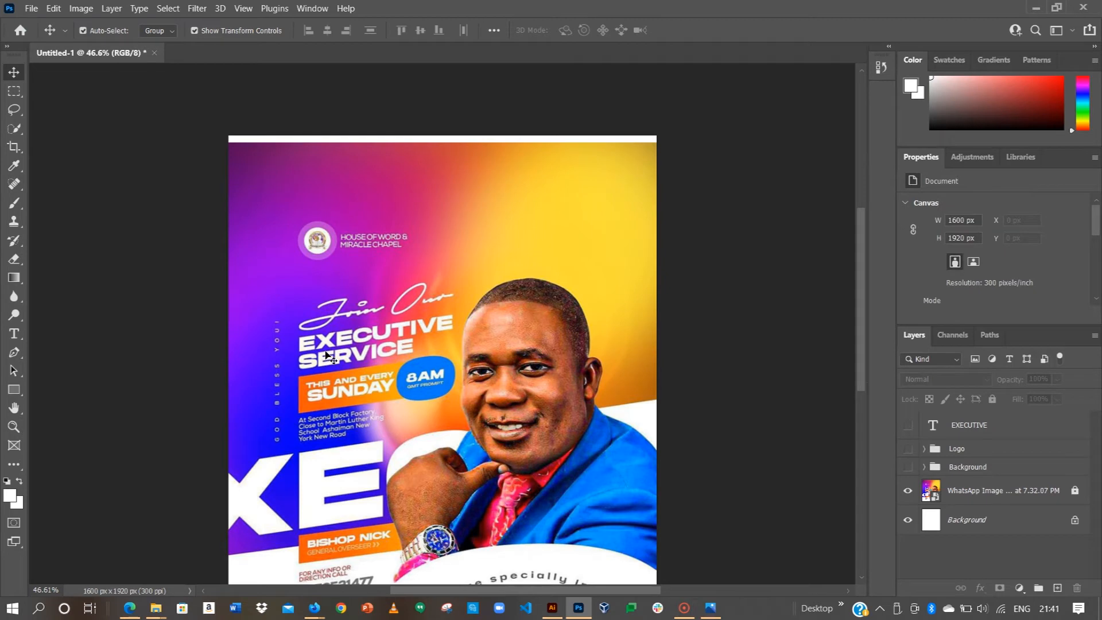
{"action": "scroll", "coordinate": [285, 439], "scroll_direction": "up", "scroll_amount": 2, "text": "alt"}
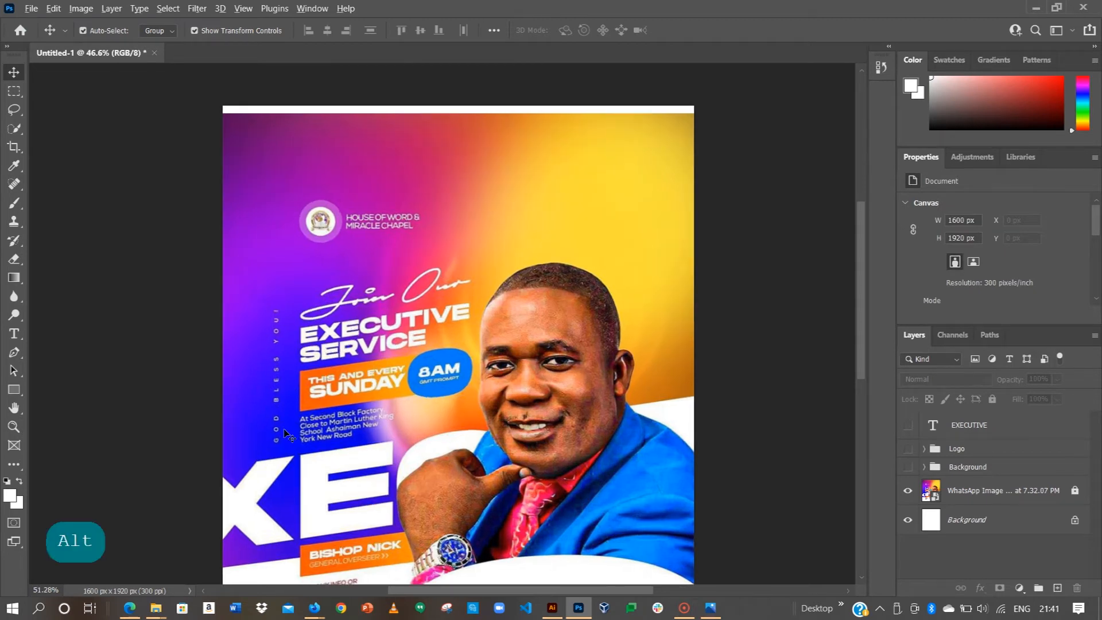
{"action": "scroll", "coordinate": [275, 476], "scroll_direction": "up", "scroll_amount": 2, "text": "alt"}
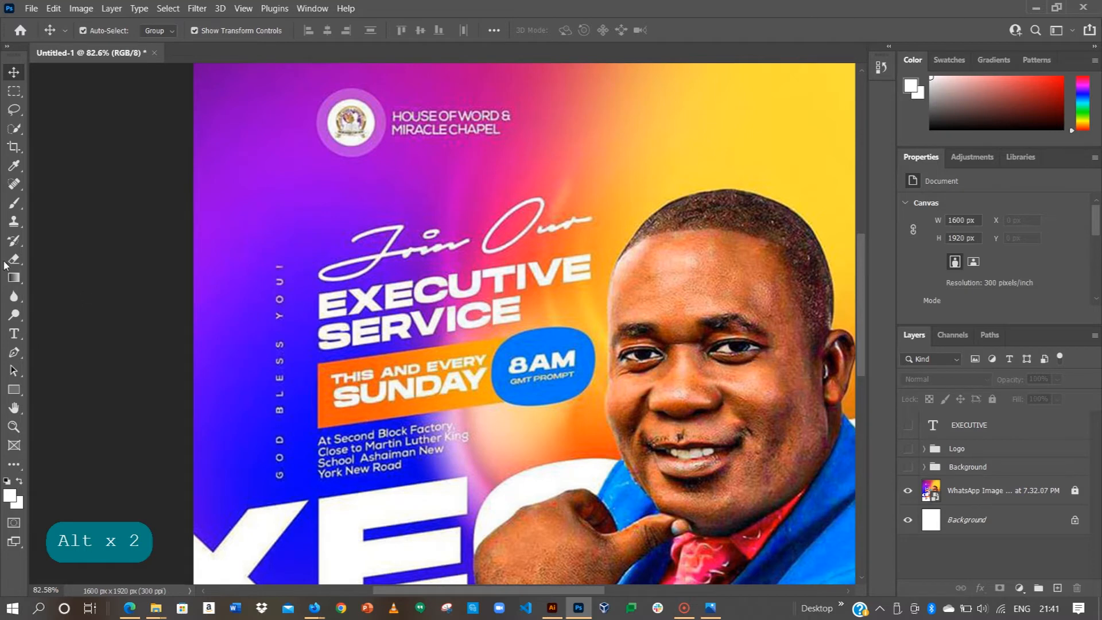
{"action": "left_click", "coordinate": [14, 333]}
Step: Add 6 pt GOD BLESS YOU! text above Join Our and change its weight from Black to Regular
{"action": "left_click", "coordinate": [261, 229]}
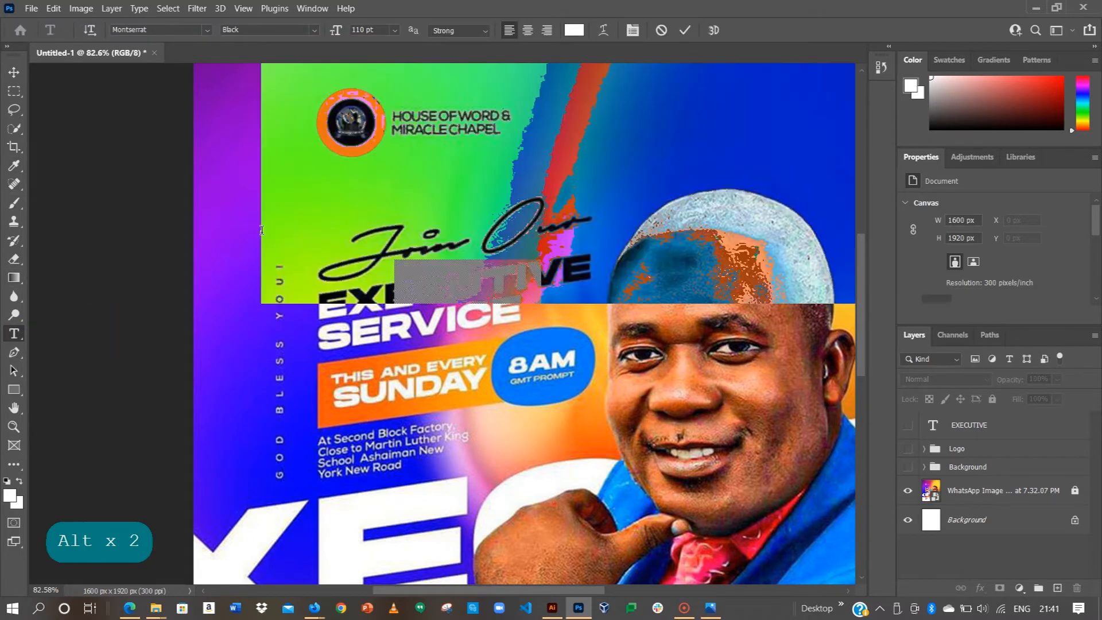
{"action": "left_click", "coordinate": [394, 30]}
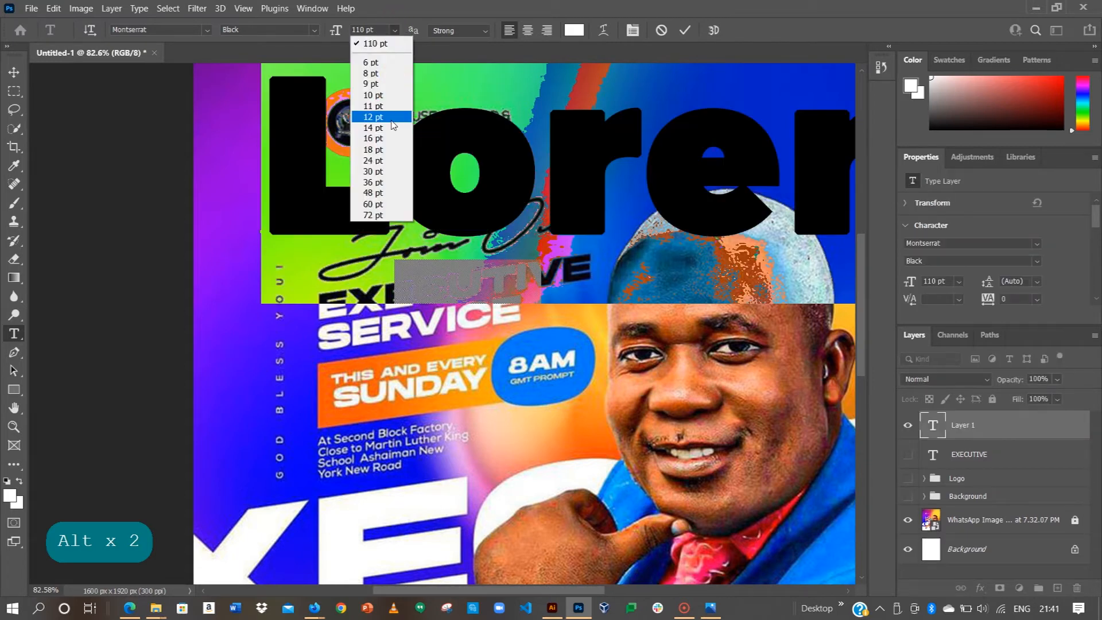
{"action": "left_click", "coordinate": [373, 65]}
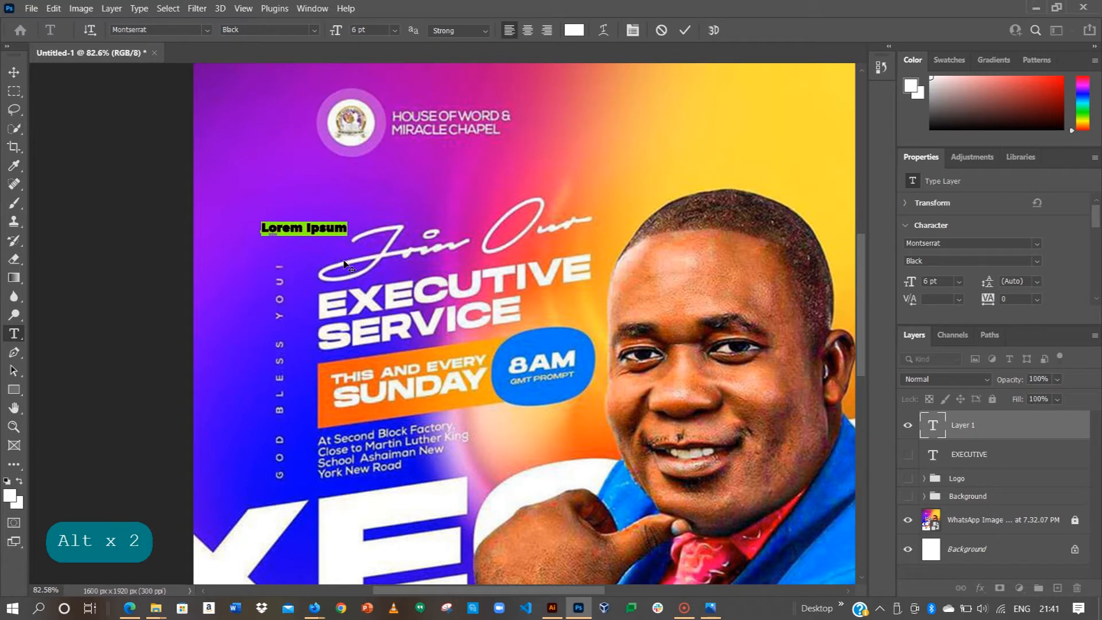
{"action": "type", "text": "GOD BLE"}
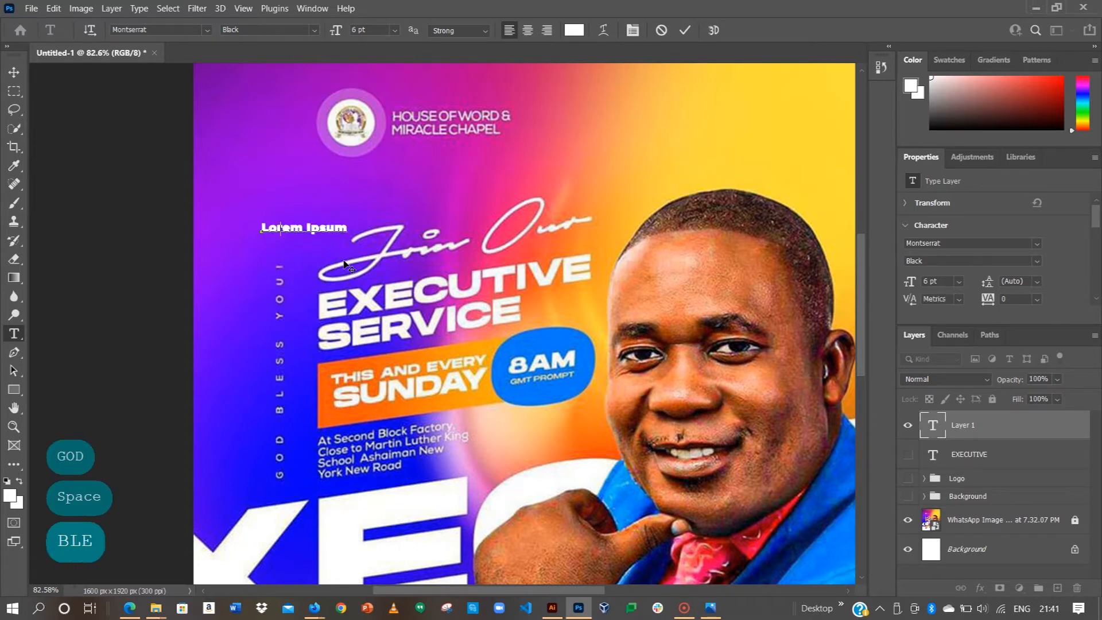
{"action": "type", "text": "SS YOU!"}
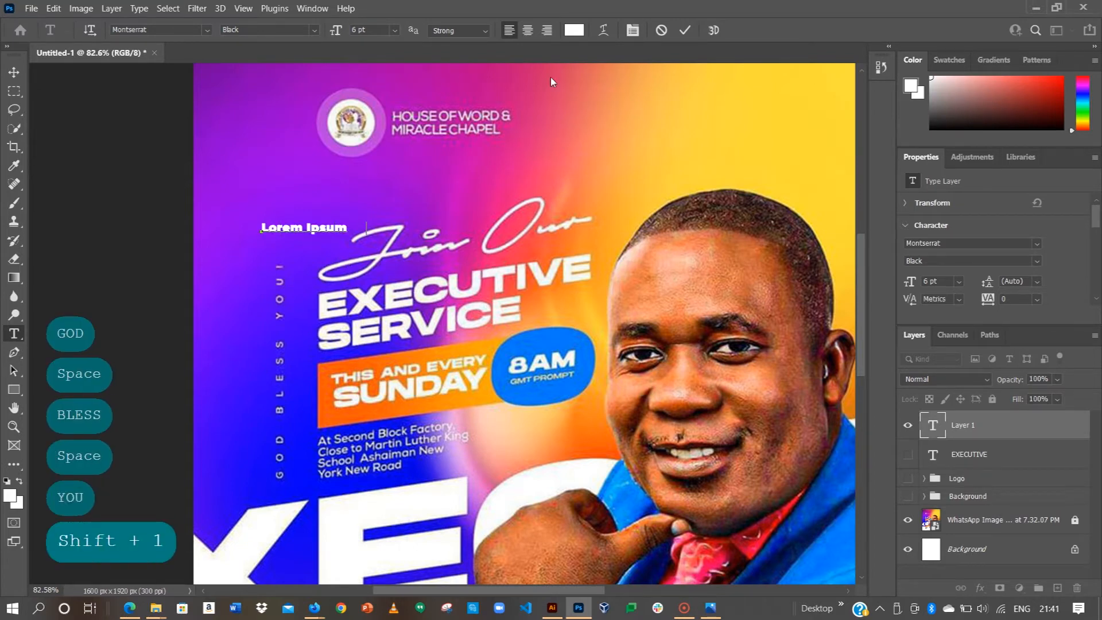
{"action": "left_click", "coordinate": [683, 29]}
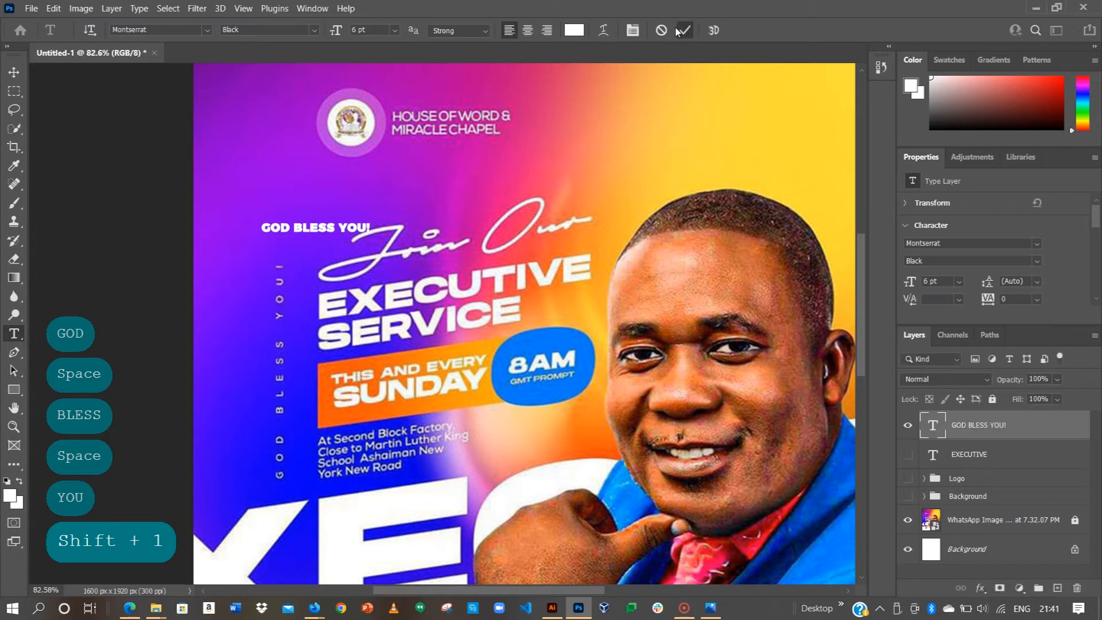
{"action": "left_click", "coordinate": [1036, 261]}
{"action": "left_click", "coordinate": [941, 321]}
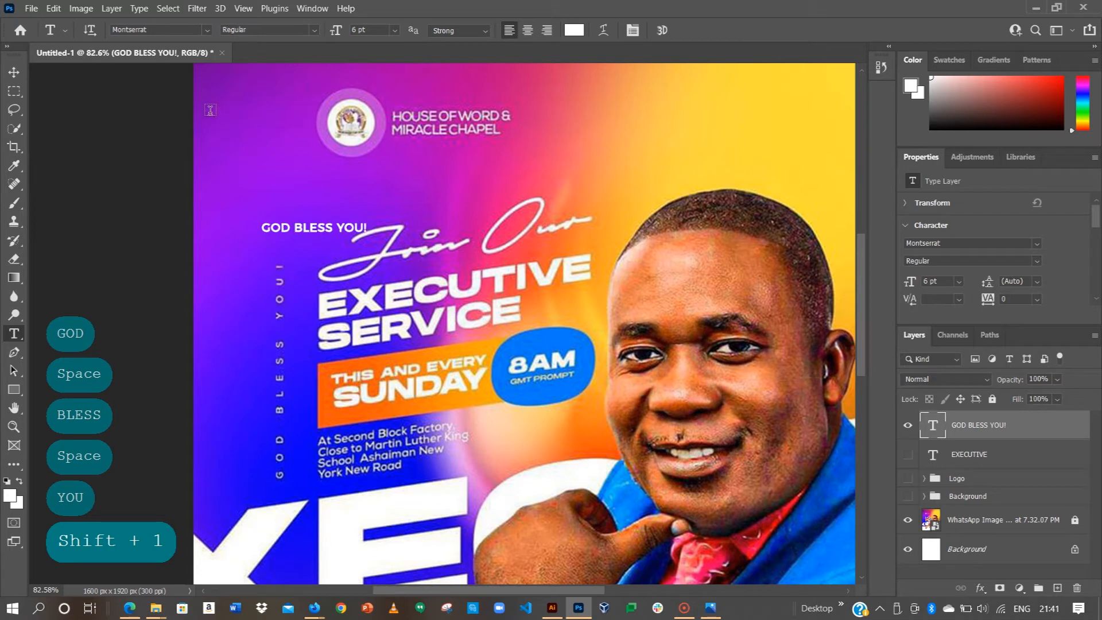
Step: Widen the GOD BLESS YOU! letter spacing to a tracking of 600
{"action": "left_click", "coordinate": [13, 72]}
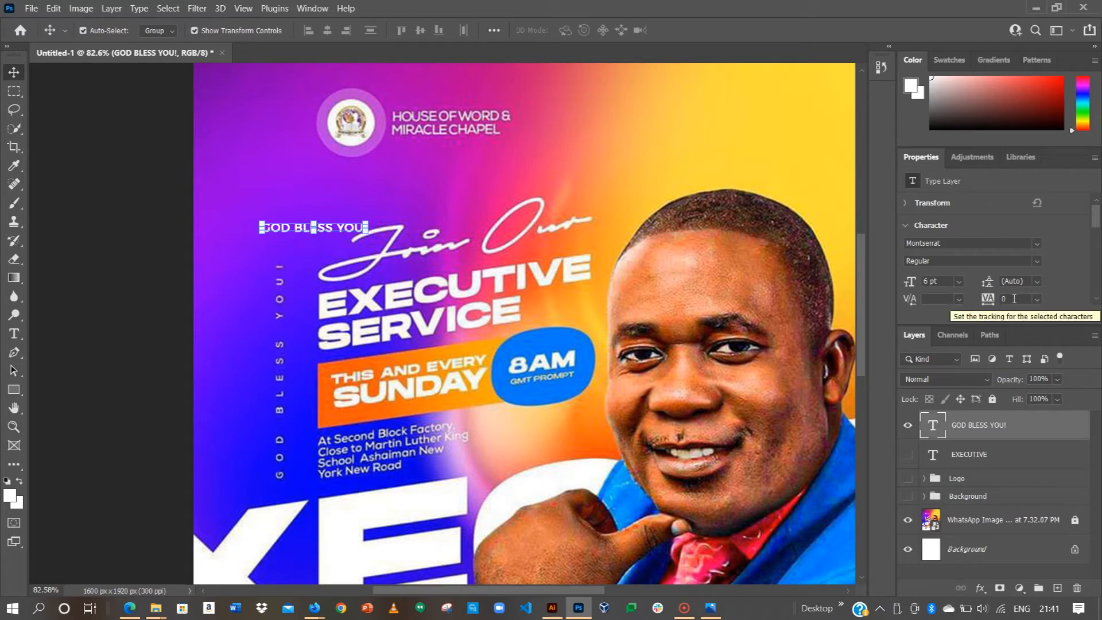
{"action": "left_click", "coordinate": [1035, 299]}
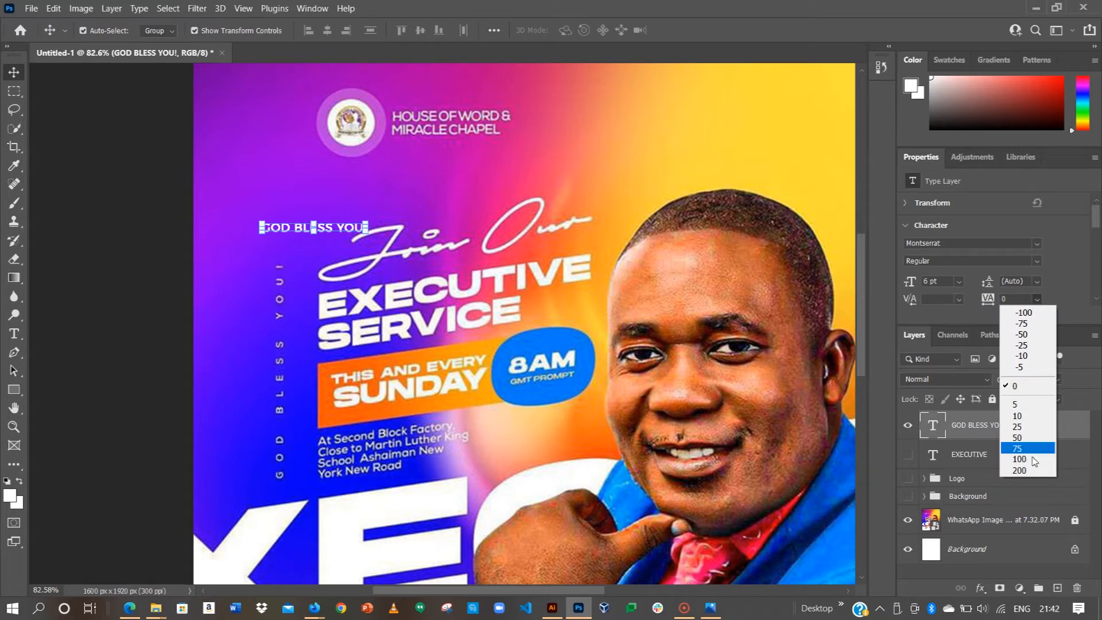
{"action": "left_click", "coordinate": [1019, 470]}
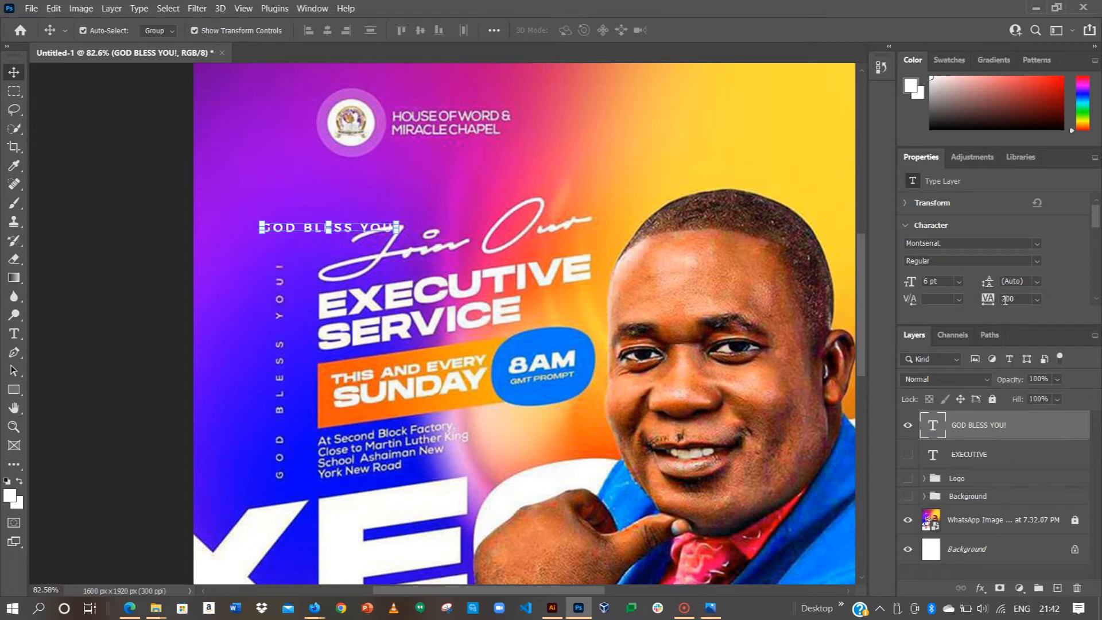
{"action": "key", "text": "BackSpace"}
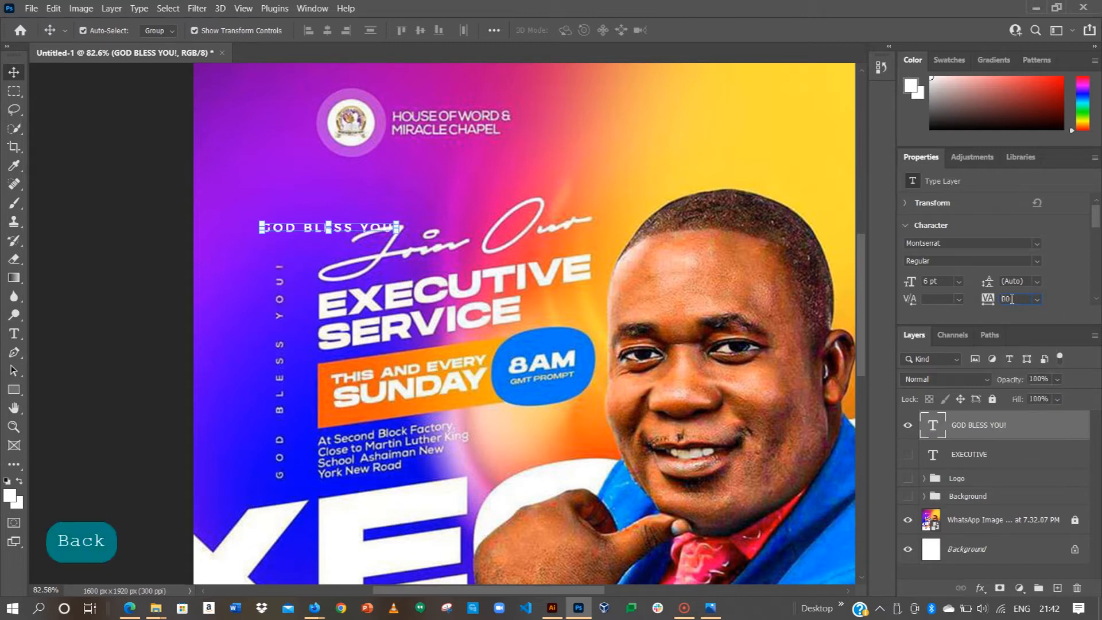
{"action": "type", "text": "6"}
{"action": "key", "text": "Return"}
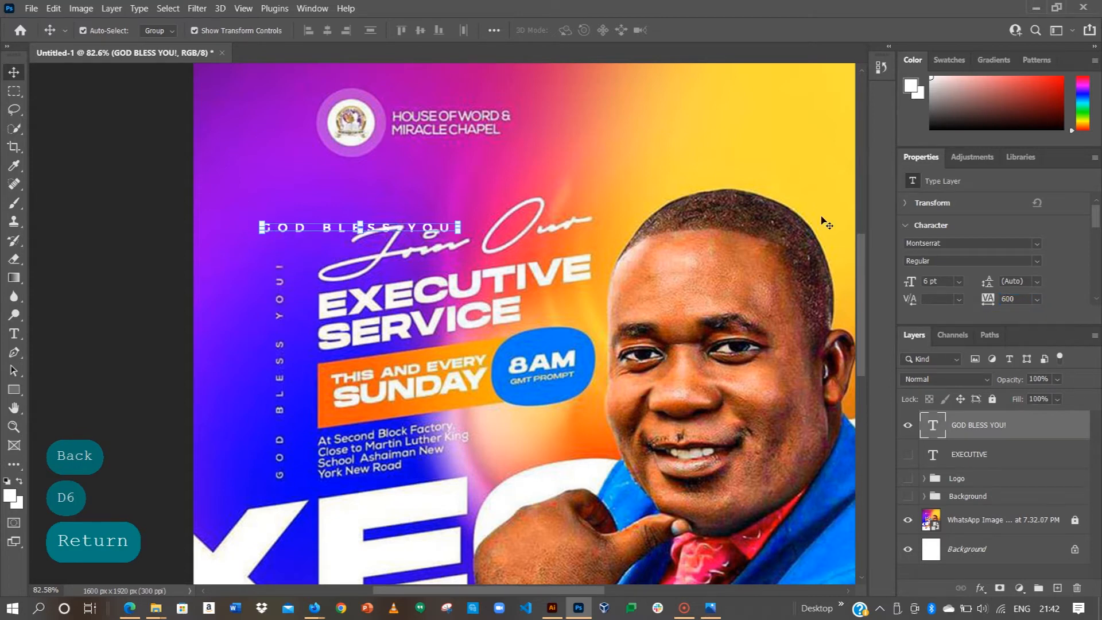
Step: Rotate GOD BLESS YOU! to -90° and move it down the flyer's left edge over the reference text
{"action": "left_click", "coordinate": [905, 202]}
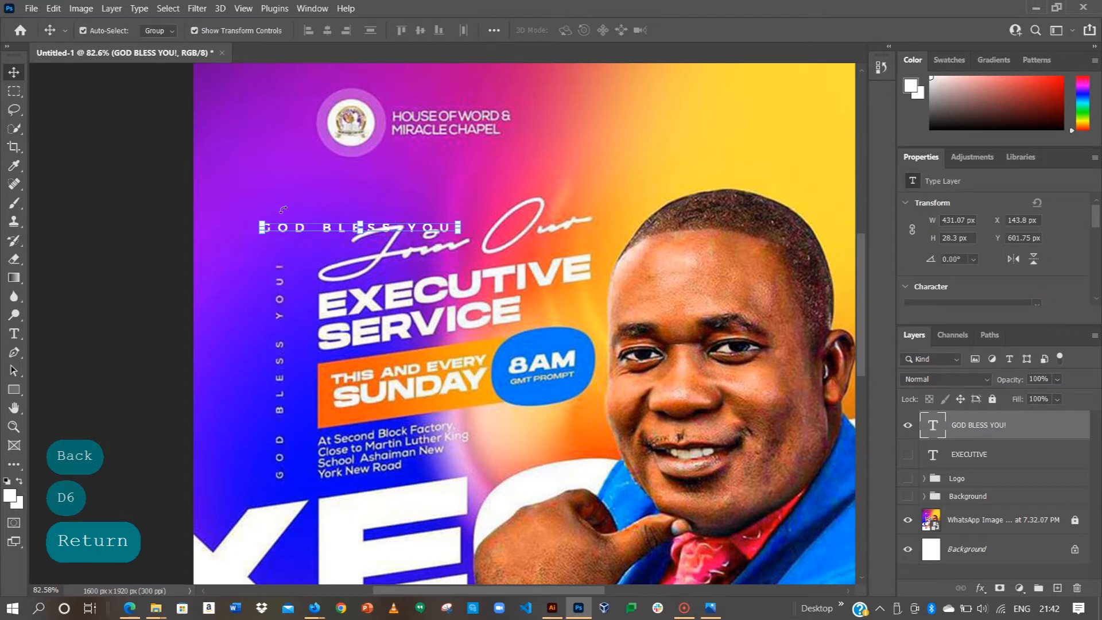
{"action": "left_click", "coordinate": [973, 259]}
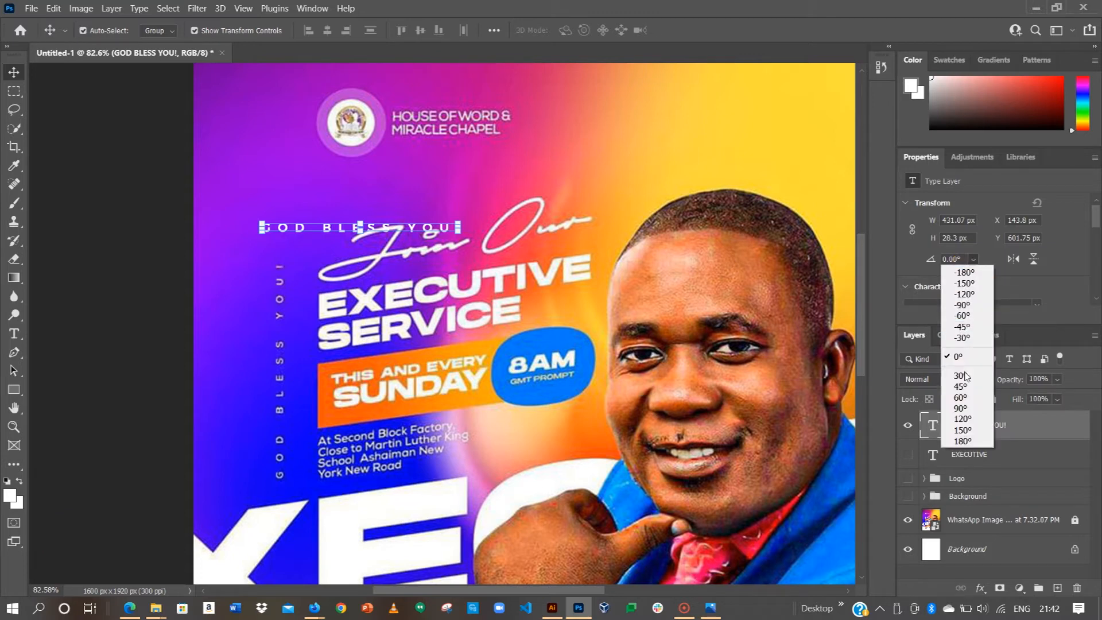
{"action": "left_click", "coordinate": [961, 408]}
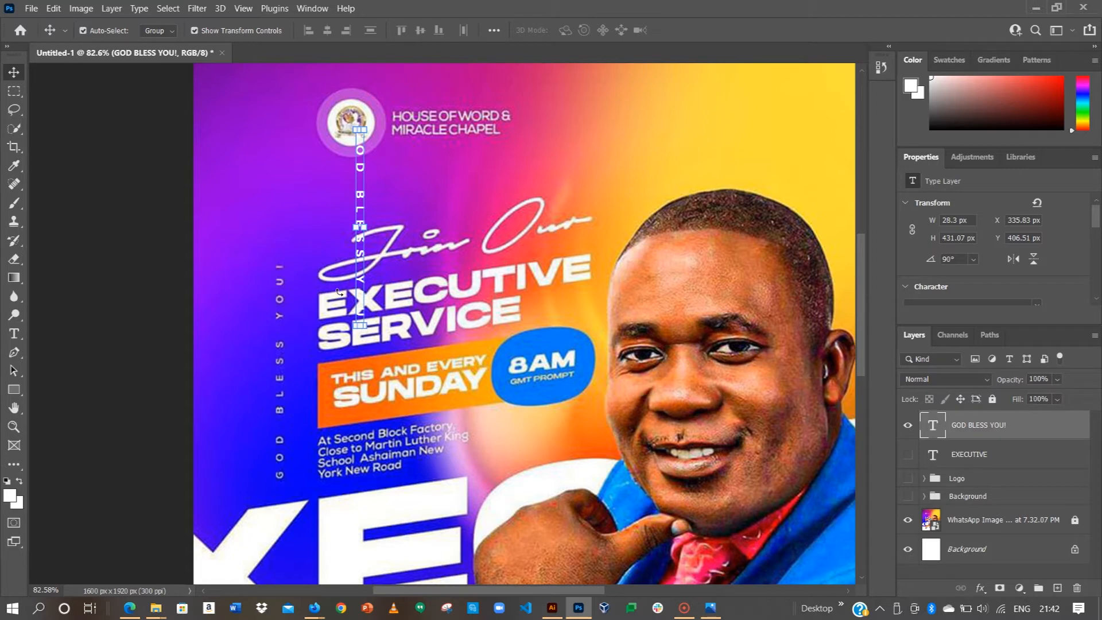
{"action": "left_click", "coordinate": [973, 259]}
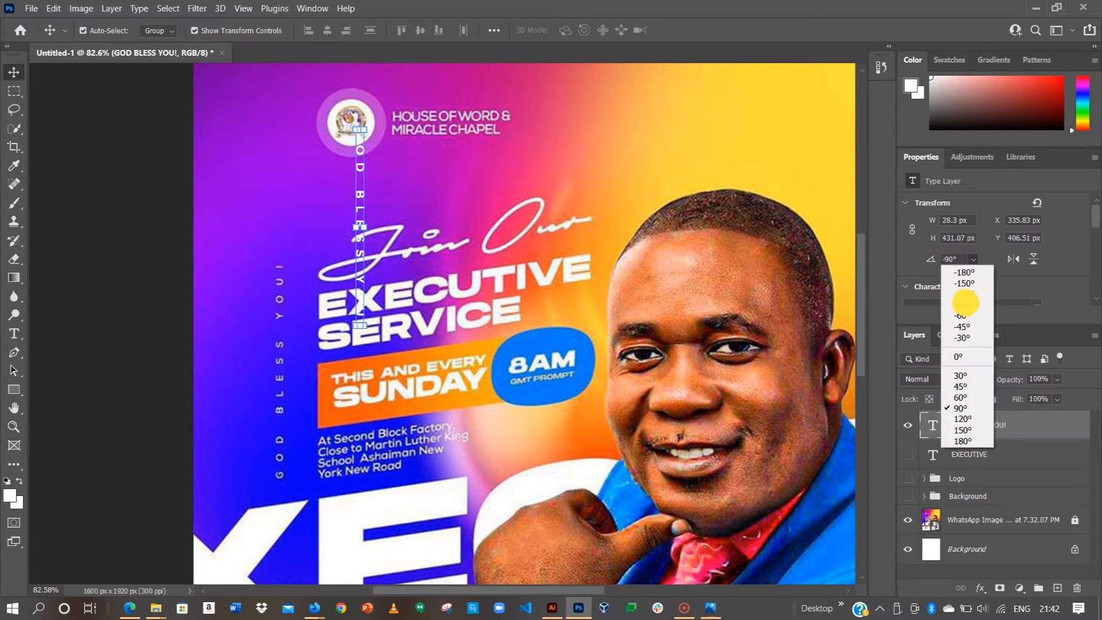
{"action": "left_click", "coordinate": [964, 304]}
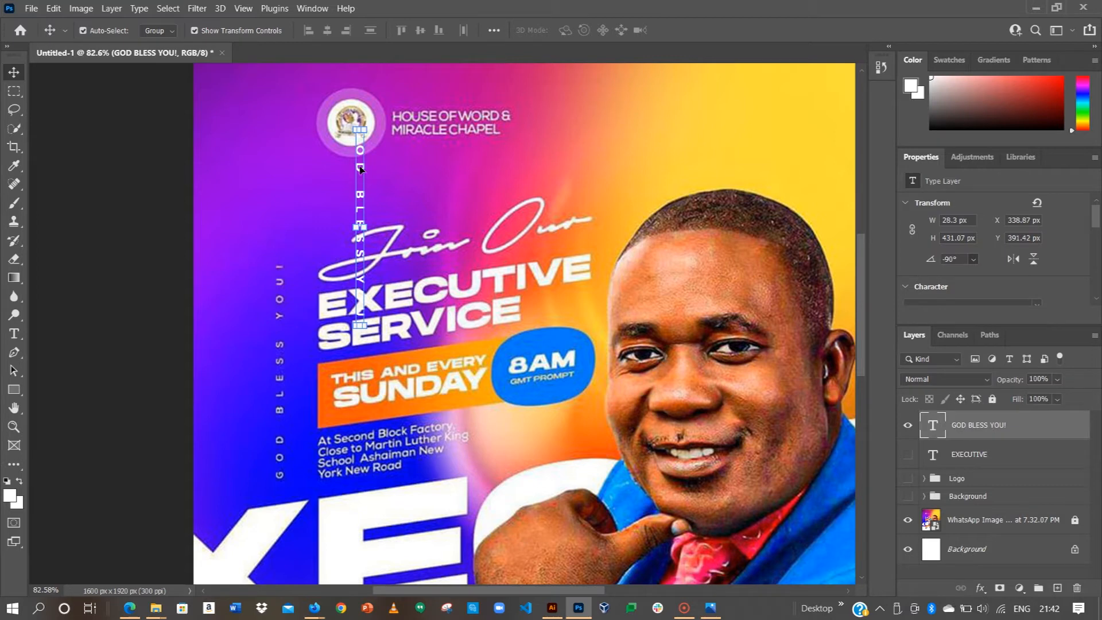
{"action": "mouse_move", "coordinate": [360, 168]}
{"action": "left_mouse_down"}
{"action": "mouse_move", "coordinate": [273, 307]}
{"action": "mouse_move", "coordinate": [276, 332]}
{"action": "mouse_move", "coordinate": [278, 320]}
{"action": "left_mouse_up"}
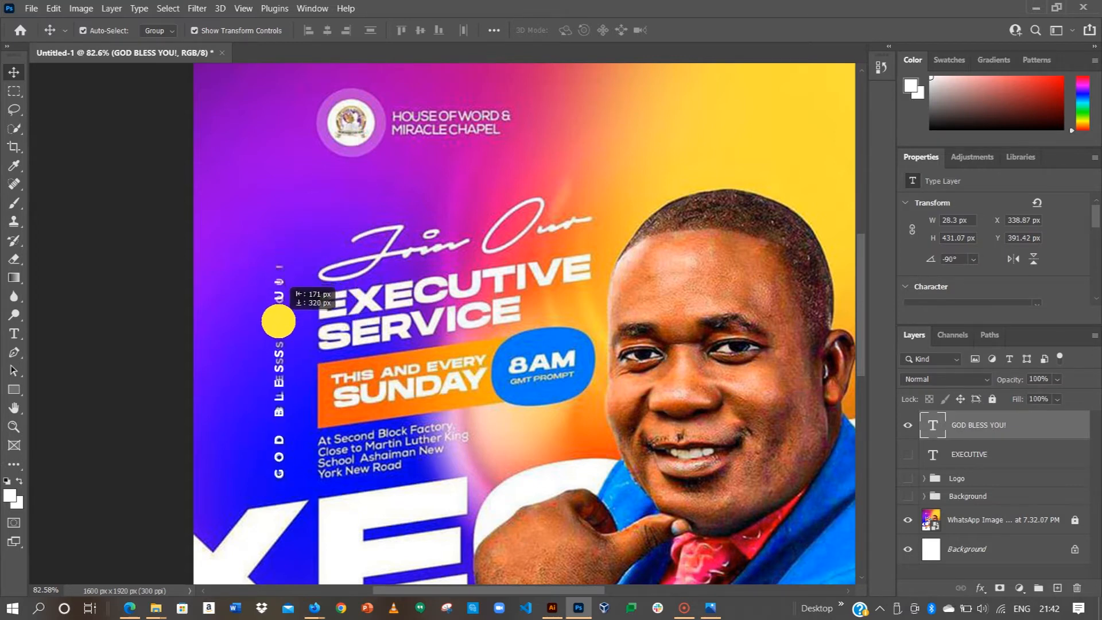
{"action": "left_click", "coordinate": [100, 266]}
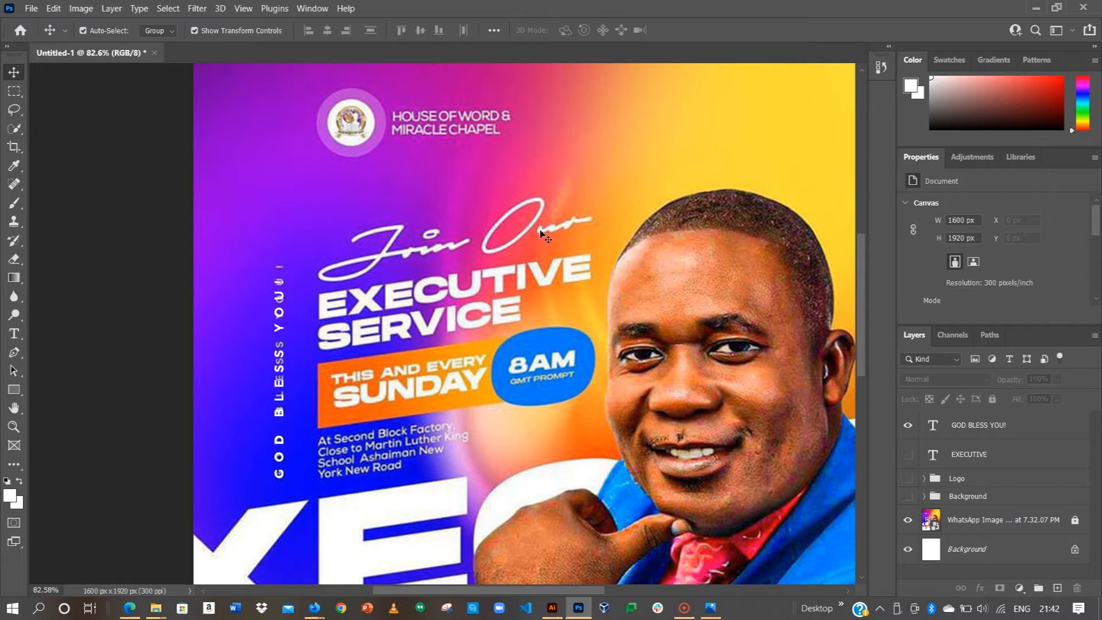
{"action": "scroll", "coordinate": [536, 263], "scroll_direction": "down", "scroll_amount": 2}
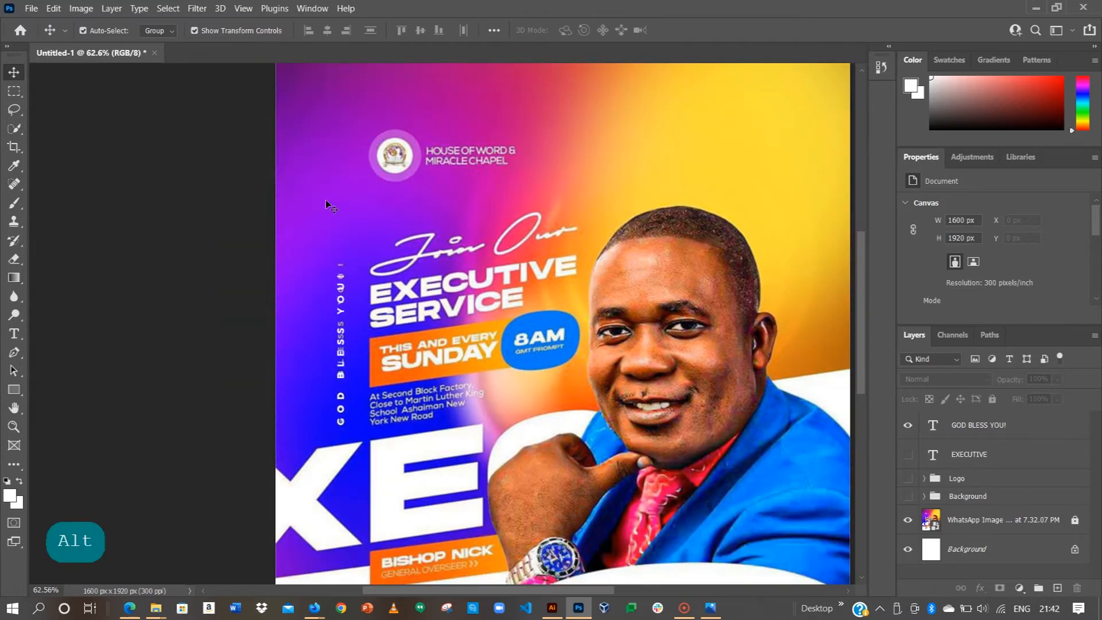
Step: Type new Join Our text to the right of the church name
{"action": "left_click", "coordinate": [14, 333]}
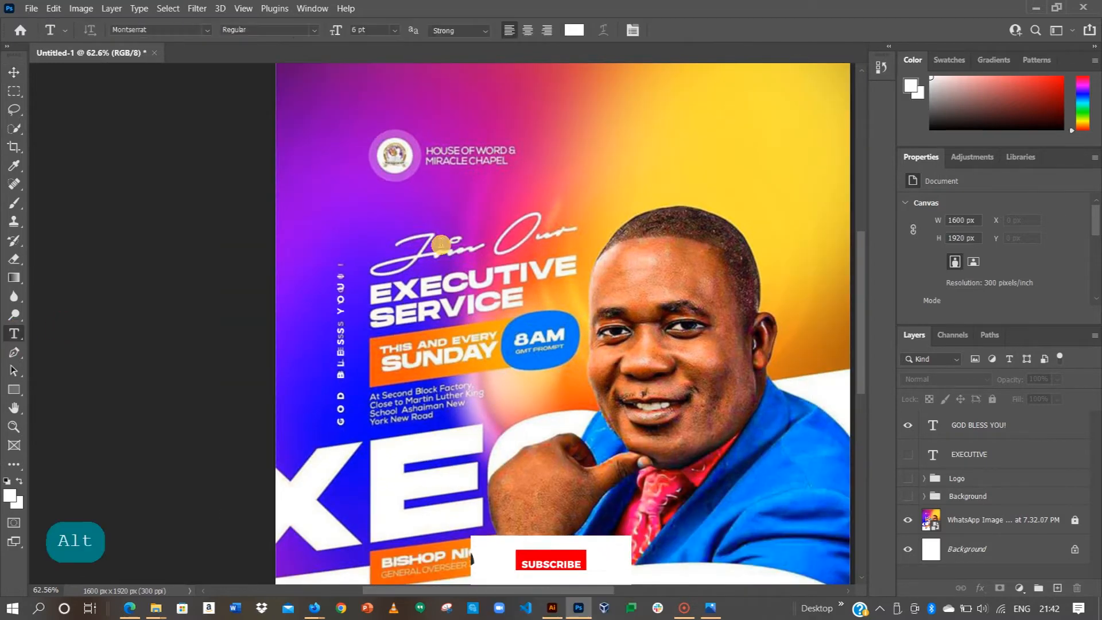
{"action": "key", "text": "j"}
{"action": "left_click", "coordinate": [585, 164]}
{"action": "type", "text": "oin Our"}
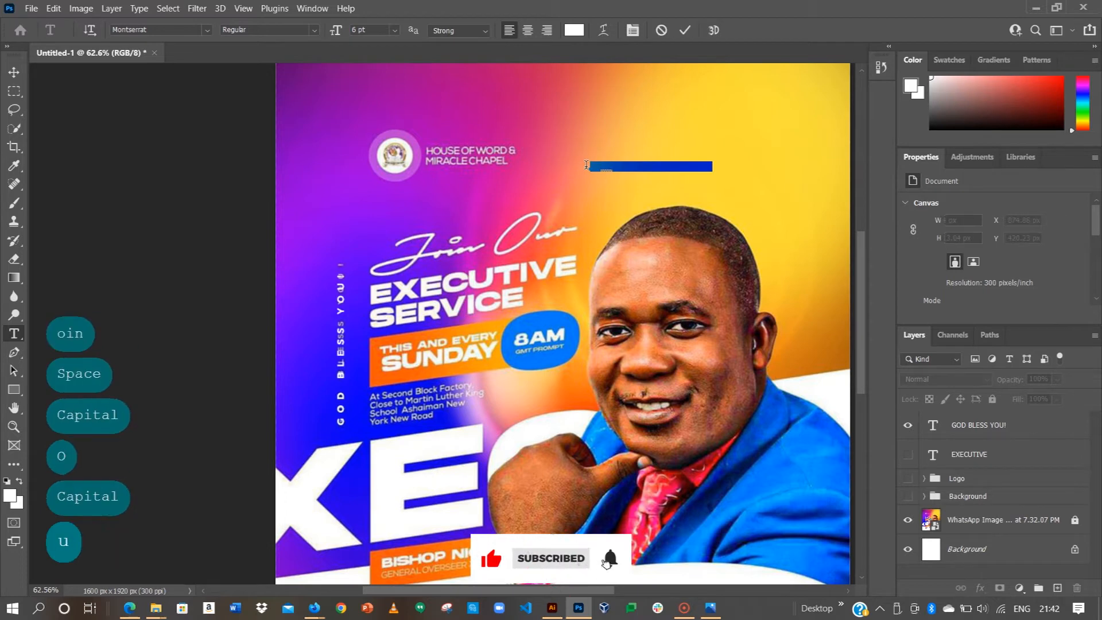
{"action": "left_click", "coordinate": [683, 34]}
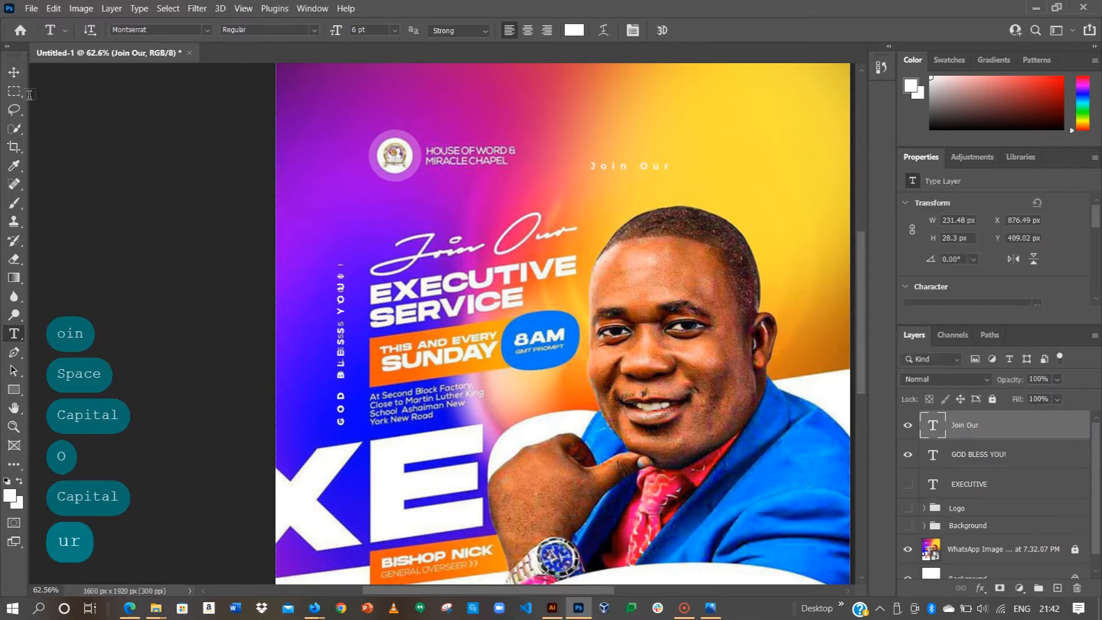
{"action": "left_click", "coordinate": [15, 73]}
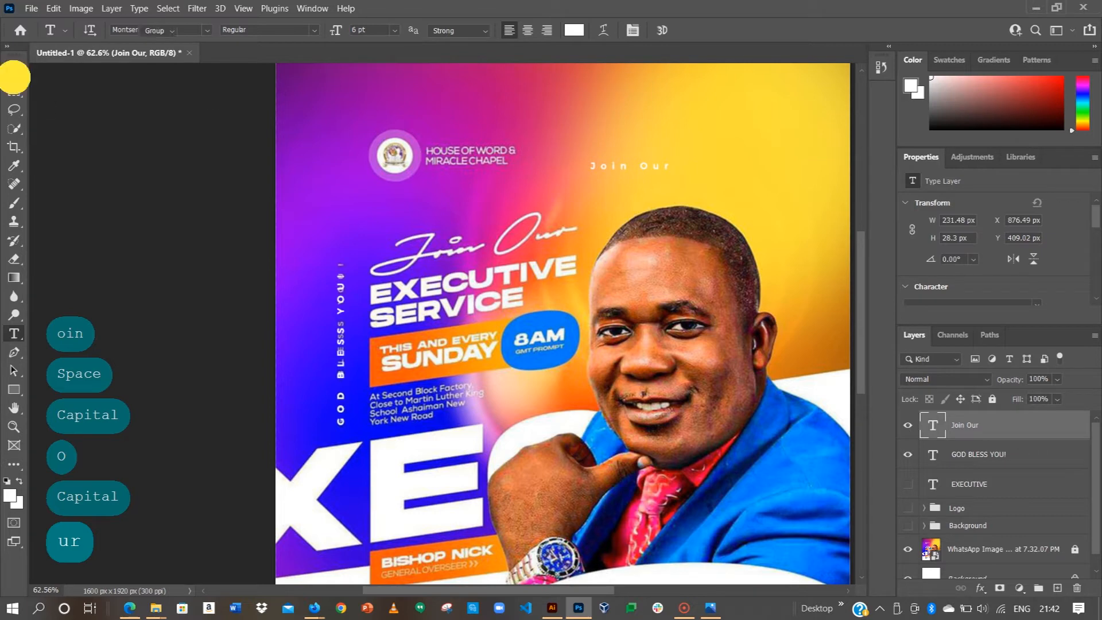
{"action": "scroll", "coordinate": [969, 247], "scroll_direction": "down", "scroll_amount": 4}
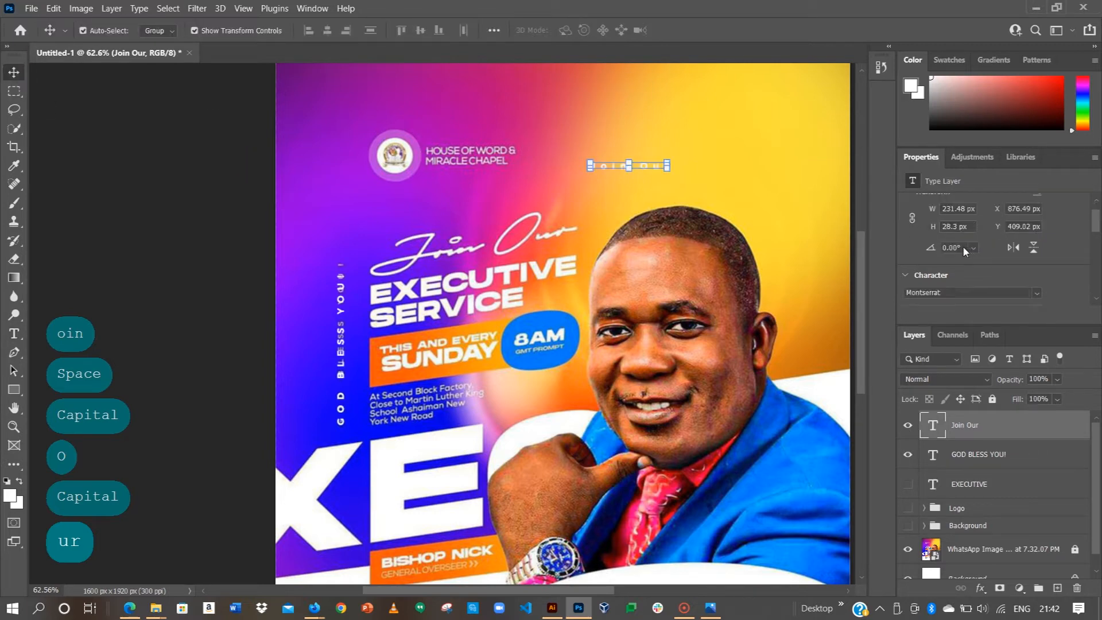
Step: Style Join Our in Crimson Foam Free at 60 pt with tighter letter spacing
{"action": "left_click", "coordinate": [955, 250]}
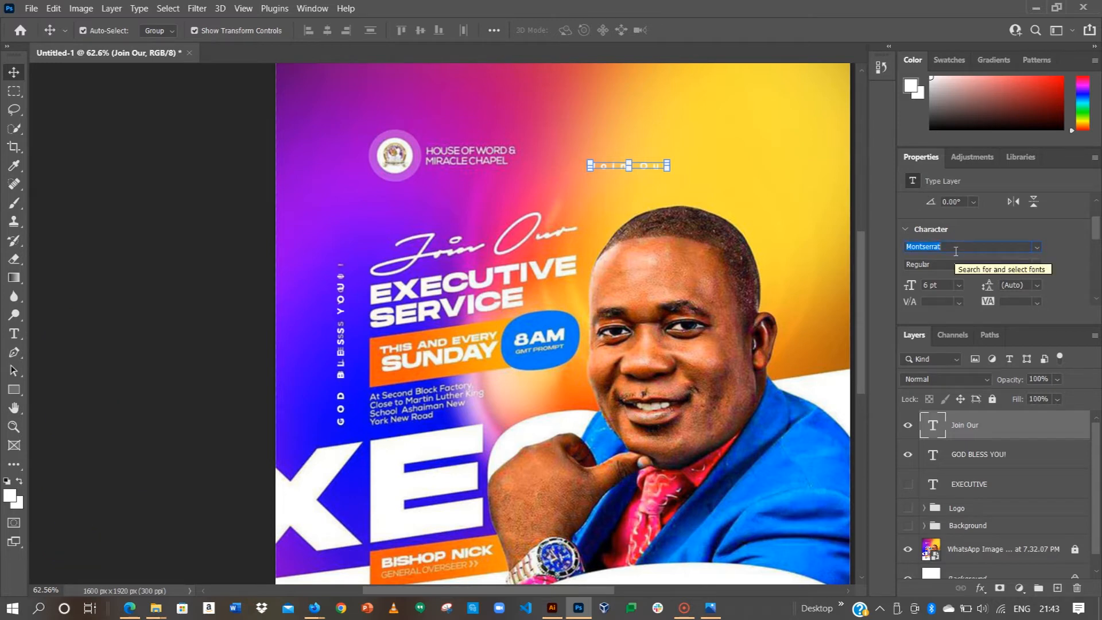
{"action": "type", "text": "crim"}
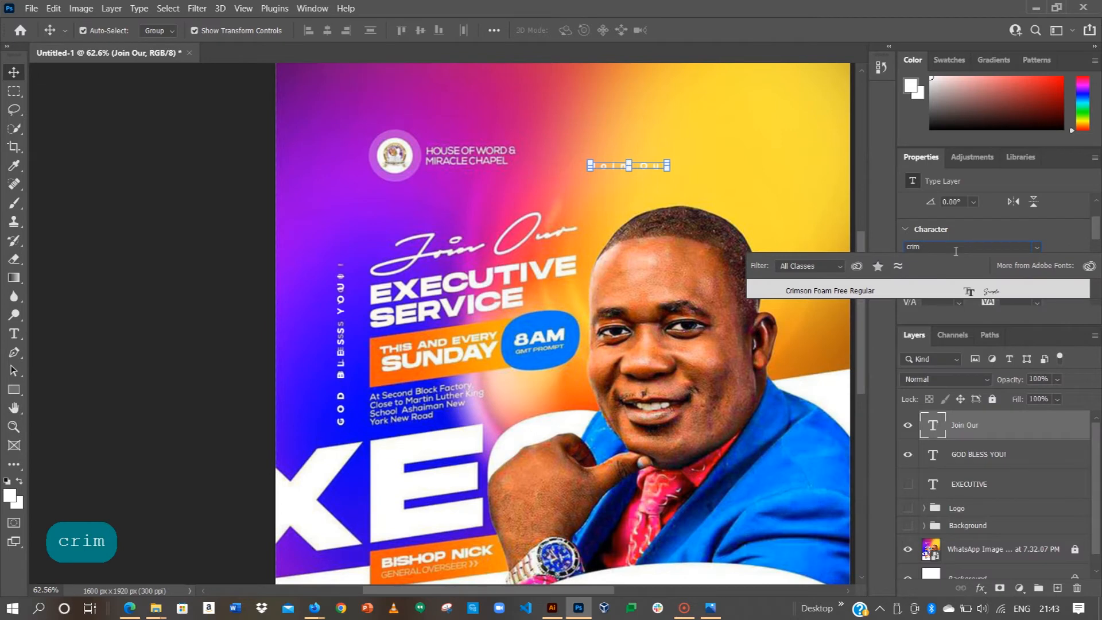
{"action": "key", "text": "Return"}
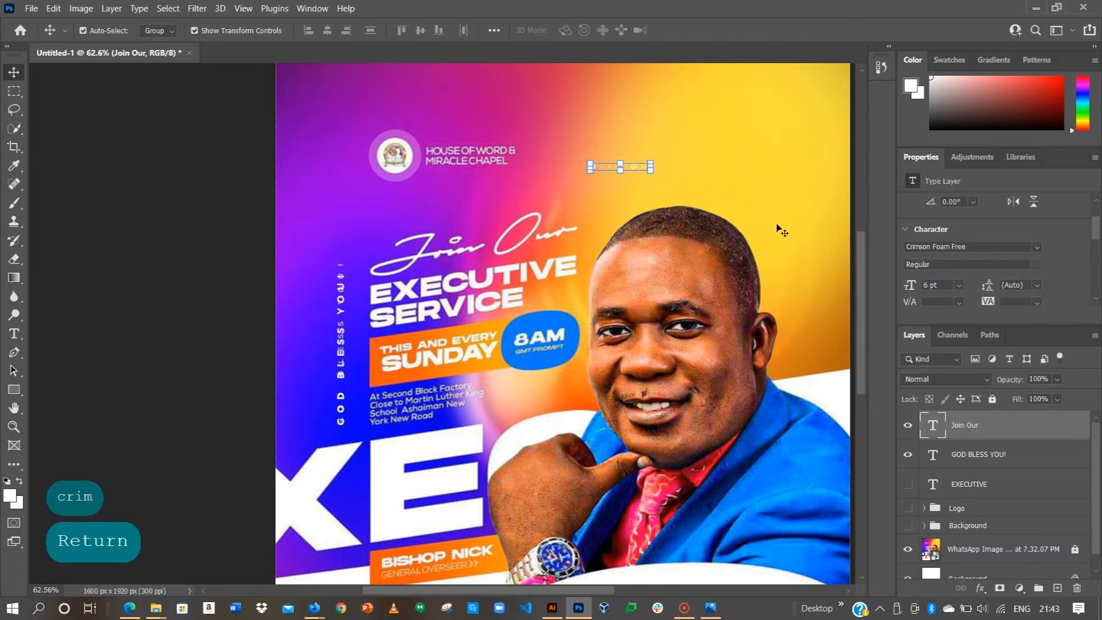
{"action": "left_click", "coordinate": [957, 285]}
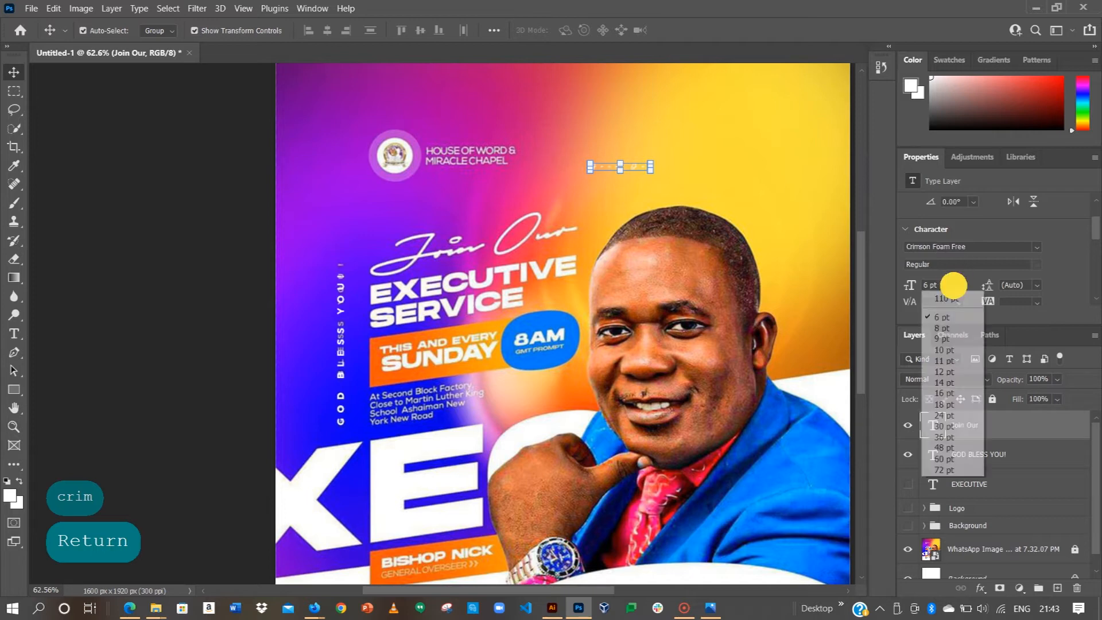
{"action": "left_click", "coordinate": [961, 458]}
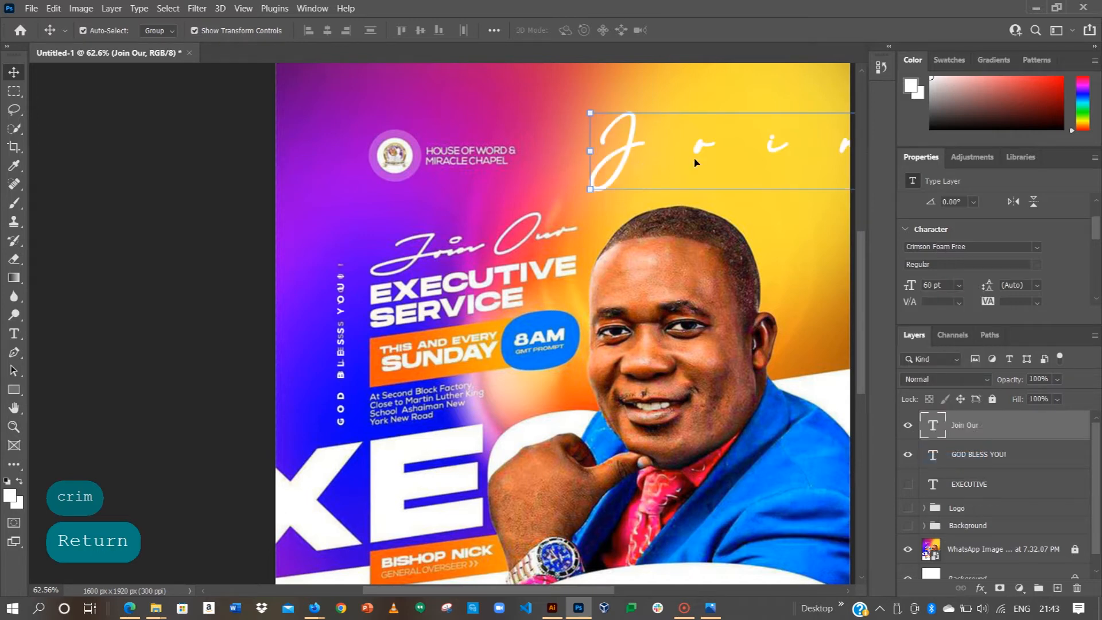
{"action": "left_click", "coordinate": [1037, 302]}
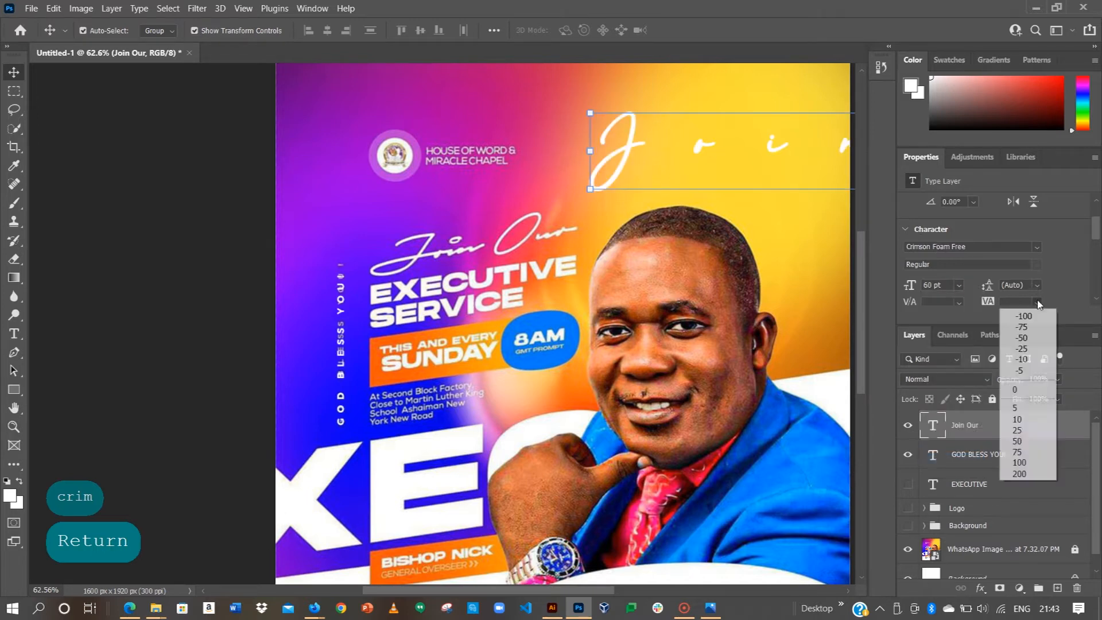
{"action": "left_click", "coordinate": [1027, 321]}
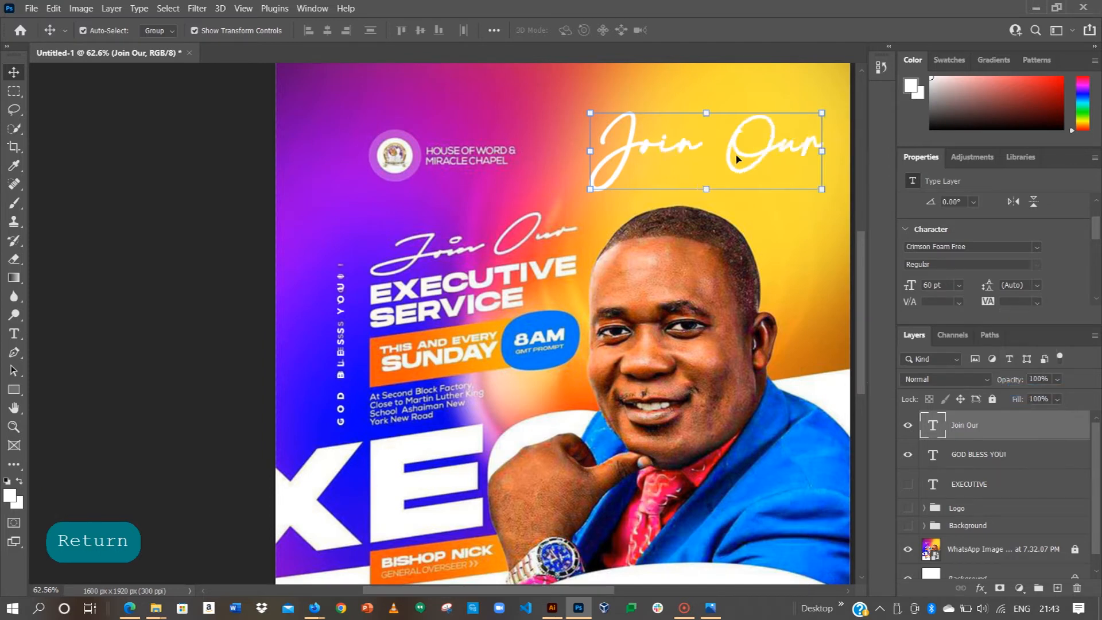
Step: Move Join Our over the reference's script heading and deselect it
{"action": "left_click_drag", "start_coordinate": [770, 150], "coordinate": [550, 232]}
{"action": "left_click_drag", "start_coordinate": [487, 251], "coordinate": [487, 251]}
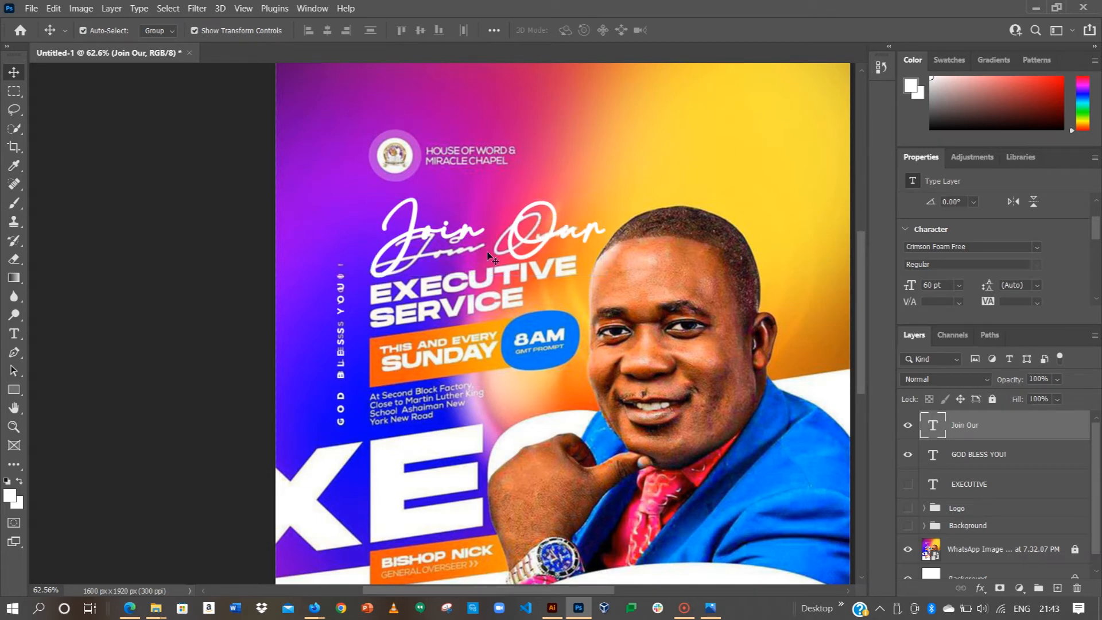
{"action": "left_click", "coordinate": [487, 251]}
{"action": "scroll", "coordinate": [490, 248], "scroll_direction": "down", "scroll_amount": 2}
{"action": "scroll", "coordinate": [495, 248], "scroll_direction": "down", "scroll_amount": 1}
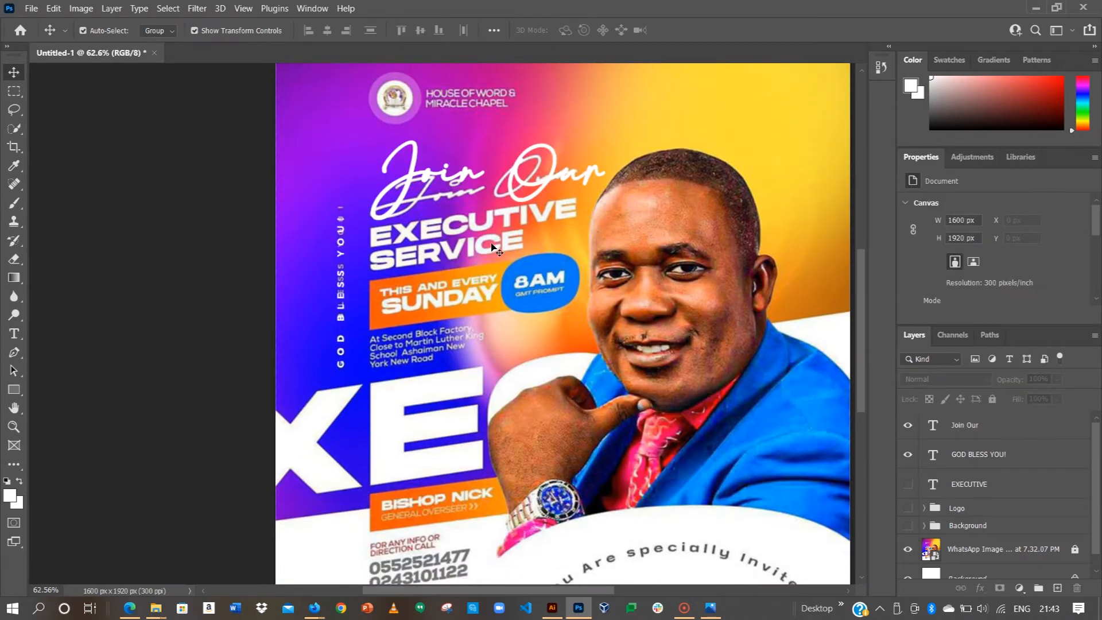
{"action": "scroll", "coordinate": [497, 246], "scroll_direction": "up", "scroll_amount": 2}
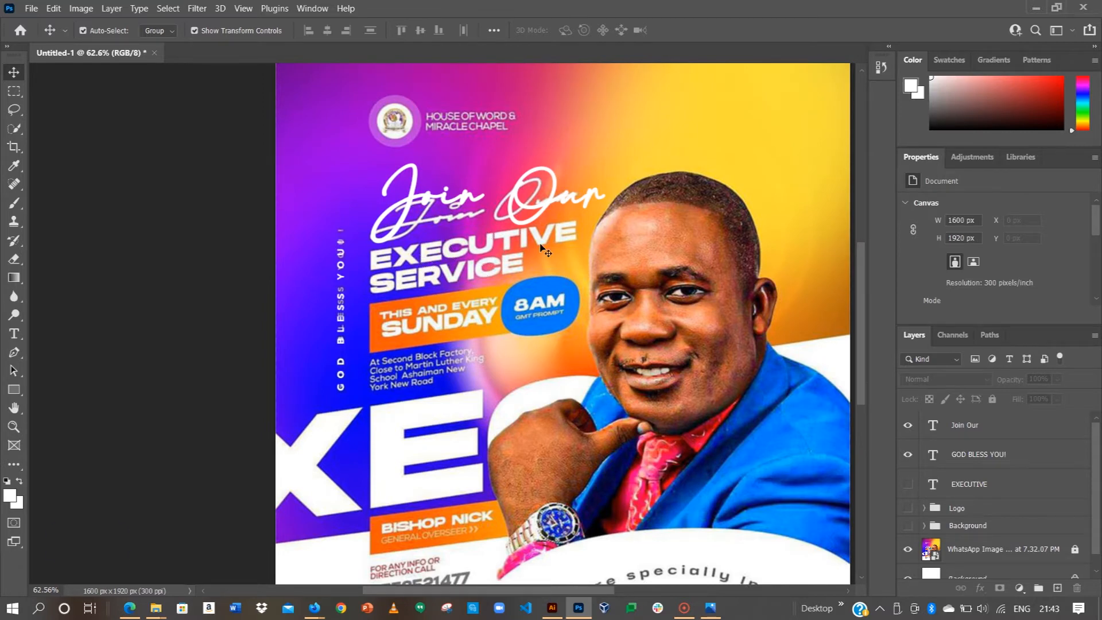
Step: Start a new text box near the poster's top right set to Montserrat Medium, 24 pt
{"action": "key", "text": "space"}
{"action": "left_click_drag", "start_coordinate": [545, 250], "coordinate": [423, 263]}
{"action": "left_click", "coordinate": [14, 333]}
{"action": "left_click", "coordinate": [477, 146]}
{"action": "key", "text": "Caps_Lock"}
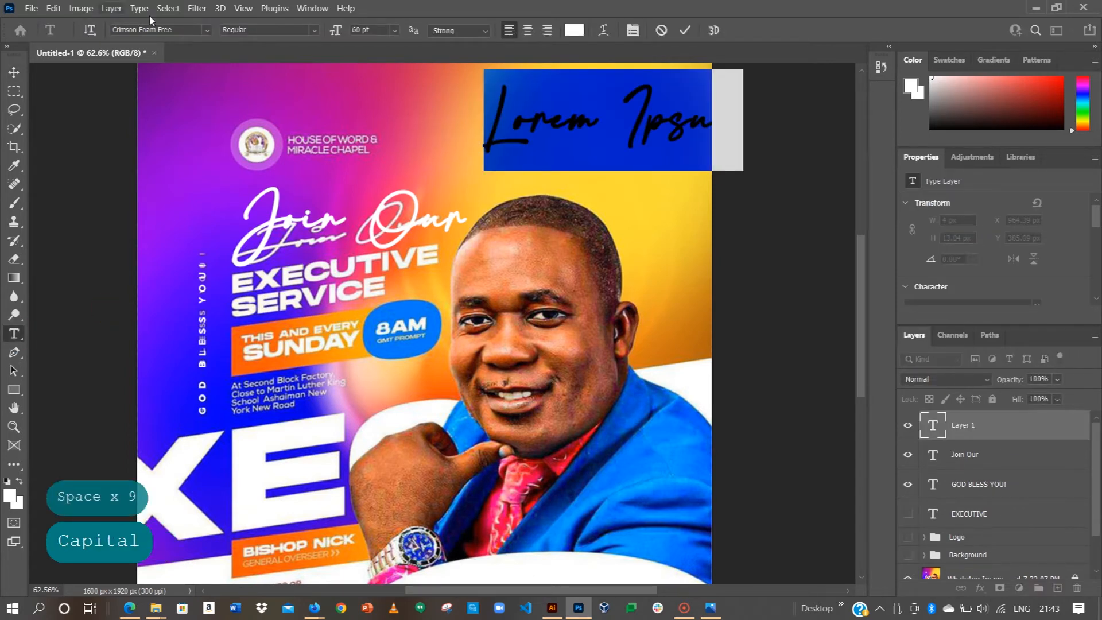
{"action": "key", "text": "Caps_Lock"}
{"action": "left_click", "coordinate": [175, 30]}
{"action": "type", "text": "mont"}
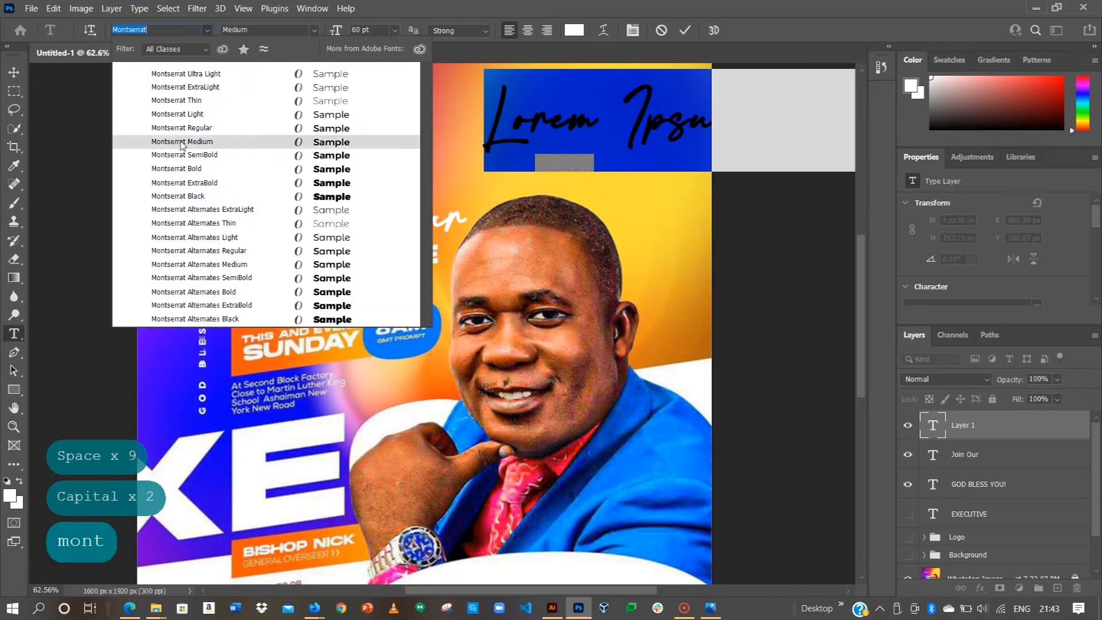
{"action": "left_click", "coordinate": [179, 142]}
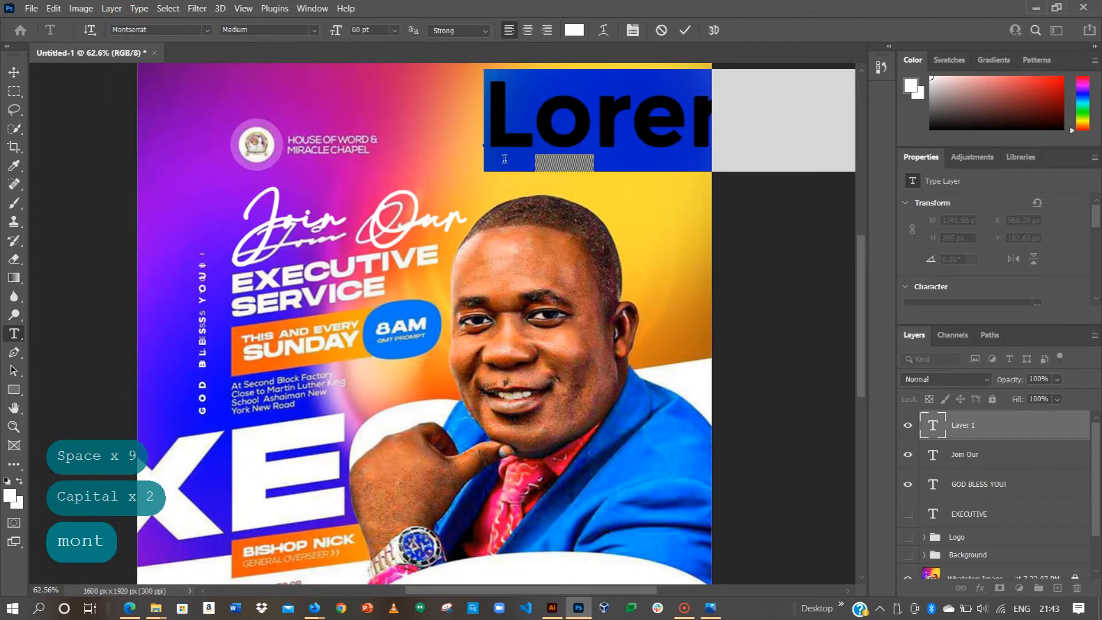
{"action": "left_click", "coordinate": [395, 30]}
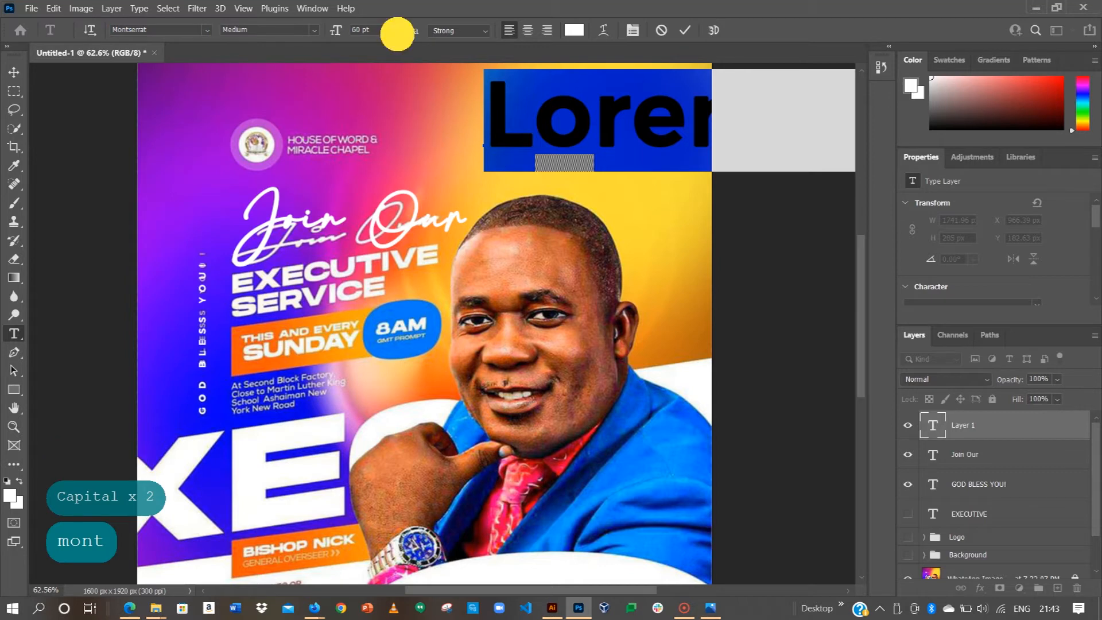
{"action": "left_click", "coordinate": [383, 160]}
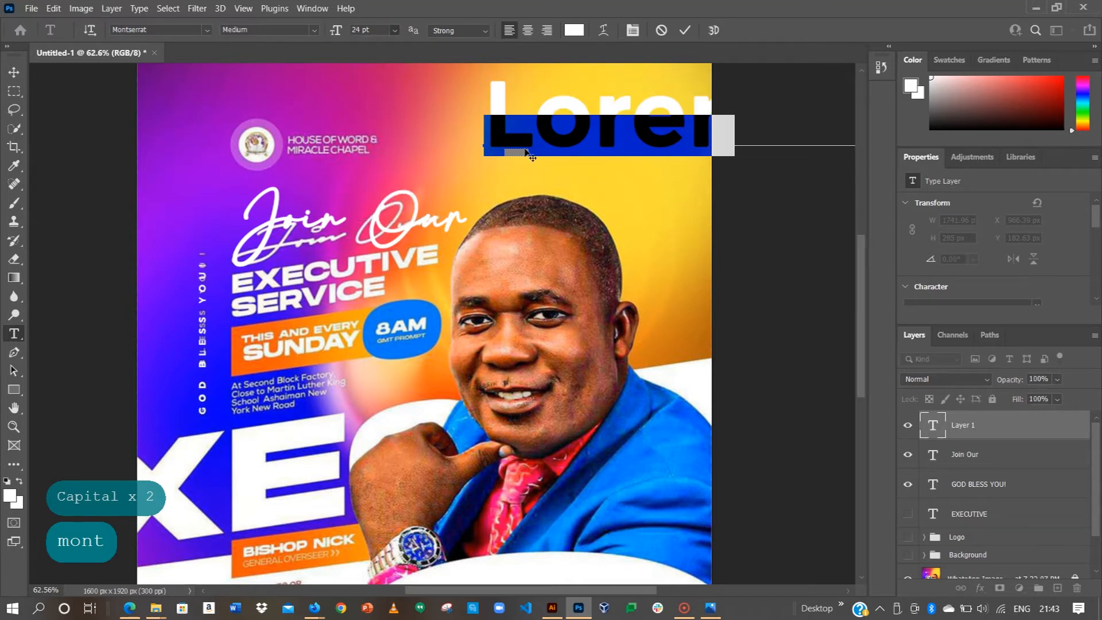
Step: Enter EXECUTIVE SERVICE on two lines and commit the text
{"action": "key", "text": "ctrl+a"}
{"action": "type", "text": "exe"}
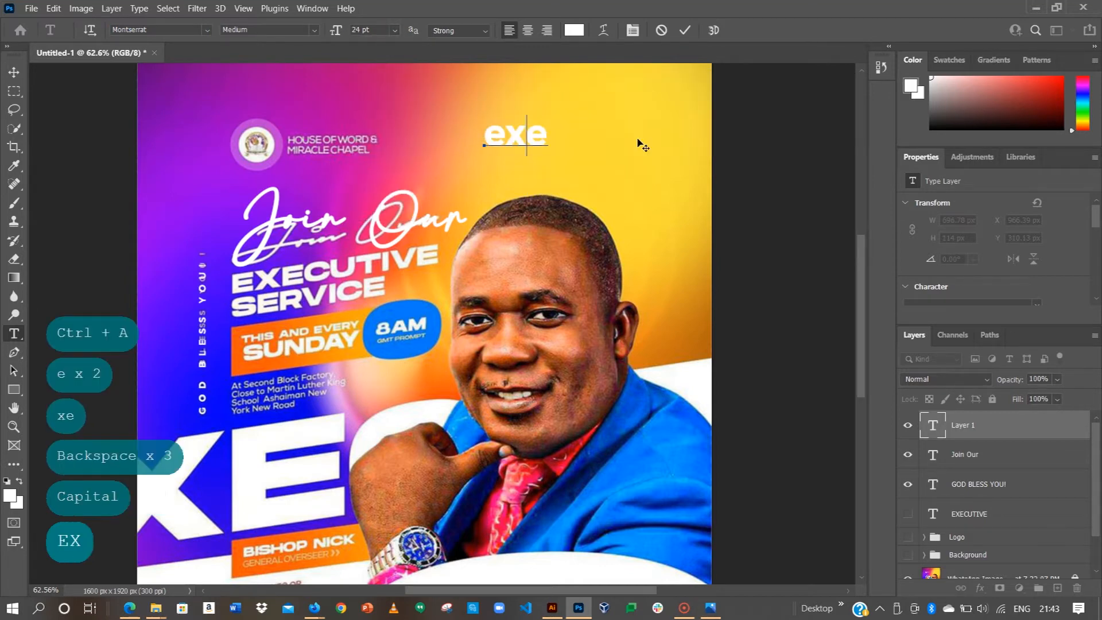
{"action": "type", "text": "X"}
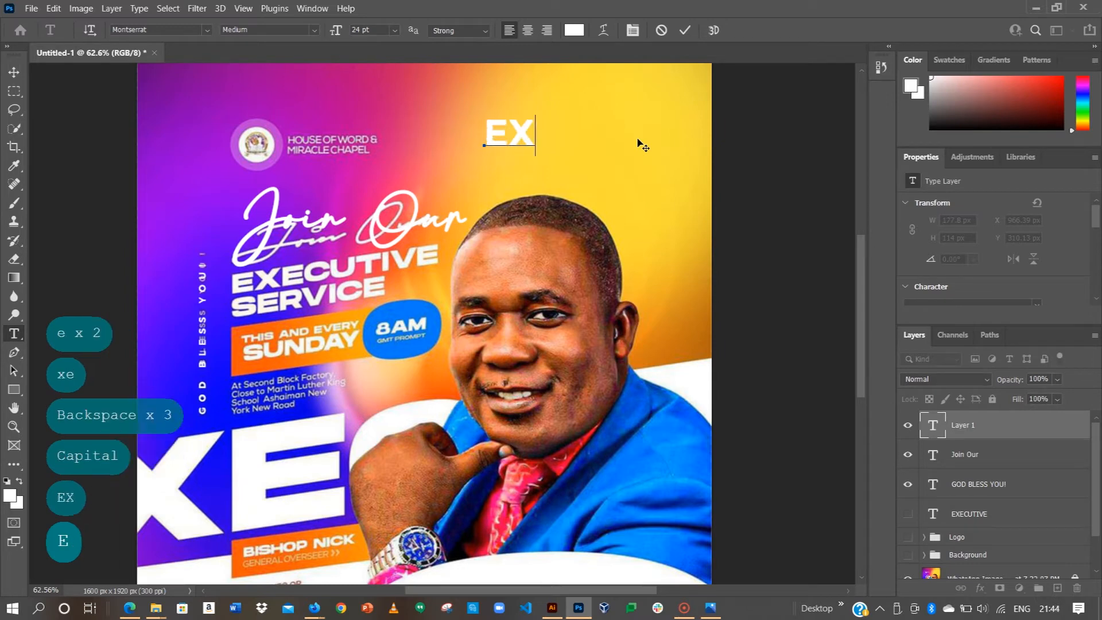
{"action": "type", "text": "ECUTIVE"}
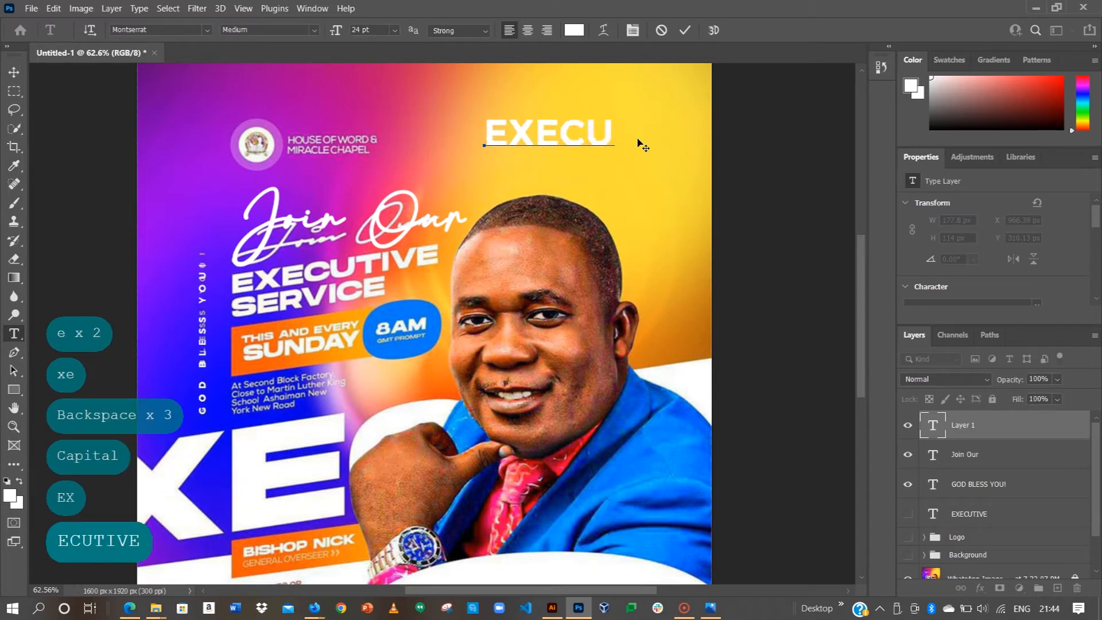
{"action": "key", "text": "Return"}
{"action": "type", "text": "SERVICE"}
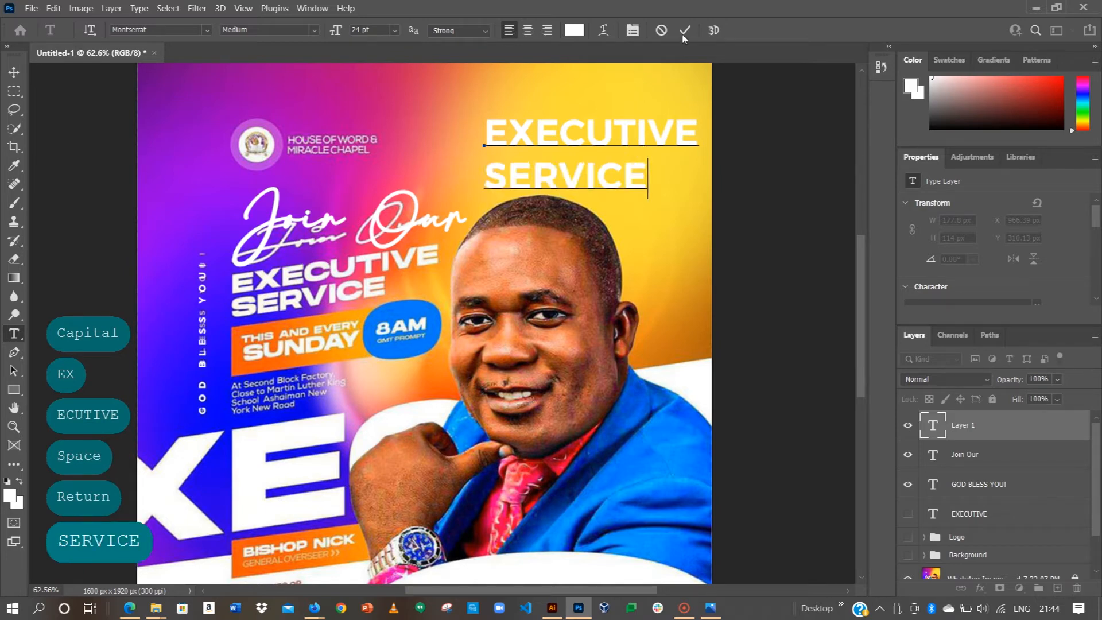
{"action": "left_click", "coordinate": [994, 264]}
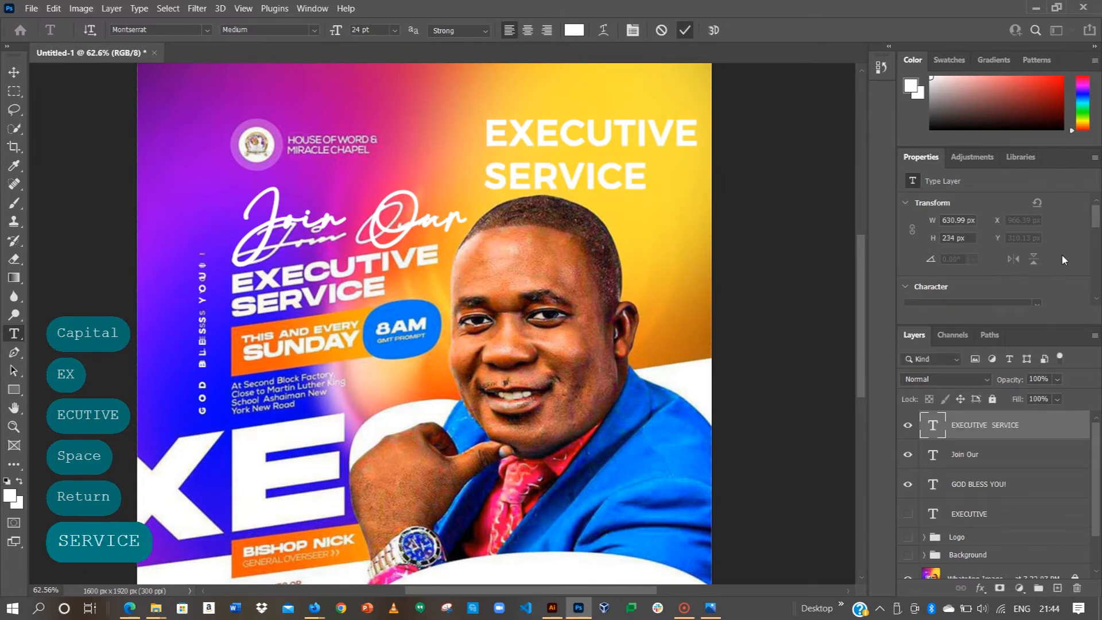
Step: Change the EXECUTIVE SERVICE leading from 18 pt to 22 pt in Character properties
{"action": "left_click_drag", "start_coordinate": [1097, 220], "coordinate": [1092, 236]}
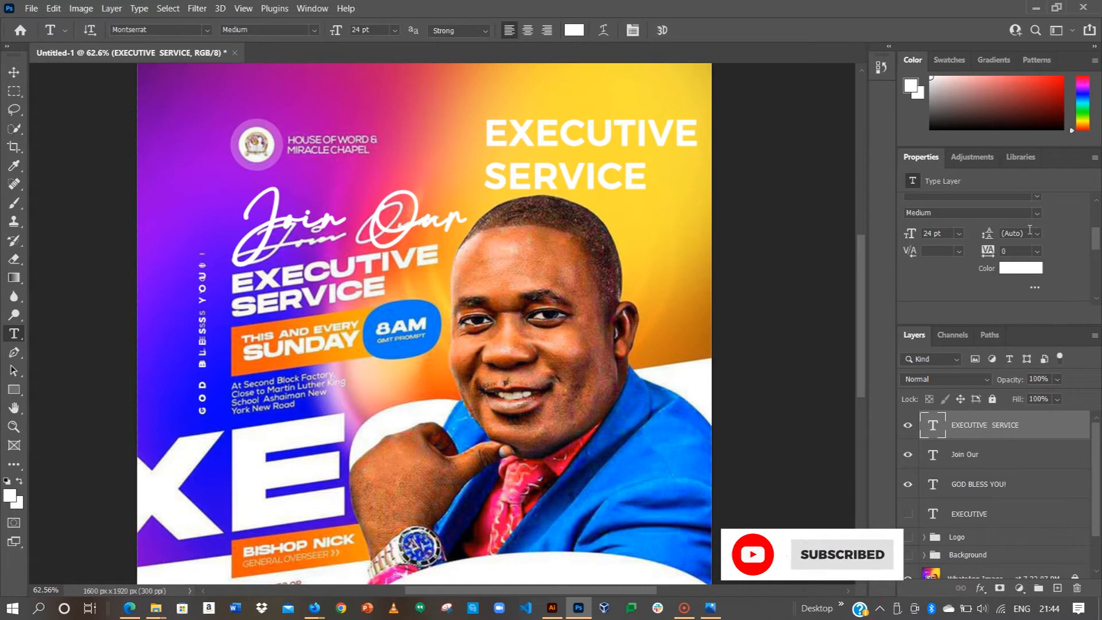
{"action": "left_click", "coordinate": [1038, 234]}
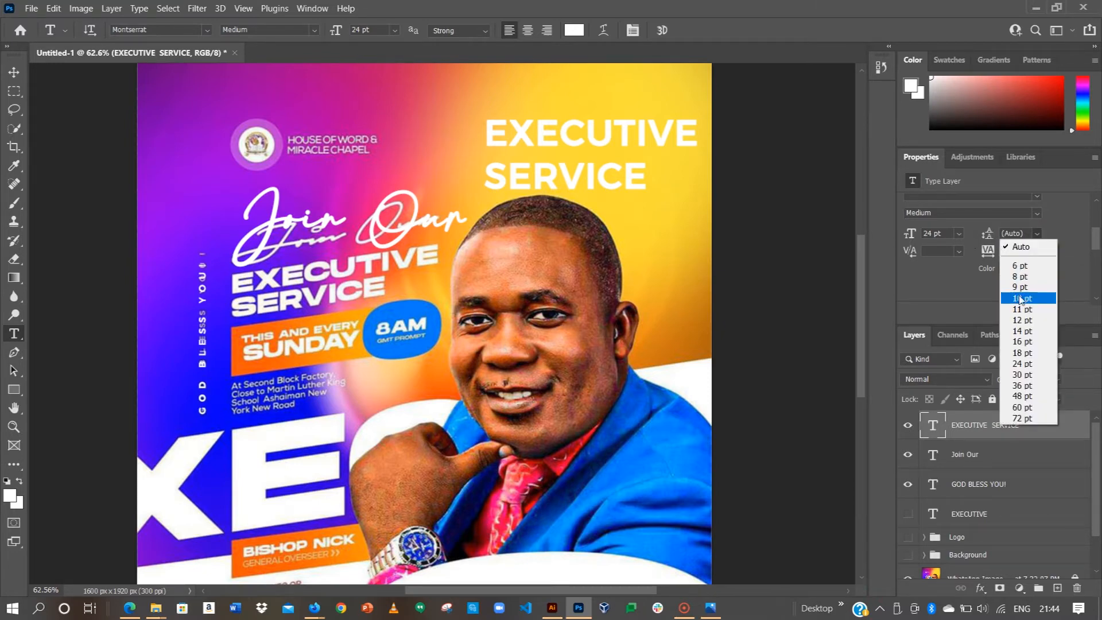
{"action": "left_click", "coordinate": [1020, 353]}
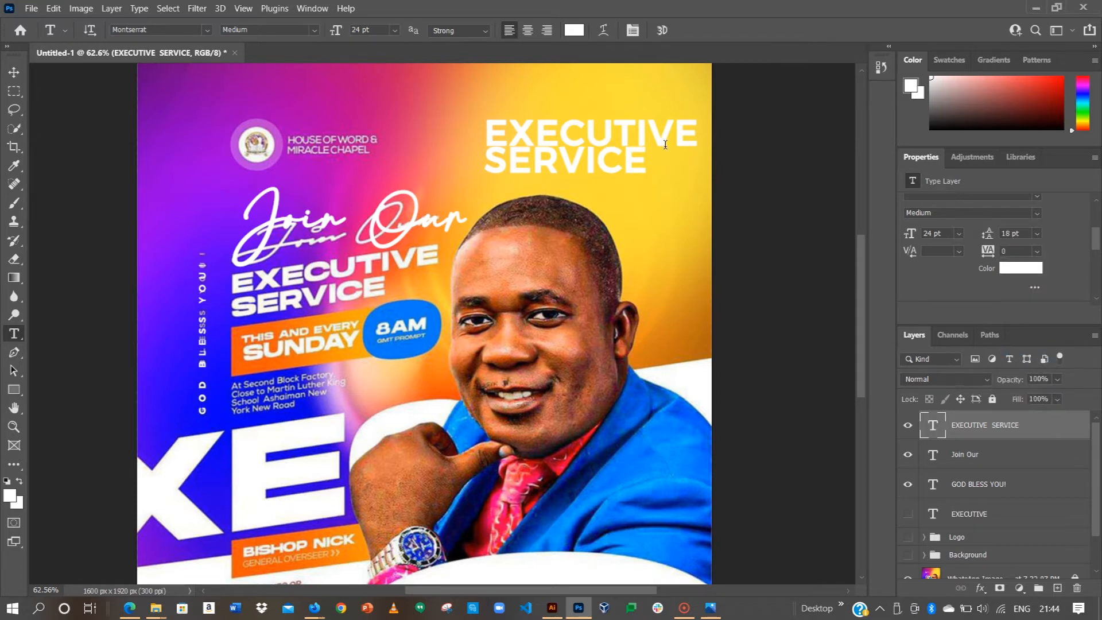
{"action": "left_click", "coordinate": [1011, 232]}
{"action": "key", "text": "Left"}
{"action": "key", "text": "Left"}
{"action": "key", "text": "Left"}
{"action": "key", "text": "Right"}
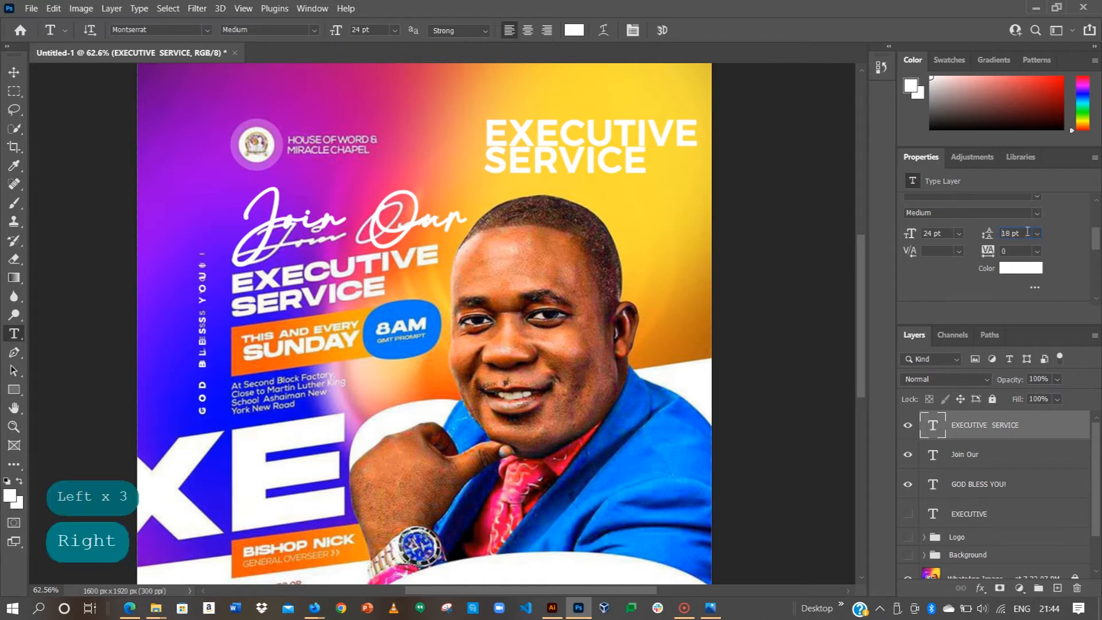
{"action": "key", "text": "Right"}
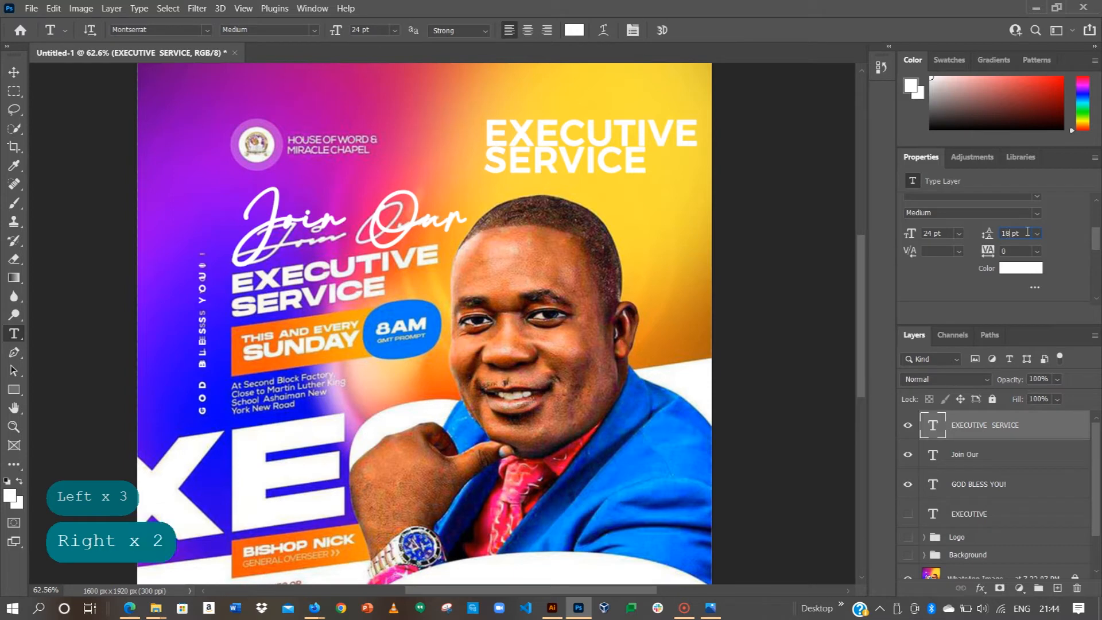
{"action": "key", "text": "BackSpace"}
{"action": "key", "text": "BackSpace"}
{"action": "key", "text": "BackSpace"}
{"action": "type", "text": "22"}
{"action": "left_click", "coordinate": [934, 179]}
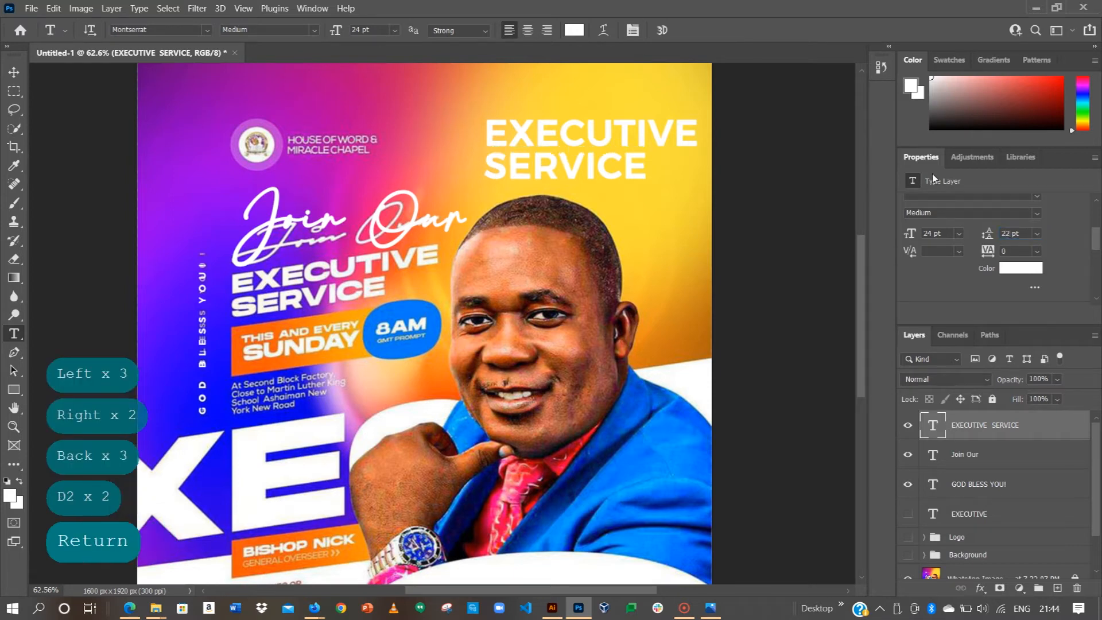
{"action": "left_click", "coordinate": [14, 72]}
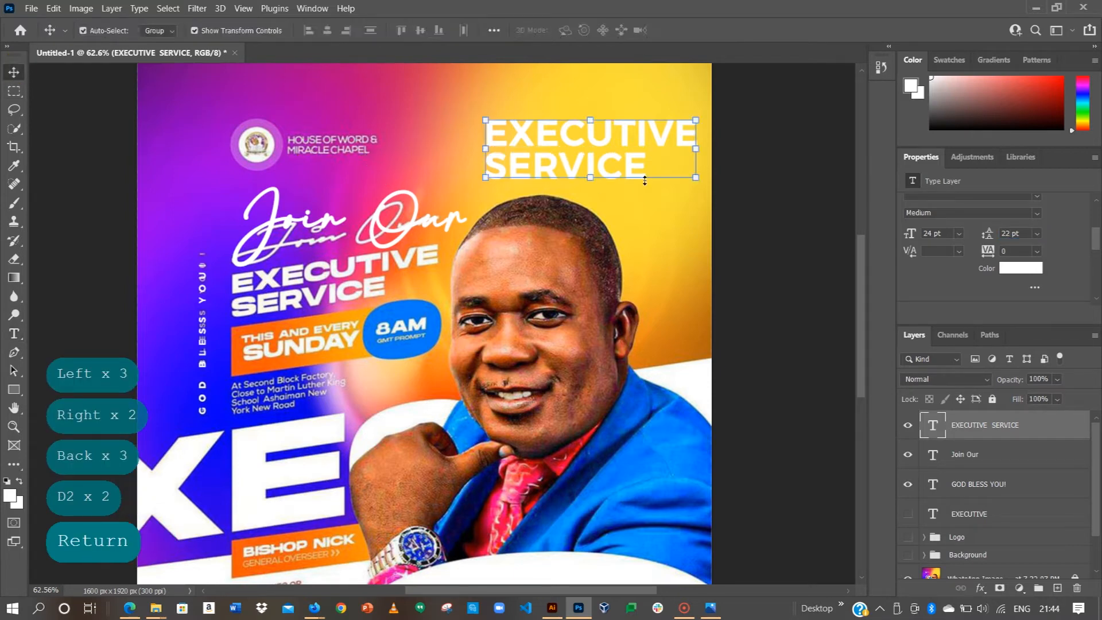
Step: Make EXECUTIVE SERVICE bold and move it onto the reference headline at left
{"action": "left_click", "coordinate": [1032, 212]}
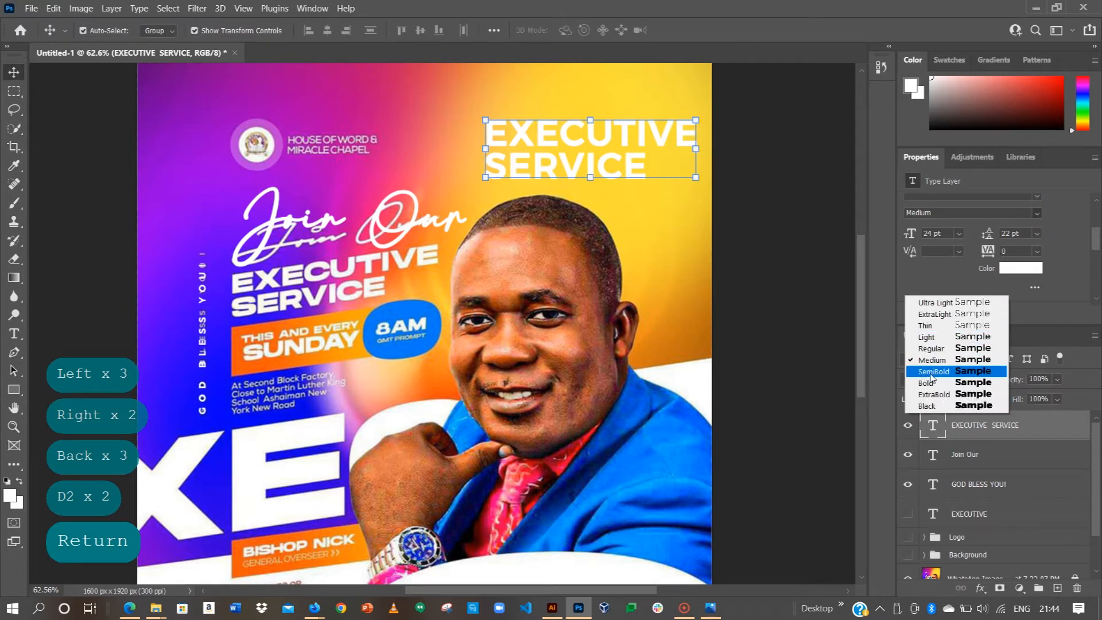
{"action": "left_click", "coordinate": [926, 383]}
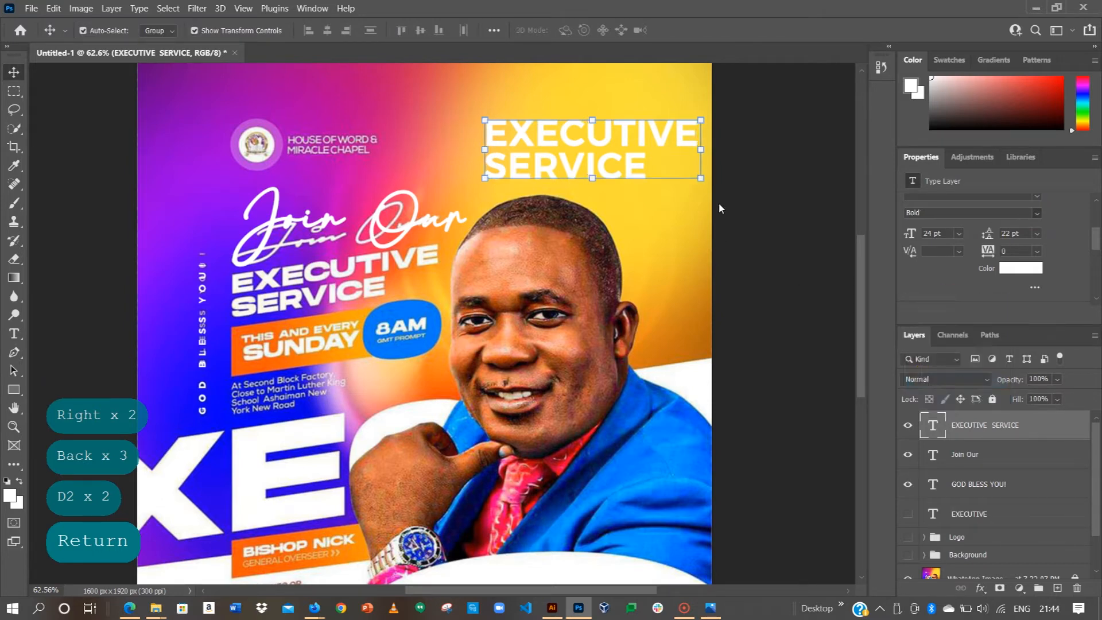
{"action": "left_click_drag", "start_coordinate": [639, 140], "coordinate": [403, 280]}
Step: Reduce the heading's font size from 24 pt to 22 pt and nudge it up slightly
{"action": "left_click", "coordinate": [931, 234]}
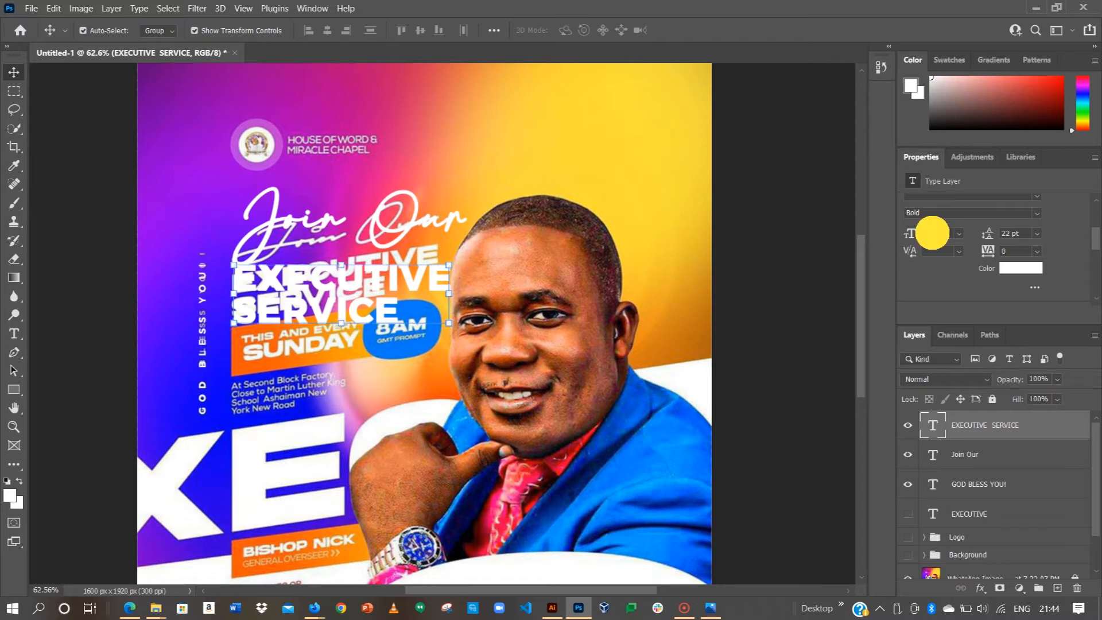
{"action": "key", "text": "BackSpace"}
{"action": "type", "text": "22"}
{"action": "key", "text": "Return"}
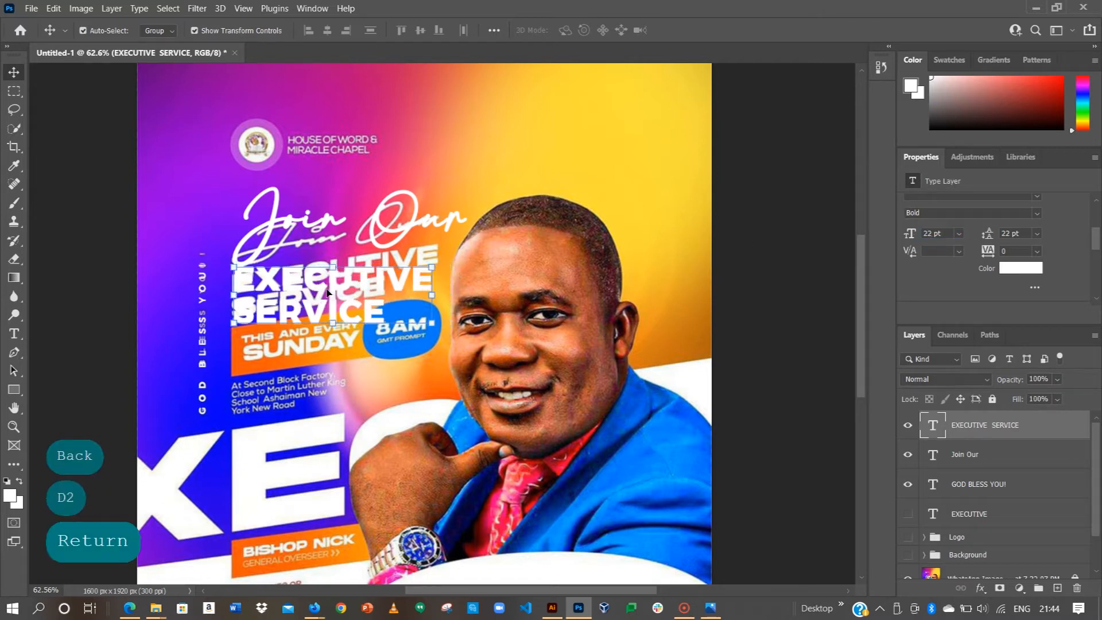
{"action": "mouse_move", "coordinate": [359, 281]}
{"action": "left_mouse_down"}
{"action": "mouse_move", "coordinate": [345, 276]}
{"action": "mouse_move", "coordinate": [355, 280]}
{"action": "left_mouse_up"}
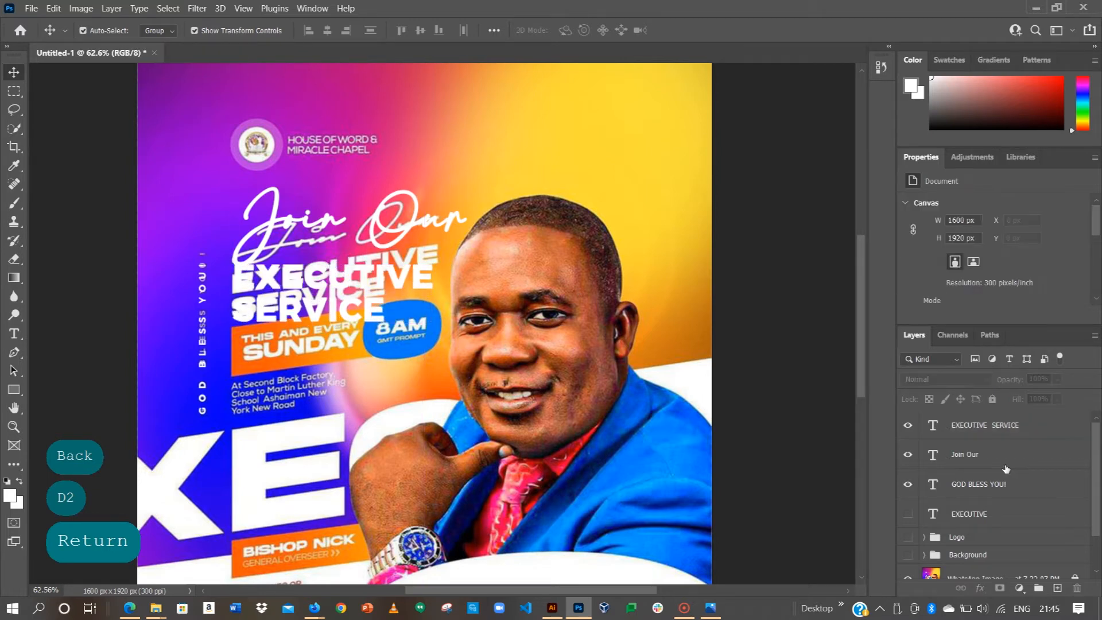
Step: Hide the EXECUTIVE SERVICE and Join Our text layers
{"action": "left_click", "coordinate": [908, 425]}
{"action": "left_click", "coordinate": [907, 455]}
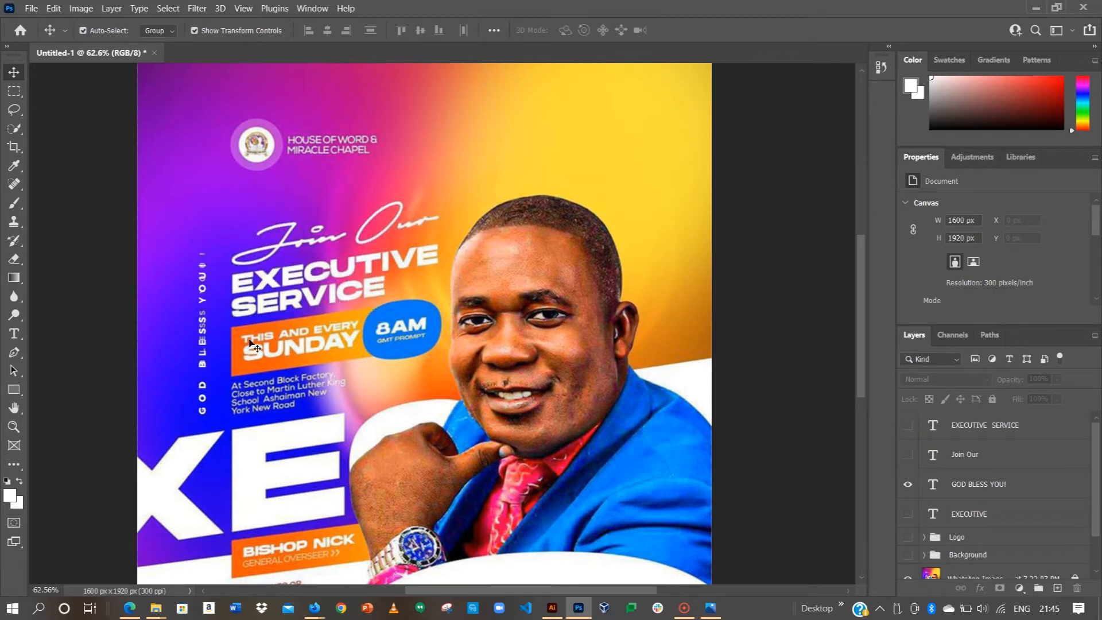
{"action": "scroll", "coordinate": [264, 357], "scroll_direction": "up", "scroll_amount": 2}
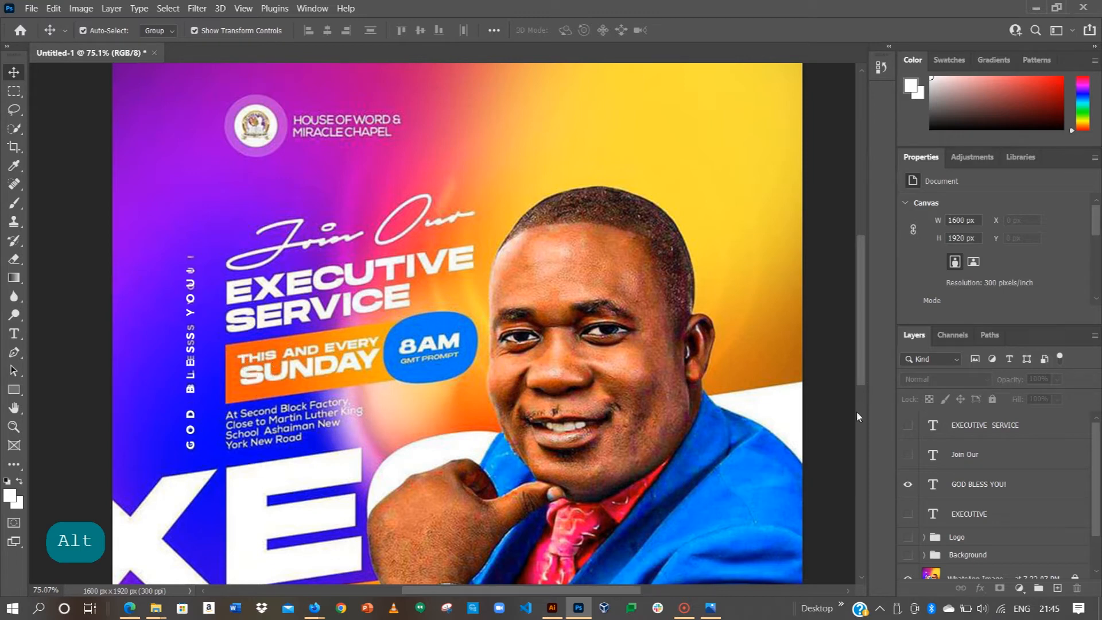
{"action": "scroll", "coordinate": [952, 513], "scroll_direction": "down", "scroll_amount": 2}
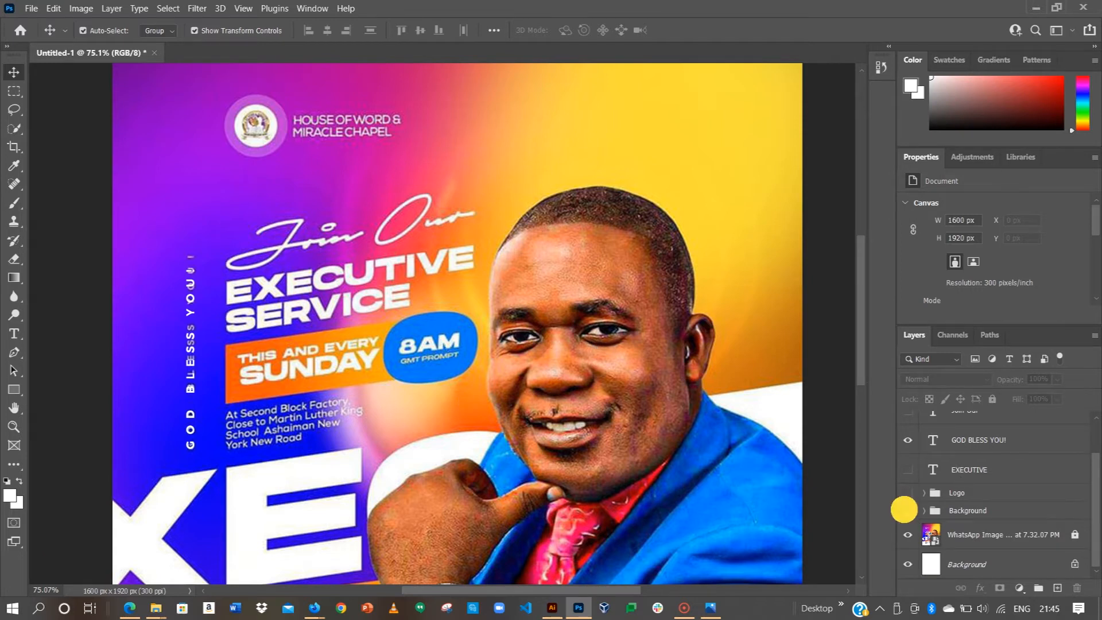
Step: Toggle the Background group's visibility on and off to compare with the reference
{"action": "left_click", "coordinate": [907, 511]}
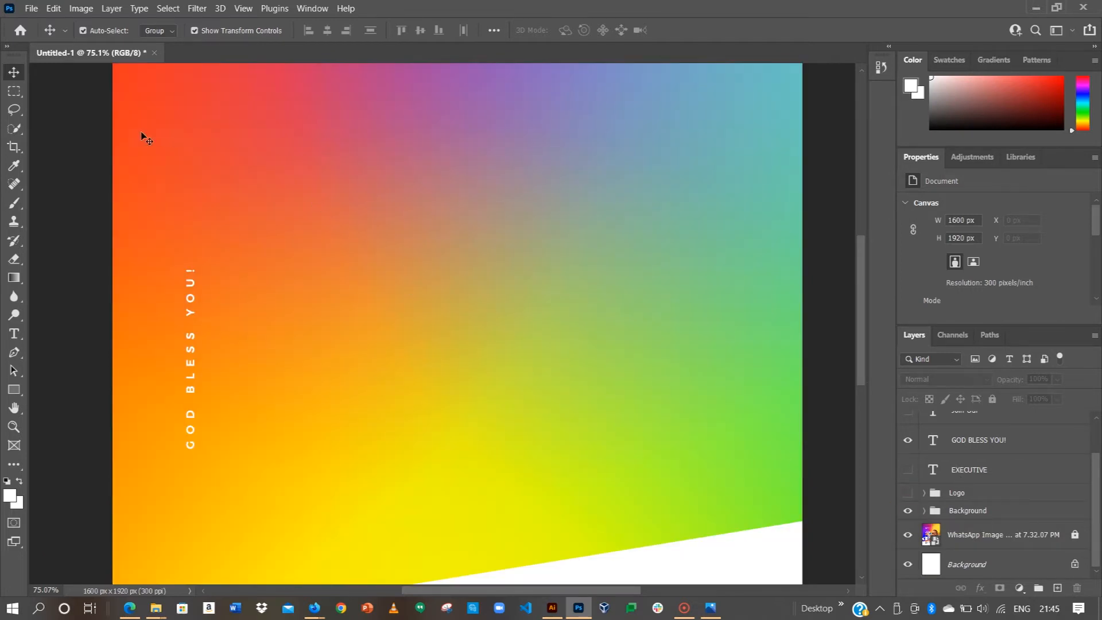
{"action": "left_click", "coordinate": [908, 510]}
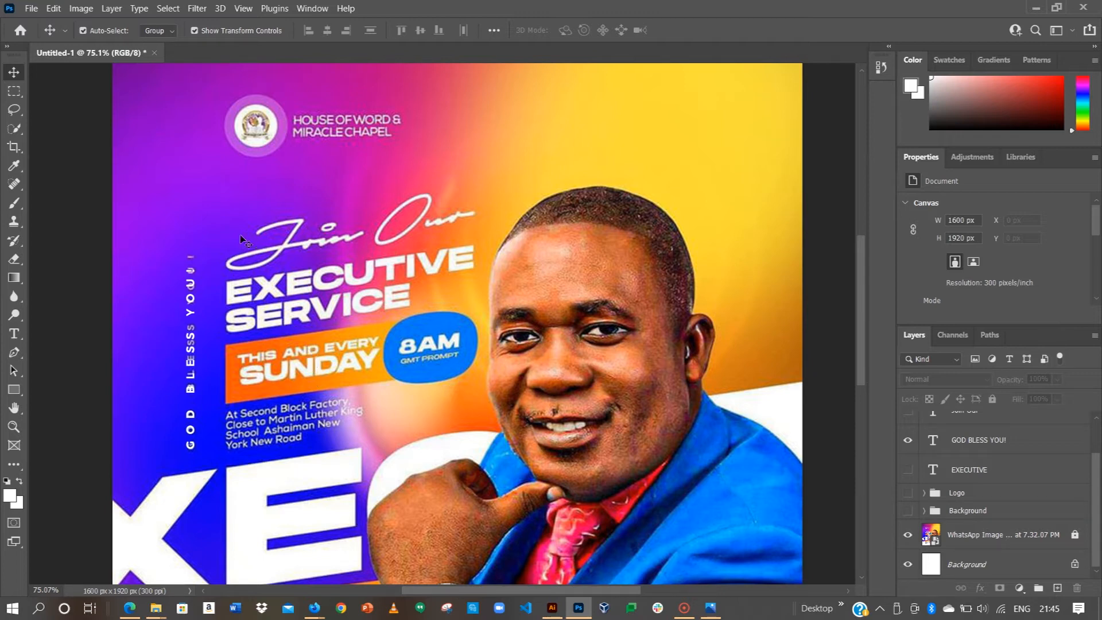
{"action": "scroll", "coordinate": [214, 257], "scroll_direction": "up", "scroll_amount": 3}
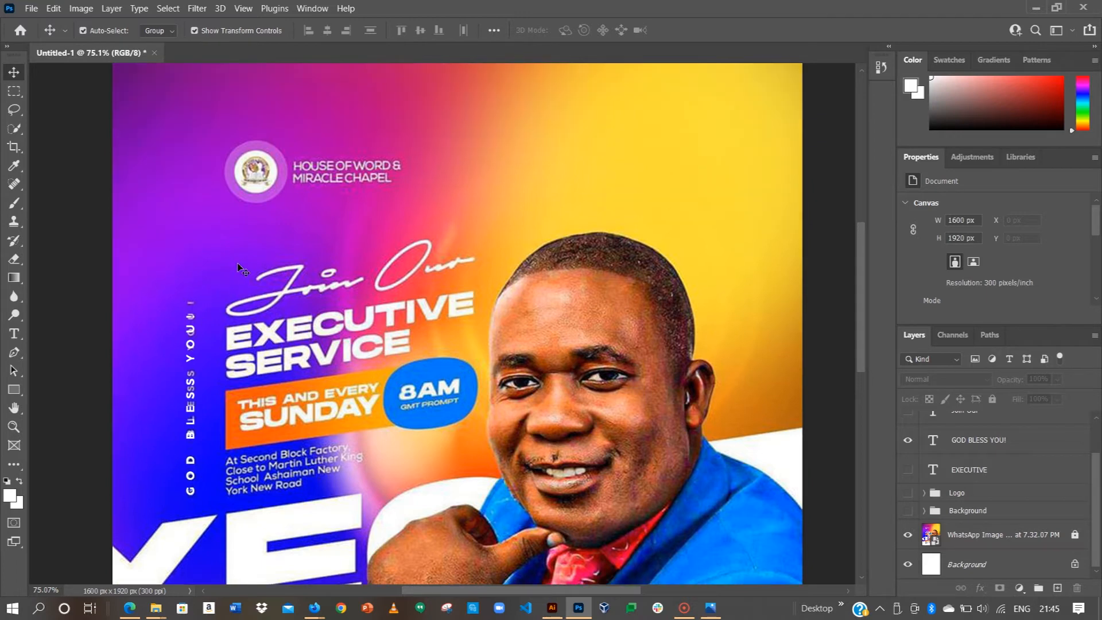
{"action": "scroll", "coordinate": [175, 232], "scroll_direction": "up", "scroll_amount": 1}
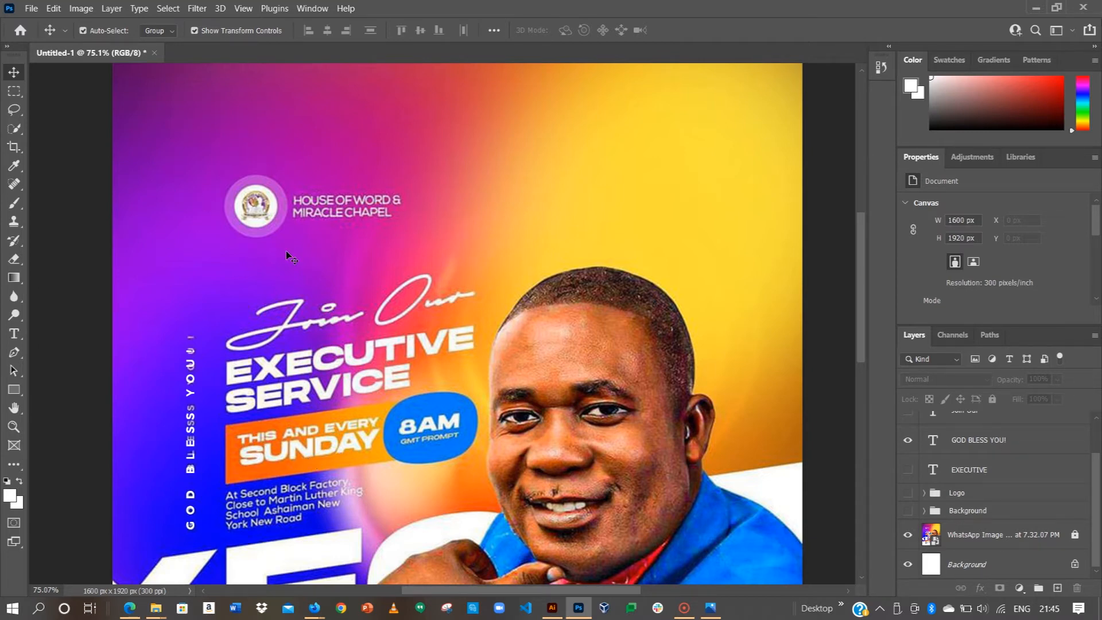
{"action": "scroll", "coordinate": [291, 257], "scroll_direction": "down", "scroll_amount": 1}
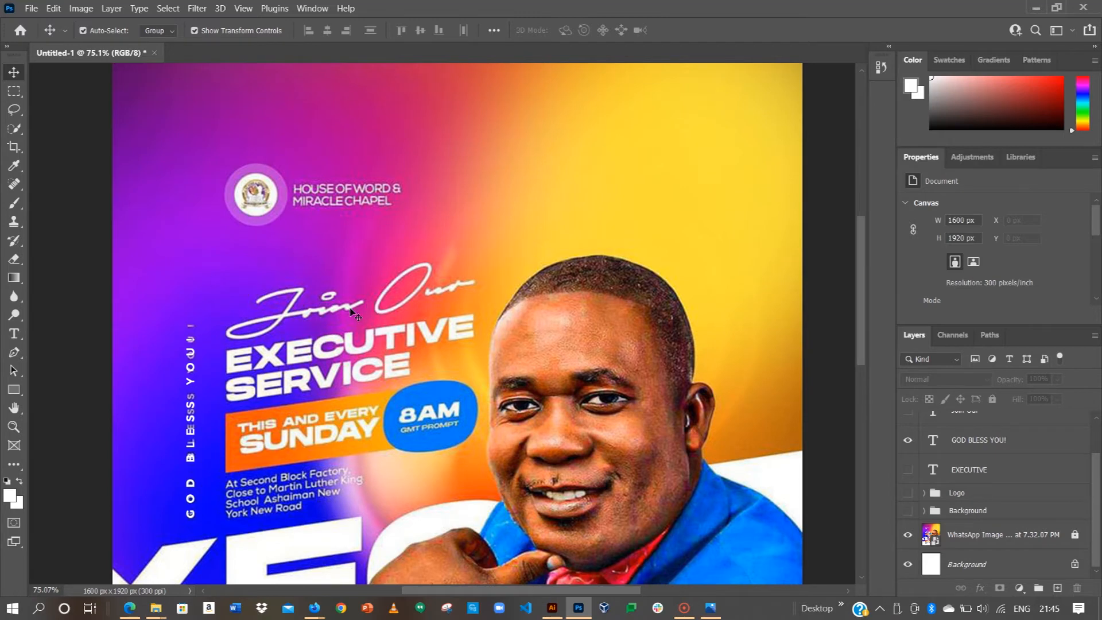
{"action": "scroll", "coordinate": [352, 313], "scroll_direction": "down", "scroll_amount": 3}
Step: Draw a rectangle over the orange banner area
{"action": "left_click", "coordinate": [14, 389]}
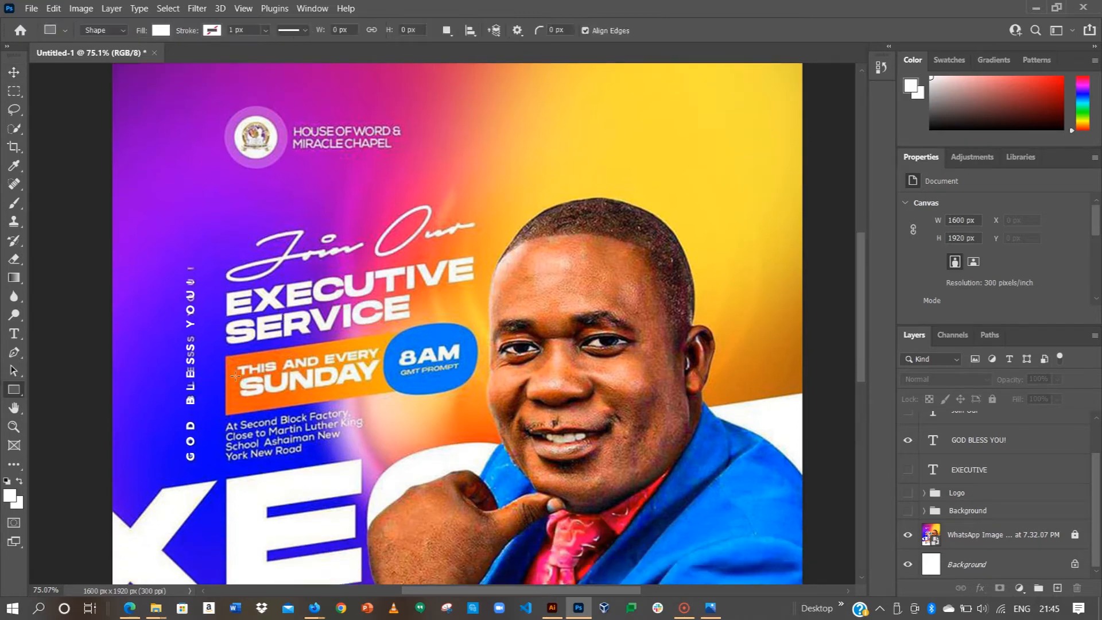
{"action": "left_click", "coordinate": [224, 357]}
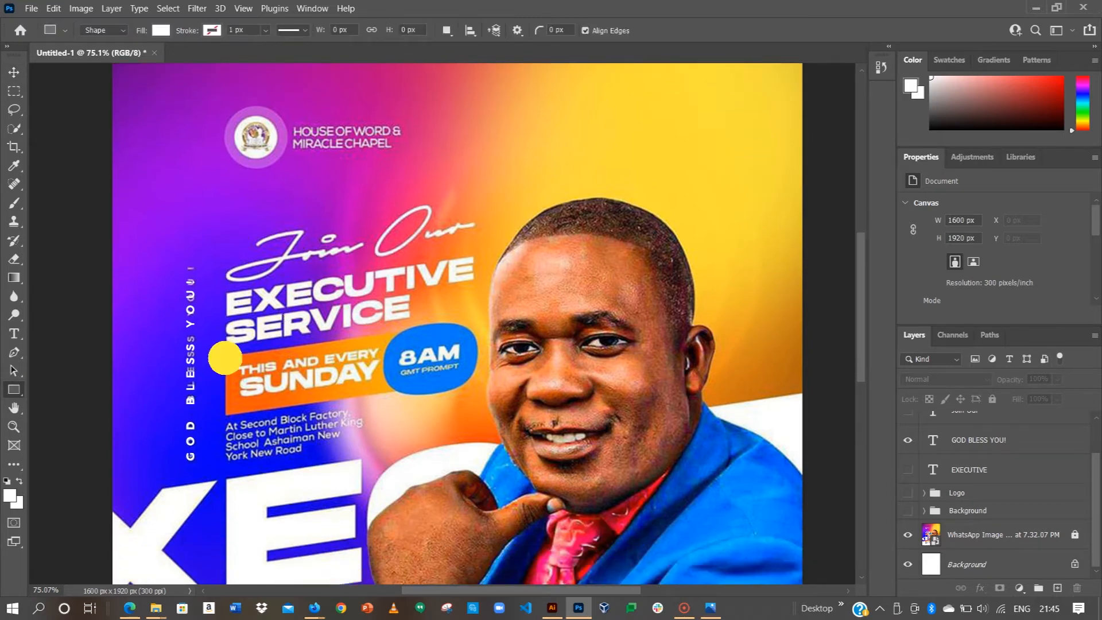
{"action": "left_click_drag", "start_coordinate": [224, 357], "coordinate": [418, 414]}
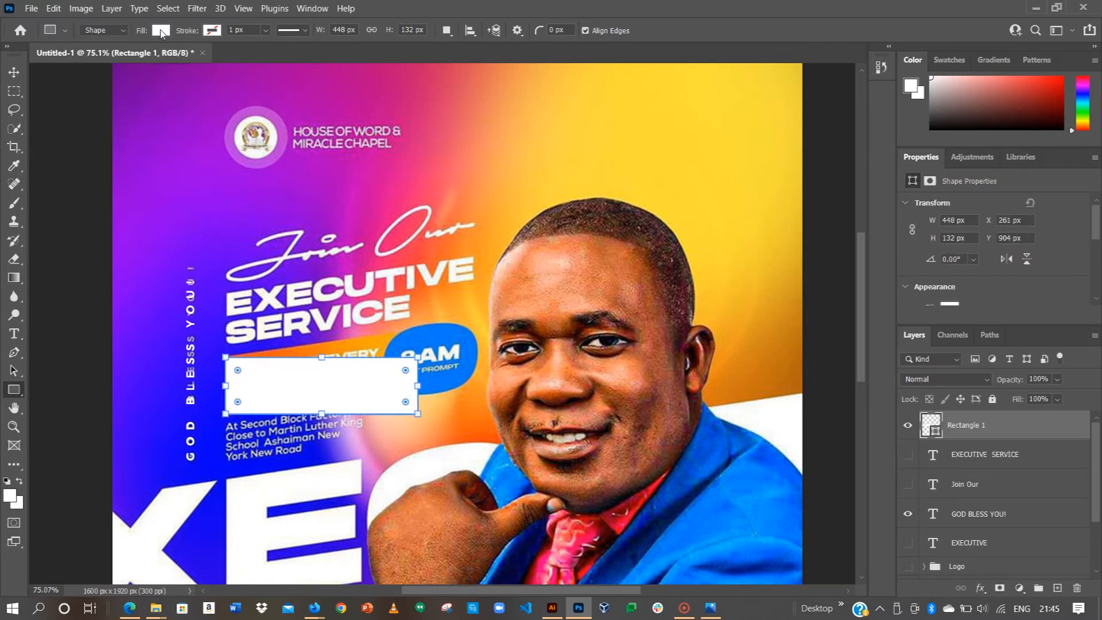
Step: Fill the rectangle with a gradient from dark purple to magenta-purple sampled from the flyer
{"action": "left_click", "coordinate": [161, 31]}
{"action": "left_click", "coordinate": [128, 58]}
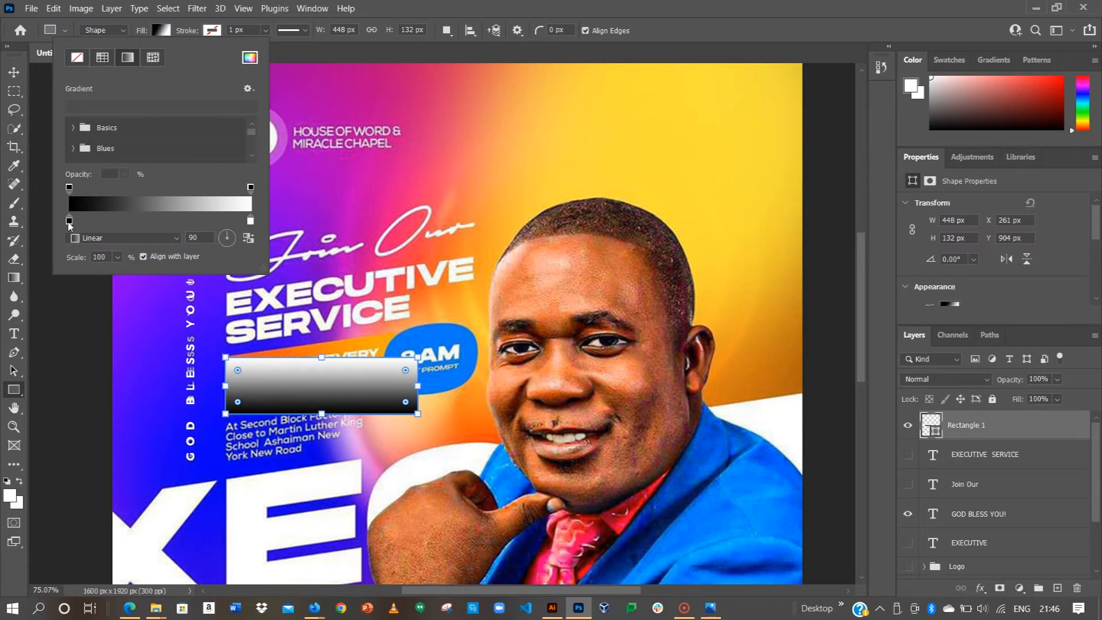
{"action": "double_click", "coordinate": [68, 221]}
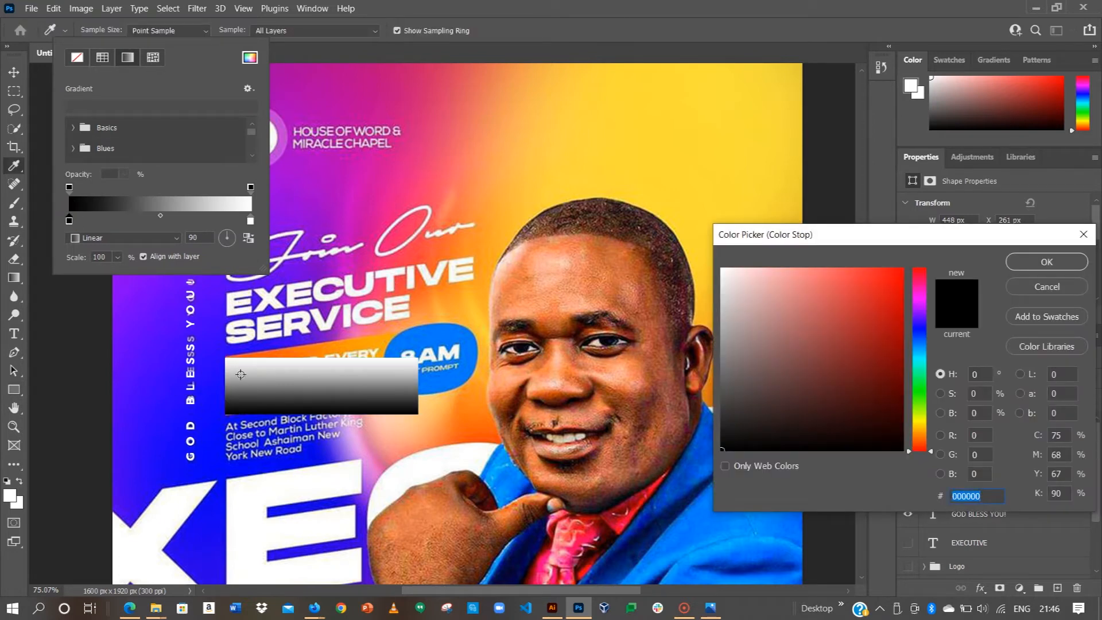
{"action": "left_click", "coordinate": [141, 292]}
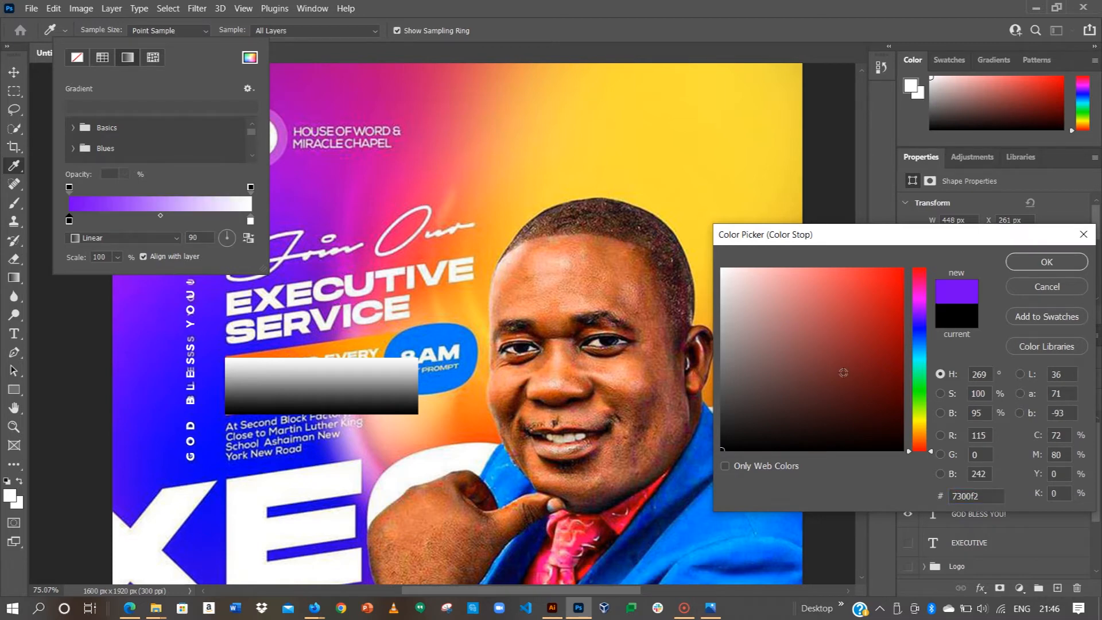
{"action": "left_click", "coordinate": [891, 401]}
{"action": "left_click", "coordinate": [891, 376]}
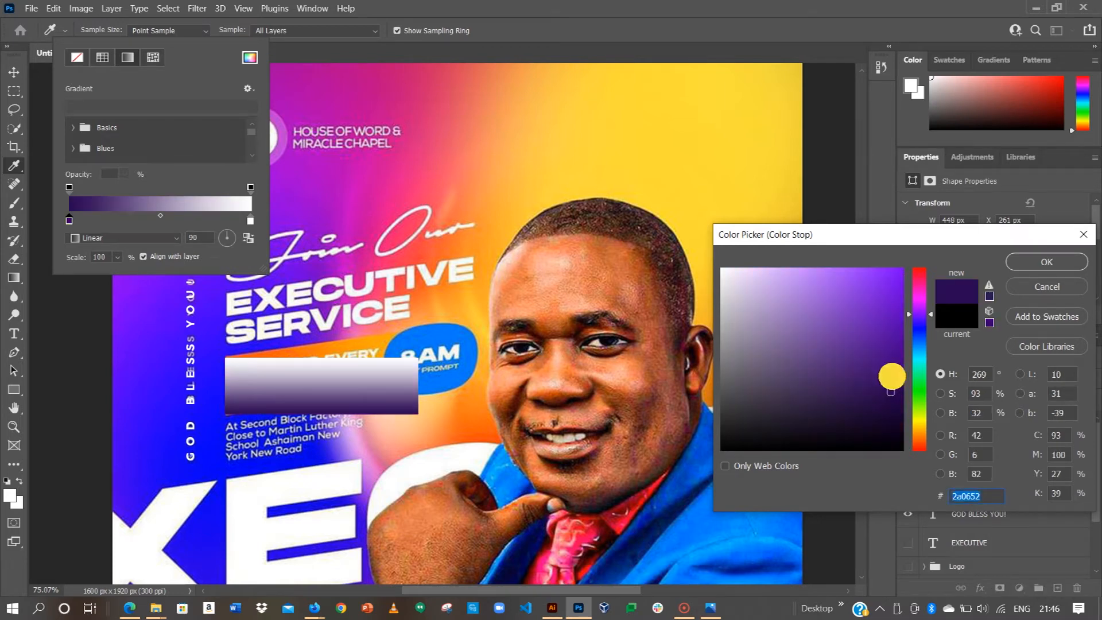
{"action": "left_click", "coordinate": [1062, 266]}
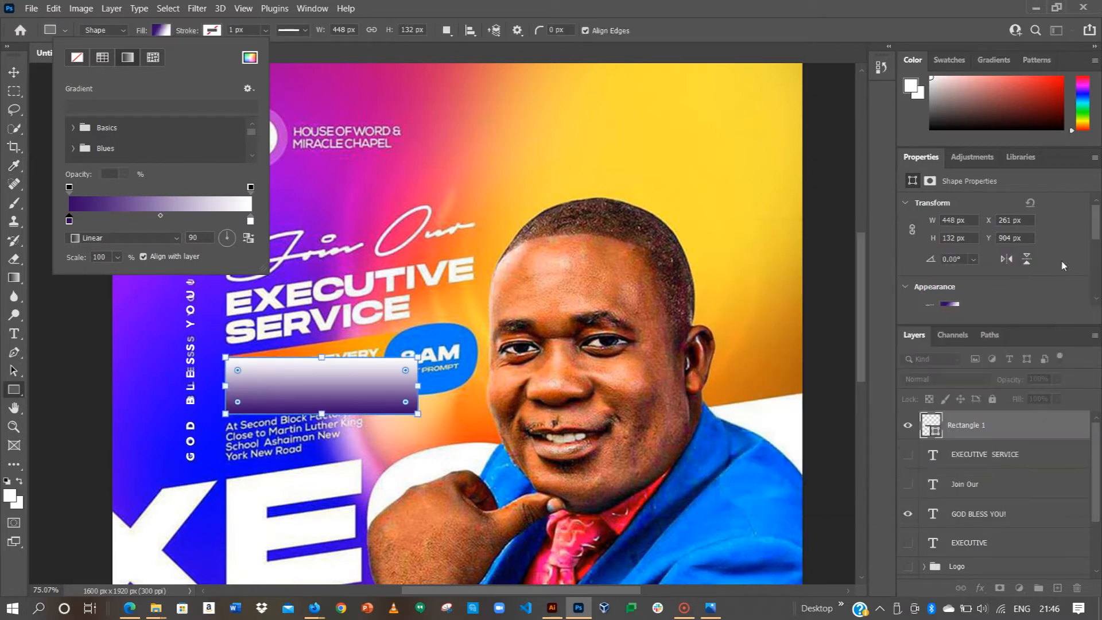
{"action": "double_click", "coordinate": [251, 221]}
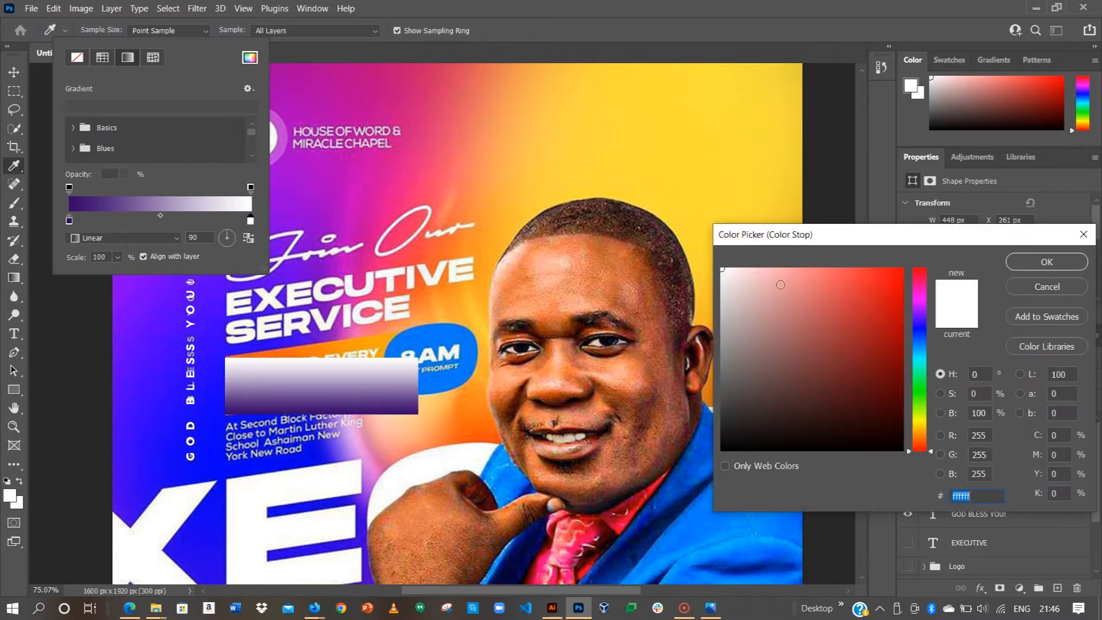
{"action": "left_click", "coordinate": [329, 205]}
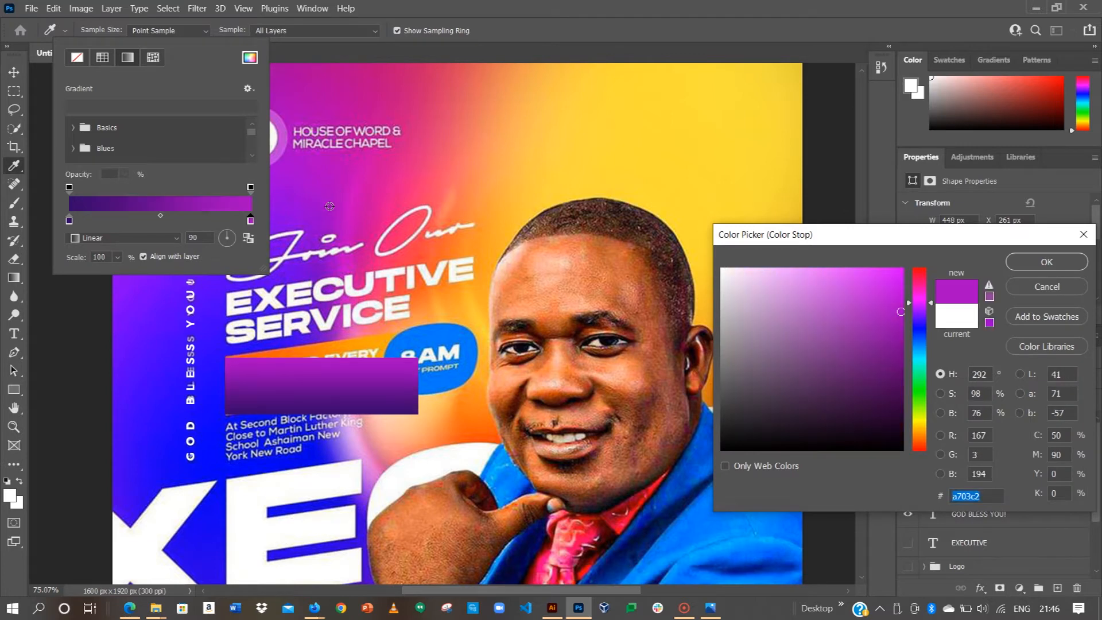
{"action": "left_click", "coordinate": [1048, 262]}
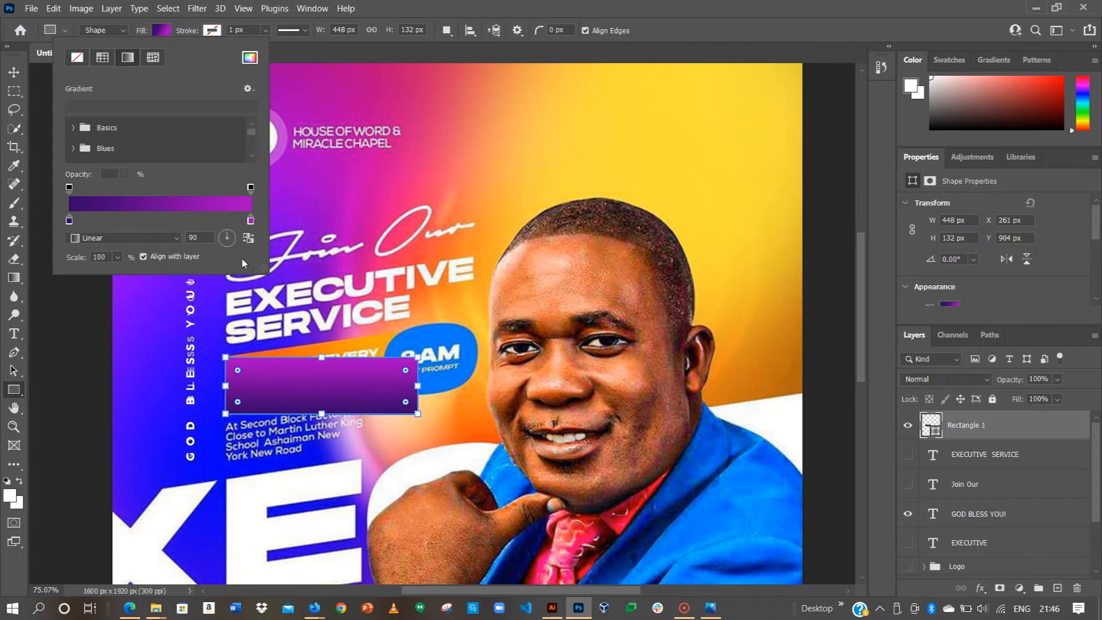
Step: Set the gradient angle to 39 degrees and enlarge its scale so it spreads wider
{"action": "left_click", "coordinate": [234, 237]}
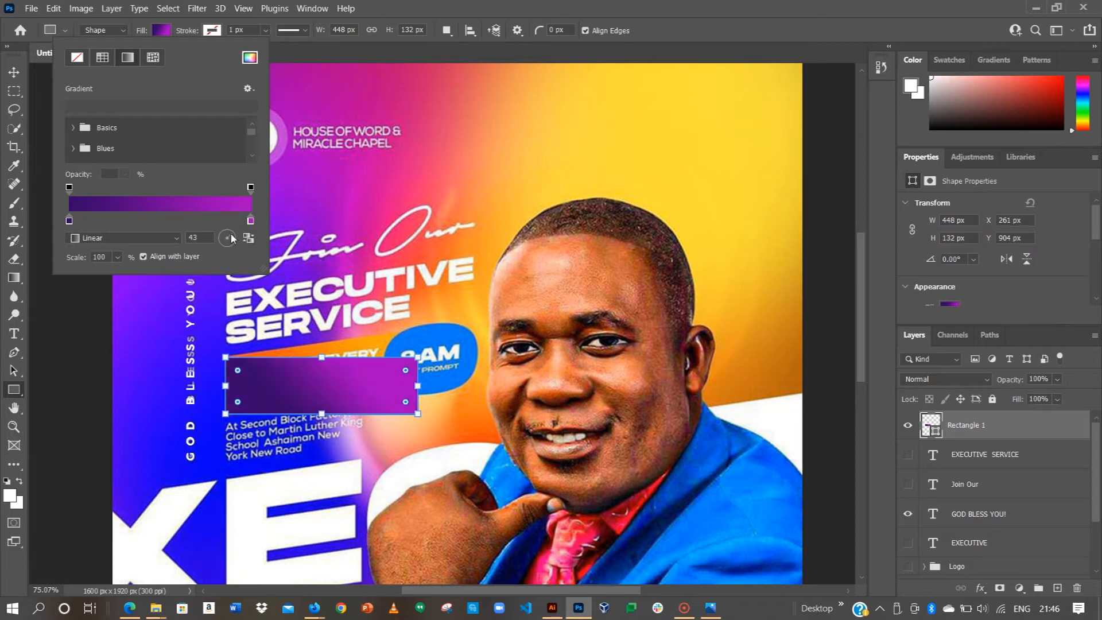
{"action": "left_click_drag", "start_coordinate": [230, 234], "coordinate": [228, 229]}
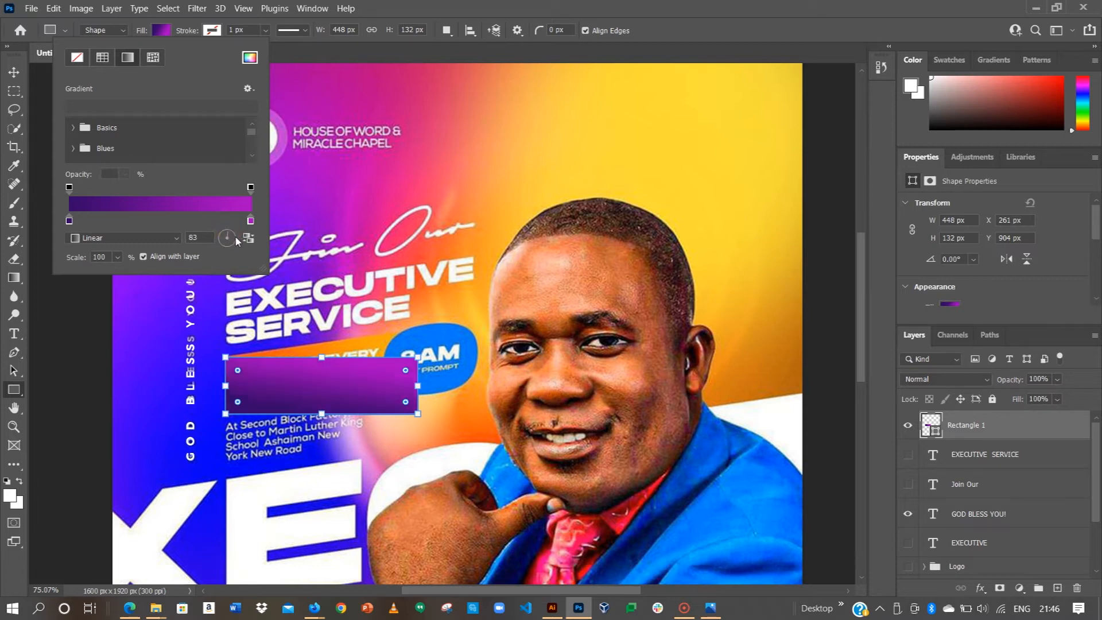
{"action": "left_click", "coordinate": [234, 235]}
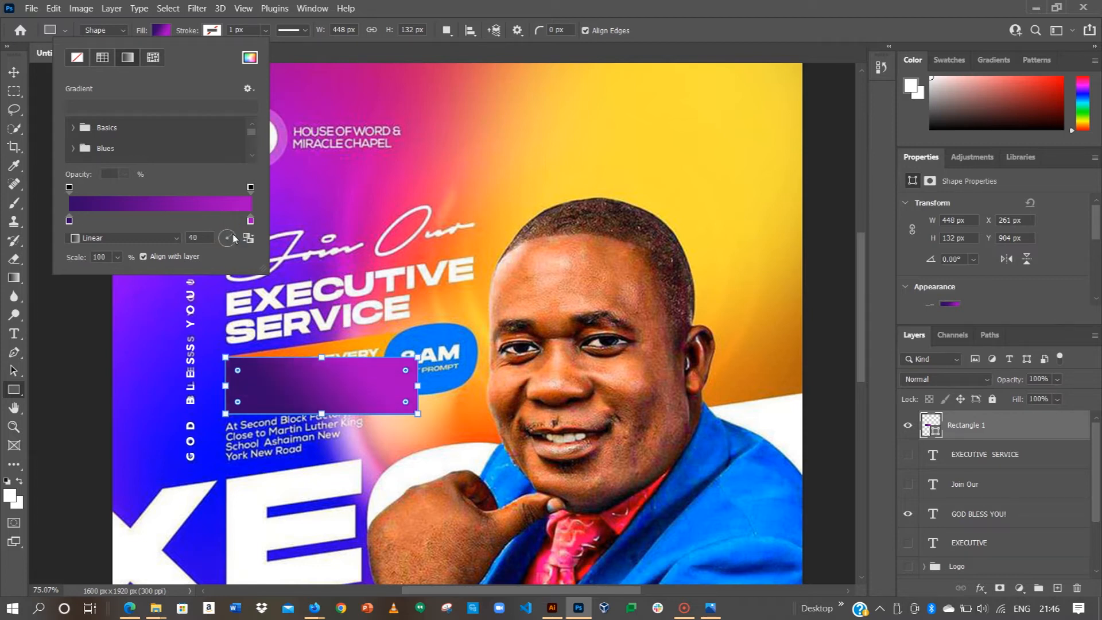
{"action": "left_click", "coordinate": [234, 237]}
{"action": "left_click", "coordinate": [117, 257]}
{"action": "left_click", "coordinate": [142, 273]}
{"action": "left_click_drag", "start_coordinate": [142, 273], "coordinate": [127, 255]}
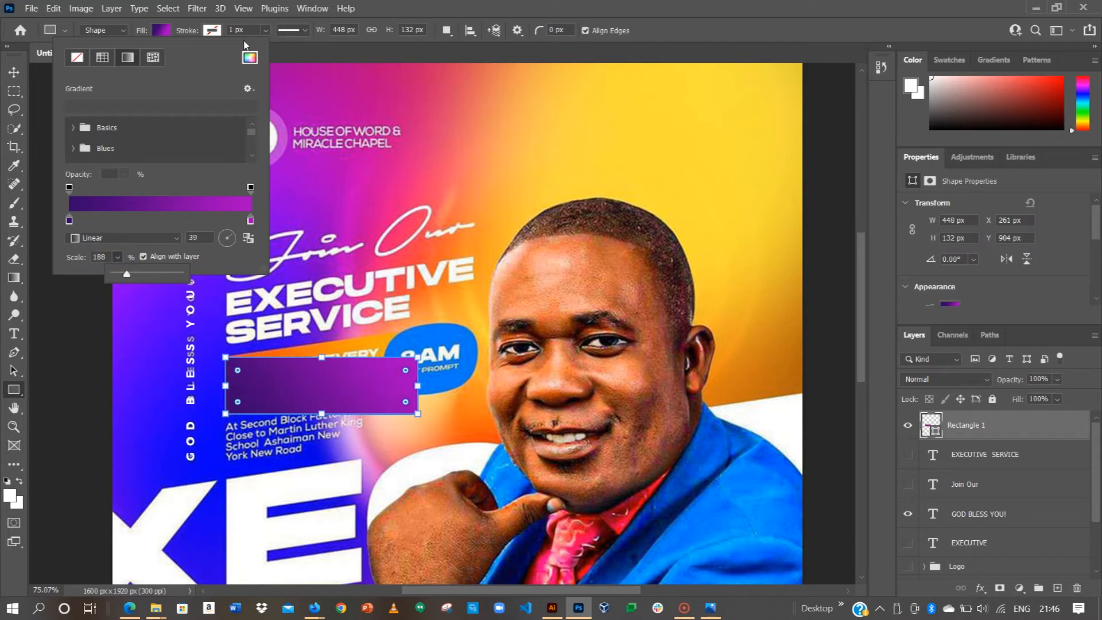
{"action": "left_click", "coordinate": [160, 35]}
Step: Move the purple rectangle down below the SUNDAY banner
{"action": "key", "text": "v"}
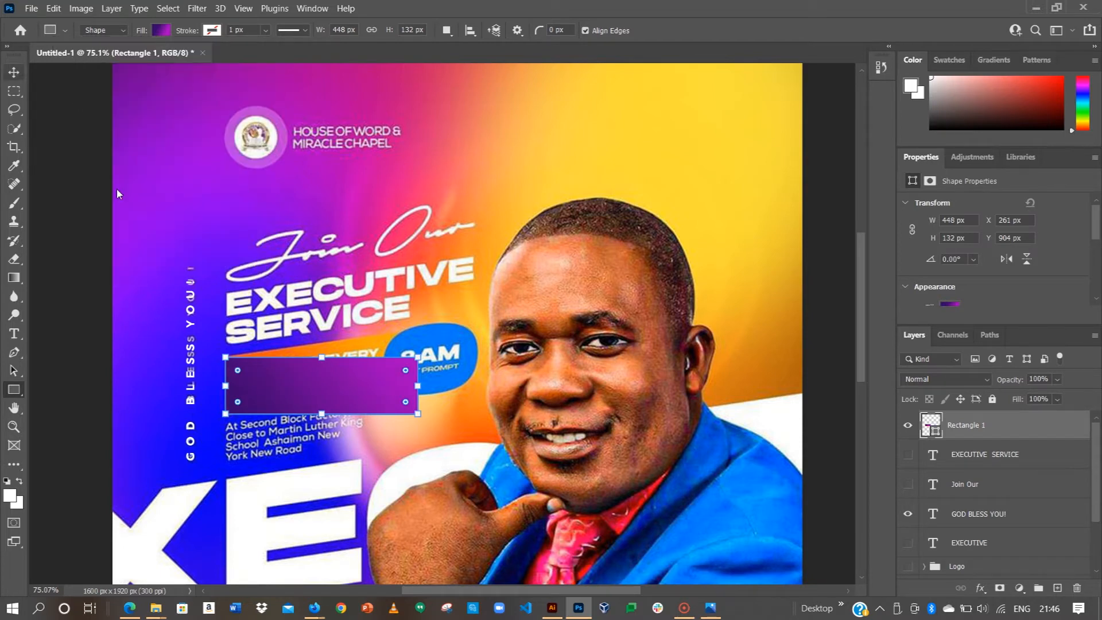
{"action": "left_click", "coordinate": [155, 235]}
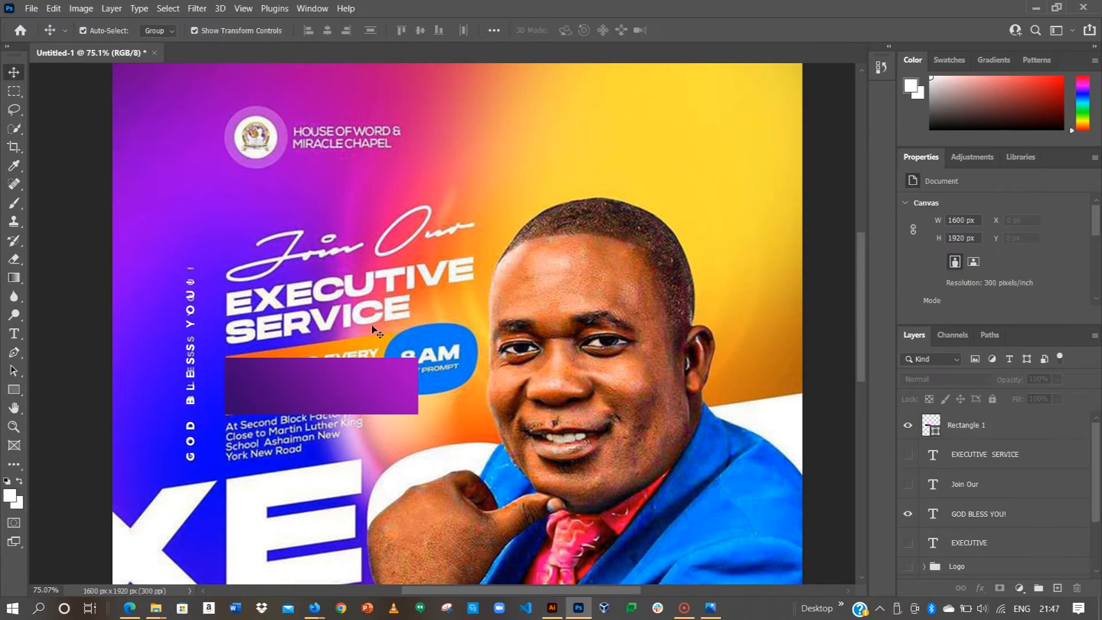
{"action": "left_click_drag", "start_coordinate": [337, 382], "coordinate": [328, 423]}
Step: Add a text layer reading 'THIS AND EVERY' near the flyer's top
{"action": "left_click", "coordinate": [63, 290]}
{"action": "key", "text": "t"}
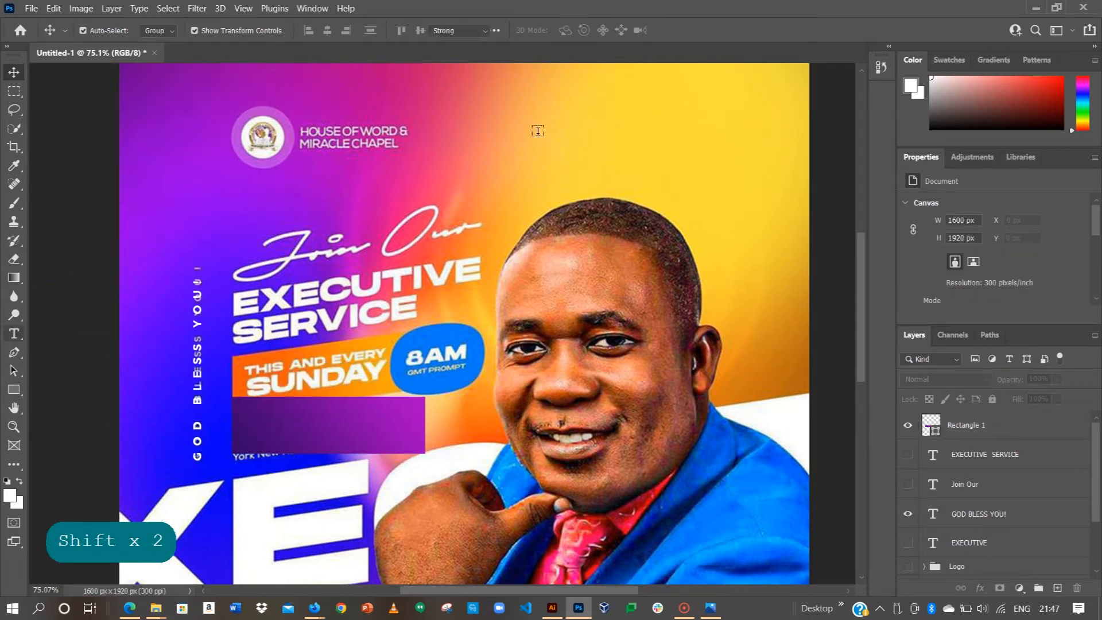
{"action": "left_click", "coordinate": [534, 124]}
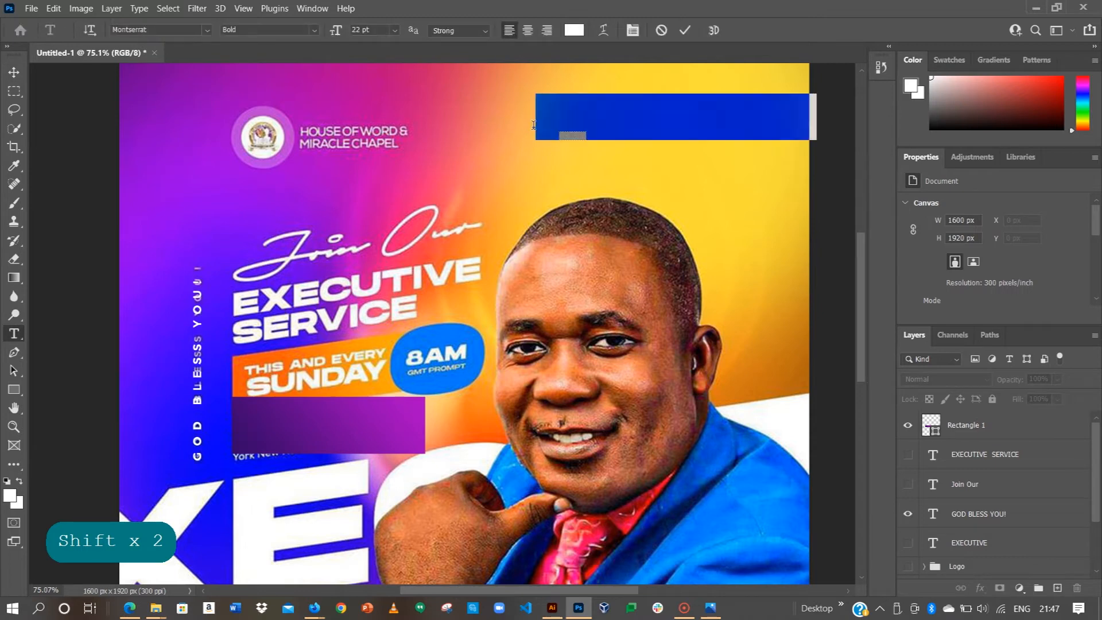
{"action": "type", "text": "THIS AND E"}
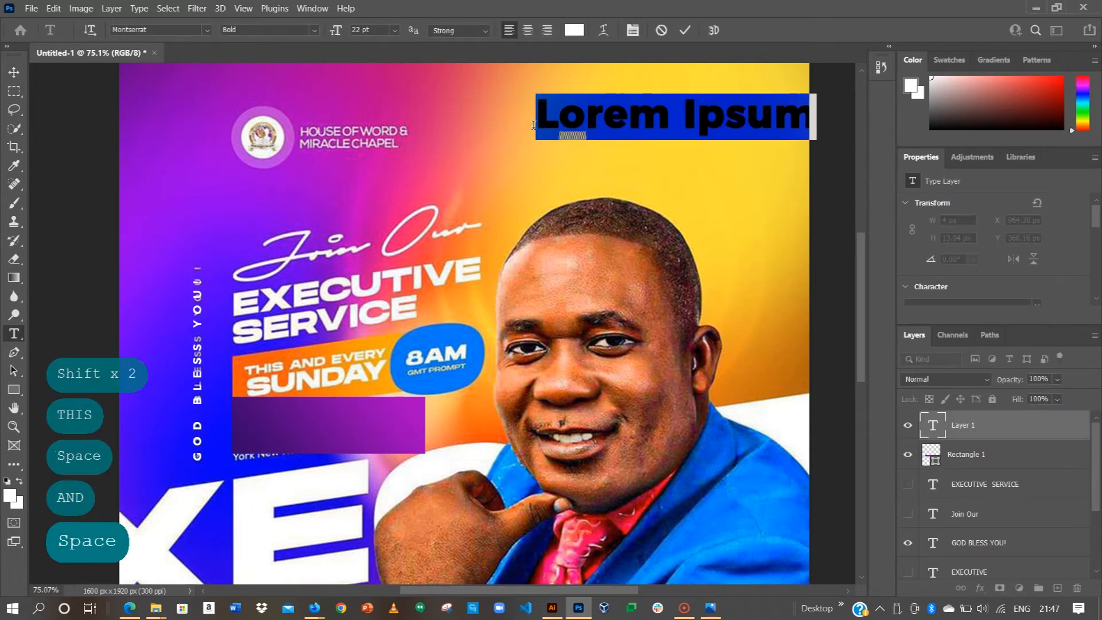
{"action": "type", "text": "VERY"}
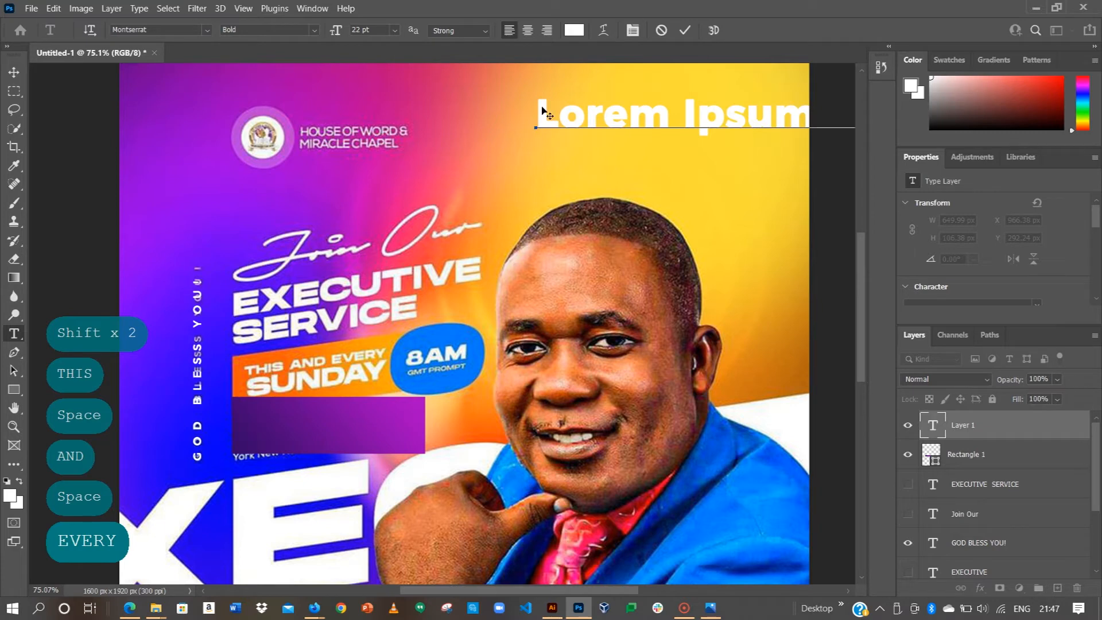
{"action": "left_click", "coordinate": [686, 33]}
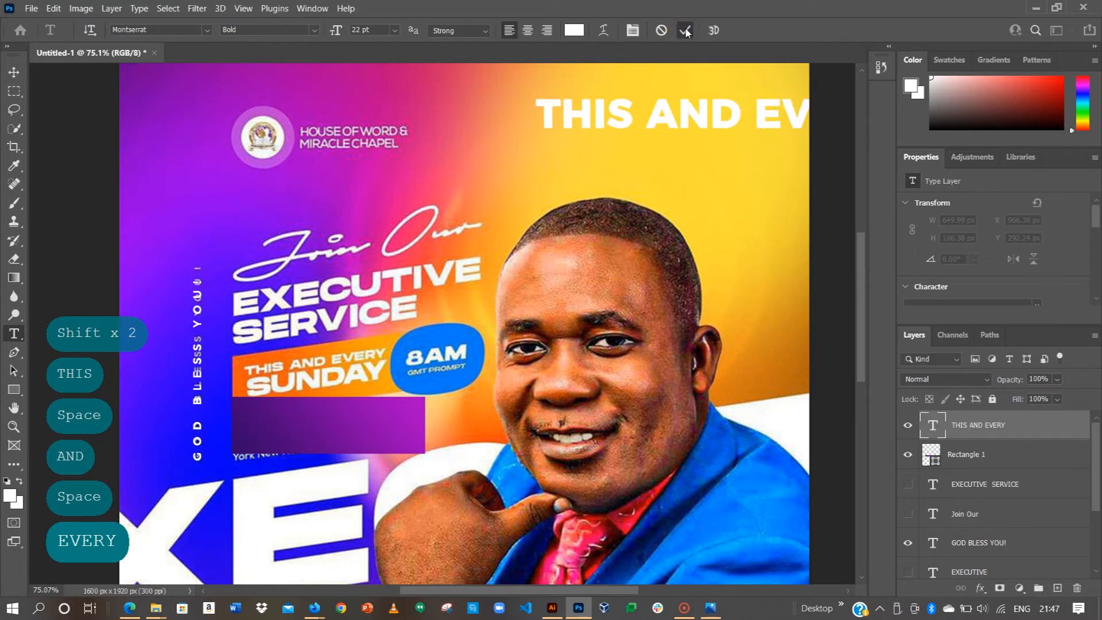
Step: Add a second text layer reading 'SUNDAY' just below it
{"action": "left_click", "coordinate": [529, 169]}
{"action": "type", "text": "SUNDAY"}
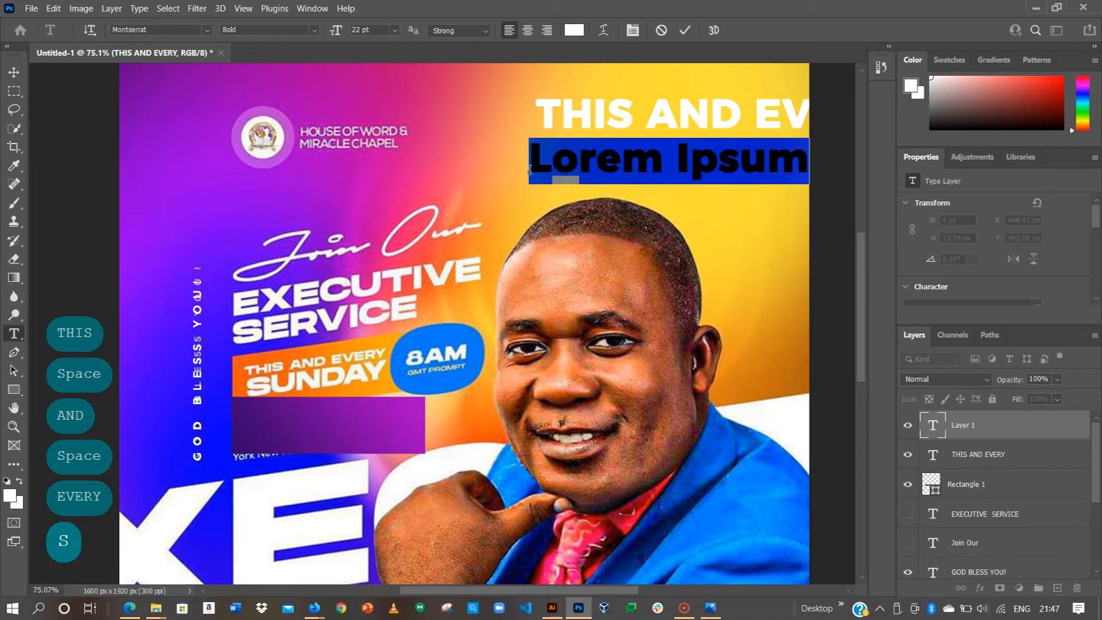
{"action": "left_click", "coordinate": [529, 169]}
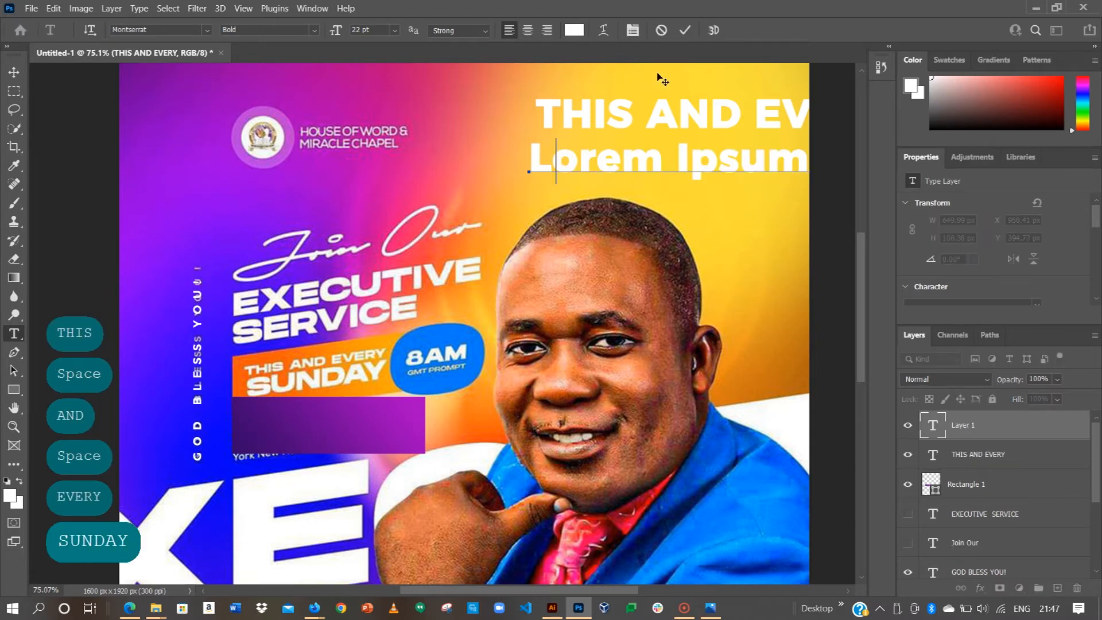
{"action": "left_click", "coordinate": [686, 31]}
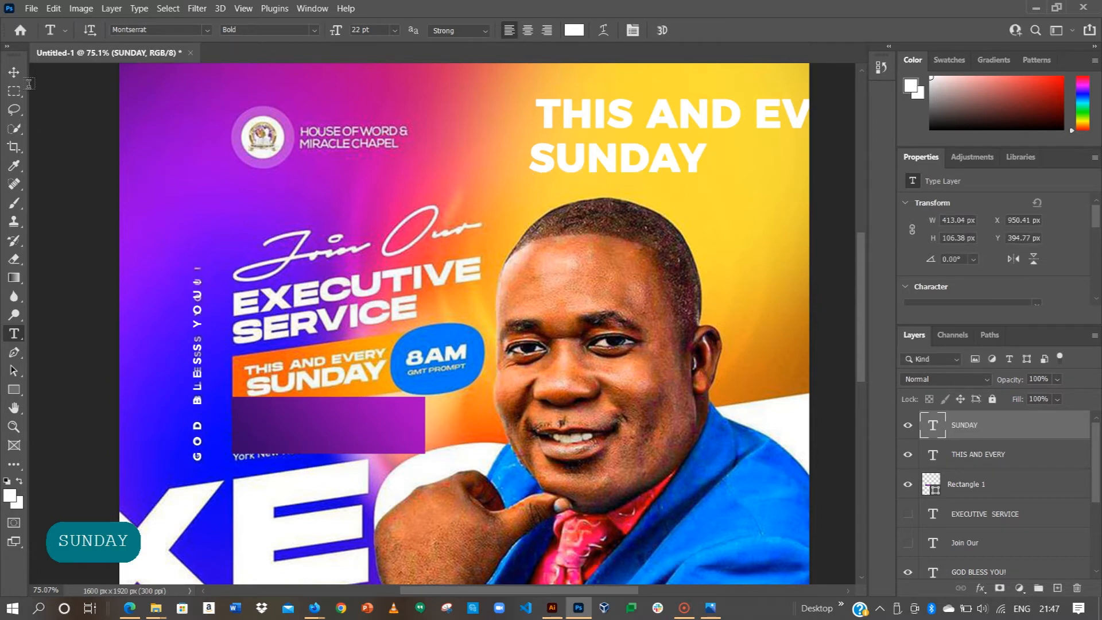
Step: Set SUNDAY to 12 pt and move it onto the purple bar
{"action": "key", "text": "v"}
{"action": "scroll", "coordinate": [990, 252], "scroll_direction": "down", "scroll_amount": 2}
{"action": "scroll", "coordinate": [991, 253], "scroll_direction": "down", "scroll_amount": 1}
{"action": "left_click", "coordinate": [958, 286]}
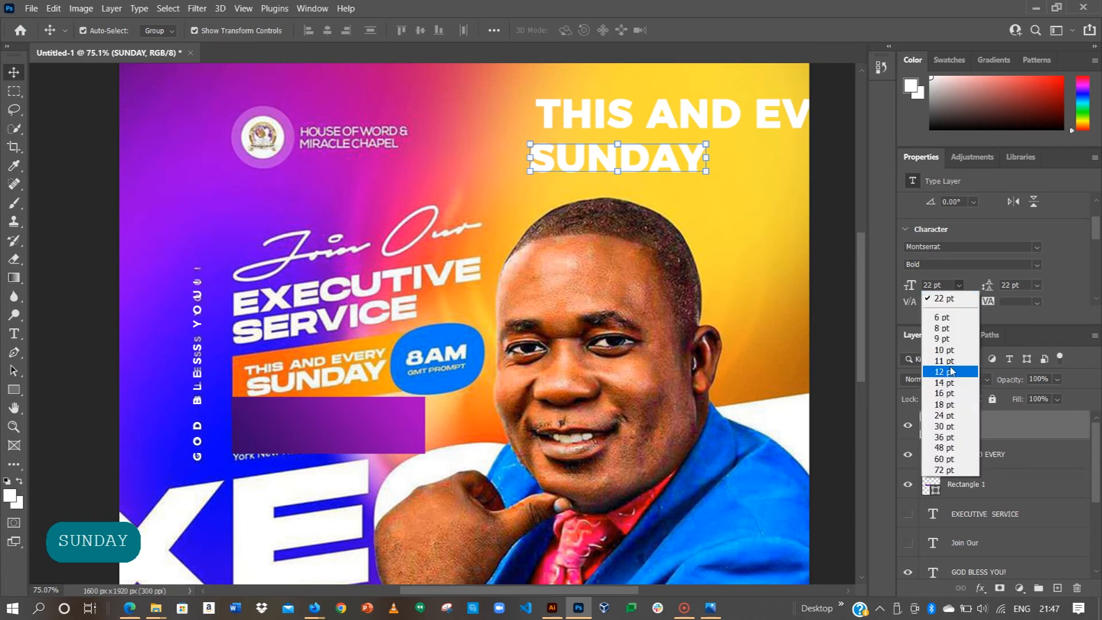
{"action": "left_click", "coordinate": [953, 371]}
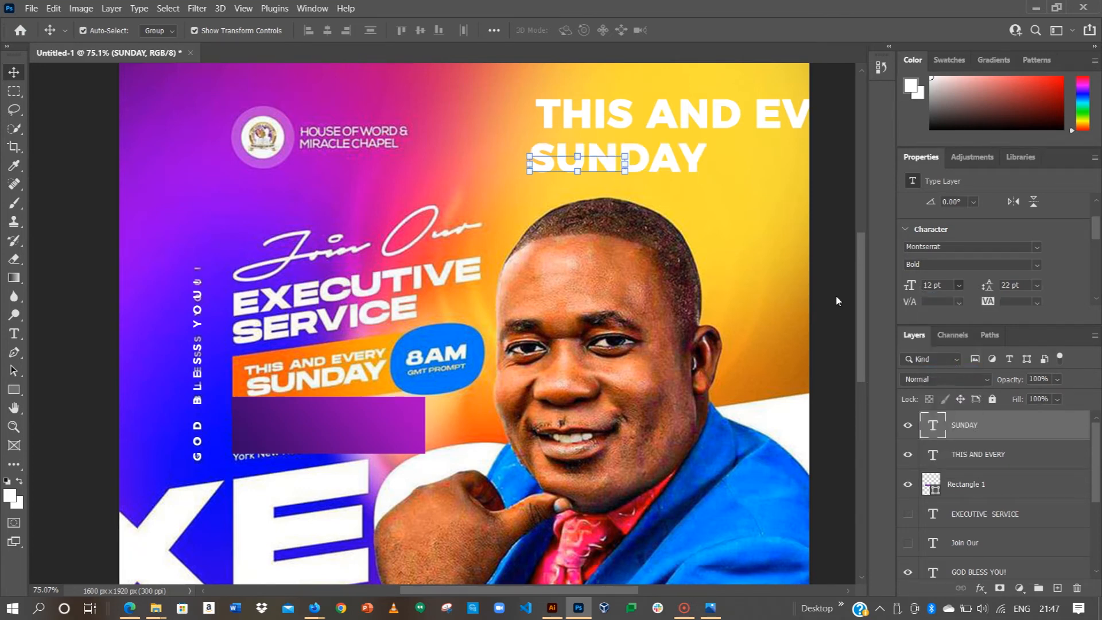
{"action": "mouse_move", "coordinate": [577, 164]}
{"action": "left_mouse_down"}
{"action": "mouse_move", "coordinate": [355, 437]}
{"action": "mouse_move", "coordinate": [321, 436]}
{"action": "left_mouse_up"}
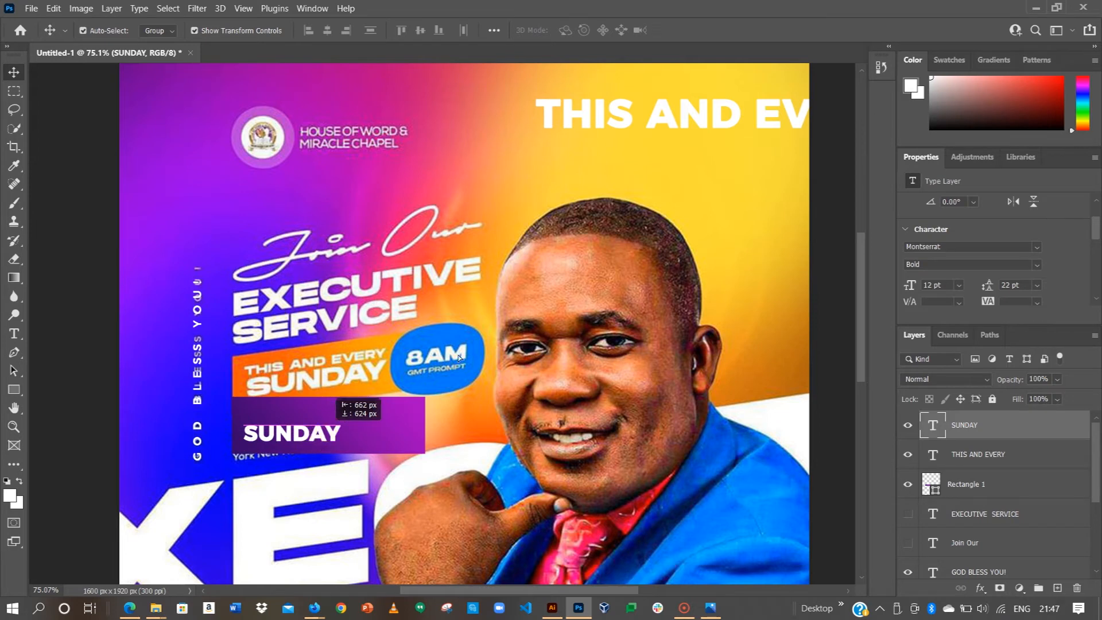
Step: Move THIS AND EVERY onto the bar above SUNDAY and shrink it to 6 pt
{"action": "left_click", "coordinate": [688, 126]}
{"action": "left_click", "coordinate": [953, 284]}
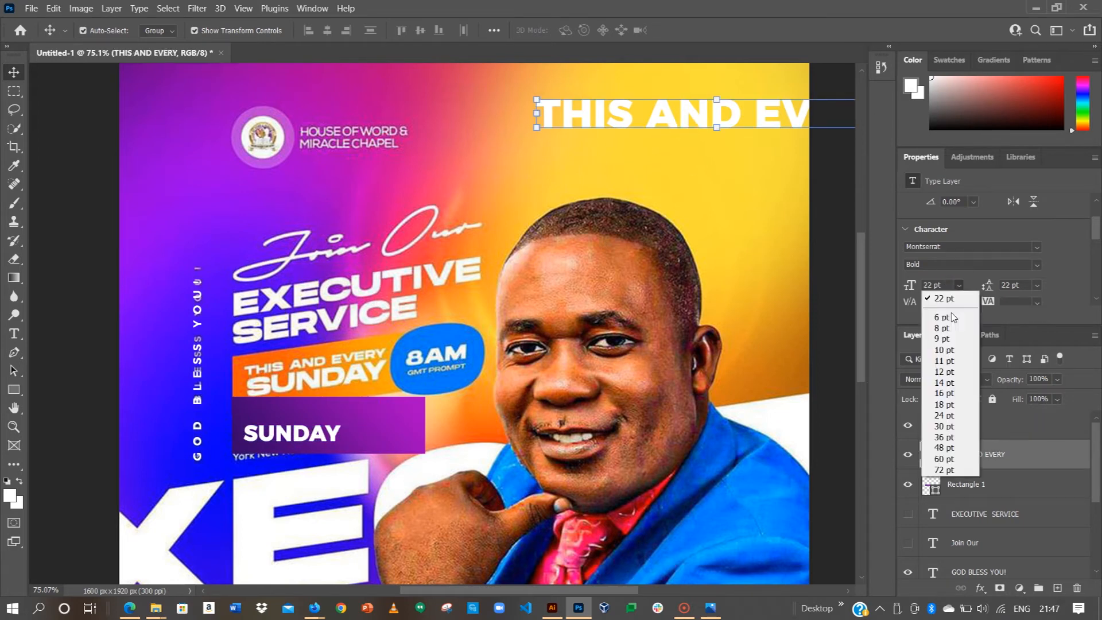
{"action": "left_click", "coordinate": [941, 328]}
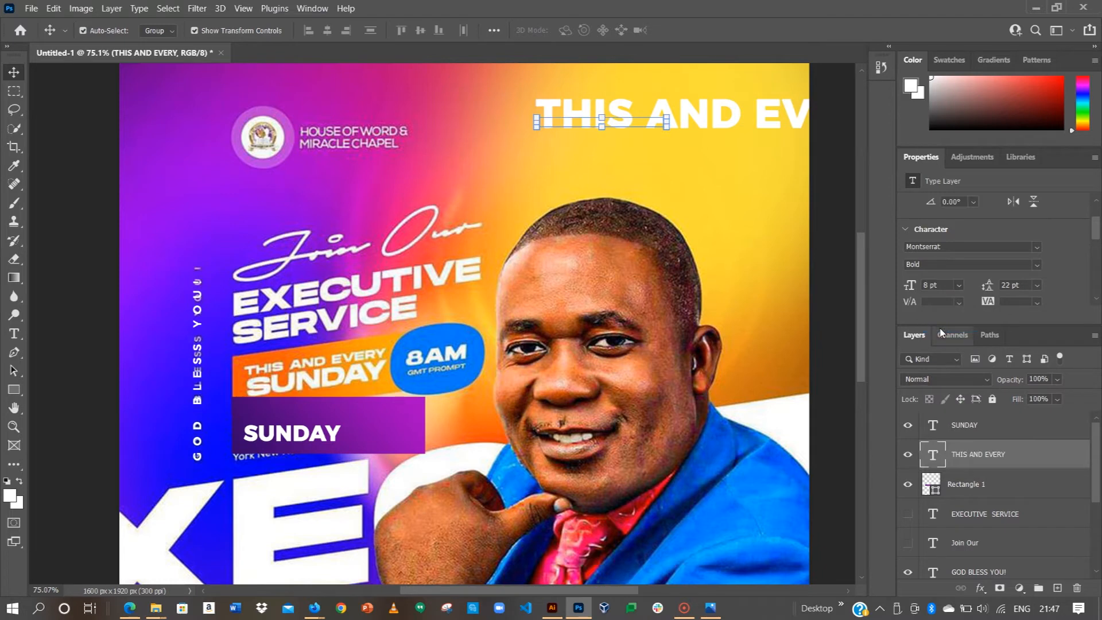
{"action": "left_click_drag", "start_coordinate": [594, 148], "coordinate": [342, 410]}
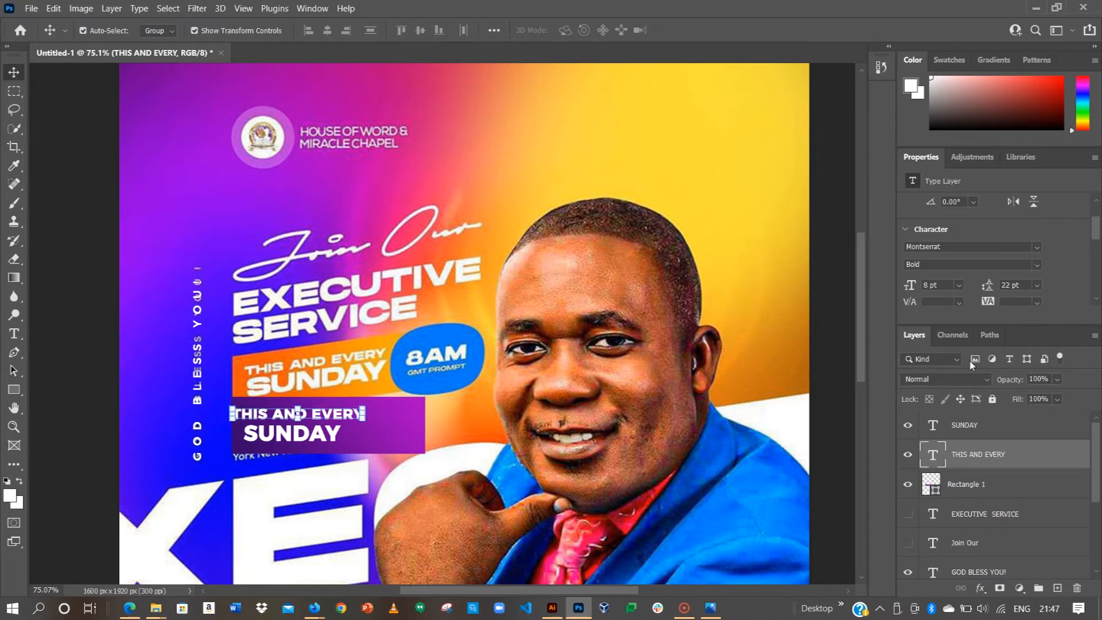
{"action": "left_click", "coordinate": [956, 285]}
{"action": "left_click", "coordinate": [951, 320]}
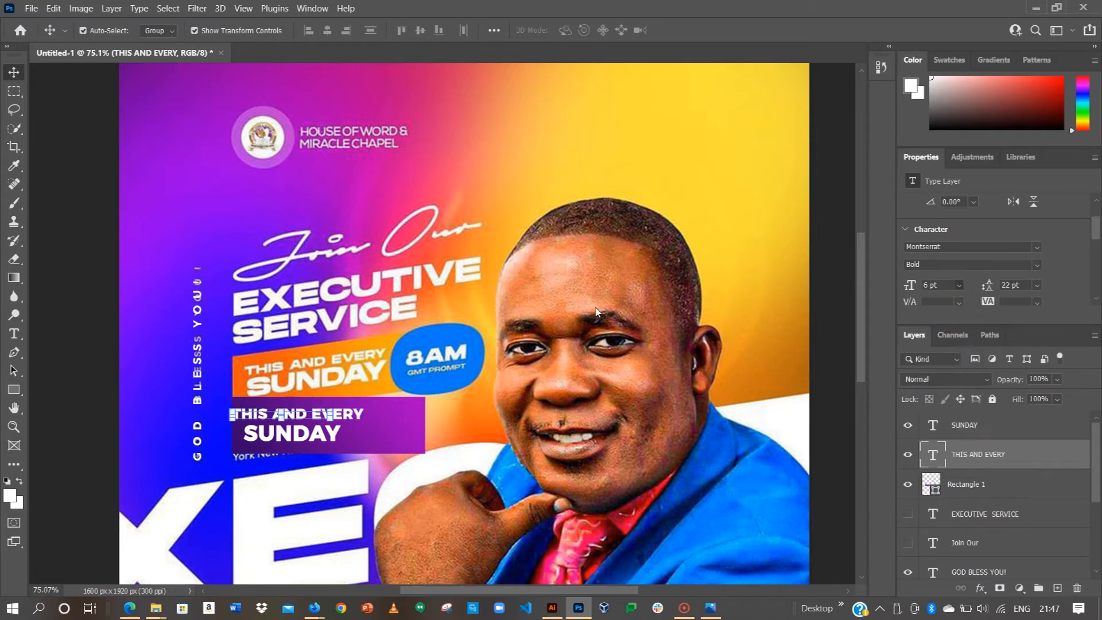
Step: Select both text layers and align their horizontal centres
{"action": "scroll", "coordinate": [300, 441], "scroll_direction": "up", "scroll_amount": 5}
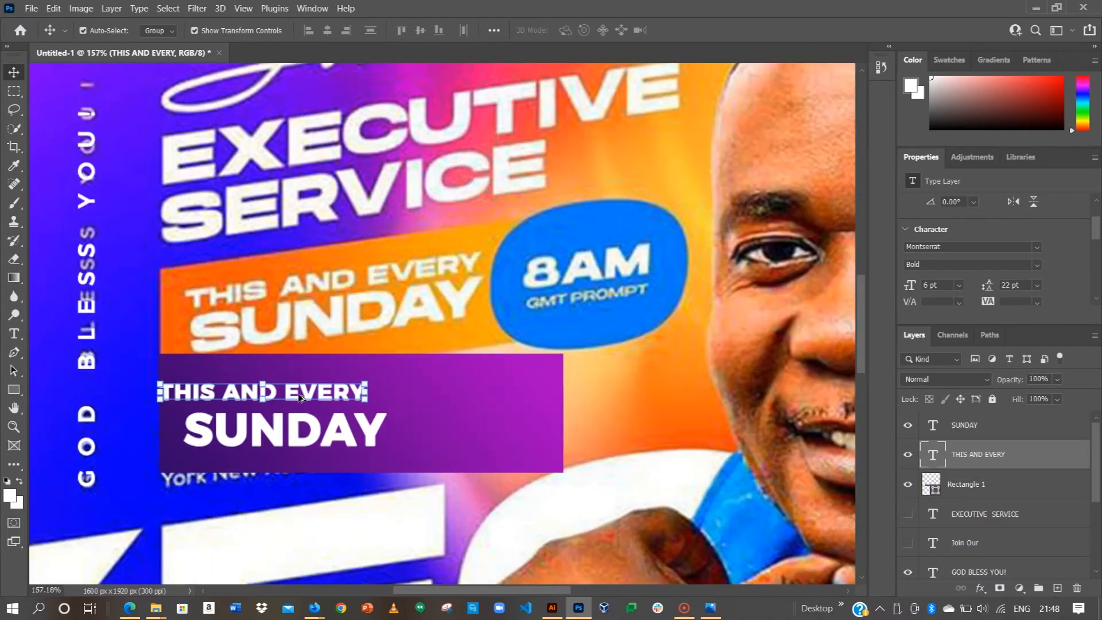
{"action": "left_click_drag", "start_coordinate": [327, 394], "coordinate": [339, 393]}
{"action": "left_click", "coordinate": [349, 444], "text": "shift"}
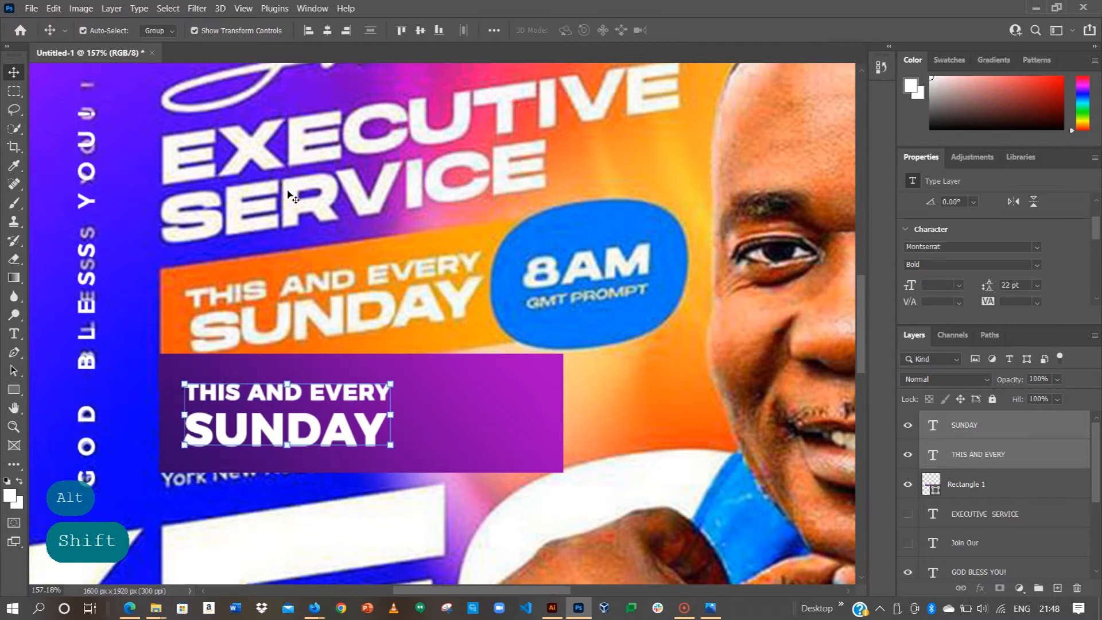
{"action": "left_click", "coordinate": [328, 28]}
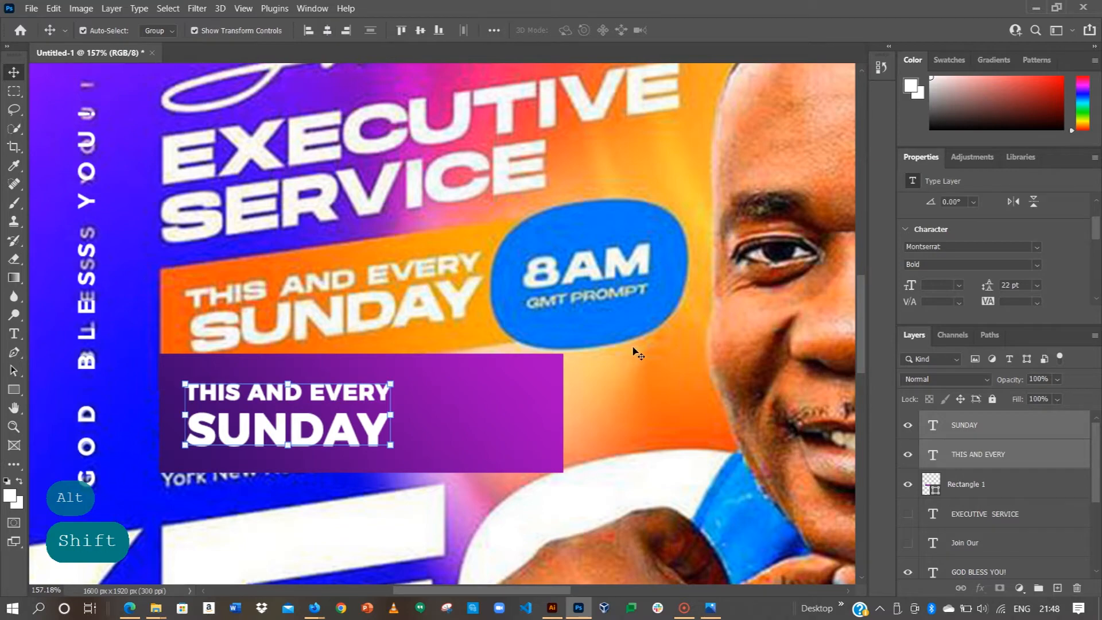
{"action": "scroll", "coordinate": [638, 356], "scroll_direction": "down", "scroll_amount": 5}
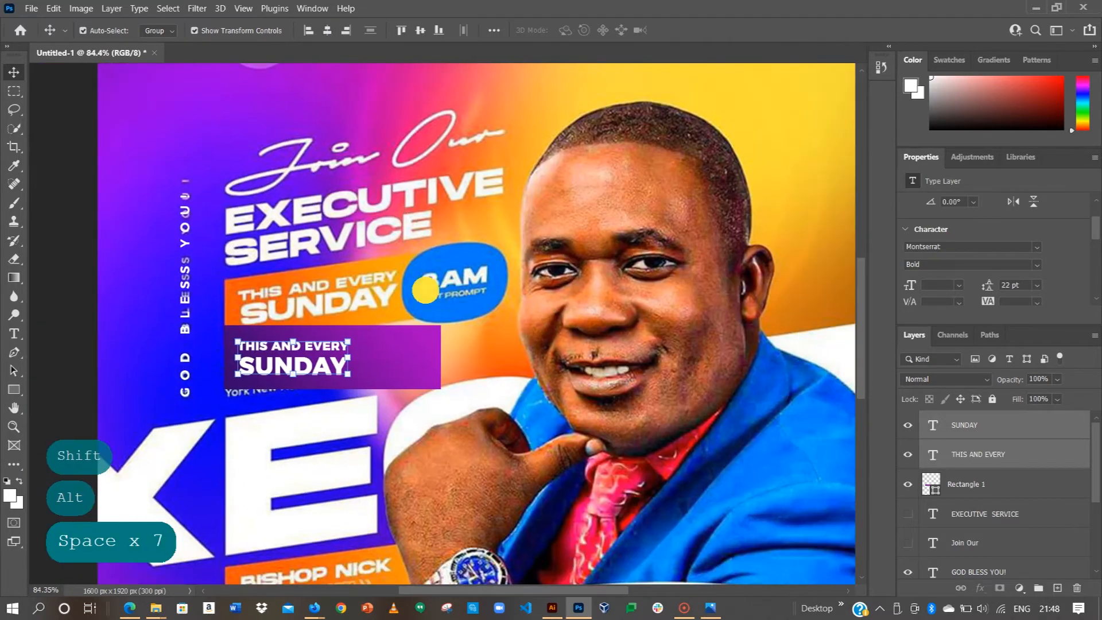
{"action": "left_click", "coordinate": [425, 290]}
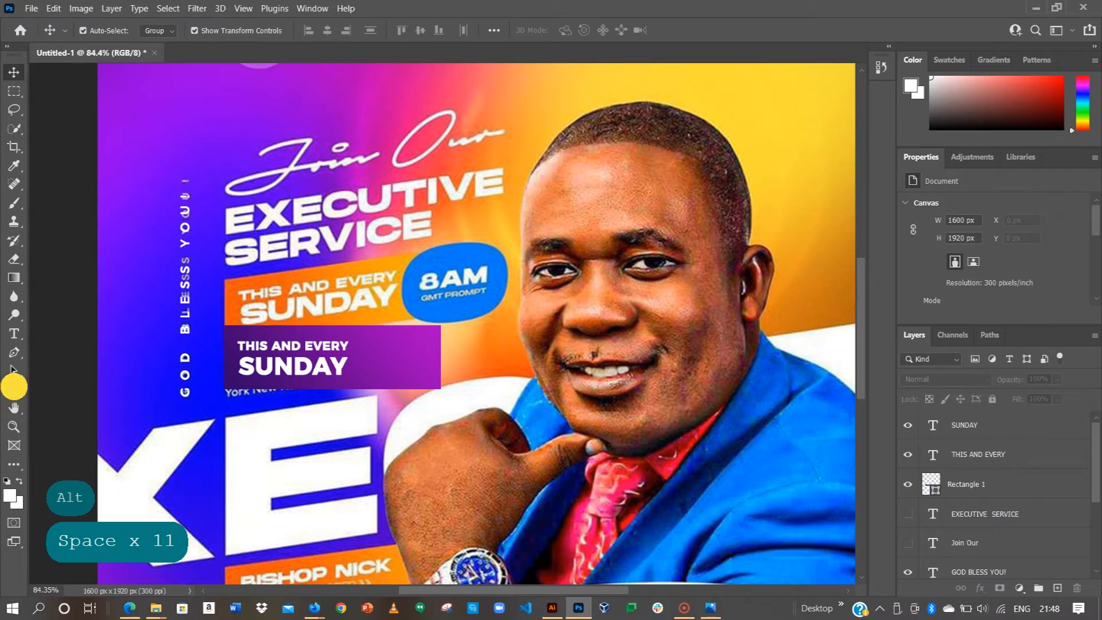
{"action": "left_click", "coordinate": [14, 389]}
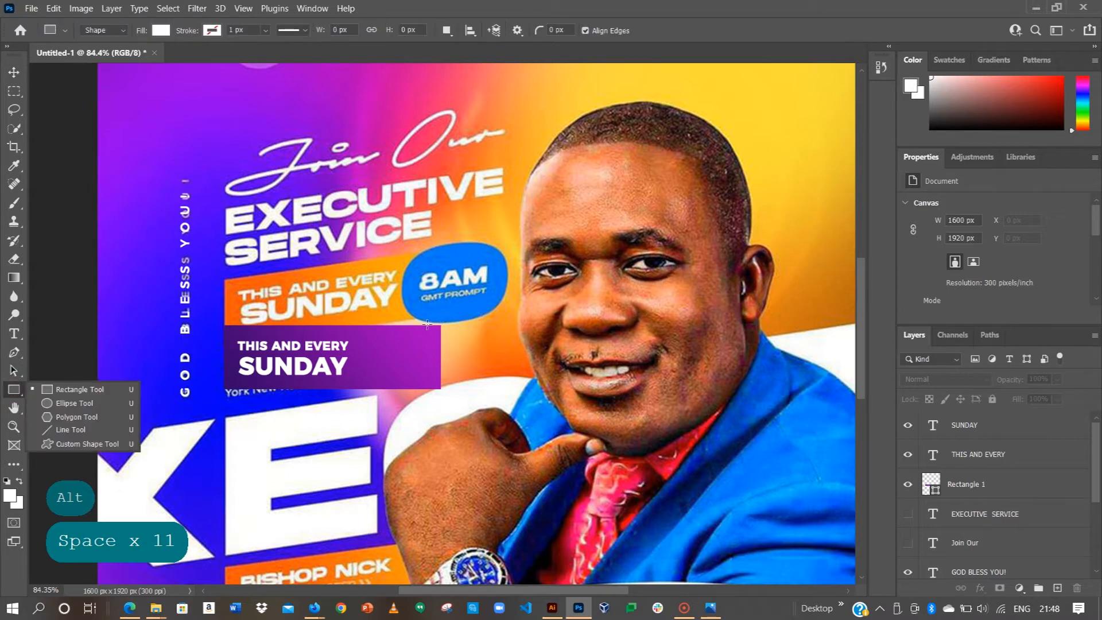
Step: Draw a white rectangle beside the purple bar and round all its corners
{"action": "left_click", "coordinate": [484, 382]}
{"action": "mouse_move", "coordinate": [486, 384]}
{"action": "left_mouse_down"}
{"action": "mouse_move", "coordinate": [475, 401]}
{"action": "mouse_move", "coordinate": [490, 401]}
{"action": "left_mouse_up"}
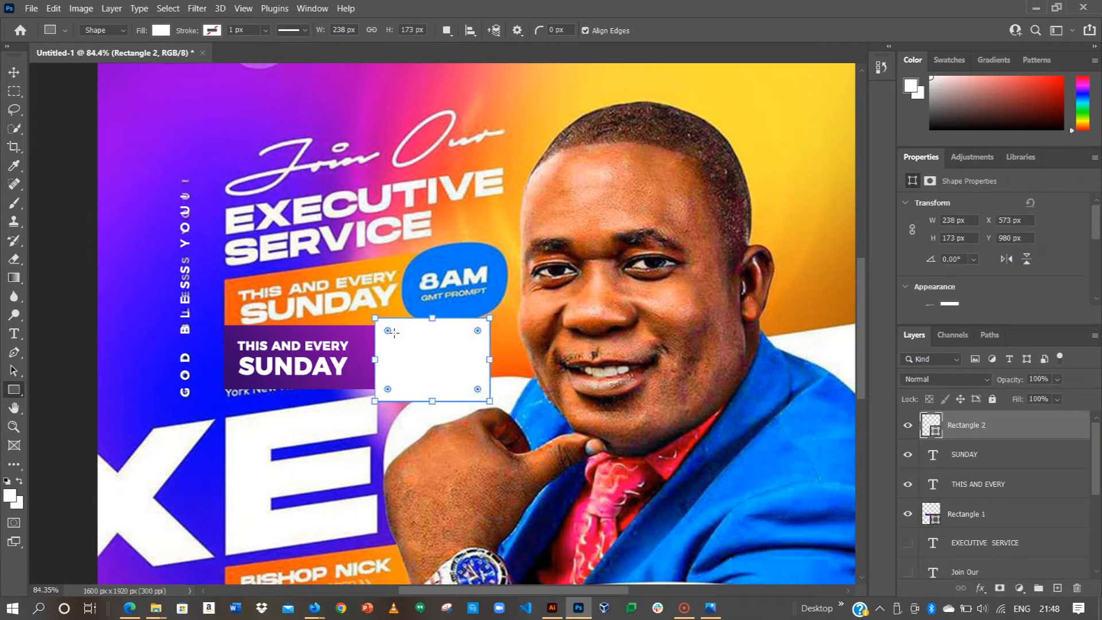
{"action": "left_click_drag", "start_coordinate": [389, 333], "coordinate": [414, 354]}
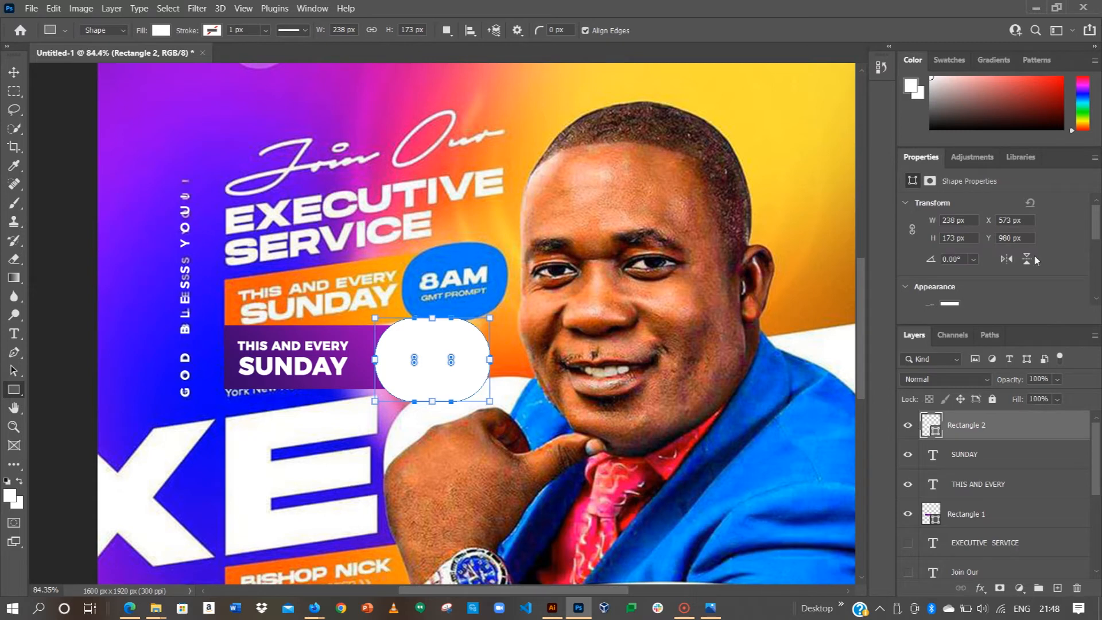
Step: Nudge the white badge slightly left and adjust its corner rounding
{"action": "scroll", "coordinate": [994, 269], "scroll_direction": "down", "scroll_amount": 1}
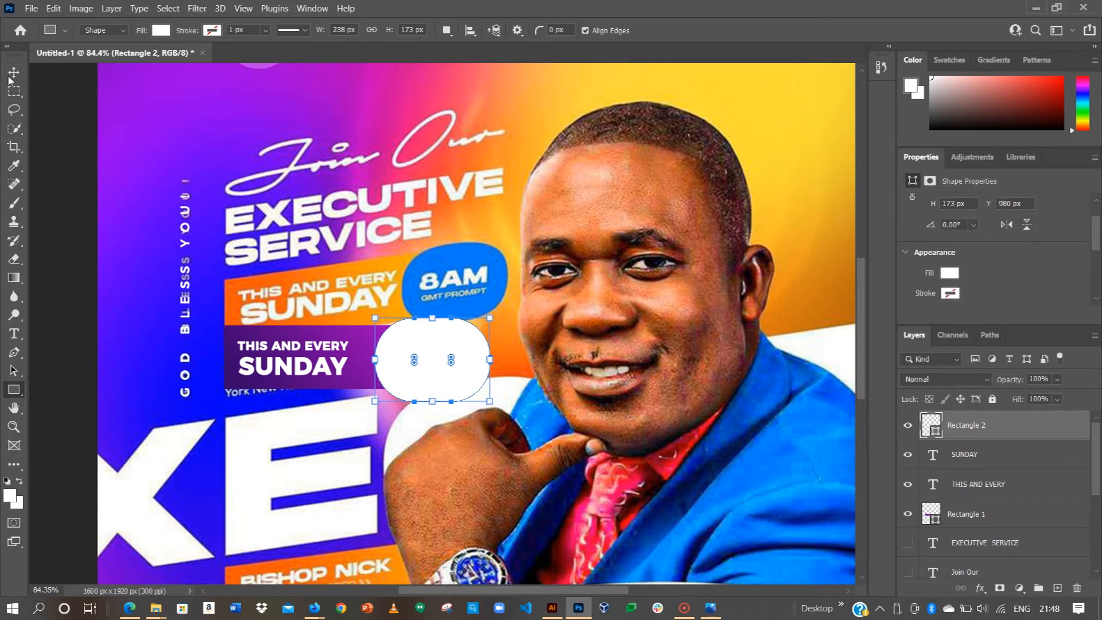
{"action": "key", "text": "v"}
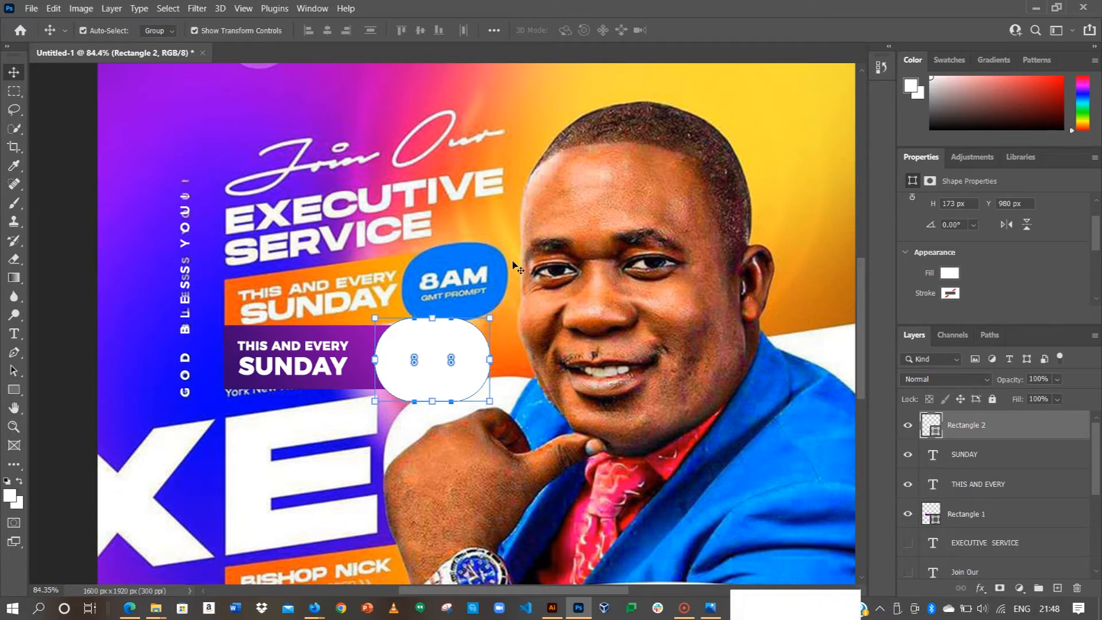
{"action": "left_click", "coordinate": [62, 204]}
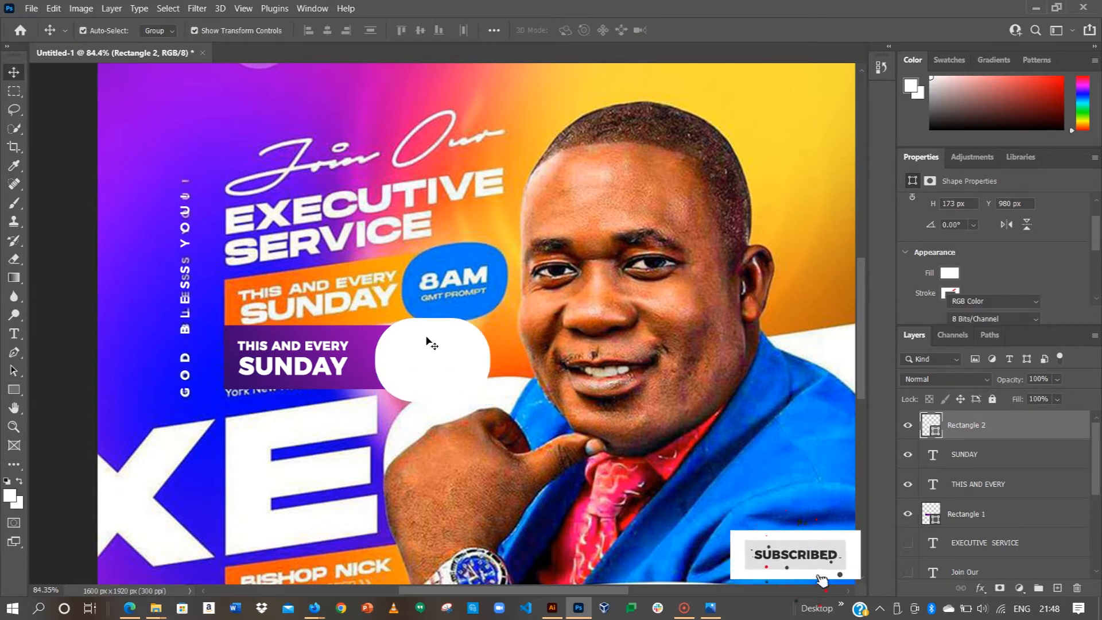
{"action": "left_click_drag", "start_coordinate": [426, 338], "coordinate": [412, 336]}
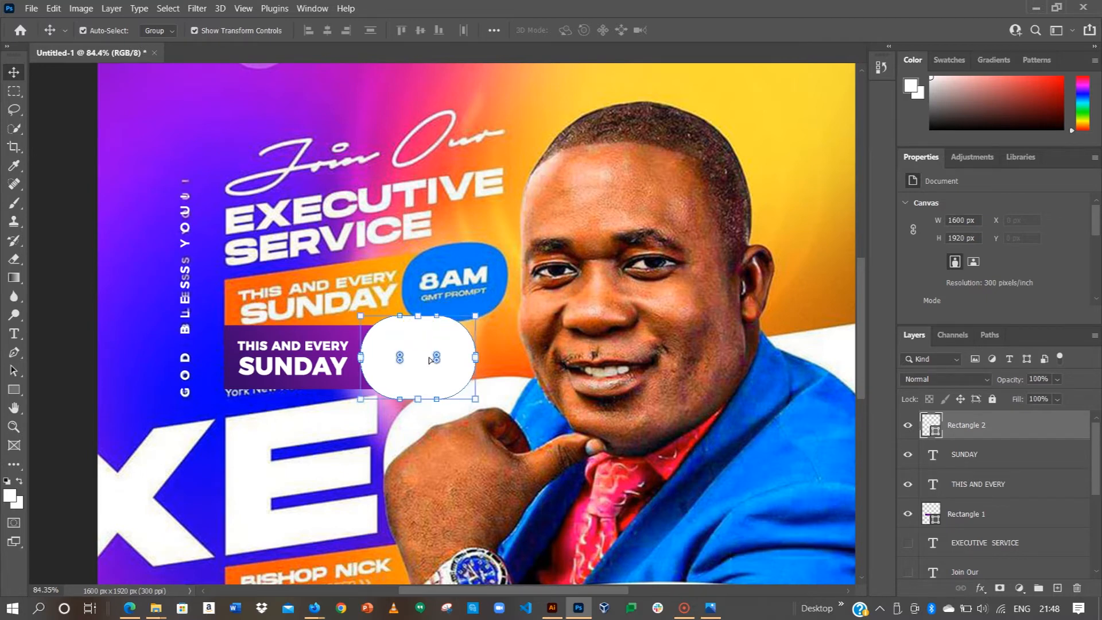
{"action": "left_click_drag", "start_coordinate": [437, 354], "coordinate": [482, 316]}
Step: Try reshaping the badge's lower-left corner, then undo to restore the rounding
{"action": "left_click", "coordinate": [543, 313]}
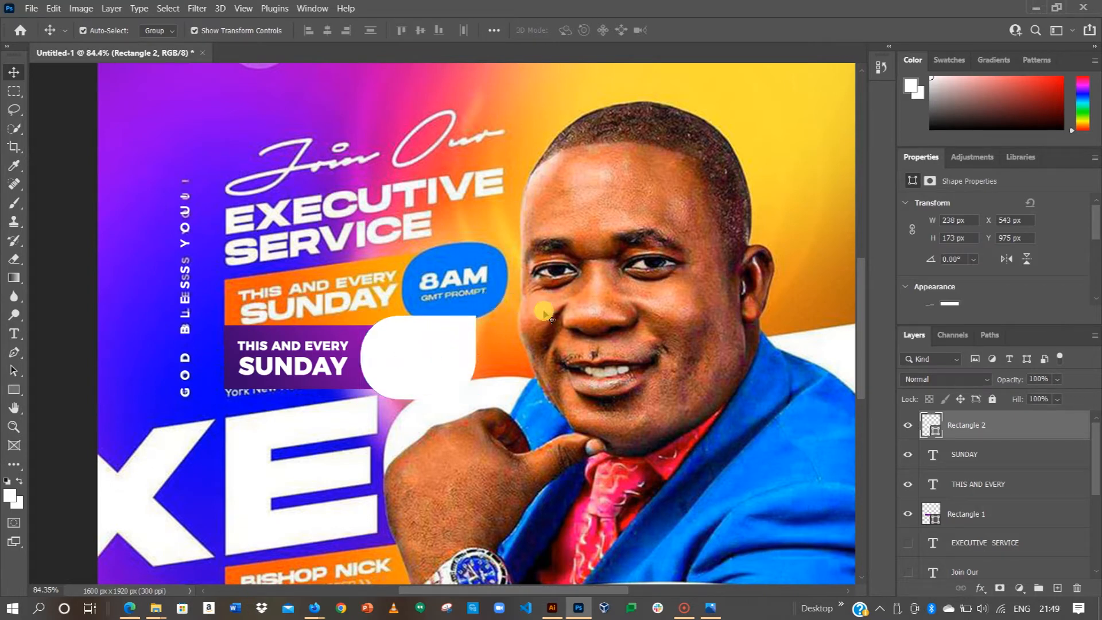
{"action": "left_click", "coordinate": [436, 351]}
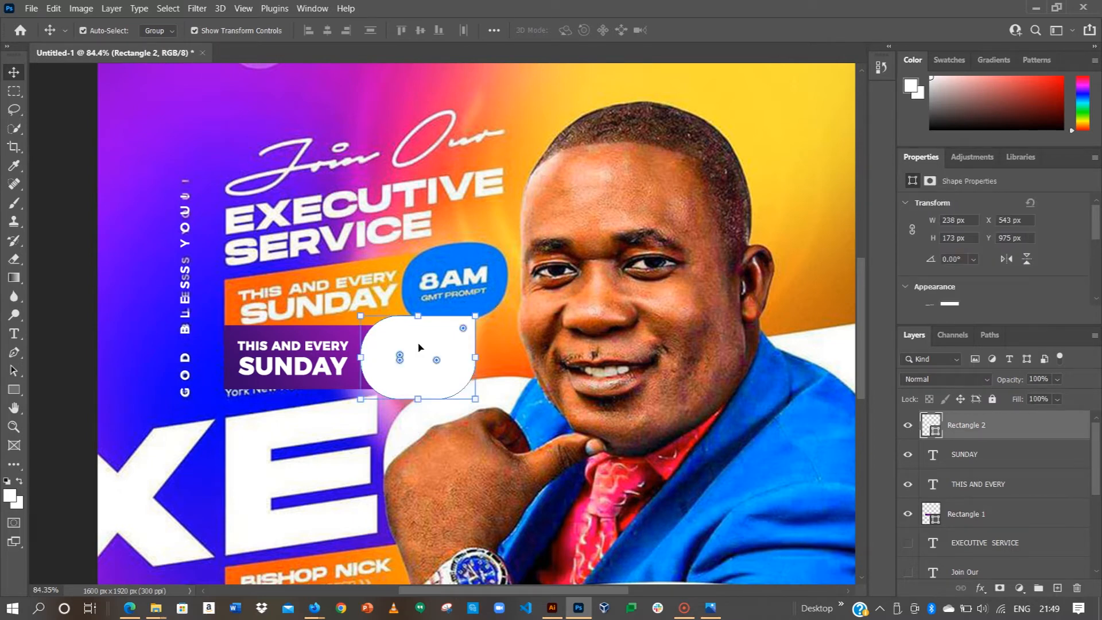
{"action": "left_click_drag", "start_coordinate": [399, 363], "coordinate": [399, 362]}
{"action": "left_click", "coordinate": [399, 360]}
{"action": "left_click_drag", "start_coordinate": [400, 360], "coordinate": [328, 396]}
{"action": "left_click", "coordinate": [551, 335]}
{"action": "left_click", "coordinate": [412, 354]}
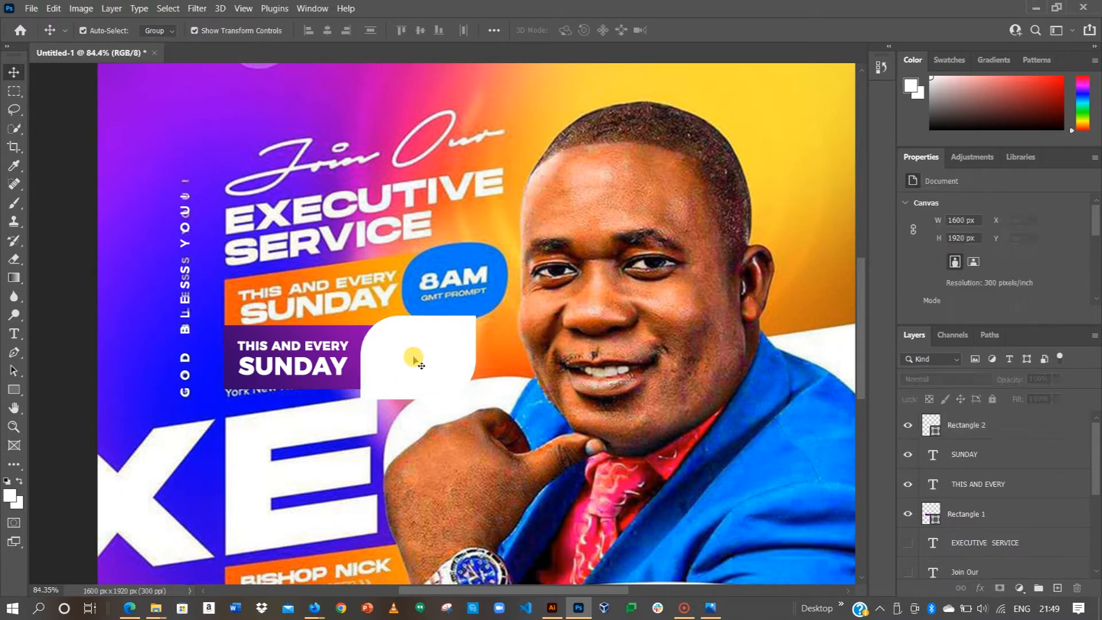
{"action": "key", "text": "ctrl+z"}
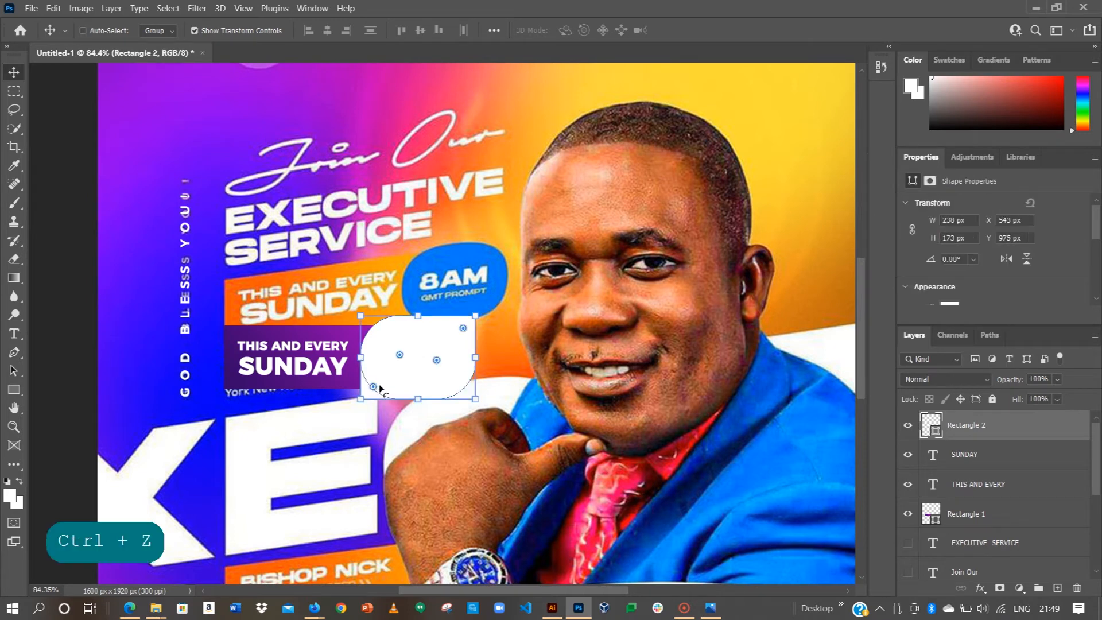
Step: Change the badge's fill from white to pink
{"action": "left_click", "coordinate": [60, 109]}
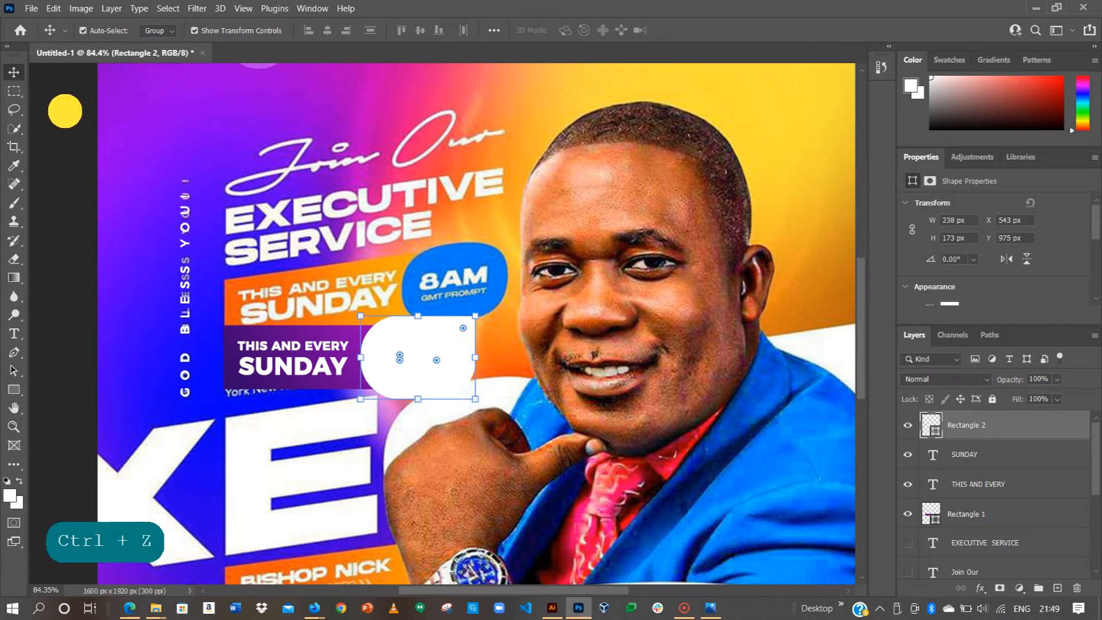
{"action": "left_click", "coordinate": [425, 335]}
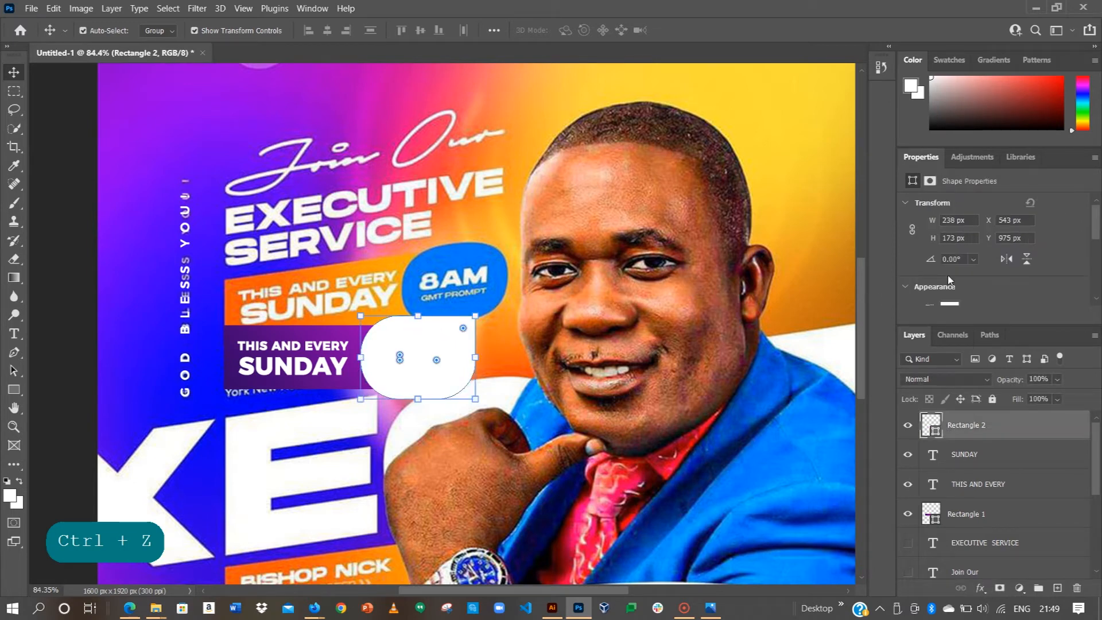
{"action": "scroll", "coordinate": [953, 275], "scroll_direction": "down", "scroll_amount": 1}
{"action": "left_click", "coordinate": [949, 285]}
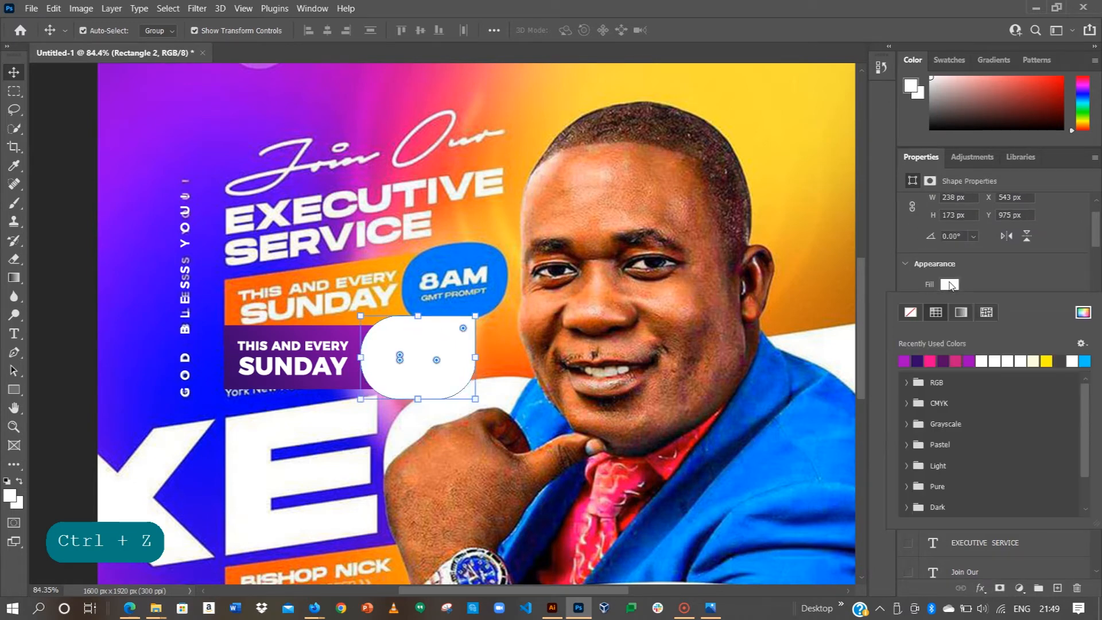
{"action": "left_click", "coordinate": [931, 360]}
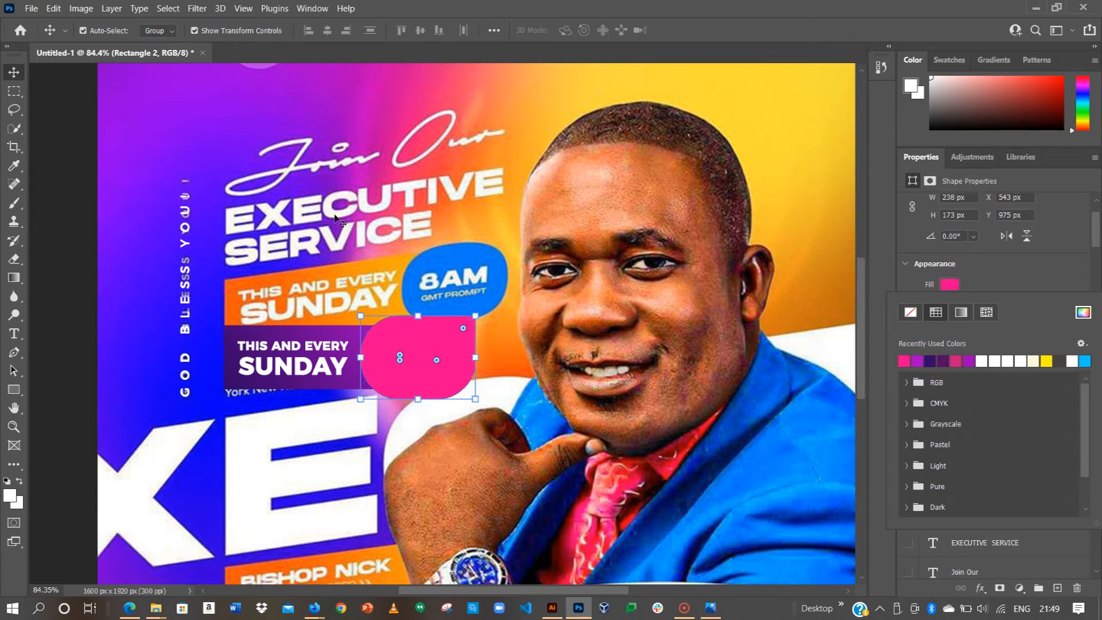
{"action": "left_click", "coordinate": [79, 85]}
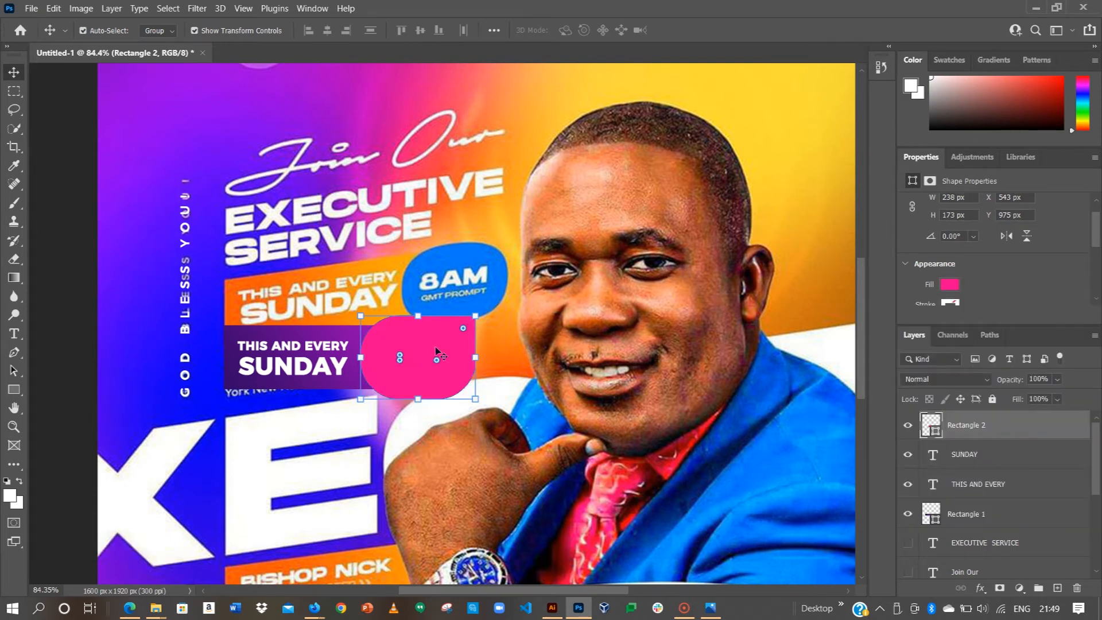
{"action": "scroll", "coordinate": [435, 340], "scroll_direction": "down", "scroll_amount": 1}
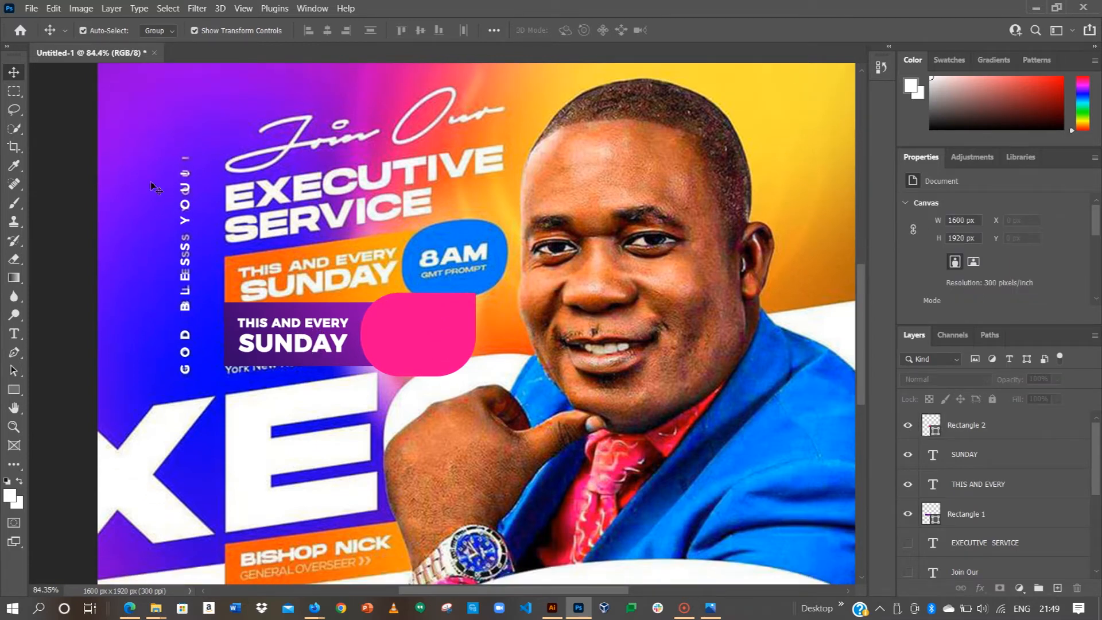
Step: Add a white '8AM' text layer, trying sizes of 12 pt and 18 pt
{"action": "key", "text": "t"}
{"action": "left_click", "coordinate": [605, 169]}
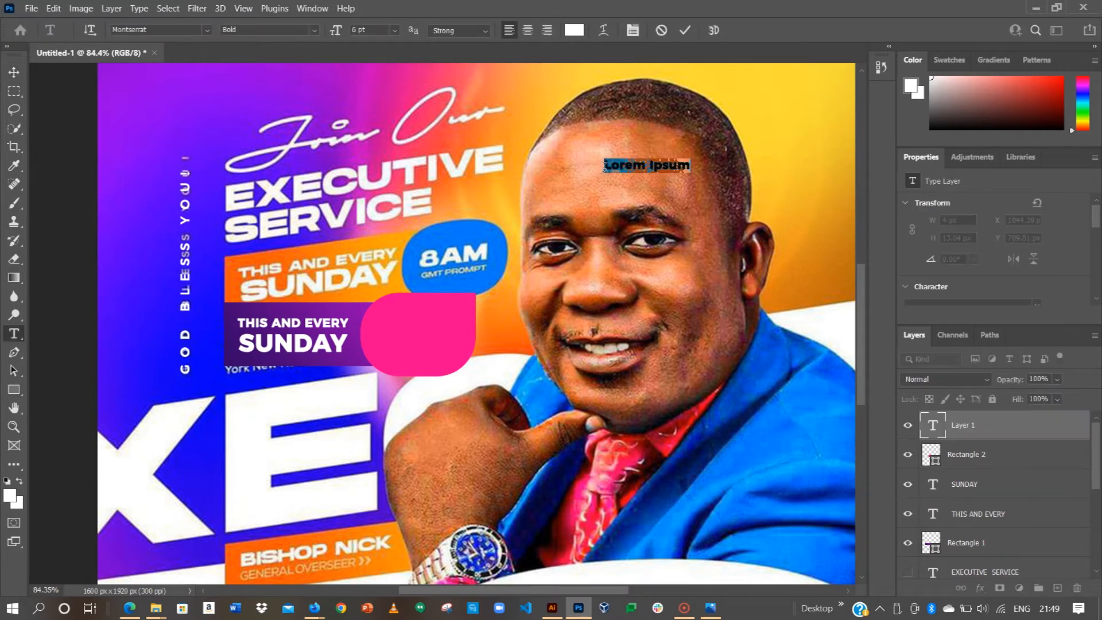
{"action": "type", "text": "8AM"}
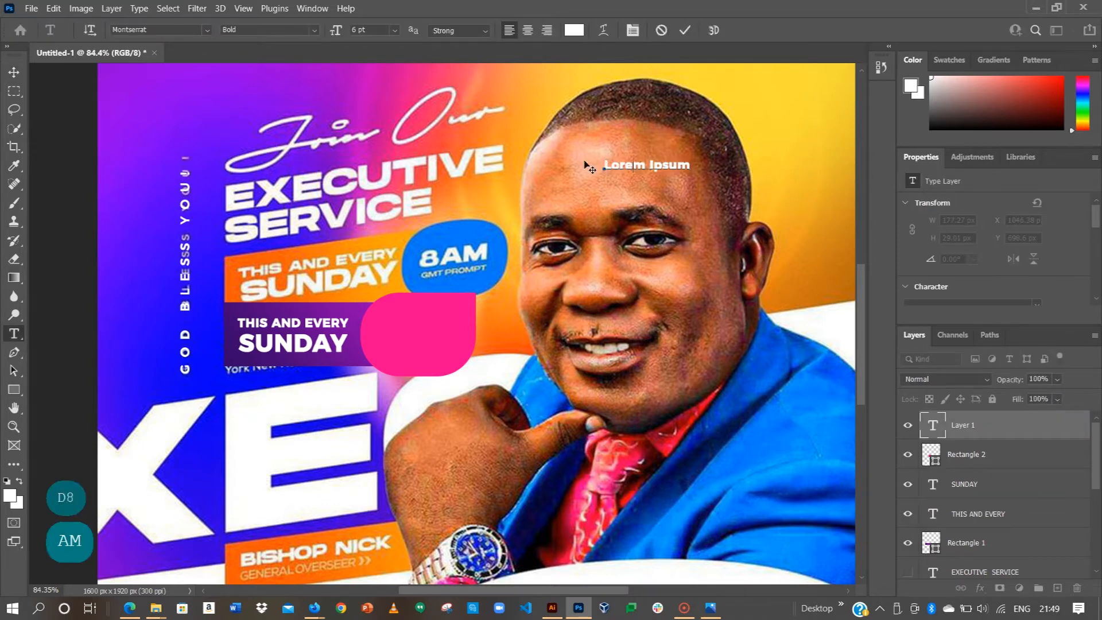
{"action": "left_click", "coordinate": [1004, 276]}
{"action": "scroll", "coordinate": [993, 263], "scroll_direction": "down", "scroll_amount": 4}
{"action": "left_click", "coordinate": [958, 229]}
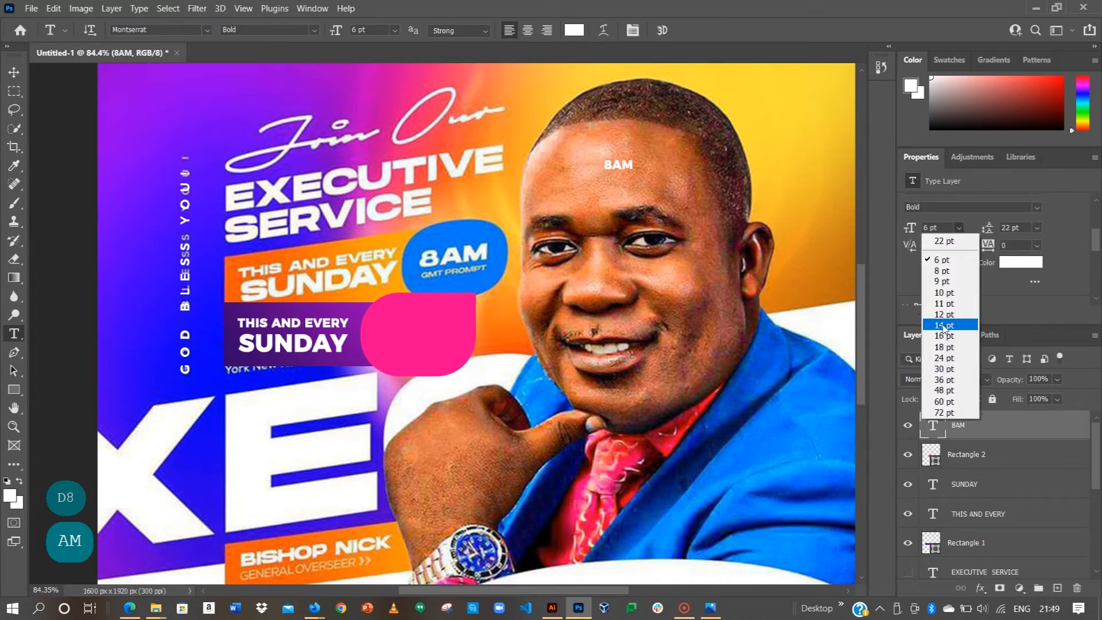
{"action": "left_click", "coordinate": [943, 315]}
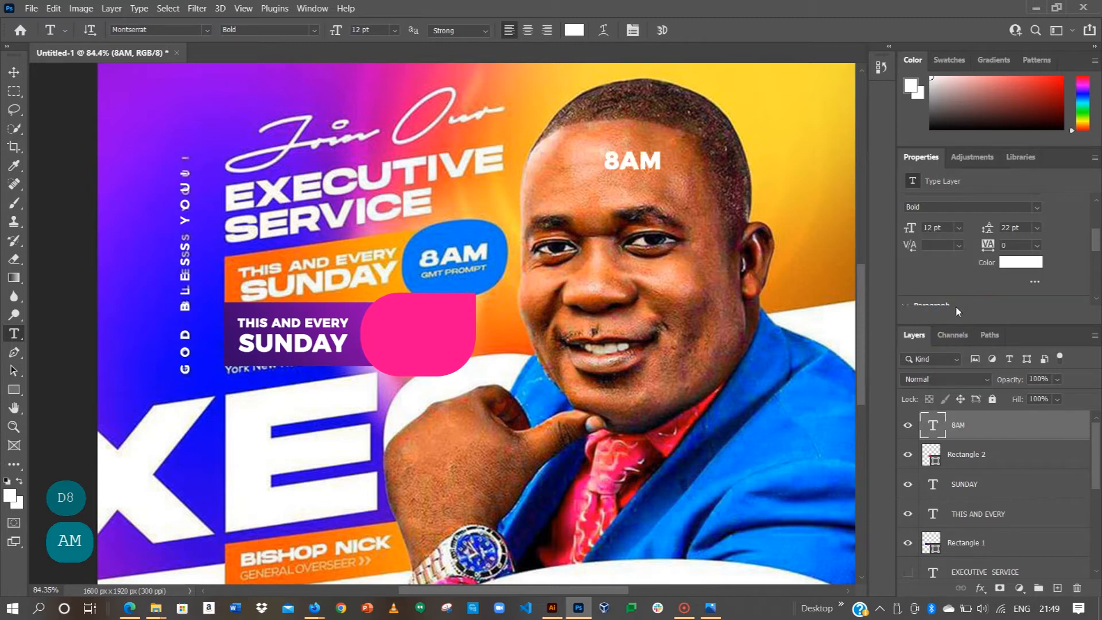
{"action": "left_click", "coordinate": [958, 228]}
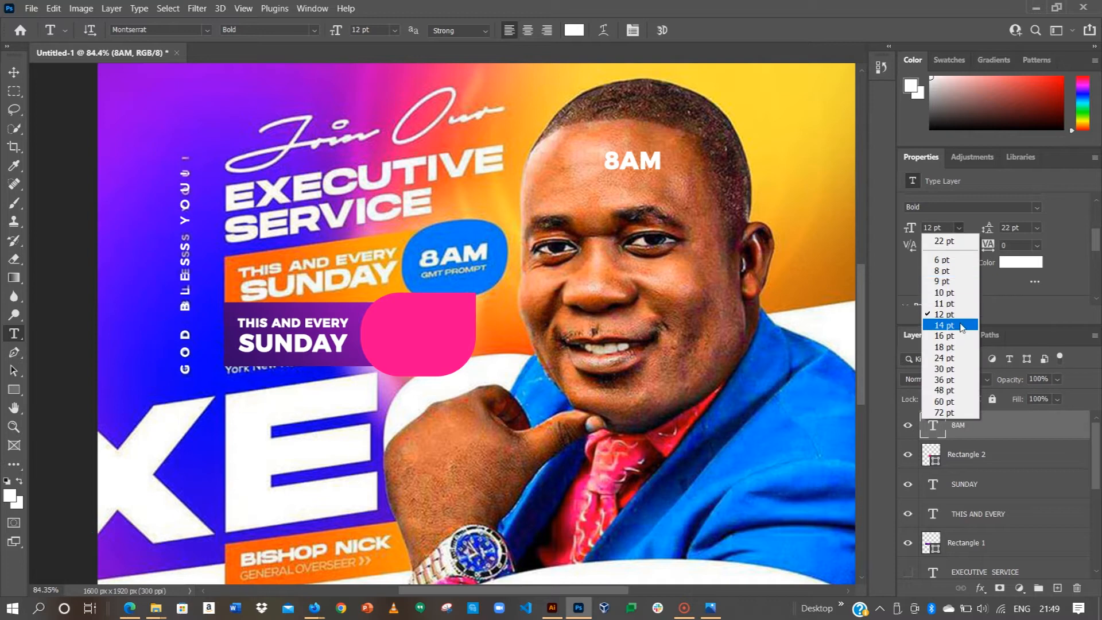
{"action": "left_click", "coordinate": [944, 347]}
Step: Move 8AM onto the pink badge, set it to 14 pt, and centre it
{"action": "left_click", "coordinate": [14, 72]}
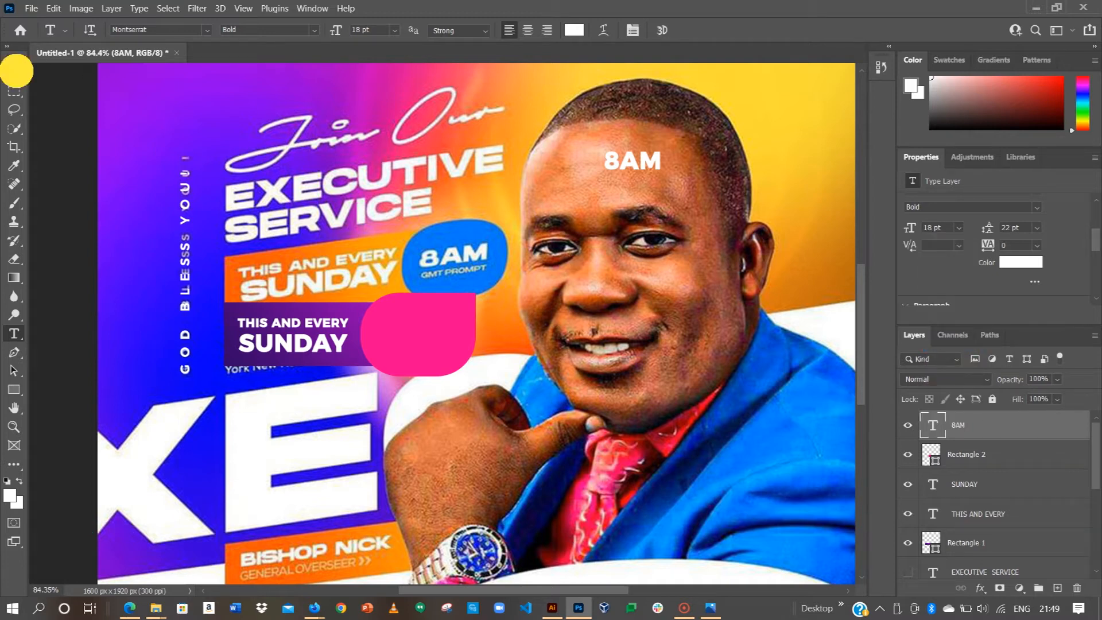
{"action": "left_click_drag", "start_coordinate": [614, 163], "coordinate": [422, 324]}
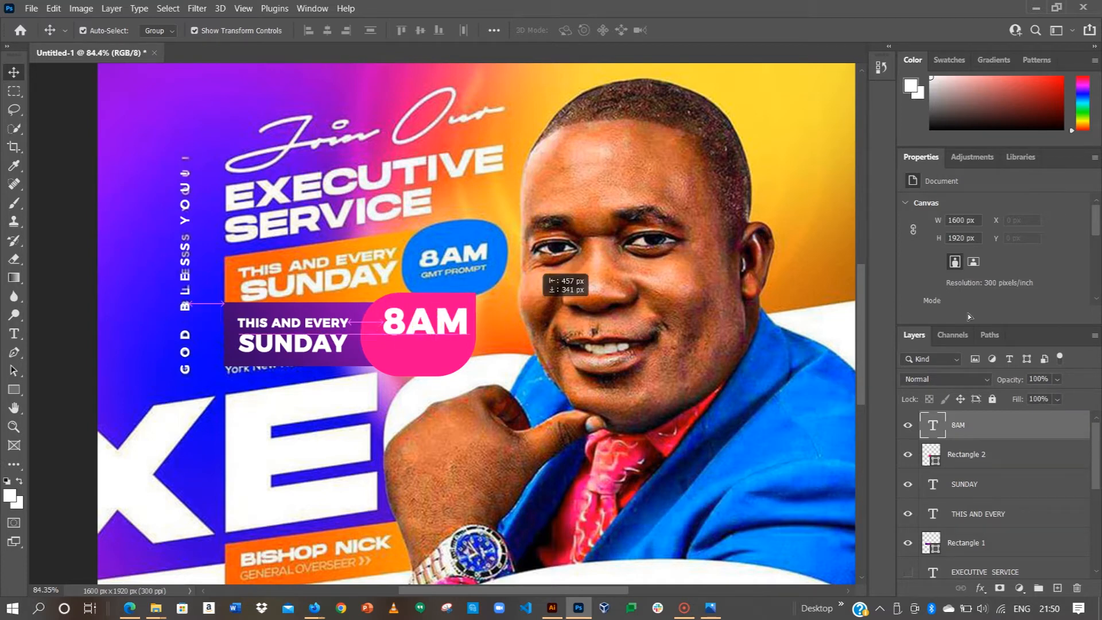
{"action": "left_click", "coordinate": [958, 284]}
{"action": "left_click", "coordinate": [944, 382]}
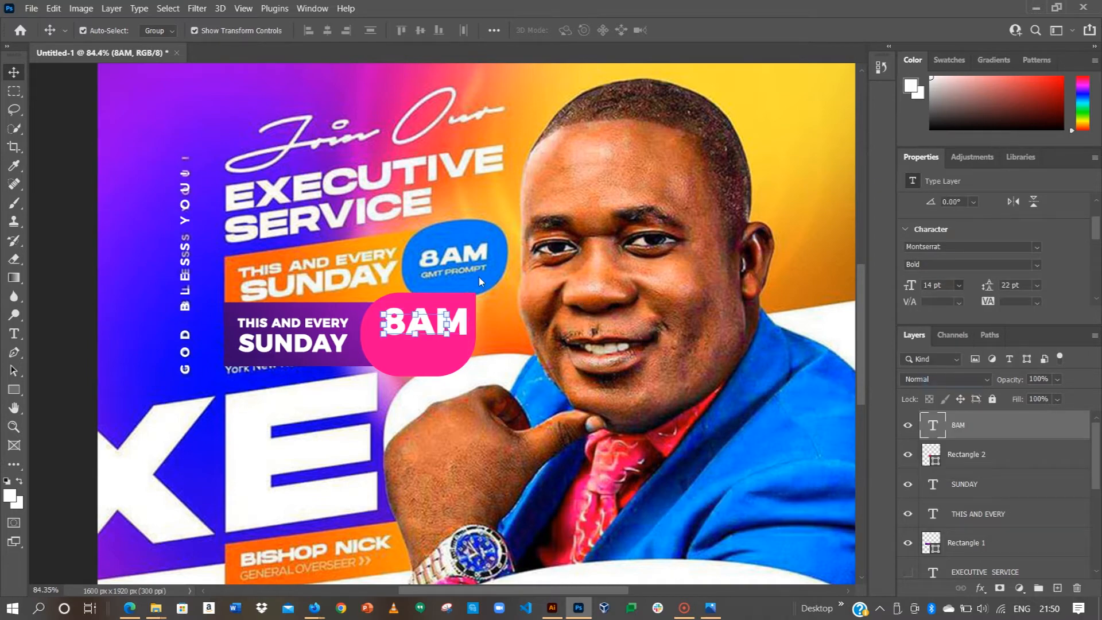
{"action": "scroll", "coordinate": [431, 327], "scroll_direction": "up", "scroll_amount": 3}
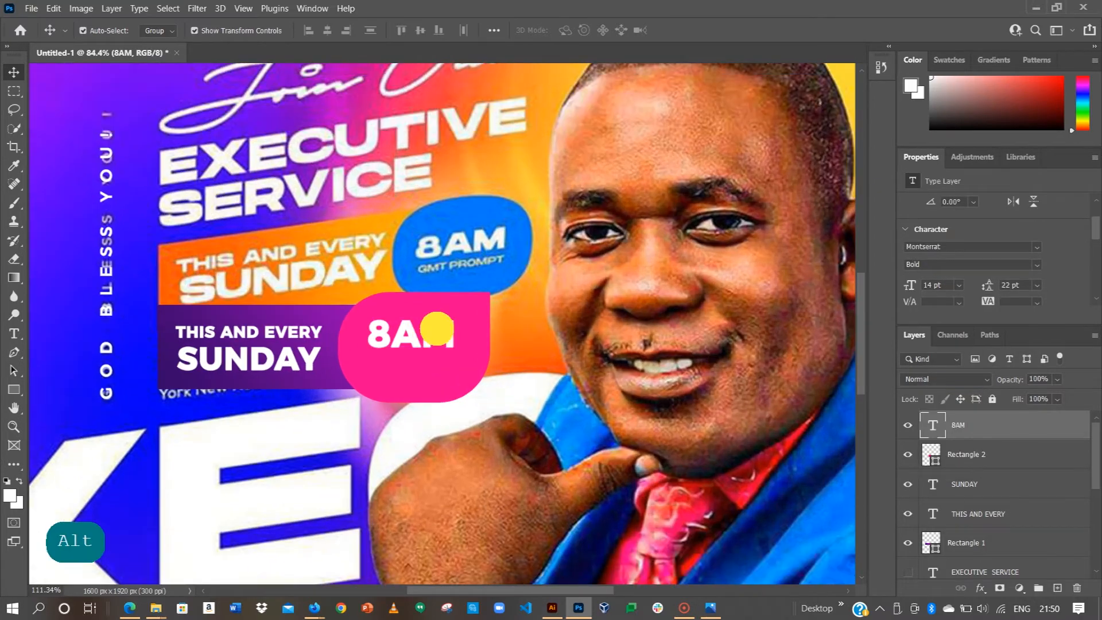
{"action": "left_click_drag", "start_coordinate": [437, 329], "coordinate": [441, 324]}
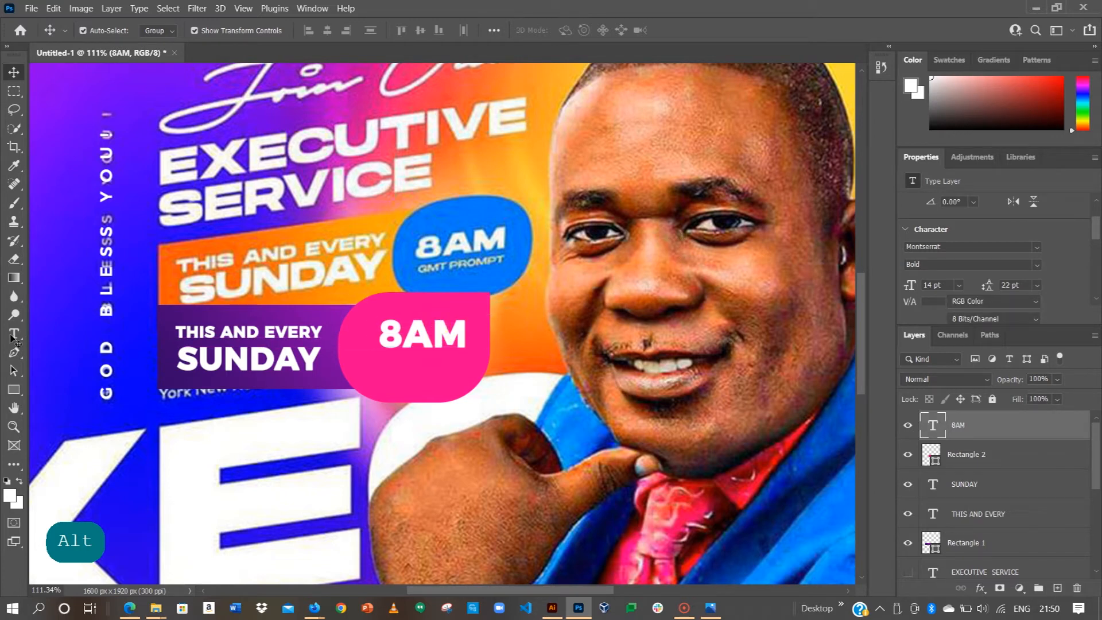
{"action": "key", "text": "t"}
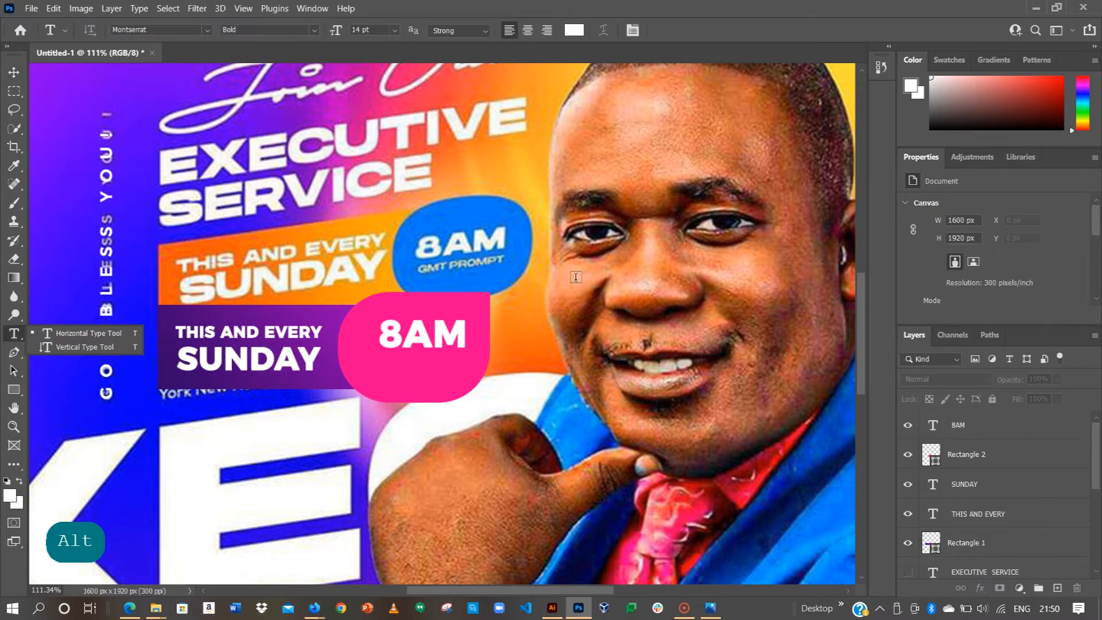
Step: Type 'GMT PROMPT' as a new text layer
{"action": "left_click", "coordinate": [572, 207]}
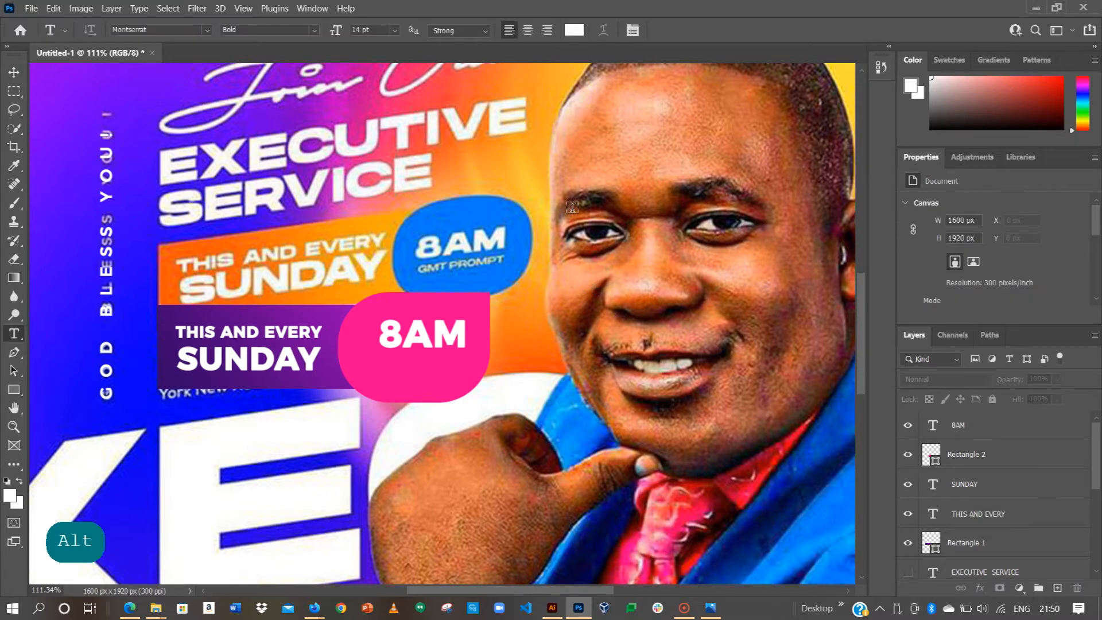
{"action": "left_click", "coordinate": [572, 207]}
{"action": "type", "text": "GMT PROM"}
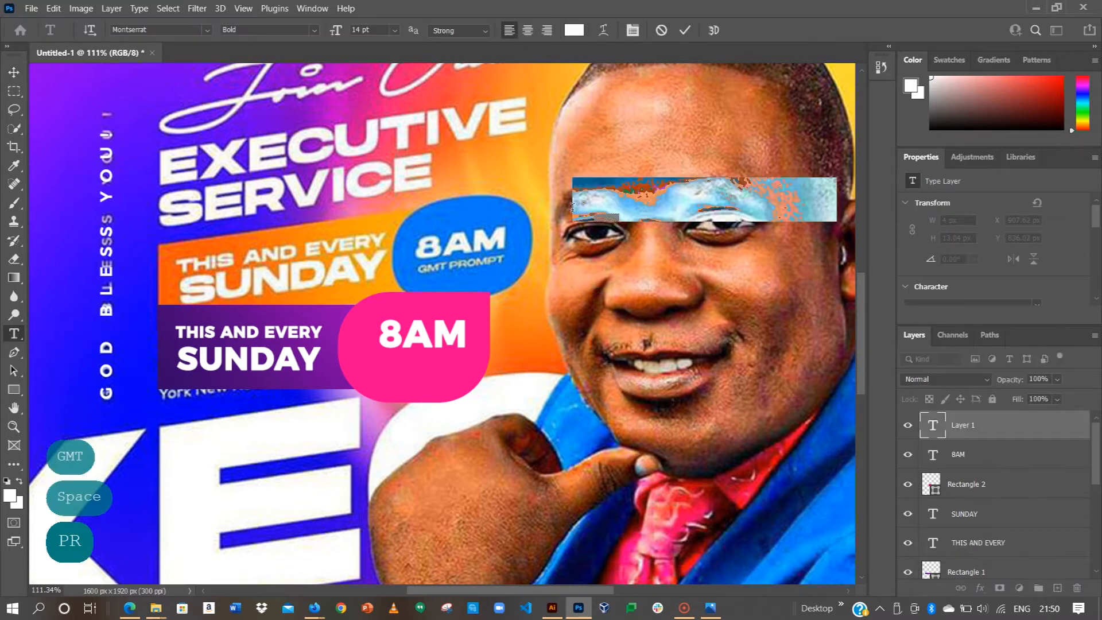
{"action": "type", "text": "PT"}
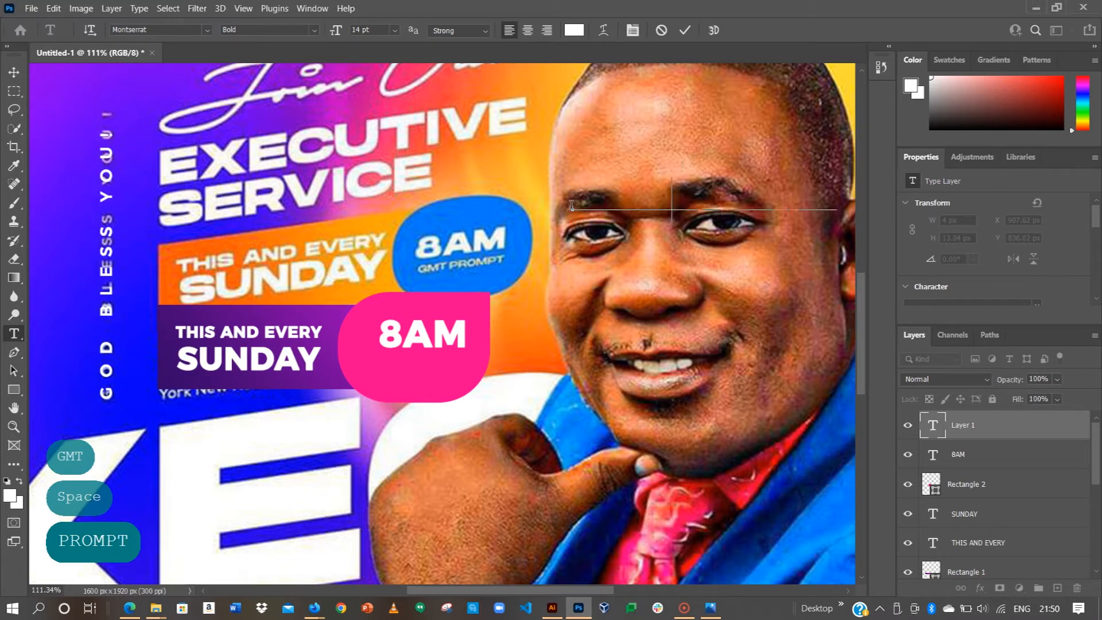
{"action": "left_click", "coordinate": [685, 30]}
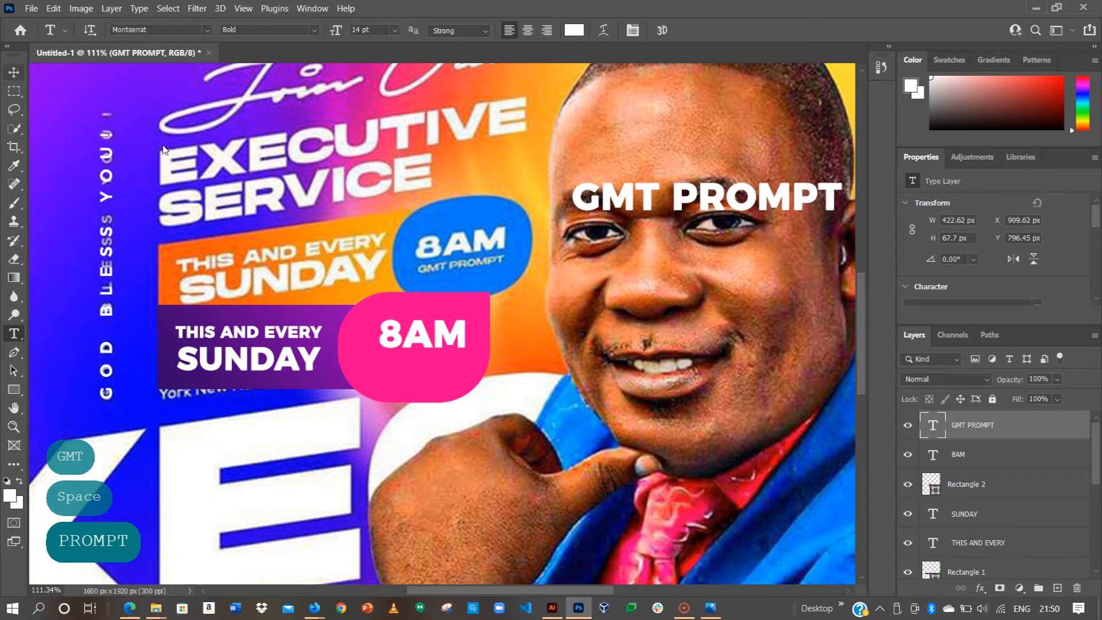
{"action": "key", "text": "v"}
Step: Shrink GMT PROMPT to 6 pt, passing through 8 pt
{"action": "scroll", "coordinate": [988, 266], "scroll_direction": "down", "scroll_amount": 2}
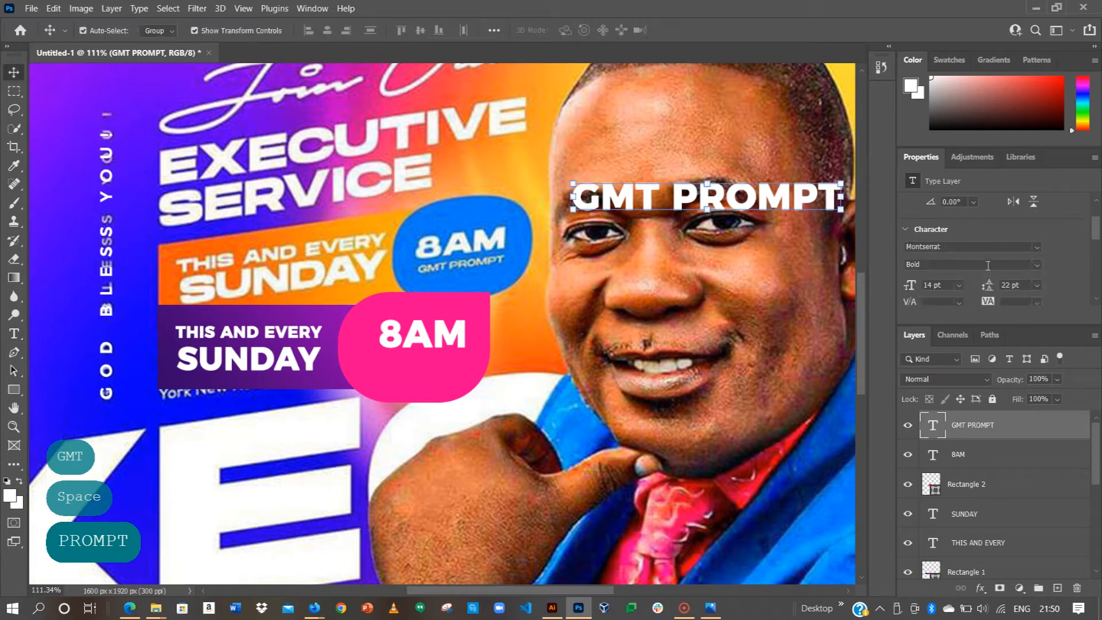
{"action": "left_click", "coordinate": [957, 285]}
{"action": "left_click", "coordinate": [941, 333]}
{"action": "left_click", "coordinate": [957, 284]}
{"action": "left_click", "coordinate": [957, 286]}
{"action": "left_click", "coordinate": [958, 285]}
{"action": "left_click", "coordinate": [941, 317]}
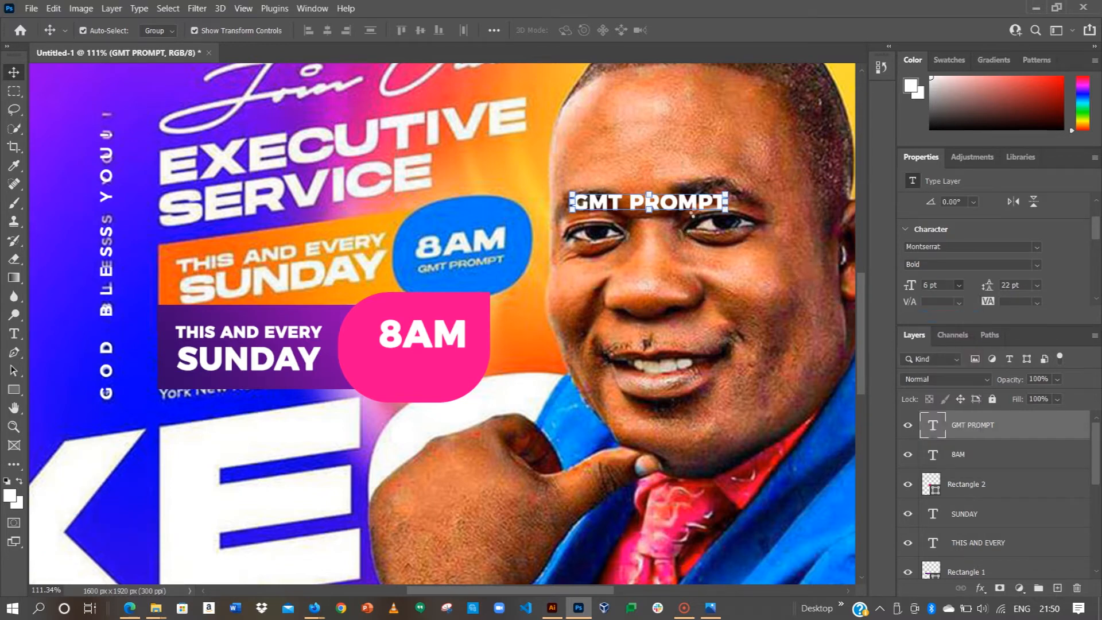
Step: Place GMT PROMPT under 8AM in the badge and marquee-select the bar and badge layers
{"action": "left_click_drag", "start_coordinate": [677, 209], "coordinate": [440, 332]}
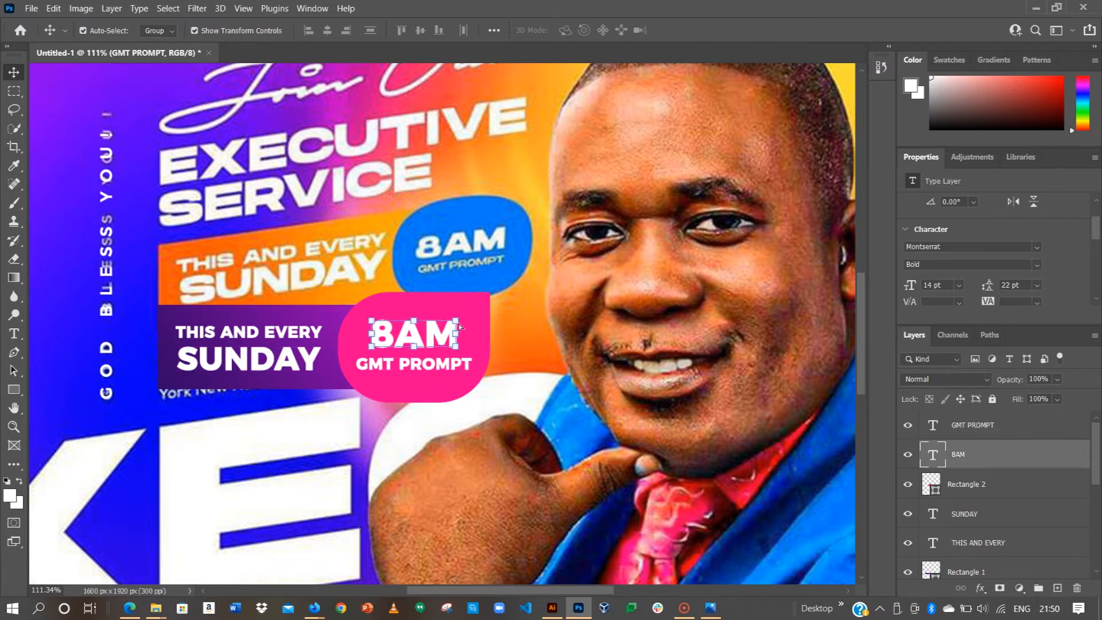
{"action": "scroll", "coordinate": [459, 323], "scroll_direction": "down", "scroll_amount": 1}
{"action": "left_click_drag", "start_coordinate": [166, 308], "coordinate": [521, 402]}
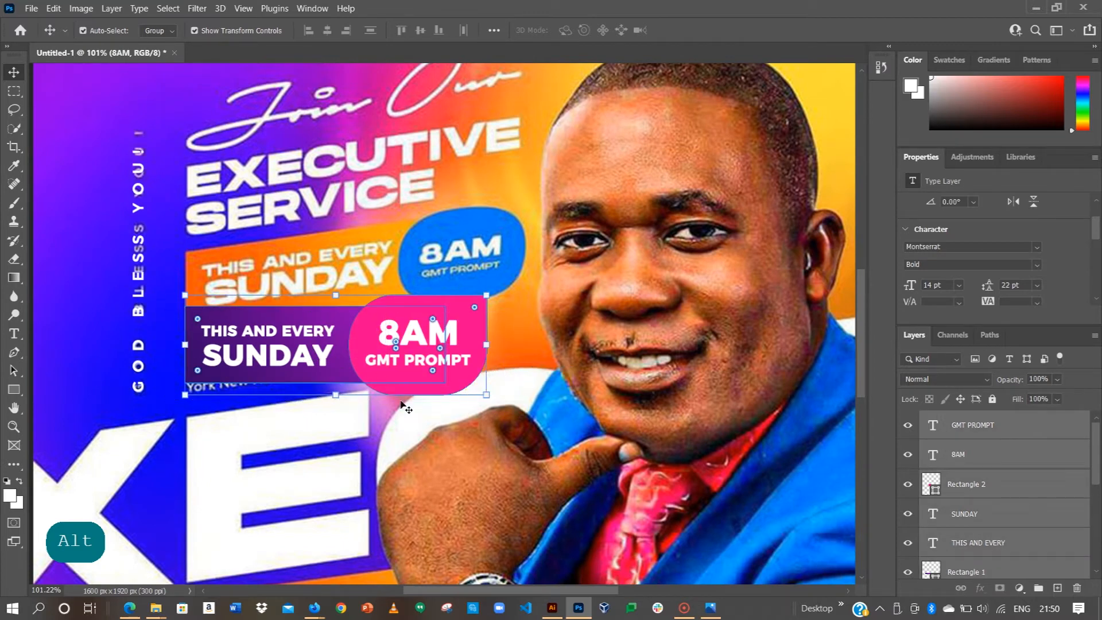
Step: Group the purple bar and pink badge layers as 'Date and Time' and move the group straight up above the address text
{"action": "key", "text": "ctrl+g"}
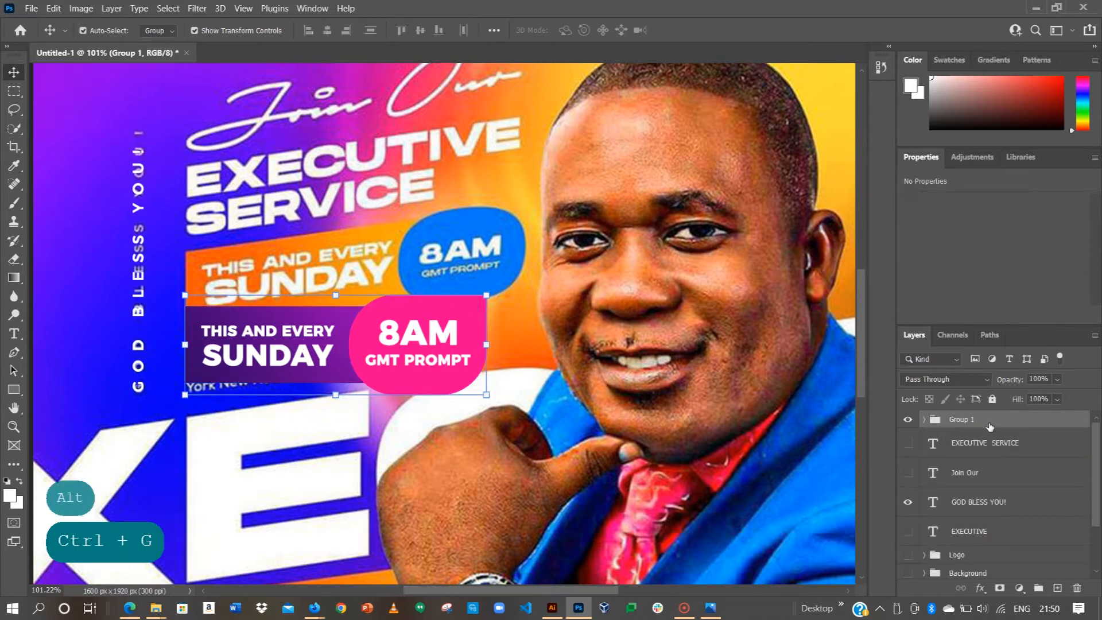
{"action": "left_click", "coordinate": [968, 424]}
{"action": "double_click", "coordinate": [965, 421]}
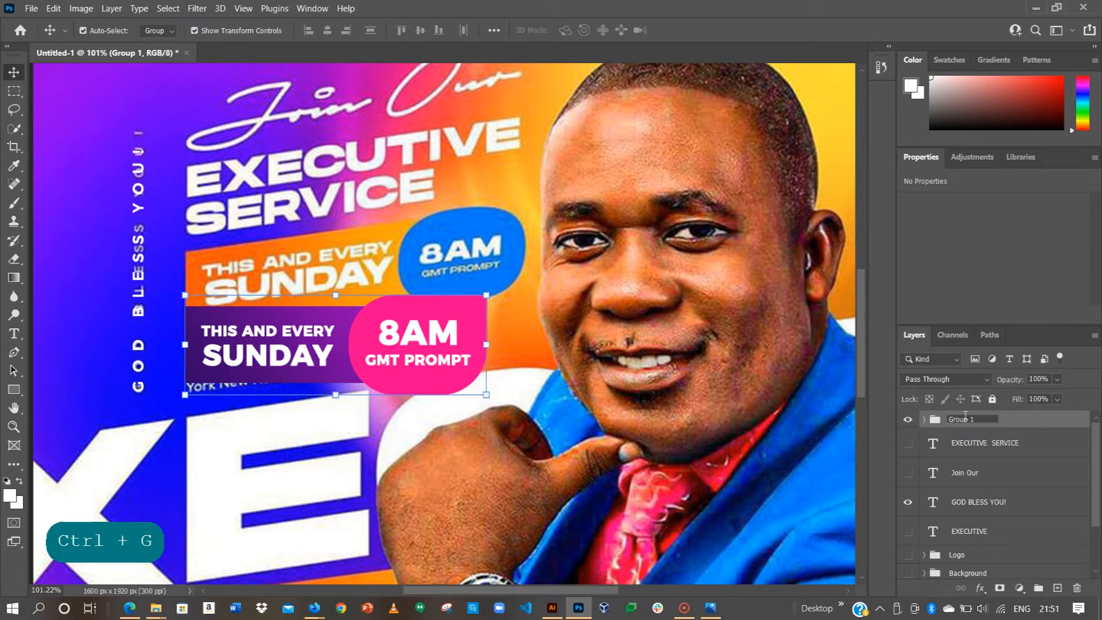
{"action": "key", "text": "ctrl+a"}
{"action": "type", "text": "Date and Time"}
{"action": "key", "text": "Return"}
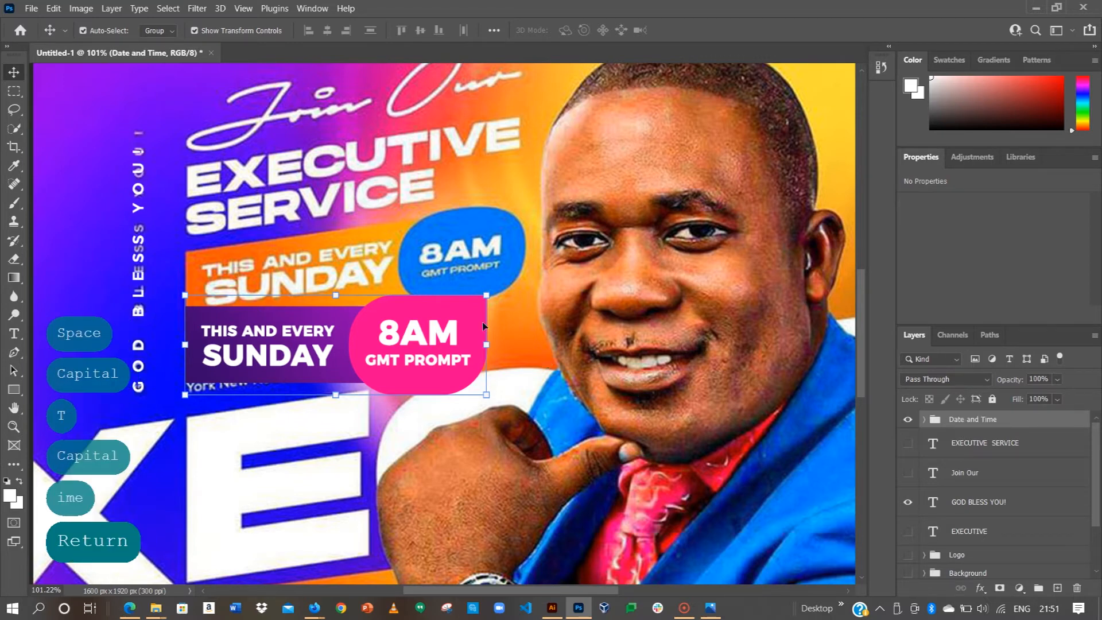
{"action": "left_click_drag", "start_coordinate": [316, 357], "coordinate": [323, 298]}
{"action": "key", "text": "shift"}
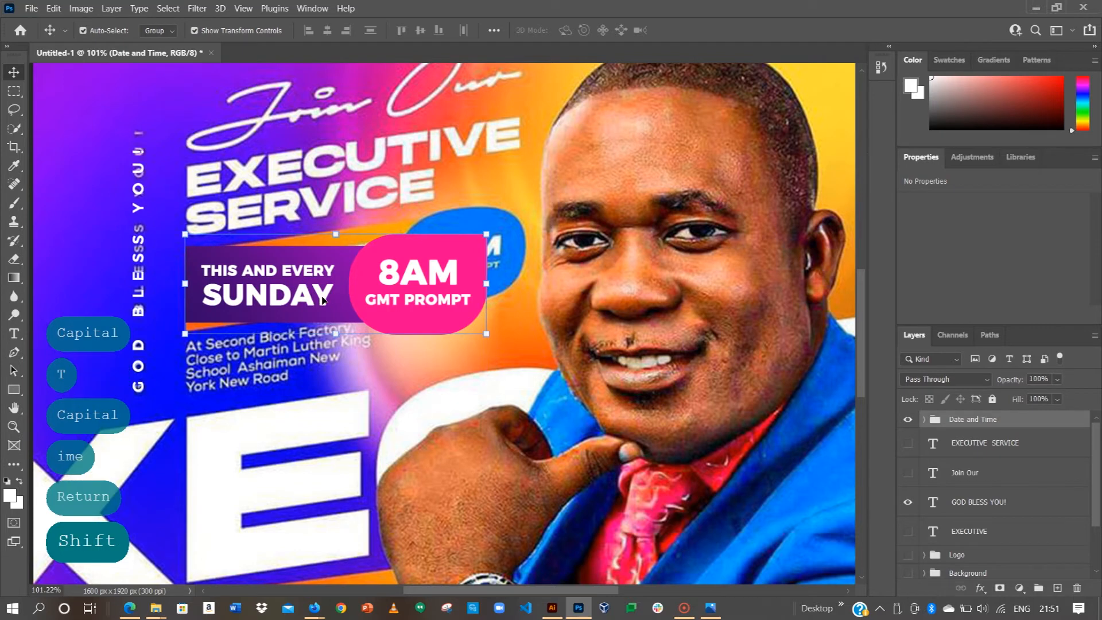
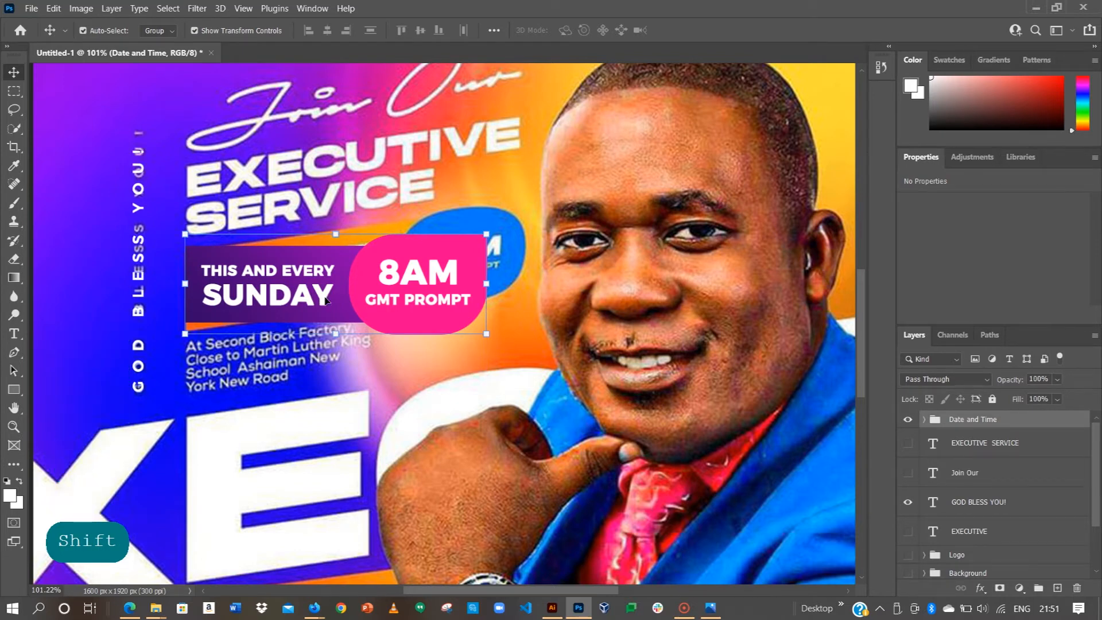
Step: Nudge the Date and Time group down two steps, then deselect it
{"action": "key", "text": "Down"}
{"action": "key", "text": "Down"}
{"action": "key", "text": "Down"}
{"action": "key", "text": "Down"}
{"action": "key", "text": "Down"}
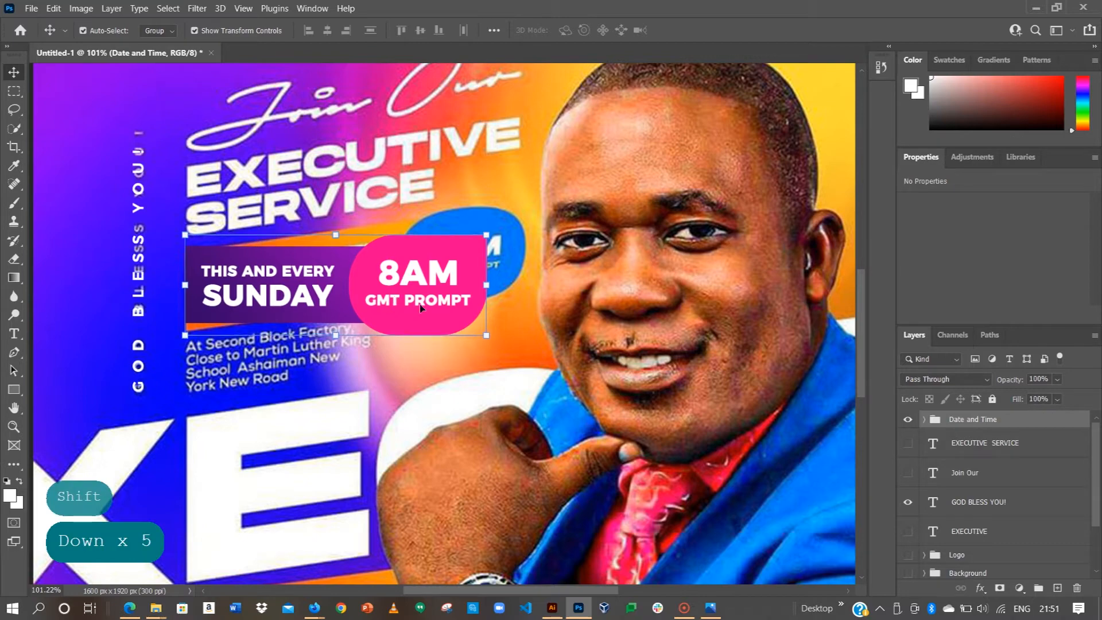
{"action": "key", "text": "Down"}
{"action": "key", "text": "Down"}
{"action": "key", "text": "Down"}
{"action": "key", "text": "Down"}
{"action": "key", "text": "Down"}
{"action": "key", "text": "Down"}
{"action": "key", "text": "Down"}
{"action": "key", "text": "Down"}
{"action": "key", "text": "Down"}
{"action": "key", "text": "Down"}
{"action": "key", "text": "Down"}
{"action": "key", "text": "Down"}
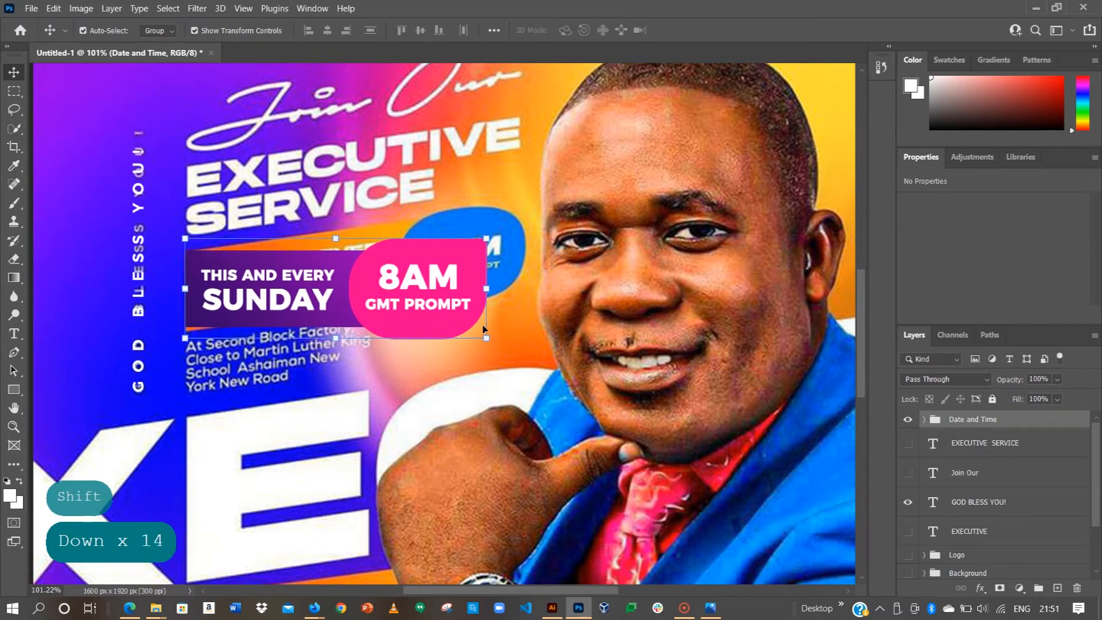
{"action": "left_click", "coordinate": [532, 263]}
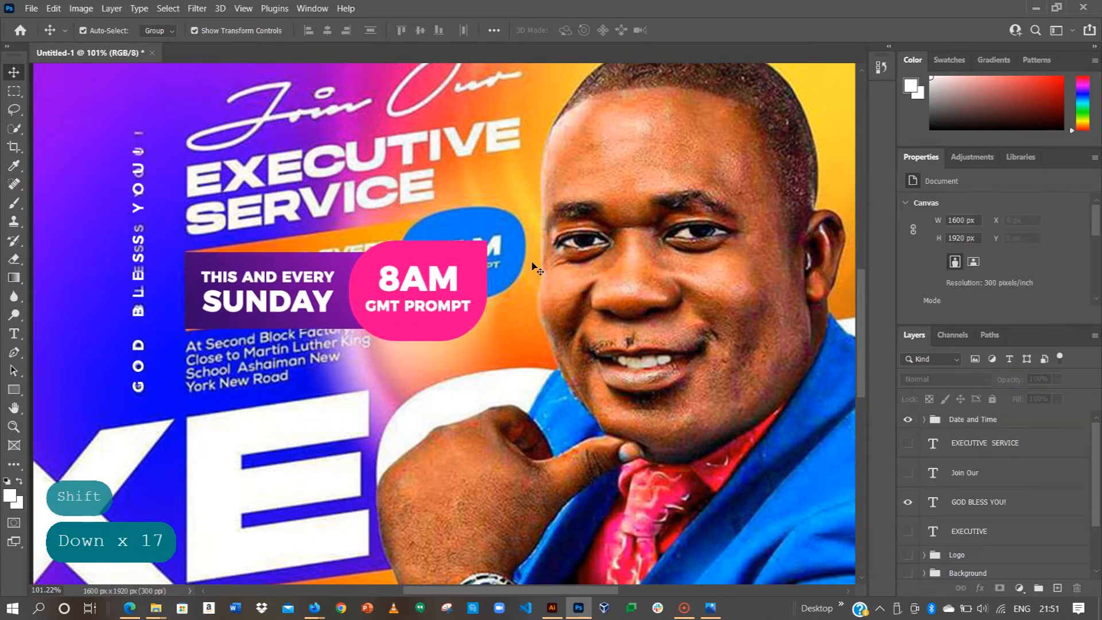
{"action": "scroll", "coordinate": [539, 276], "scroll_direction": "down", "scroll_amount": 2}
{"action": "scroll", "coordinate": [544, 273], "scroll_direction": "down", "scroll_amount": 2}
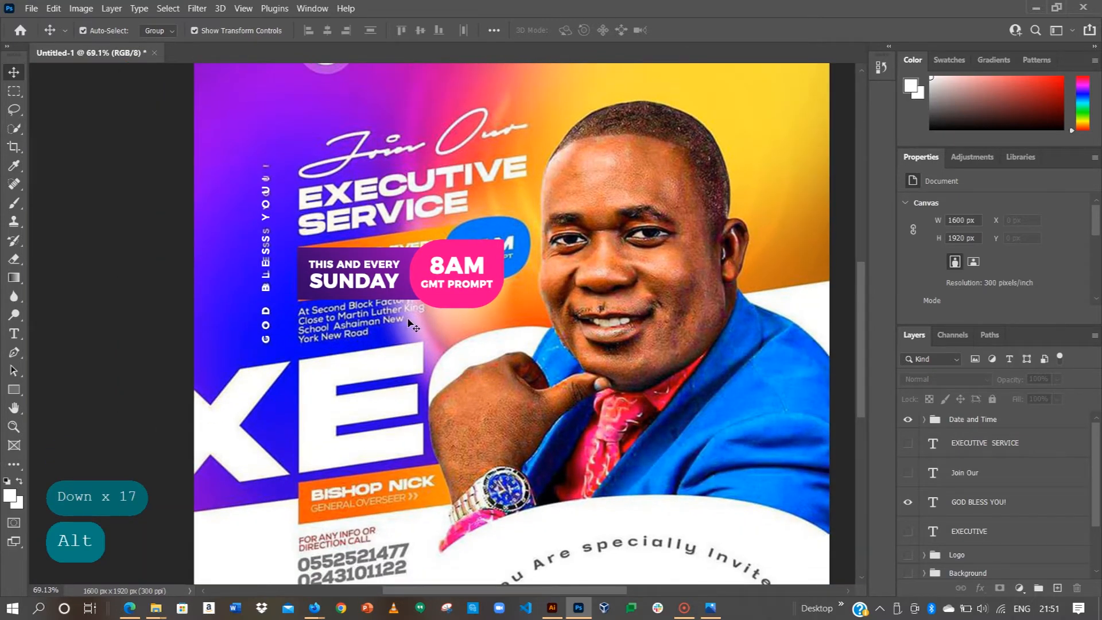
{"action": "scroll", "coordinate": [412, 325], "scroll_direction": "up", "scroll_amount": 3}
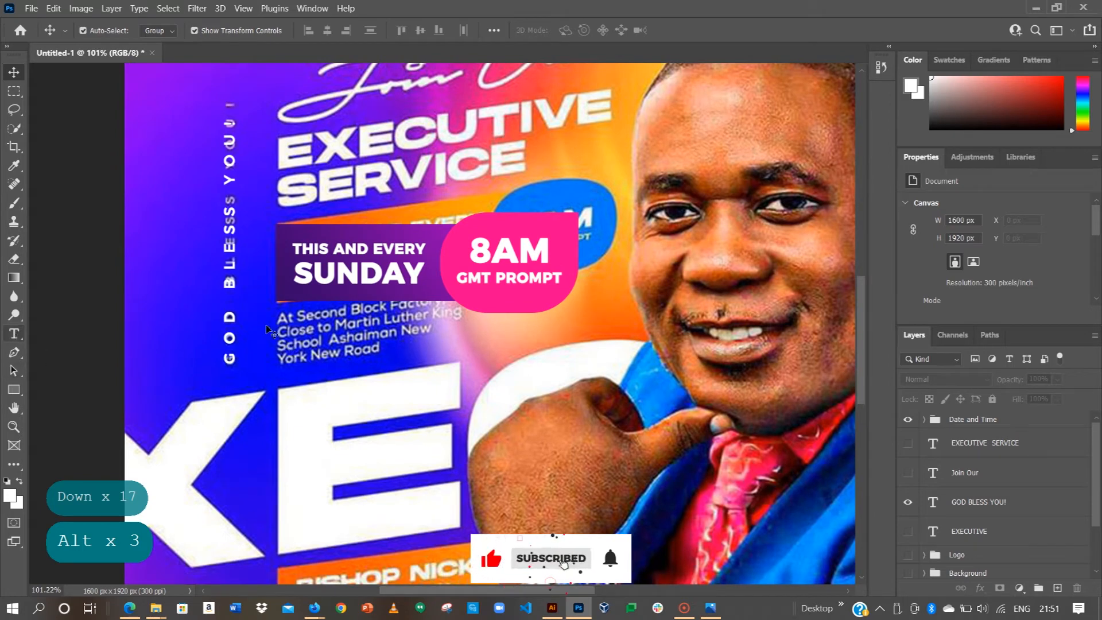
Step: Type a four-line venue address starting 'At Second Block Factory' on a new text layer
{"action": "left_click", "coordinate": [14, 333]}
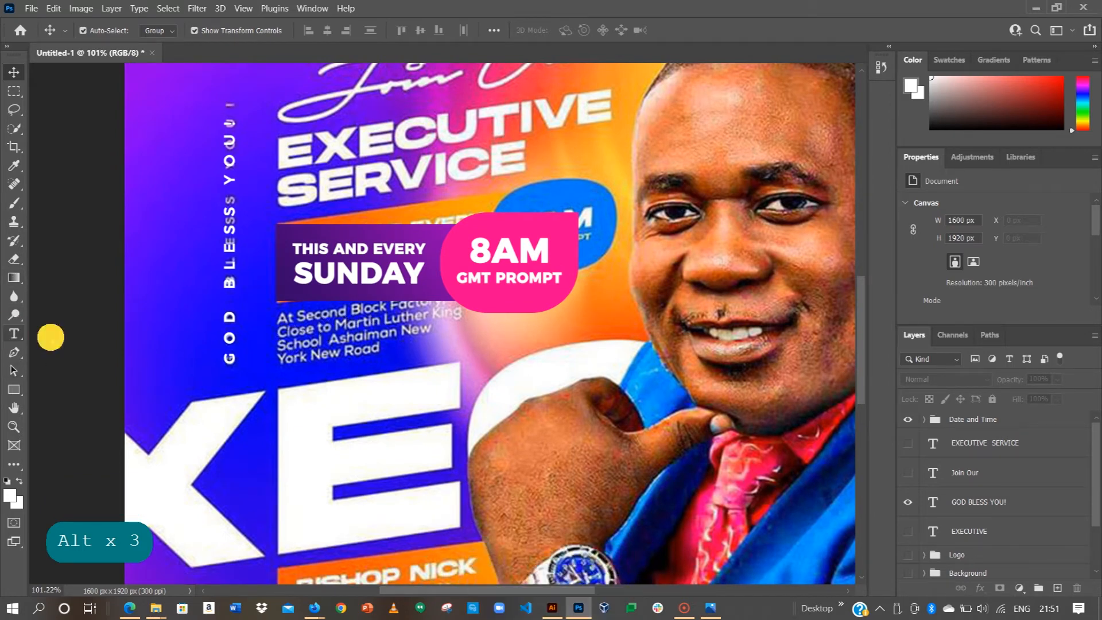
{"action": "left_click", "coordinate": [480, 352]}
{"action": "type", "text": "At "}
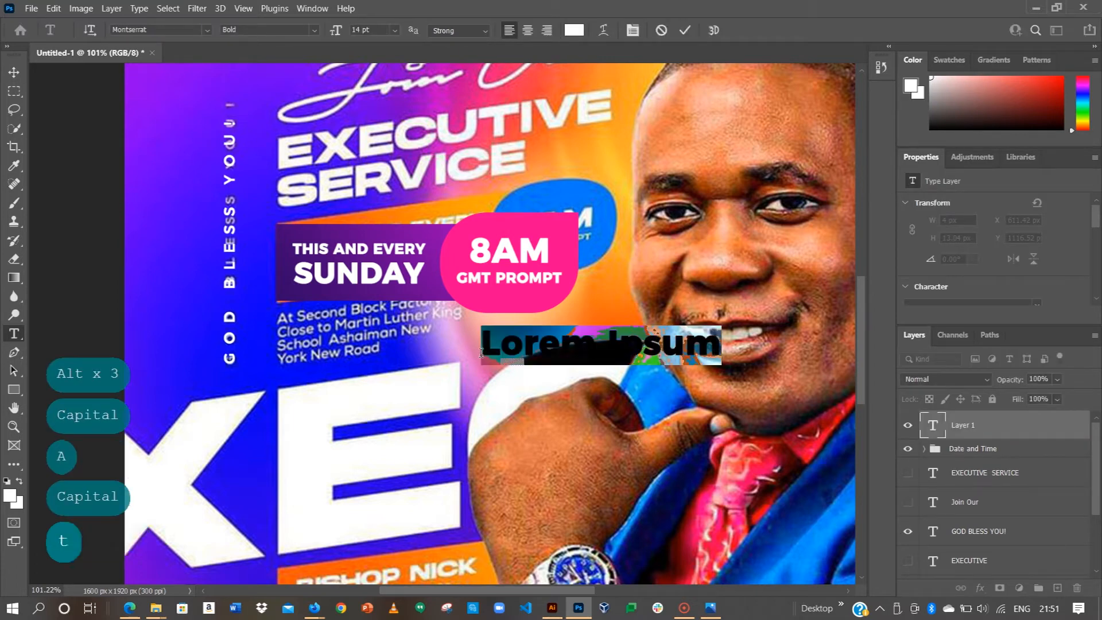
{"action": "type", "text": "Second "}
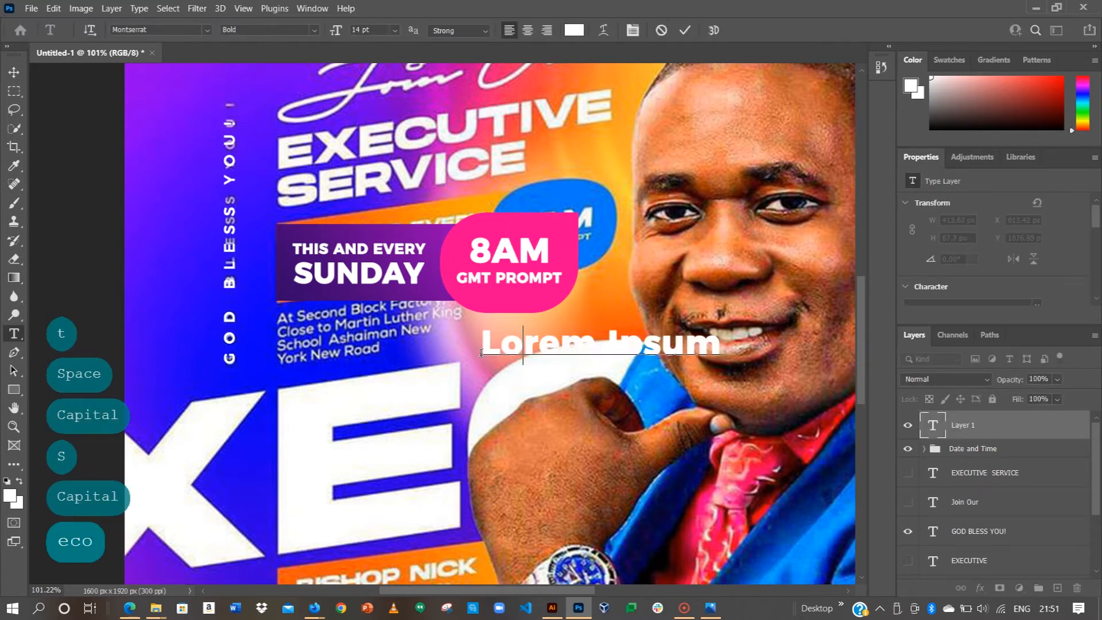
{"action": "type", "text": "Block Fac"}
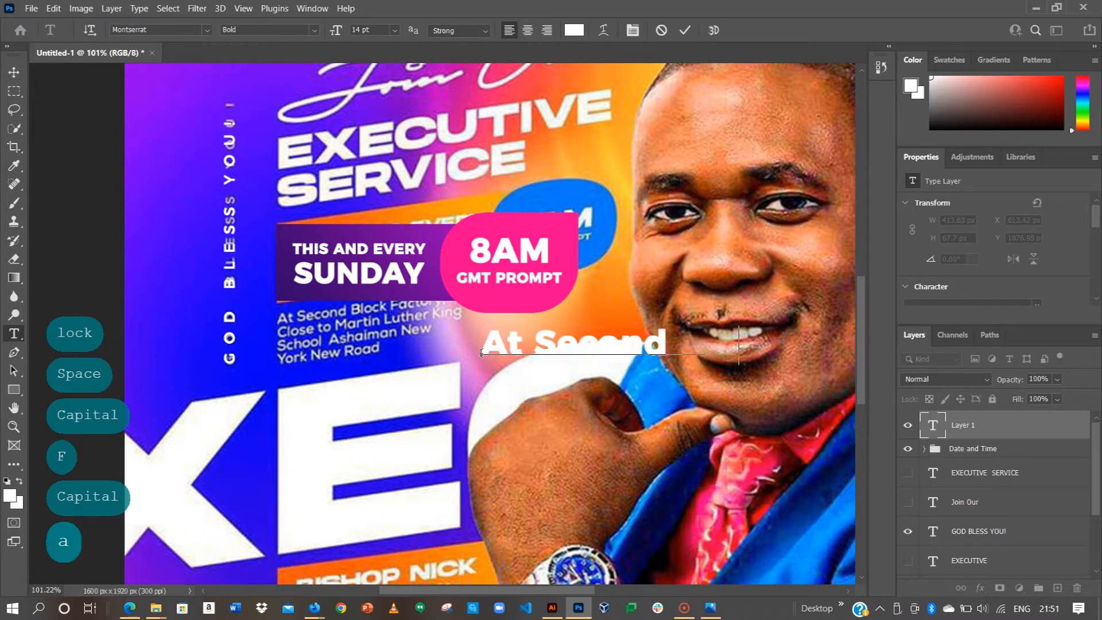
{"action": "type", "text": "tory"}
{"action": "key", "text": "Return"}
{"action": "type", "text": "Clos"}
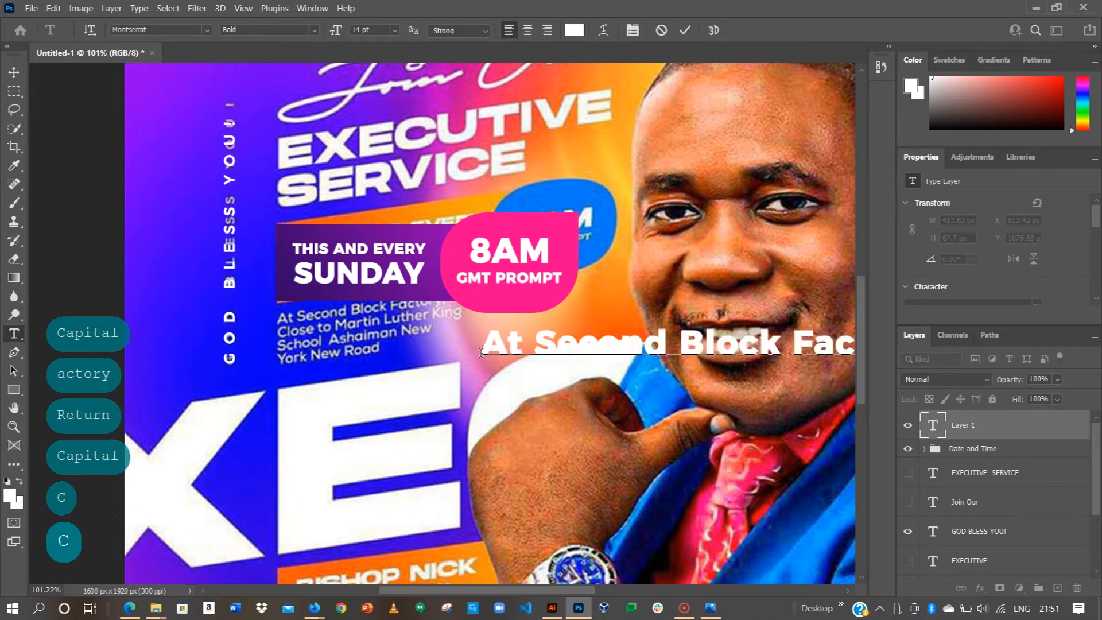
{"action": "type", "text": "e to Martin"}
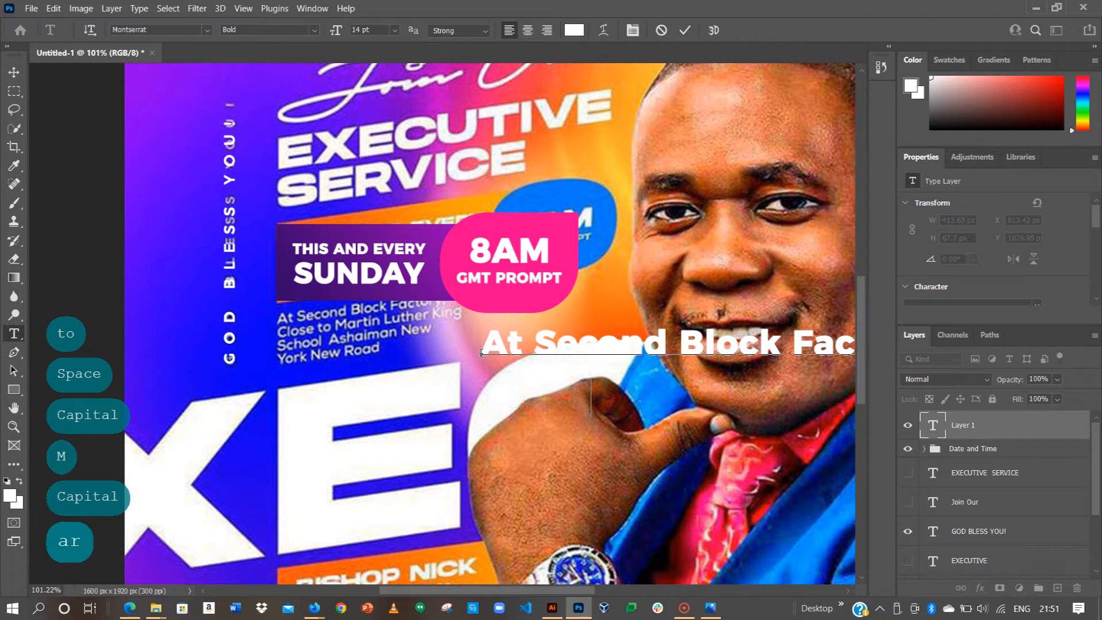
{"action": "type", "text": " Luther K"}
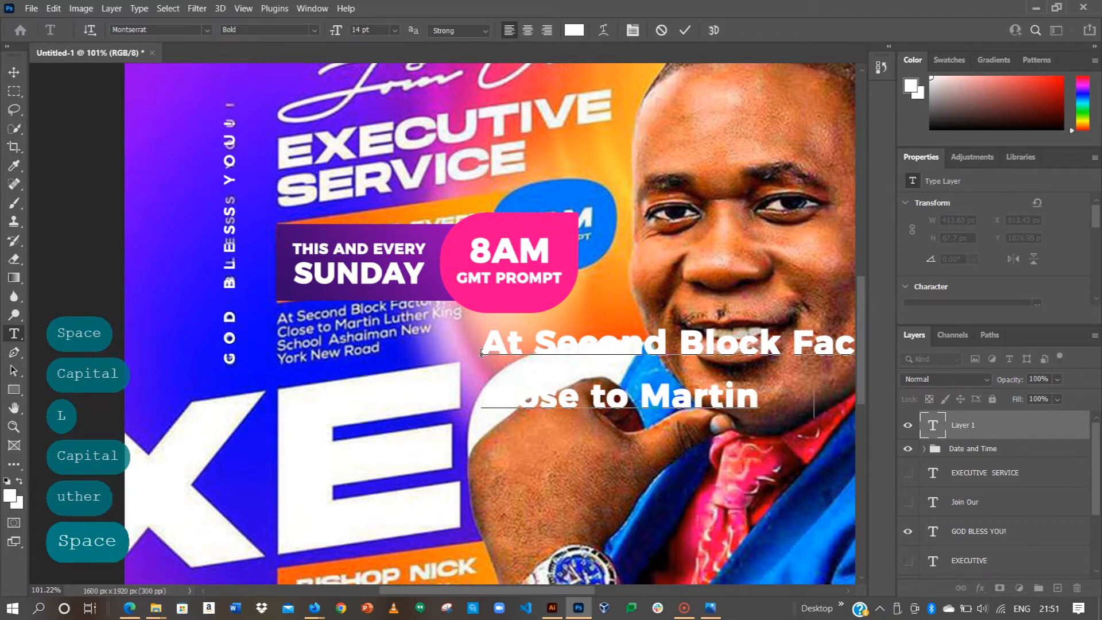
{"action": "type", "text": "ing"}
{"action": "key", "text": "Return"}
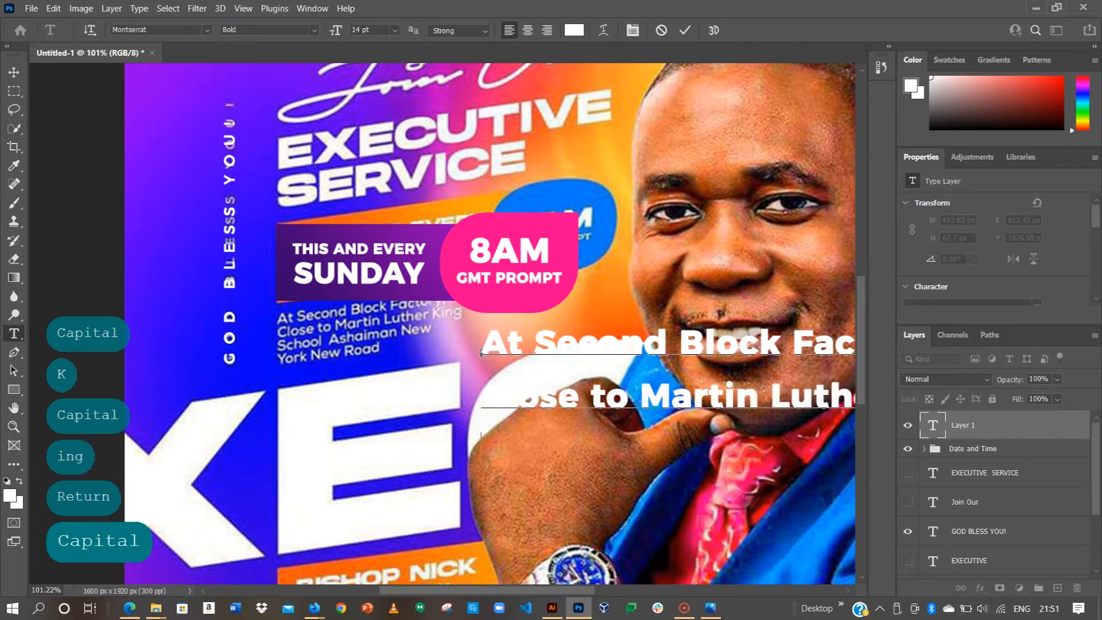
{"action": "type", "text": "School Ashsai"}
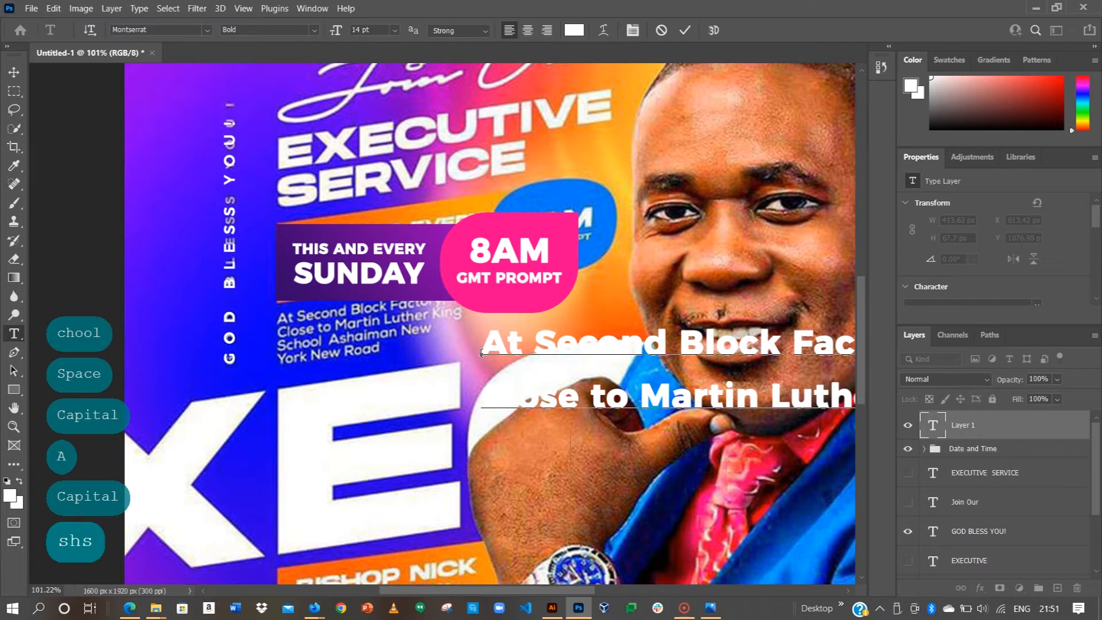
{"action": "type", "text": "man New"}
{"action": "key", "text": "Return"}
{"action": "type", "text": "Yoirk"}
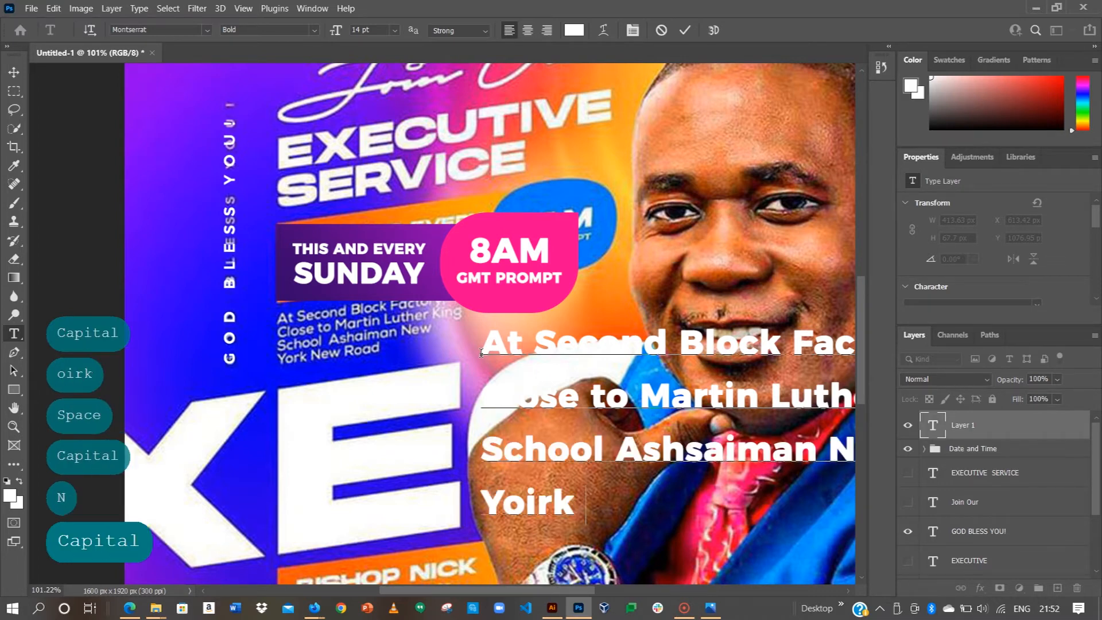
{"action": "type", "text": " New Road"}
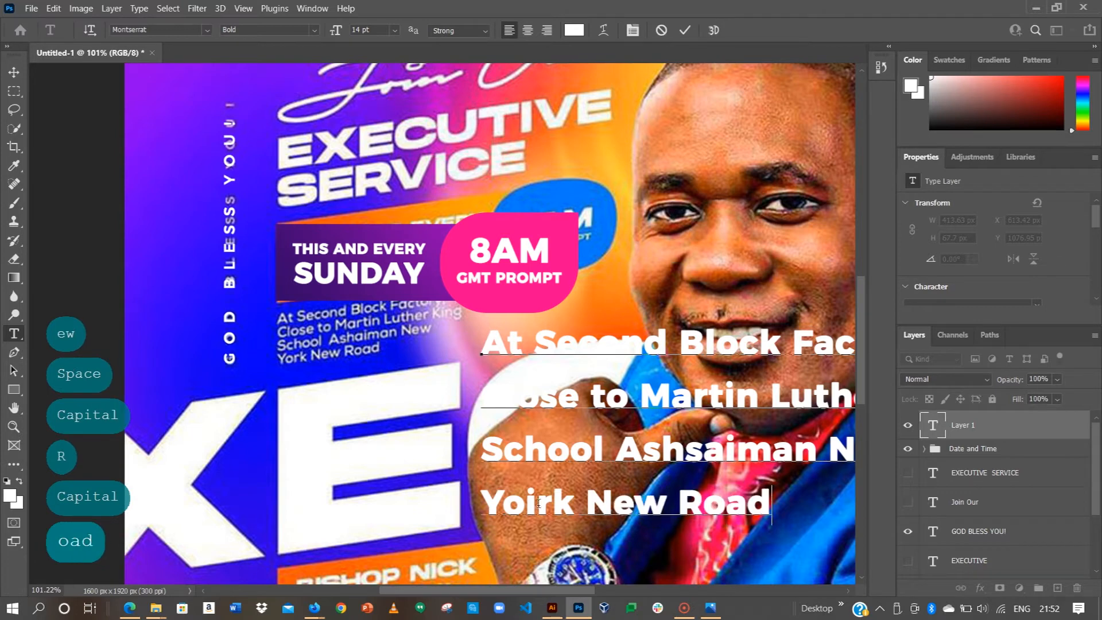
Step: Fix the typos to read 'York' and 'Ashaiman', then commit the address text
{"action": "key", "text": "BackSpace"}
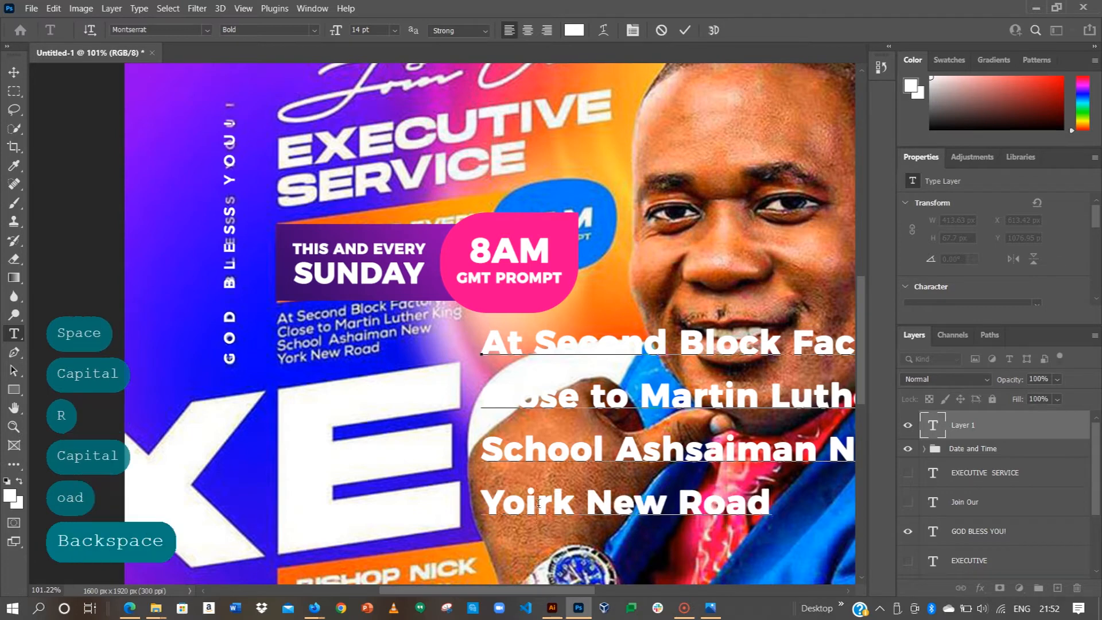
{"action": "left_click", "coordinate": [704, 452]}
{"action": "key", "text": "BackSpace"}
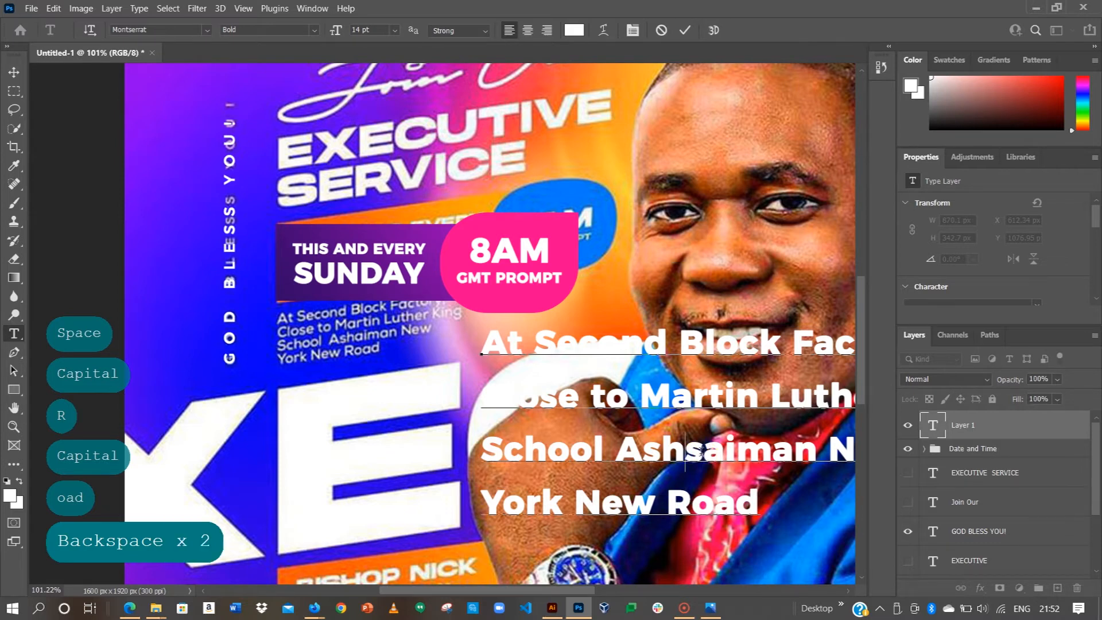
{"action": "left_click", "coordinate": [685, 31]}
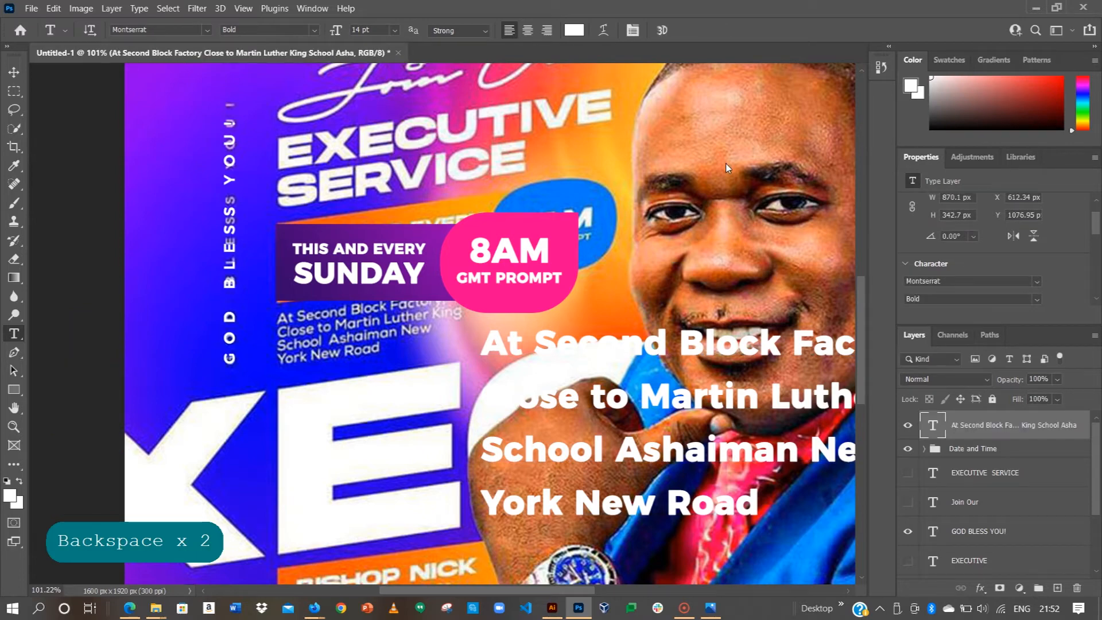
{"action": "scroll", "coordinate": [250, 117], "scroll_direction": "down", "scroll_amount": 2}
Step: Set the address text to Regular weight, 6 pt size and Auto leading
{"action": "left_click", "coordinate": [14, 71]}
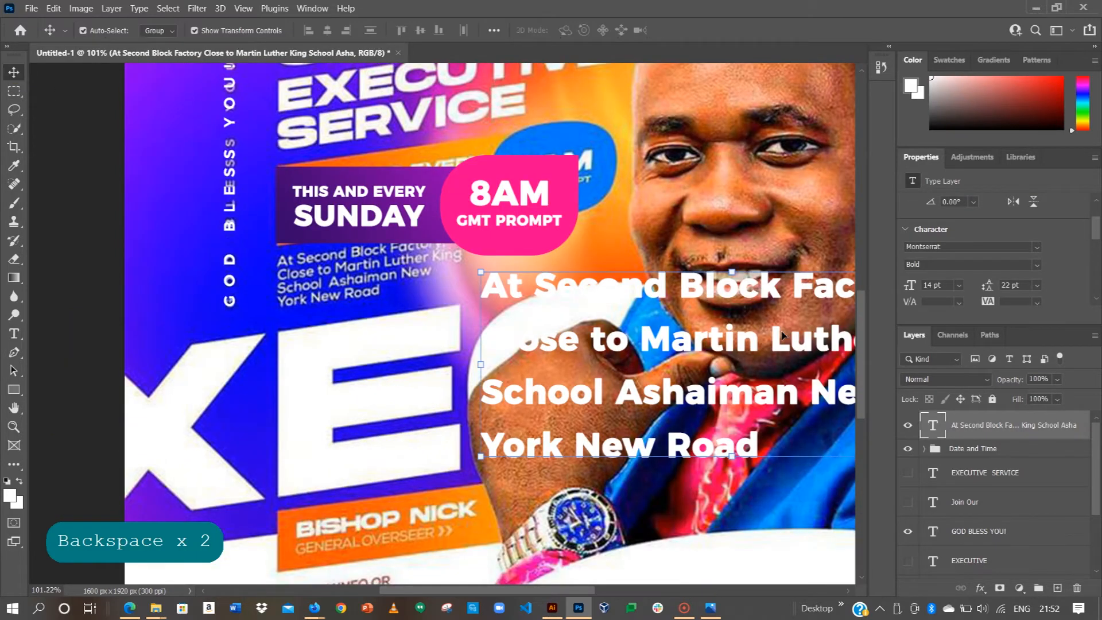
{"action": "left_click", "coordinate": [1031, 263]}
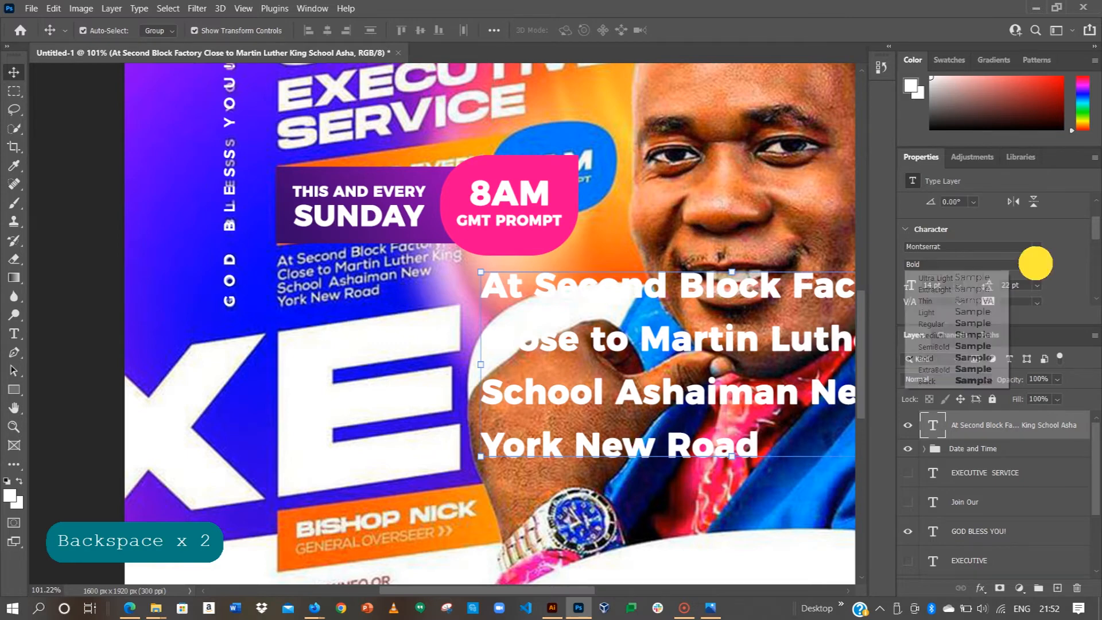
{"action": "left_click", "coordinate": [933, 325]}
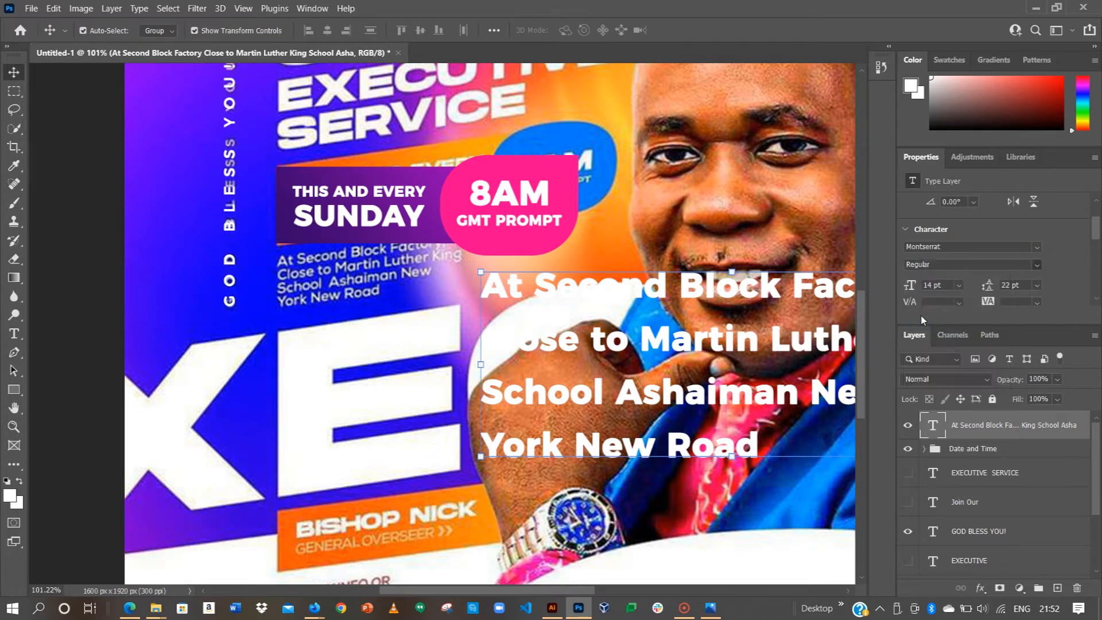
{"action": "left_click", "coordinate": [958, 285]}
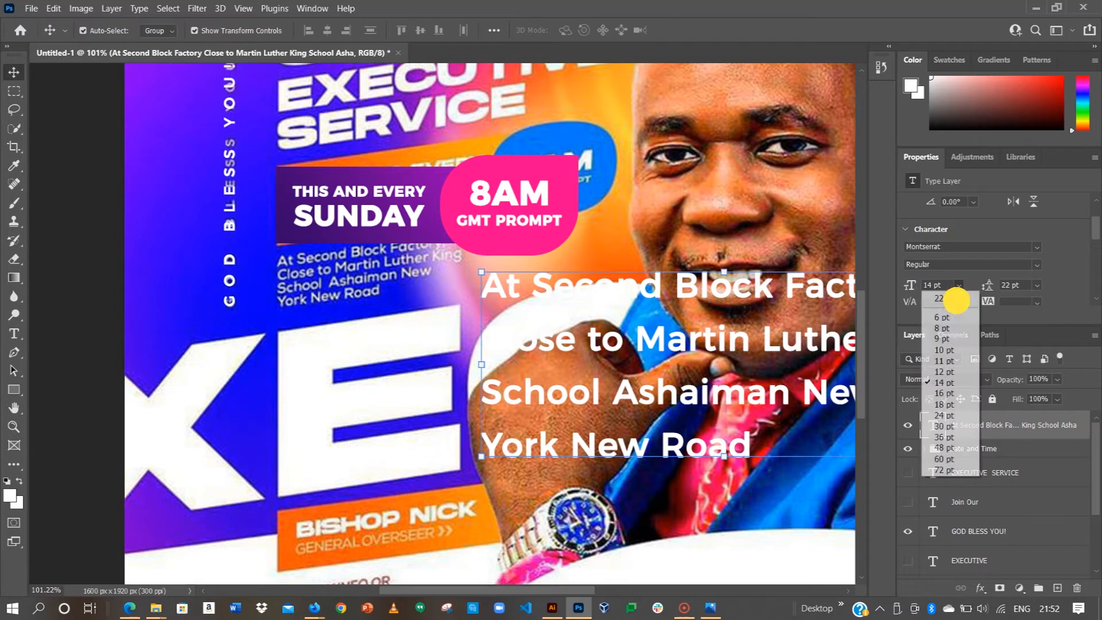
{"action": "left_click", "coordinate": [950, 317]}
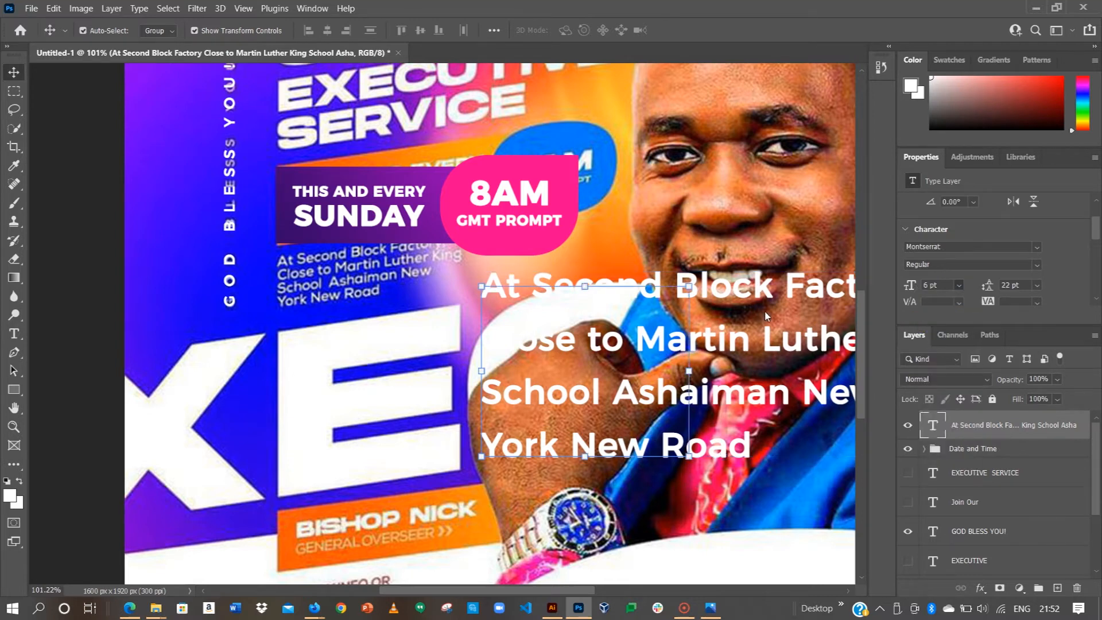
{"action": "left_click", "coordinate": [1037, 285]}
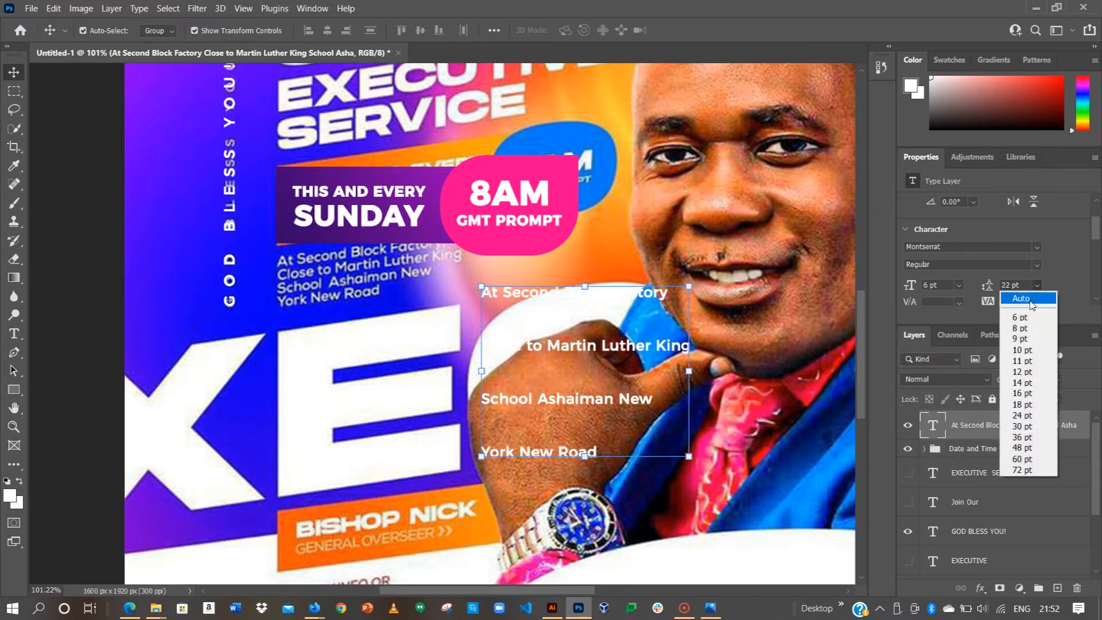
{"action": "left_click", "coordinate": [1030, 300]}
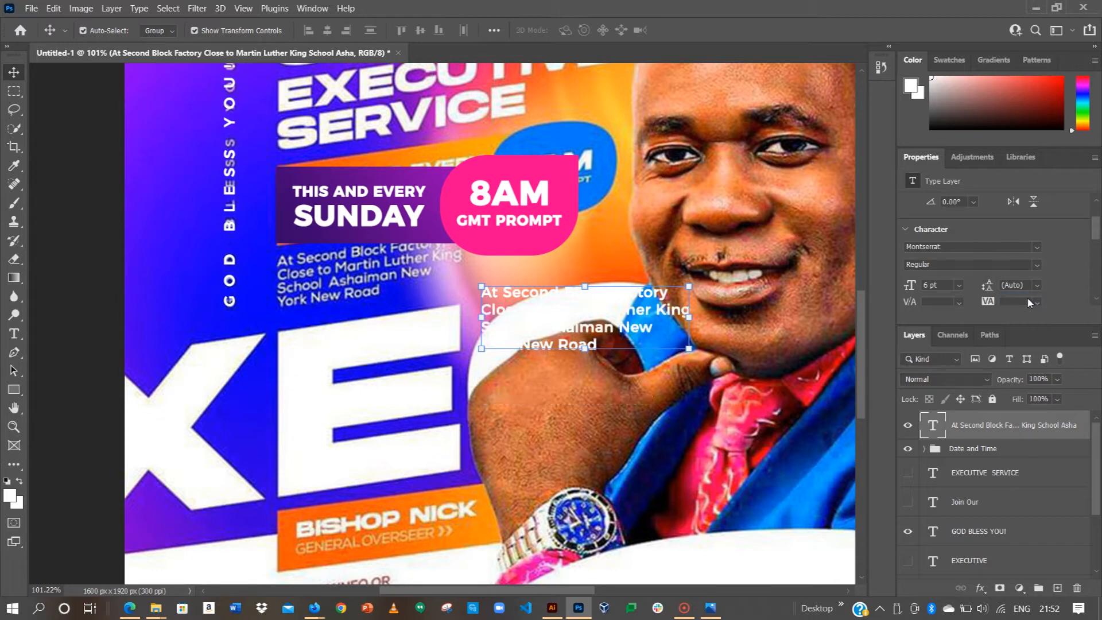
Step: Move the address text onto the reference address block
{"action": "left_click_drag", "start_coordinate": [553, 300], "coordinate": [334, 257]}
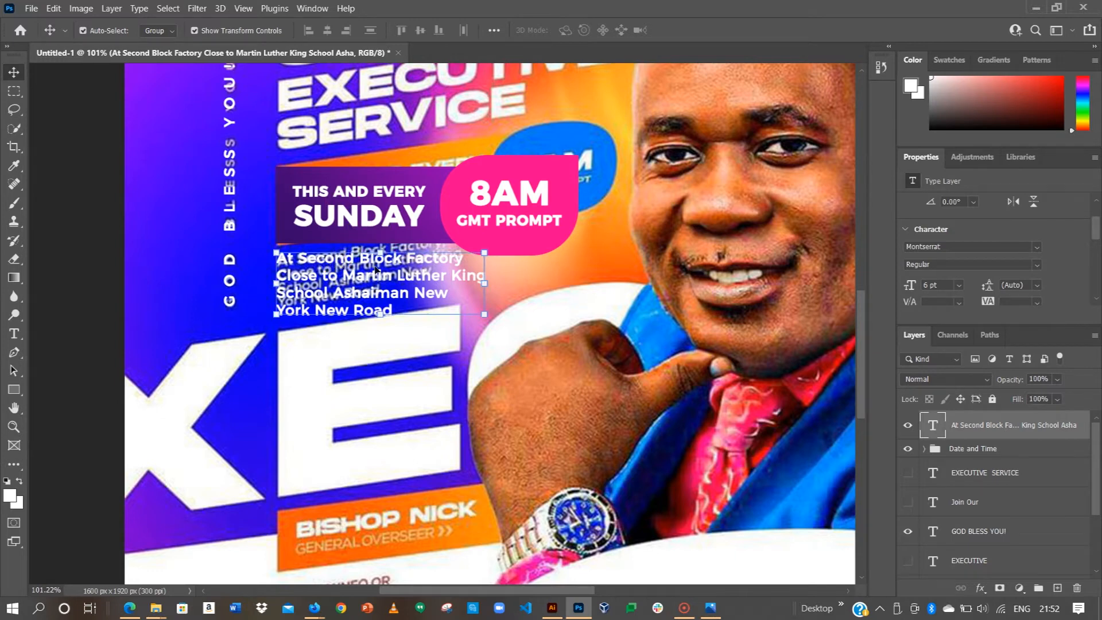
{"action": "scroll", "coordinate": [348, 259], "scroll_direction": "down", "scroll_amount": 5}
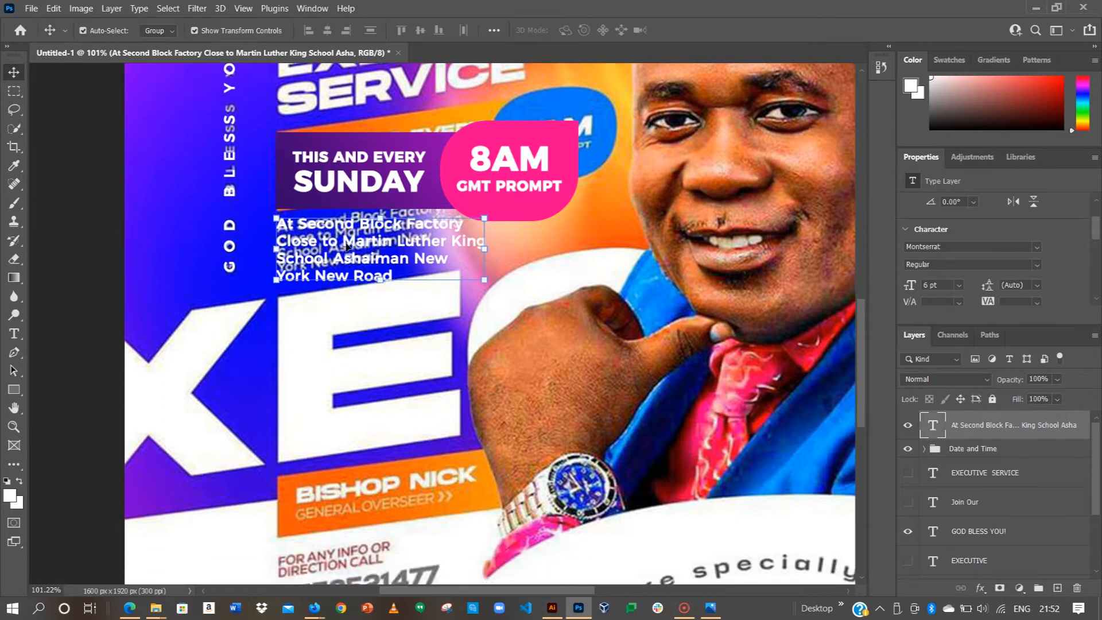
{"action": "scroll", "coordinate": [343, 215], "scroll_direction": "down", "scroll_amount": 4}
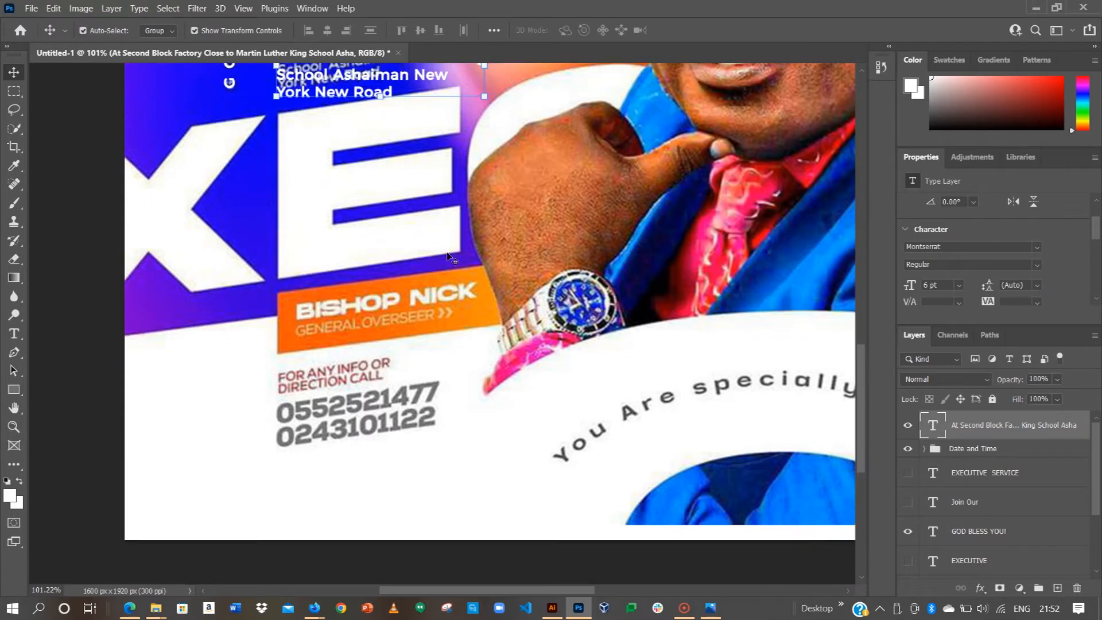
{"action": "scroll", "coordinate": [451, 257], "scroll_direction": "up", "scroll_amount": 3}
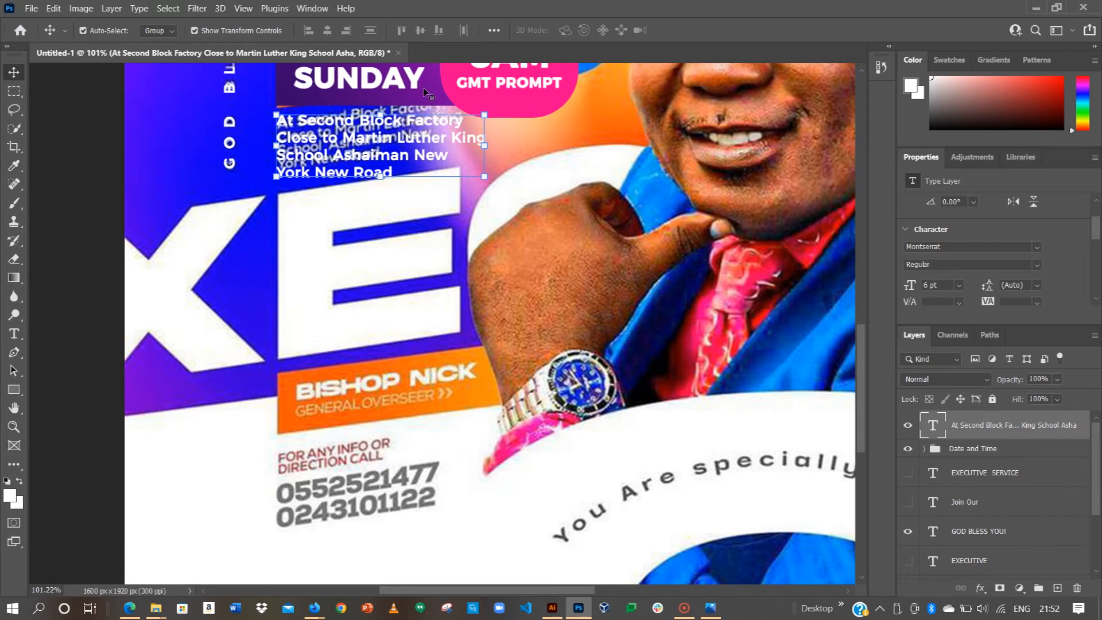
Step: Duplicate the Date and Time group, drag the copy below BISHOP NICK, and ungroup it
{"action": "left_click", "coordinate": [425, 85]}
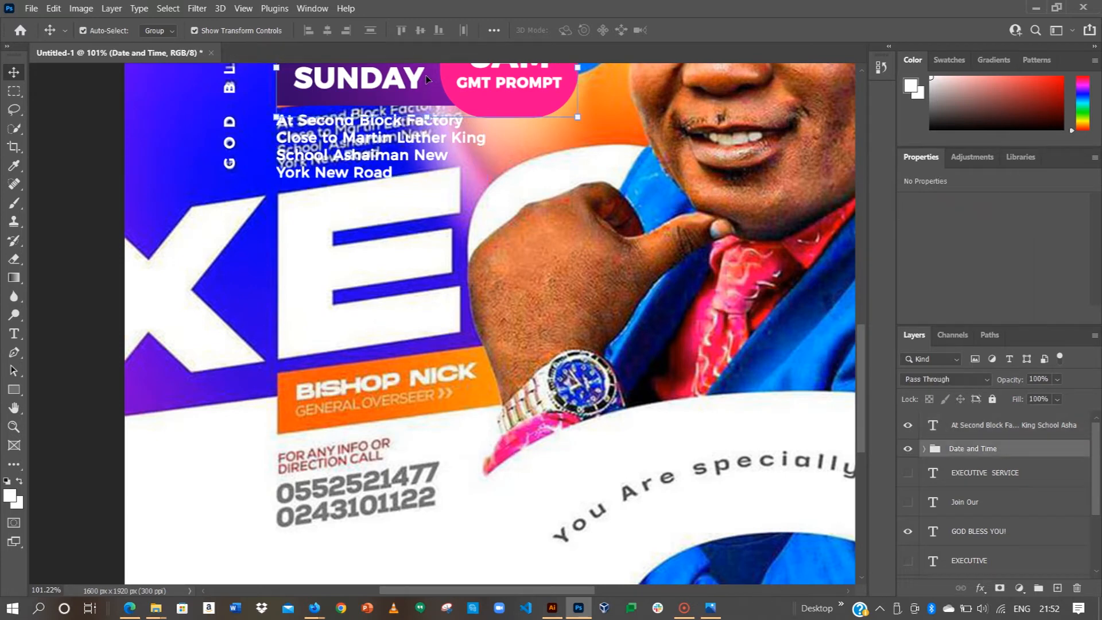
{"action": "key", "text": "ctrl+j"}
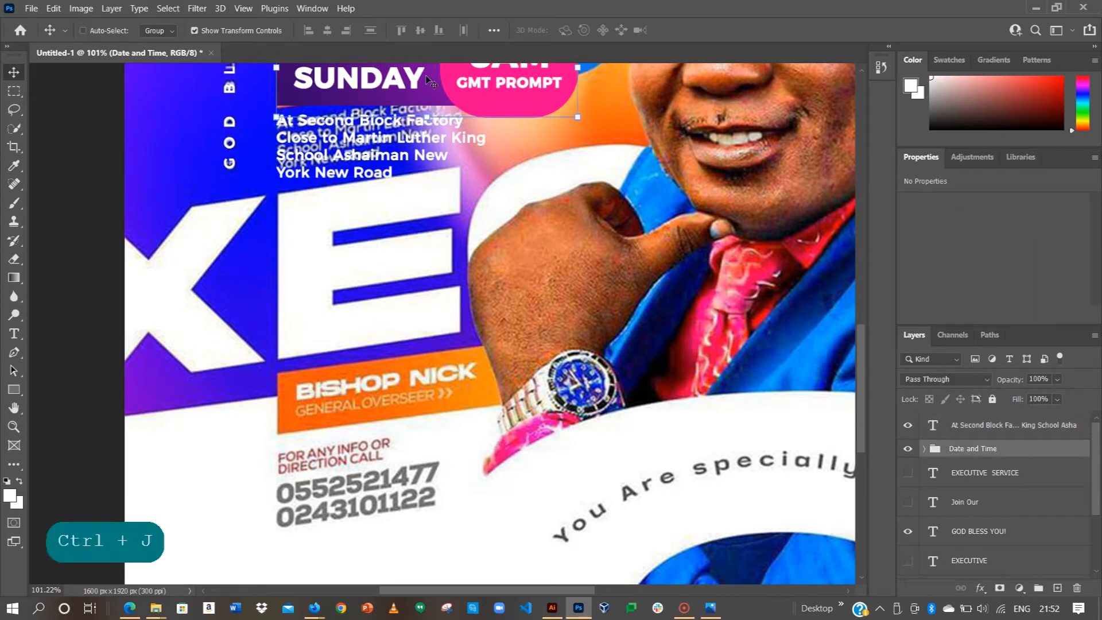
{"action": "left_click_drag", "start_coordinate": [427, 79], "coordinate": [424, 463]}
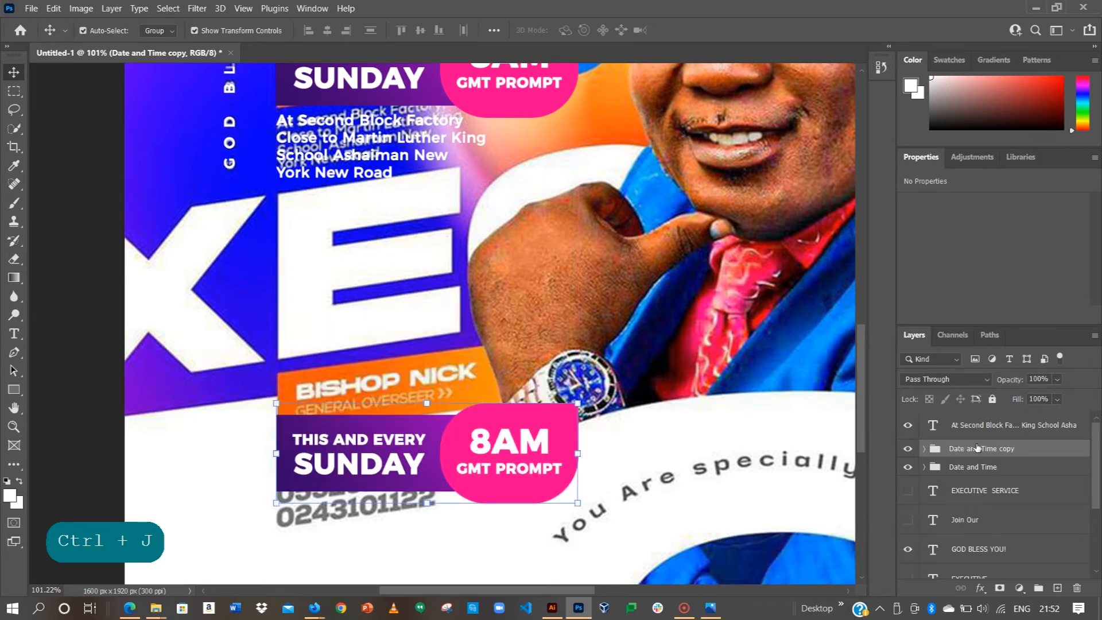
{"action": "right_click", "coordinate": [976, 452]}
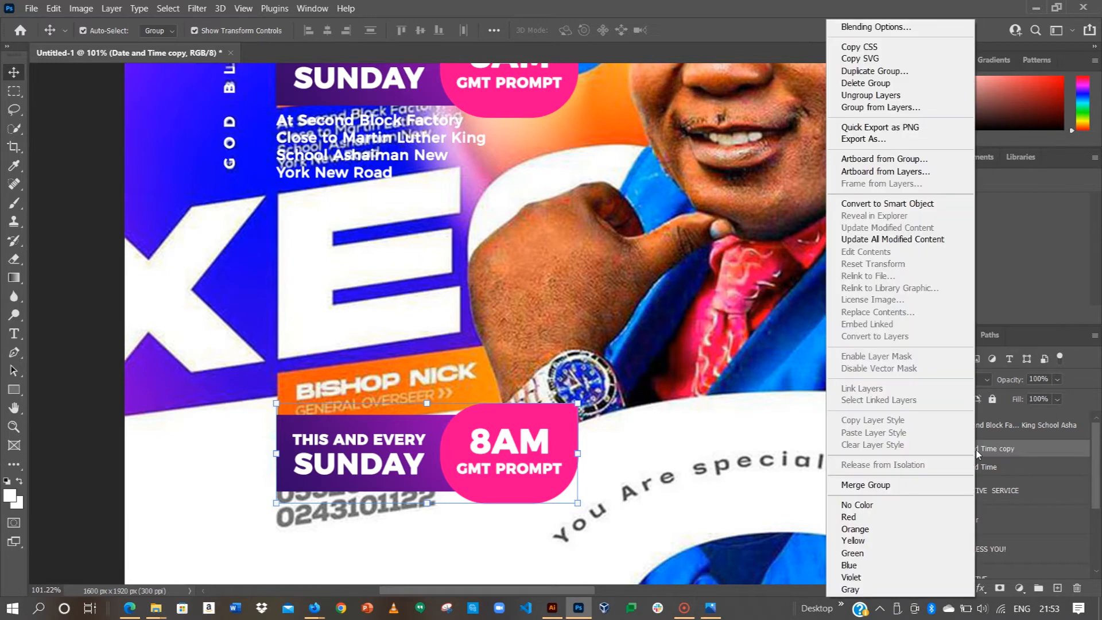
{"action": "left_click", "coordinate": [878, 96]}
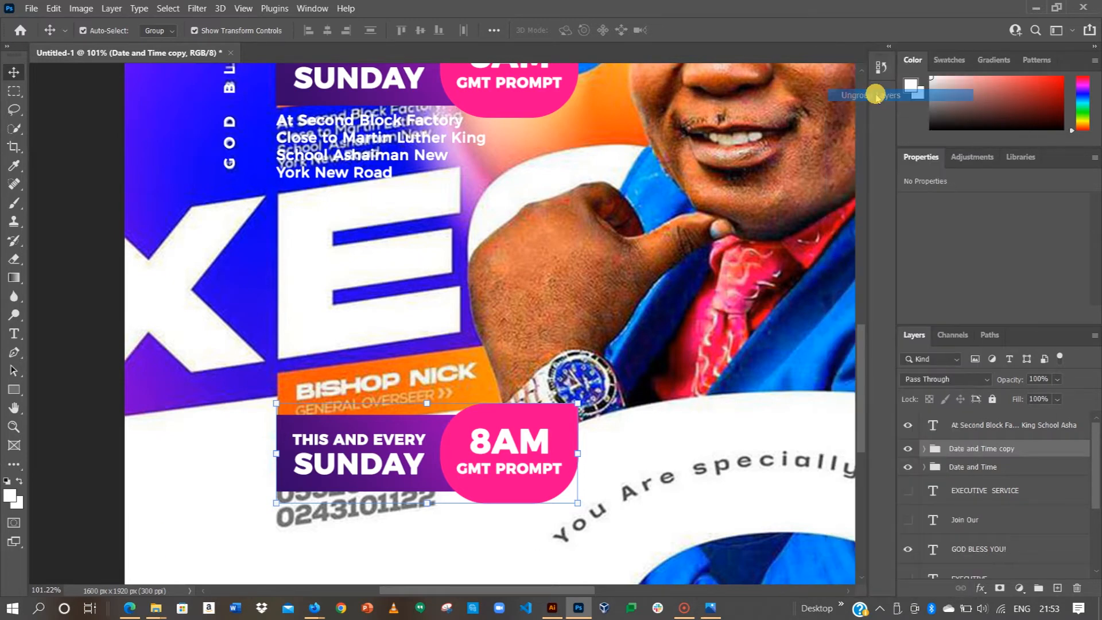
{"action": "left_click", "coordinate": [83, 447]}
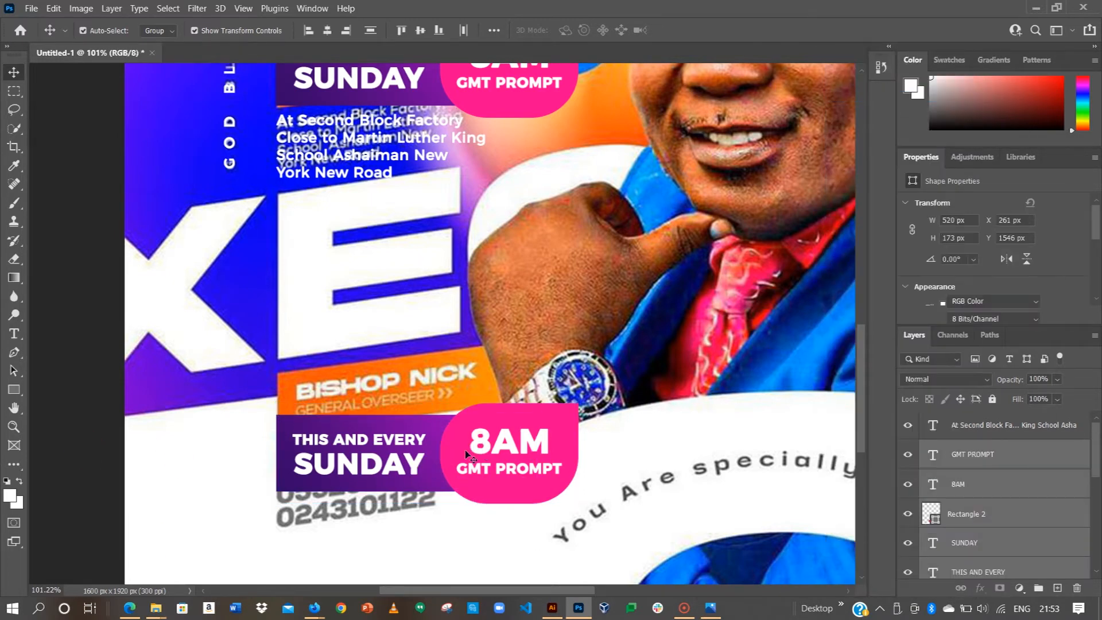
Step: Delete the 8AM, GMT PROMPT and pink badge layers from the copied banner
{"action": "left_click", "coordinate": [492, 442]}
{"action": "key", "text": "BackSpace"}
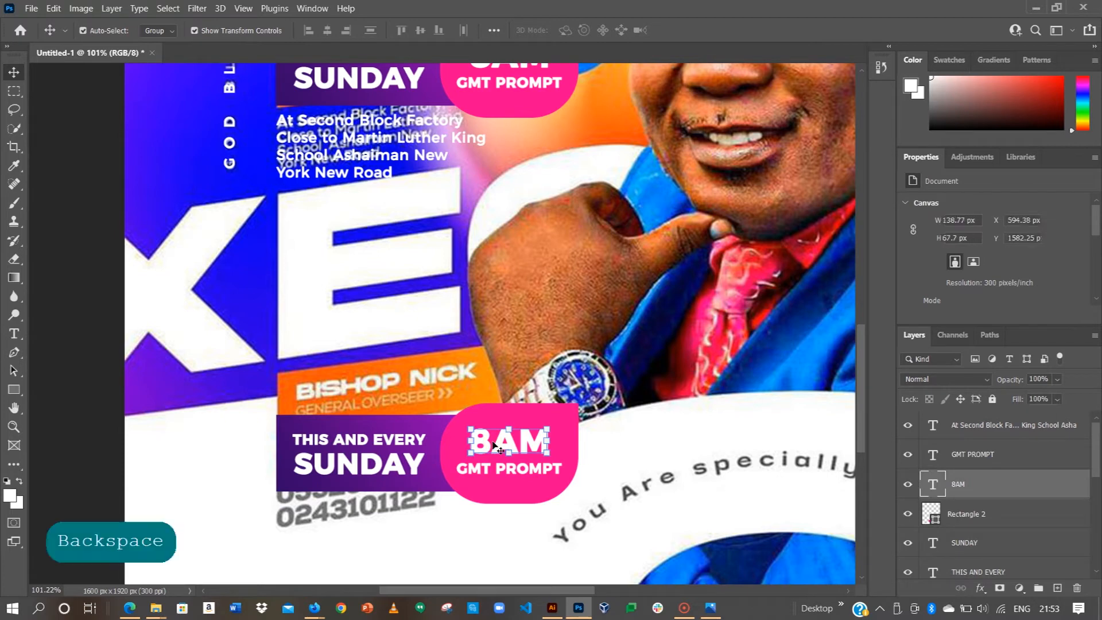
{"action": "left_click", "coordinate": [513, 469]}
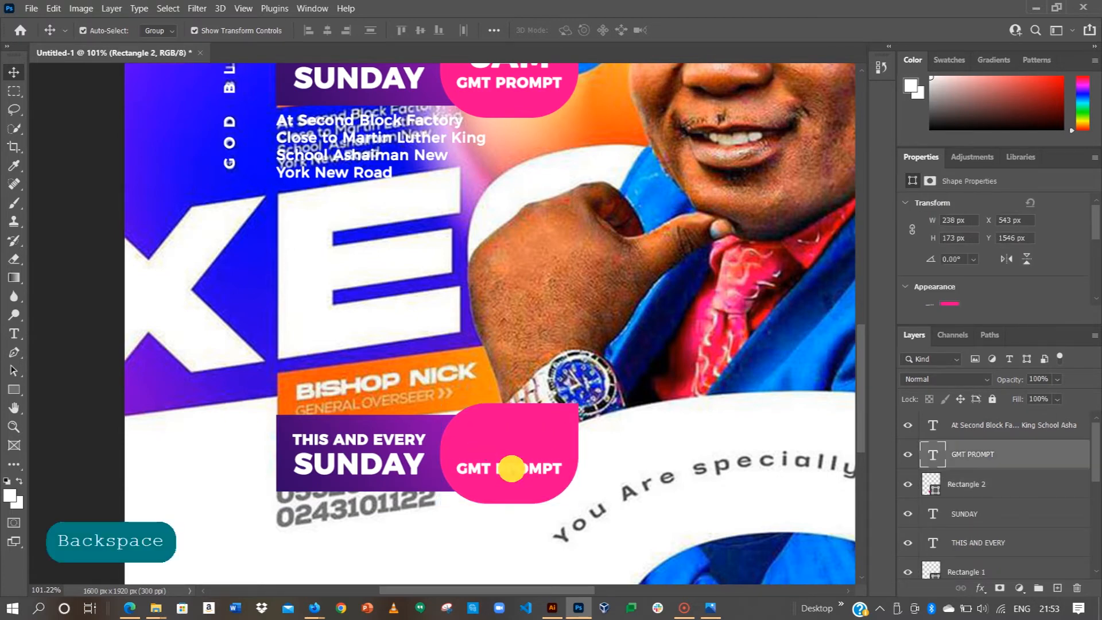
{"action": "key", "text": "BackSpace"}
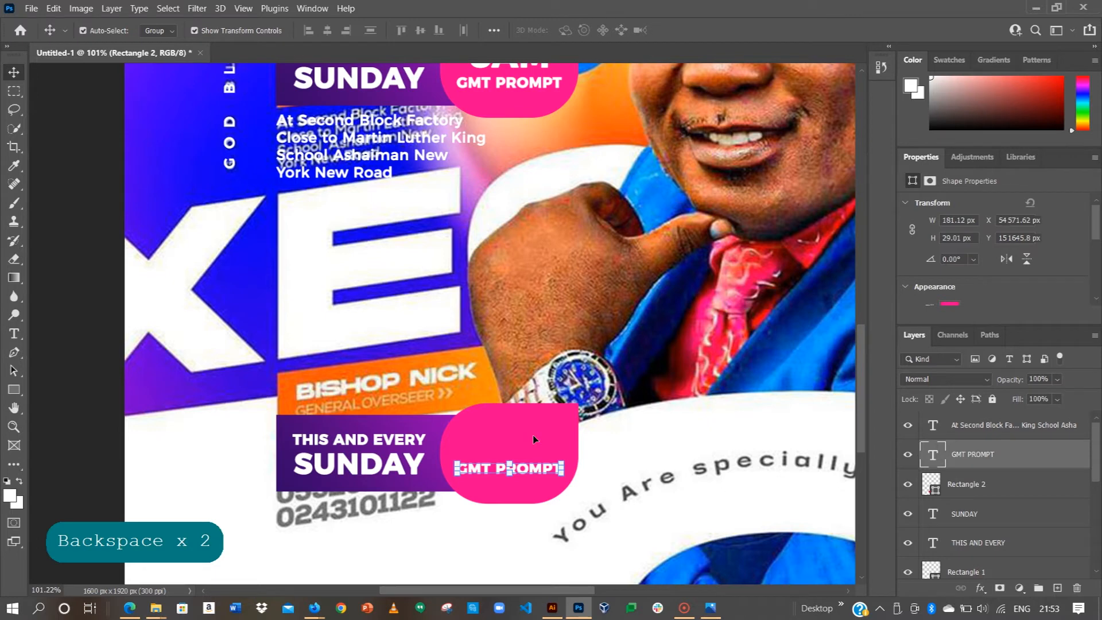
{"action": "key", "text": "BackSpace"}
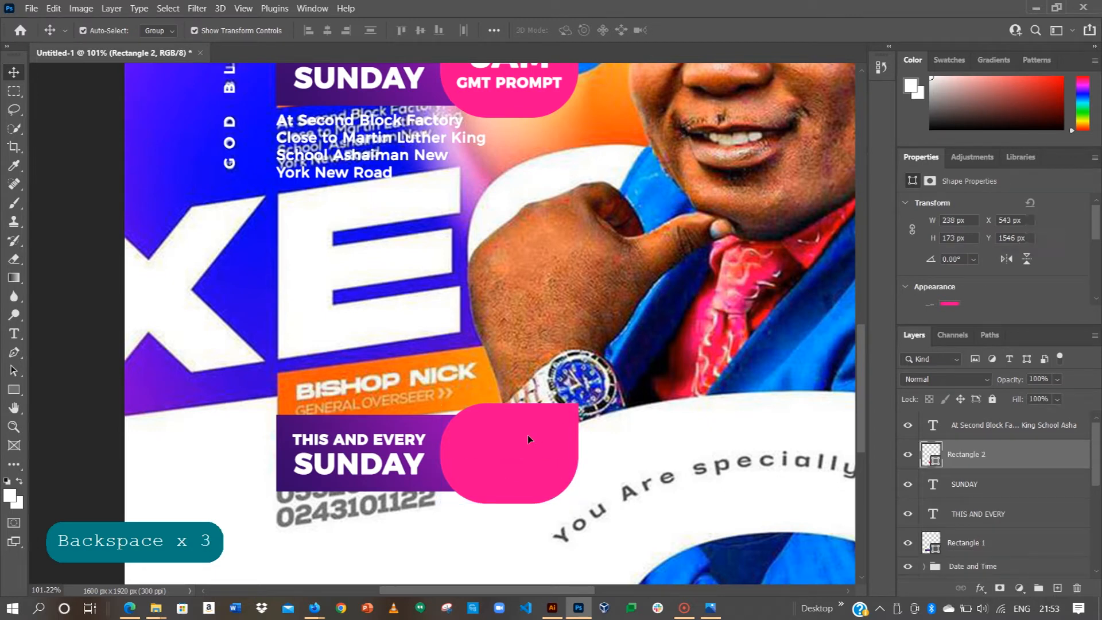
Step: Move SUNDAY above THIS AND EVERY in the copied banner
{"action": "left_click", "coordinate": [381, 441]}
{"action": "key", "text": "ctrl+t"}
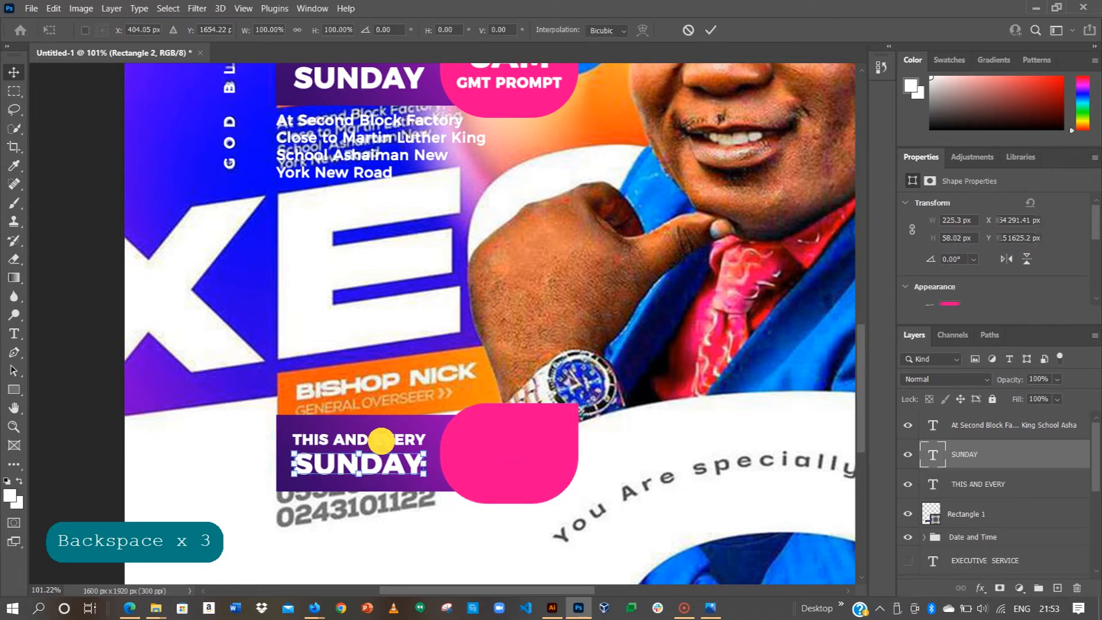
{"action": "left_click", "coordinate": [686, 32]}
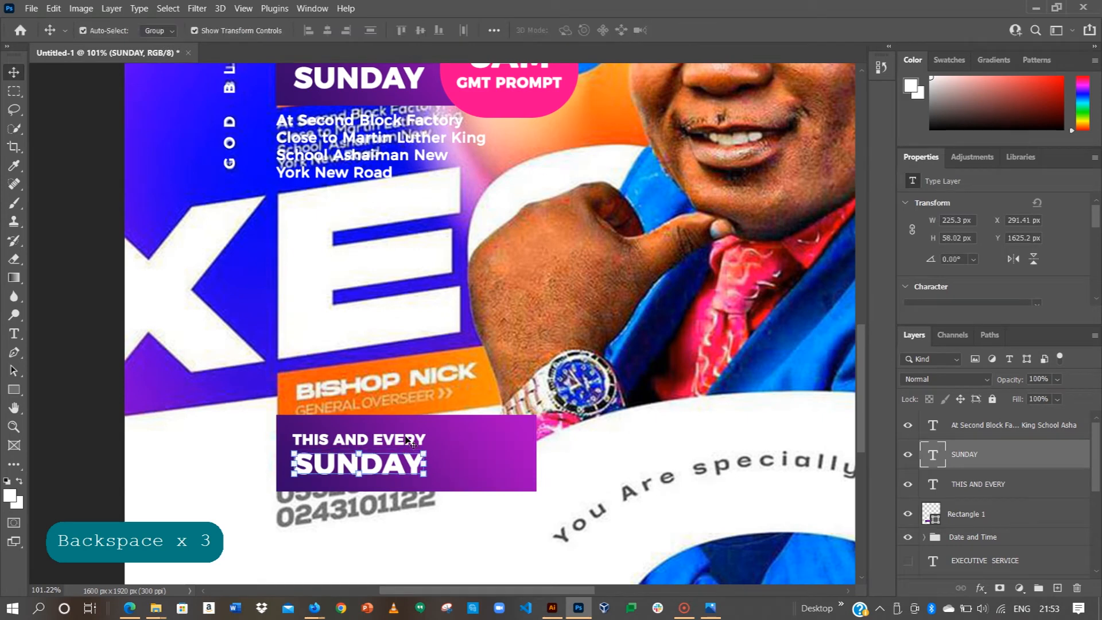
{"action": "mouse_move", "coordinate": [410, 463]}
{"action": "left_mouse_down"}
{"action": "mouse_move", "coordinate": [405, 419]}
{"action": "mouse_move", "coordinate": [401, 468]}
{"action": "mouse_move", "coordinate": [402, 410]}
{"action": "mouse_move", "coordinate": [398, 448]}
{"action": "left_mouse_up"}
Step: Replace SUNDAY in the lower banner with the guest's title and name in capitals
{"action": "left_click", "coordinate": [64, 432]}
{"action": "double_click", "coordinate": [369, 445]}
{"action": "left_click", "coordinate": [368, 444]}
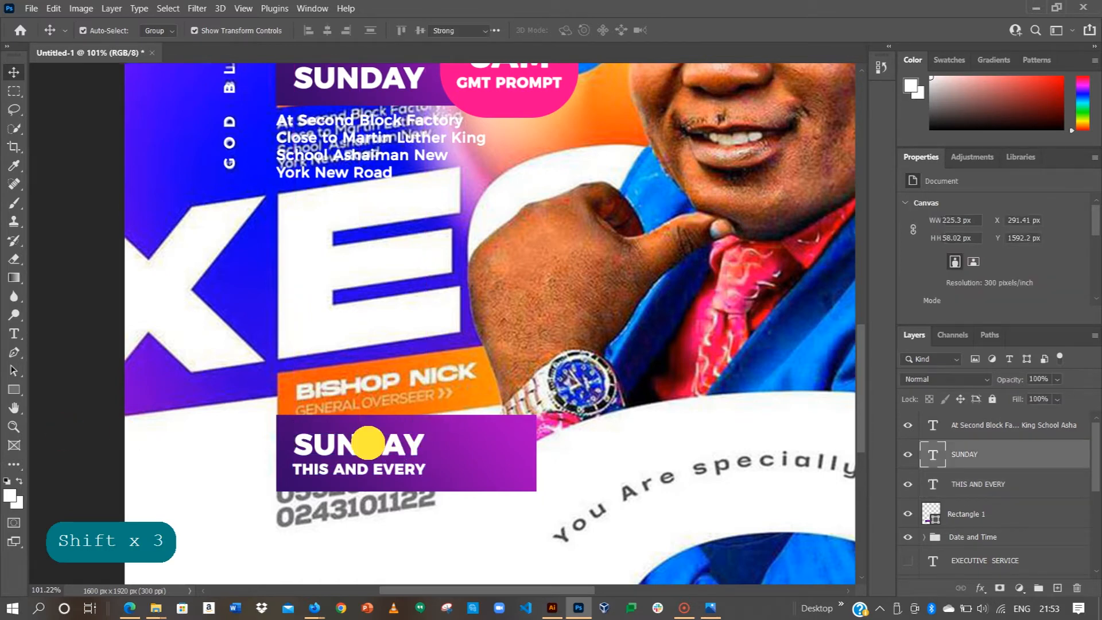
{"action": "double_click", "coordinate": [374, 451]}
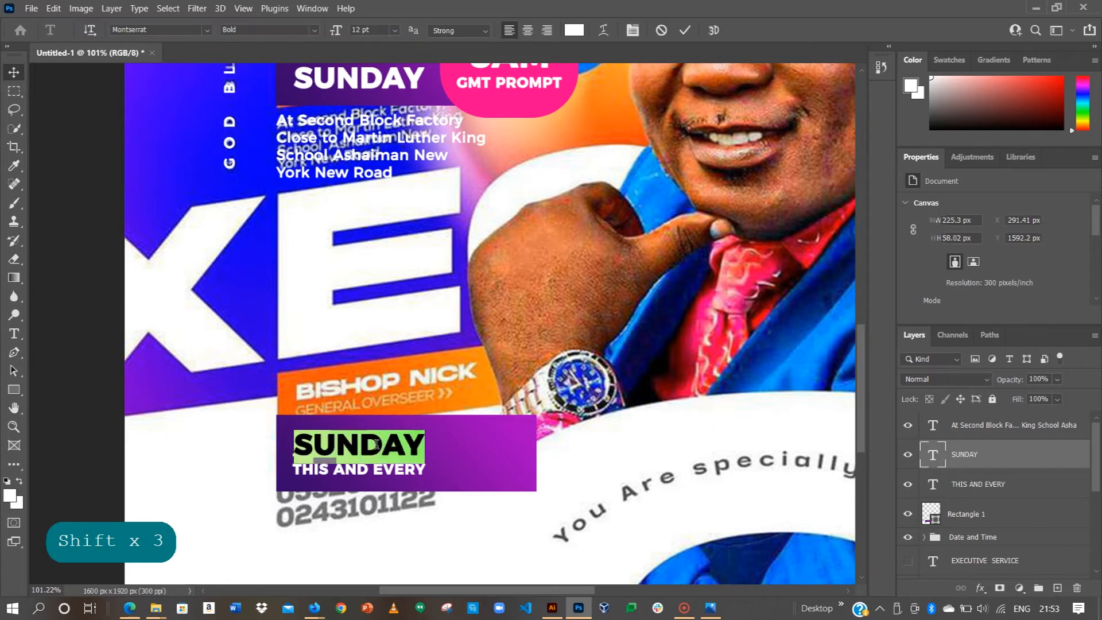
{"action": "key", "text": "Caps_Lock"}
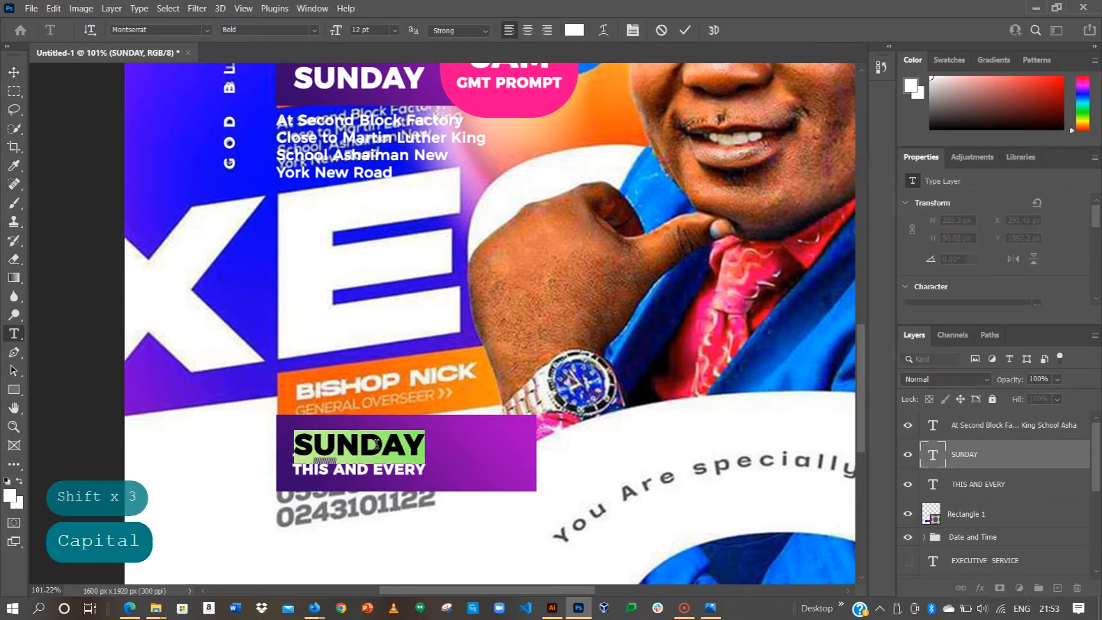
{"action": "type", "text": "MR. SENANU"}
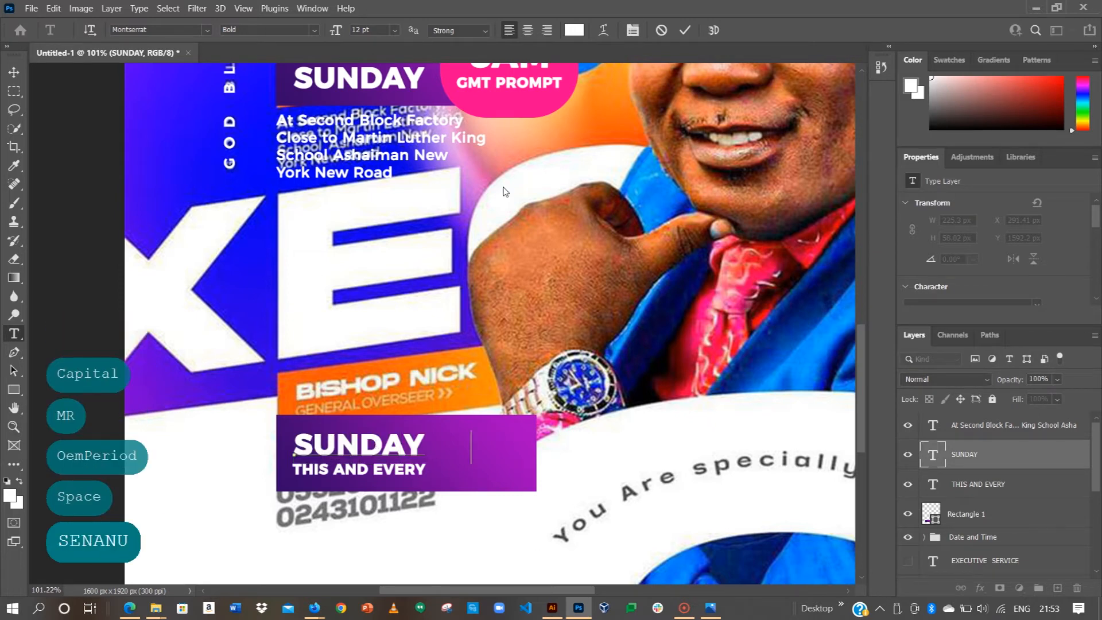
{"action": "left_click", "coordinate": [685, 30]}
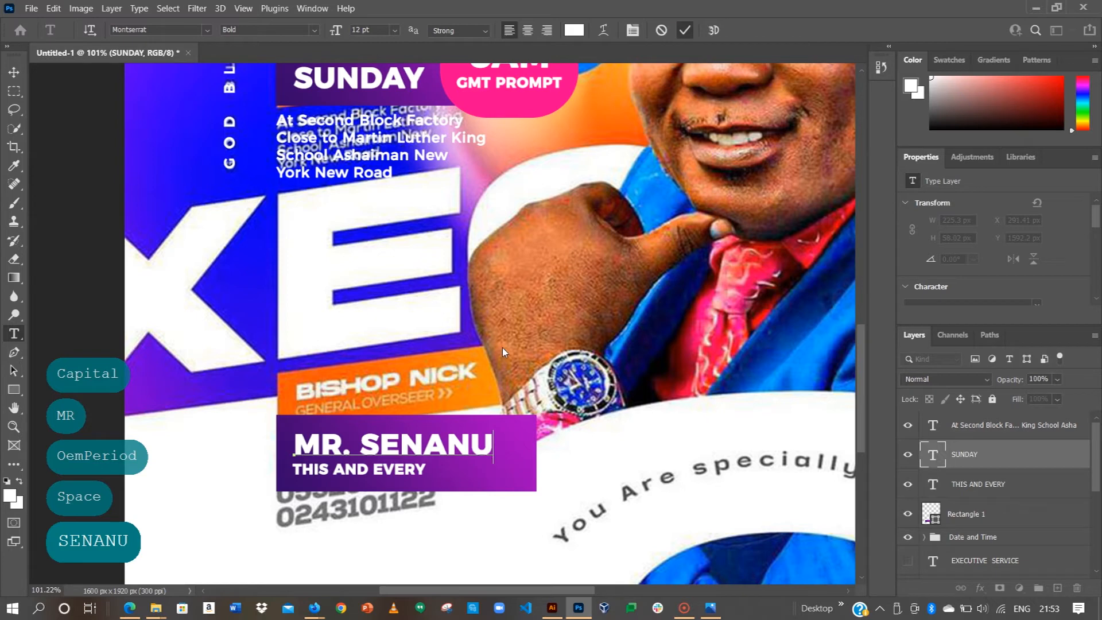
{"action": "key", "text": "v"}
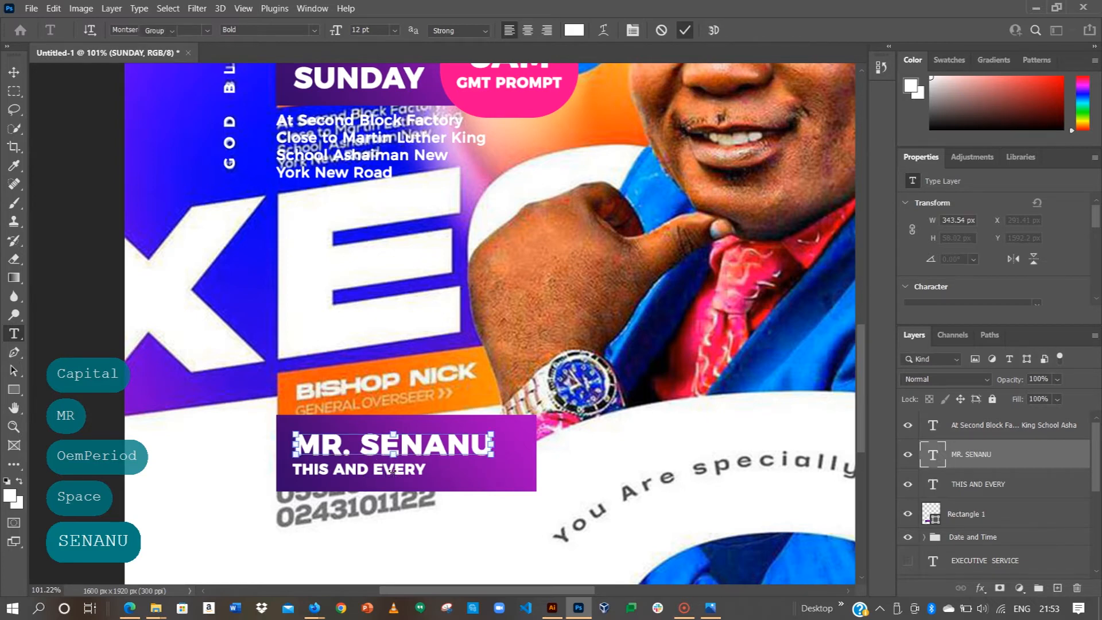
{"action": "left_click", "coordinate": [392, 471]}
{"action": "left_click", "coordinate": [710, 30]}
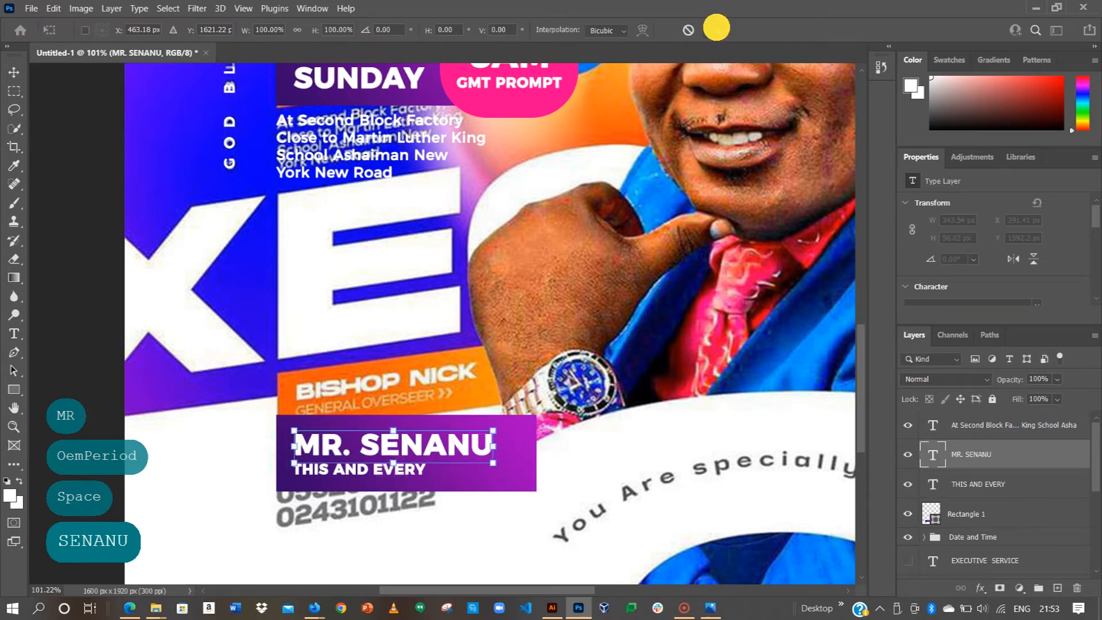
Step: Retype THIS AND EVERY as GRAPHIC DESIGNER and nudge it down and right
{"action": "left_click", "coordinate": [957, 482]}
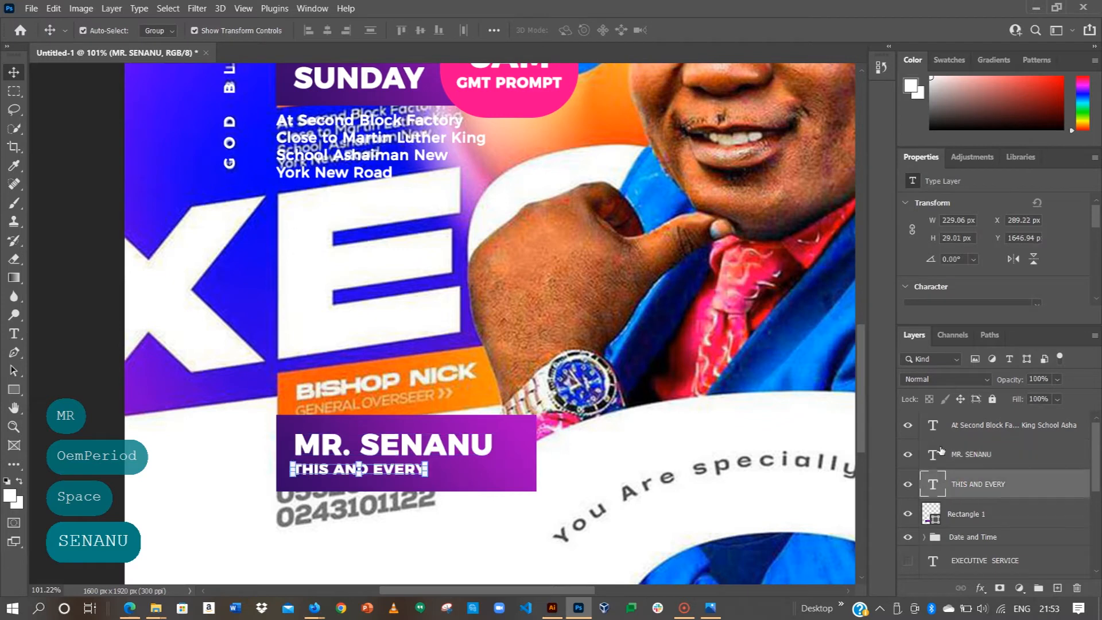
{"action": "left_click", "coordinate": [961, 425]}
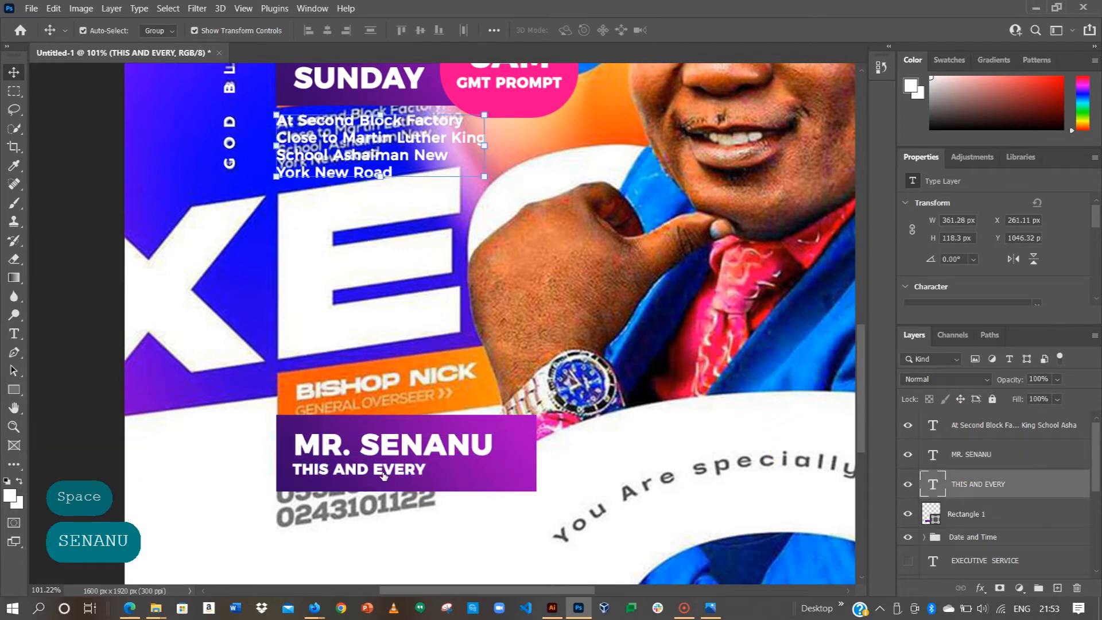
{"action": "left_click", "coordinate": [962, 484]}
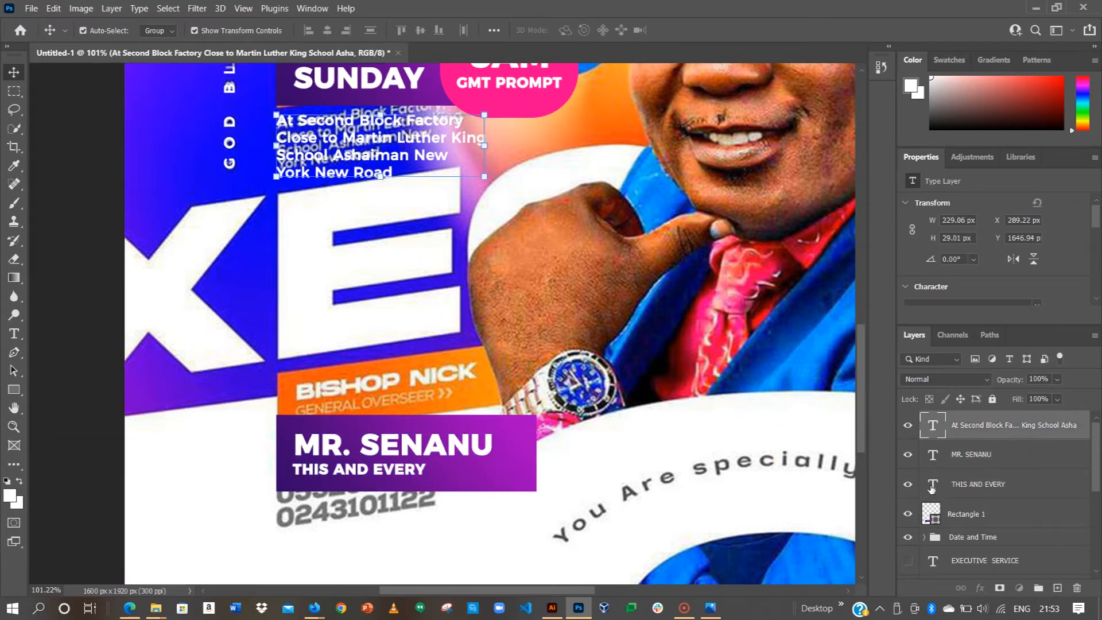
{"action": "left_click", "coordinate": [933, 488]}
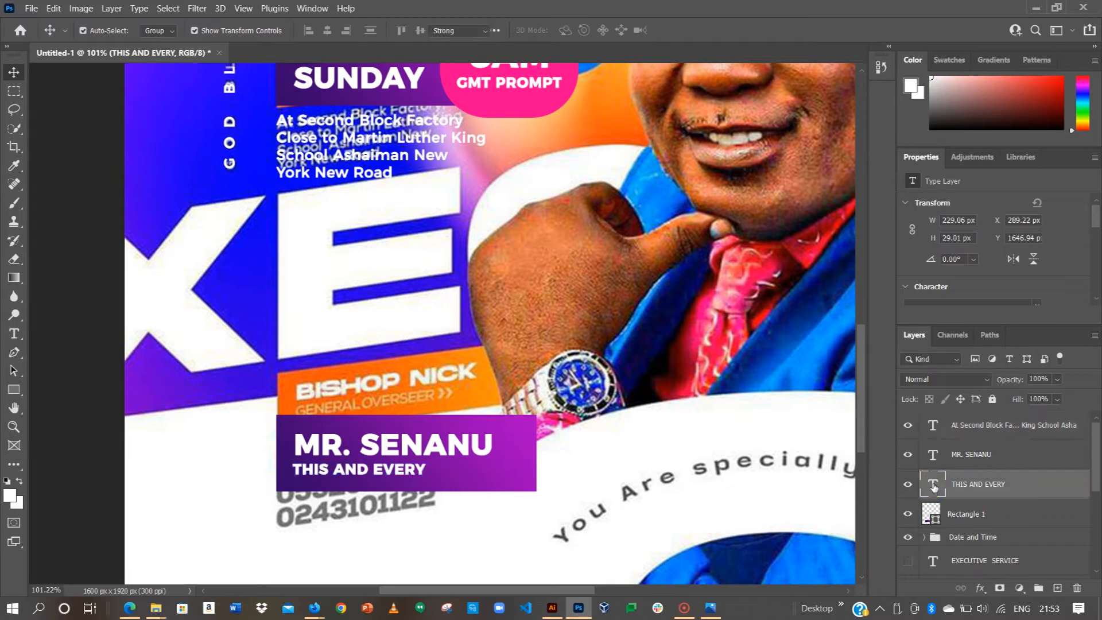
{"action": "double_click", "coordinate": [932, 485]}
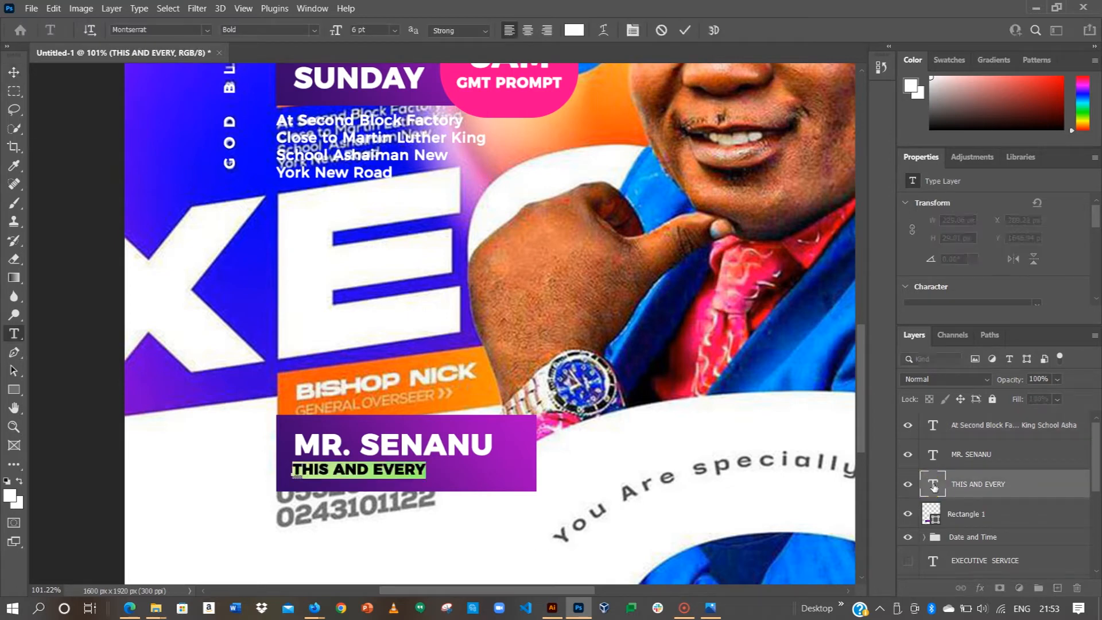
{"action": "type", "text": "GRAPHIC DESI"}
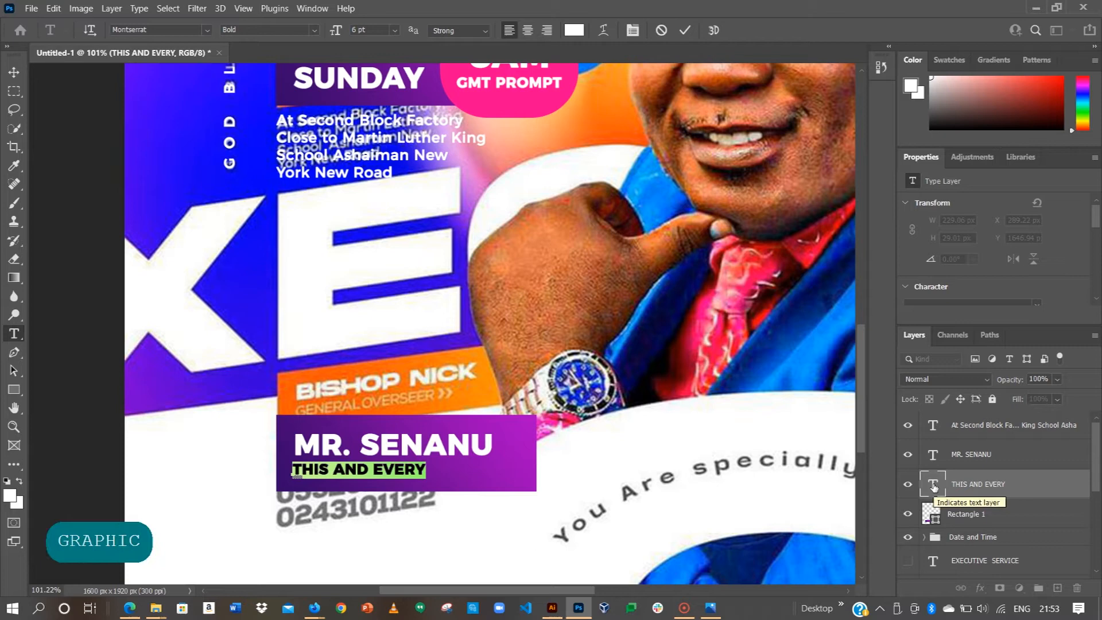
{"action": "type", "text": "GNWR"}
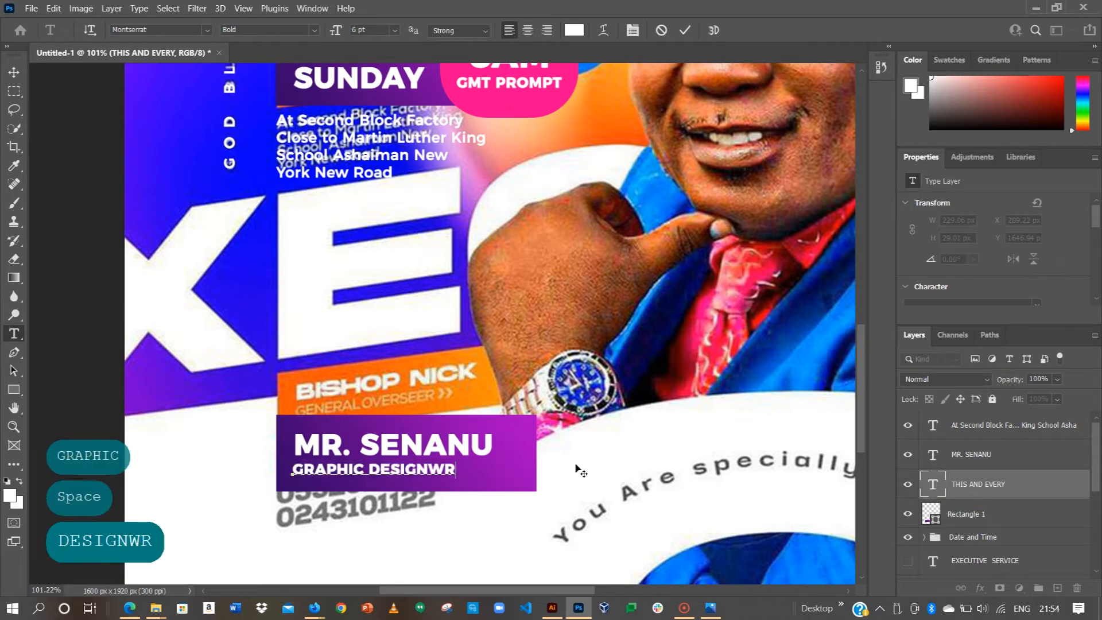
{"action": "key", "text": "BackSpace"}
{"action": "key", "text": "BackSpace"}
{"action": "type", "text": "ER"}
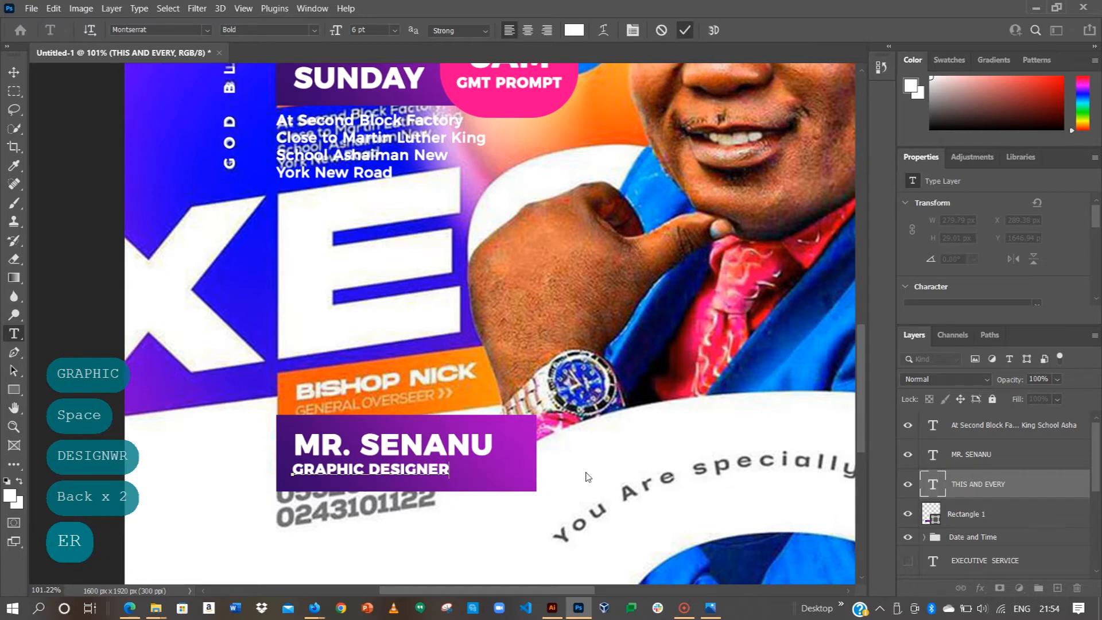
{"action": "key", "text": "Down"}
{"action": "key", "text": "Right"}
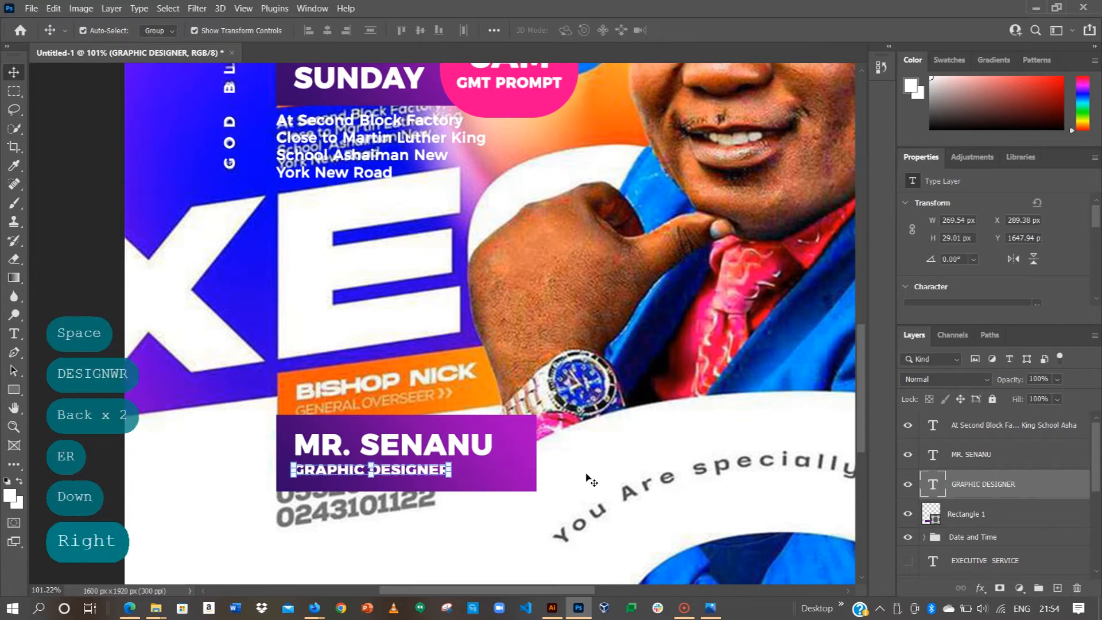
{"action": "key", "text": "Down"}
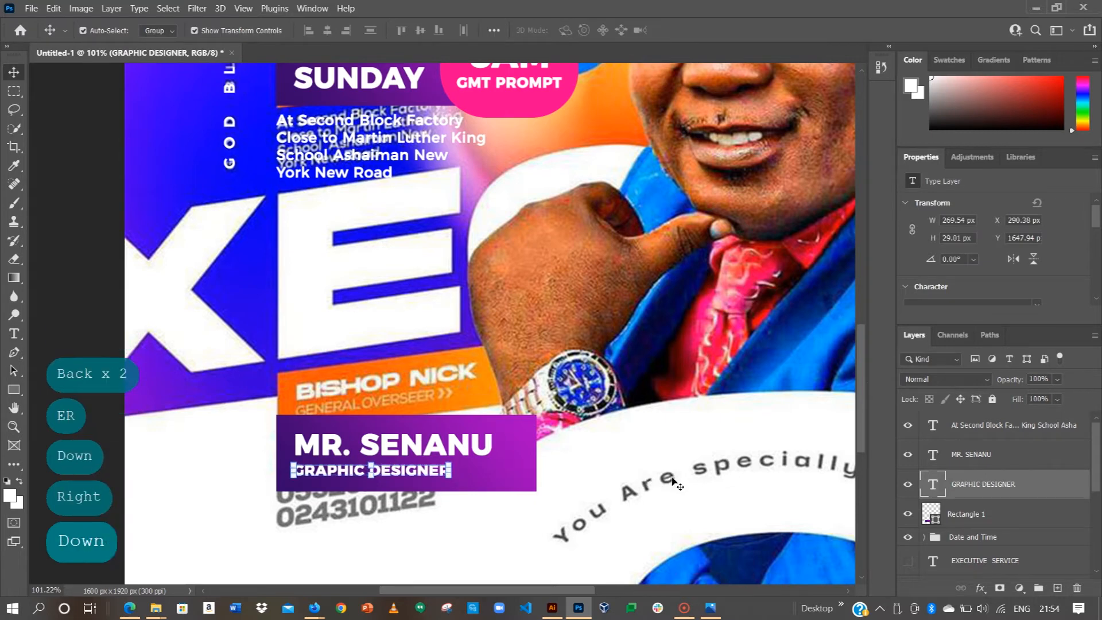
{"action": "key", "text": "Right"}
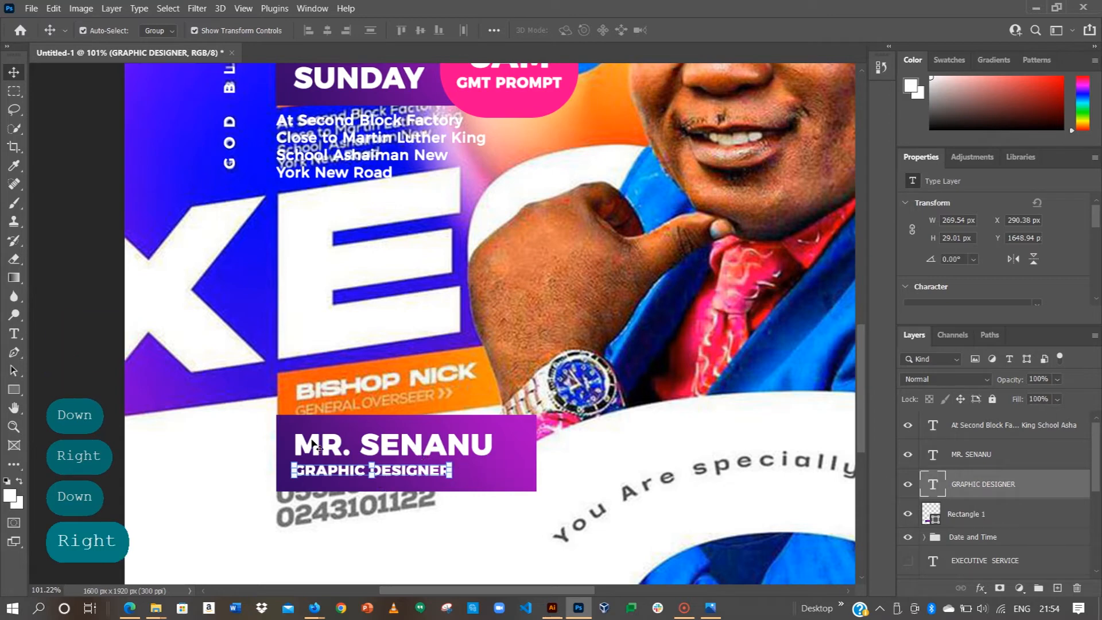
Step: Append '>>' to GRAPHIC DESIGNER and group the banner's text and rectangle layers
{"action": "left_click_drag", "start_coordinate": [246, 437], "coordinate": [456, 491]}
{"action": "left_click", "coordinate": [451, 521]}
{"action": "left_click", "coordinate": [433, 475]}
{"action": "key", "text": "t"}
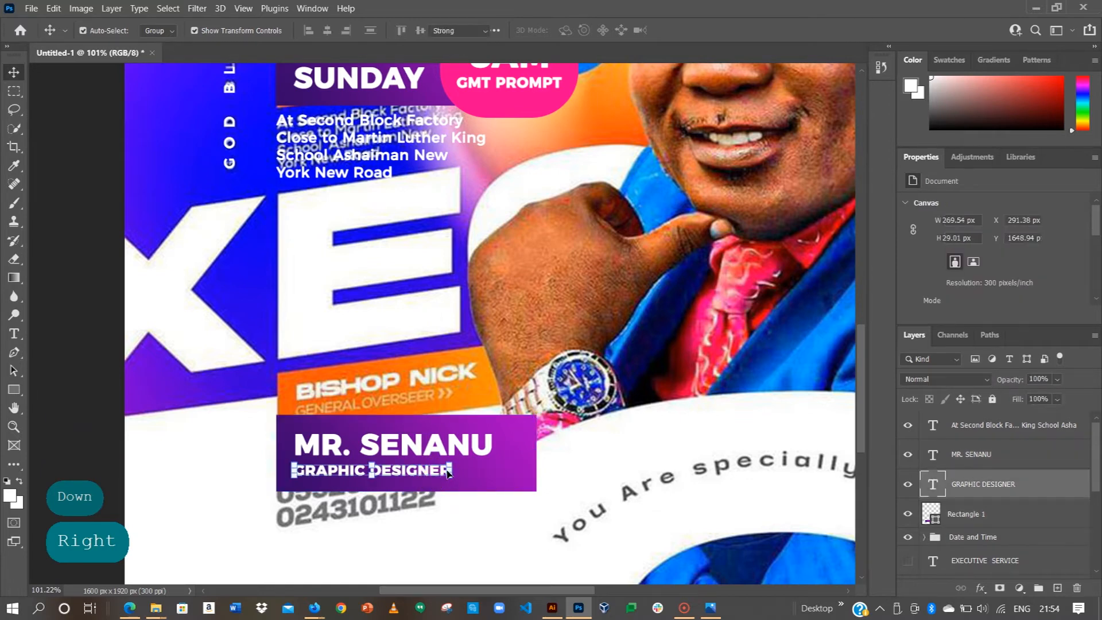
{"action": "left_click", "coordinate": [447, 469]}
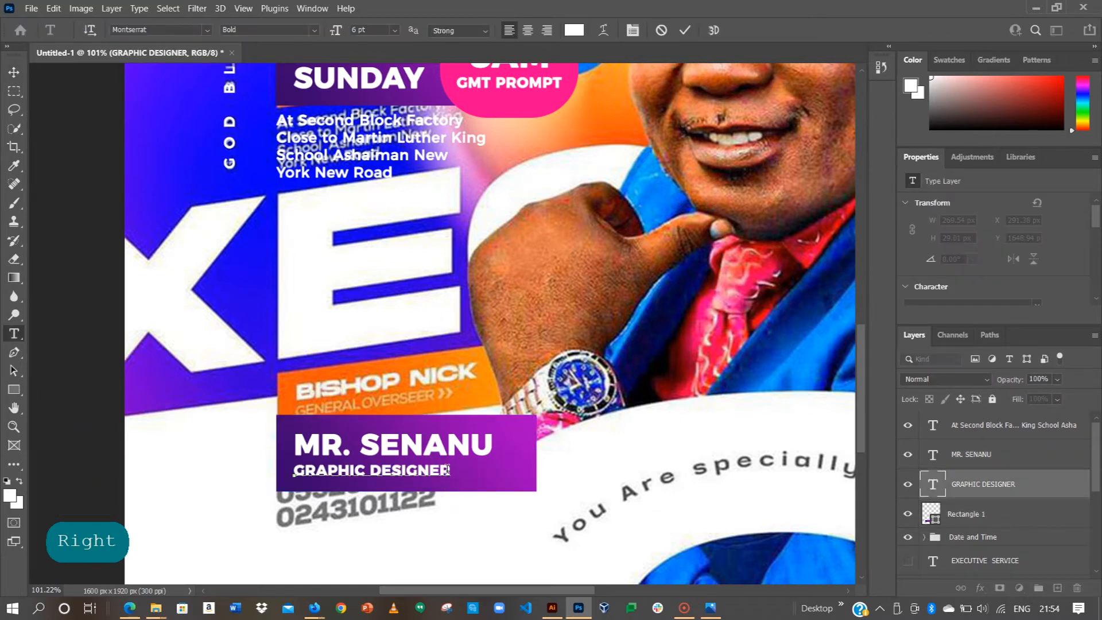
{"action": "type", "text": ">>"}
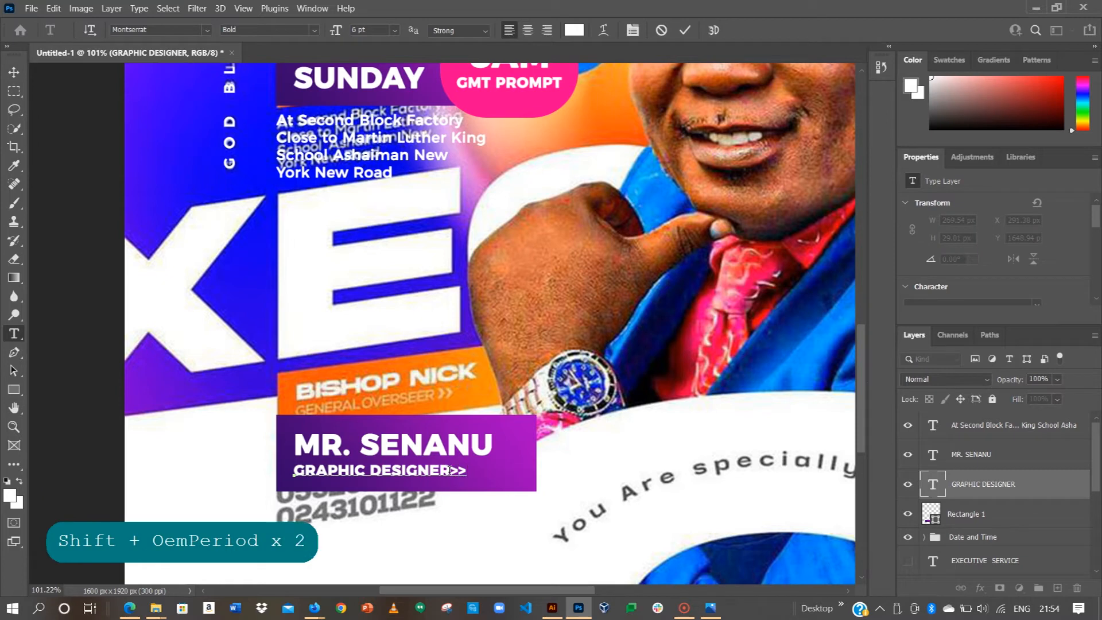
{"action": "left_click", "coordinate": [683, 31]}
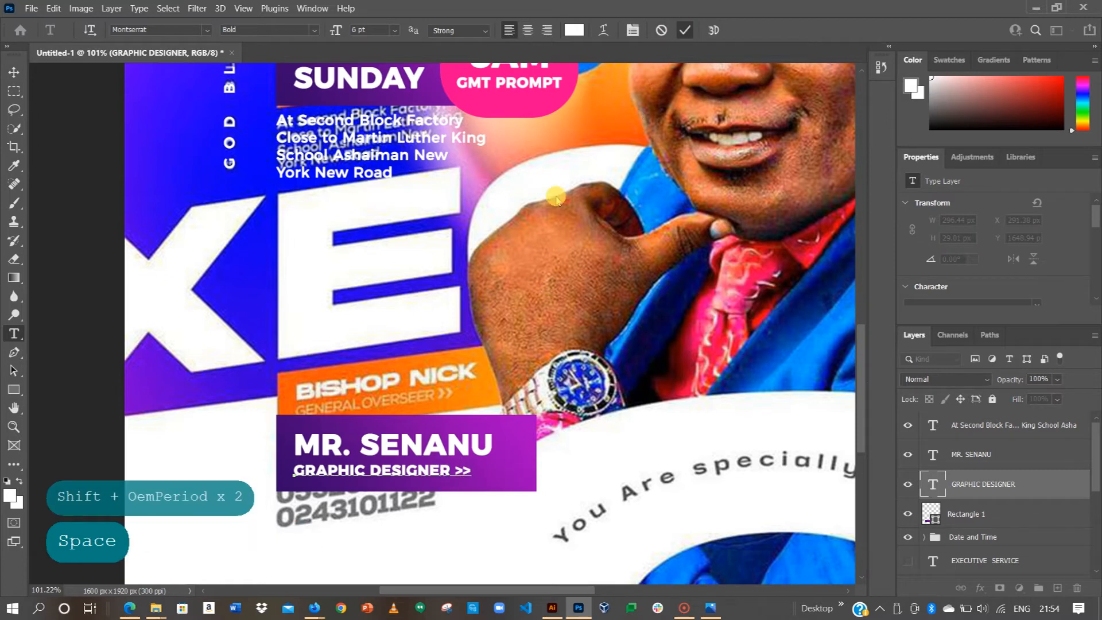
{"action": "key", "text": "v"}
{"action": "left_click_drag", "start_coordinate": [211, 428], "coordinate": [442, 499]}
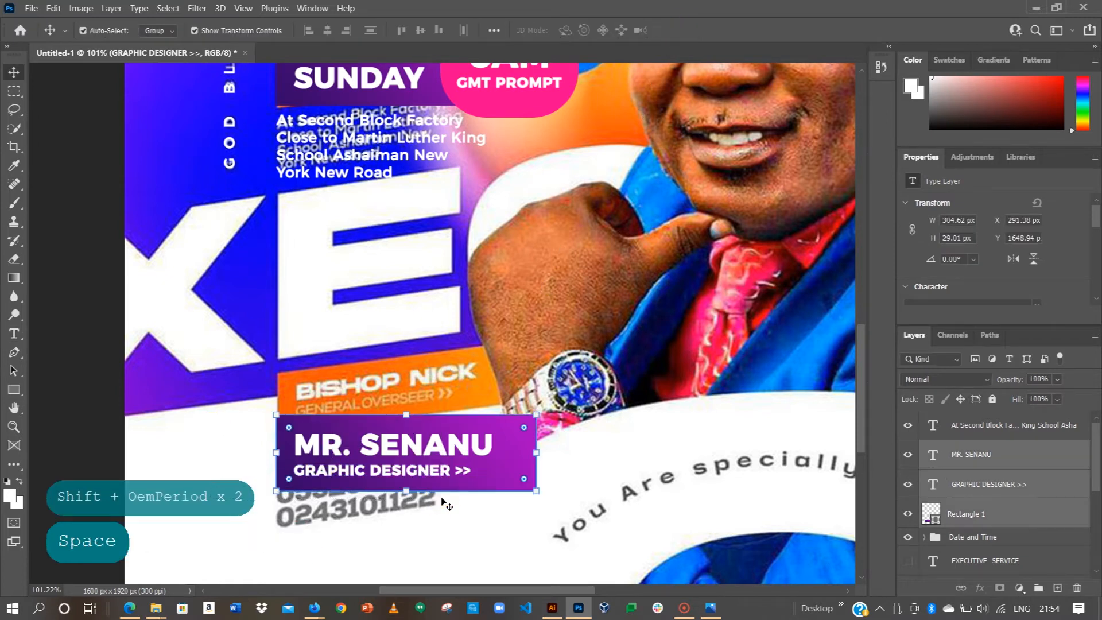
{"action": "key", "text": "ctrl+g"}
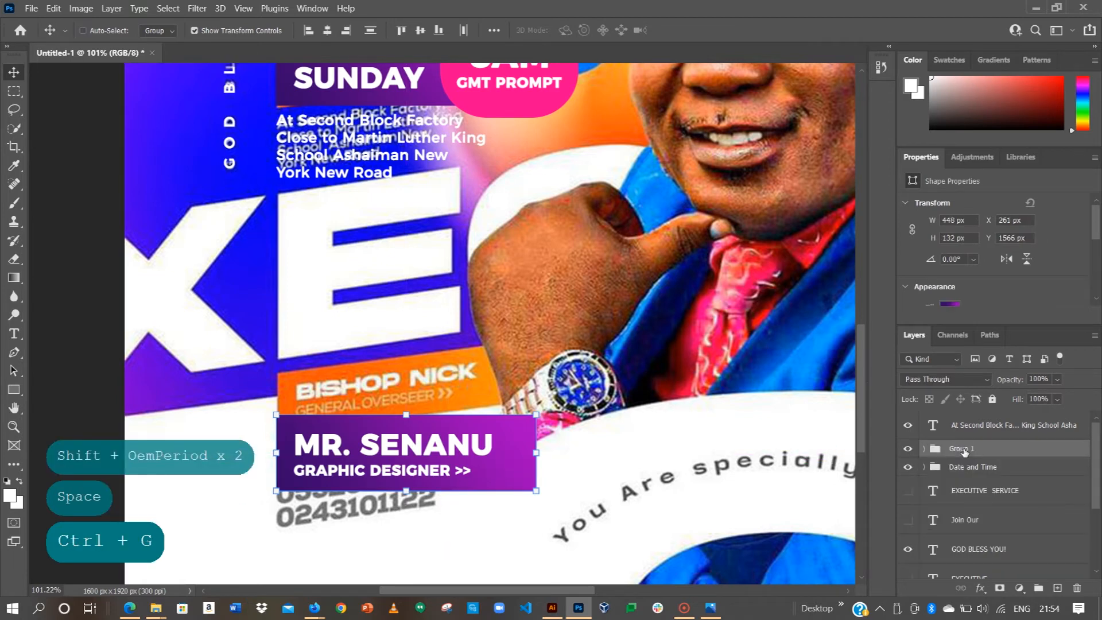
Step: Rename Group 1 to 'Name' and move it straight up above the contact details
{"action": "double_click", "coordinate": [963, 448]}
{"action": "type", "text": "Name and Ti"}
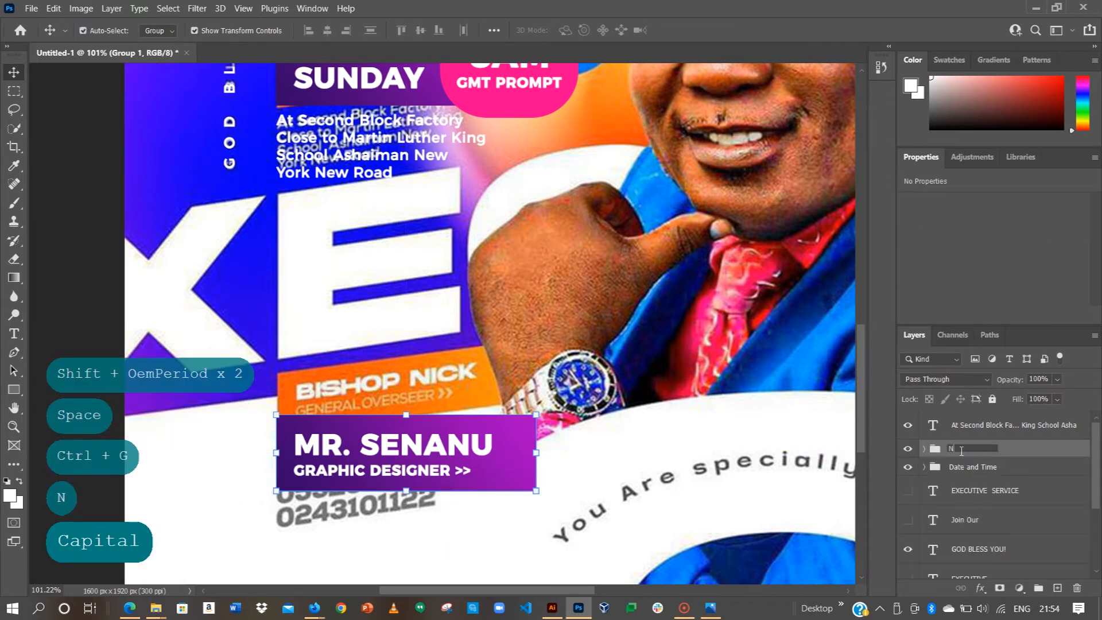
{"action": "key", "text": "BackSpace"}
{"action": "key", "text": "BackSpace"}
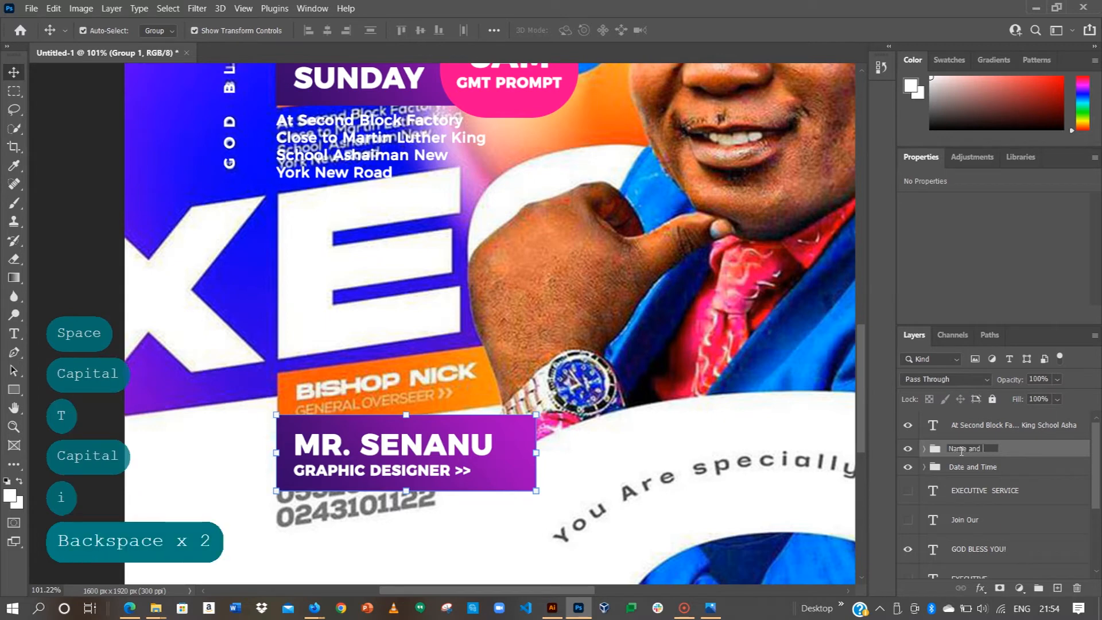
{"action": "key", "text": "Return"}
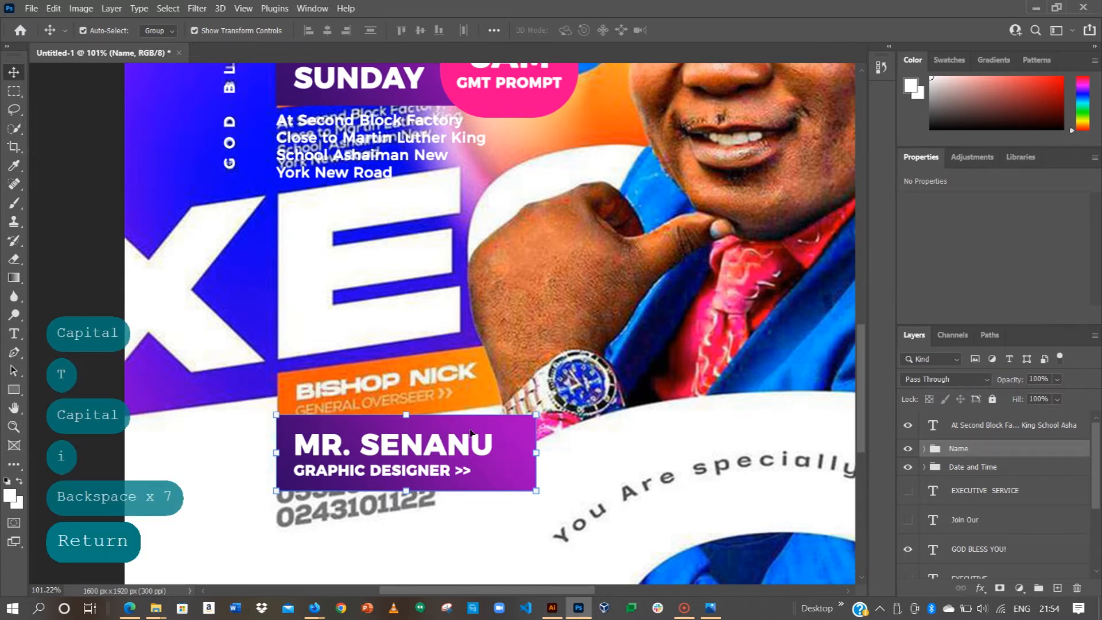
{"action": "left_click_drag", "start_coordinate": [470, 433], "coordinate": [460, 402]}
{"action": "key", "text": "shift"}
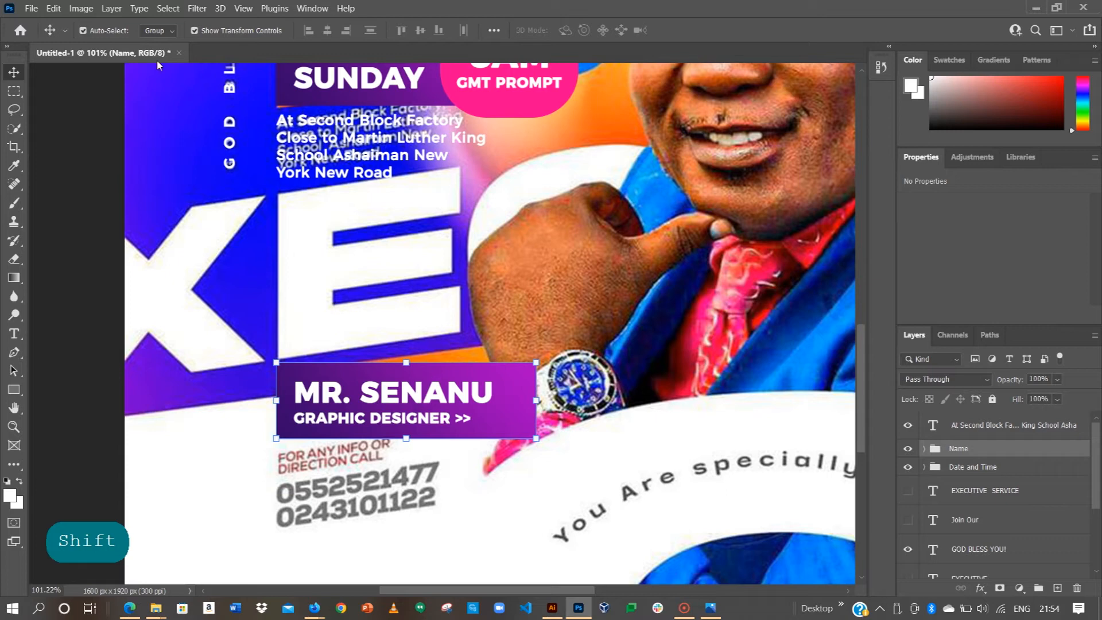
{"action": "left_click", "coordinate": [83, 30]}
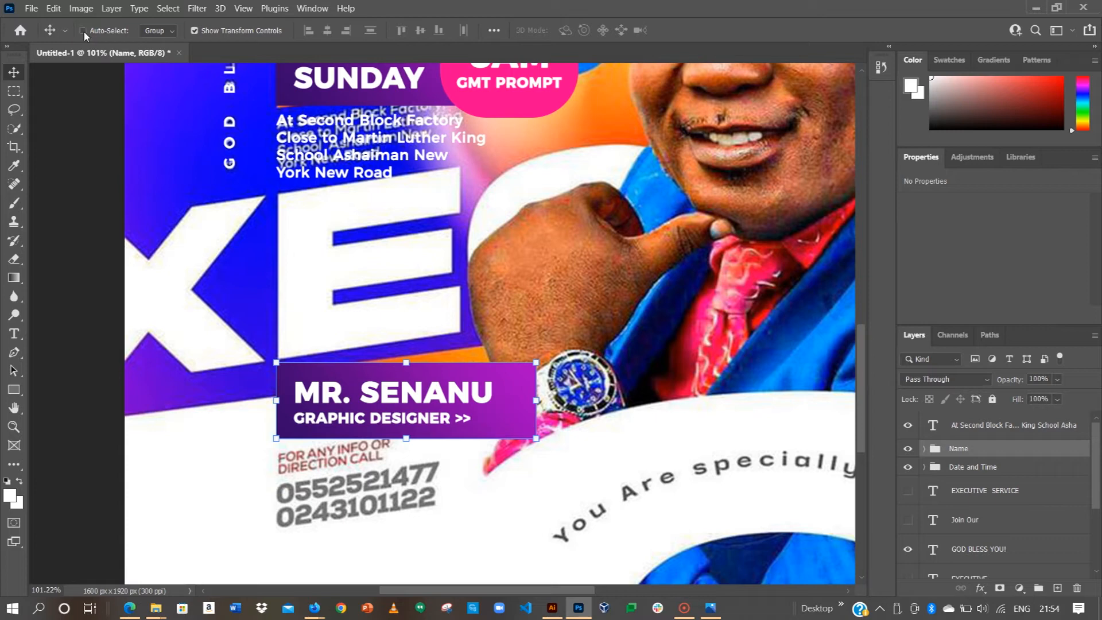
{"action": "left_click", "coordinate": [83, 30]}
{"action": "left_click", "coordinate": [168, 32]}
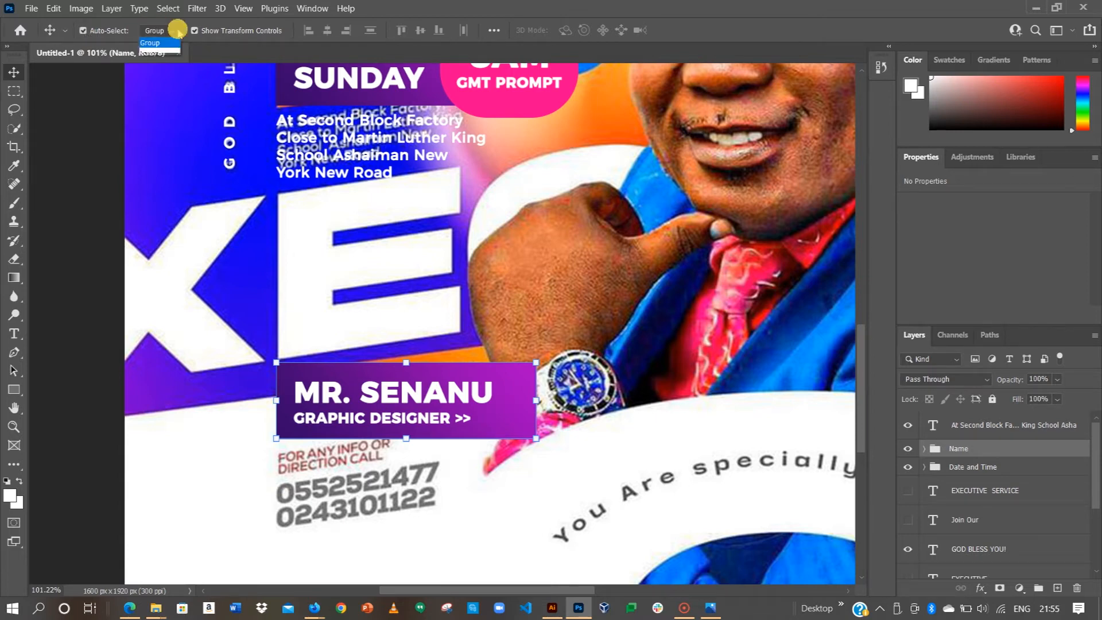
{"action": "left_click", "coordinate": [155, 55]}
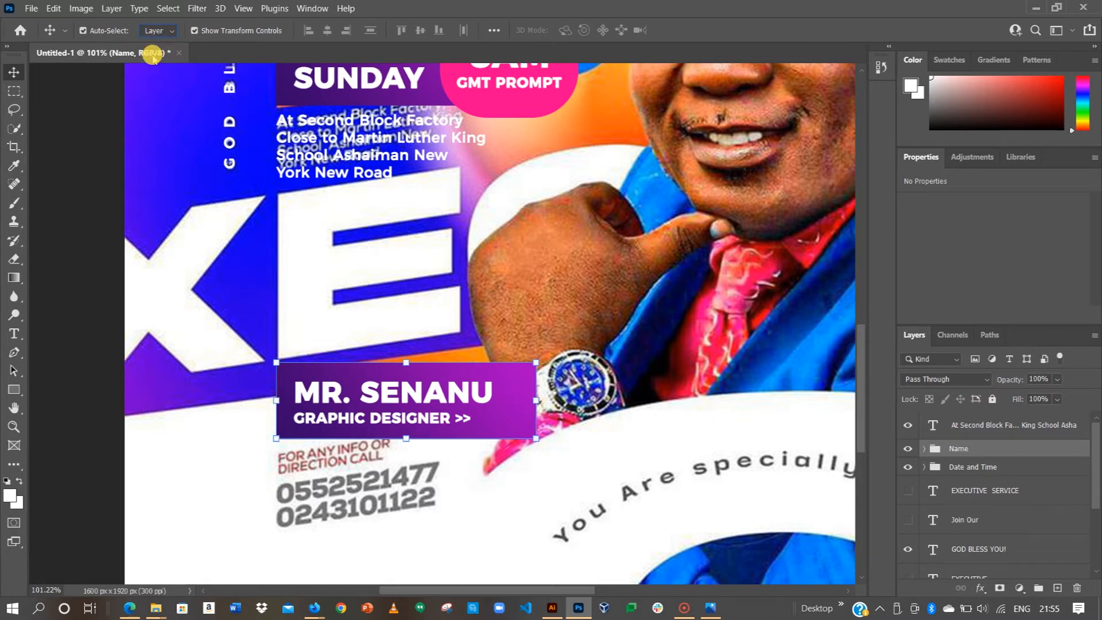
{"action": "left_click", "coordinate": [378, 382]}
{"action": "left_click_drag", "start_coordinate": [378, 380], "coordinate": [377, 392]}
{"action": "key", "text": "ctrl+z"}
{"action": "key", "text": "ctrl+z"}
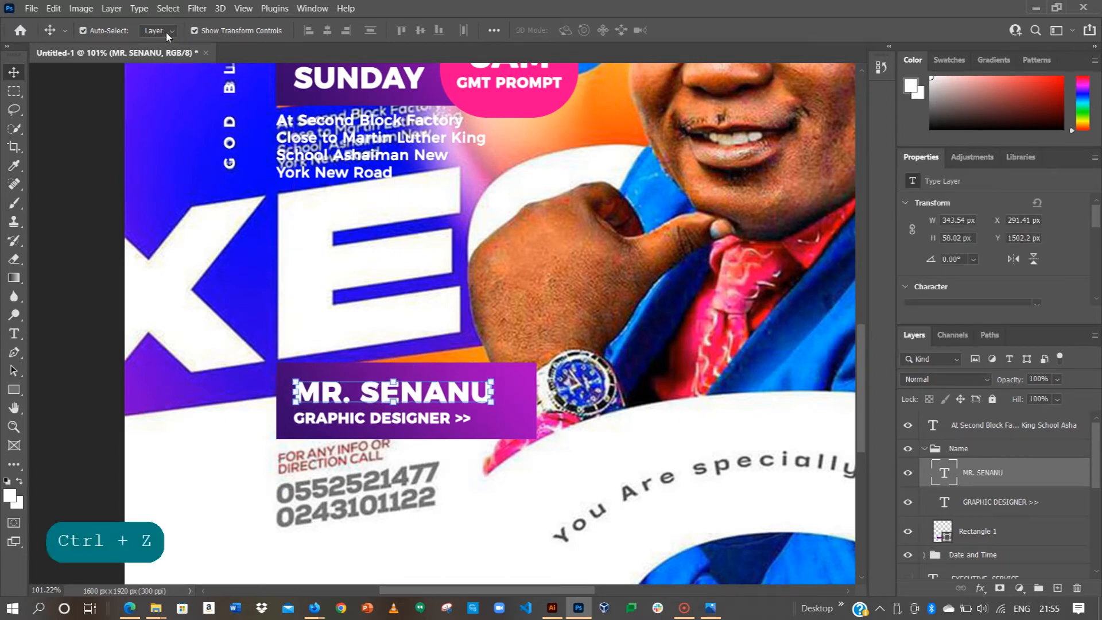
{"action": "left_click", "coordinate": [171, 32]}
{"action": "left_click", "coordinate": [166, 51]}
{"action": "left_click", "coordinate": [101, 286]}
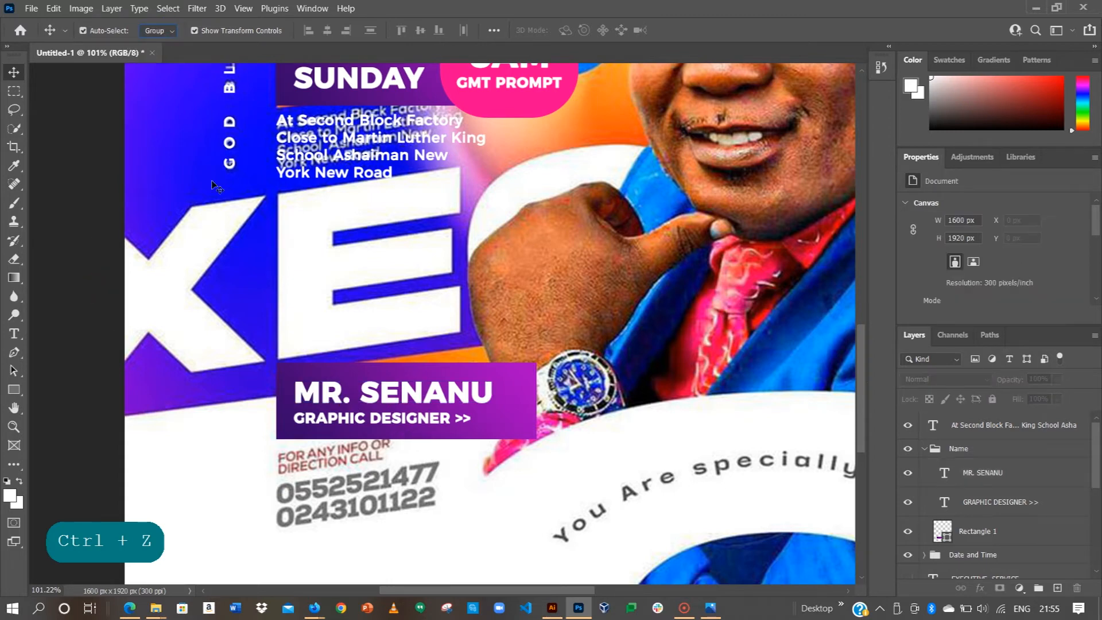
{"action": "left_click", "coordinate": [337, 126]}
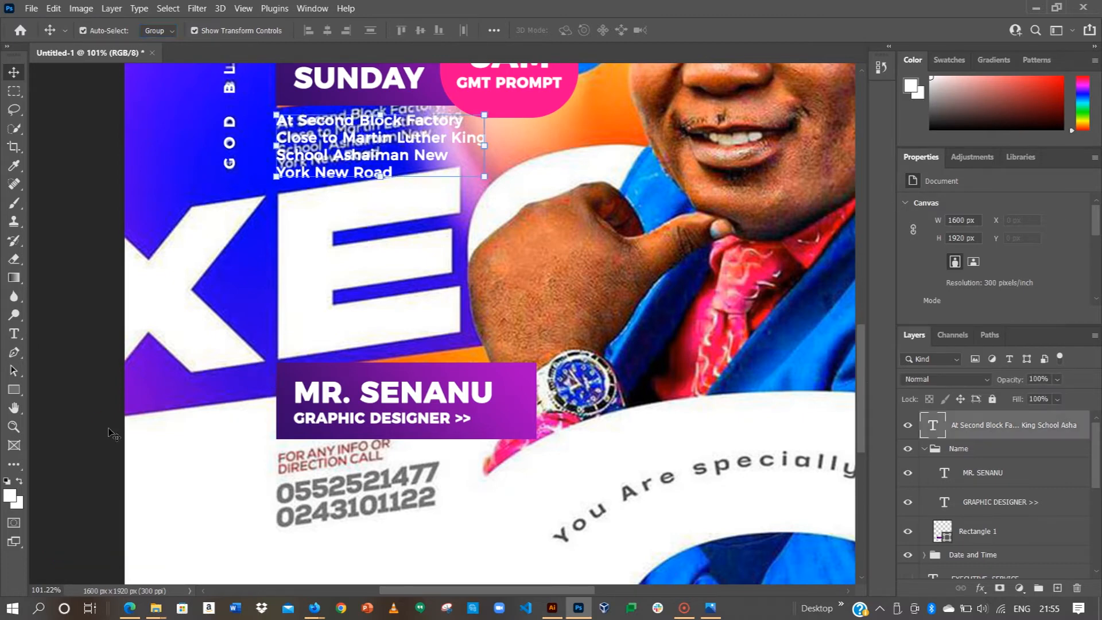
{"action": "key", "text": "space"}
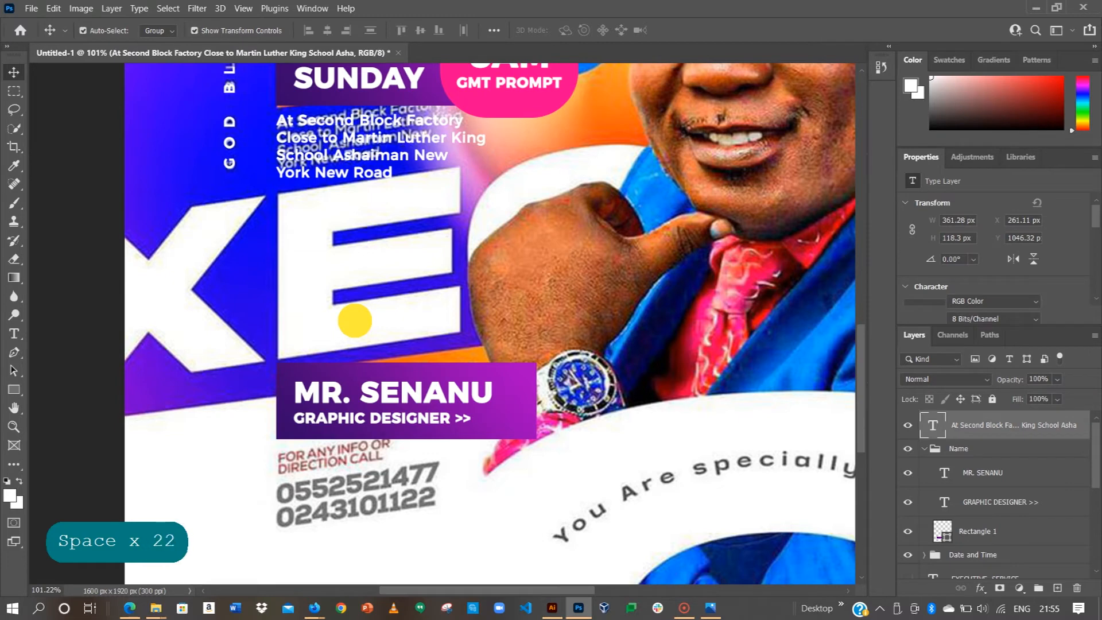
{"action": "left_click", "coordinate": [355, 320]}
Step: Pan to the flyer's lower section and sample the tie's dark red as text colour
{"action": "left_click_drag", "start_coordinate": [354, 320], "coordinate": [349, 354]}
{"action": "key", "text": "space"}
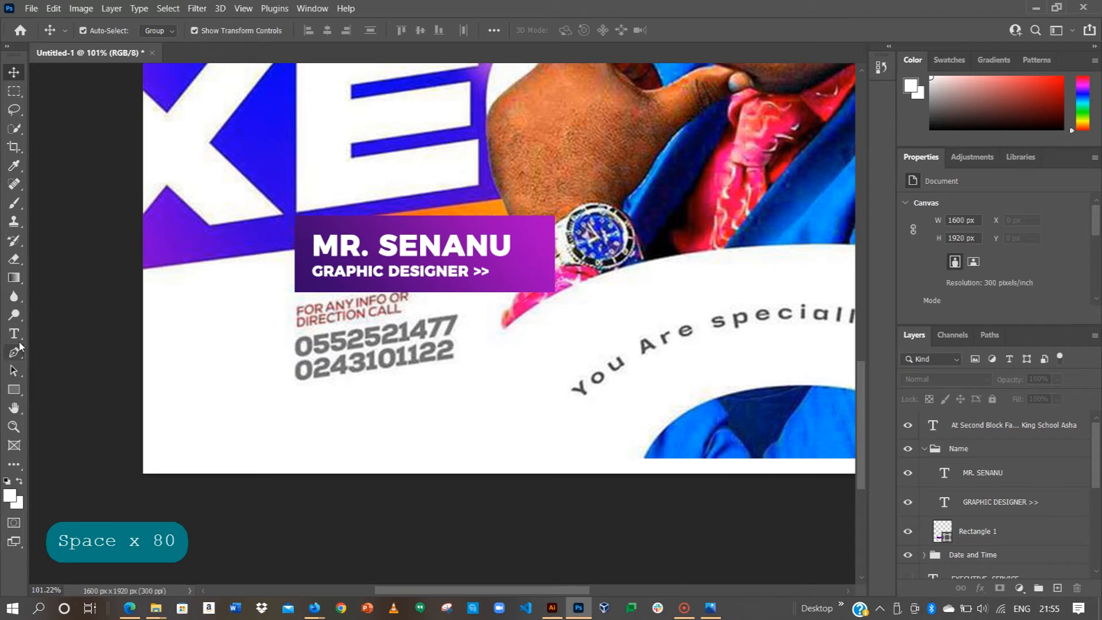
{"action": "key", "text": "t"}
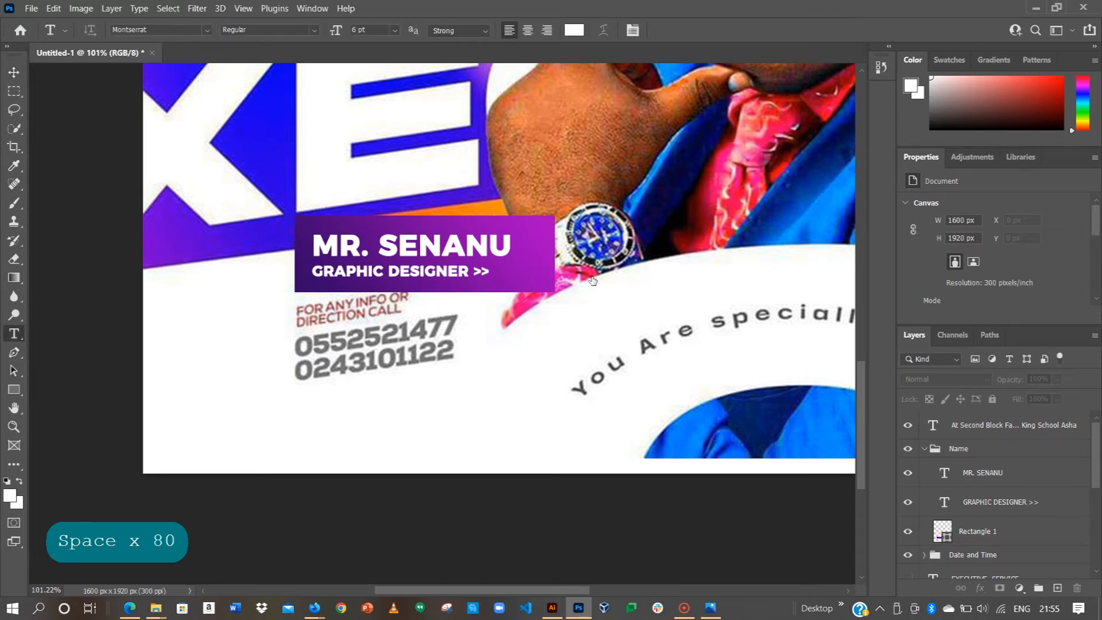
{"action": "left_click", "coordinate": [708, 180]}
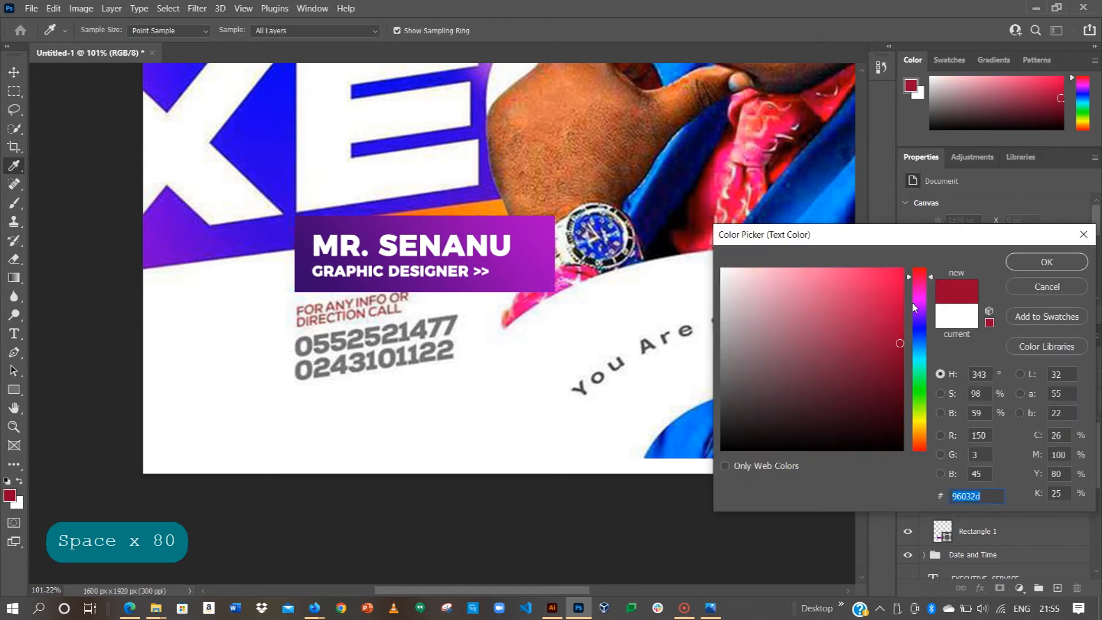
{"action": "left_click", "coordinate": [1041, 262]}
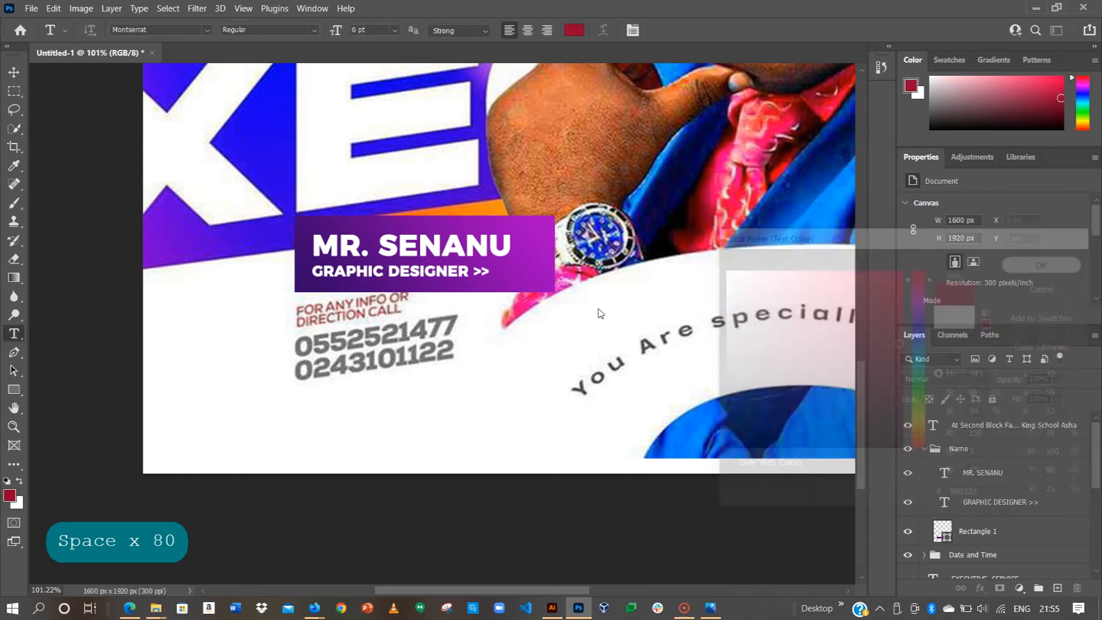
Step: Type 'FOR ANY INFO OR / DIRECTION CALL' in capitals on two lines and commit
{"action": "left_click", "coordinate": [286, 409]}
{"action": "type", "text": "for any info"}
{"action": "key", "text": "Caps_Lock"}
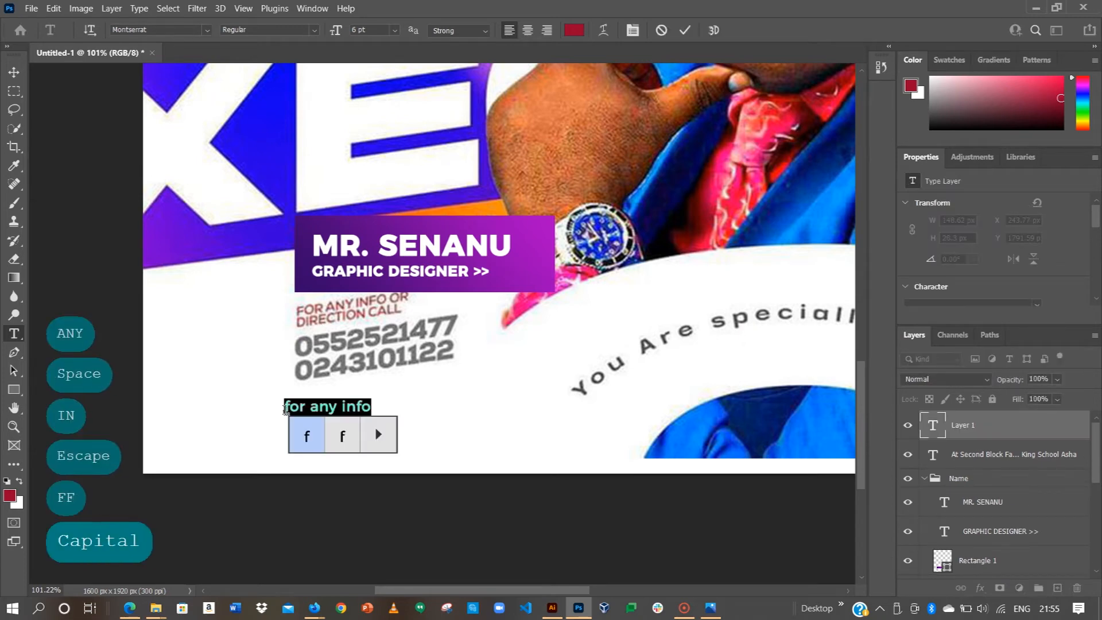
{"action": "key", "text": "Escape"}
{"action": "left_click", "coordinate": [333, 409]}
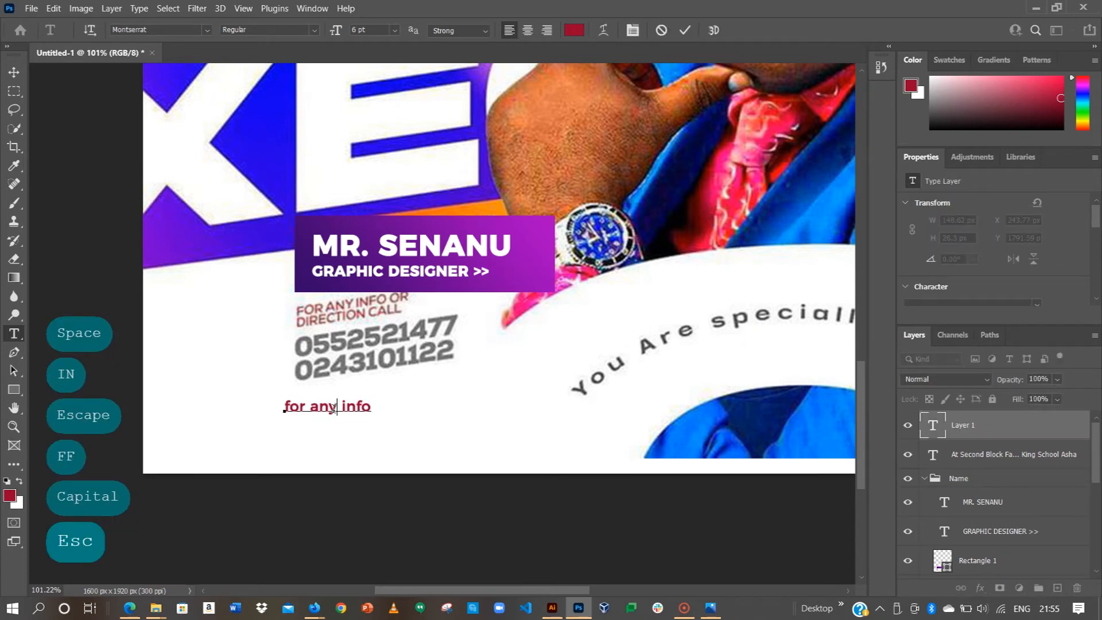
{"action": "key", "text": "ctrl+a"}
{"action": "key", "text": "Caps_Lock"}
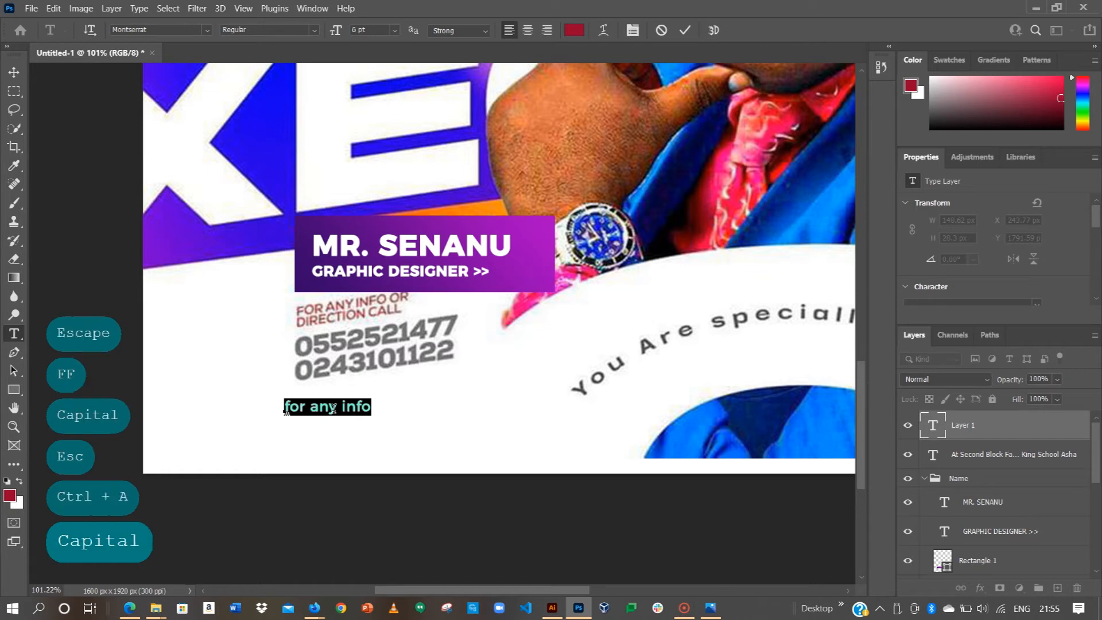
{"action": "type", "text": "FOR ANY INFO"}
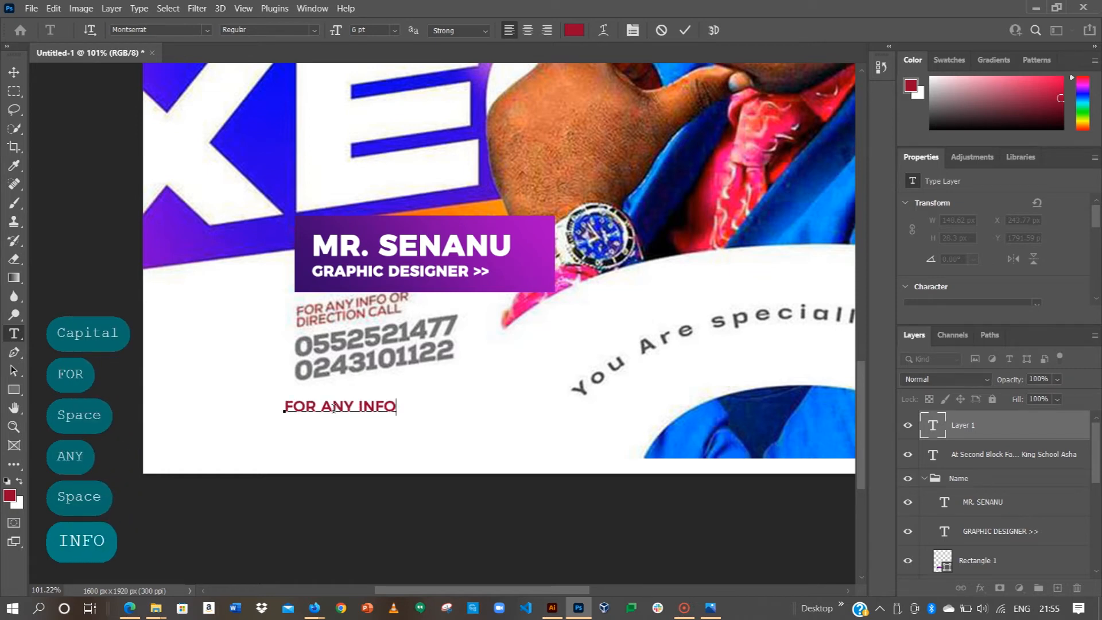
{"action": "type", "text": " OR"}
{"action": "key", "text": "Return"}
{"action": "type", "text": "DIRECTION CALL"}
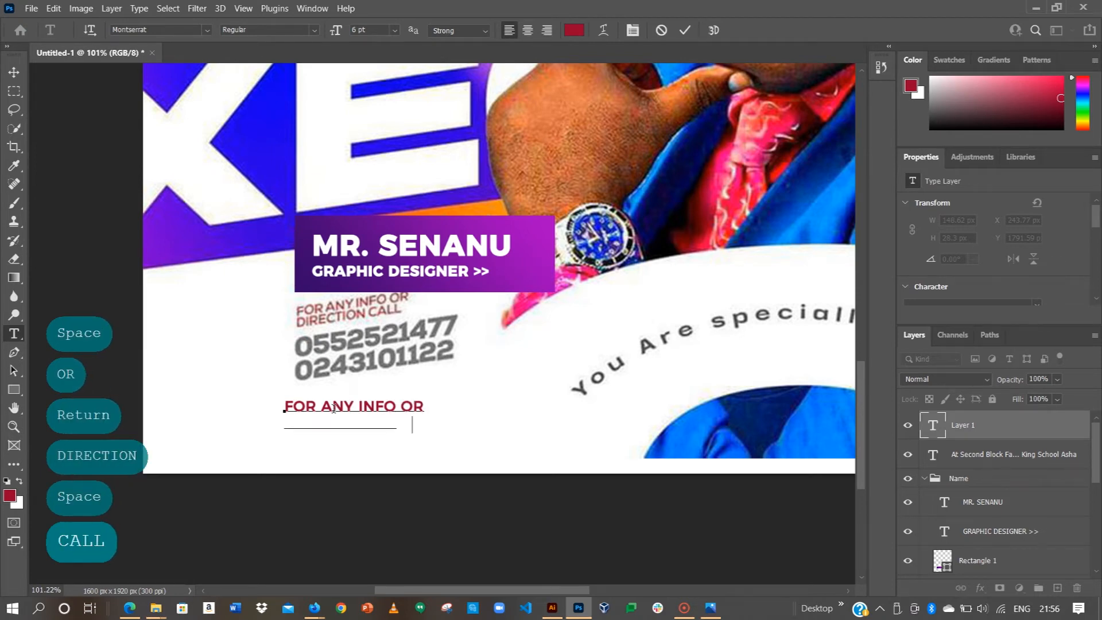
{"action": "left_click", "coordinate": [685, 30]}
Step: Resize the call text to 5 pt and move it onto the reference call line
{"action": "left_click", "coordinate": [14, 71]}
{"action": "scroll", "coordinate": [946, 275], "scroll_direction": "down", "scroll_amount": 1}
{"action": "scroll", "coordinate": [944, 282], "scroll_direction": "down", "scroll_amount": 3}
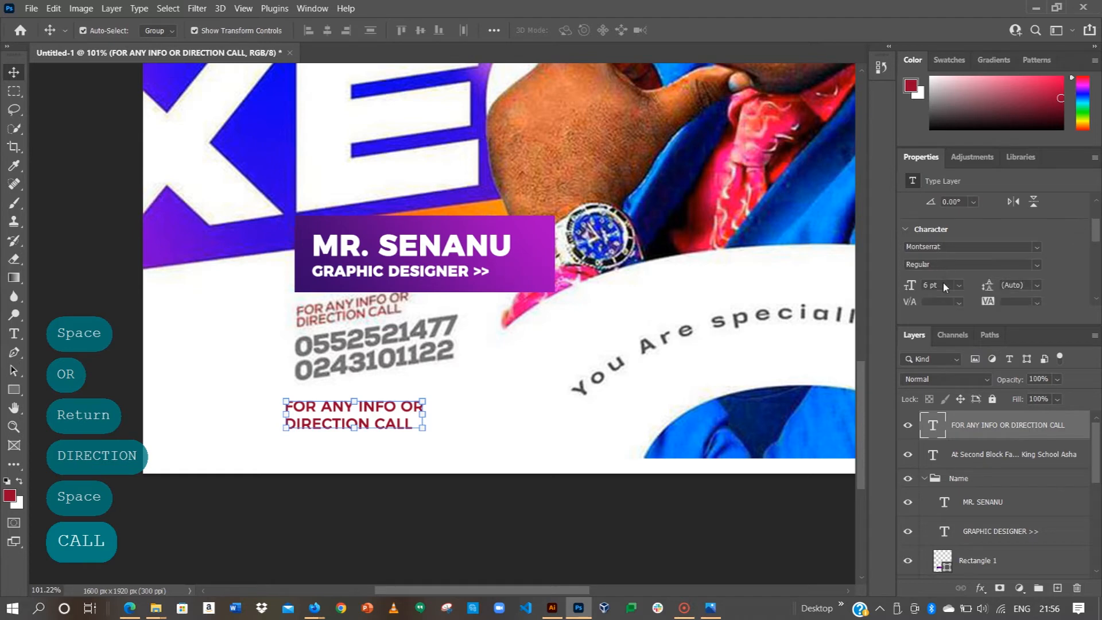
{"action": "left_click", "coordinate": [931, 271]}
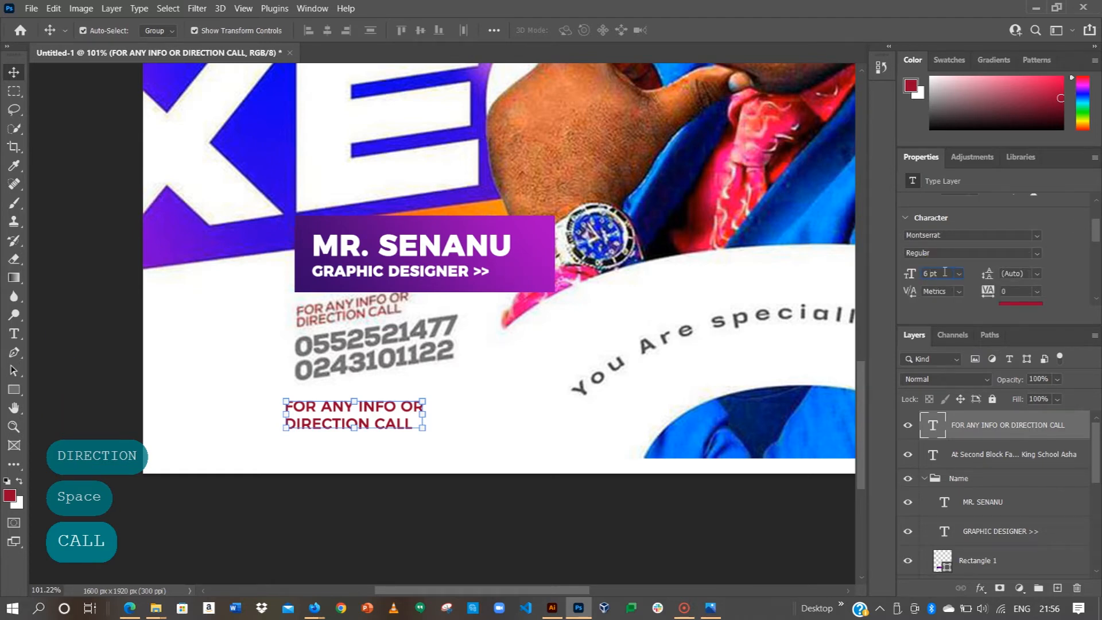
{"action": "key", "text": "Left"}
{"action": "key", "text": "BackSpace"}
{"action": "type", "text": "5"}
{"action": "key", "text": "Return"}
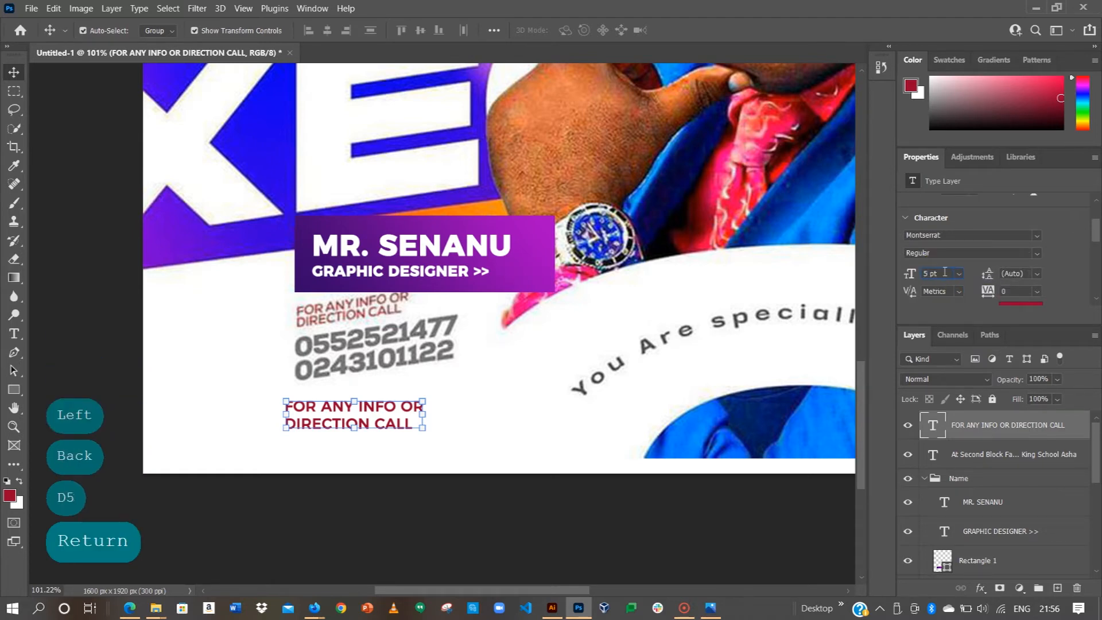
{"action": "mouse_move", "coordinate": [374, 389]}
{"action": "left_mouse_down"}
{"action": "mouse_move", "coordinate": [389, 295]}
{"action": "mouse_move", "coordinate": [392, 309]}
{"action": "left_mouse_up"}
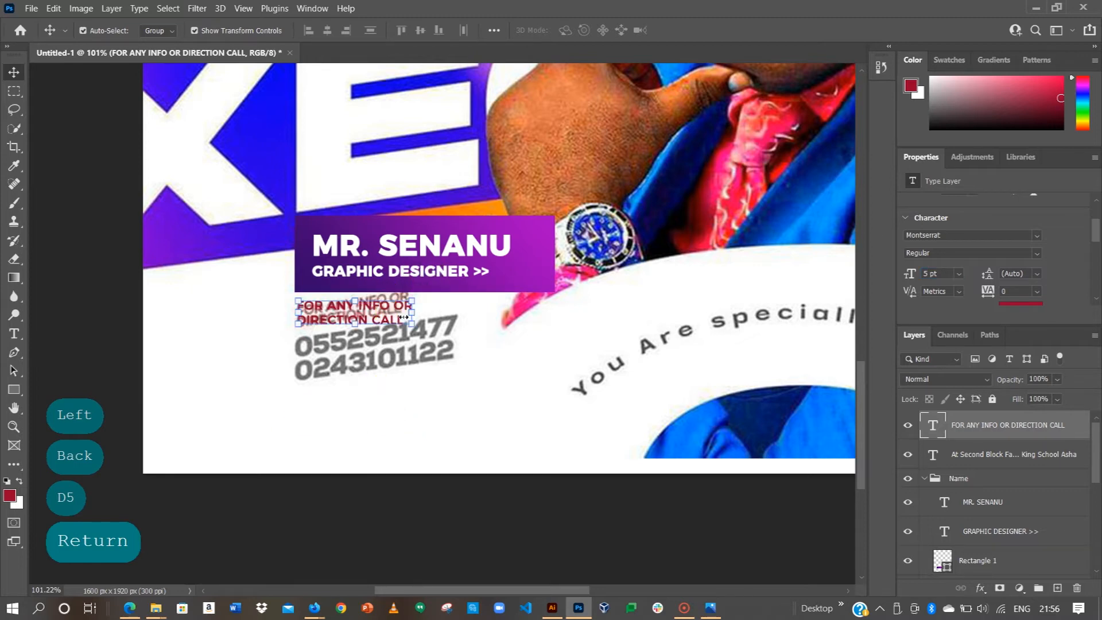
{"action": "left_click", "coordinate": [155, 312]}
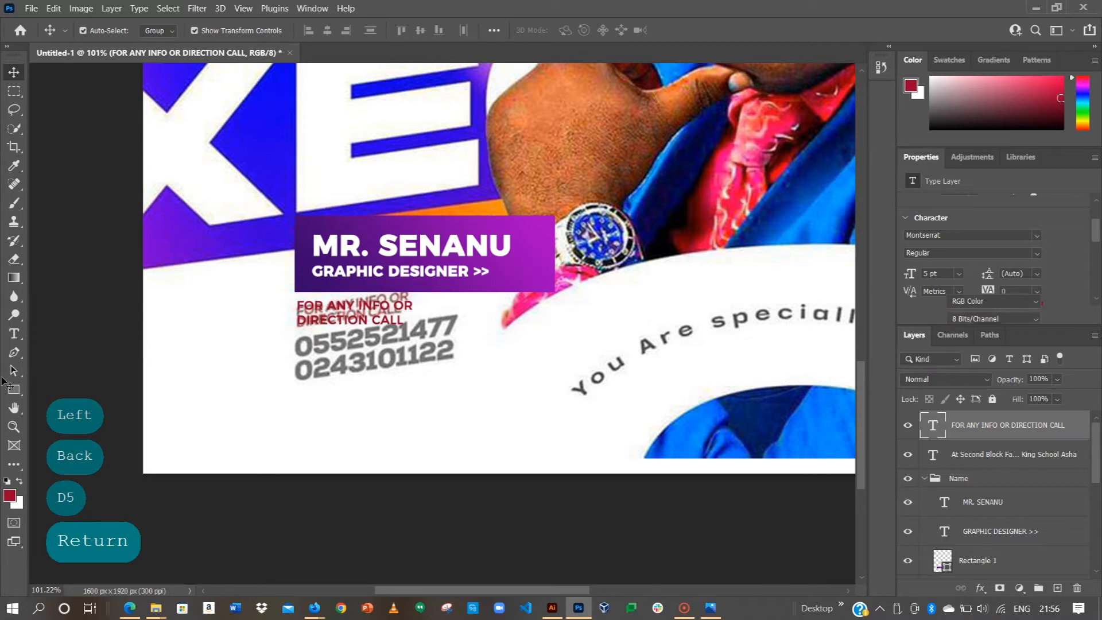
{"action": "left_click", "coordinate": [12, 338]}
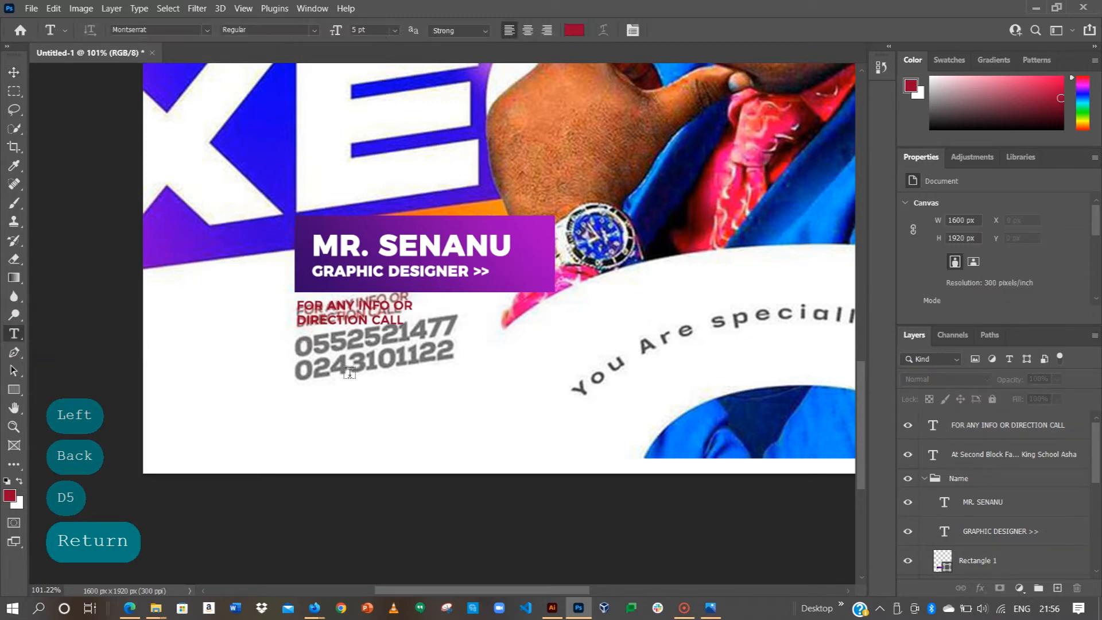
Step: Type the two contact phone numbers on separate lines and commit the text
{"action": "left_click", "coordinate": [339, 395]}
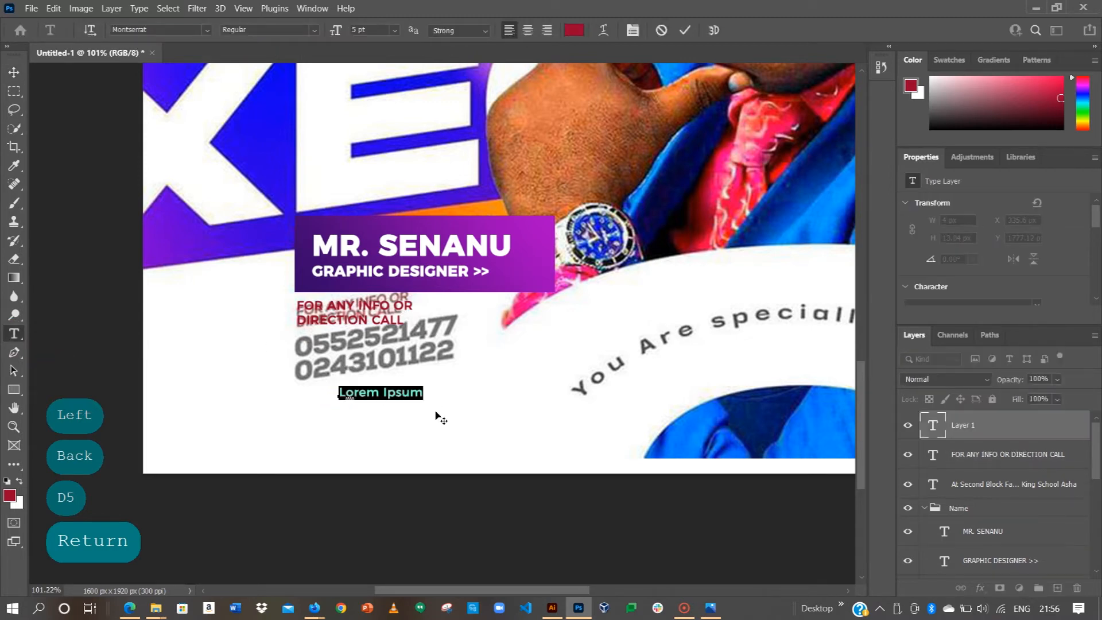
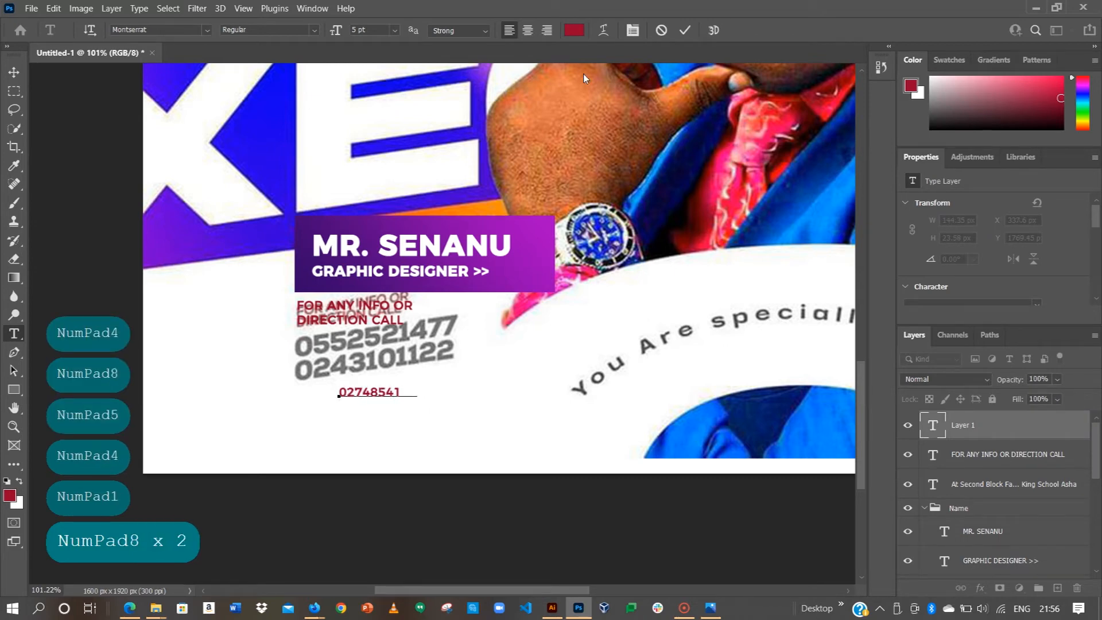
{"action": "key", "text": "Return"}
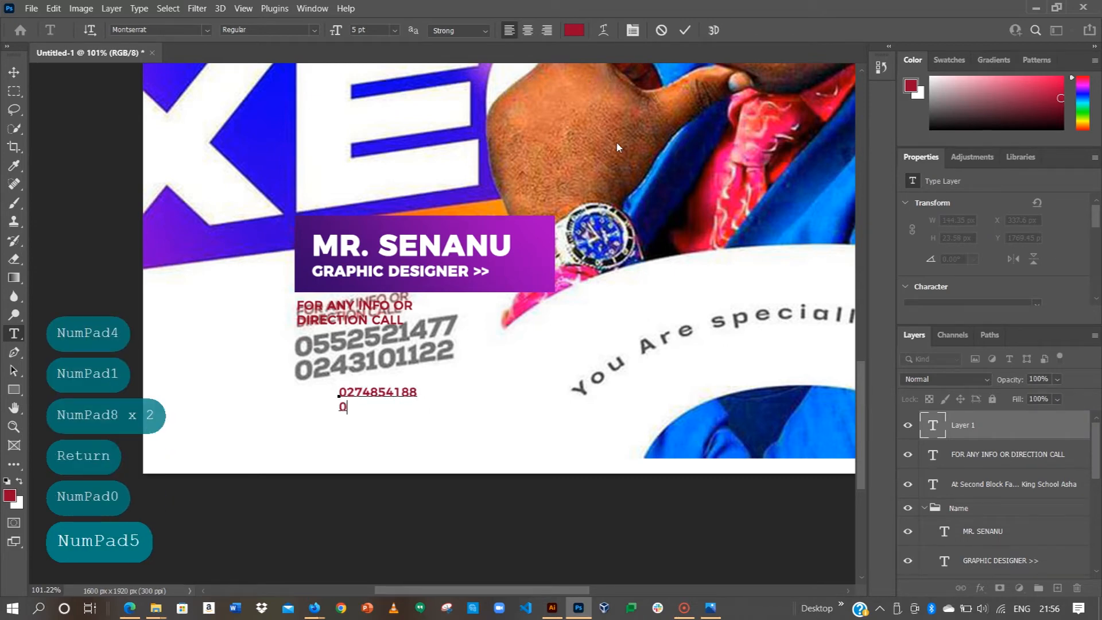
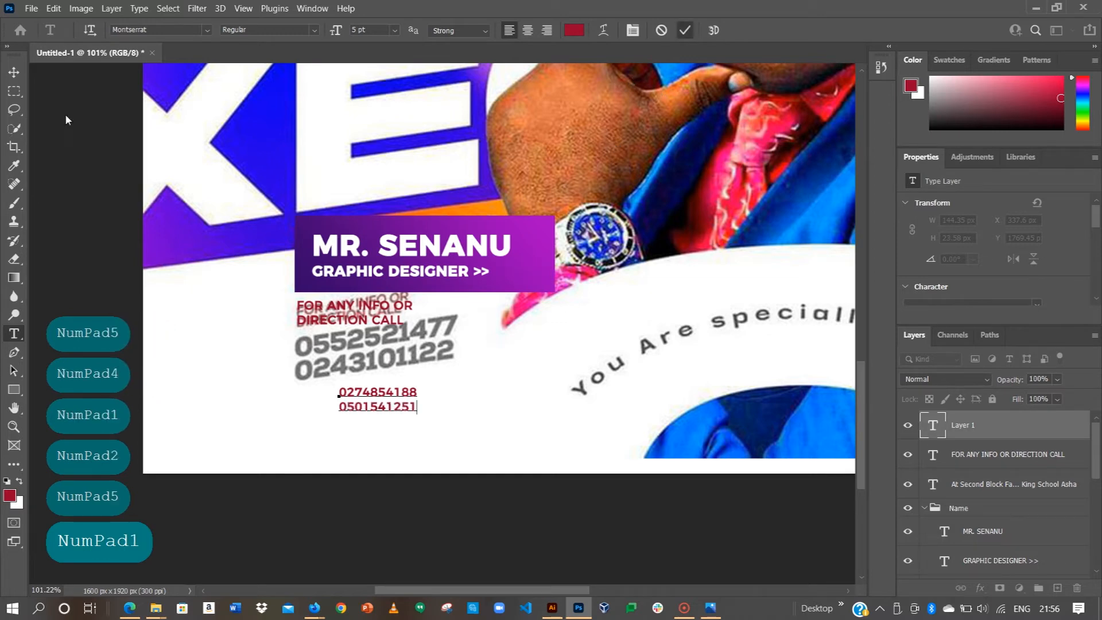
{"action": "left_click", "coordinate": [14, 72]}
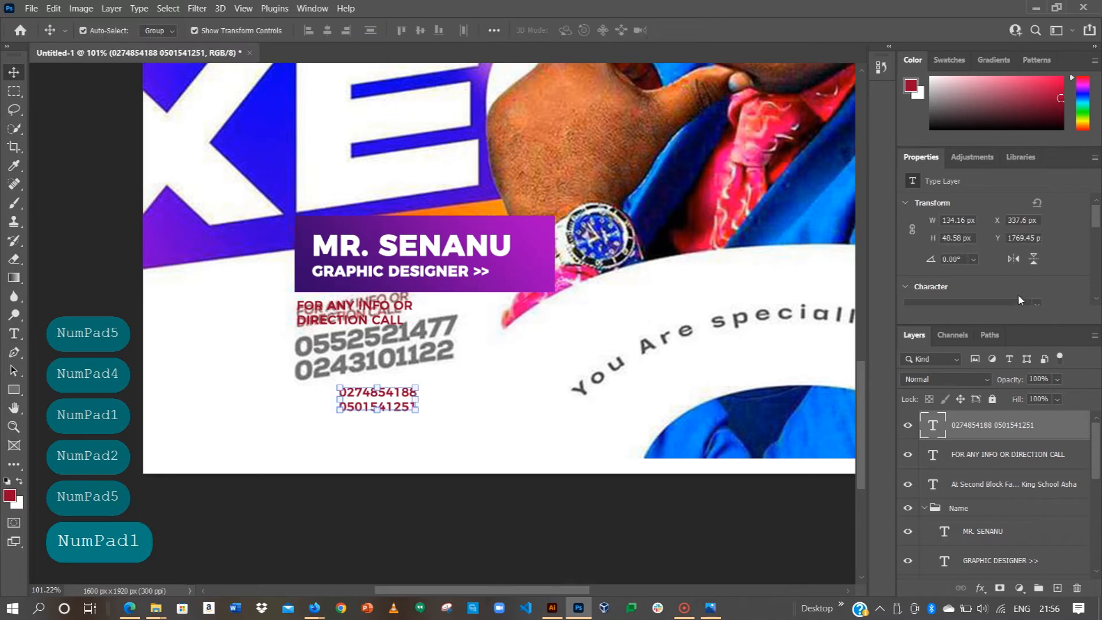
Step: Set the phone numbers to 16 pt and drag them over the reference numbers
{"action": "scroll", "coordinate": [988, 275], "scroll_direction": "down", "scroll_amount": 1}
{"action": "scroll", "coordinate": [948, 271], "scroll_direction": "down", "scroll_amount": 6}
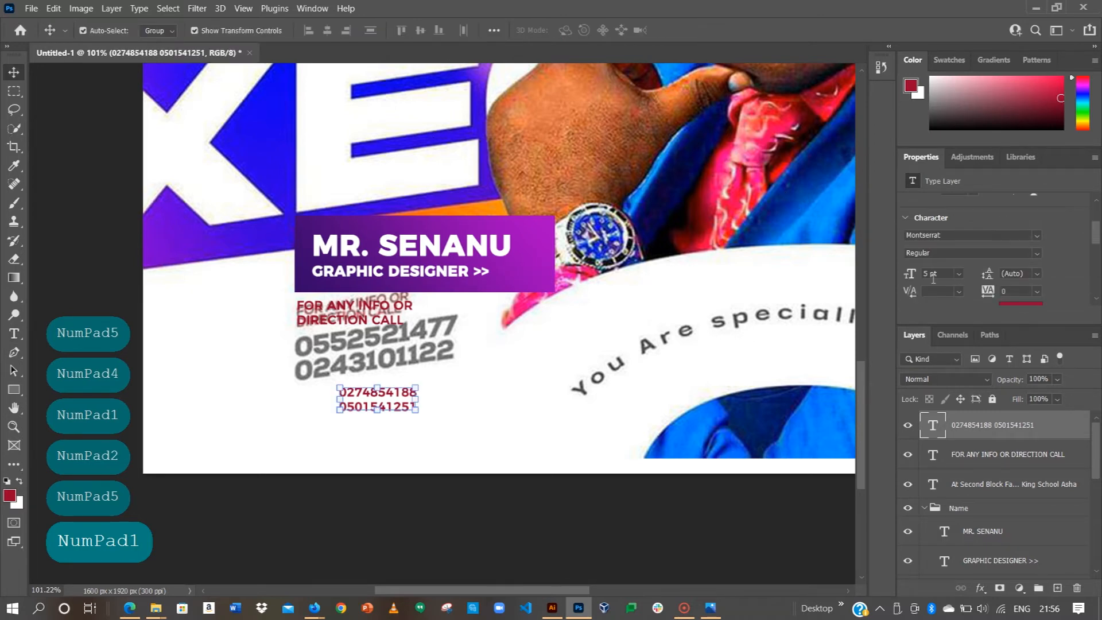
{"action": "left_click", "coordinate": [958, 216]}
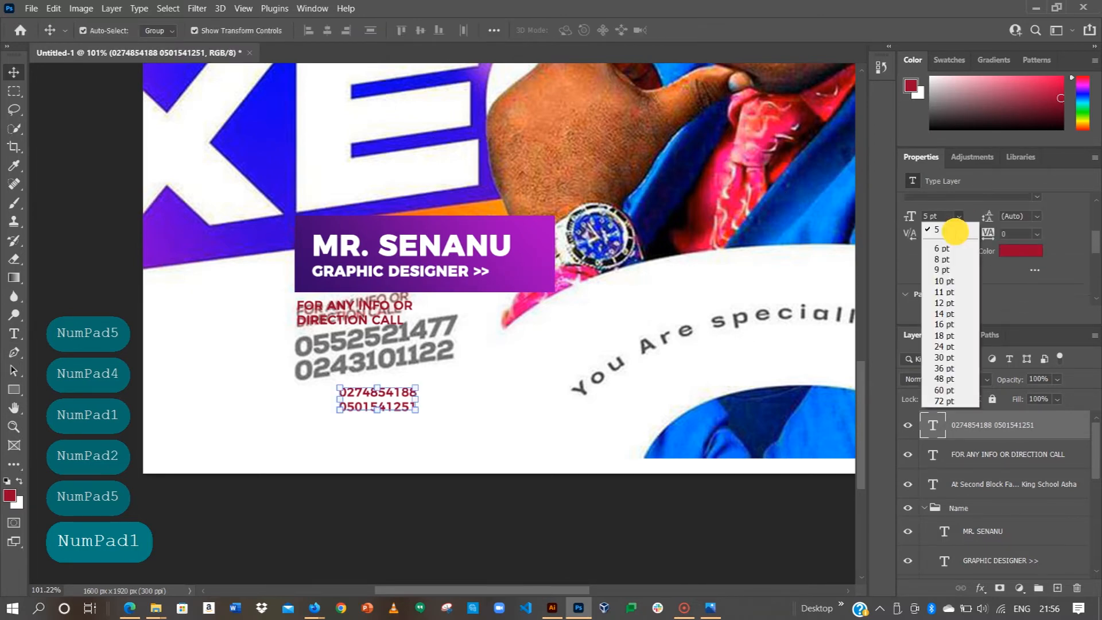
{"action": "left_click", "coordinate": [943, 325]}
{"action": "left_click_drag", "start_coordinate": [528, 386], "coordinate": [489, 357]}
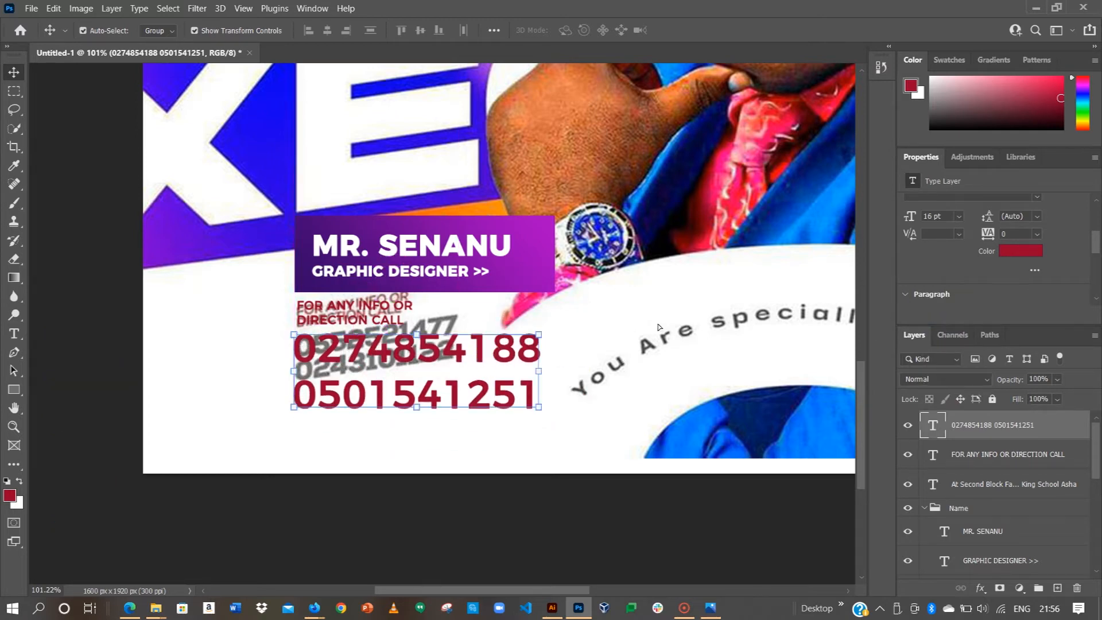
Step: Reduce the phone numbers to 14 pt and try 16 pt, then 15 pt line spacing
{"action": "left_click", "coordinate": [958, 216]}
{"action": "left_click", "coordinate": [947, 315]}
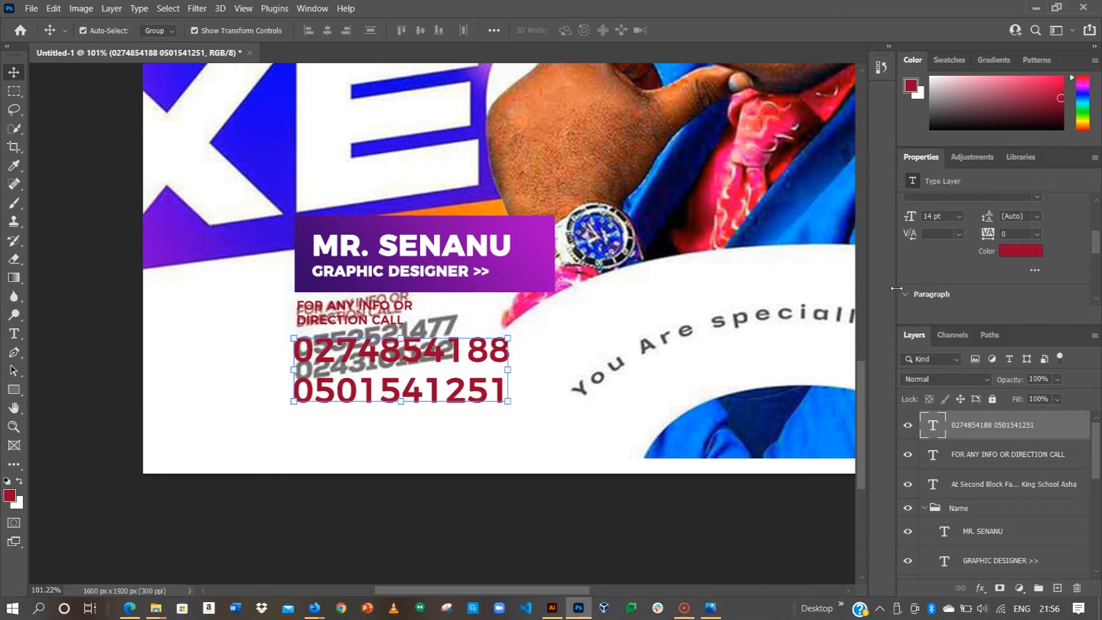
{"action": "left_click", "coordinate": [1036, 216]}
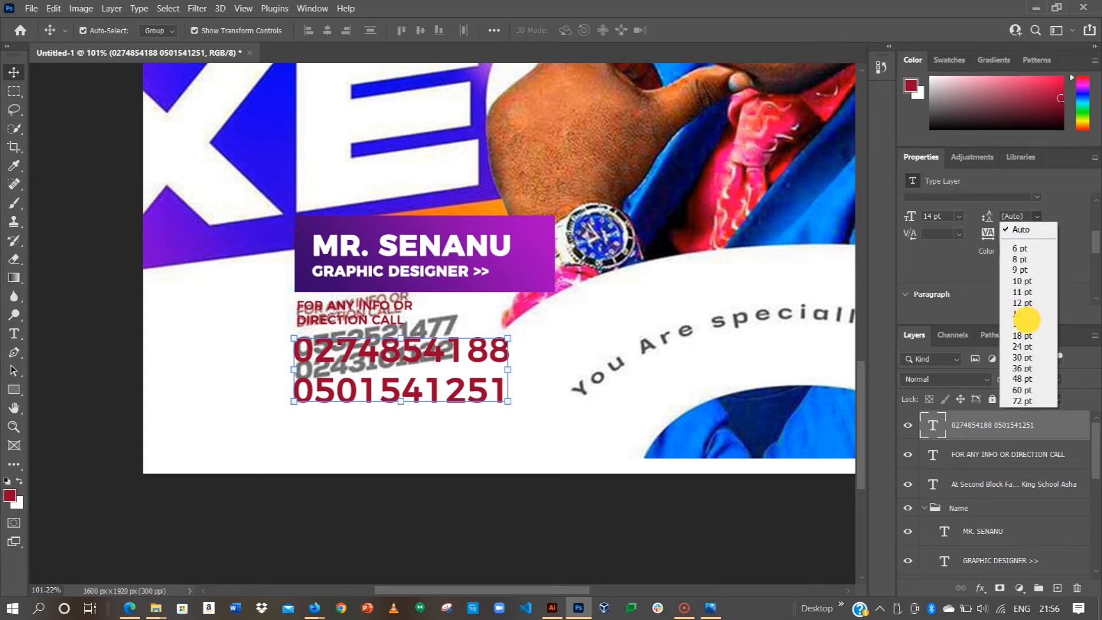
{"action": "left_click", "coordinate": [1024, 323]}
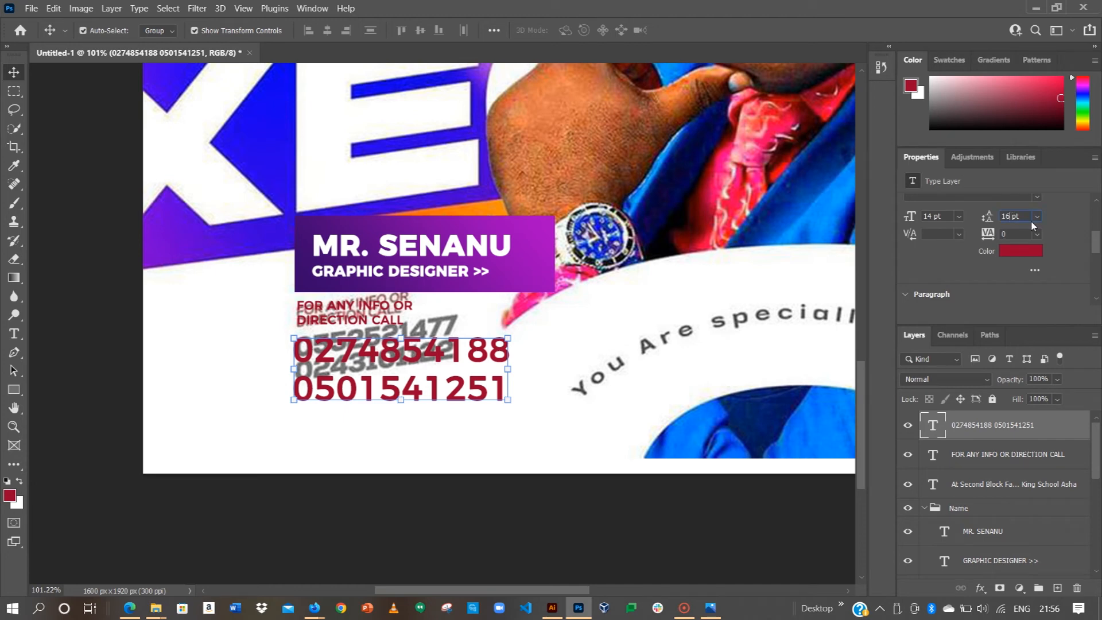
{"action": "key", "text": "BackSpace"}
{"action": "type", "text": "5"}
{"action": "key", "text": "Return"}
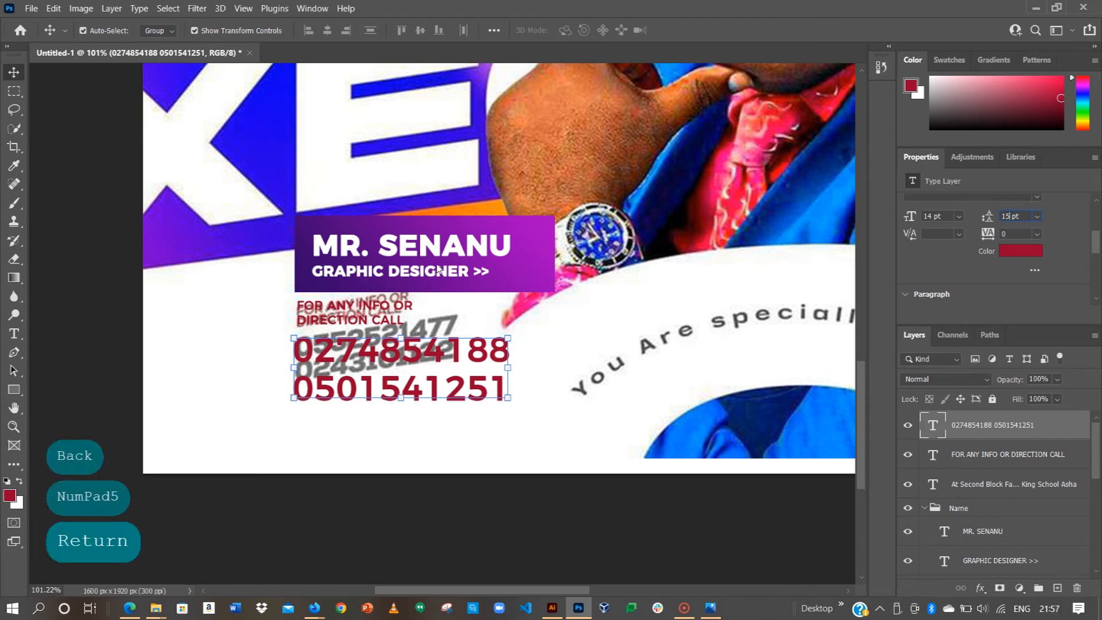
Step: Tighten the phone numbers' line spacing to 14 pt and deselect the text
{"action": "left_click", "coordinate": [1008, 217]}
{"action": "key", "text": "BackSpace"}
{"action": "type", "text": "4"}
{"action": "key", "text": "Return"}
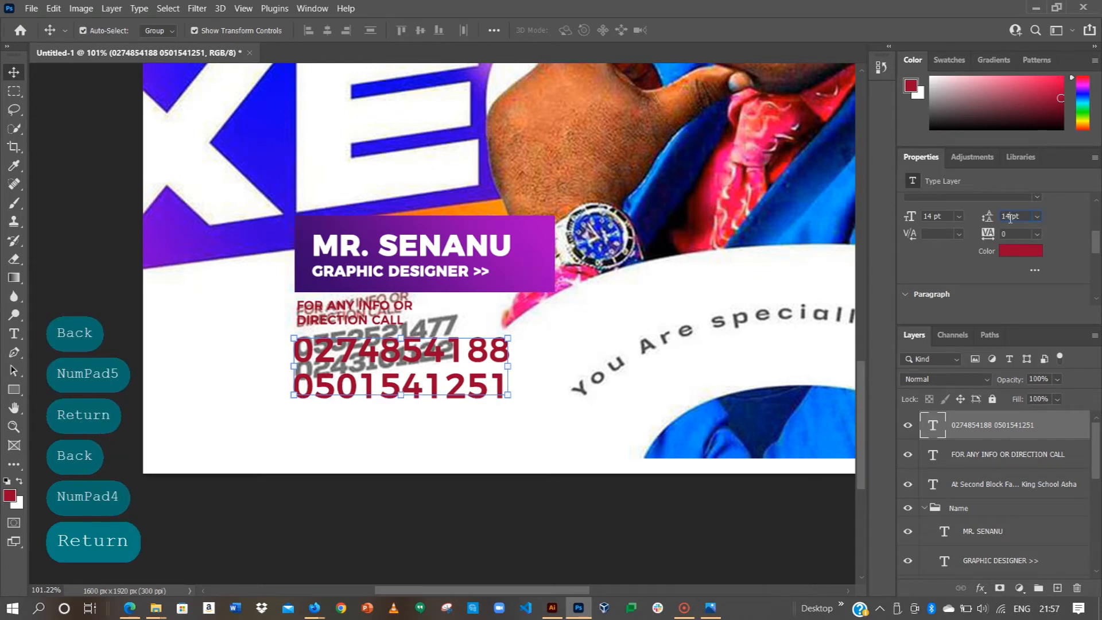
{"action": "left_click", "coordinate": [271, 324]}
{"action": "left_click", "coordinate": [486, 363]}
{"action": "left_click", "coordinate": [157, 394]}
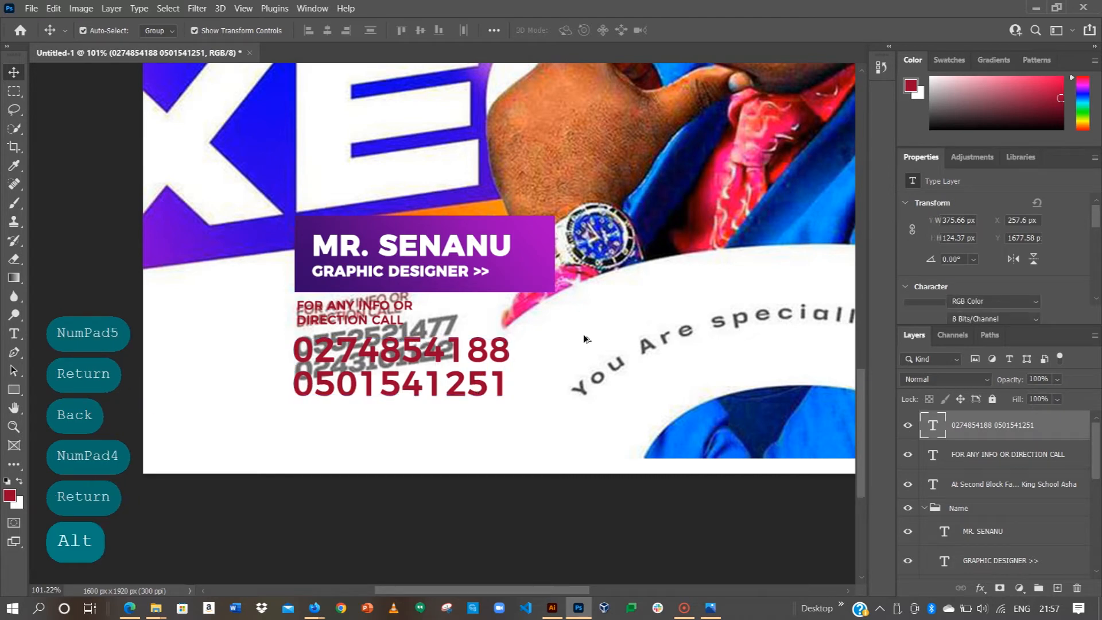
Step: Pan around the canvas and fit the whole flyer on screen with Ctrl+0
{"action": "scroll", "coordinate": [582, 337], "scroll_direction": "down", "scroll_amount": 2}
{"action": "left_click_drag", "start_coordinate": [608, 265], "coordinate": [489, 418]}
{"action": "scroll", "coordinate": [485, 342], "scroll_direction": "down", "scroll_amount": 2}
{"action": "scroll", "coordinate": [492, 334], "scroll_direction": "down", "scroll_amount": 2}
{"action": "left_click_drag", "start_coordinate": [532, 296], "coordinate": [515, 346]}
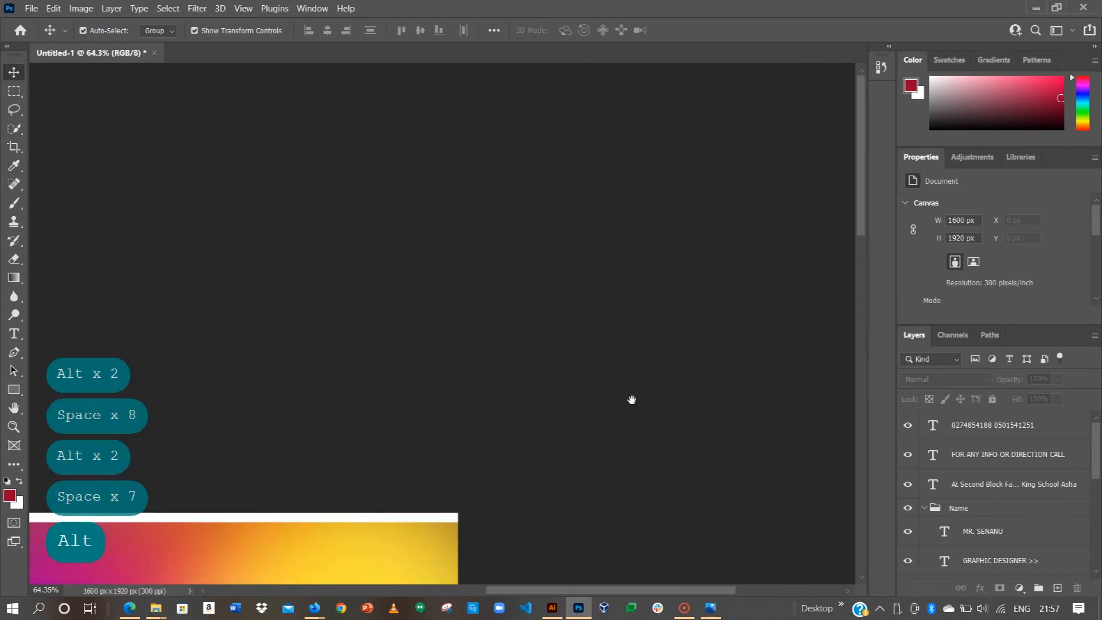
{"action": "key", "text": "ctrl+0"}
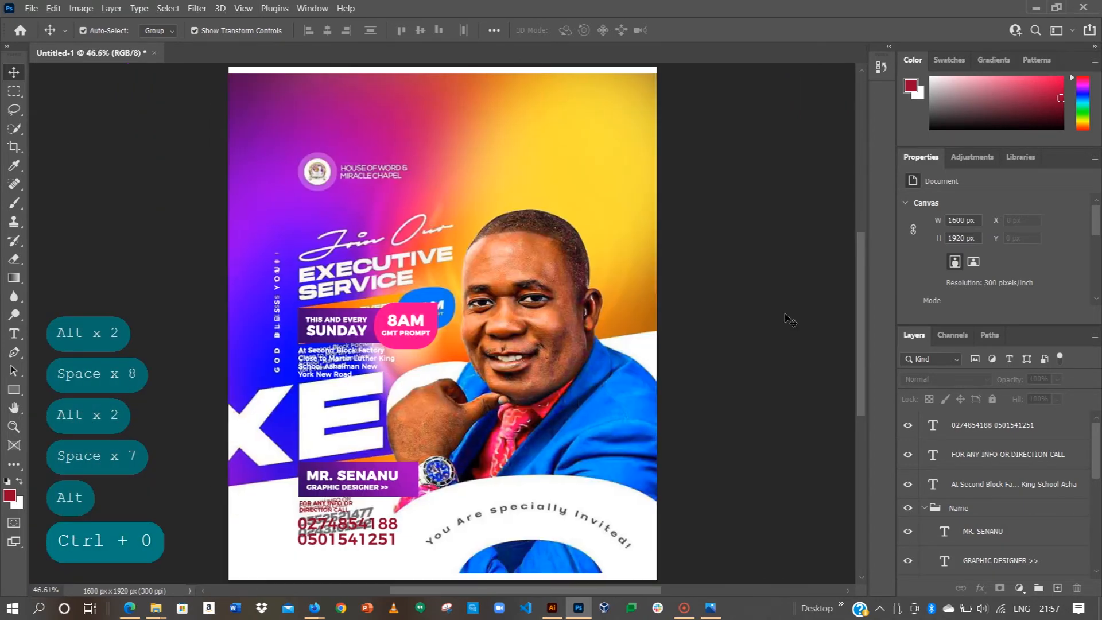
{"action": "scroll", "coordinate": [974, 467], "scroll_direction": "down", "scroll_amount": 2}
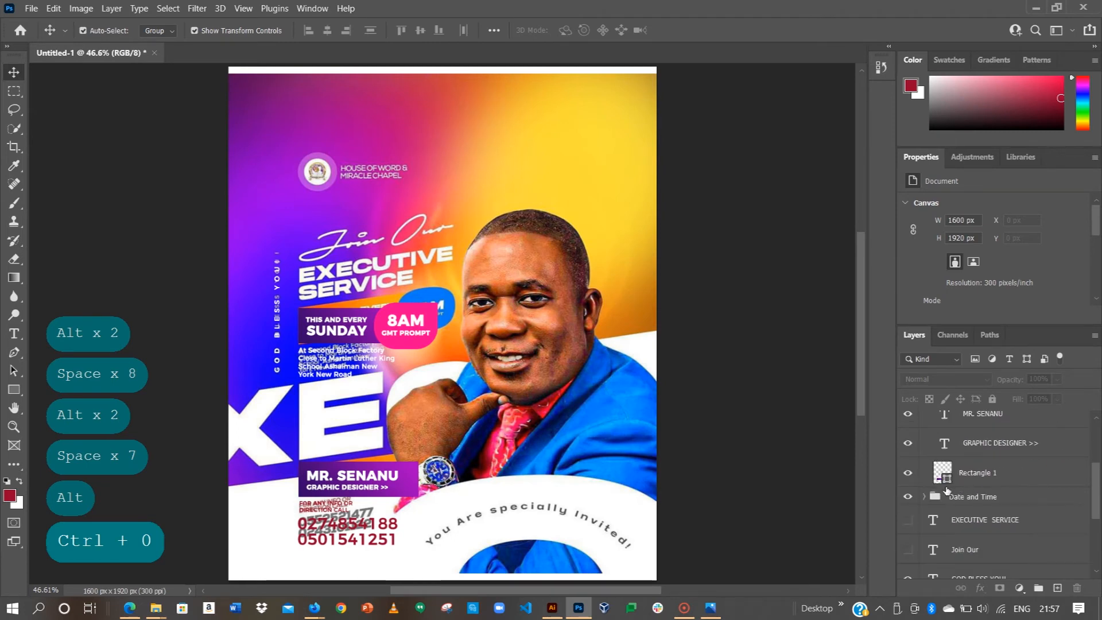
Step: Show the EXECUTIVE SERVICE, Join Our and EXECUTIVE layers plus the Logo and Background groups
{"action": "left_click", "coordinate": [907, 519]}
{"action": "left_click", "coordinate": [908, 549]}
{"action": "scroll", "coordinate": [909, 522], "scroll_direction": "down", "scroll_amount": 2}
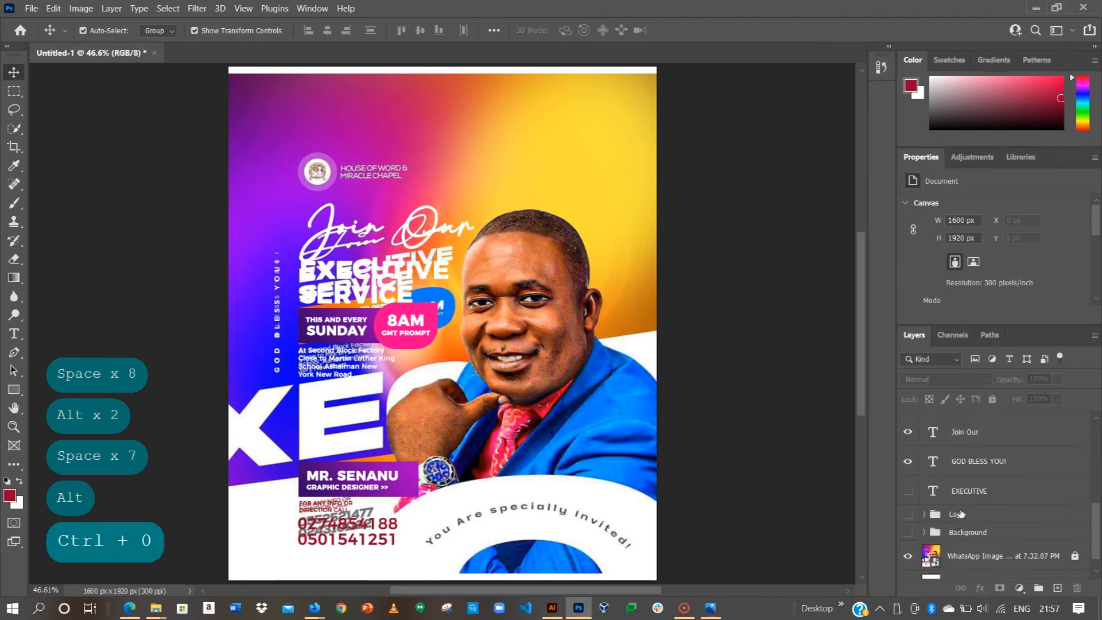
{"action": "left_click", "coordinate": [907, 501]}
{"action": "left_click", "coordinate": [907, 515]}
{"action": "left_click", "coordinate": [908, 533]}
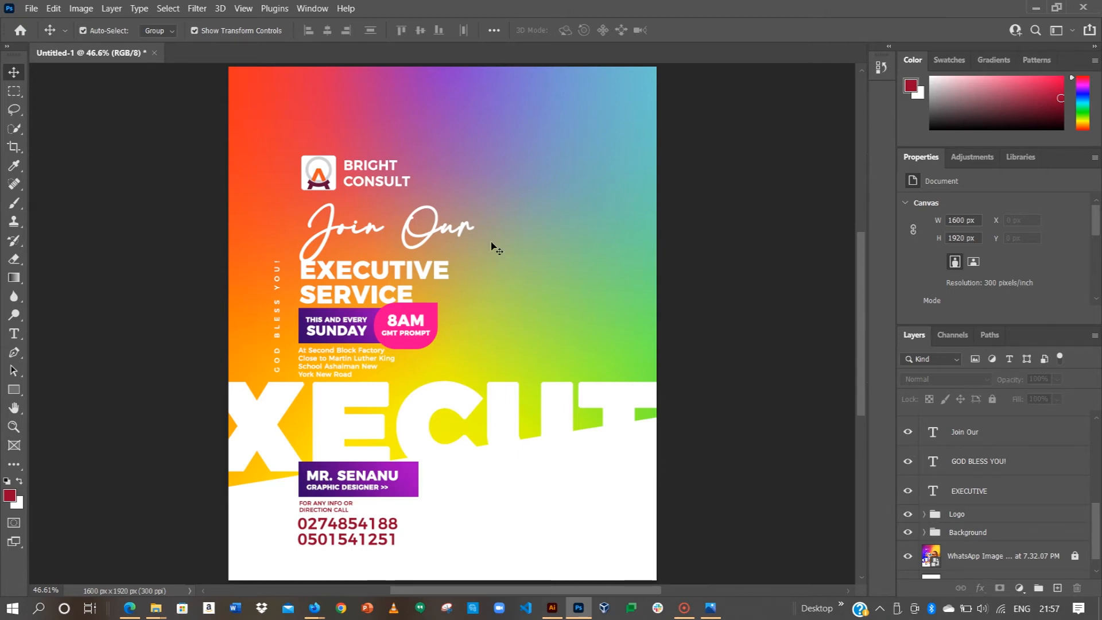
Step: Move the Logo group straight up toward the top edge, then select the Join Our text
{"action": "left_click", "coordinate": [320, 176]}
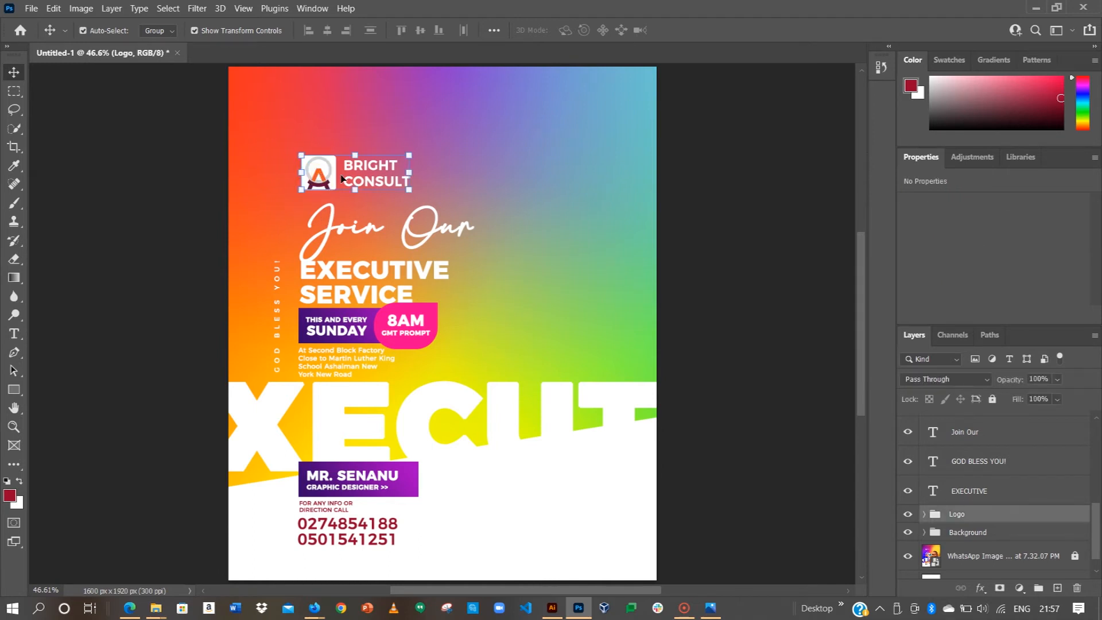
{"action": "left_click_drag", "start_coordinate": [320, 170], "coordinate": [319, 137]}
{"action": "key", "text": "shift"}
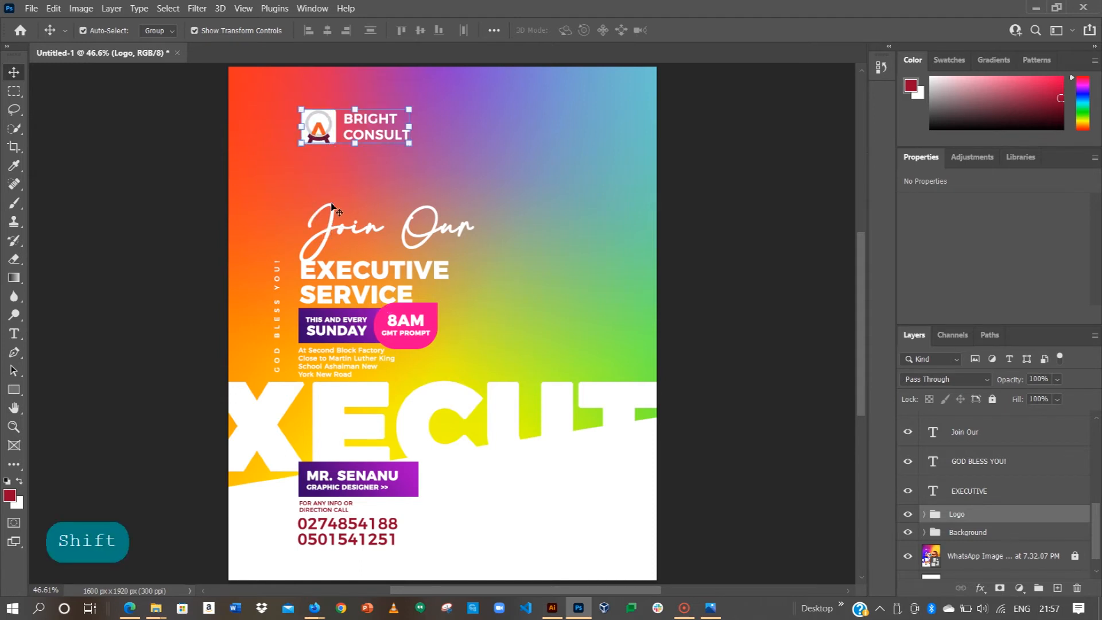
{"action": "left_click", "coordinate": [337, 215]}
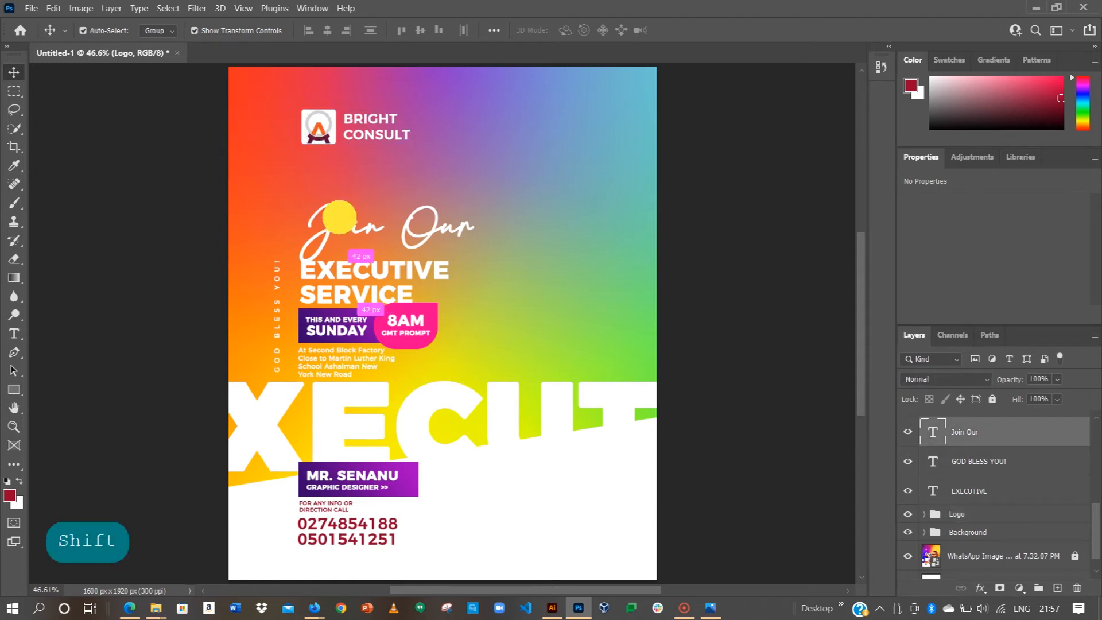
{"action": "key", "text": "shift"}
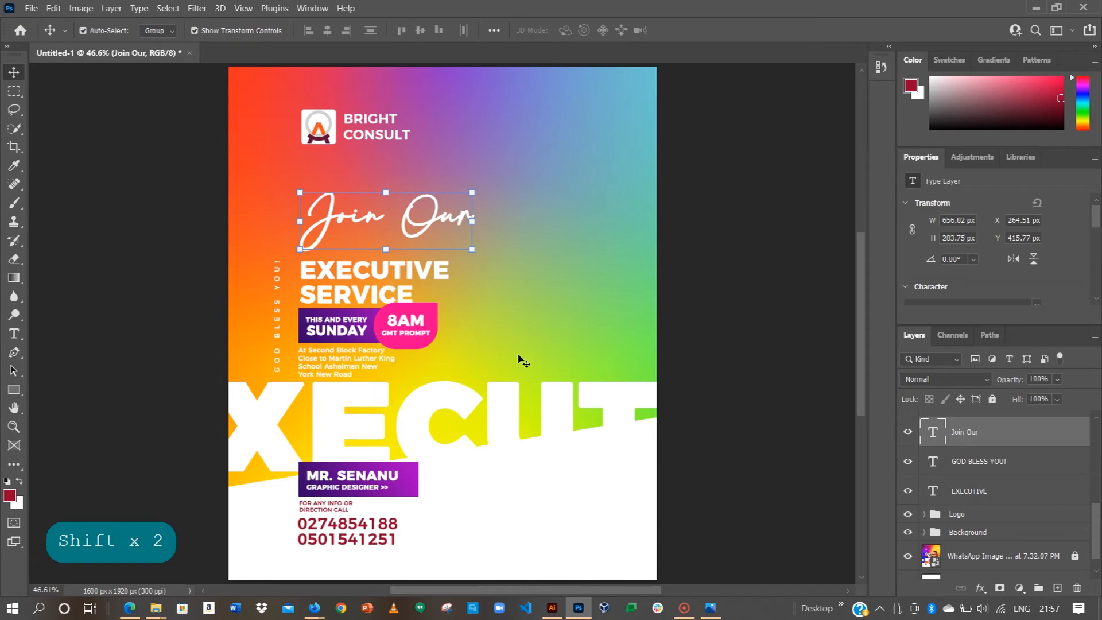
Step: Hide the gradient background, EXECUTIVE, Join Our, EXECUTIVE SERVICE and the name/Date and Time text
{"action": "left_click", "coordinate": [908, 532]}
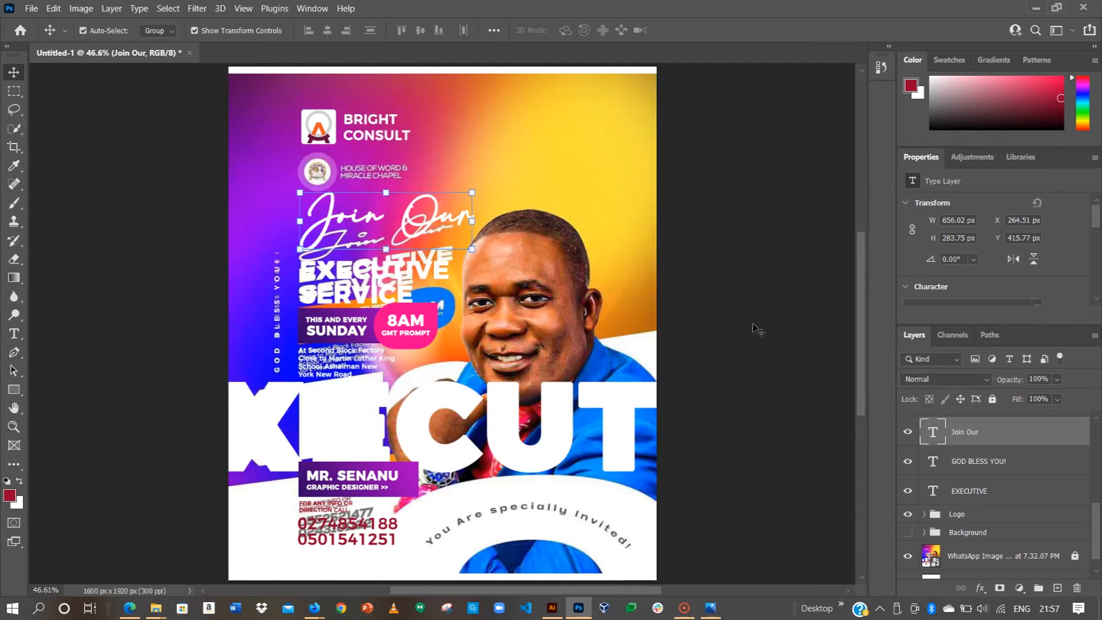
{"action": "left_click", "coordinate": [908, 513]}
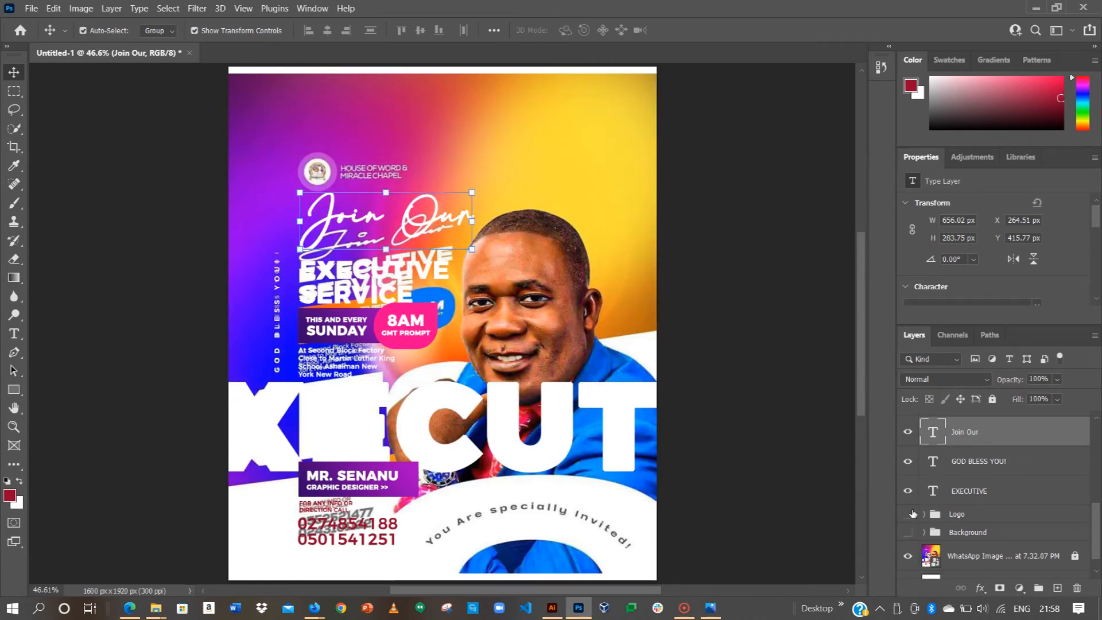
{"action": "left_click", "coordinate": [907, 514]}
{"action": "left_click", "coordinate": [907, 490]}
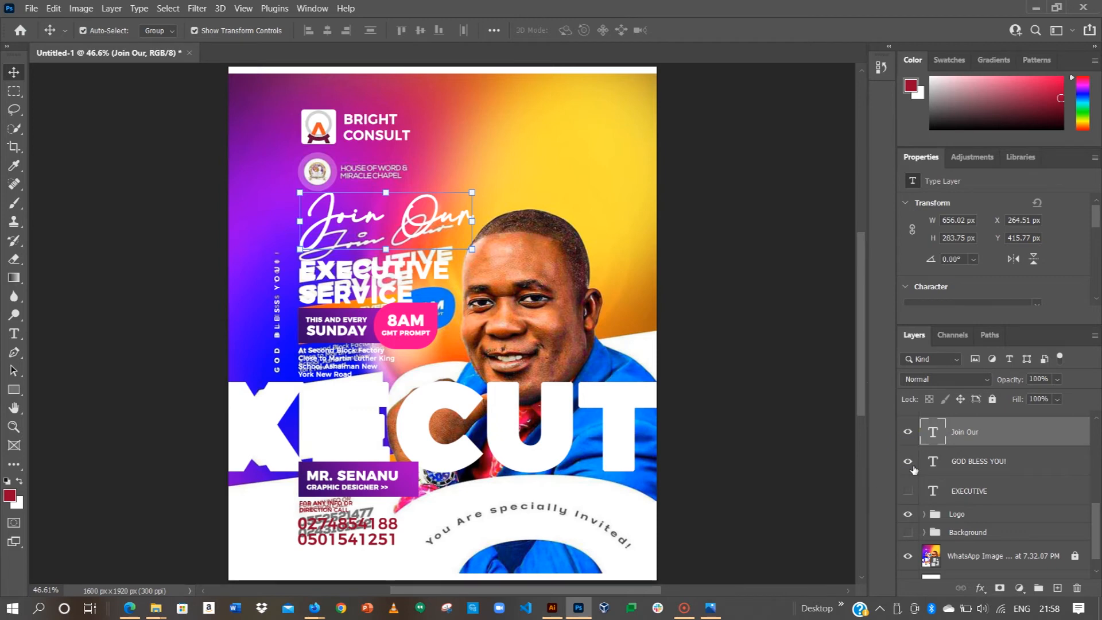
{"action": "left_click", "coordinate": [908, 432]}
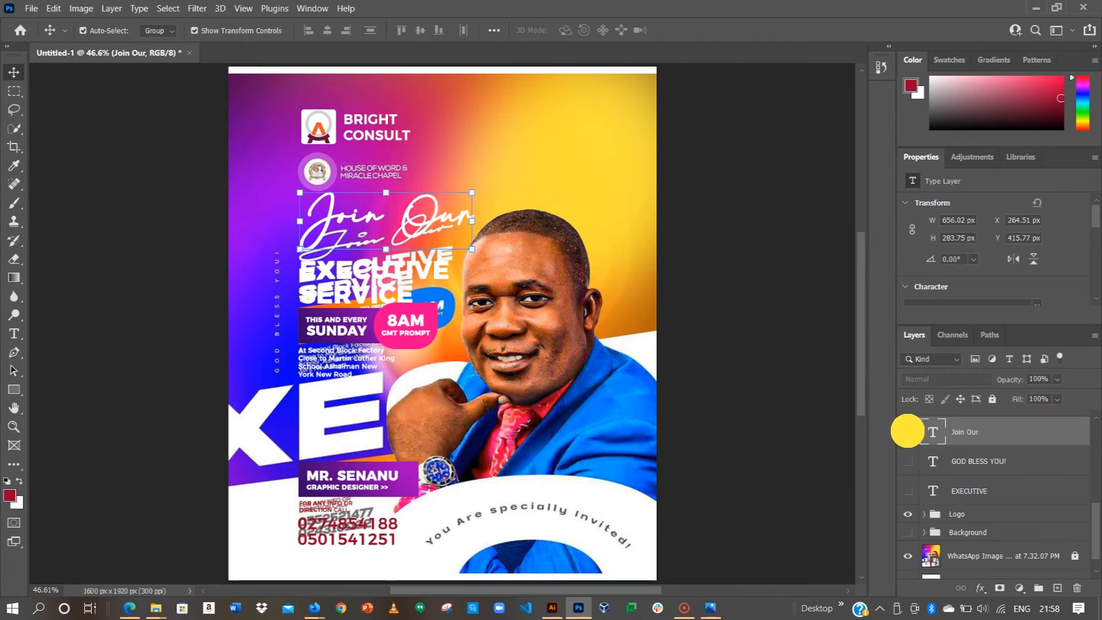
{"action": "scroll", "coordinate": [928, 482], "scroll_direction": "up", "scroll_amount": 2}
{"action": "left_click", "coordinate": [908, 520]}
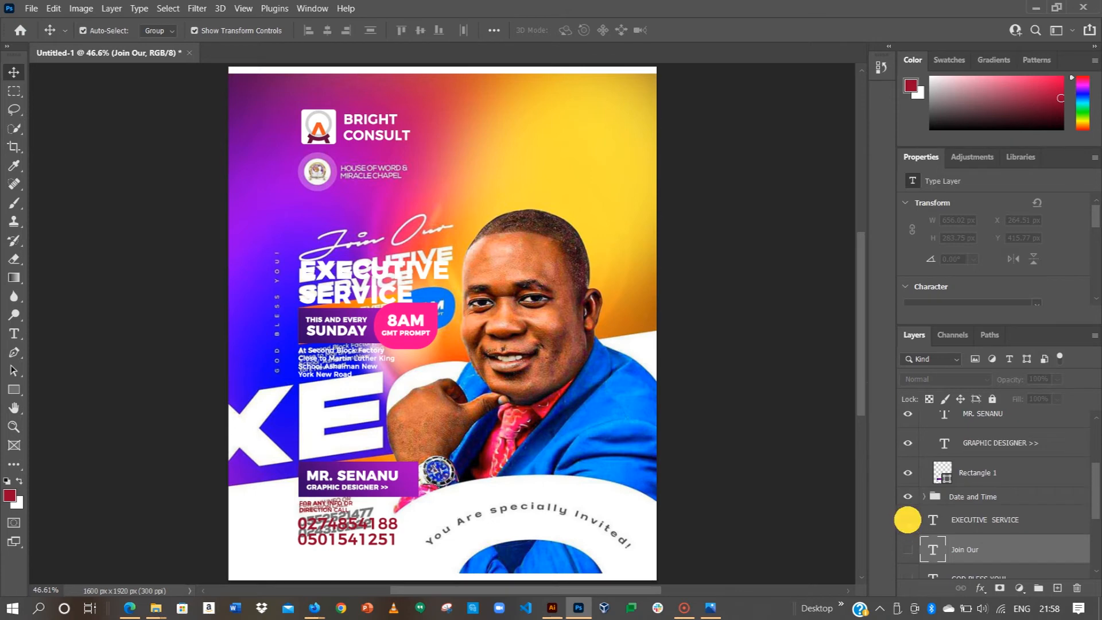
{"action": "left_click", "coordinate": [908, 416]}
Step: Hide the Name group, address, call line and phone numbers, then select those three contact layers
{"action": "scroll", "coordinate": [908, 482], "scroll_direction": "up", "scroll_amount": 3}
{"action": "scroll", "coordinate": [908, 482], "scroll_direction": "up", "scroll_amount": 1}
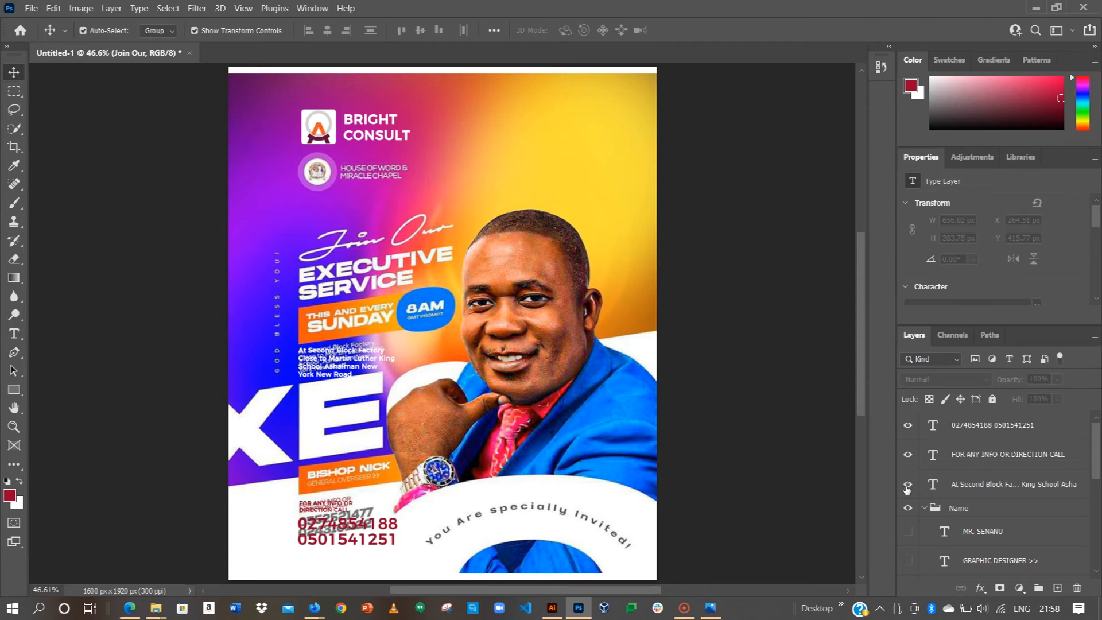
{"action": "left_click", "coordinate": [921, 508]}
{"action": "left_click", "coordinate": [908, 508]}
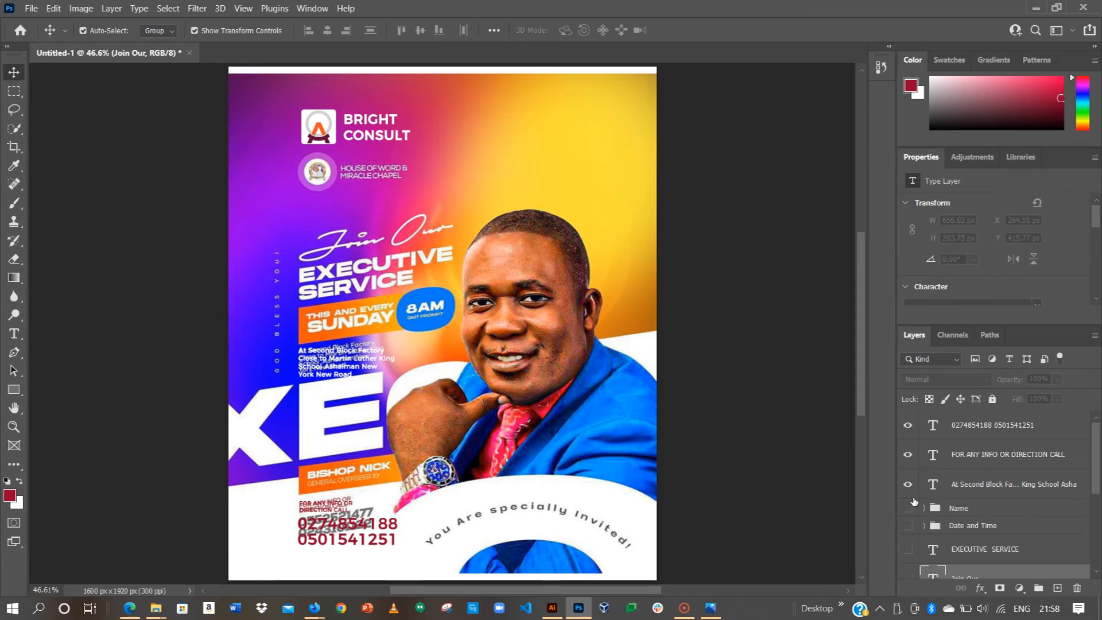
{"action": "left_click", "coordinate": [907, 484]}
{"action": "left_click", "coordinate": [908, 453]}
{"action": "left_click", "coordinate": [907, 425]}
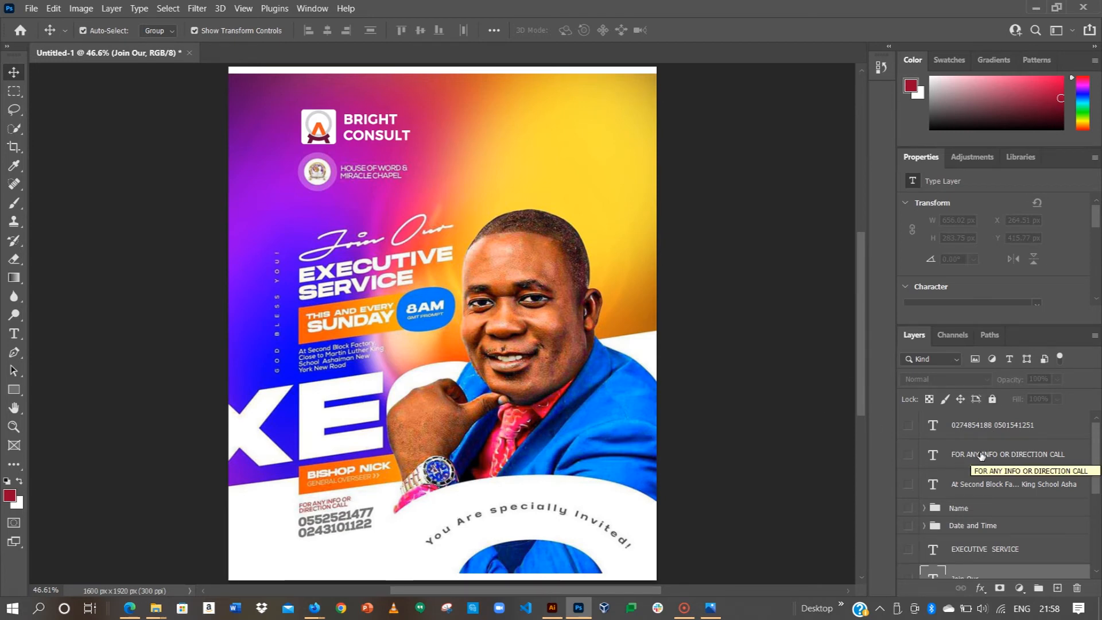
{"action": "left_click", "coordinate": [980, 484]}
{"action": "left_click", "coordinate": [989, 432], "text": "shift"}
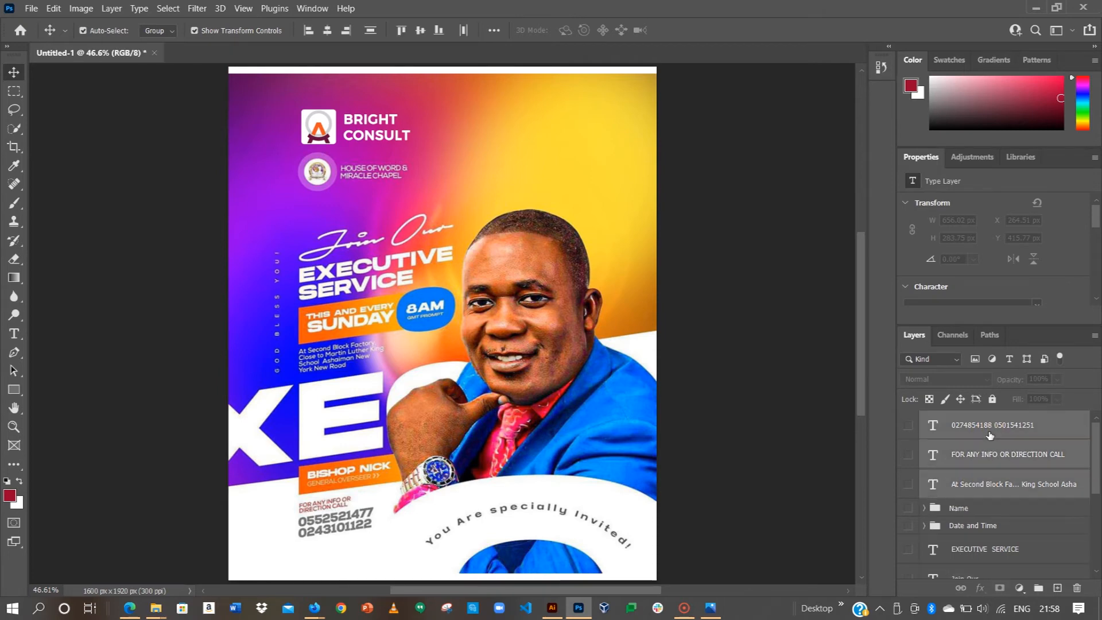
Step: Group the three contact text layers and name the group 'Direction'
{"action": "key", "text": "ctrl+g"}
{"action": "double_click", "coordinate": [963, 422]}
{"action": "type", "text": "Direction"}
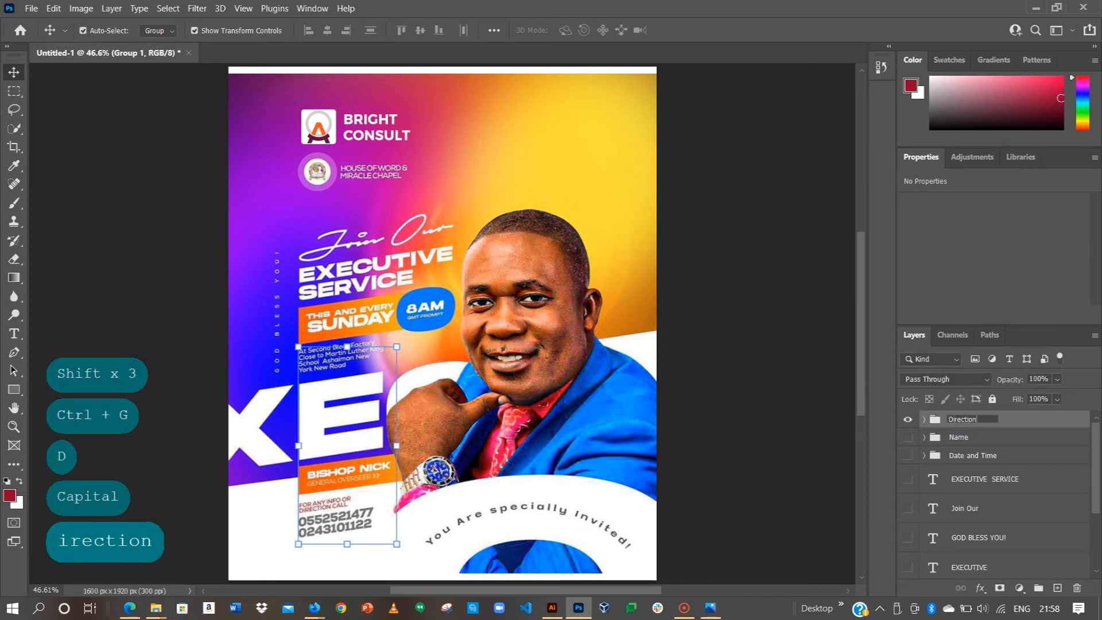
{"action": "key", "text": "Return"}
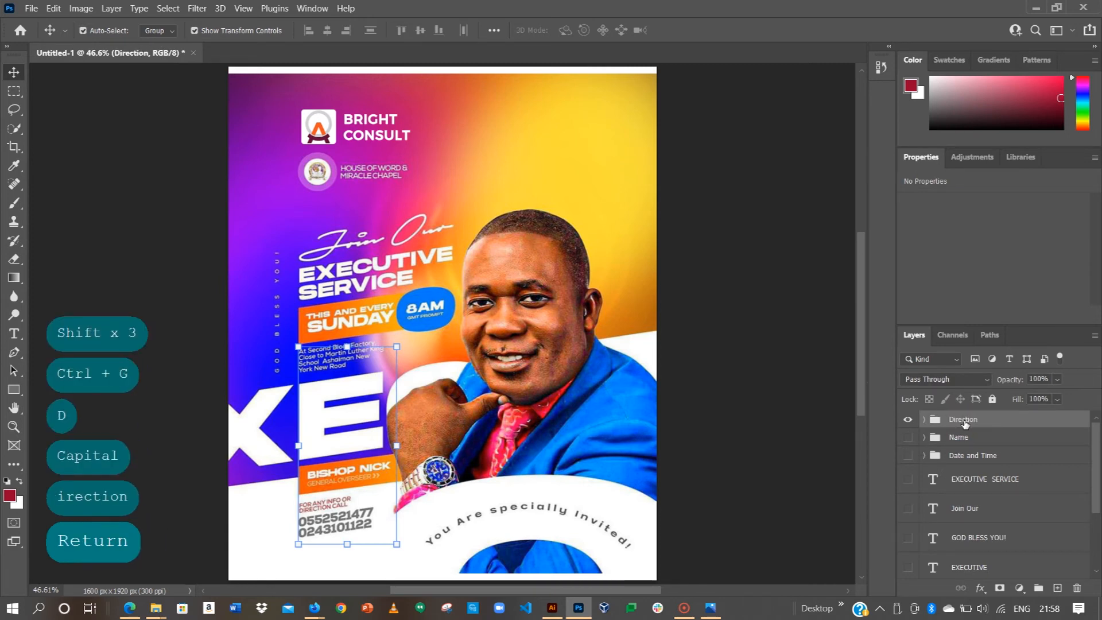
Step: Select the range of text layers and groups starting from the EXECUTIVE layer
{"action": "scroll", "coordinate": [967, 505], "scroll_direction": "down", "scroll_amount": 3}
{"action": "left_click", "coordinate": [969, 495]}
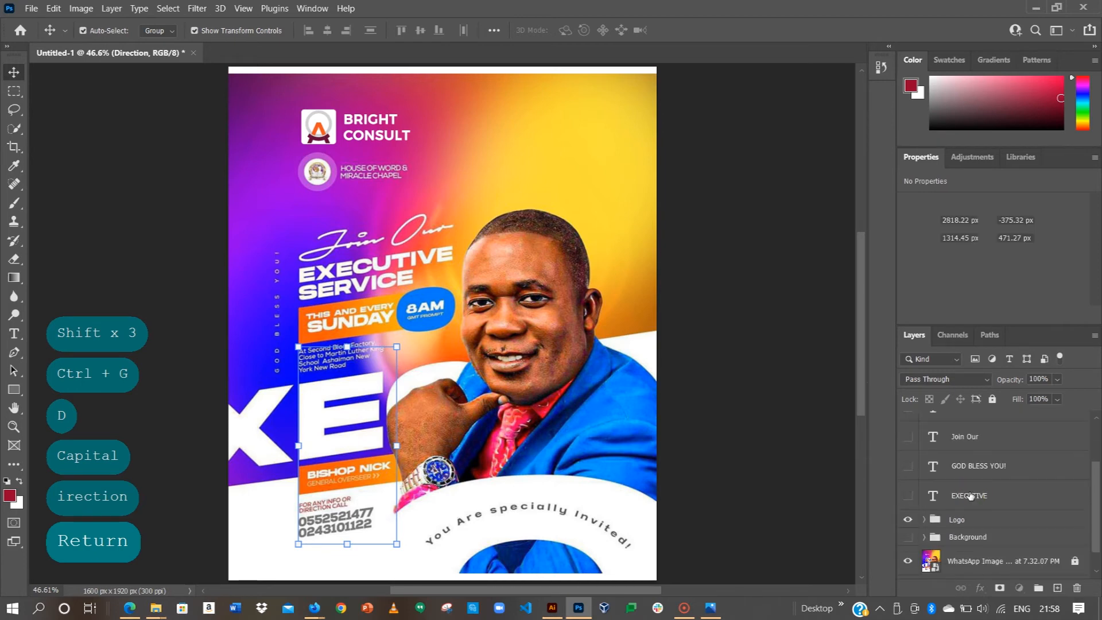
{"action": "left_click", "coordinate": [969, 495], "text": "shift"}
Step: Group the selected text layers, excluding GOD BLESS YOU!, into a group named 'Text'
{"action": "left_click", "coordinate": [987, 465], "text": "ctrl"}
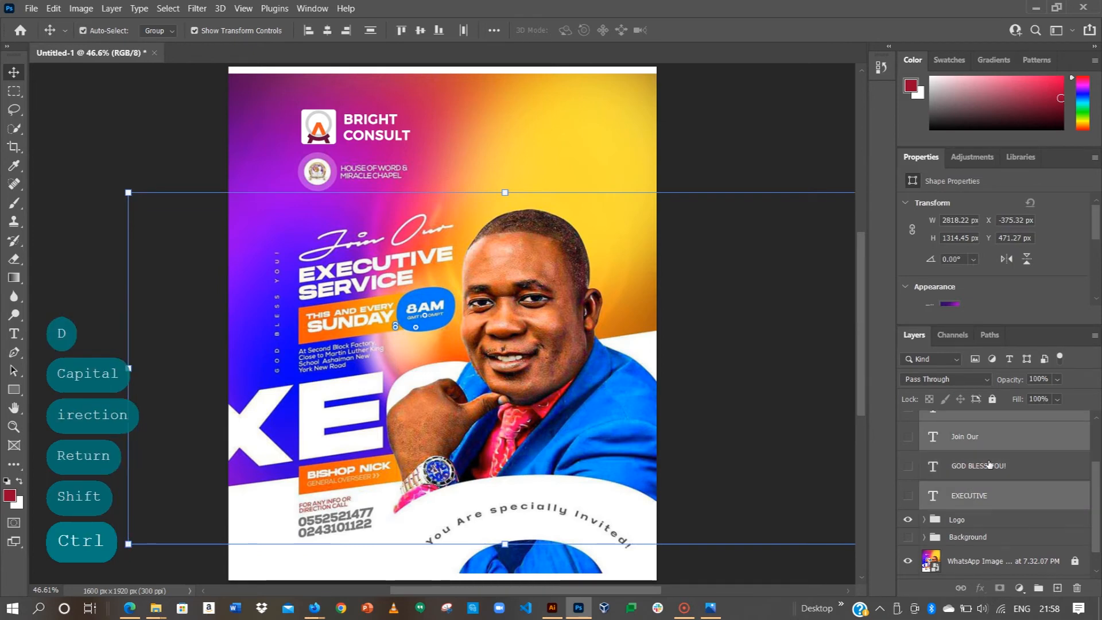
{"action": "key", "text": "ctrl+g"}
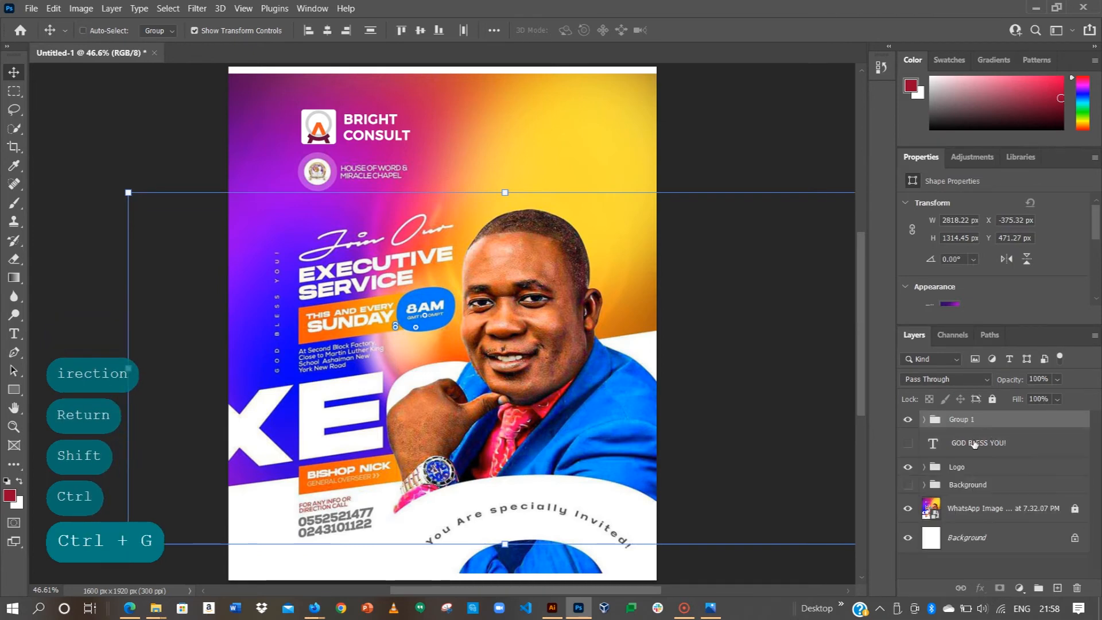
{"action": "double_click", "coordinate": [961, 419]}
{"action": "type", "text": "t"}
{"action": "key", "text": "Caps_Lock"}
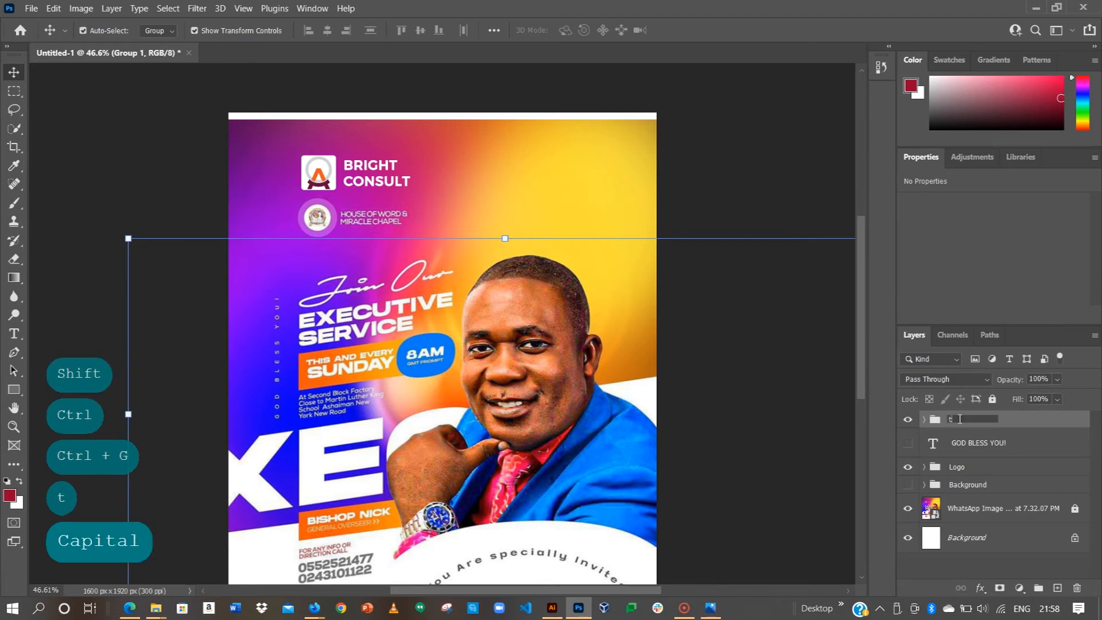
{"action": "key", "text": "End"}
{"action": "key", "text": "BackSpace"}
{"action": "key", "text": "BackSpace"}
{"action": "key", "text": "BackSpace"}
{"action": "key", "text": "BackSpace"}
{"action": "type", "text": "T"}
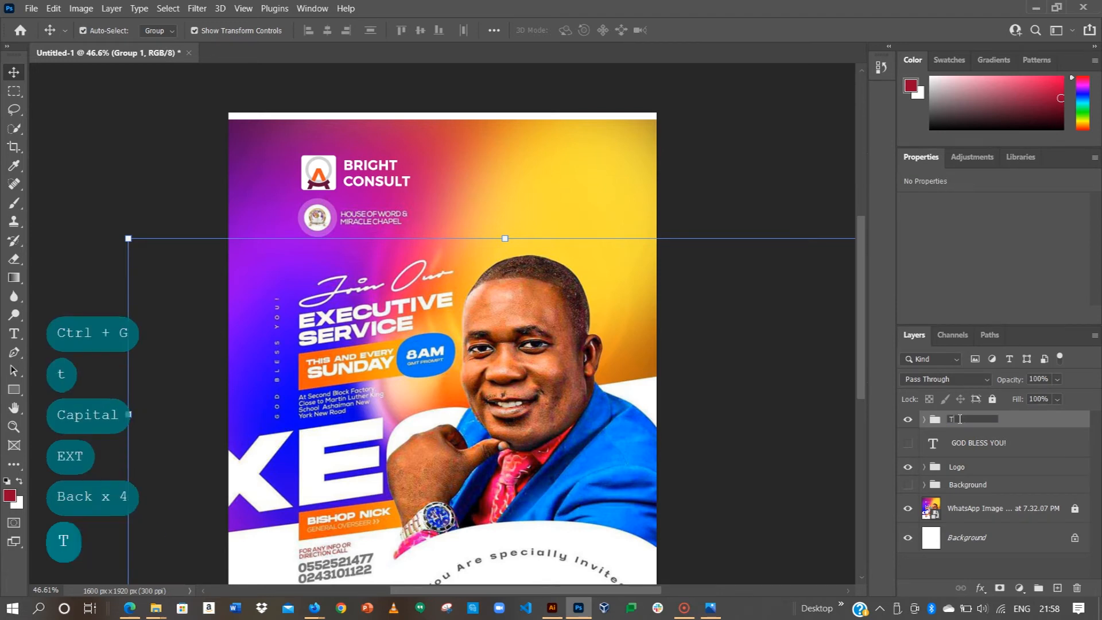
{"action": "key", "text": "Caps_Lock"}
{"action": "type", "text": "ext"}
{"action": "key", "text": "Return"}
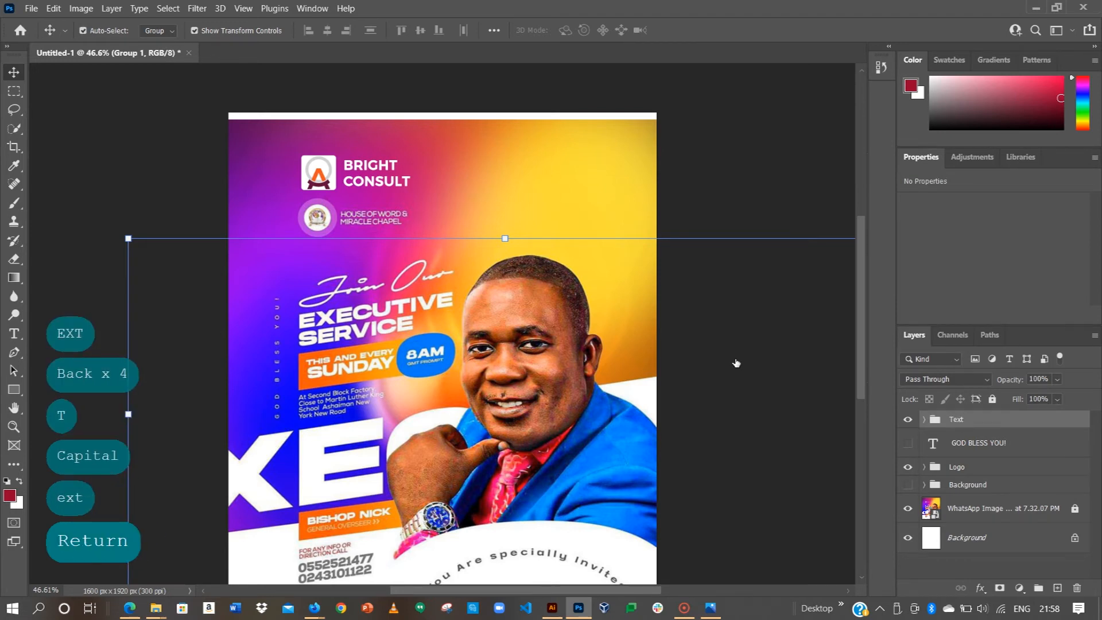
Step: Make the Text group and its hidden layers, including EXECUTIVE, visible again, then collapse it
{"action": "scroll", "coordinate": [793, 390], "scroll_direction": "down", "scroll_amount": 1}
{"action": "left_click", "coordinate": [908, 420]}
{"action": "left_click", "coordinate": [924, 419]}
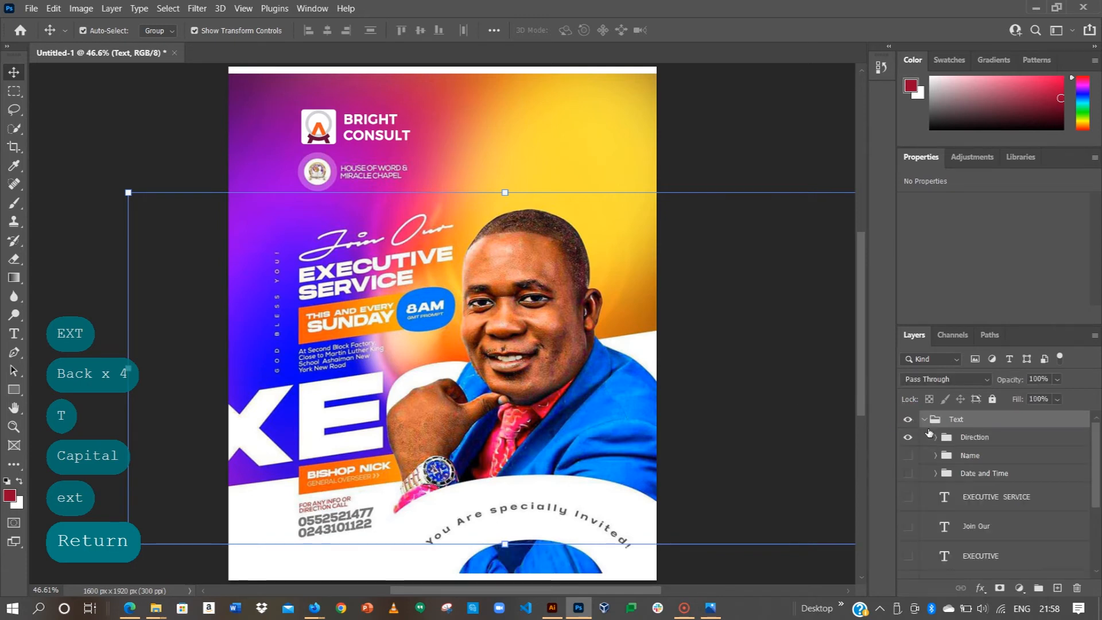
{"action": "left_click_drag", "start_coordinate": [915, 439], "coordinate": [908, 497]}
{"action": "left_click", "coordinate": [908, 555]}
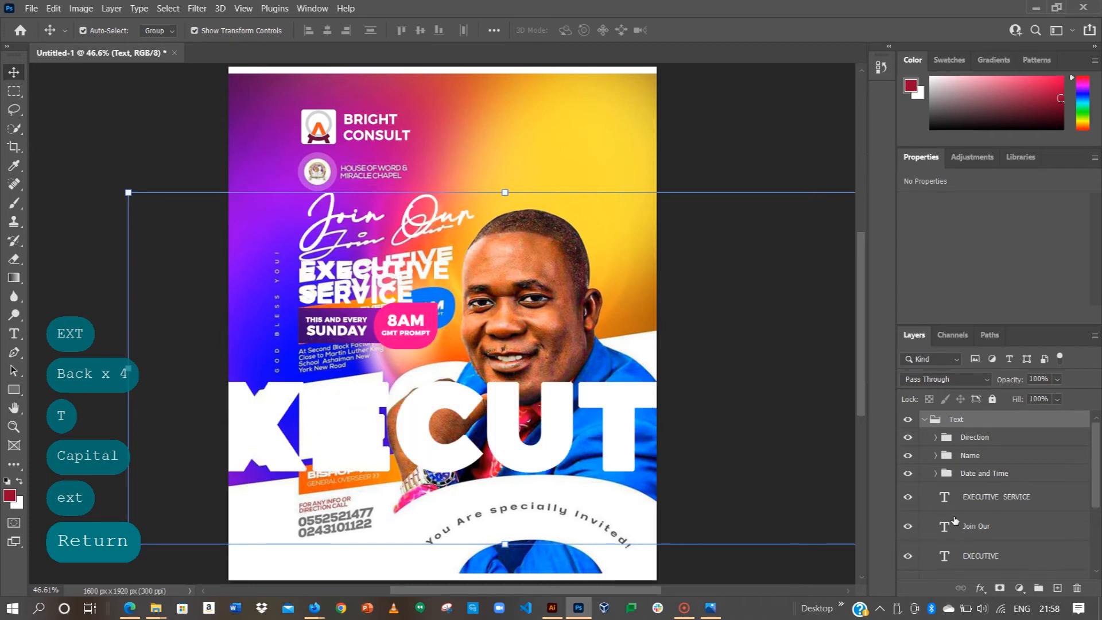
{"action": "scroll", "coordinate": [933, 533], "scroll_direction": "down", "scroll_amount": 1}
{"action": "scroll", "coordinate": [936, 525], "scroll_direction": "down", "scroll_amount": 2}
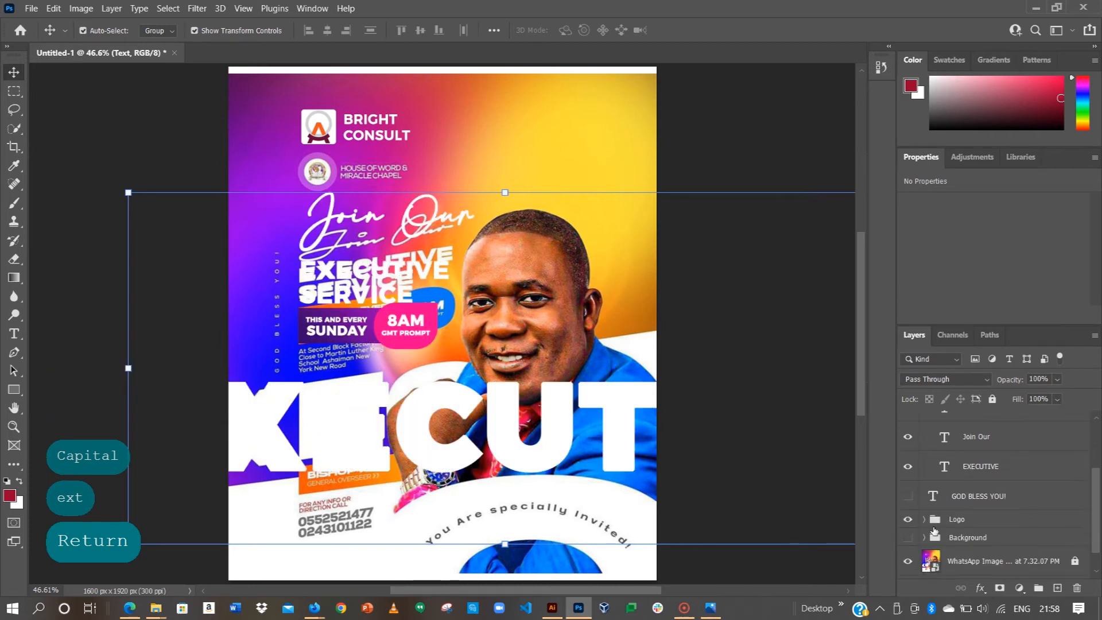
{"action": "scroll", "coordinate": [939, 516], "scroll_direction": "up", "scroll_amount": 5}
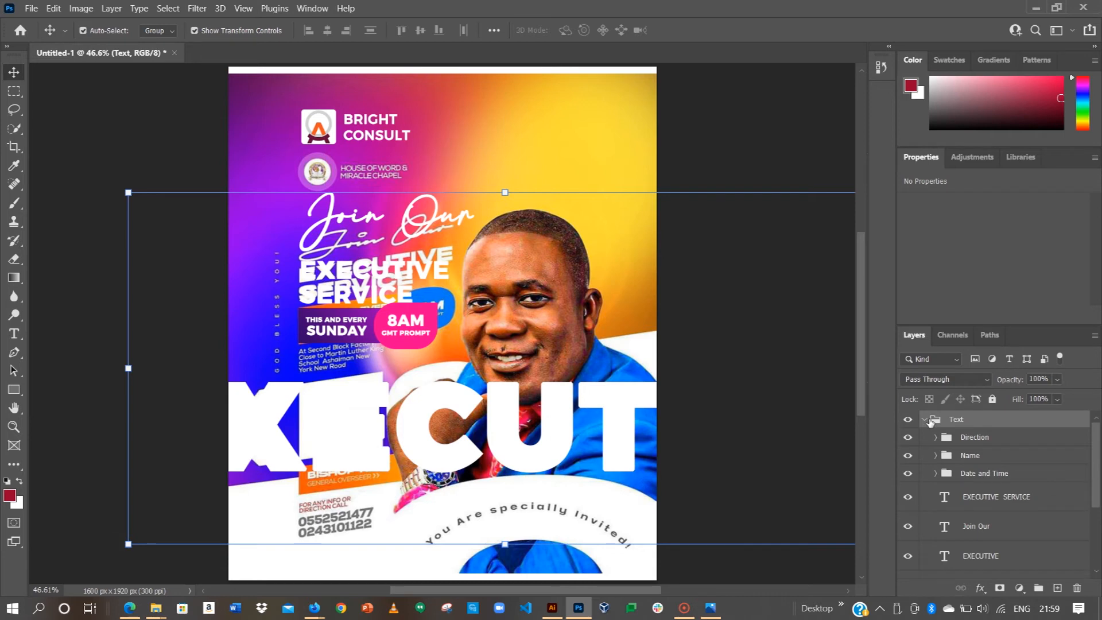
{"action": "left_click", "coordinate": [924, 420]}
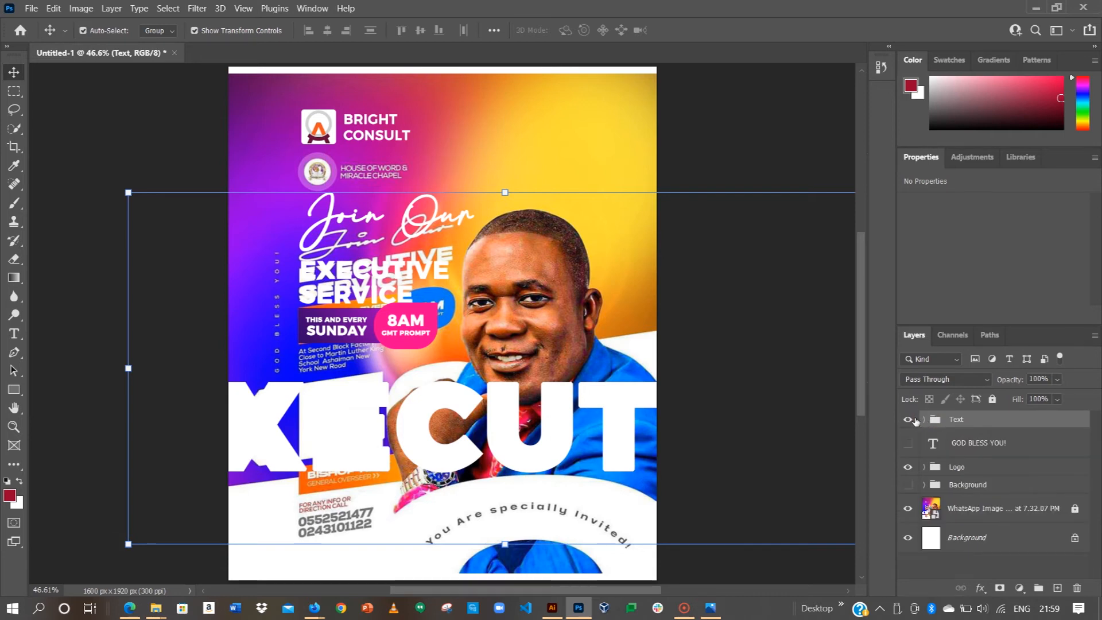
Step: Toggle the Text group on and off to compare, and show the gradient background again
{"action": "left_click", "coordinate": [908, 419]}
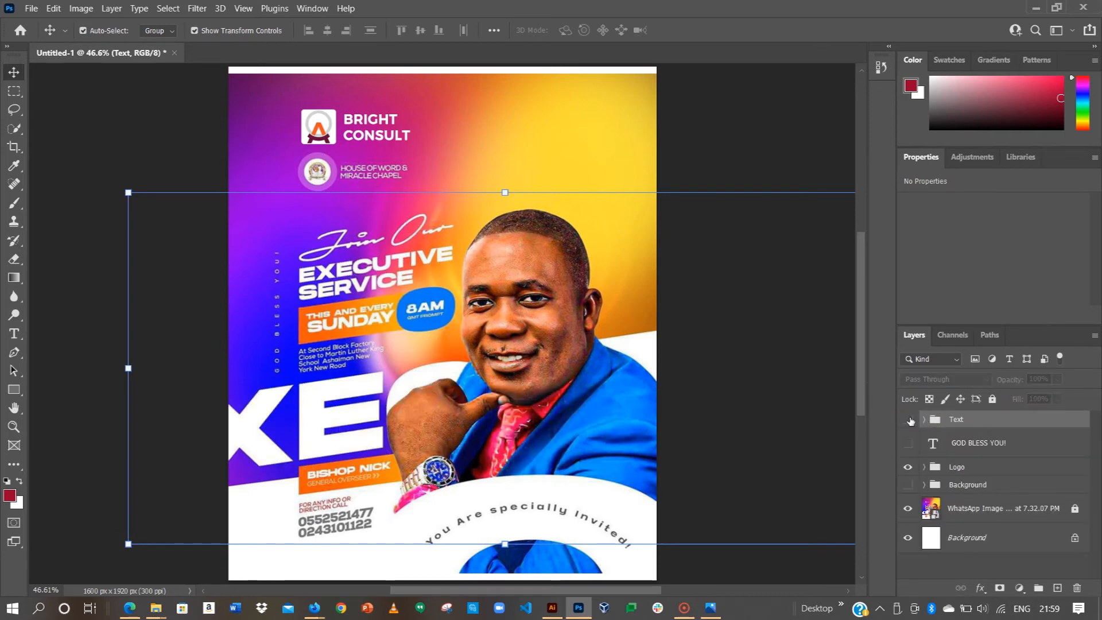
{"action": "left_click", "coordinate": [907, 418]}
{"action": "left_click", "coordinate": [908, 419]}
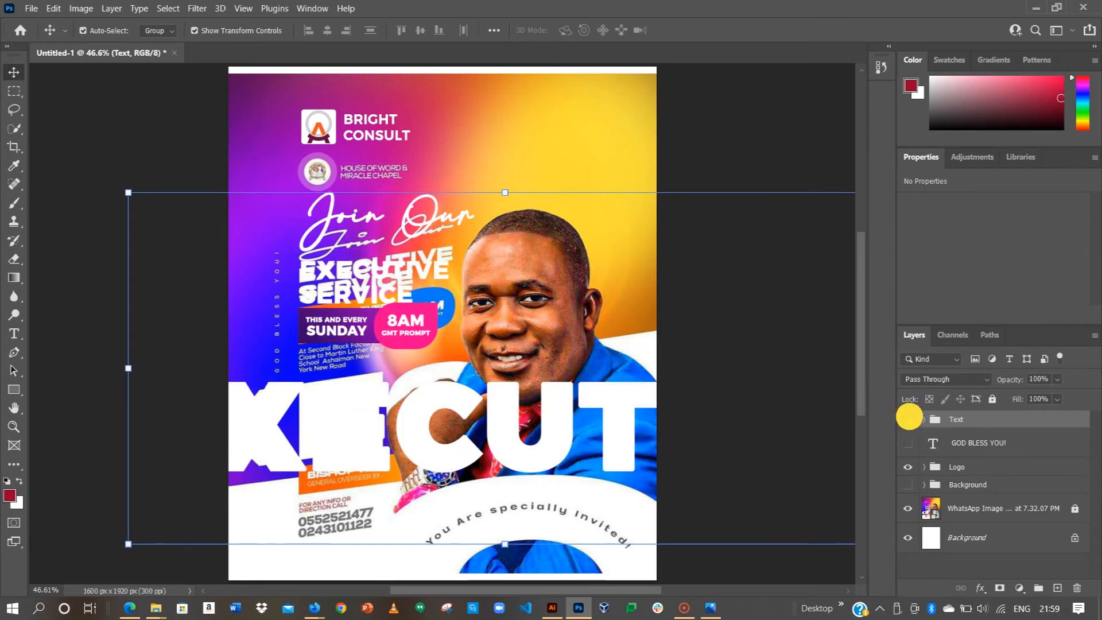
{"action": "left_click", "coordinate": [907, 484]}
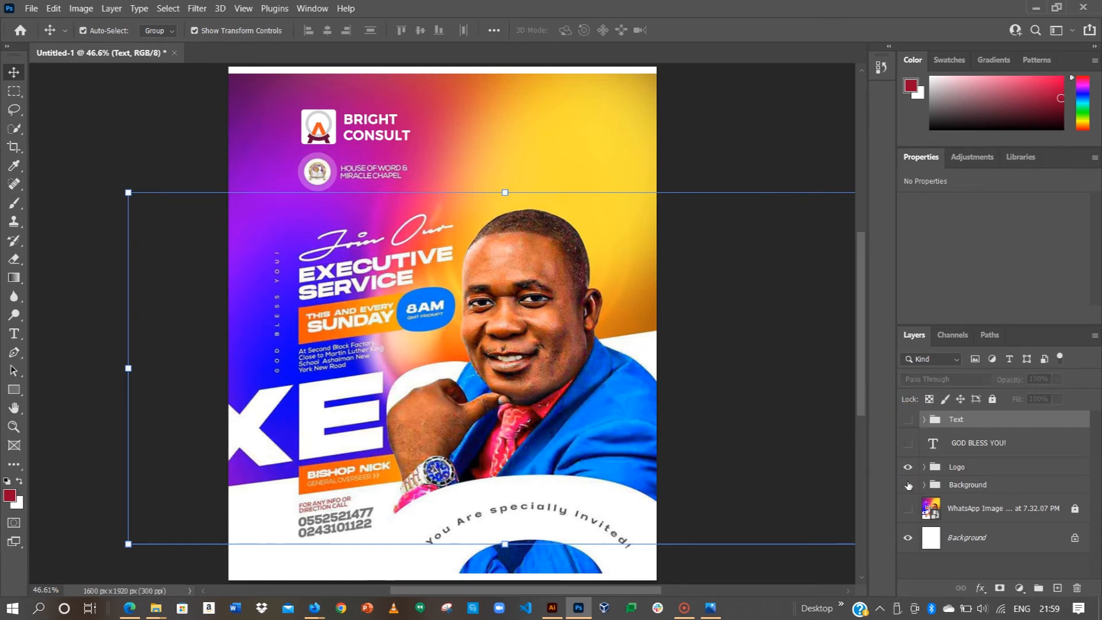
{"action": "left_click", "coordinate": [907, 419]}
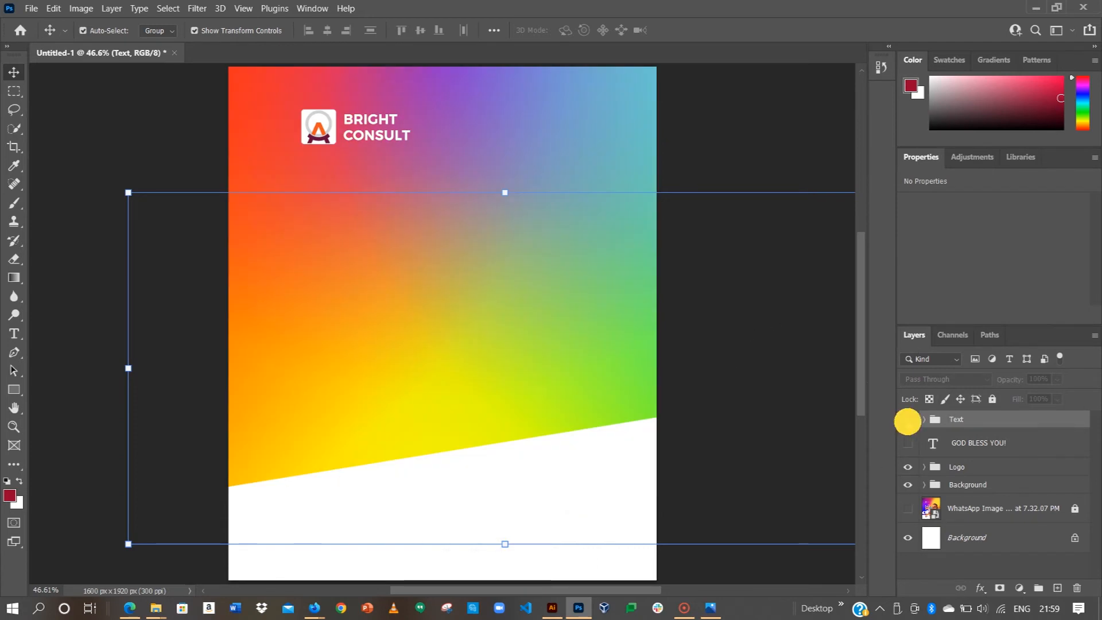
{"action": "left_click", "coordinate": [908, 420]}
{"action": "left_click", "coordinate": [908, 420]}
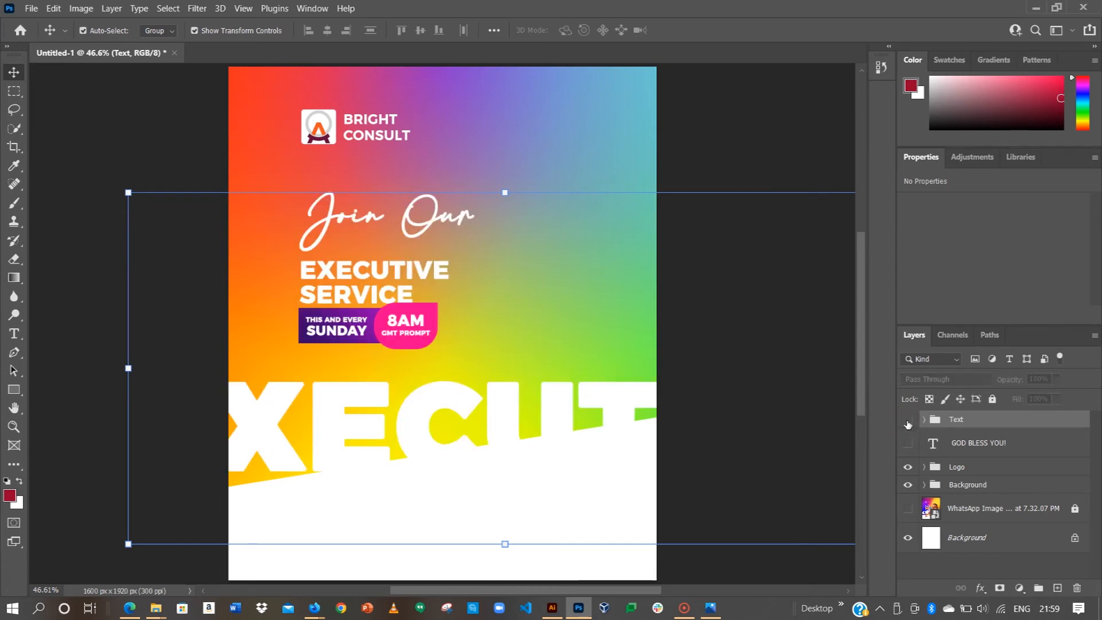
{"action": "left_click", "coordinate": [908, 421]}
Step: Expand the Text and Direction groups and make the phone numbers, enquiry line and address visible
{"action": "left_click", "coordinate": [924, 421]}
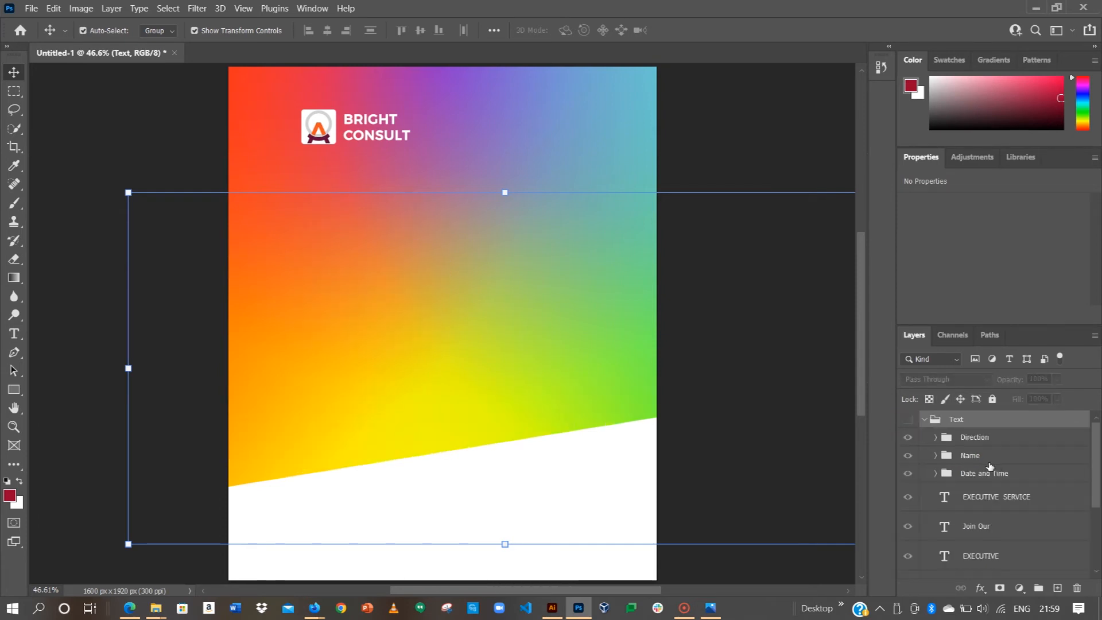
{"action": "scroll", "coordinate": [986, 465], "scroll_direction": "down", "scroll_amount": 3}
{"action": "scroll", "coordinate": [989, 468], "scroll_direction": "down", "scroll_amount": 1}
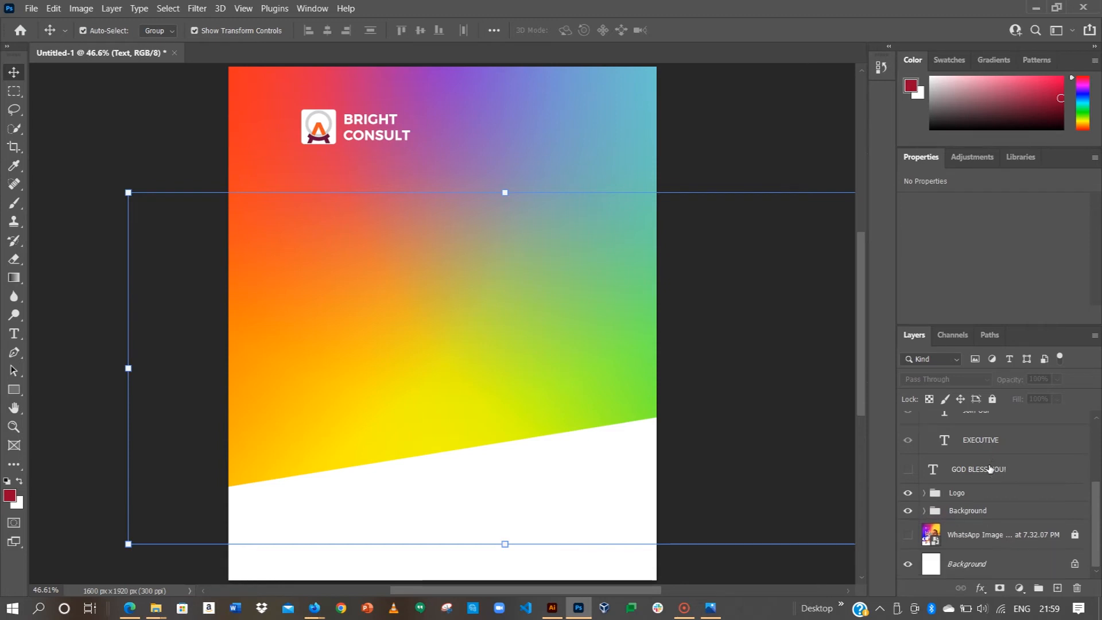
{"action": "scroll", "coordinate": [989, 468], "scroll_direction": "up", "scroll_amount": 2}
{"action": "scroll", "coordinate": [989, 467], "scroll_direction": "down", "scroll_amount": 1}
{"action": "scroll", "coordinate": [990, 468], "scroll_direction": "up", "scroll_amount": 4}
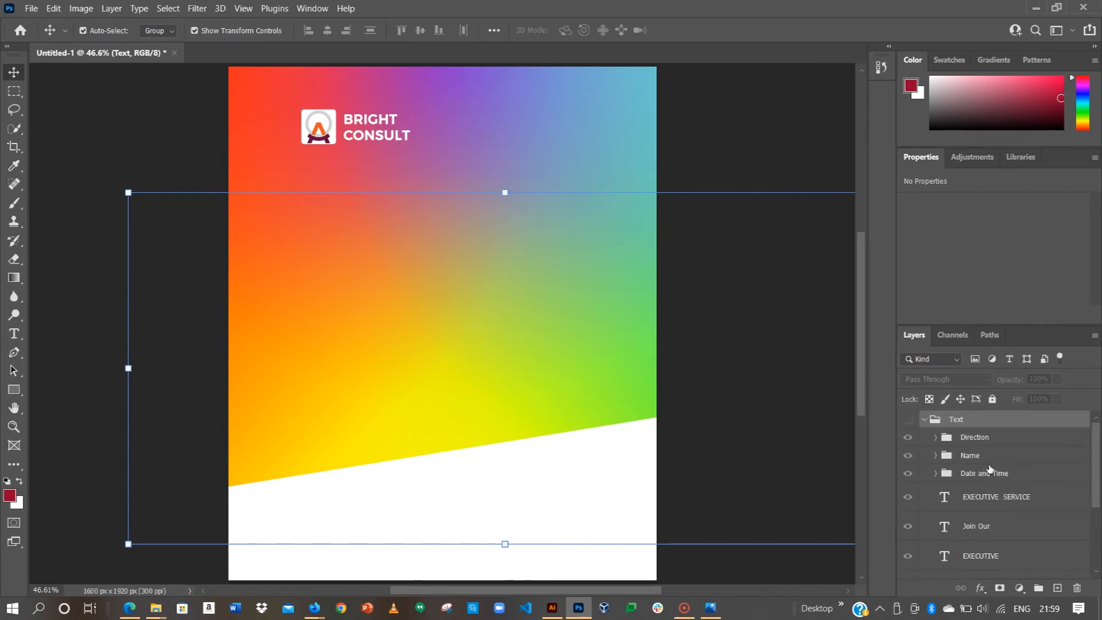
{"action": "left_click", "coordinate": [936, 436]}
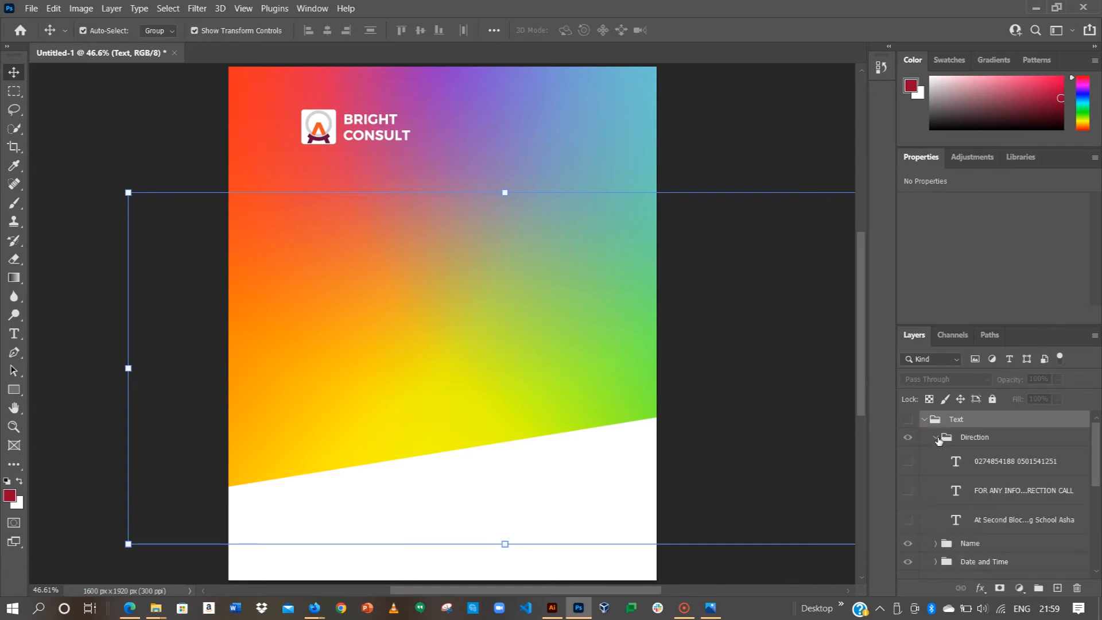
{"action": "left_click", "coordinate": [910, 463]}
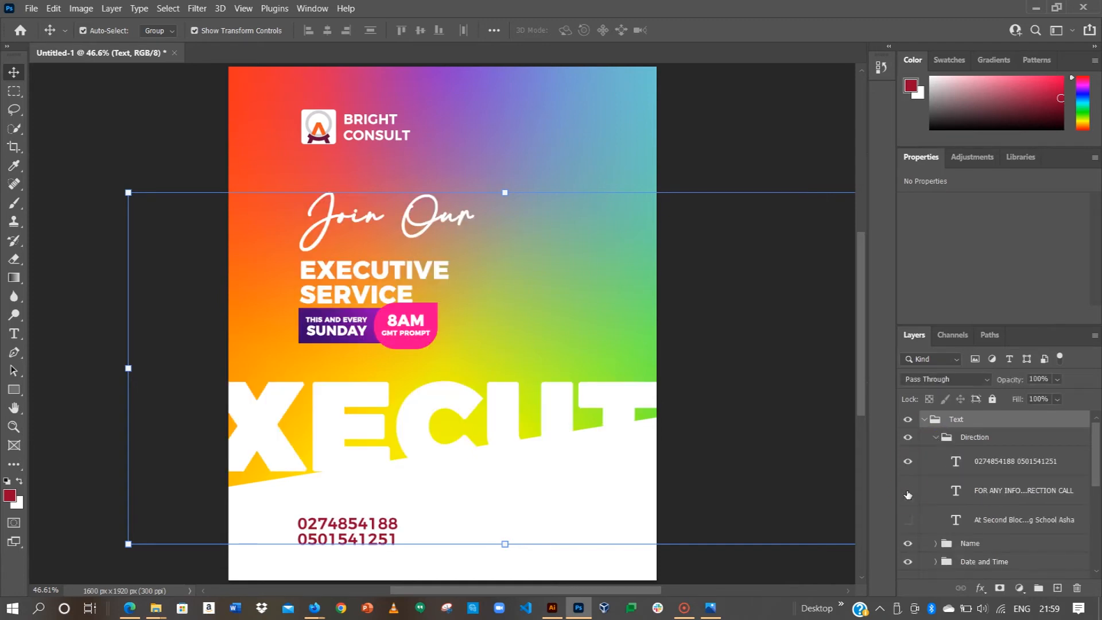
{"action": "left_click", "coordinate": [907, 490]}
{"action": "left_click", "coordinate": [907, 518]}
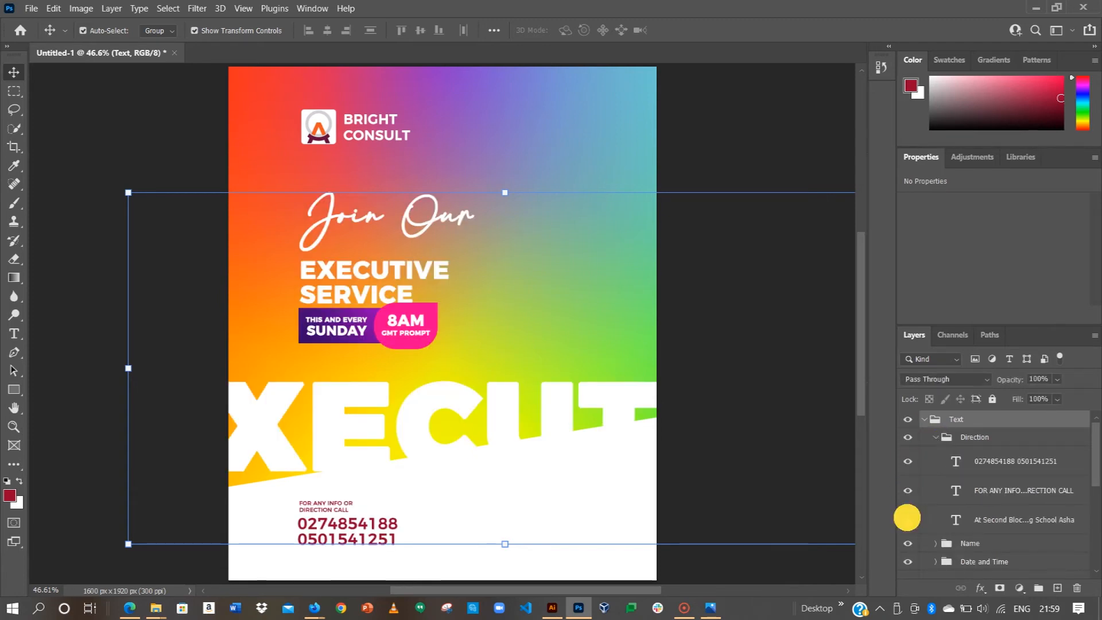
Step: Collapse both groups, recheck the Text group's visibility, and bring up the auto-select target options
{"action": "left_click", "coordinate": [934, 438]}
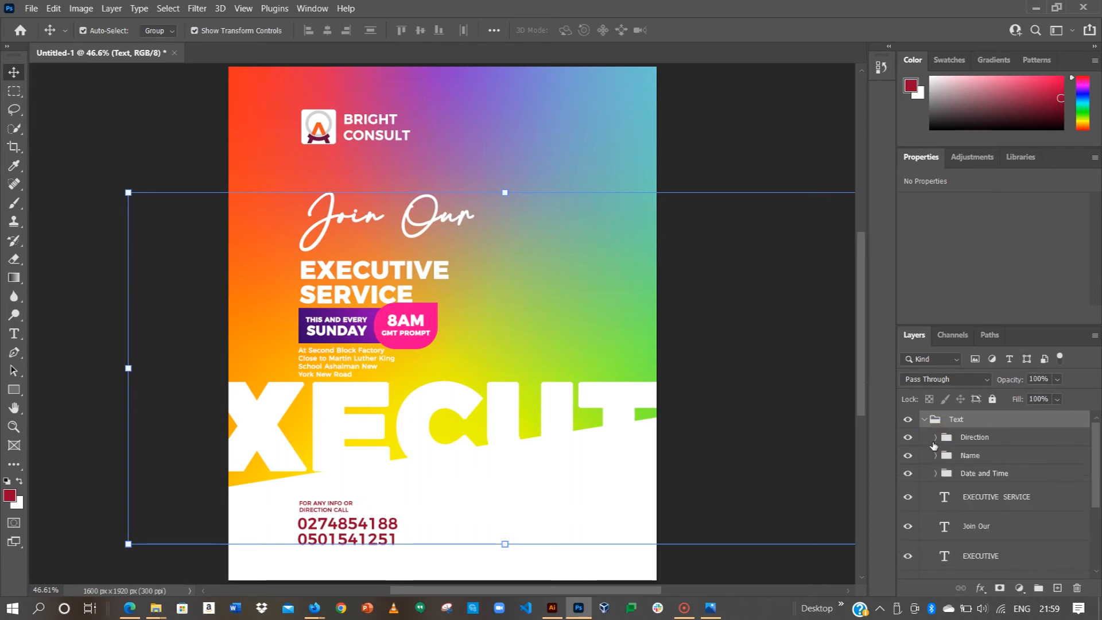
{"action": "left_click", "coordinate": [925, 420]}
{"action": "left_click", "coordinate": [908, 420]}
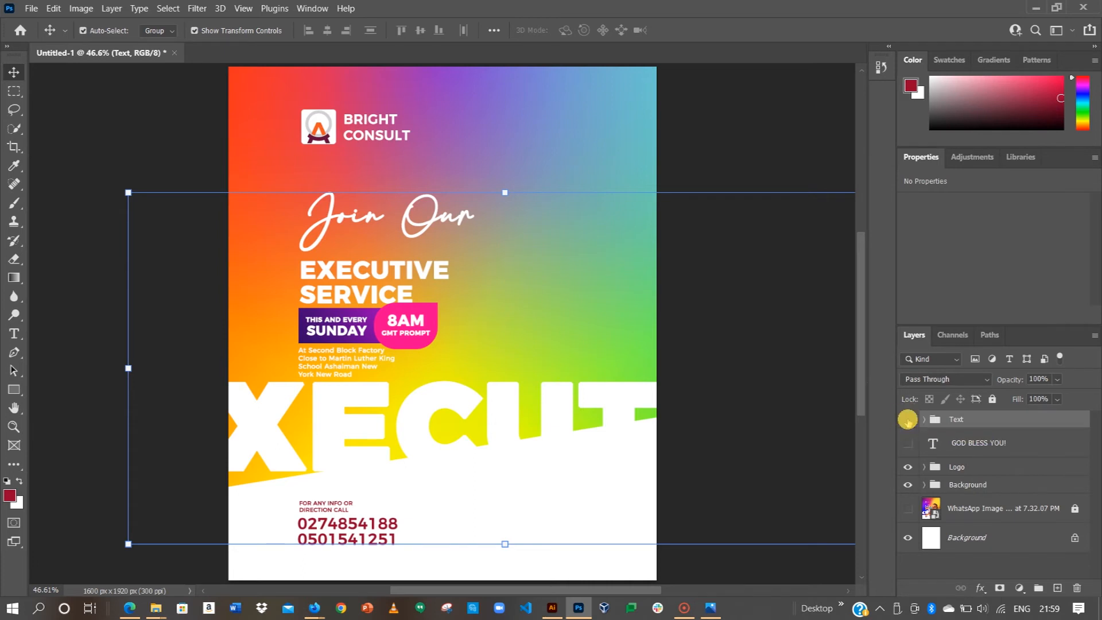
{"action": "left_click", "coordinate": [907, 421]}
{"action": "left_click", "coordinate": [154, 31]}
Step: Switch Auto-Select to Layer and pick the address text block on the canvas
{"action": "left_click", "coordinate": [152, 52]}
{"action": "left_click", "coordinate": [101, 159]}
{"action": "left_click", "coordinate": [315, 361]}
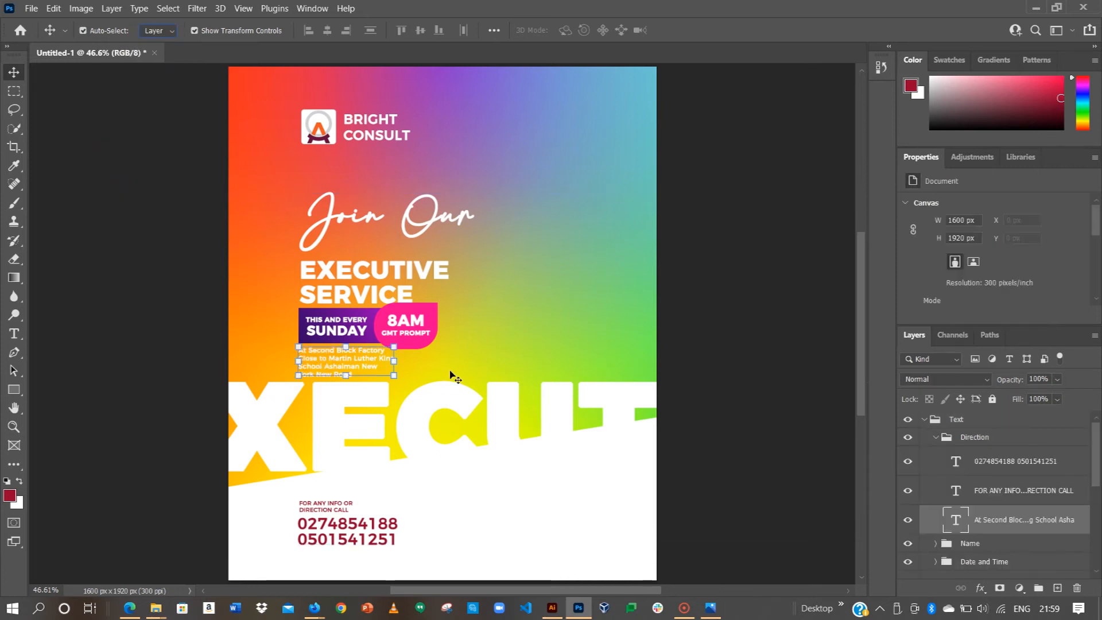
Step: Recolour the address text to the SUNDAY box purple #360769, then hide the Text group
{"action": "scroll", "coordinate": [1006, 261], "scroll_direction": "down", "scroll_amount": 2}
{"action": "scroll", "coordinate": [1014, 287], "scroll_direction": "down", "scroll_amount": 3}
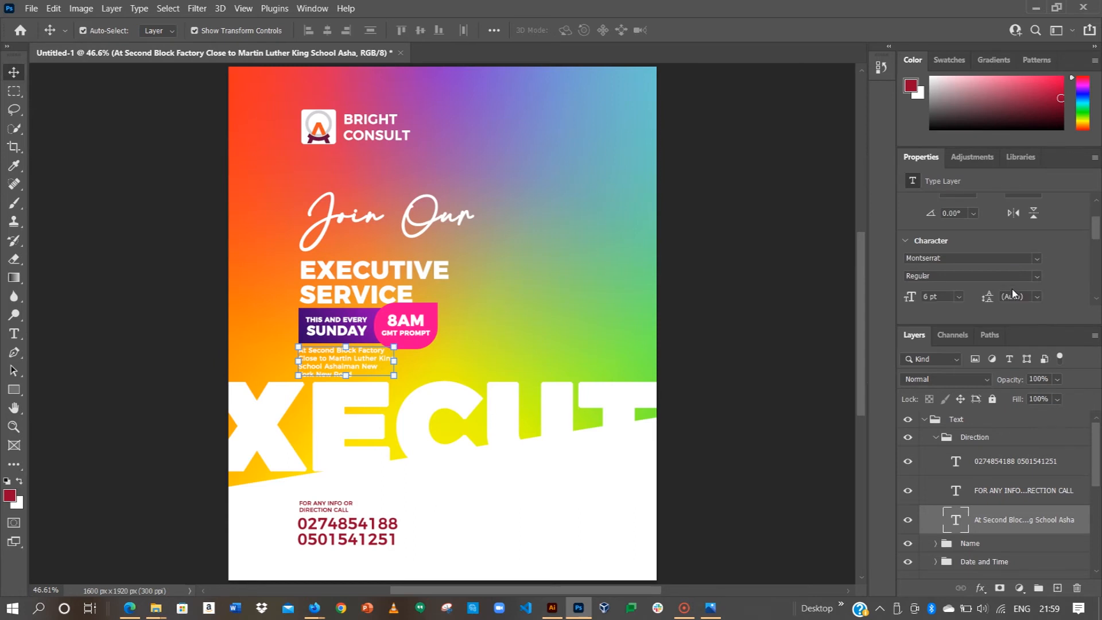
{"action": "left_click", "coordinate": [1013, 285]}
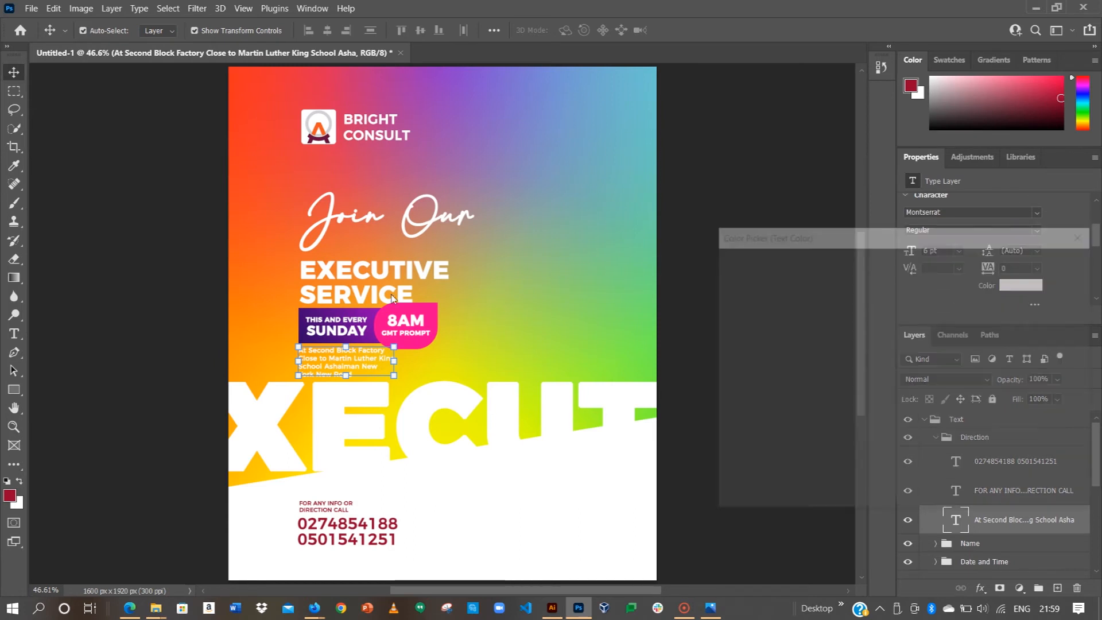
{"action": "left_click", "coordinate": [302, 338]}
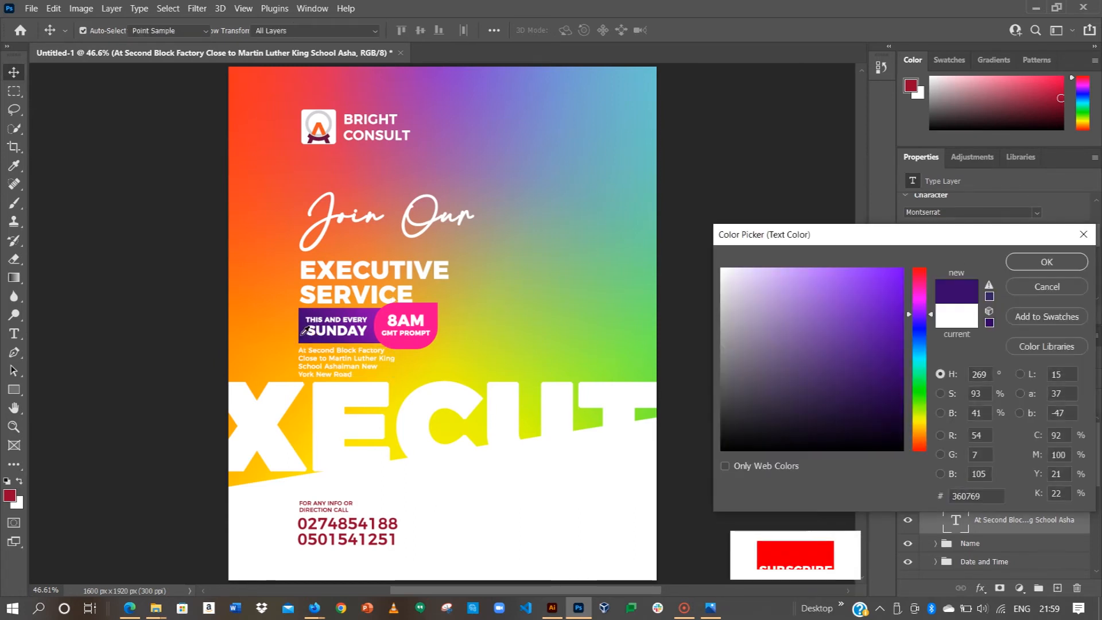
{"action": "left_click", "coordinate": [1047, 261]}
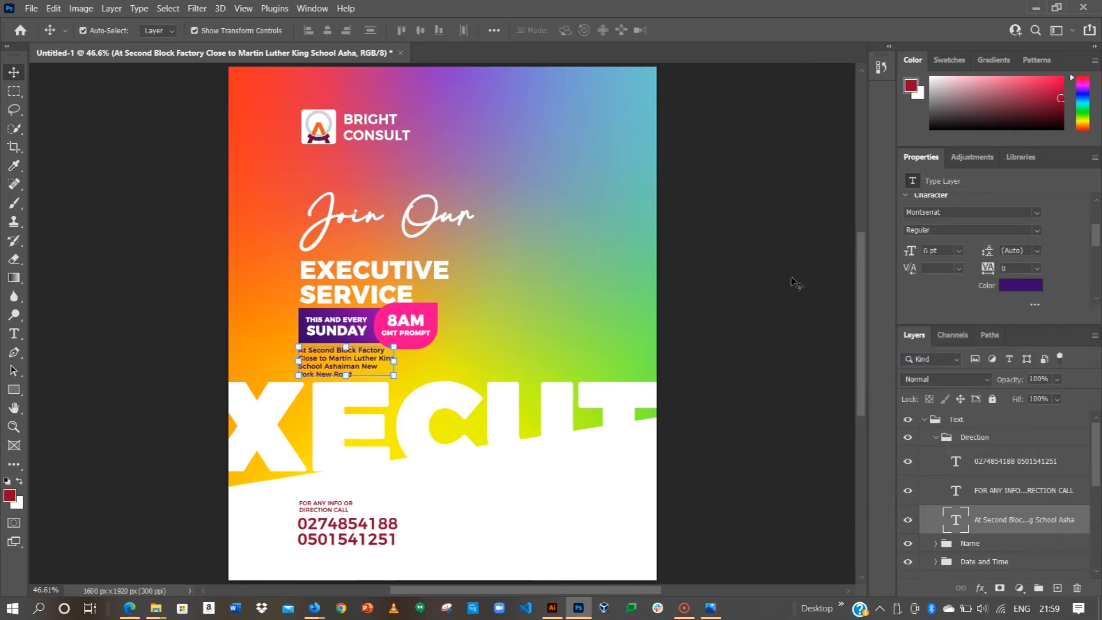
{"action": "left_click", "coordinate": [946, 421]}
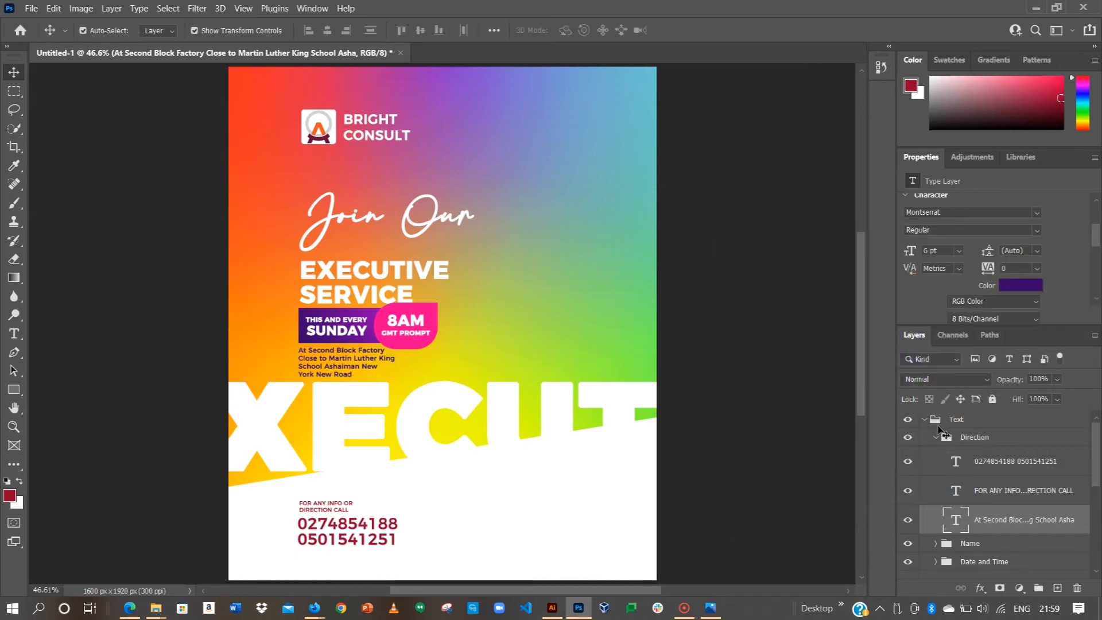
{"action": "left_click", "coordinate": [923, 419]}
{"action": "left_click", "coordinate": [908, 419]}
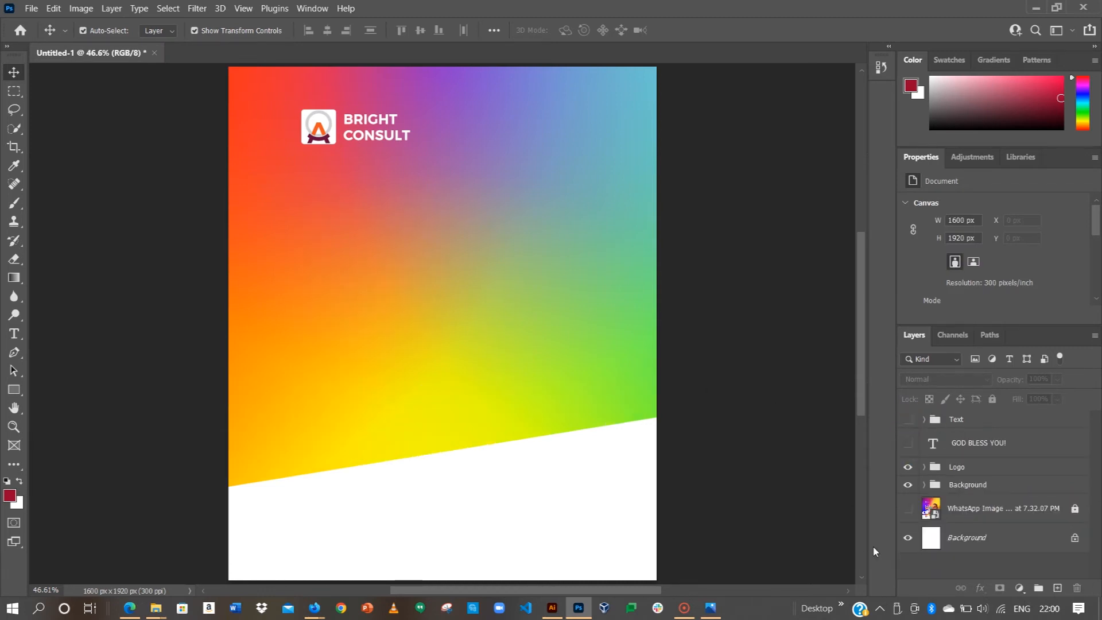
Step: Hide the gradient background, show the Text group over the reference flyer, and select it
{"action": "left_click_drag", "start_coordinate": [908, 485], "coordinate": [912, 511]}
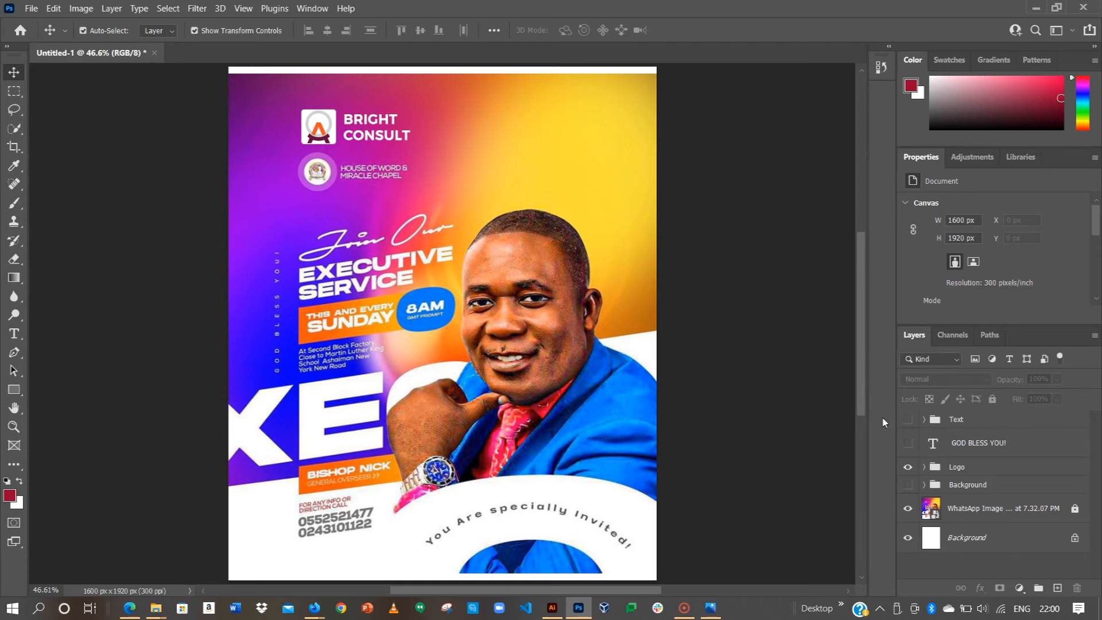
{"action": "left_click", "coordinate": [906, 422]}
{"action": "scroll", "coordinate": [599, 358], "scroll_direction": "down", "scroll_amount": 3, "text": "alt"}
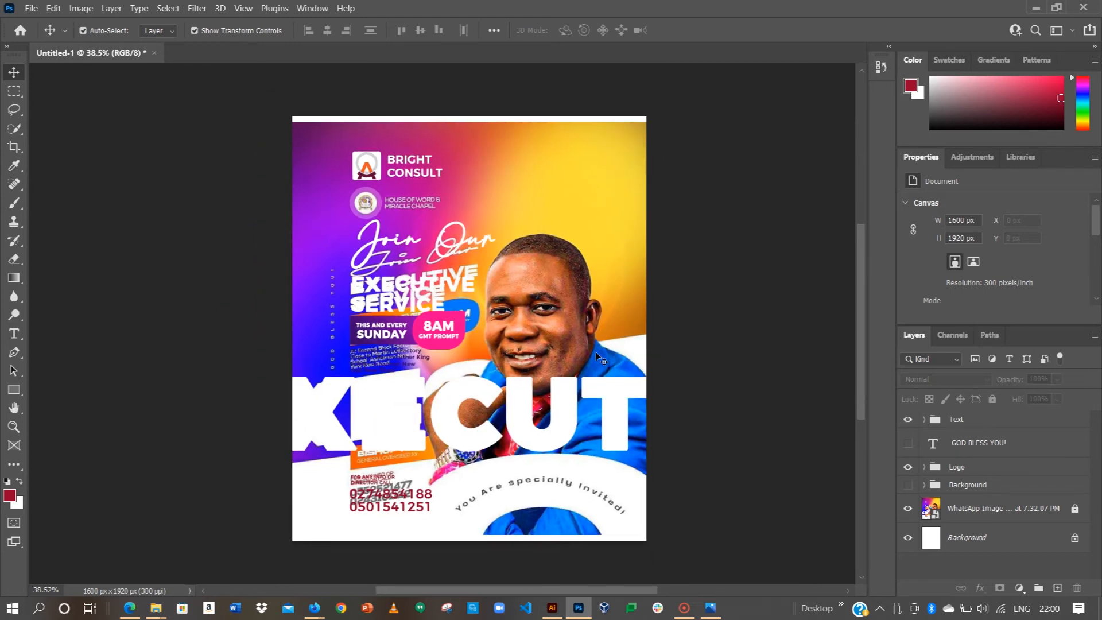
{"action": "left_click", "coordinate": [963, 420]}
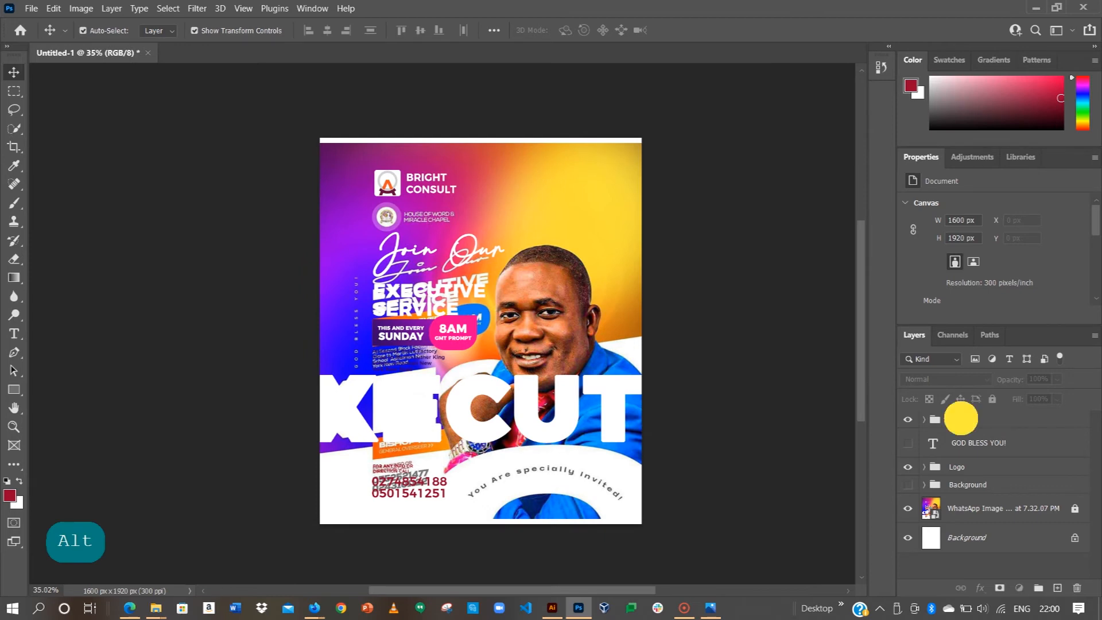
Step: Skew the Text group upward to the right by about -8.9° and commit
{"action": "left_click", "coordinate": [54, 8]}
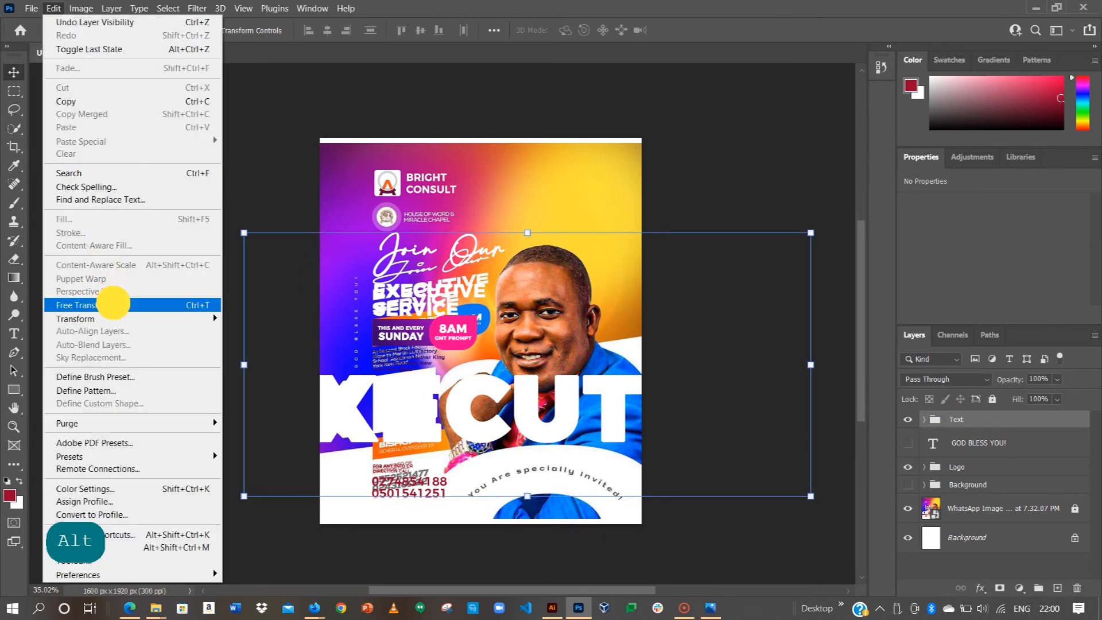
{"action": "mouse_move", "coordinate": [110, 319]}
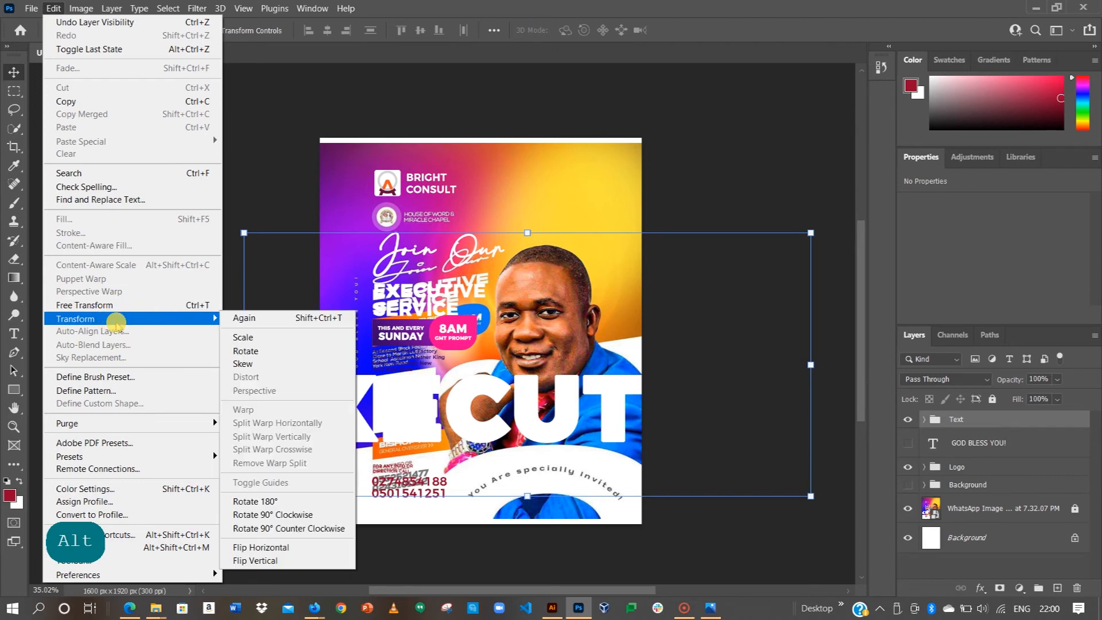
{"action": "left_click", "coordinate": [247, 366]}
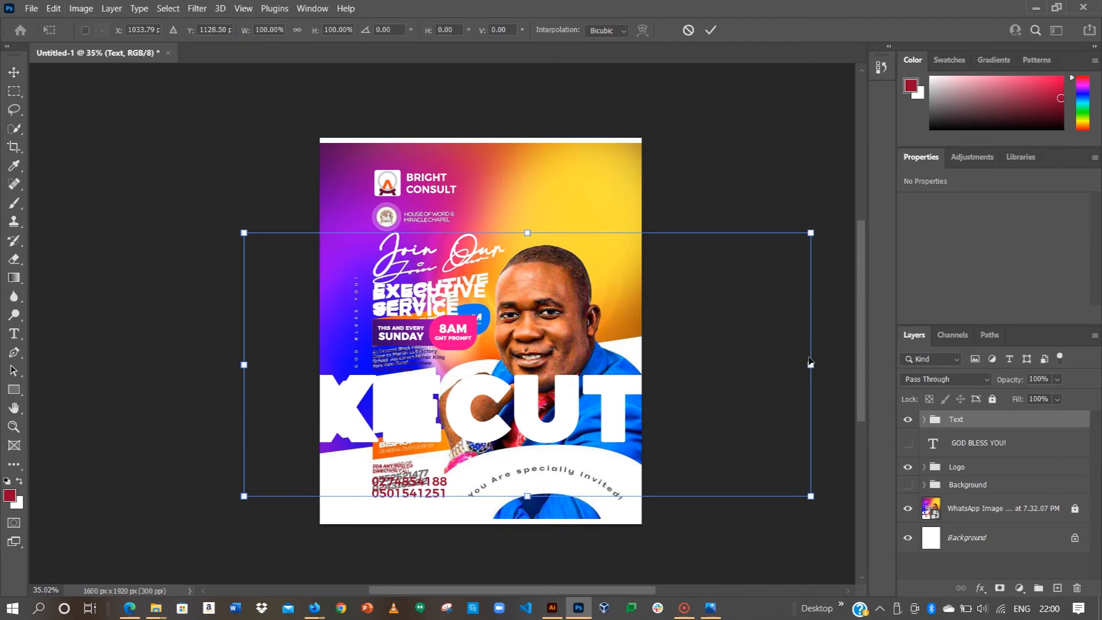
{"action": "left_click_drag", "start_coordinate": [809, 365], "coordinate": [813, 274]}
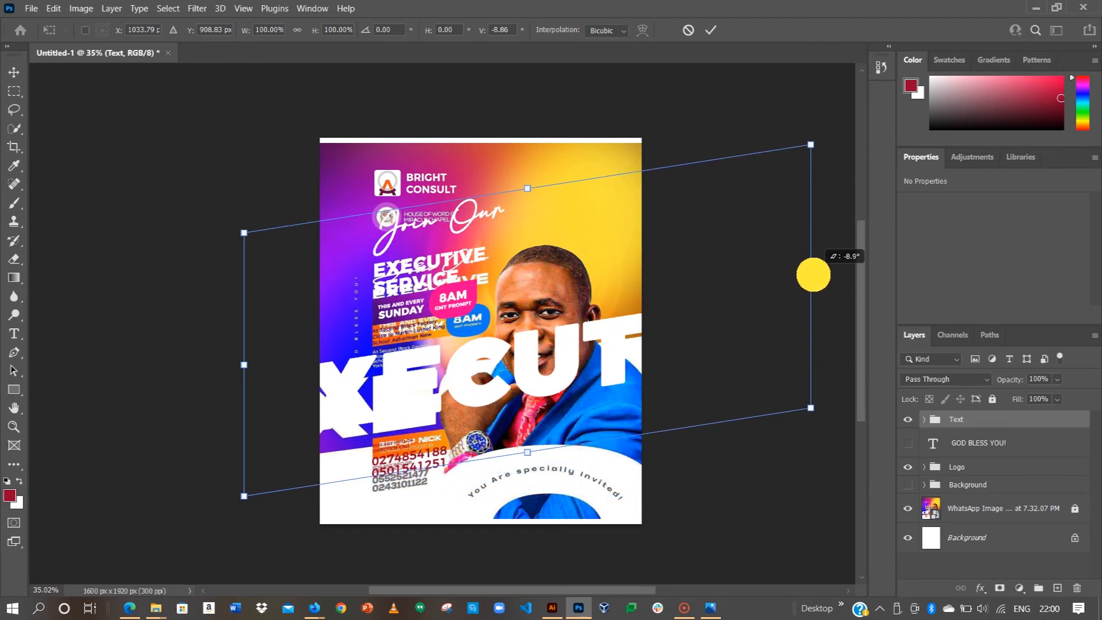
{"action": "left_click_drag", "start_coordinate": [814, 274], "coordinate": [813, 274]}
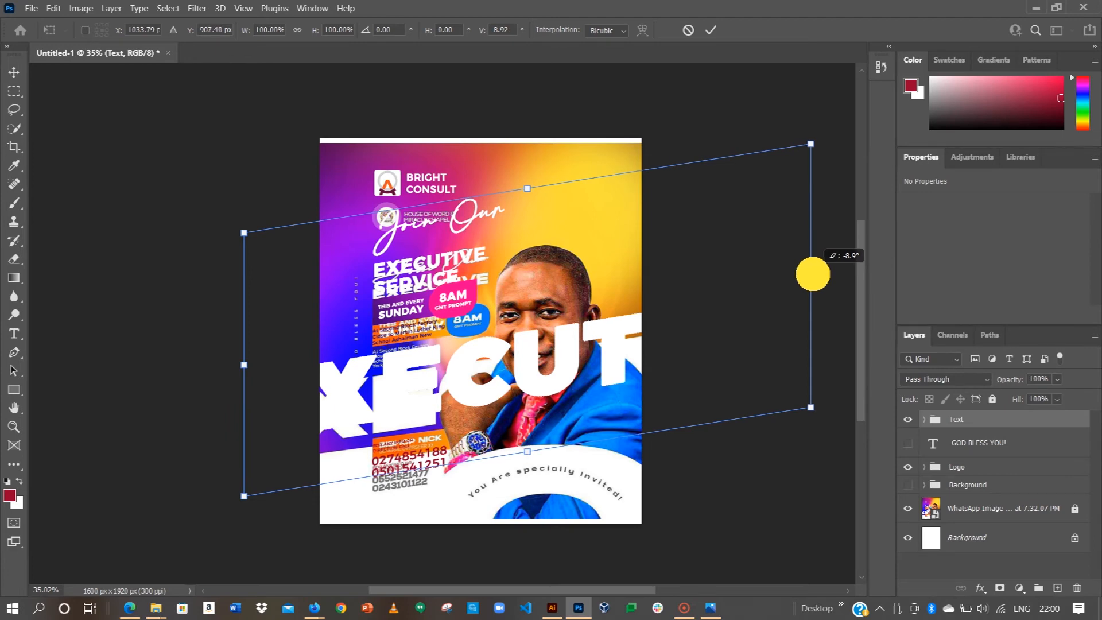
{"action": "left_click_drag", "start_coordinate": [812, 275], "coordinate": [813, 275]}
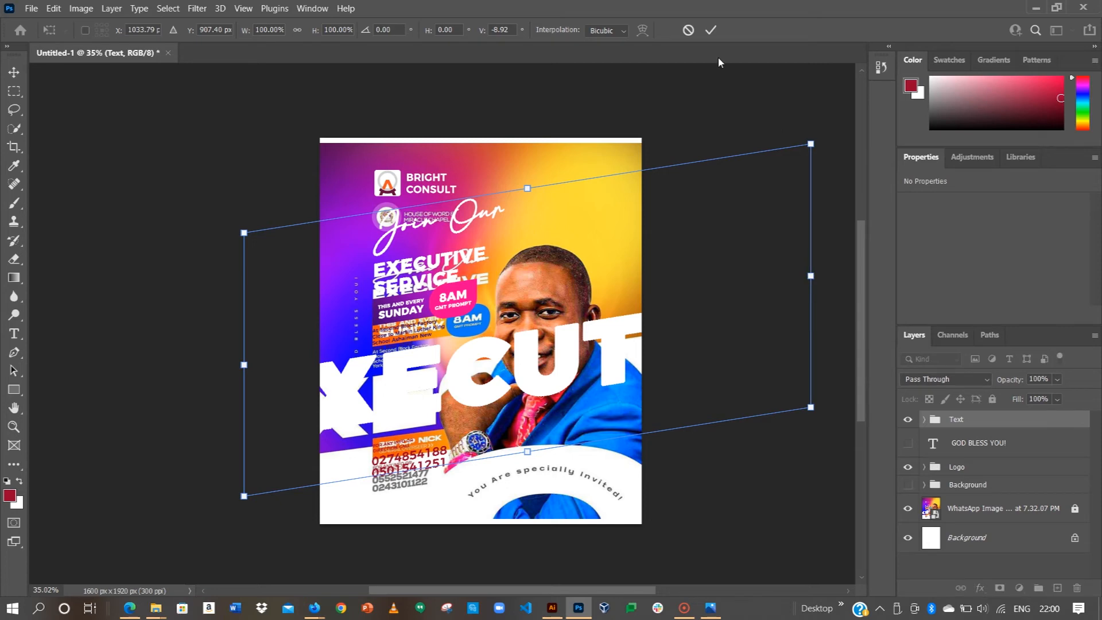
{"action": "left_click", "coordinate": [710, 30]}
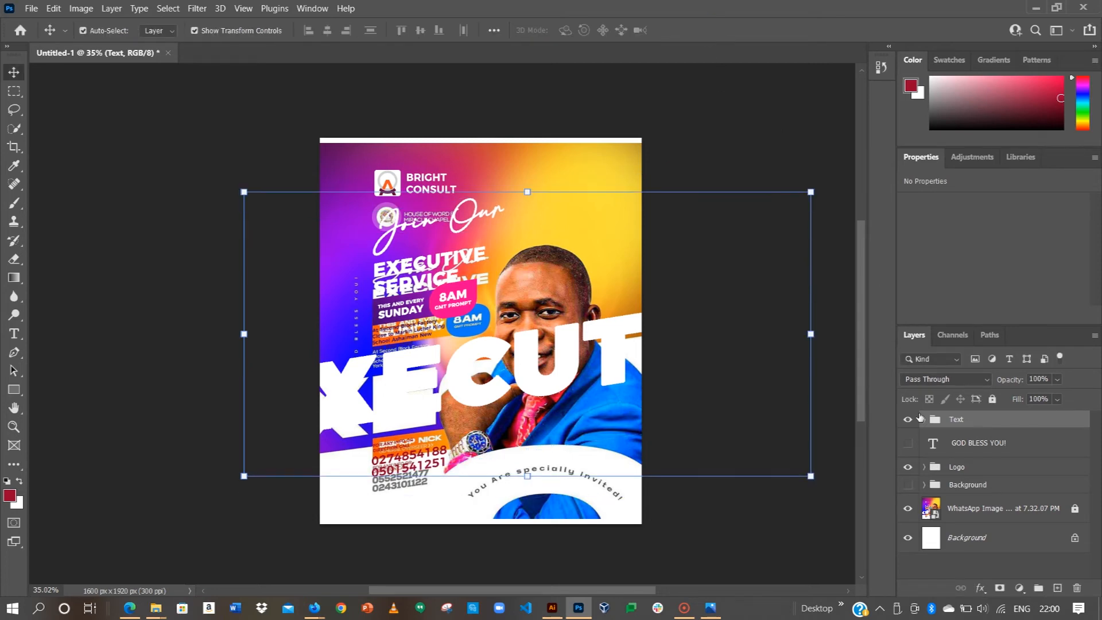
Step: Hide the reference, show the gradient background, and move the XECUT layer 76 px down
{"action": "left_click", "coordinate": [910, 509]}
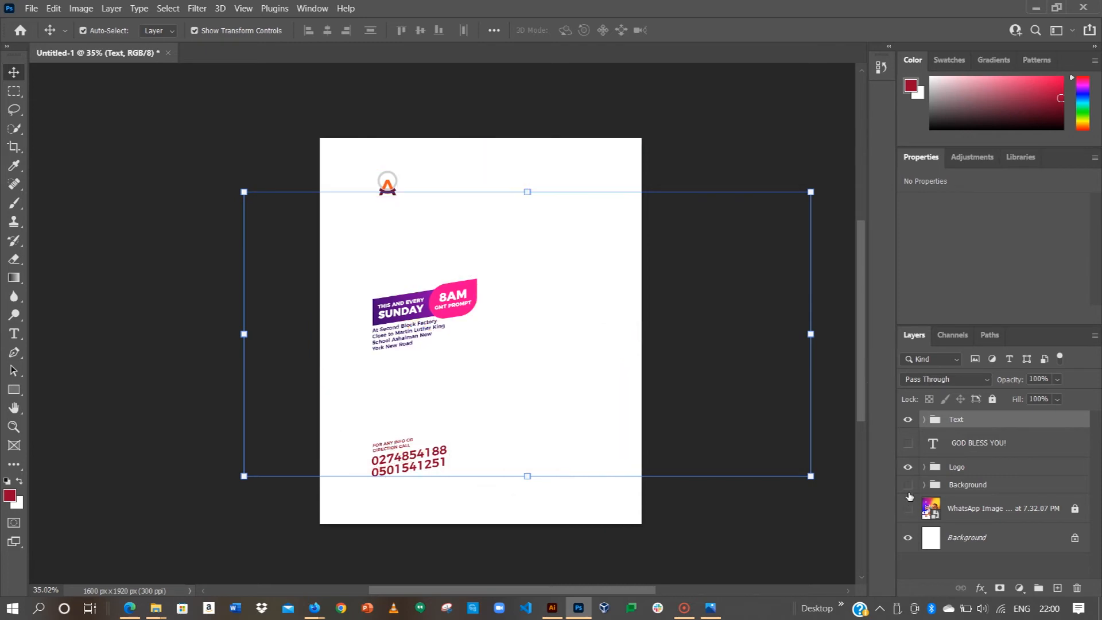
{"action": "left_click", "coordinate": [908, 485]}
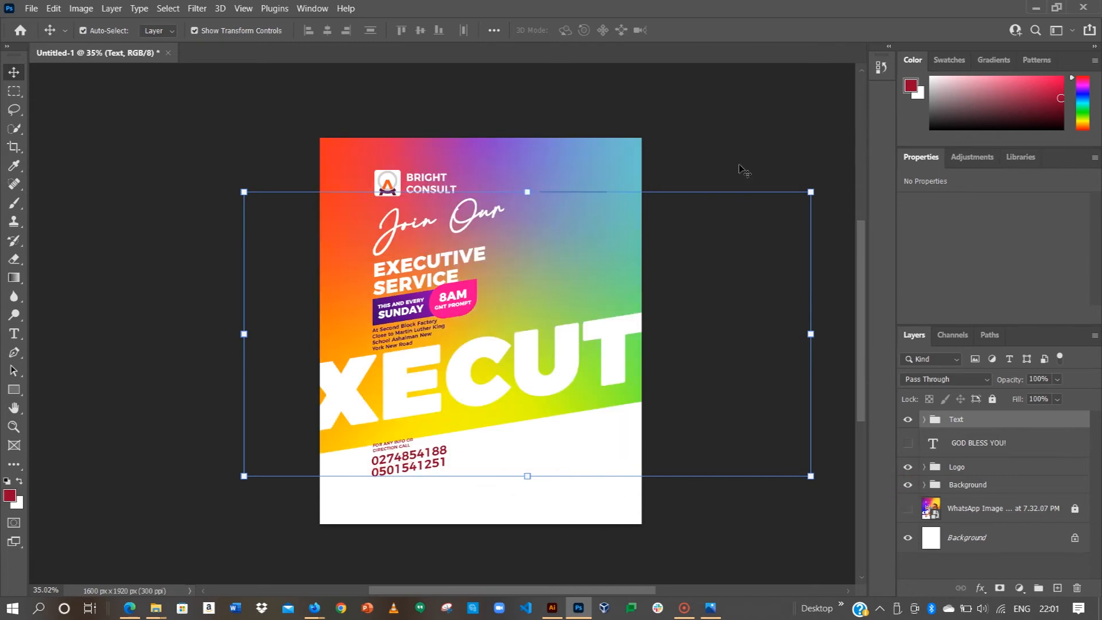
{"action": "left_click", "coordinate": [628, 217]}
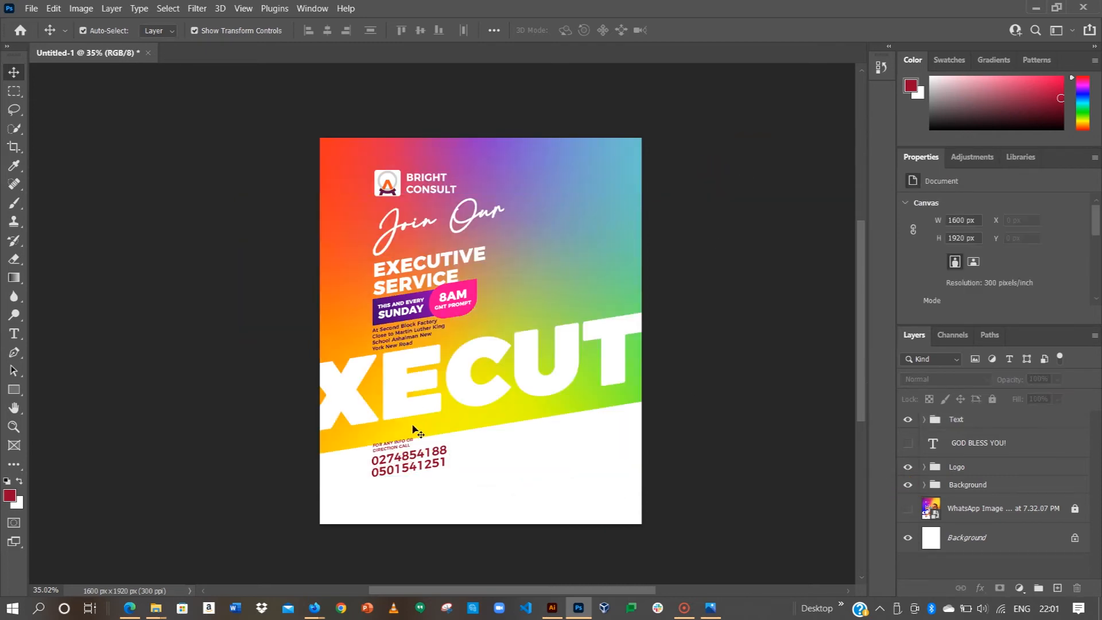
{"action": "scroll", "coordinate": [414, 429], "scroll_direction": "up", "scroll_amount": 1}
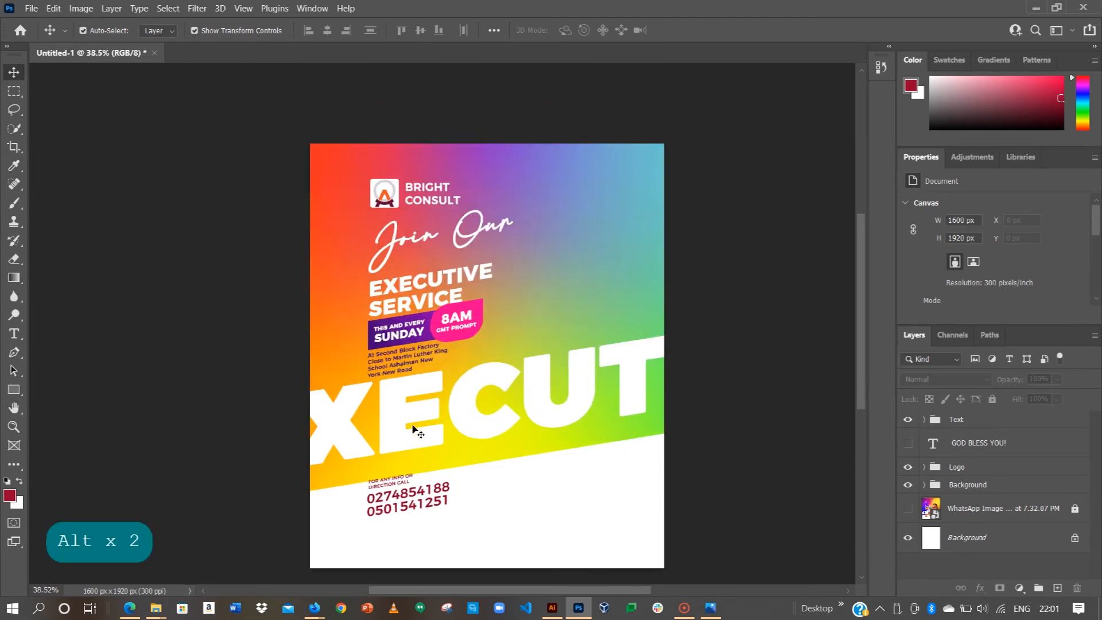
{"action": "left_click", "coordinate": [394, 413]}
{"action": "mouse_move", "coordinate": [393, 413]}
{"action": "left_mouse_down"}
{"action": "mouse_move", "coordinate": [397, 428]}
{"action": "mouse_move", "coordinate": [399, 416]}
{"action": "left_mouse_up"}
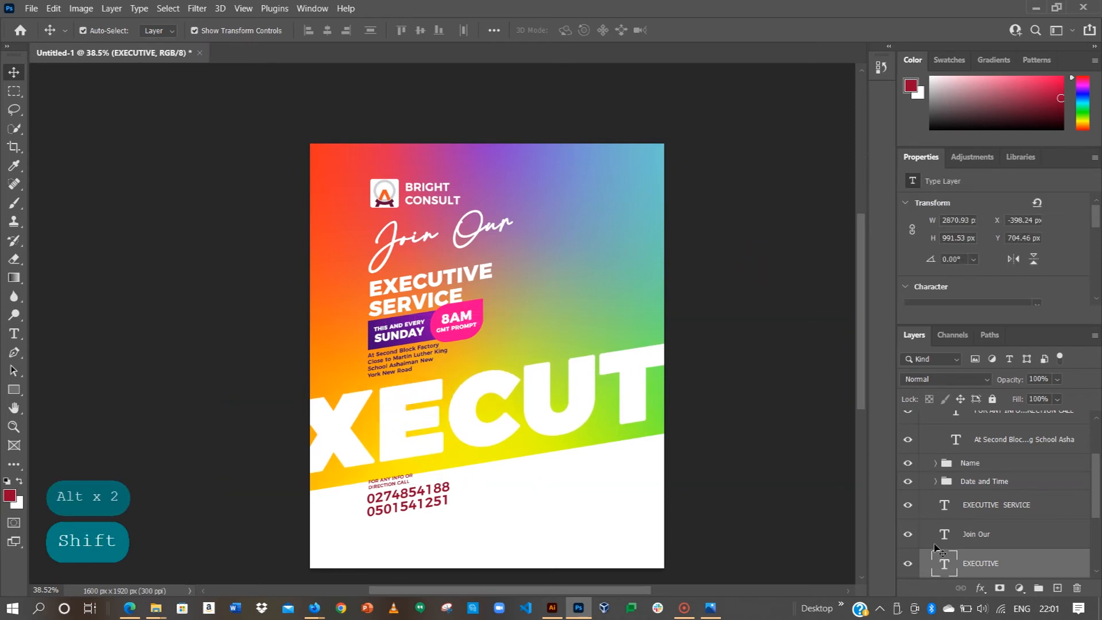
Step: Turn on the name text, GRAPHIC DESIGNER >> title and purple Rectangle 1 inside the Name group
{"action": "scroll", "coordinate": [940, 544], "scroll_direction": "down", "scroll_amount": 5}
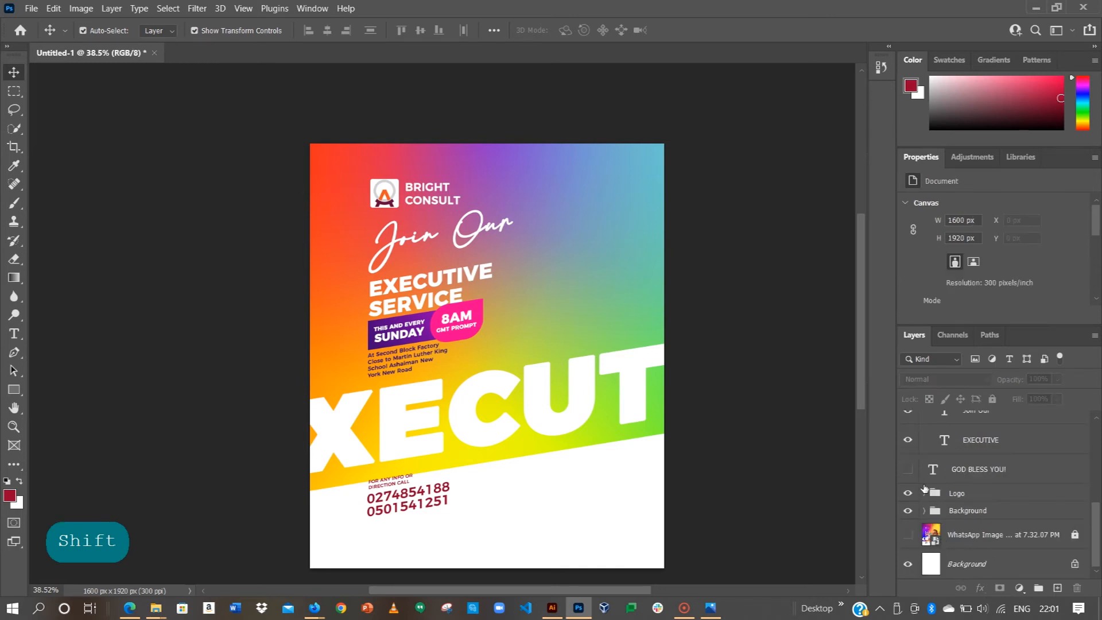
{"action": "scroll", "coordinate": [938, 481], "scroll_direction": "up", "scroll_amount": 10}
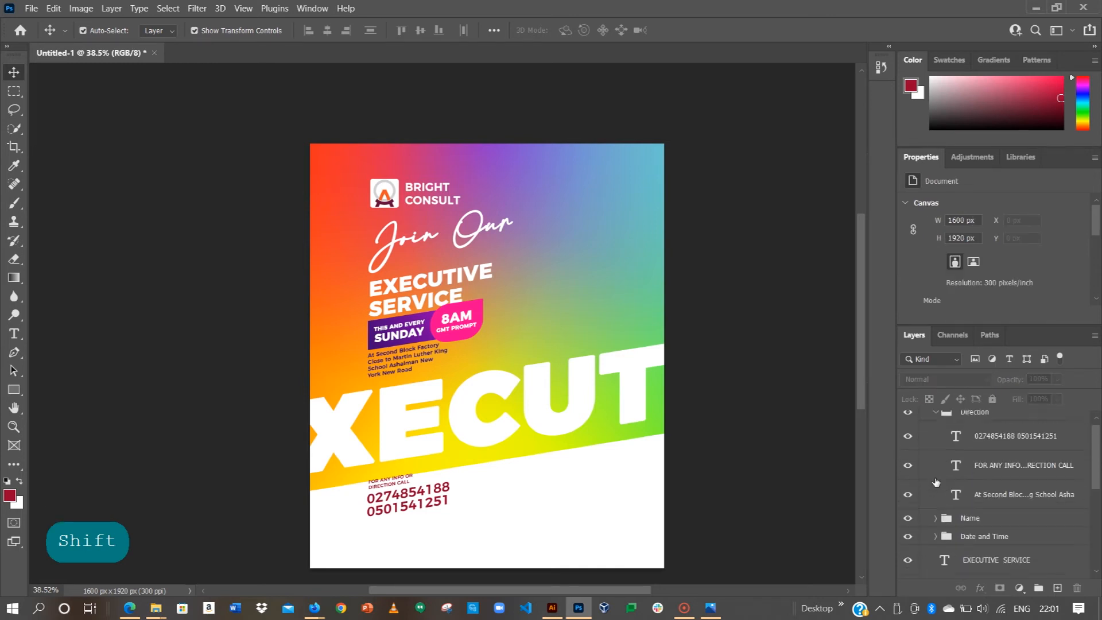
{"action": "scroll", "coordinate": [953, 532], "scroll_direction": "down", "scroll_amount": 3}
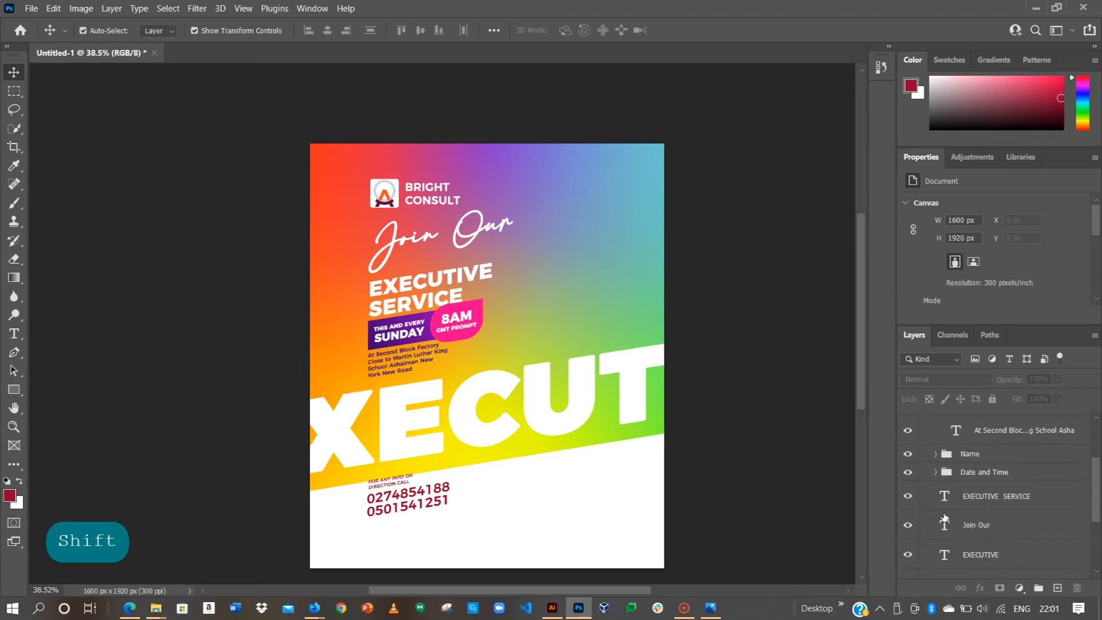
{"action": "left_click", "coordinate": [938, 455]}
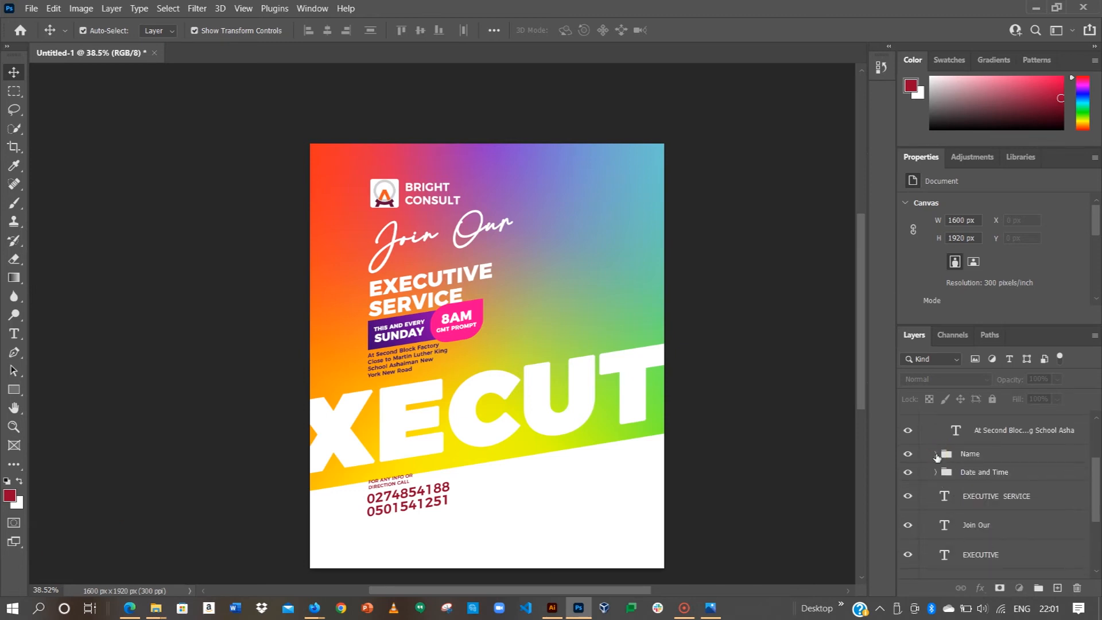
{"action": "left_click", "coordinate": [907, 477]}
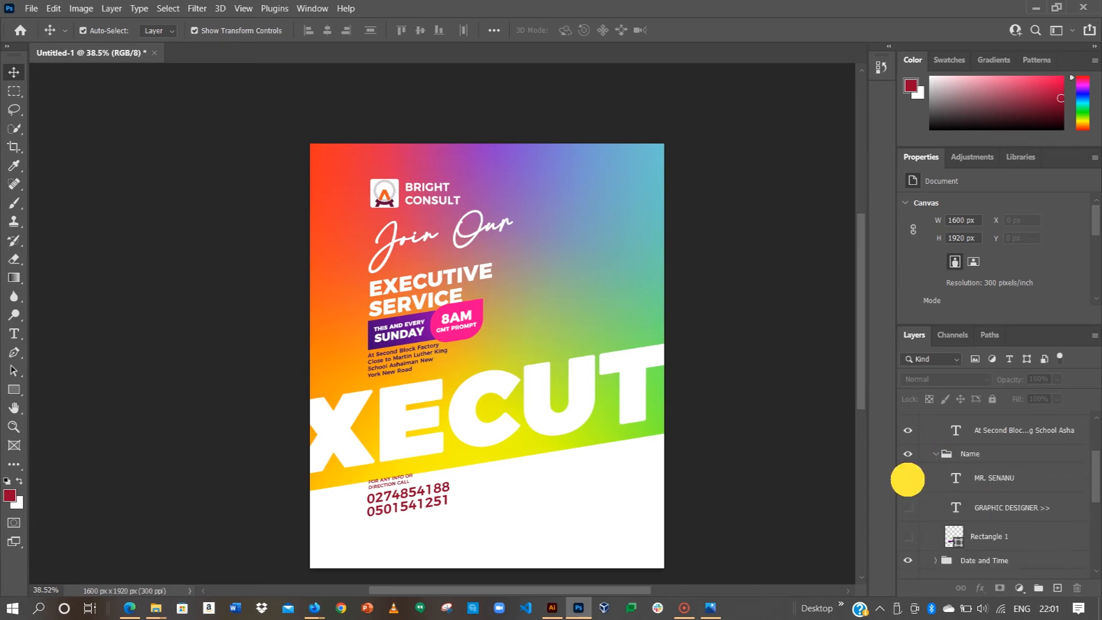
{"action": "left_click", "coordinate": [908, 538]}
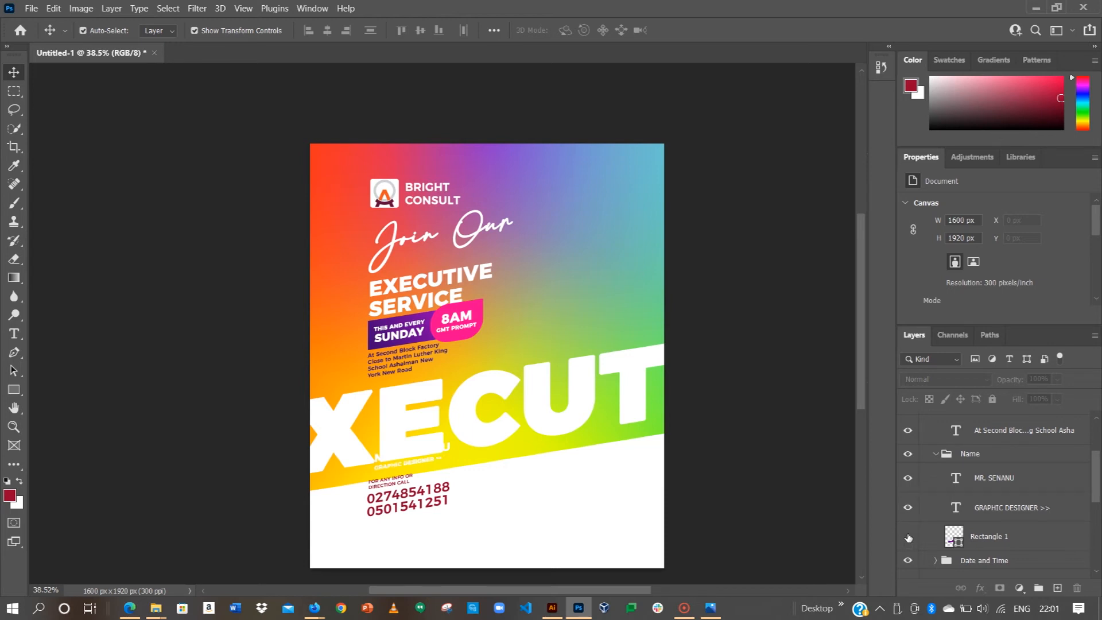
{"action": "left_click", "coordinate": [907, 535]}
{"action": "left_click", "coordinate": [907, 534]}
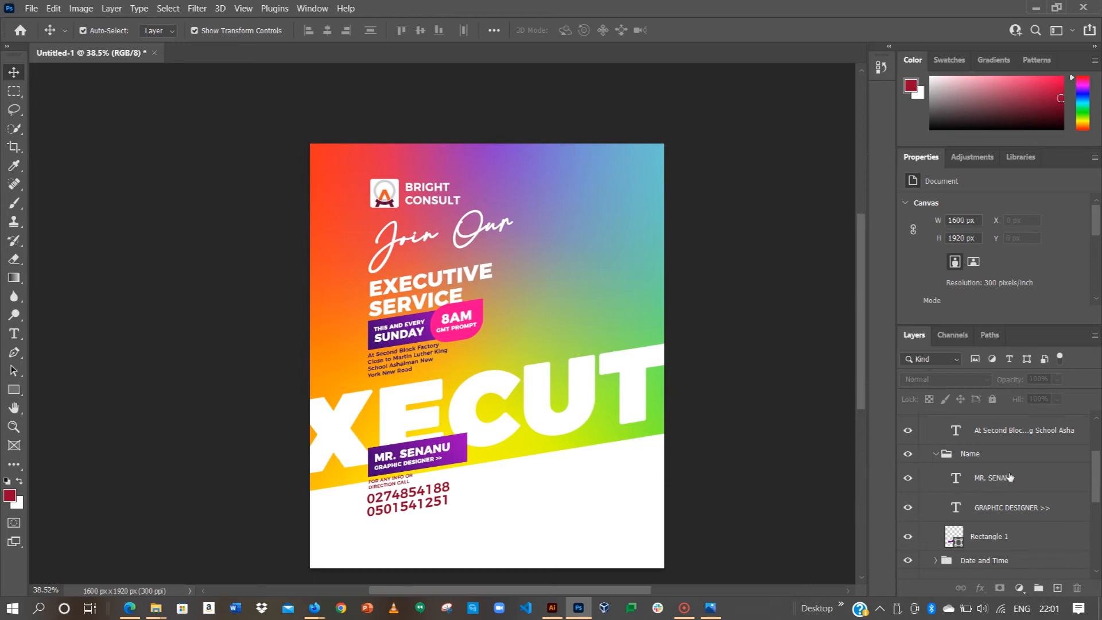
{"action": "left_click", "coordinate": [168, 32]}
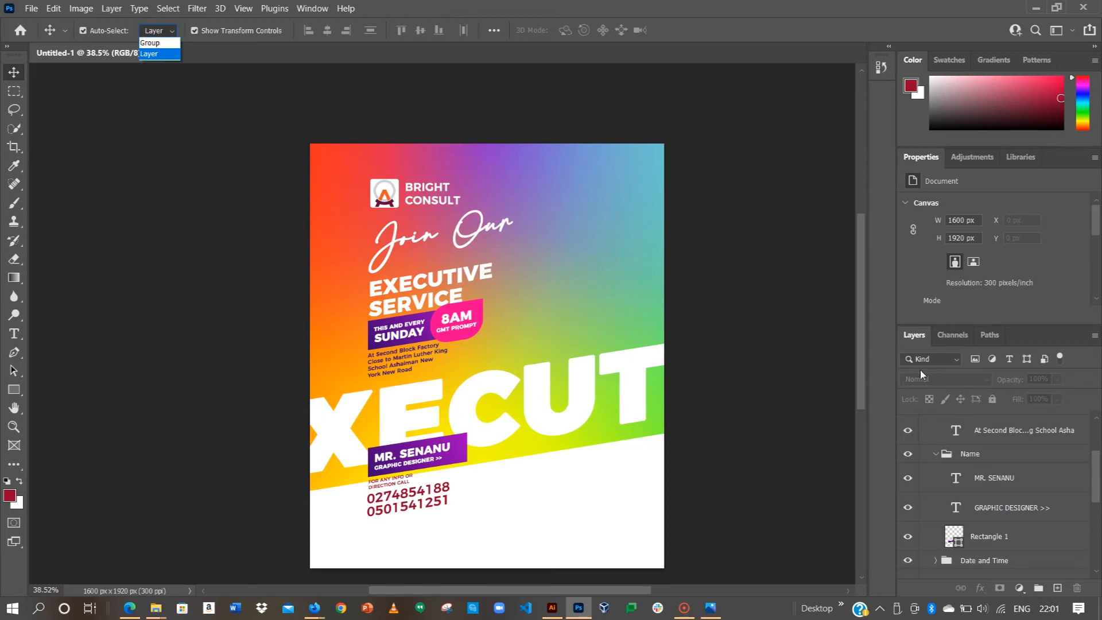
Step: Ungroup the Text folder so Direction and Name become top-level groups, then deselect all layers
{"action": "scroll", "coordinate": [975, 464], "scroll_direction": "up", "scroll_amount": 3}
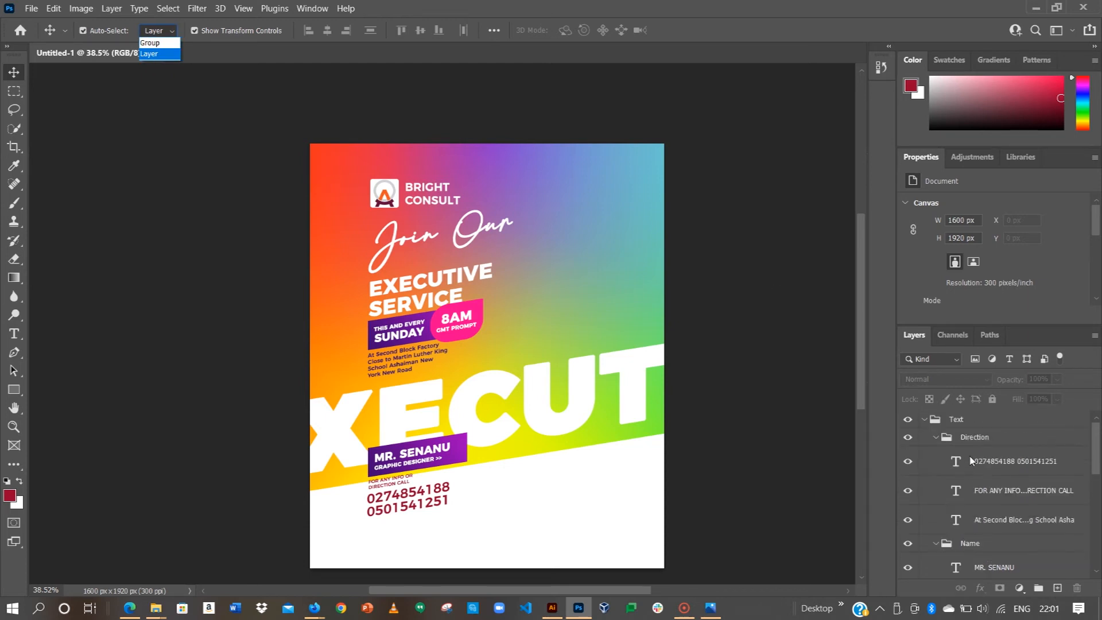
{"action": "left_click", "coordinate": [949, 421]}
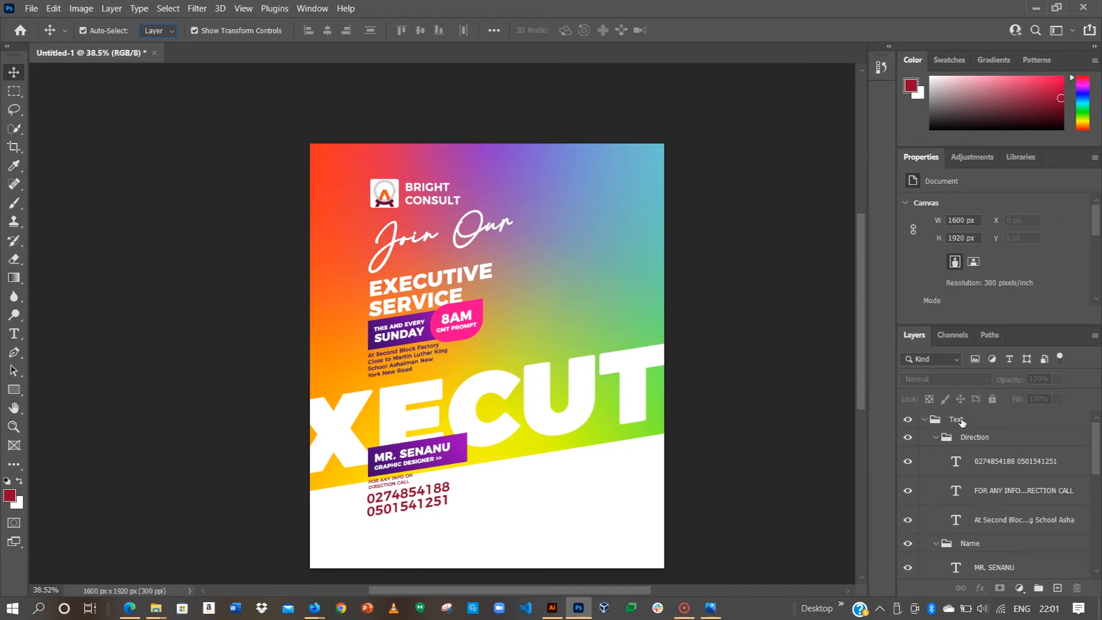
{"action": "right_click", "coordinate": [961, 419]}
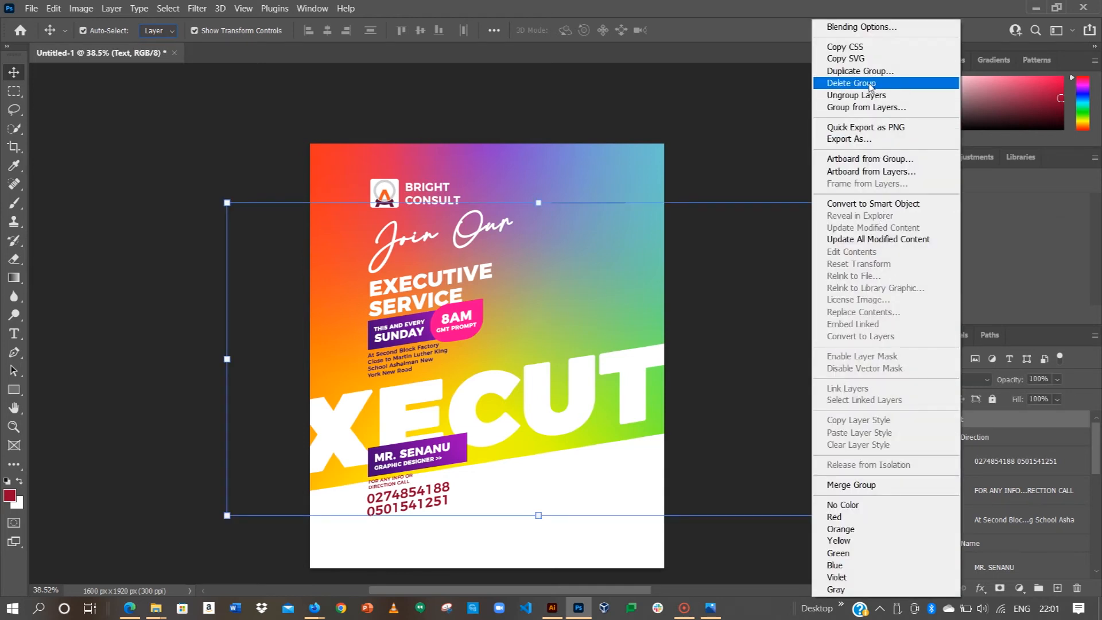
{"action": "left_click", "coordinate": [822, 135]}
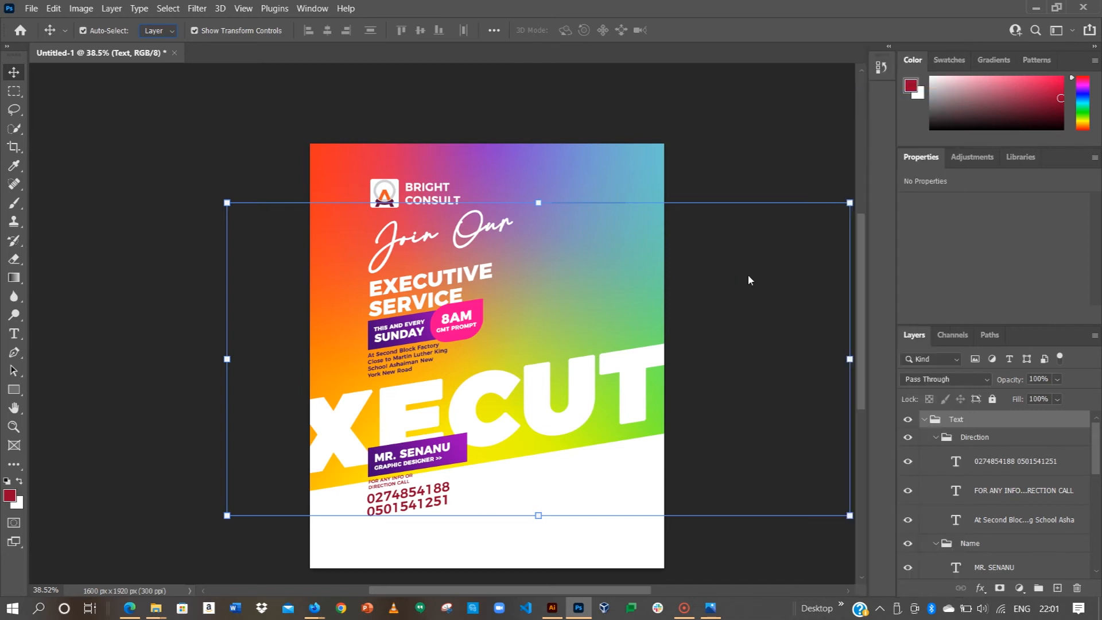
{"action": "left_click", "coordinate": [758, 160]}
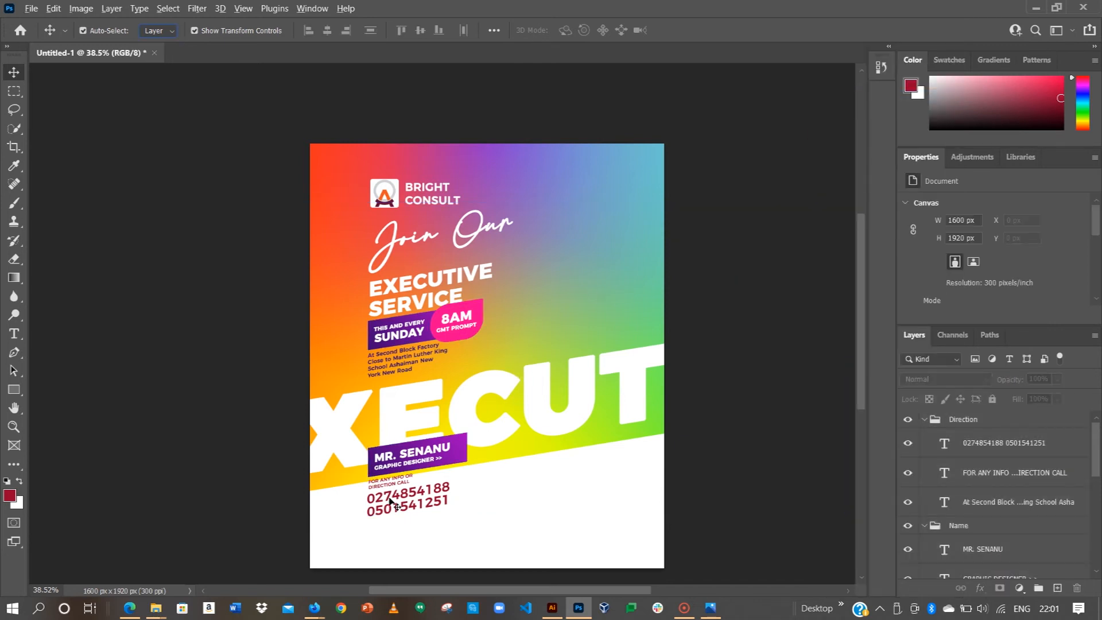
Step: Hide the Background group to compare the flyer's lower part with the reference photo, then restore it
{"action": "left_click_drag", "start_coordinate": [390, 502], "coordinate": [402, 366]}
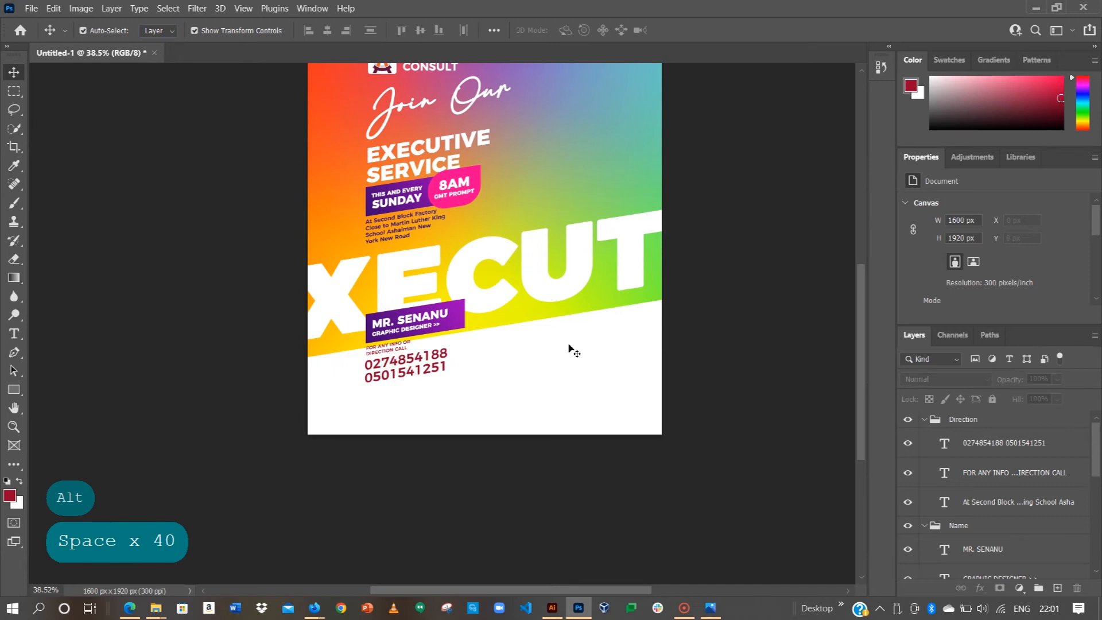
{"action": "scroll", "coordinate": [1004, 512], "scroll_direction": "down", "scroll_amount": 5}
{"action": "left_click", "coordinate": [905, 536]}
{"action": "left_click", "coordinate": [907, 511]}
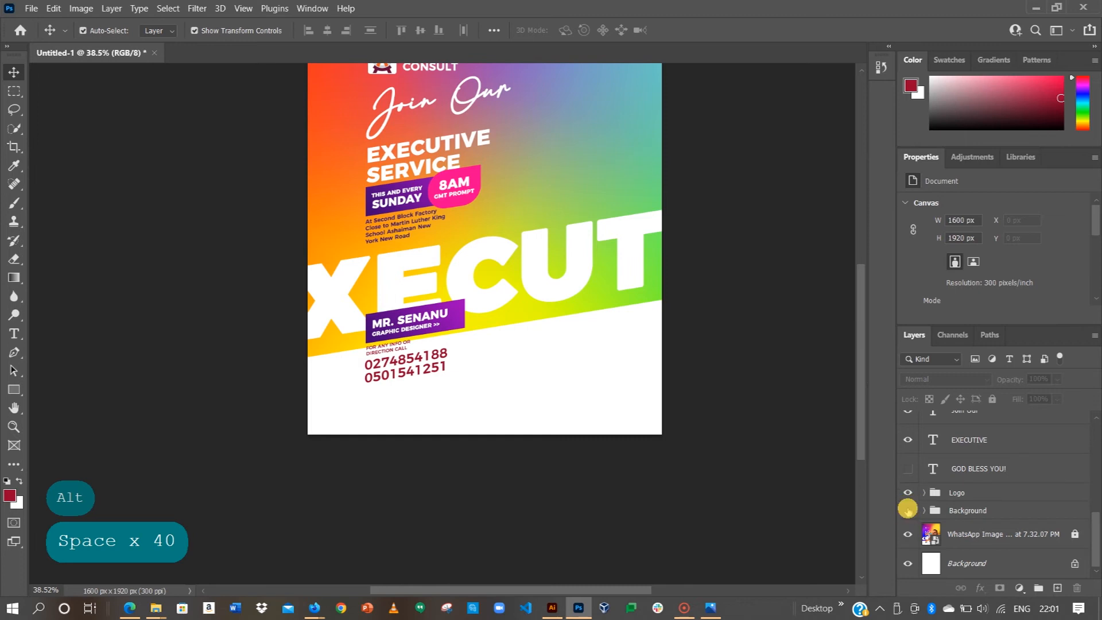
{"action": "left_click", "coordinate": [907, 510]}
{"action": "left_click", "coordinate": [908, 511]}
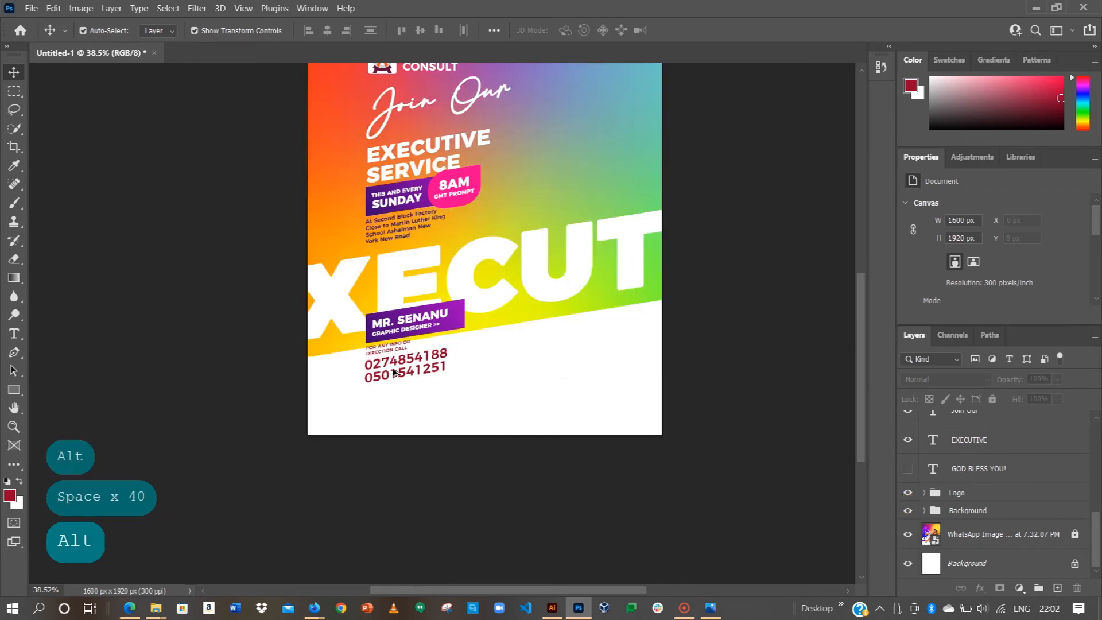
{"action": "scroll", "coordinate": [402, 402], "scroll_direction": "up", "scroll_amount": 2}
Step: Move the phone numbers and FOR ANY INFO line down and set the info text to 8 pt
{"action": "left_click_drag", "start_coordinate": [405, 398], "coordinate": [396, 423]}
{"action": "mouse_move", "coordinate": [391, 380]}
{"action": "left_mouse_down"}
{"action": "mouse_move", "coordinate": [392, 398]}
{"action": "mouse_move", "coordinate": [392, 380]}
{"action": "left_mouse_up"}
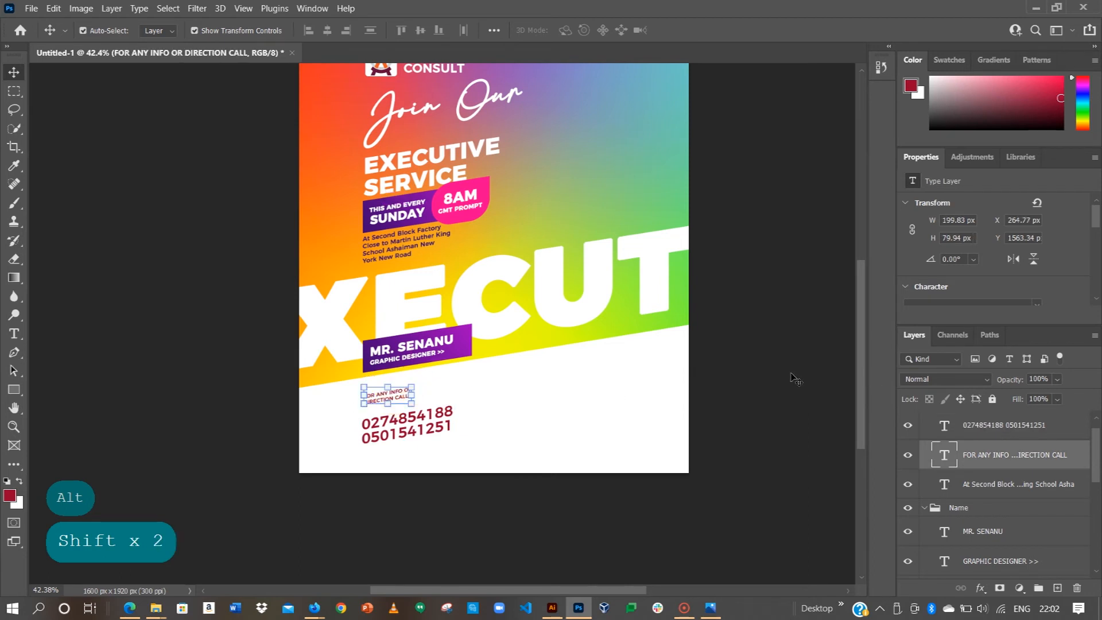
{"action": "scroll", "coordinate": [957, 241], "scroll_direction": "down", "scroll_amount": 3}
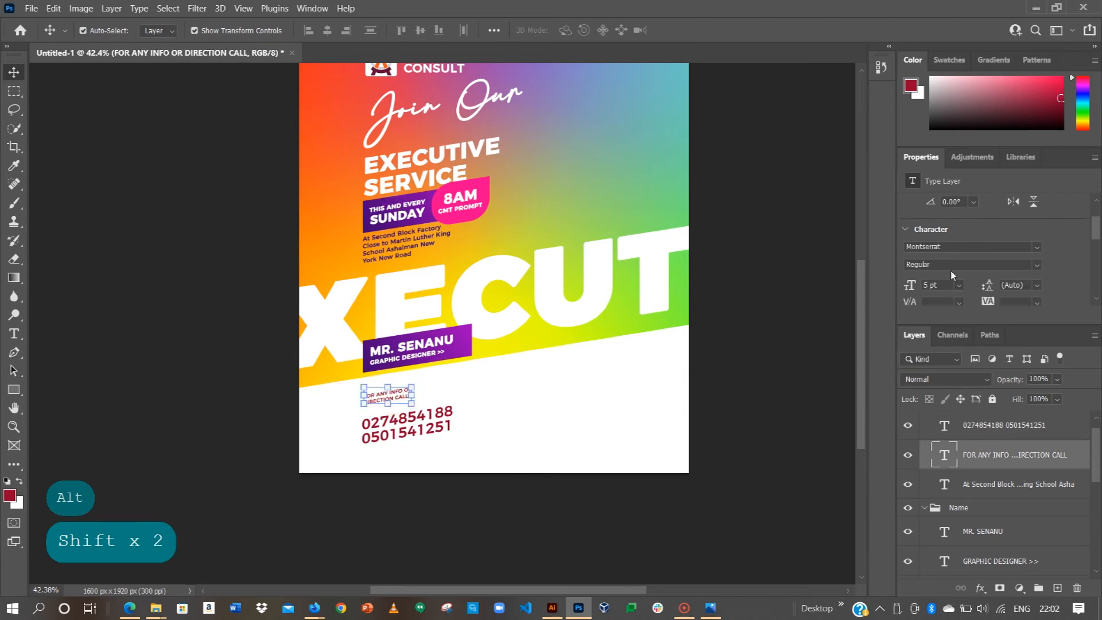
{"action": "left_click", "coordinate": [959, 273]}
{"action": "left_click", "coordinate": [941, 316]}
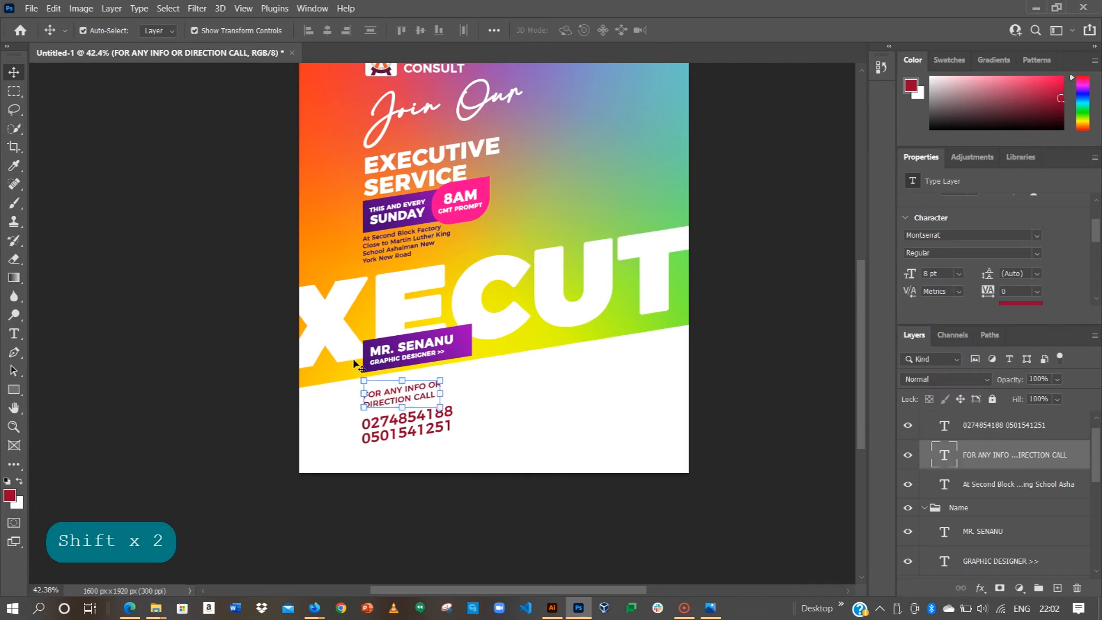
{"action": "scroll", "coordinate": [391, 396], "scroll_direction": "up", "scroll_amount": 1}
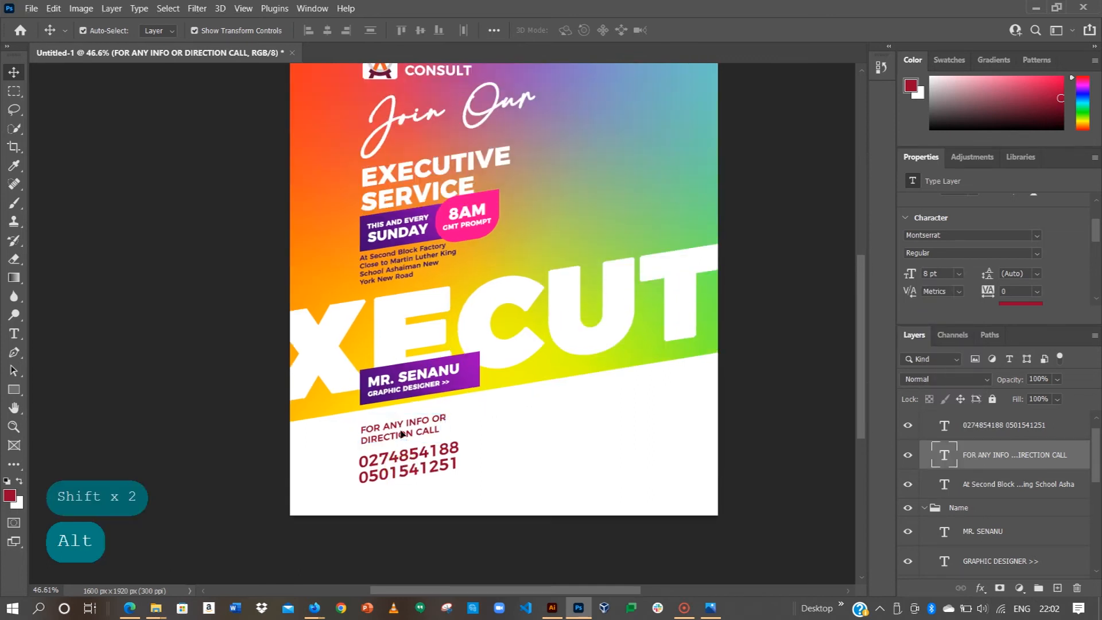
{"action": "left_click", "coordinate": [397, 456]}
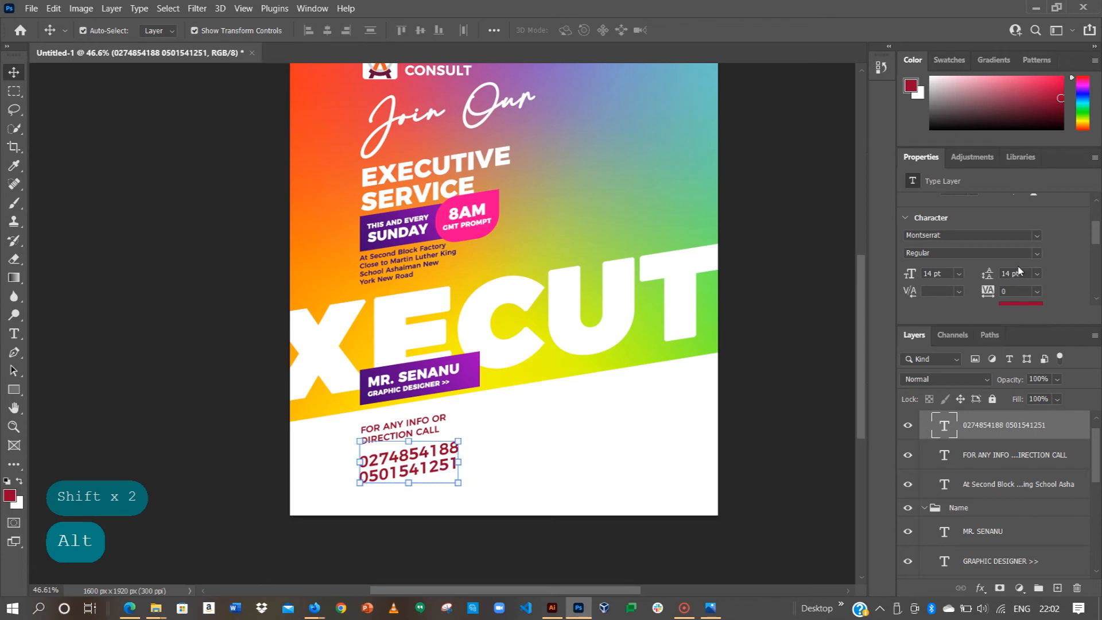
Step: Recolour the phone-number text to the banner purple #430673 sampled from the flyer
{"action": "scroll", "coordinate": [1018, 270], "scroll_direction": "down", "scroll_amount": 3}
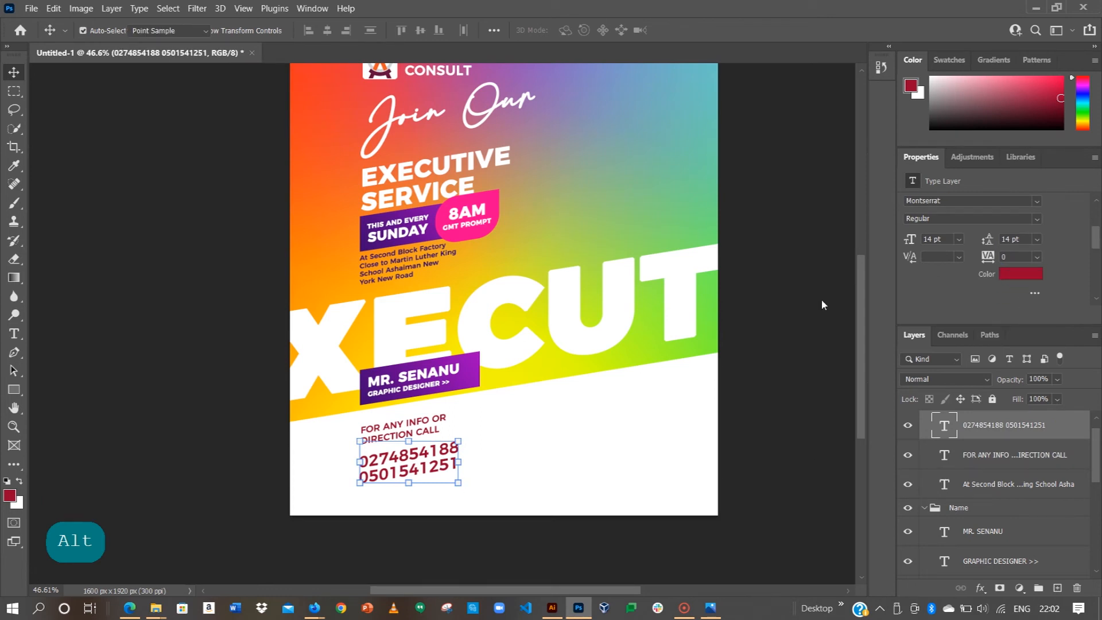
{"action": "left_click", "coordinate": [1020, 274]}
{"action": "left_click", "coordinate": [440, 378]}
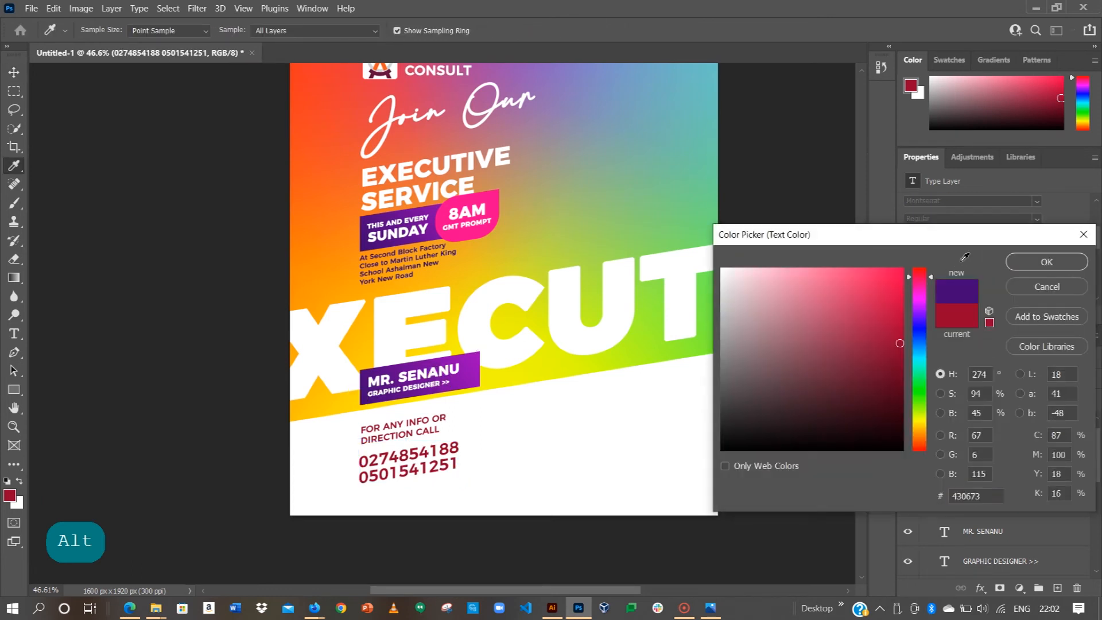
{"action": "left_click", "coordinate": [1046, 261]}
Step: Return to the Move tool and select the name banner's layers, then deselect them
{"action": "key", "text": "v"}
{"action": "scroll", "coordinate": [409, 382], "scroll_direction": "up", "scroll_amount": 1}
{"action": "left_click_drag", "start_coordinate": [443, 379], "coordinate": [458, 365]}
{"action": "left_click", "coordinate": [105, 332]}
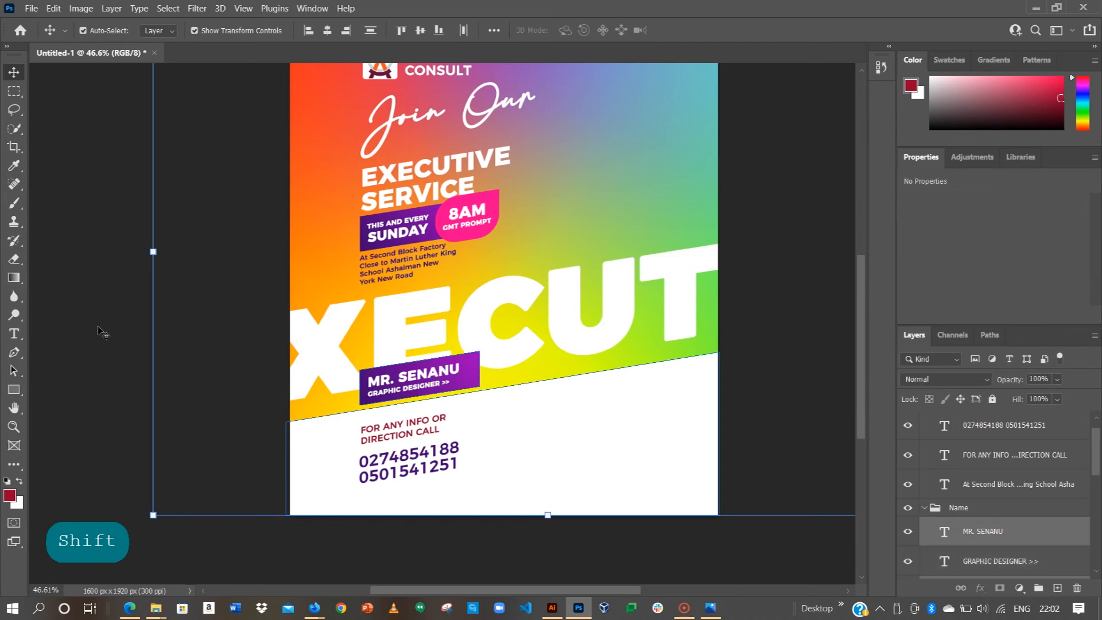
Step: Set Auto-Select to Group and move the Name banner group about 57 px down
{"action": "left_click", "coordinate": [448, 378]}
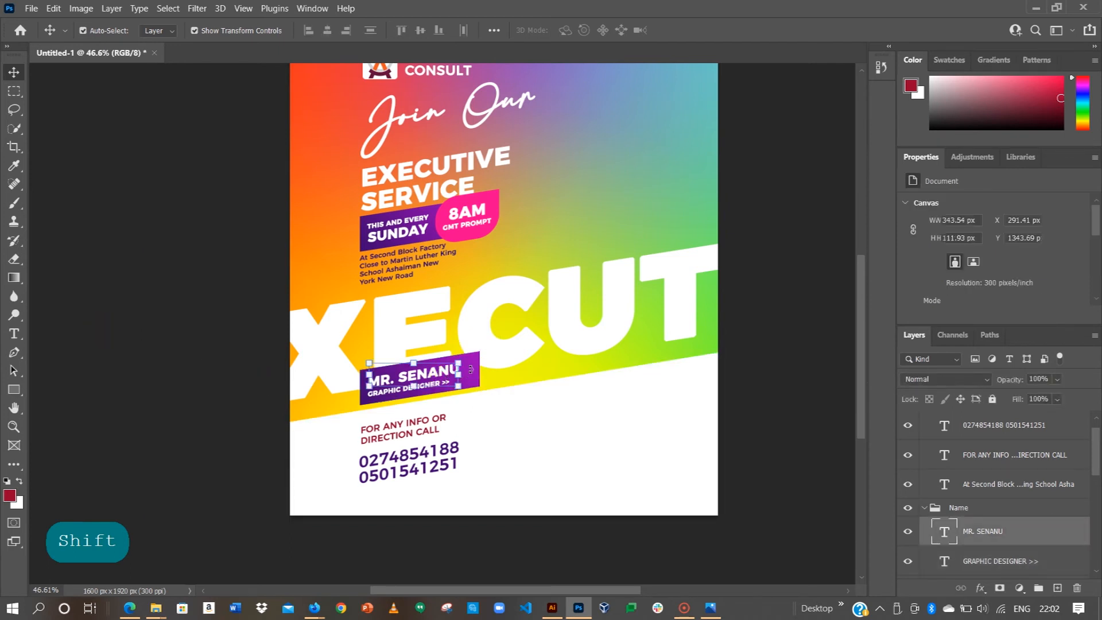
{"action": "left_click", "coordinate": [162, 30]}
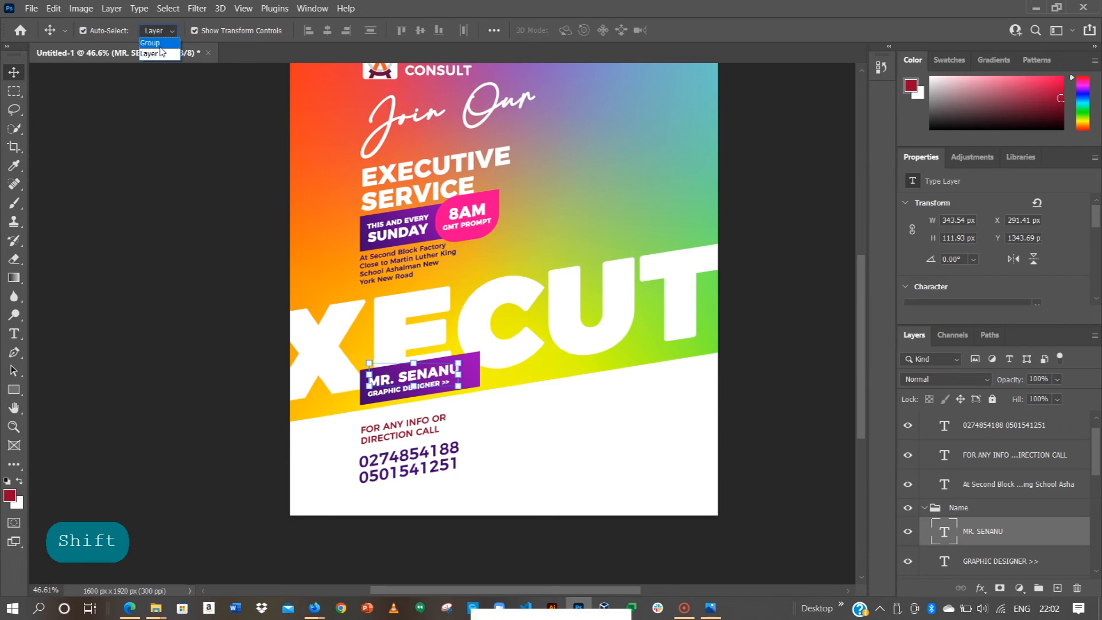
{"action": "left_click", "coordinate": [154, 38]}
{"action": "left_click", "coordinate": [147, 233]}
{"action": "left_click", "coordinate": [445, 383]}
{"action": "left_click_drag", "start_coordinate": [445, 383], "coordinate": [443, 381]}
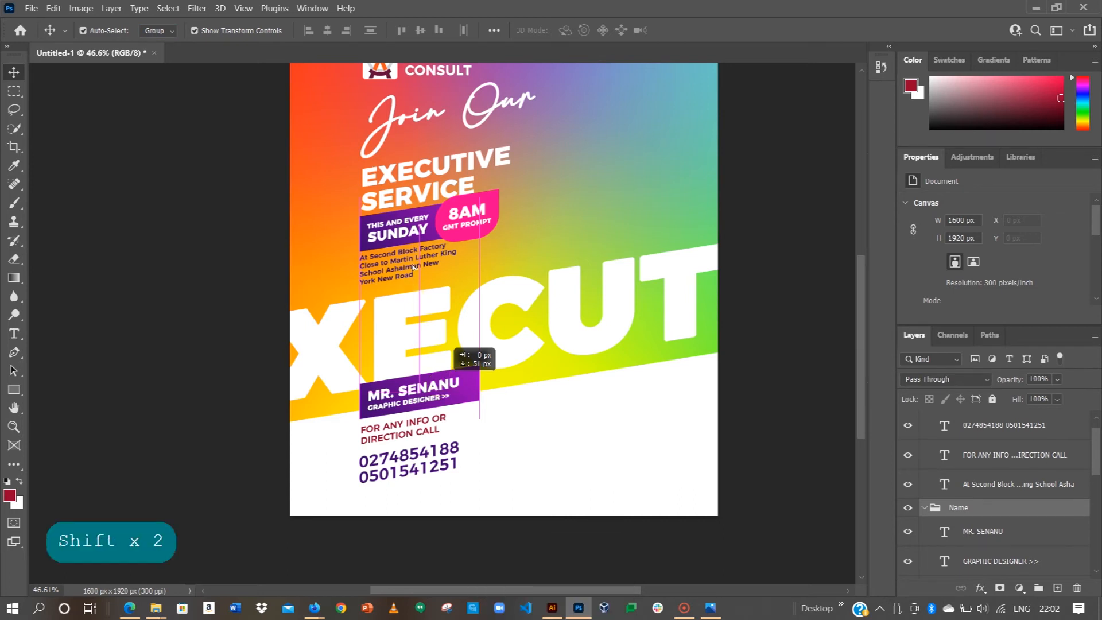
Step: Try moving the Direction group 15 px down, then undo the move and deselect it
{"action": "left_click_drag", "start_coordinate": [404, 267], "coordinate": [405, 310]}
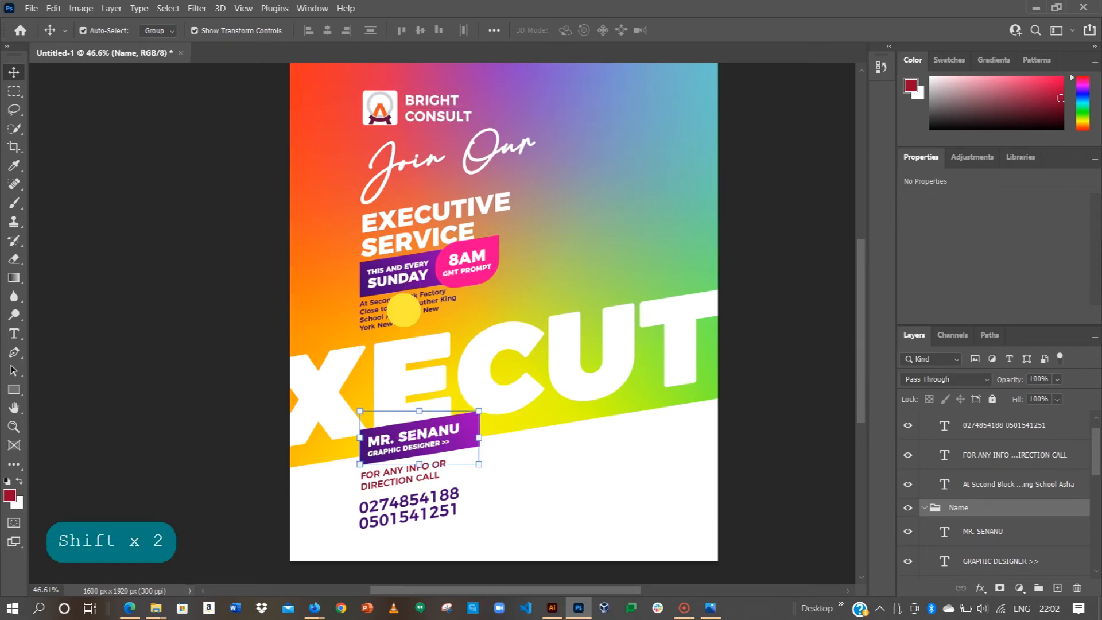
{"action": "left_click", "coordinate": [404, 316]}
{"action": "left_click_drag", "start_coordinate": [405, 318], "coordinate": [404, 322]}
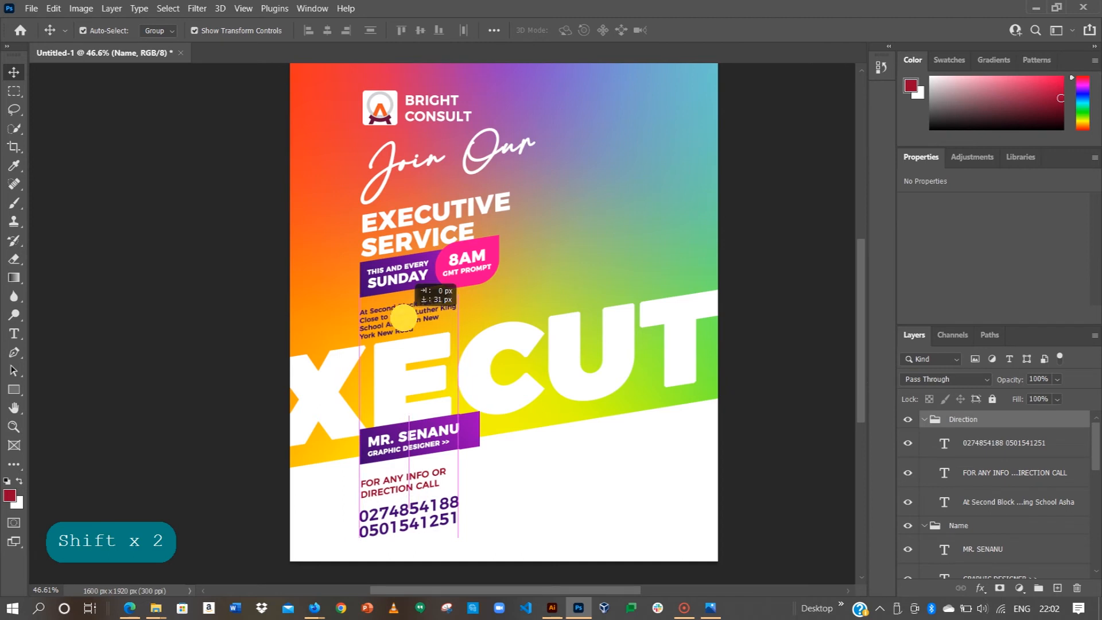
{"action": "left_click", "coordinate": [394, 319]}
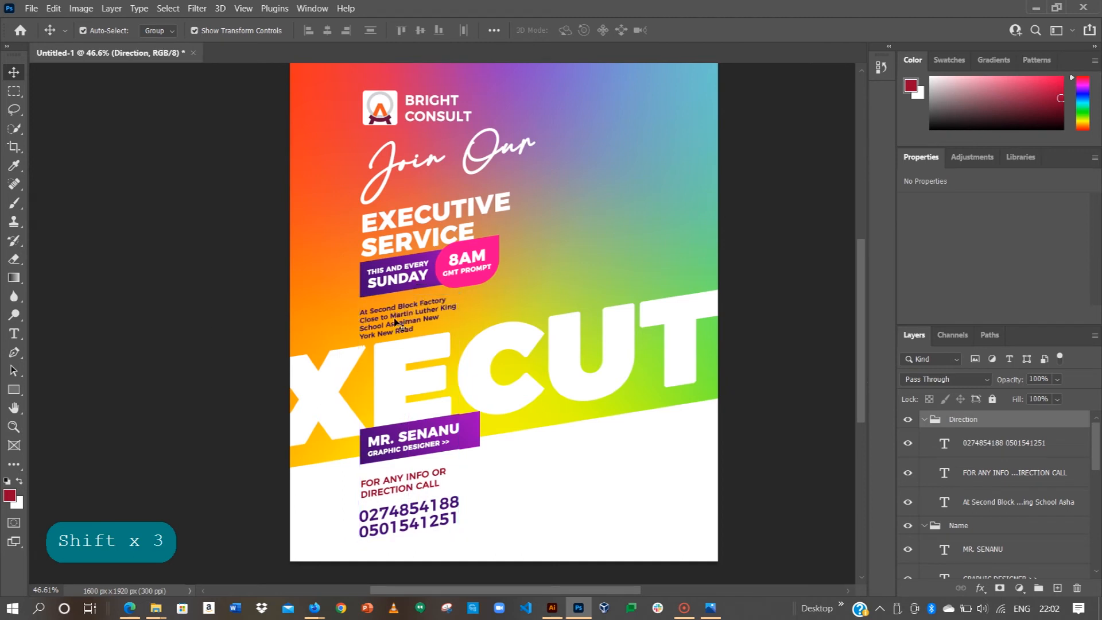
{"action": "left_click", "coordinate": [395, 321], "text": "shift"}
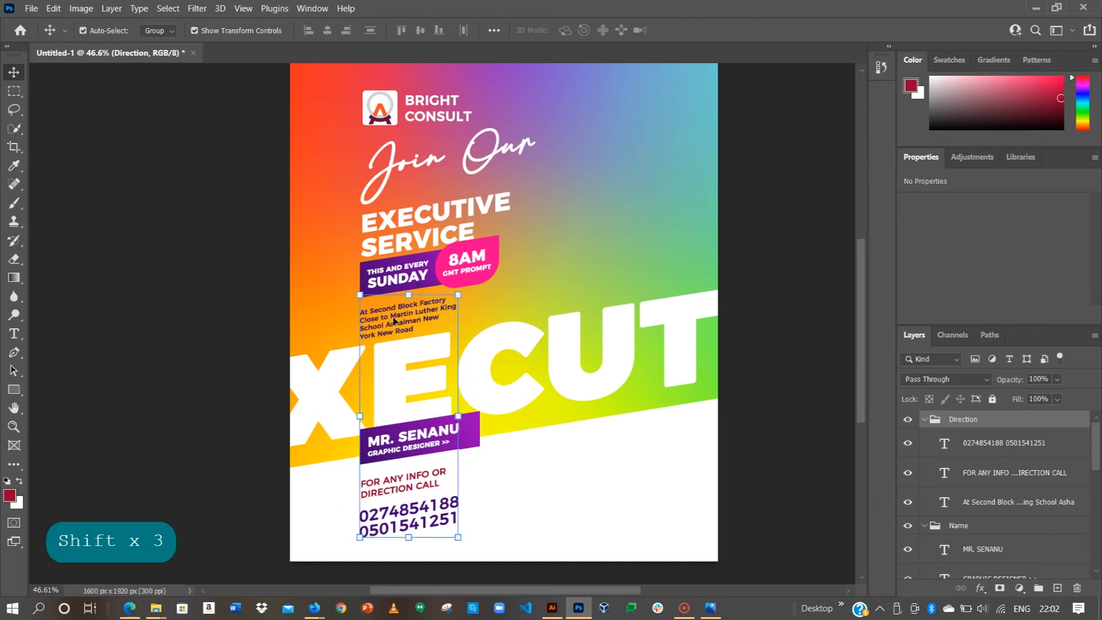
{"action": "key", "text": "ctrl+z"}
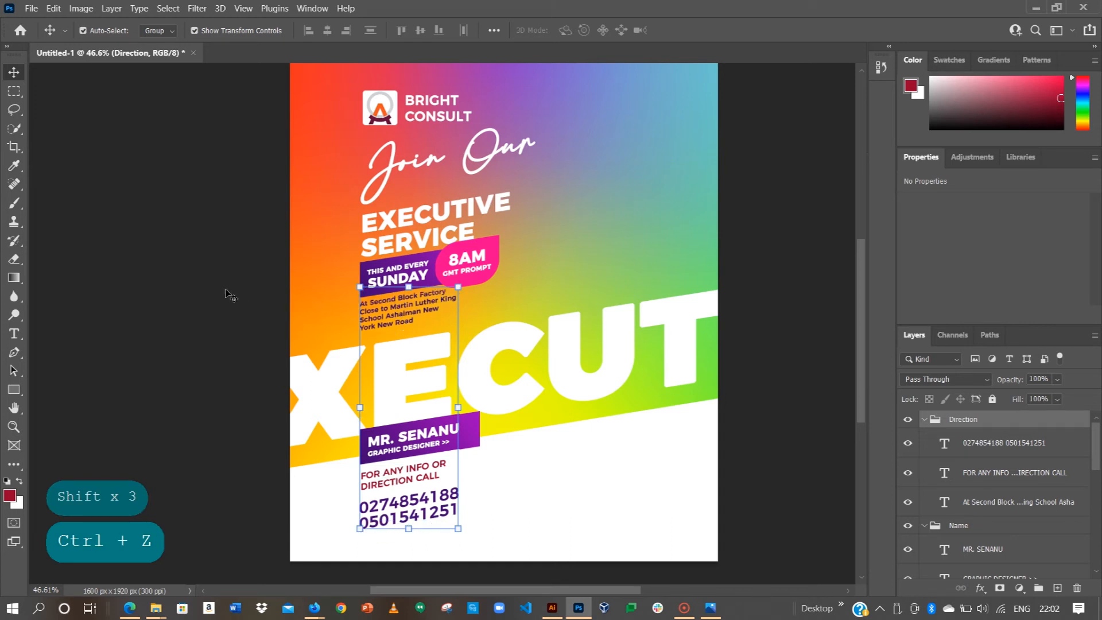
{"action": "left_click", "coordinate": [230, 289]}
Step: Switch Auto-Select to Layer and pick the address text on the flyer
{"action": "left_click", "coordinate": [155, 31]}
{"action": "left_click", "coordinate": [152, 50]}
{"action": "left_click", "coordinate": [386, 312]}
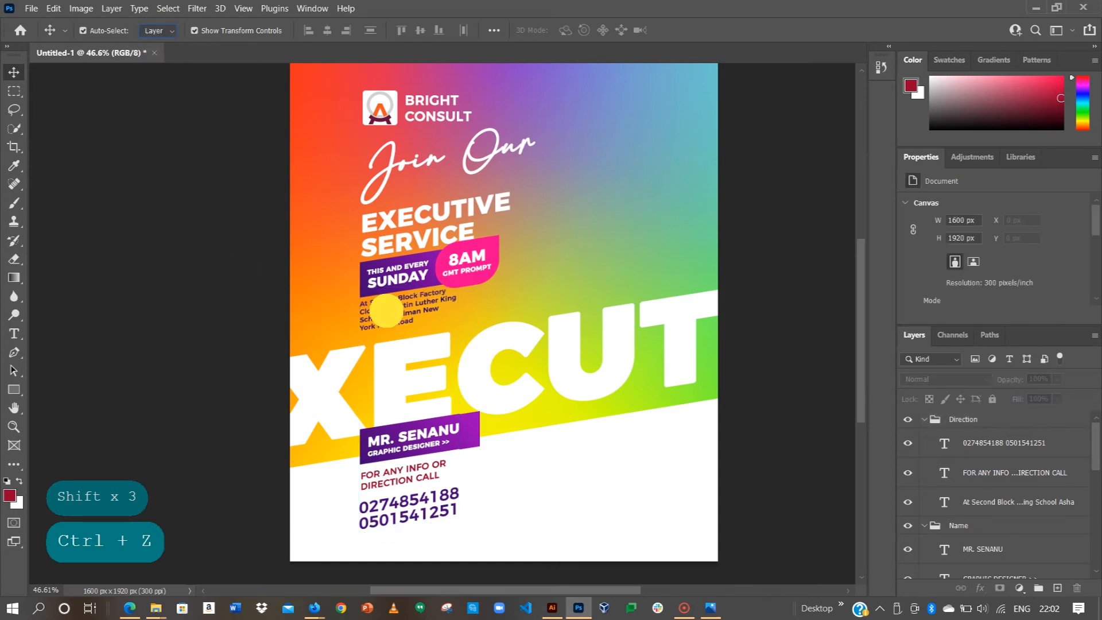
Step: Nudge the address text down three steps and back up one, then deselect it
{"action": "key", "text": "Down"}
{"action": "key", "text": "Down"}
{"action": "key", "text": "Down"}
{"action": "key", "text": "Down"}
{"action": "key", "text": "Down"}
{"action": "key", "text": "Down"}
{"action": "key", "text": "Down"}
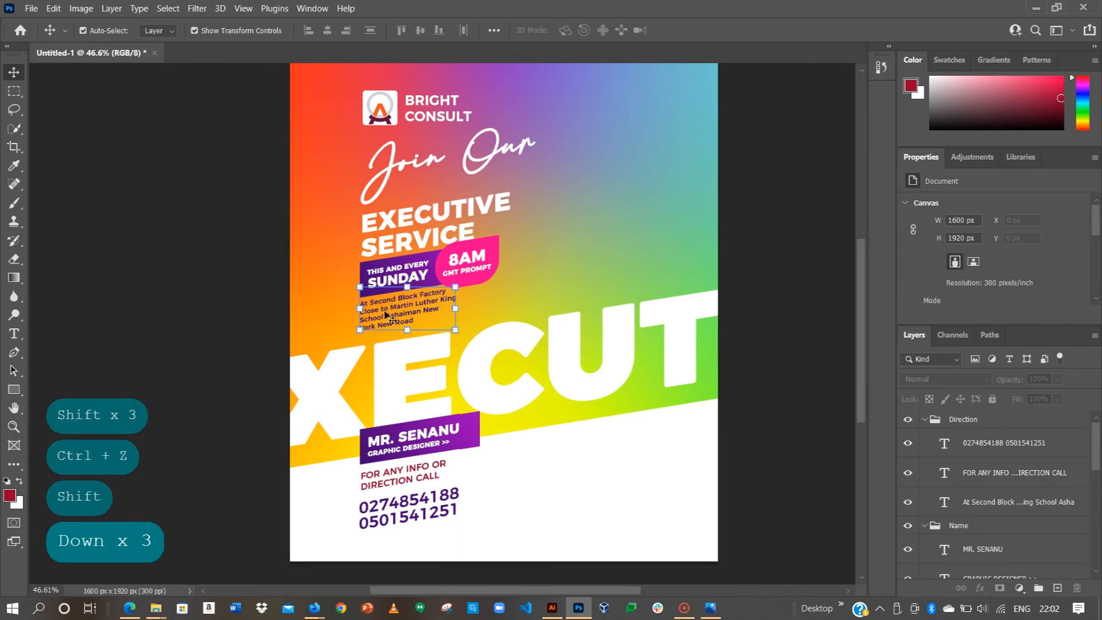
{"action": "key", "text": "Down"}
{"action": "key", "text": "Down"}
{"action": "key", "text": "Down"}
{"action": "key", "text": "Down"}
{"action": "key", "text": "Down"}
{"action": "key", "text": "Down"}
{"action": "key", "text": "Down"}
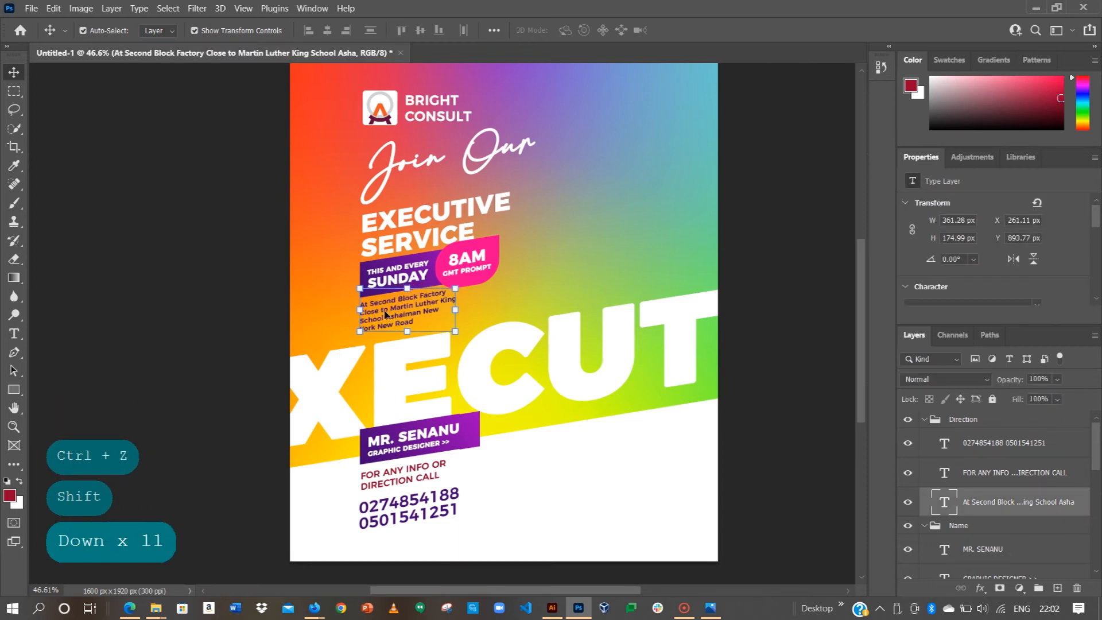
{"action": "key", "text": "Down"}
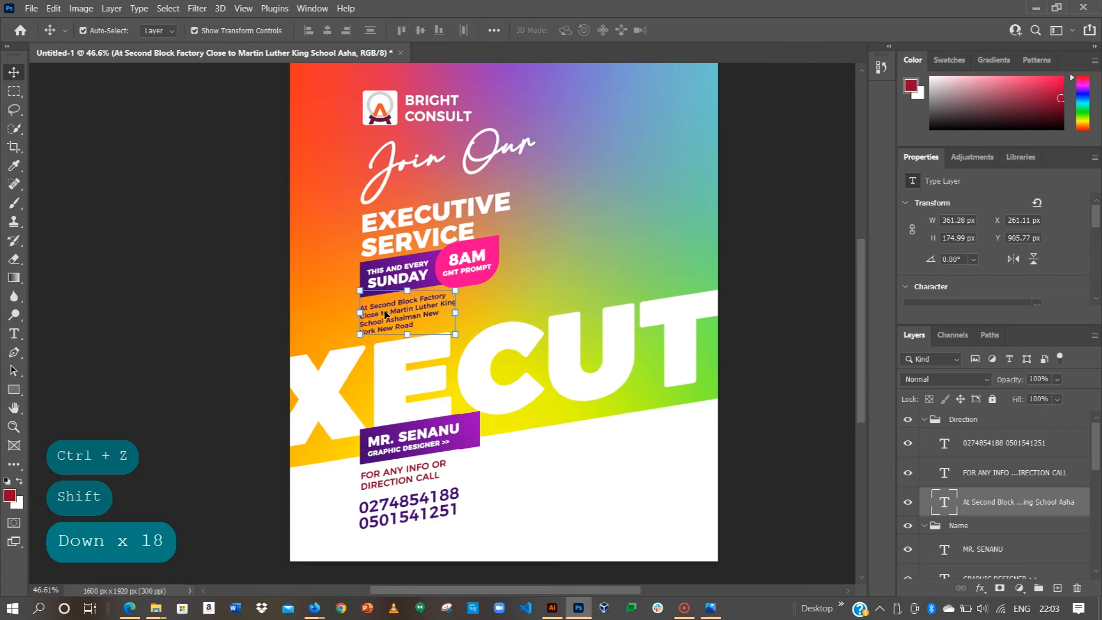
{"action": "key", "text": "Up"}
{"action": "key", "text": "Up"}
{"action": "left_click", "coordinate": [448, 201]}
{"action": "scroll", "coordinate": [448, 203], "scroll_direction": "up", "scroll_amount": 1}
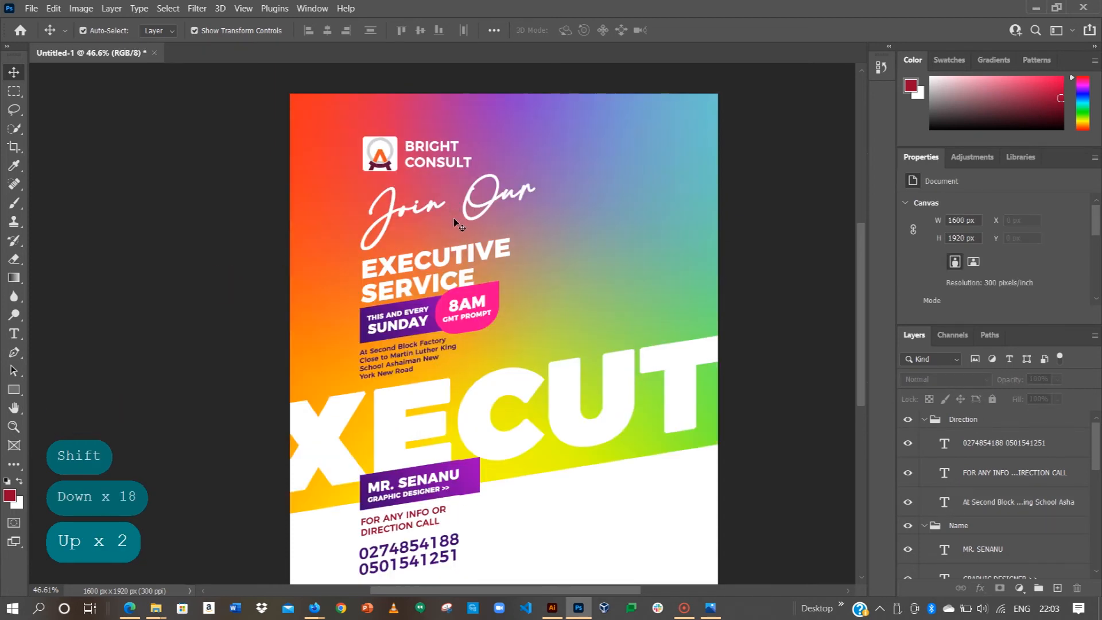
{"action": "scroll", "coordinate": [457, 224], "scroll_direction": "down", "scroll_amount": 2}
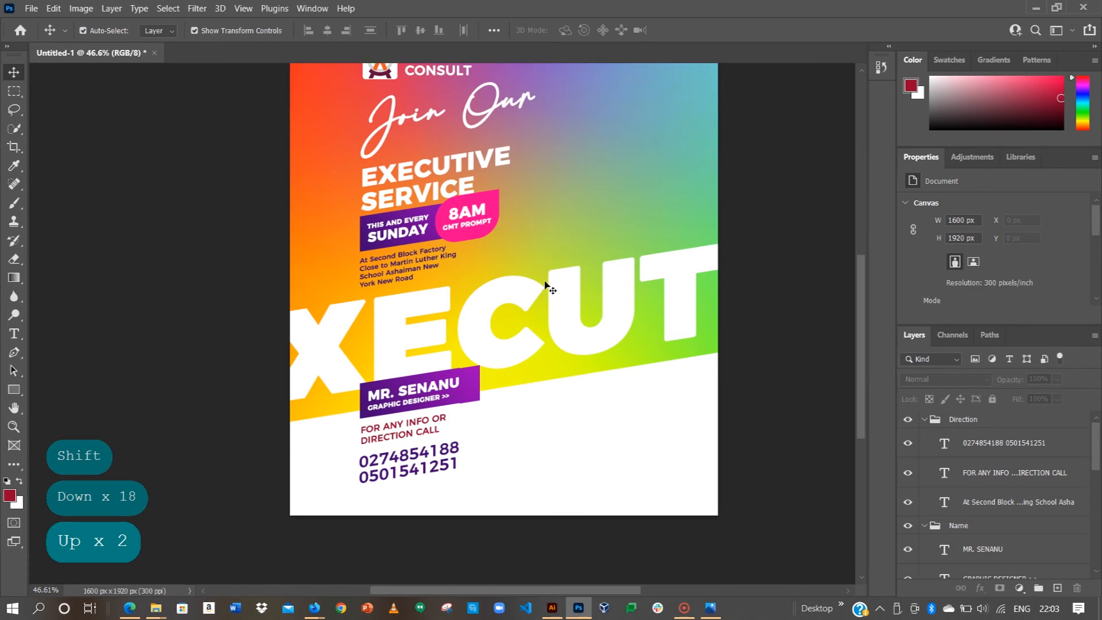
{"action": "scroll", "coordinate": [550, 290], "scroll_direction": "up", "scroll_amount": 2}
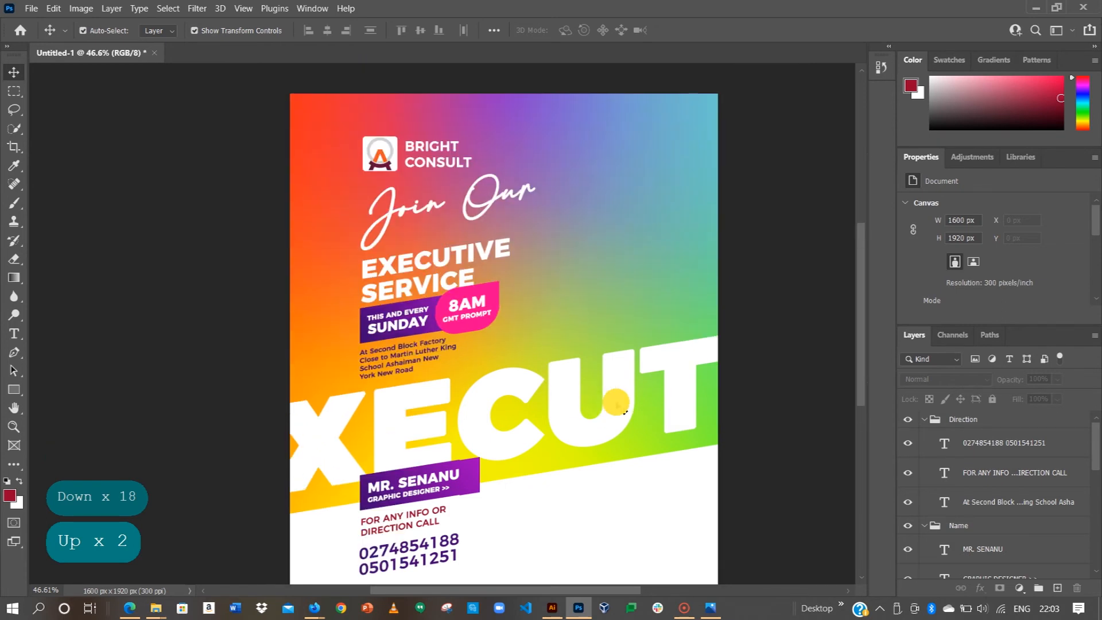
Step: Collapse the Direction and Name folders and apply Lock All to Direction, Name and Date and Time
{"action": "left_click", "coordinate": [618, 405]}
{"action": "scroll", "coordinate": [1003, 522], "scroll_direction": "down", "scroll_amount": 5}
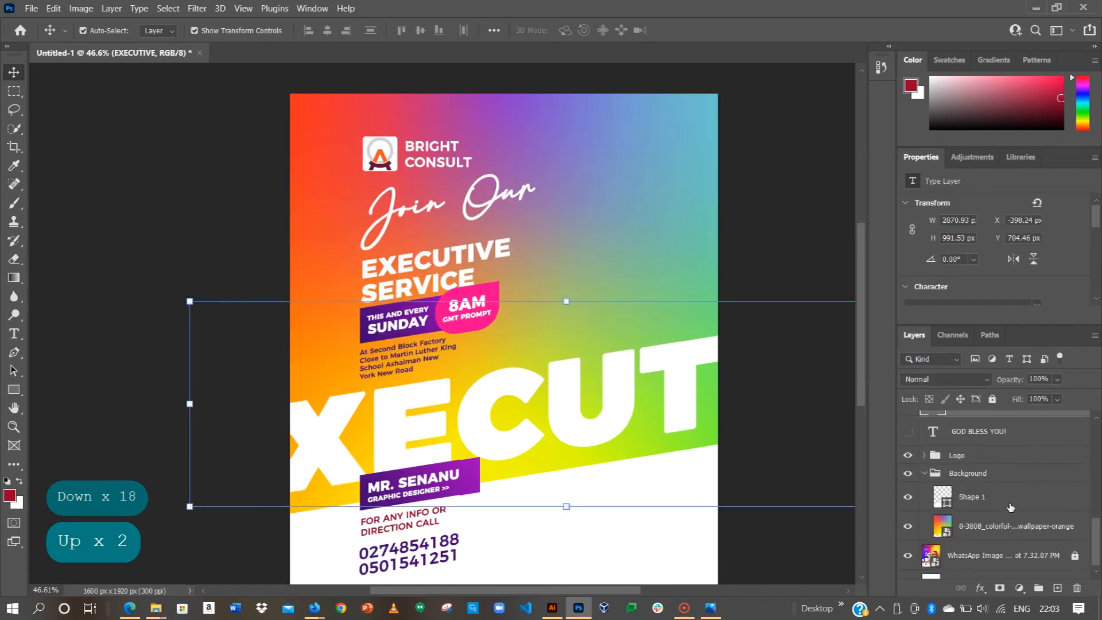
{"action": "scroll", "coordinate": [1010, 509], "scroll_direction": "up", "scroll_amount": 10}
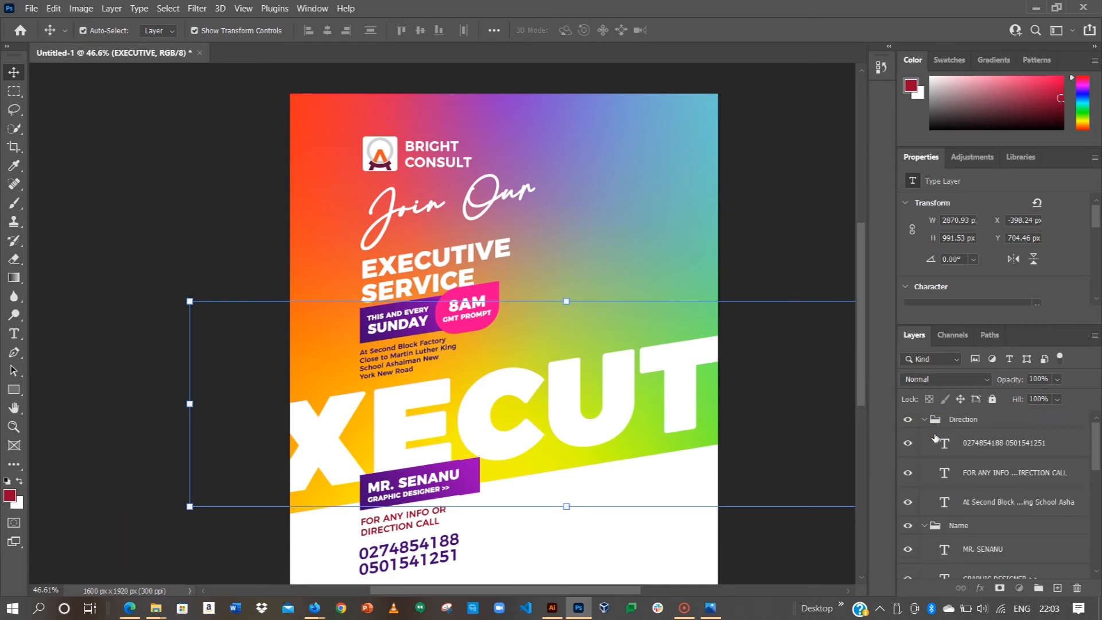
{"action": "left_click", "coordinate": [924, 419]}
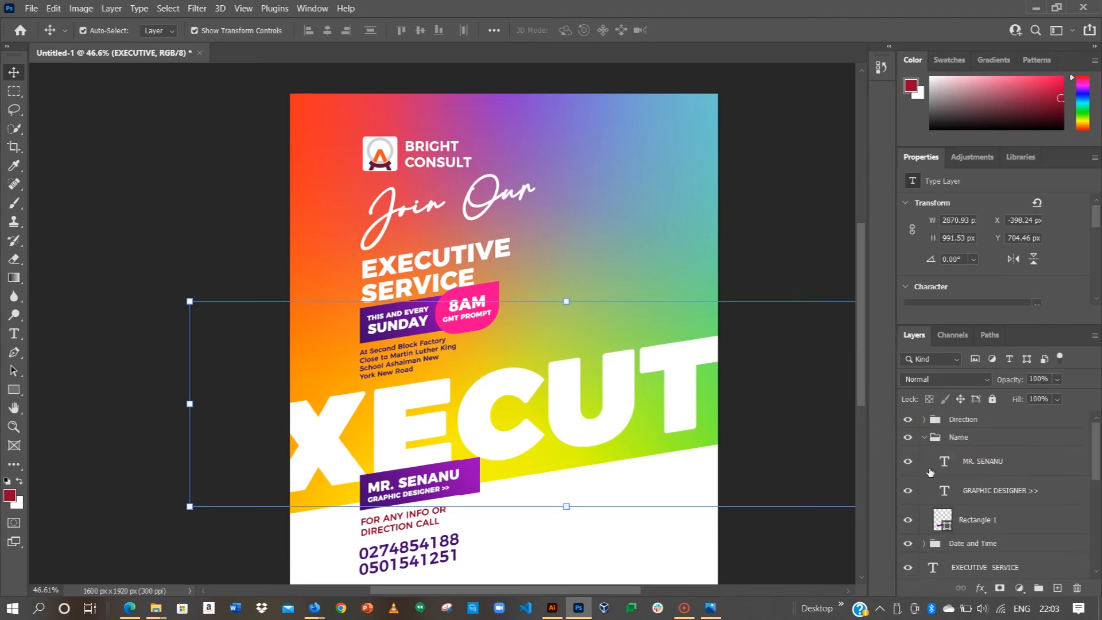
{"action": "left_click", "coordinate": [925, 437]}
{"action": "left_click", "coordinate": [973, 419]}
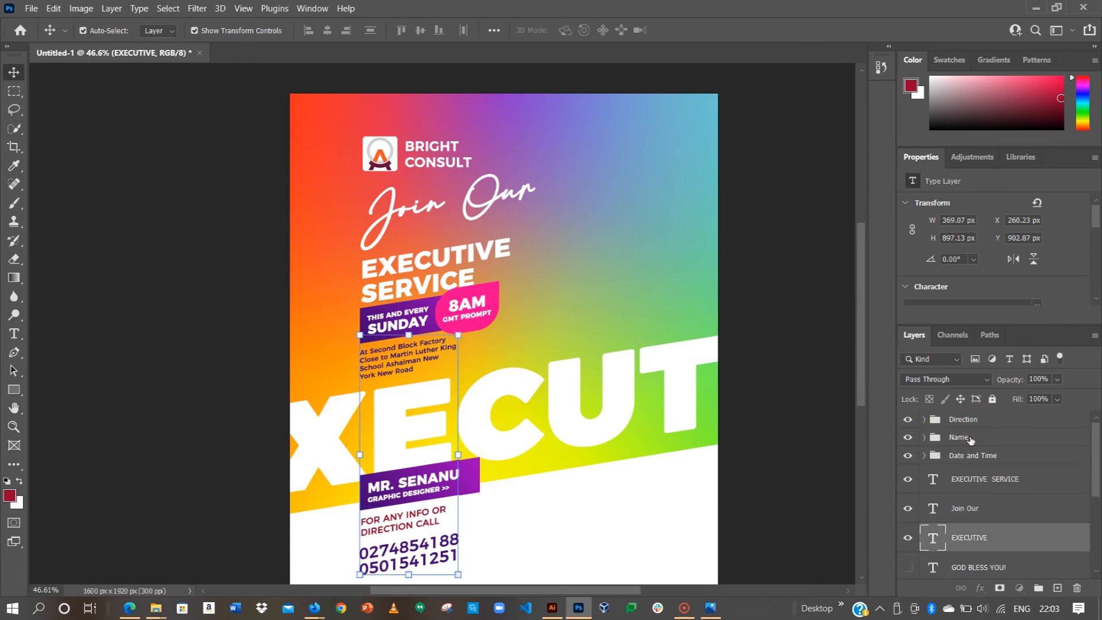
{"action": "left_click", "coordinate": [992, 400]}
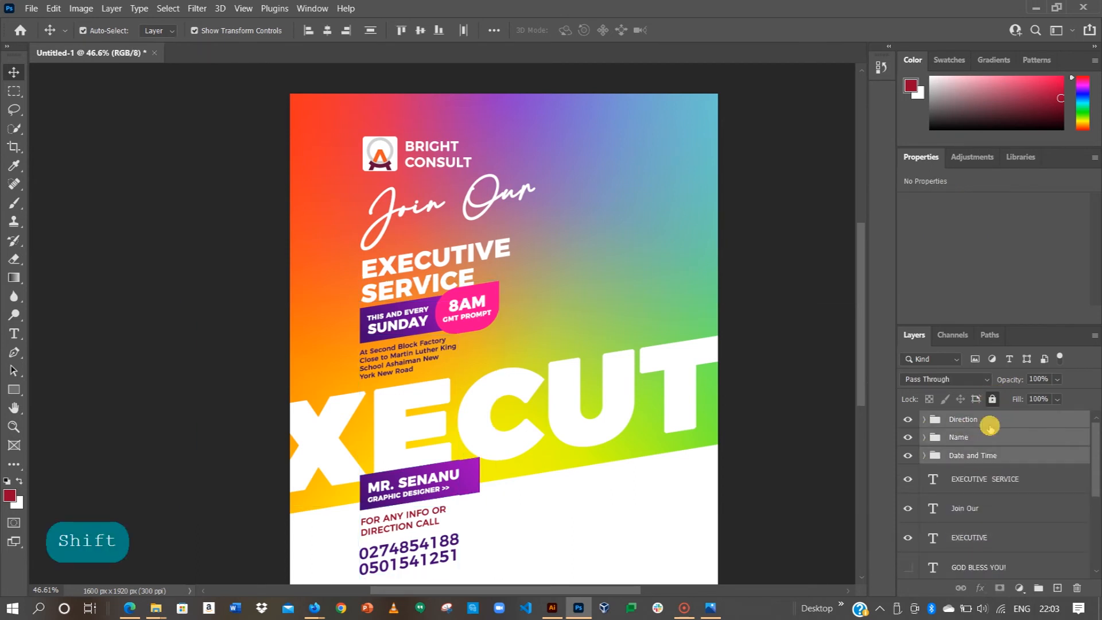
Step: Lock the EXECUTIVE SERVICE, Join Our and EXECUTIVE text layers
{"action": "left_click", "coordinate": [966, 538], "text": "shift"}
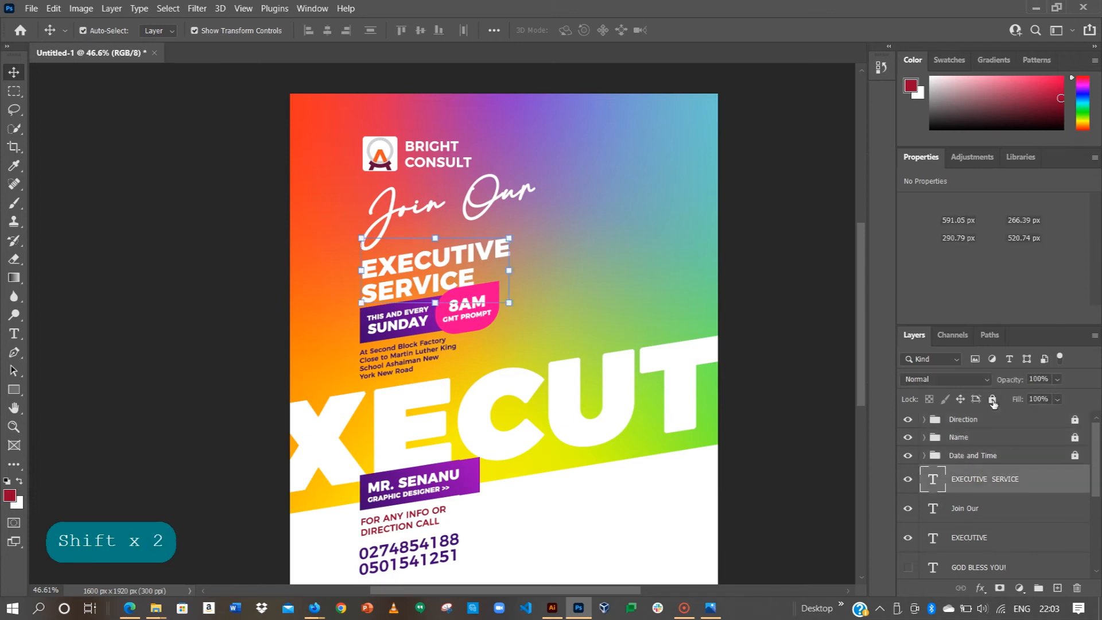
{"action": "left_click", "coordinate": [977, 480], "text": "shift"}
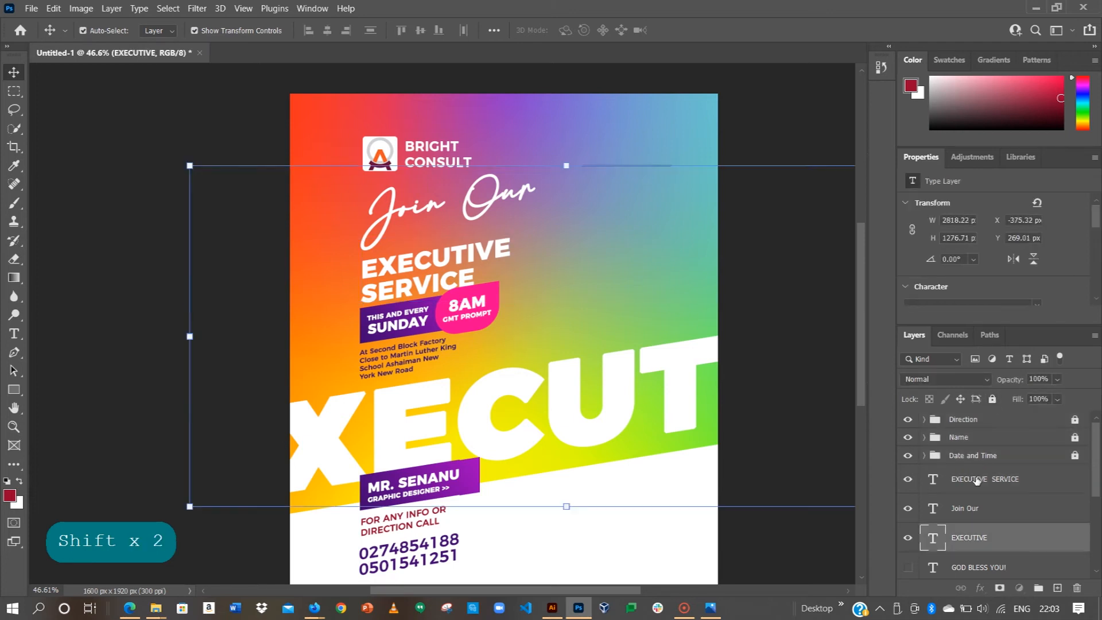
{"action": "left_click", "coordinate": [992, 398]}
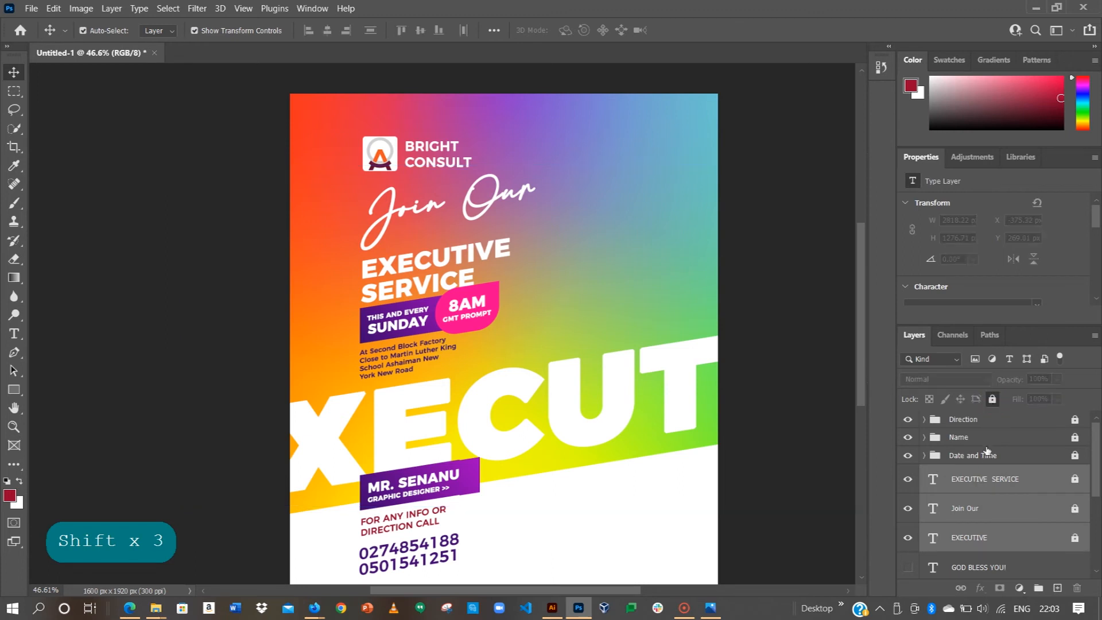
Step: Show the vertical GOD BLESS YOU! text, raise it, reorder it above Join Our and lock it
{"action": "left_click", "coordinate": [915, 568]}
{"action": "left_click_drag", "start_coordinate": [338, 350], "coordinate": [338, 324]}
{"action": "left_click", "coordinate": [786, 354]}
{"action": "left_click", "coordinate": [998, 562]}
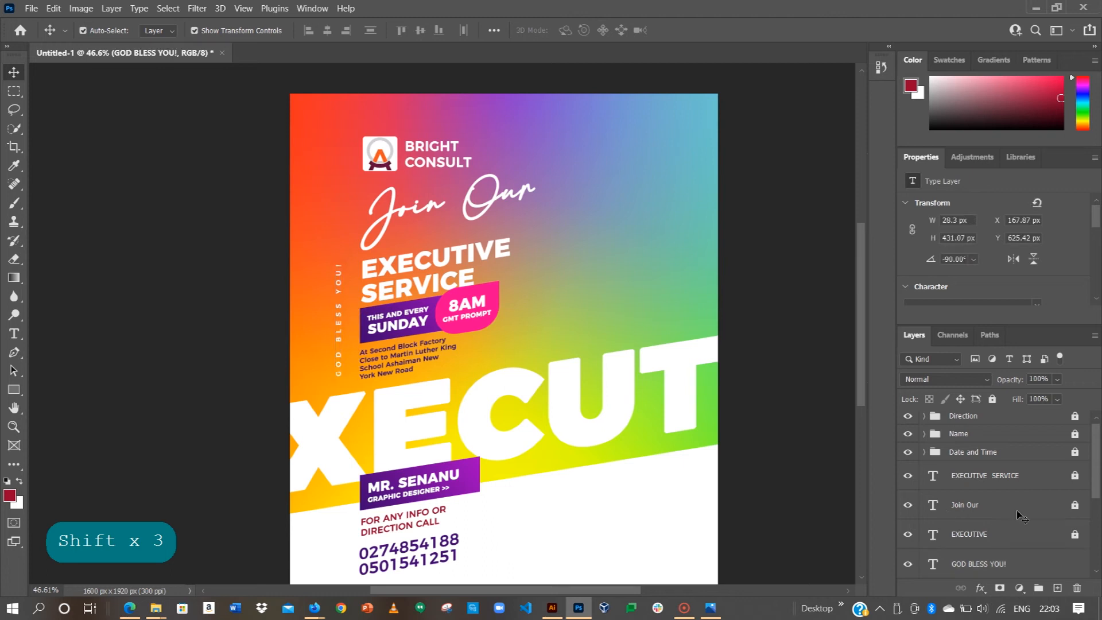
{"action": "scroll", "coordinate": [1013, 520], "scroll_direction": "down", "scroll_amount": 3}
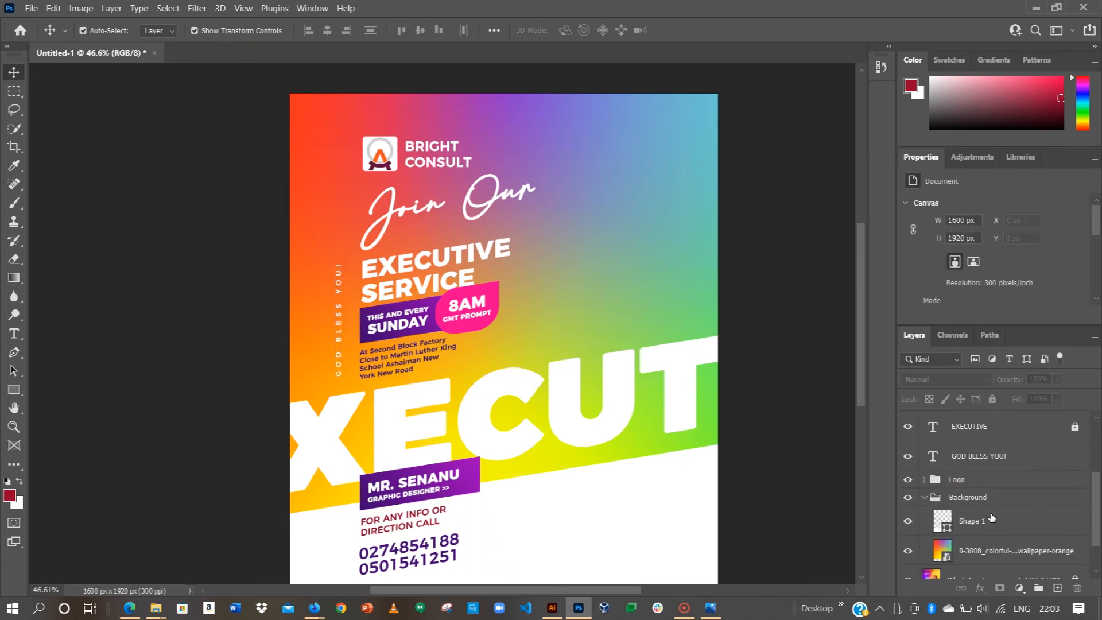
{"action": "left_click_drag", "start_coordinate": [980, 457], "coordinate": [991, 400]}
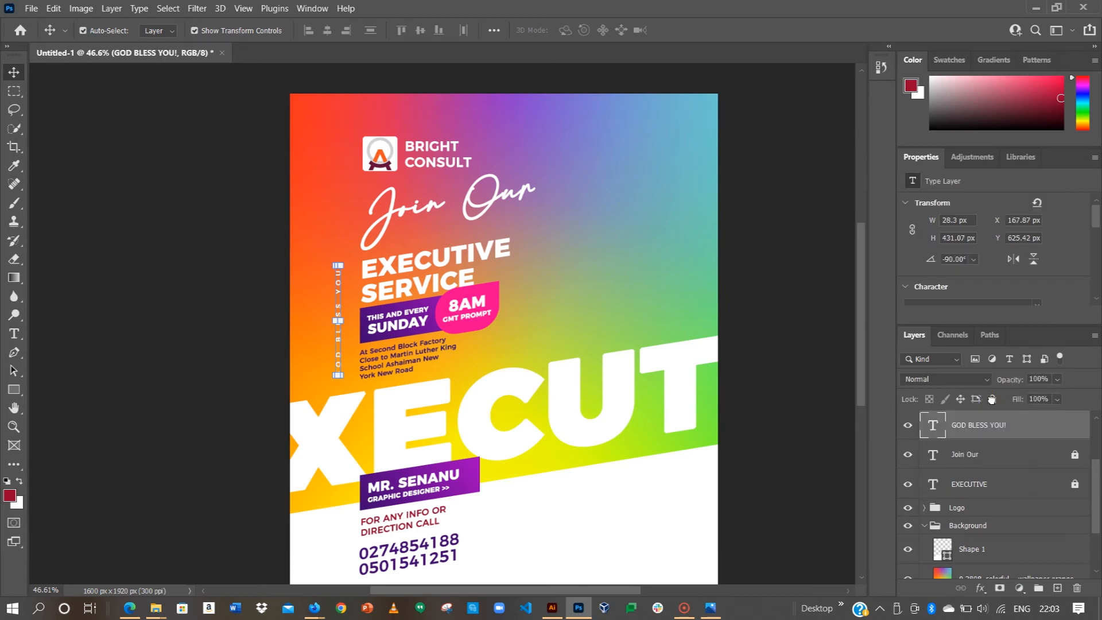
{"action": "left_click", "coordinate": [992, 399]}
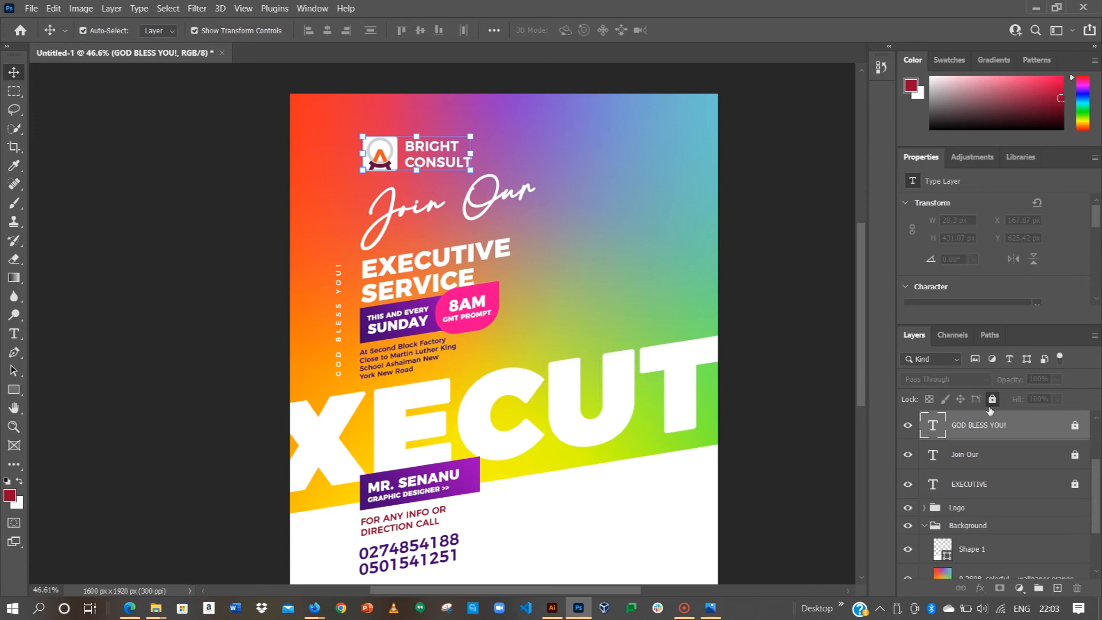
Step: Lock the Logo group and collapse the Background group
{"action": "left_click", "coordinate": [956, 507]}
{"action": "left_click", "coordinate": [992, 398]}
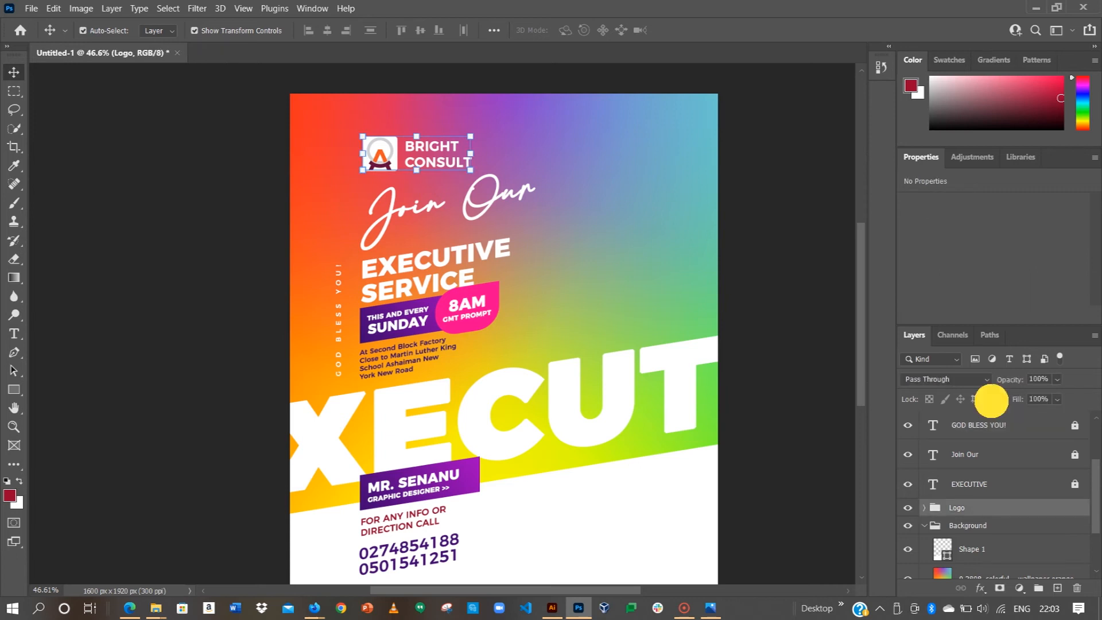
{"action": "left_click", "coordinate": [925, 525]}
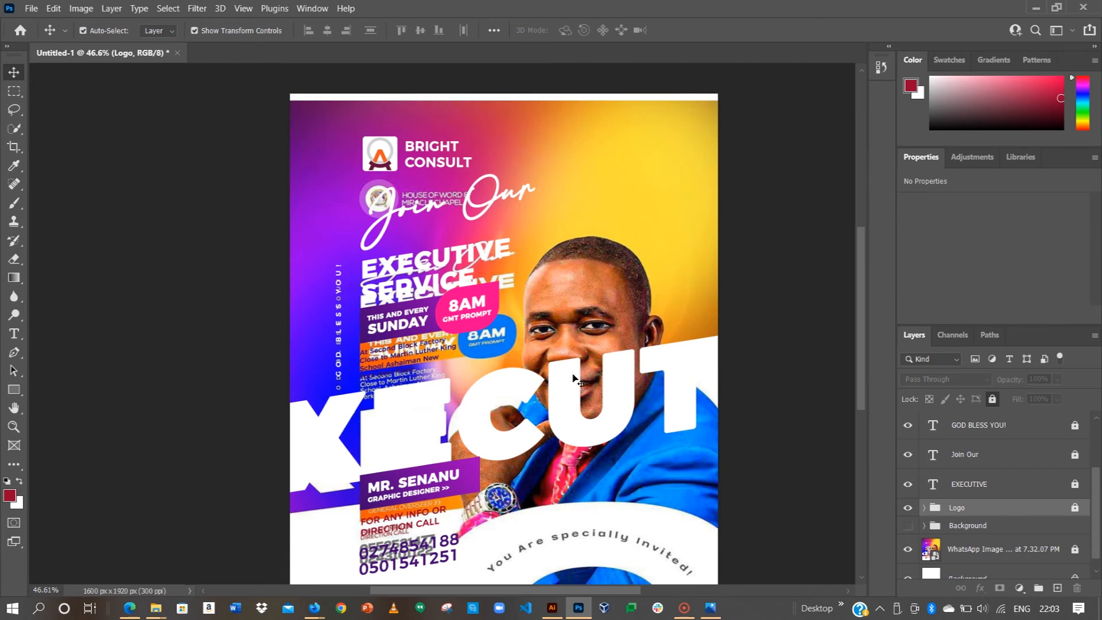
Step: Hide the XECUT text and draw a 1038 px red circle positioned over the bottom arc
{"action": "scroll", "coordinate": [574, 379], "scroll_direction": "down", "scroll_amount": 3}
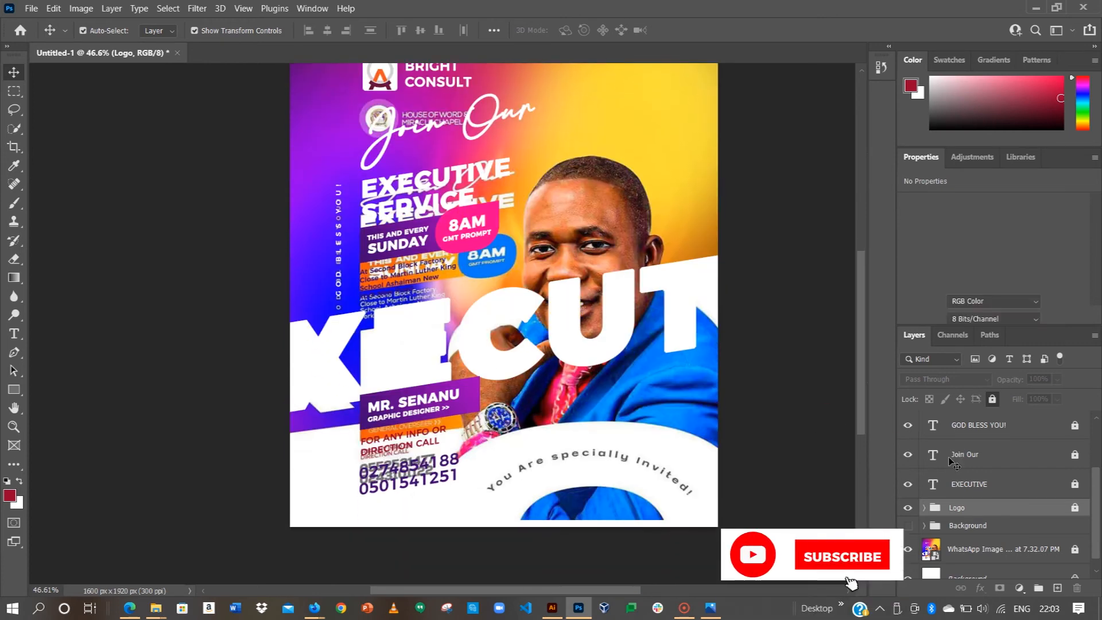
{"action": "left_click", "coordinate": [907, 484]}
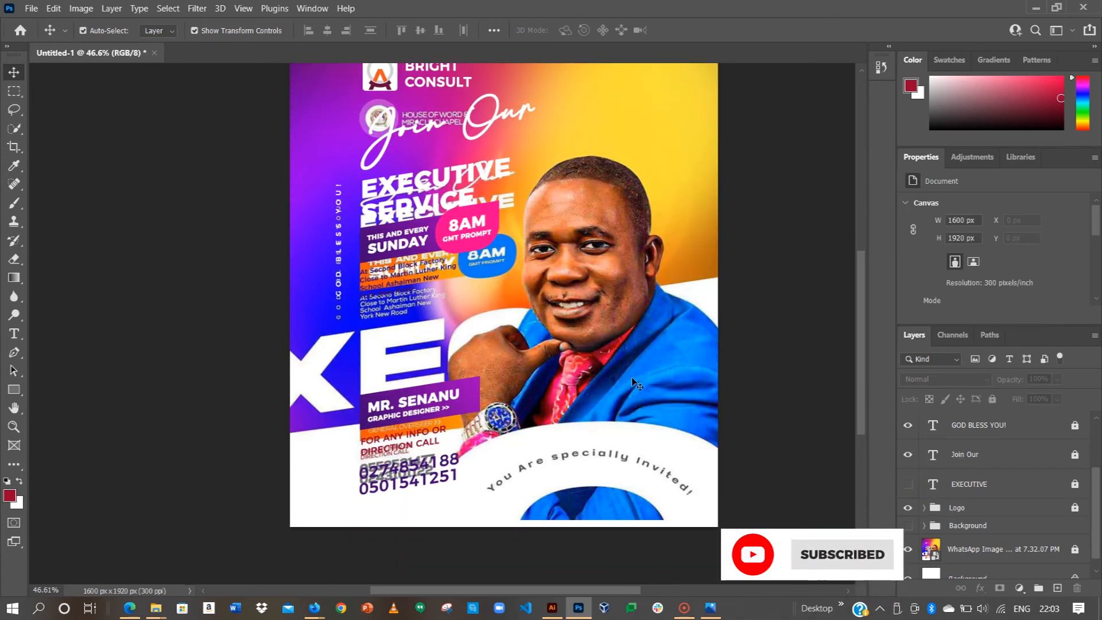
{"action": "scroll", "coordinate": [574, 454], "scroll_direction": "down", "scroll_amount": 1}
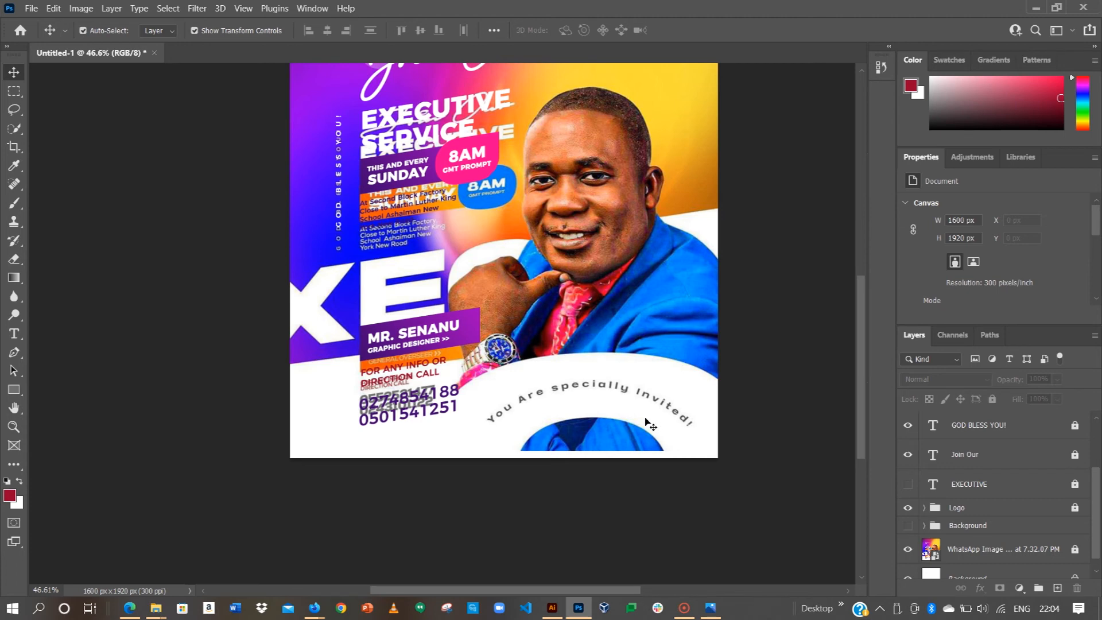
{"action": "left_click_drag", "start_coordinate": [12, 392], "coordinate": [59, 390]}
{"action": "key", "text": "shift+u"}
{"action": "left_click_drag", "start_coordinate": [568, 399], "coordinate": [704, 531]}
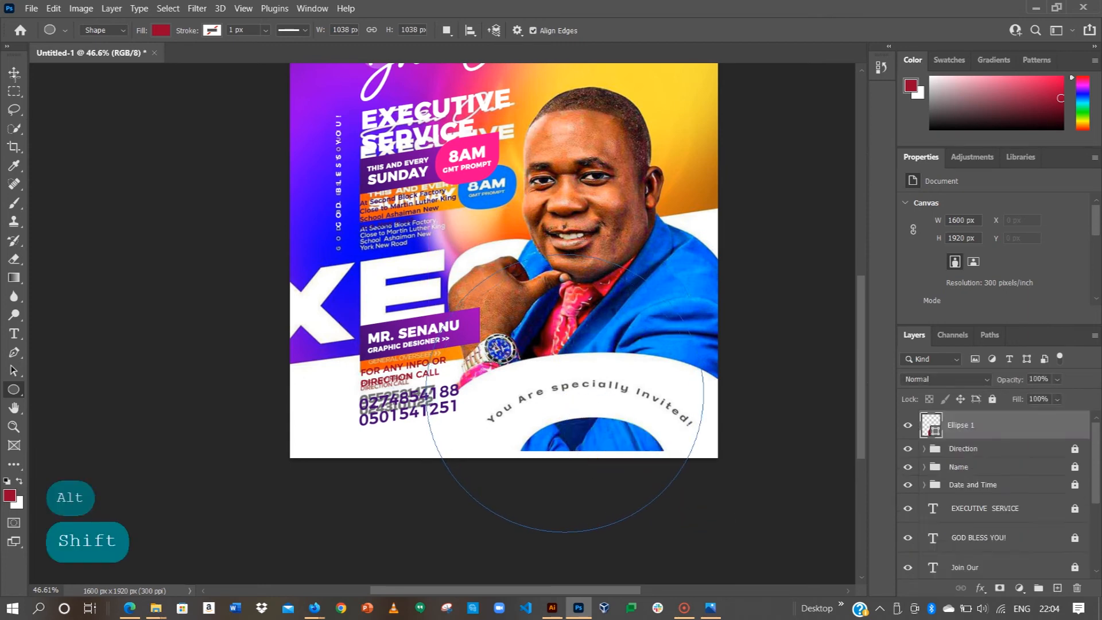
{"action": "left_click", "coordinate": [14, 75]}
{"action": "left_click_drag", "start_coordinate": [486, 331], "coordinate": [508, 360]}
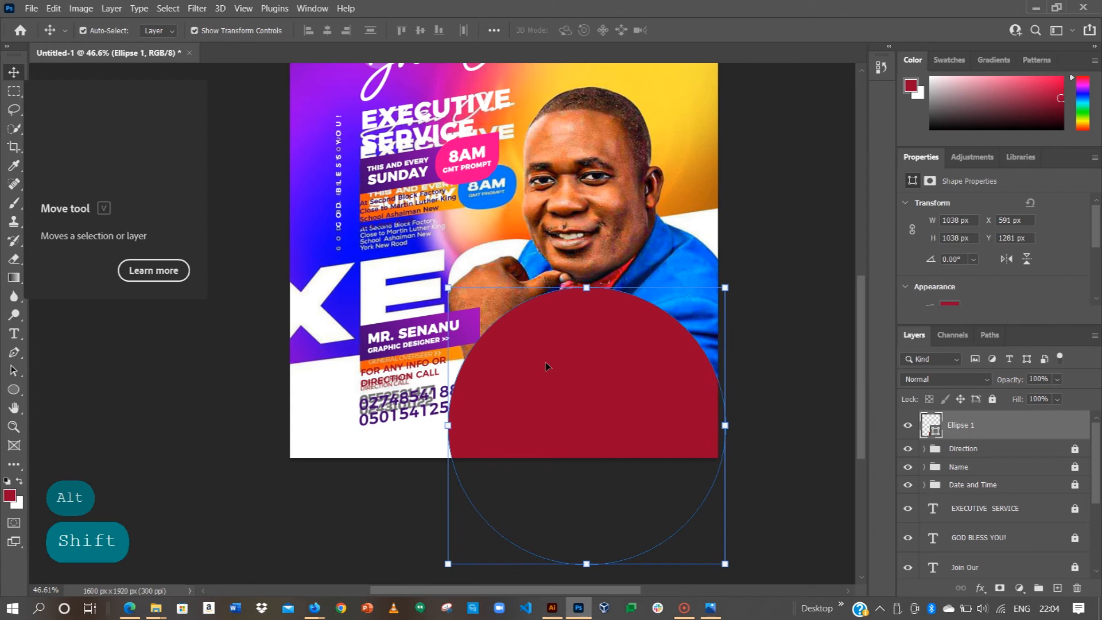
Step: Warp the red circle's top edge, commit it and convert the live shape to a regular path
{"action": "left_click", "coordinate": [53, 8]}
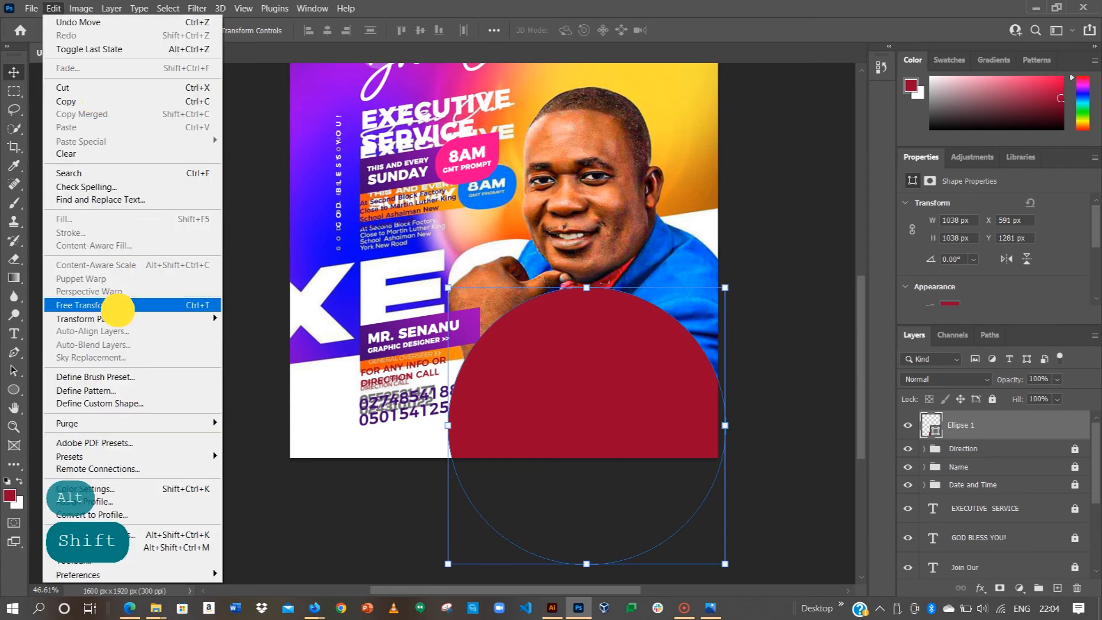
{"action": "left_click", "coordinate": [98, 318]}
{"action": "left_click", "coordinate": [254, 409]}
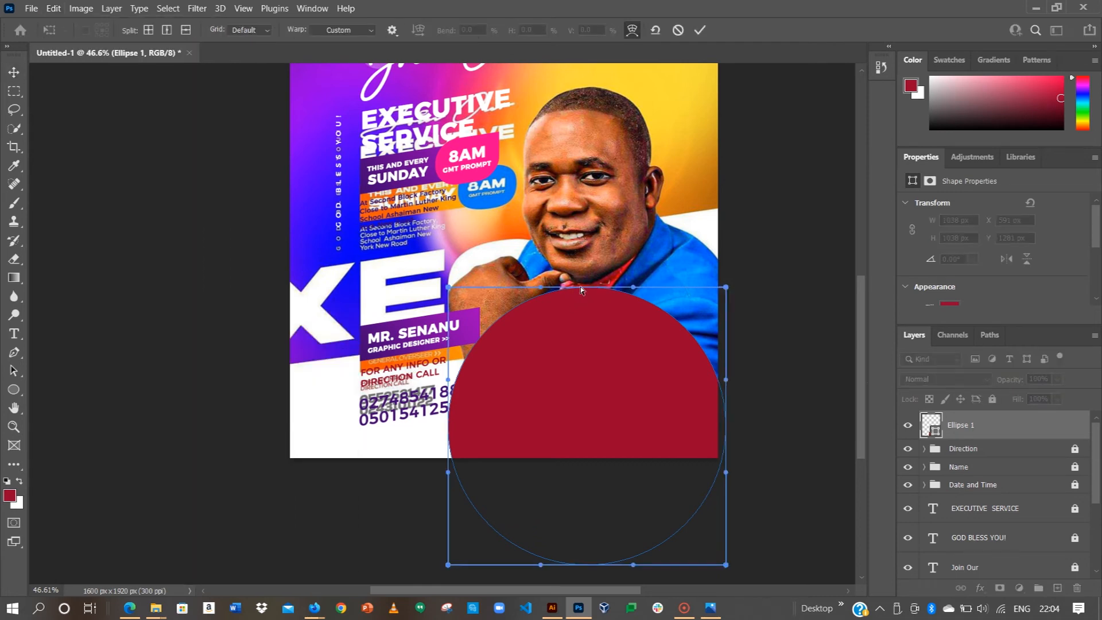
{"action": "left_click", "coordinate": [581, 307]}
{"action": "mouse_move", "coordinate": [581, 307]}
{"action": "left_mouse_down"}
{"action": "mouse_move", "coordinate": [573, 289]}
{"action": "mouse_move", "coordinate": [586, 289]}
{"action": "mouse_move", "coordinate": [588, 323]}
{"action": "left_mouse_up"}
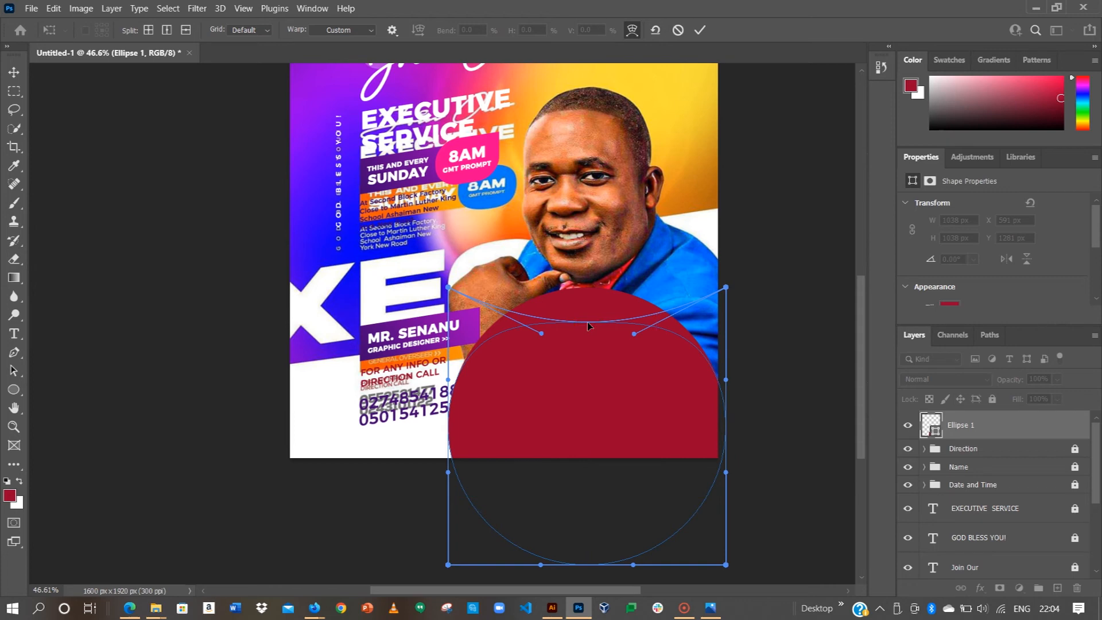
{"action": "left_click", "coordinate": [699, 31]}
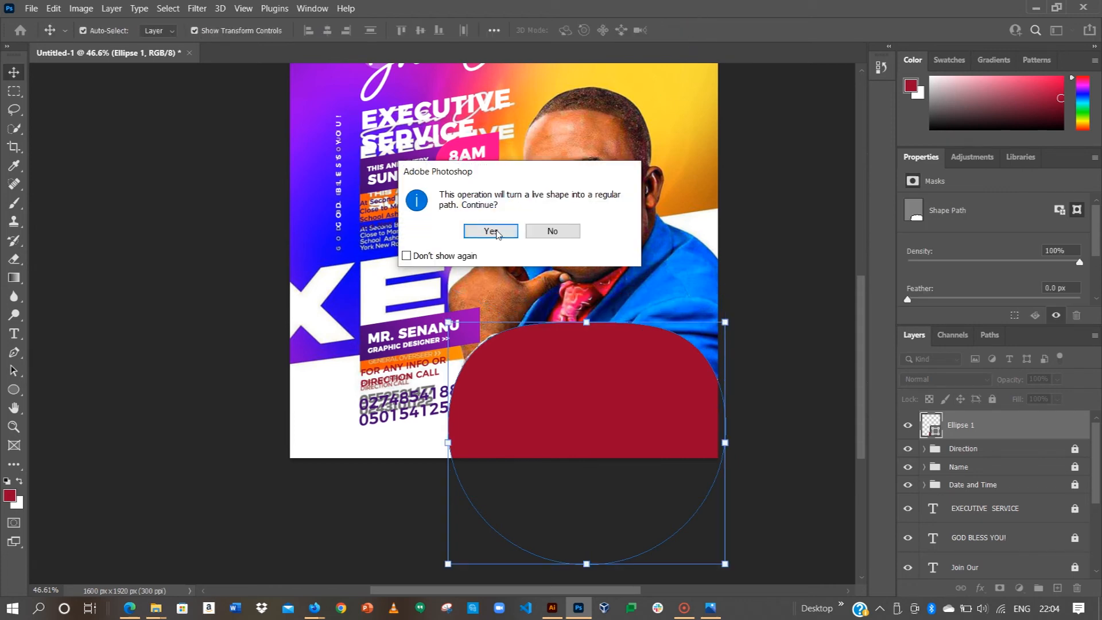
{"action": "left_click", "coordinate": [497, 234]}
Step: Move the ellipse down, stretch it into a wider, flatter oval, then nudge it up slightly
{"action": "left_click_drag", "start_coordinate": [591, 388], "coordinate": [611, 402]}
{"action": "left_click_drag", "start_coordinate": [734, 458], "coordinate": [744, 459]}
{"action": "left_click_drag", "start_coordinate": [737, 458], "coordinate": [692, 424]}
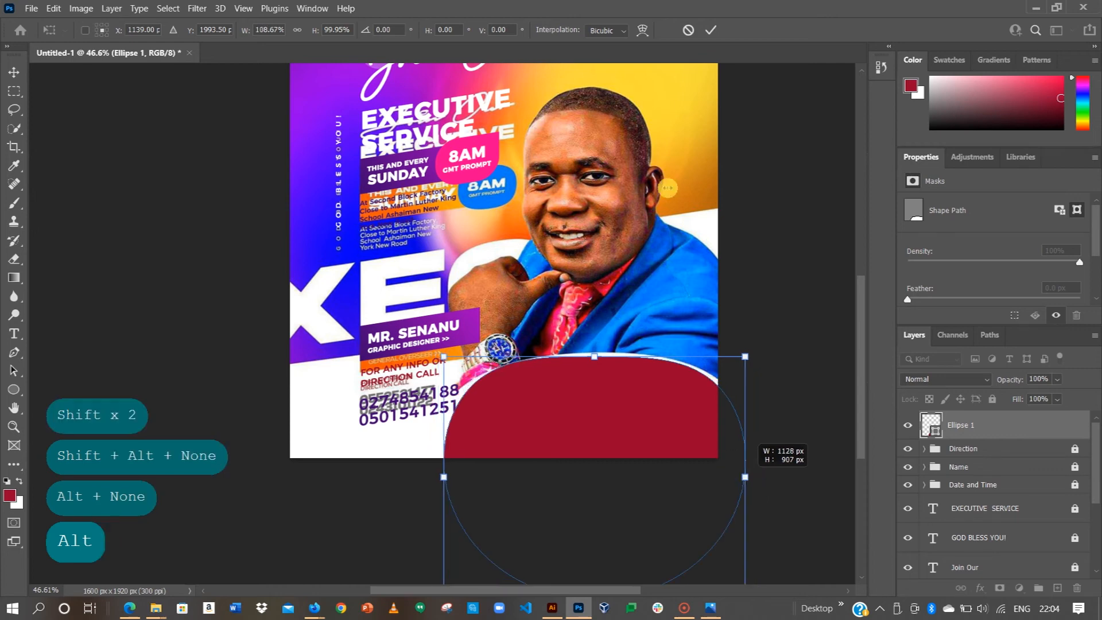
{"action": "key", "text": "ctrl+z"}
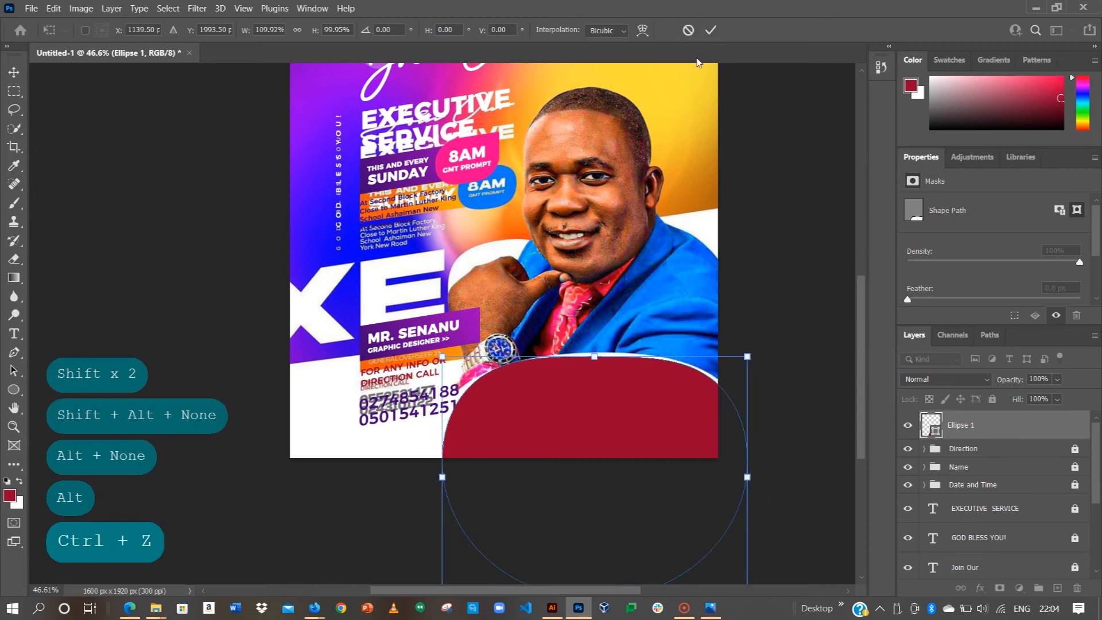
{"action": "left_click", "coordinate": [712, 32]}
{"action": "left_click", "coordinate": [779, 292]}
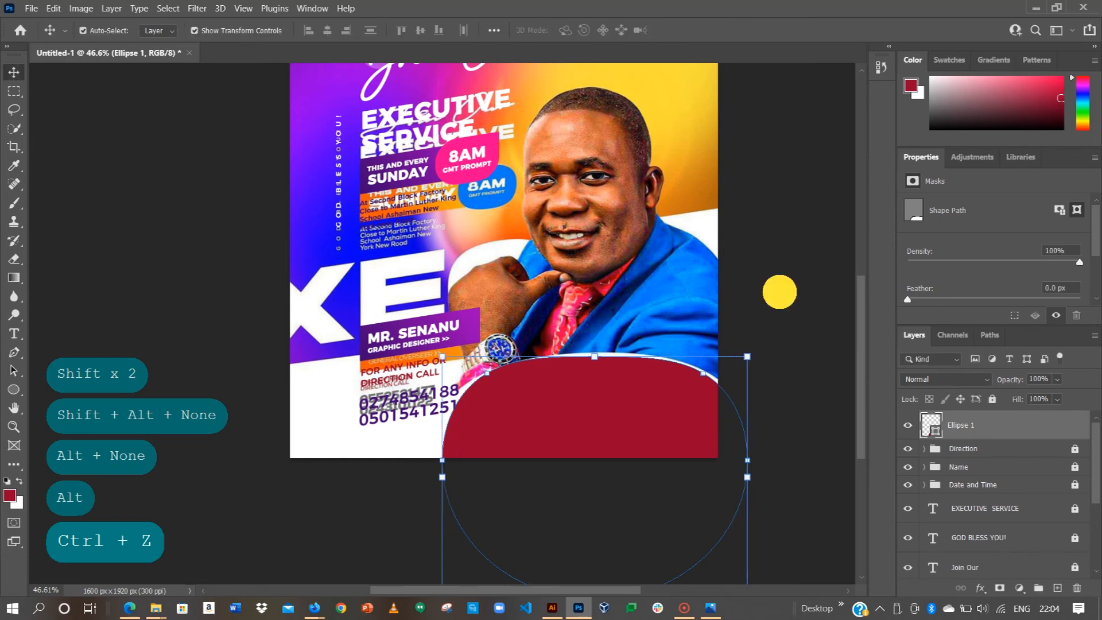
{"action": "left_click", "coordinate": [619, 403]}
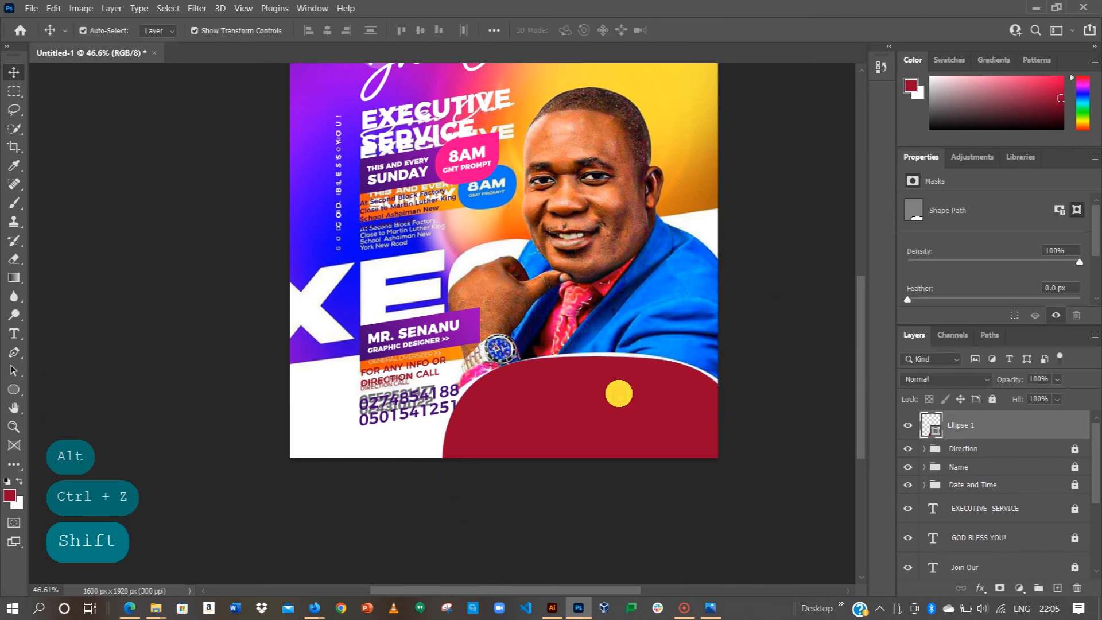
{"action": "left_click_drag", "start_coordinate": [619, 415], "coordinate": [617, 412]}
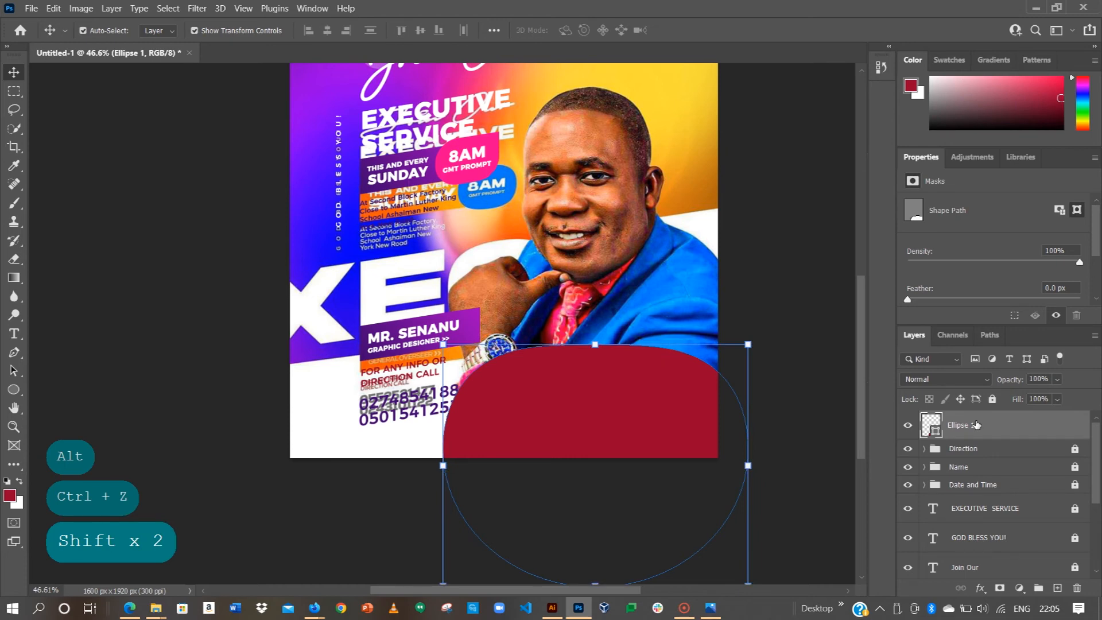
Step: Duplicate Ellipse 1 and scale the copy to about 60% around its centre
{"action": "key", "text": "ctrl+j"}
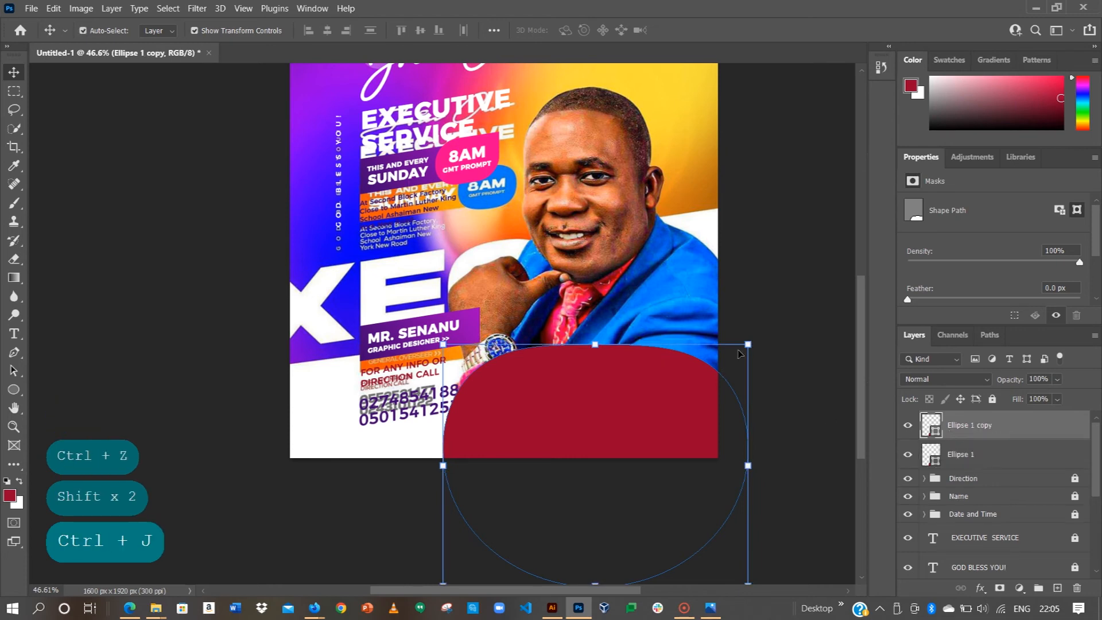
{"action": "left_click", "coordinate": [748, 344]}
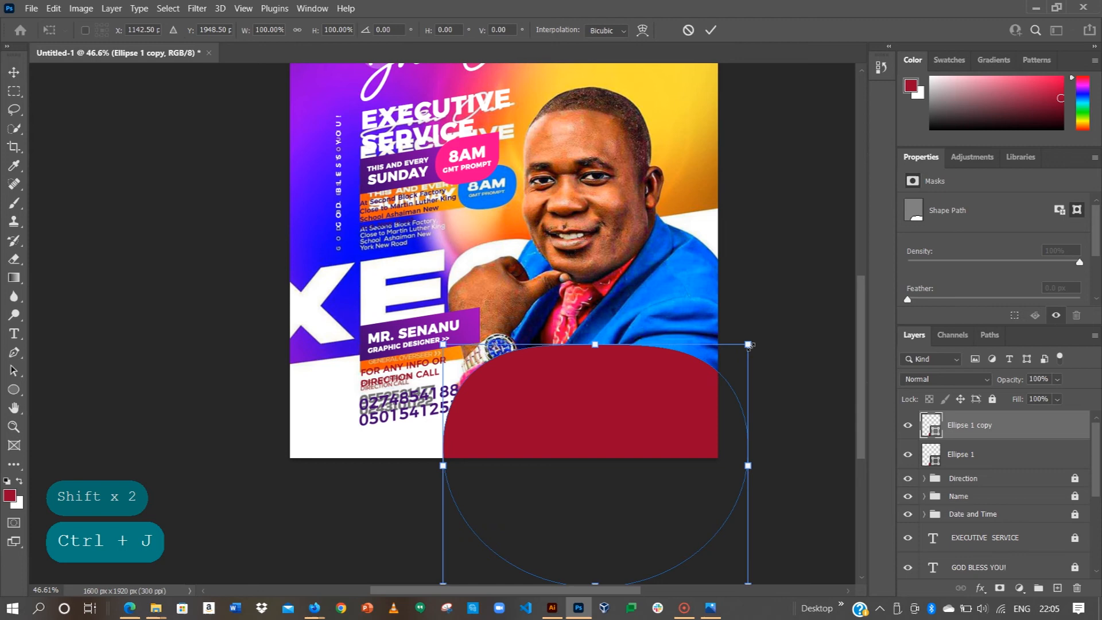
{"action": "key", "text": "shift"}
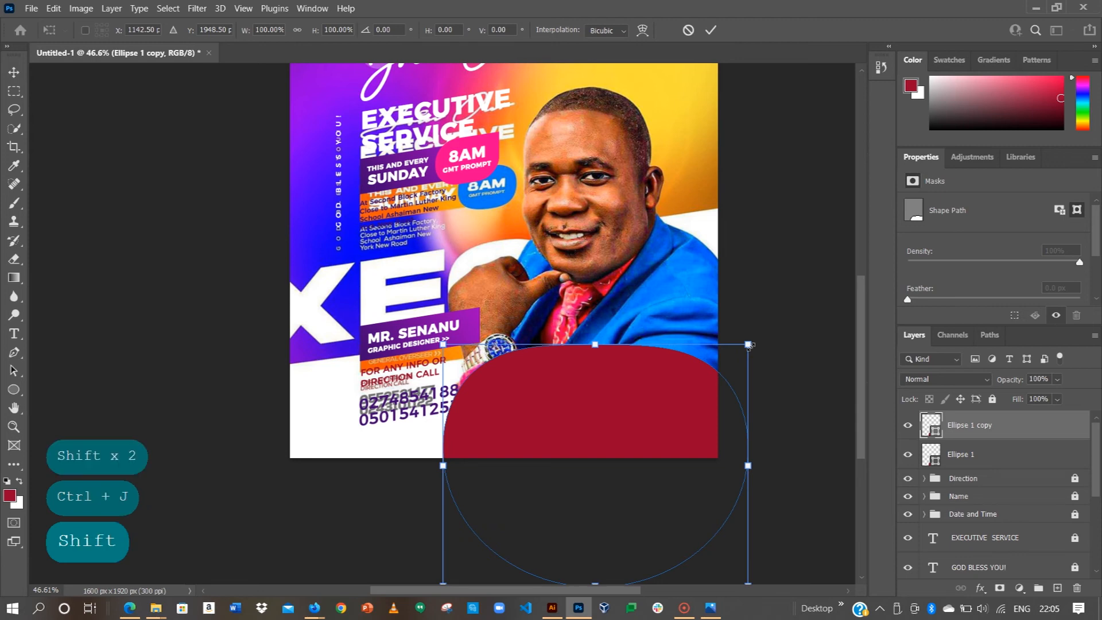
{"action": "left_click_drag", "start_coordinate": [748, 344], "coordinate": [687, 386]}
{"action": "key", "text": "alt"}
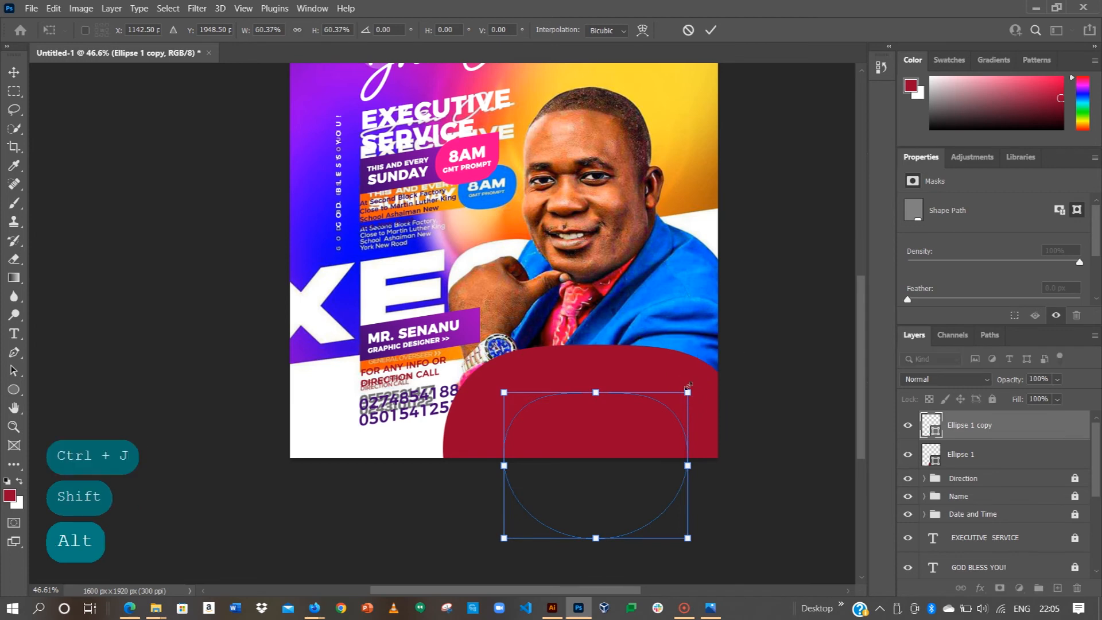
{"action": "left_click", "coordinate": [707, 30]}
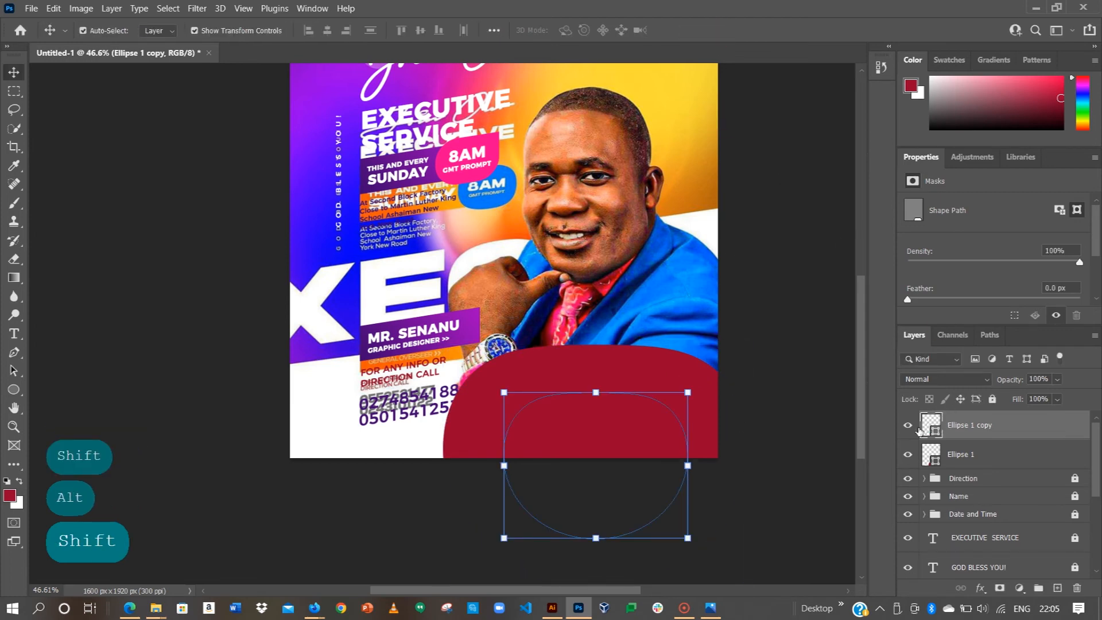
Step: Recolour the ellipse copy's fill light pink (#f8bccd)
{"action": "double_click", "coordinate": [930, 426]}
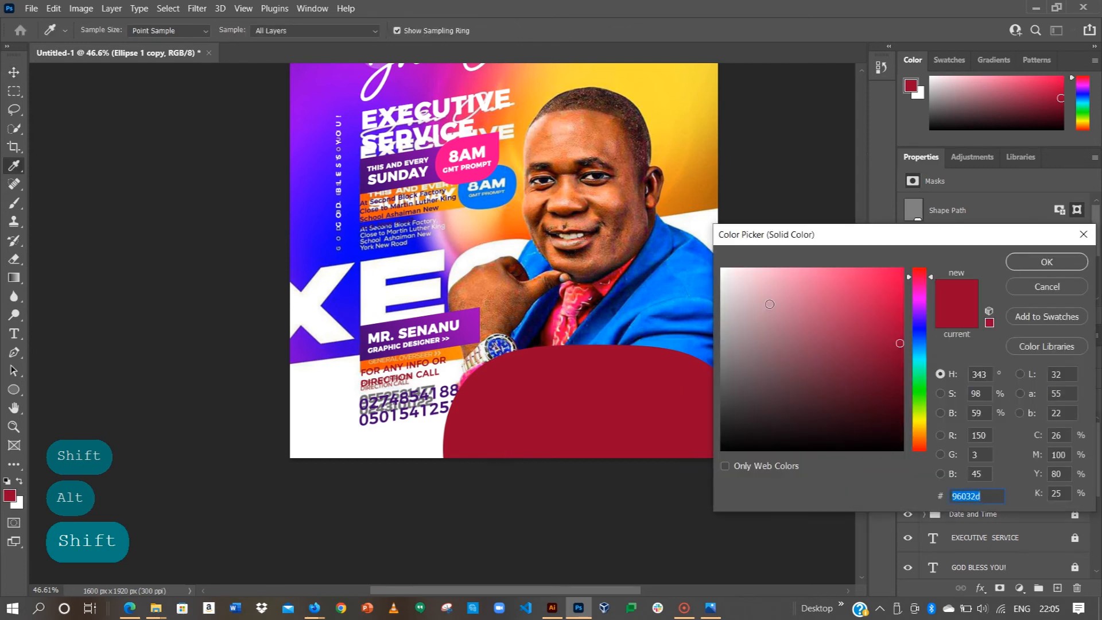
{"action": "type", "text": "f8bccd"}
{"action": "left_click", "coordinate": [1032, 262]}
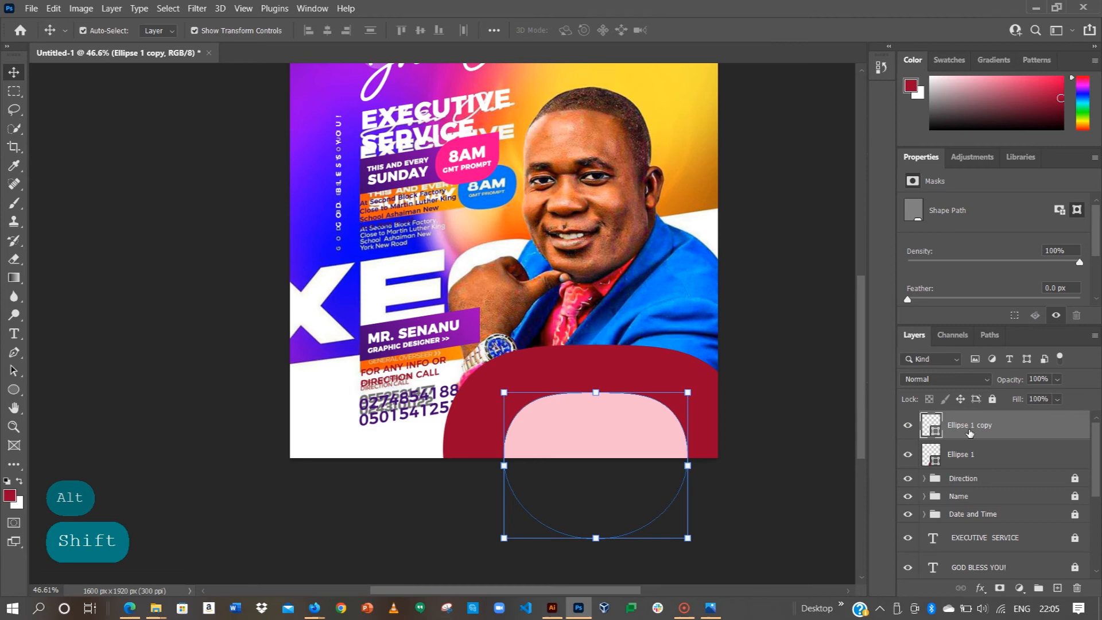
{"action": "key", "text": "shift"}
{"action": "key", "text": "shift"}
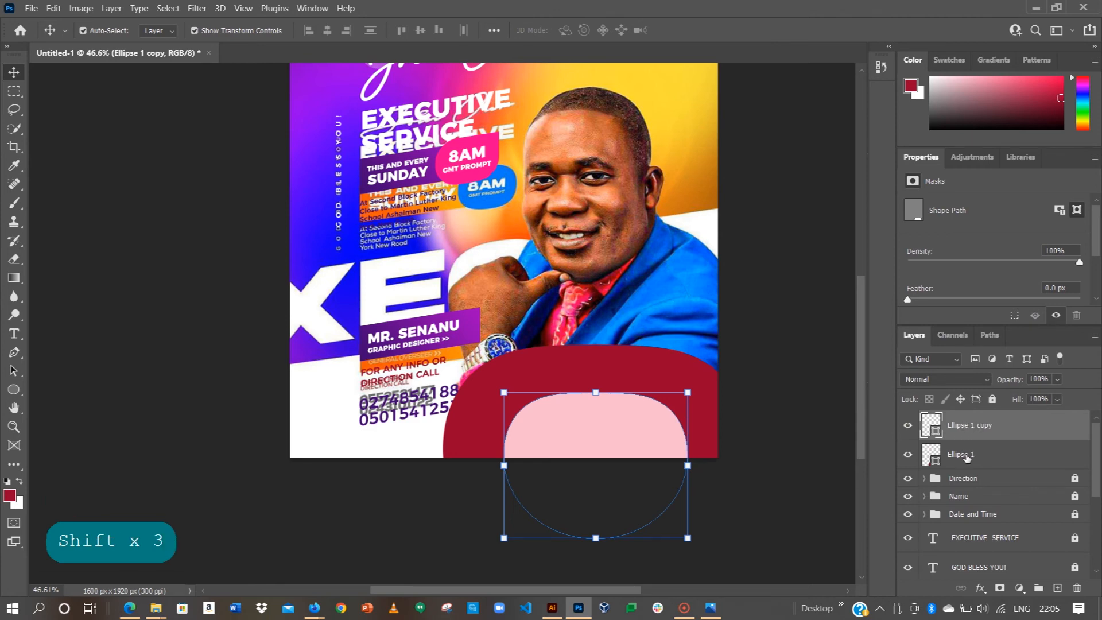
Step: Combine both ellipse layers with Subtract Front Shape to form a curved ring
{"action": "left_click", "coordinate": [967, 456], "text": "shift"}
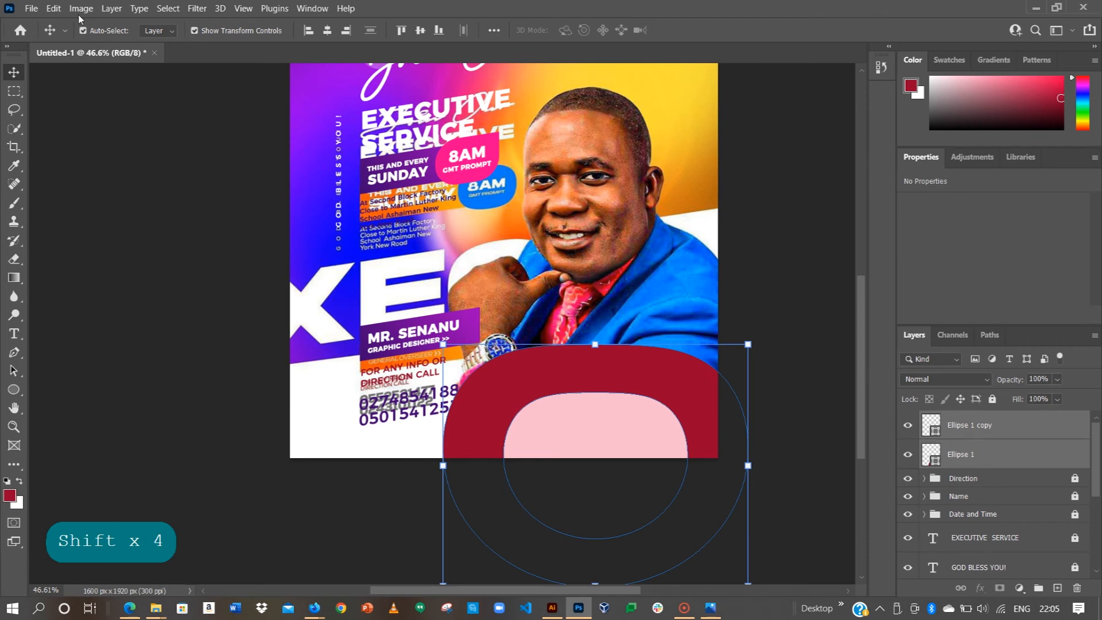
{"action": "left_click", "coordinate": [110, 9]}
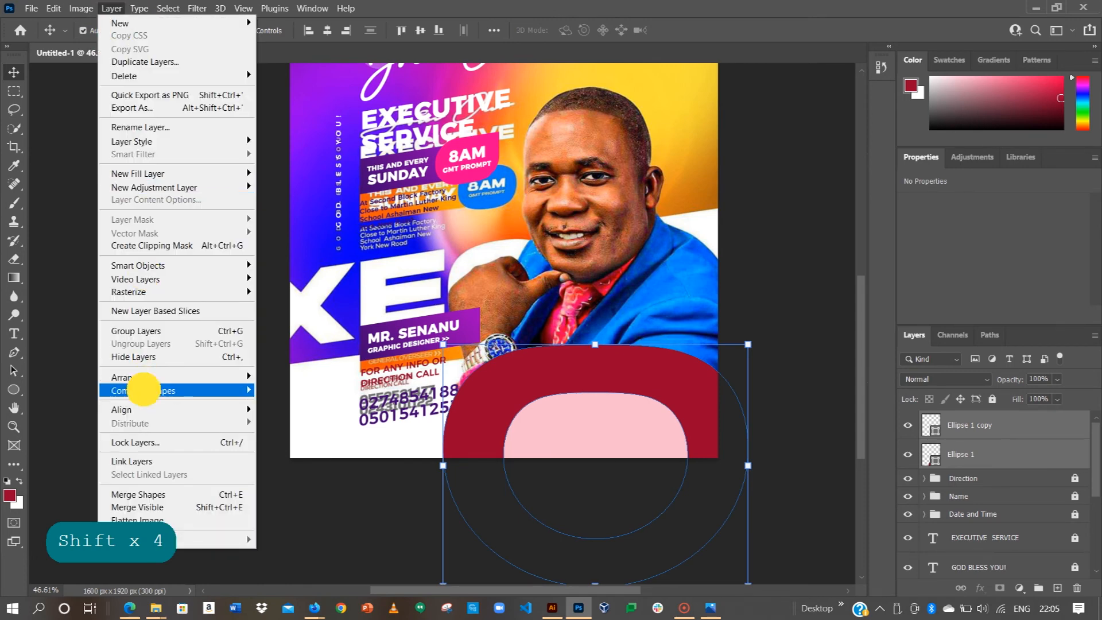
{"action": "mouse_move", "coordinate": [144, 391]}
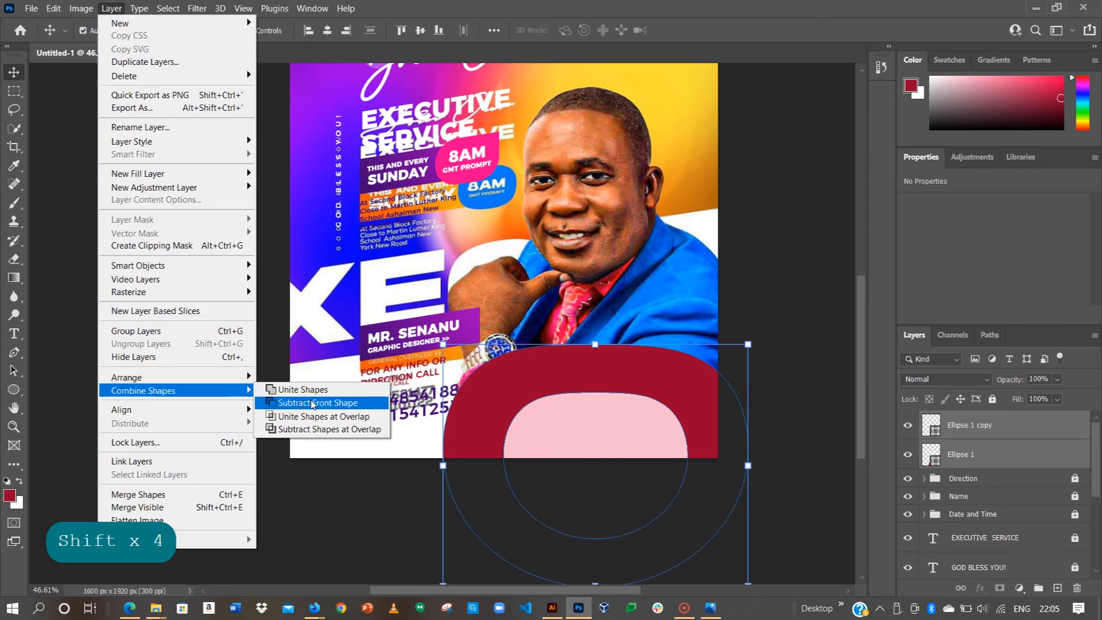
{"action": "left_click", "coordinate": [313, 404]}
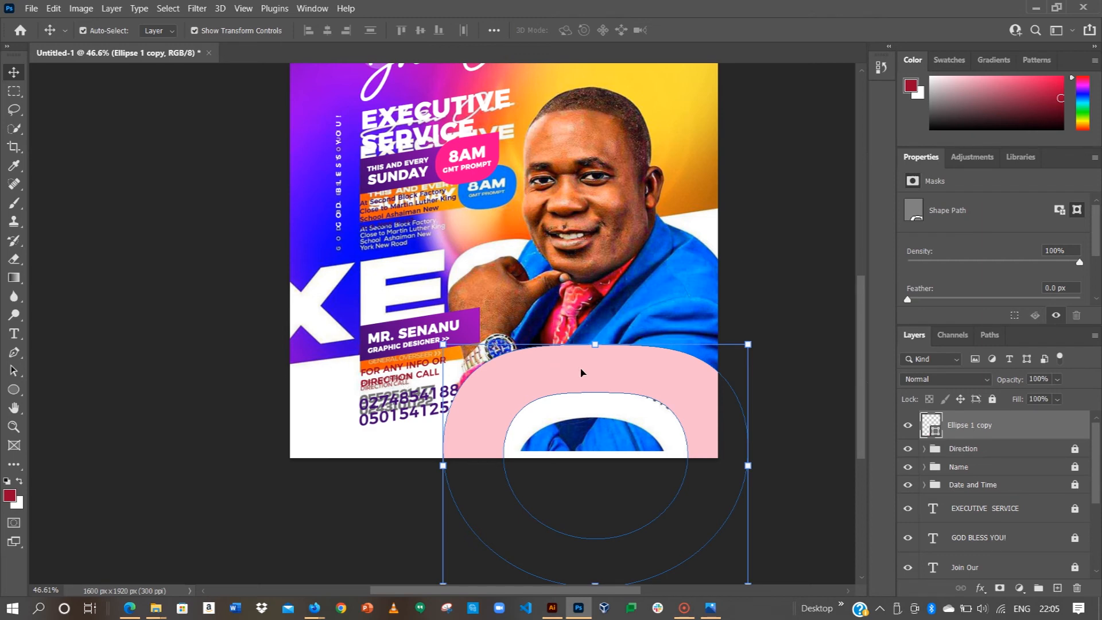
Step: Move the ring shape down slightly and enlarge it to about 111%
{"action": "left_click_drag", "start_coordinate": [642, 372], "coordinate": [643, 388]}
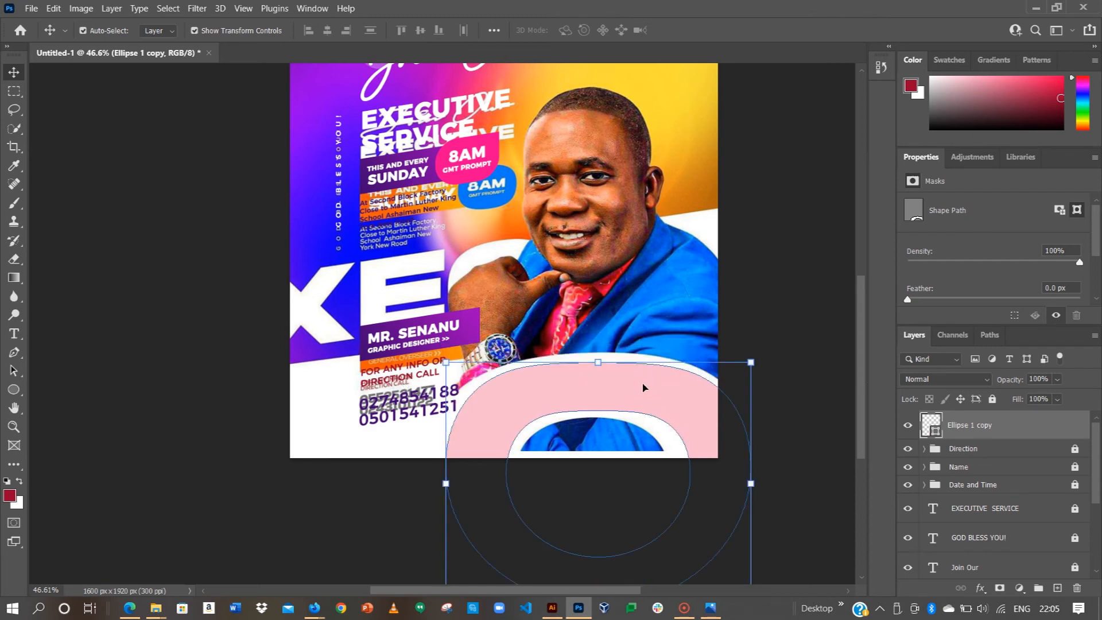
{"action": "key", "text": "shift"}
{"action": "mouse_move", "coordinate": [750, 362]}
{"action": "left_mouse_down"}
{"action": "mouse_move", "coordinate": [769, 350]}
{"action": "mouse_move", "coordinate": [735, 347]}
{"action": "left_mouse_up"}
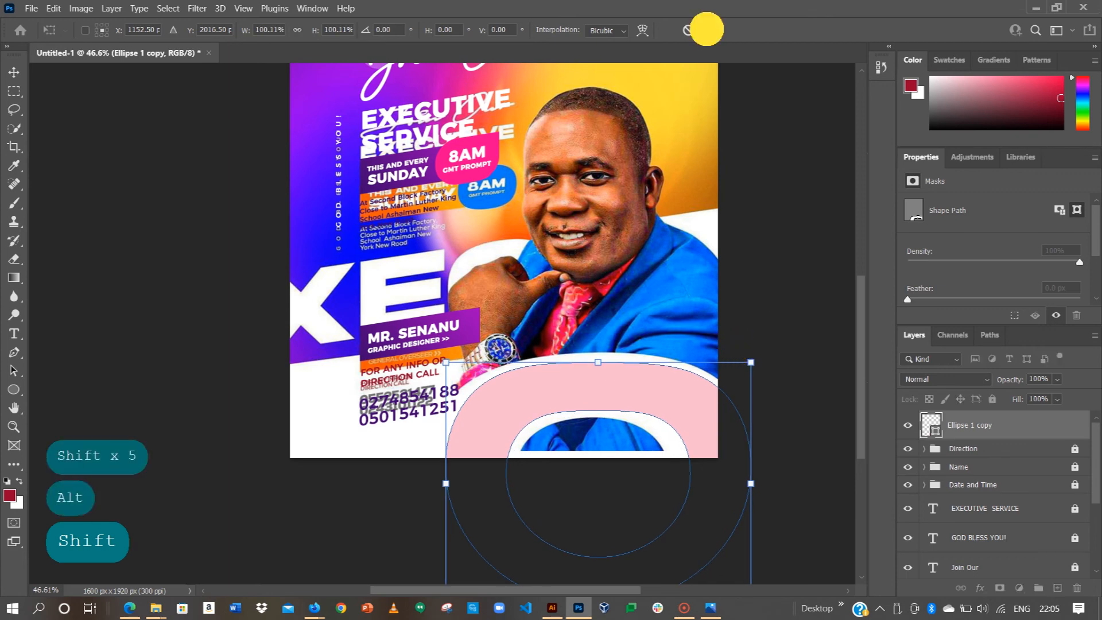
{"action": "key", "text": "Return"}
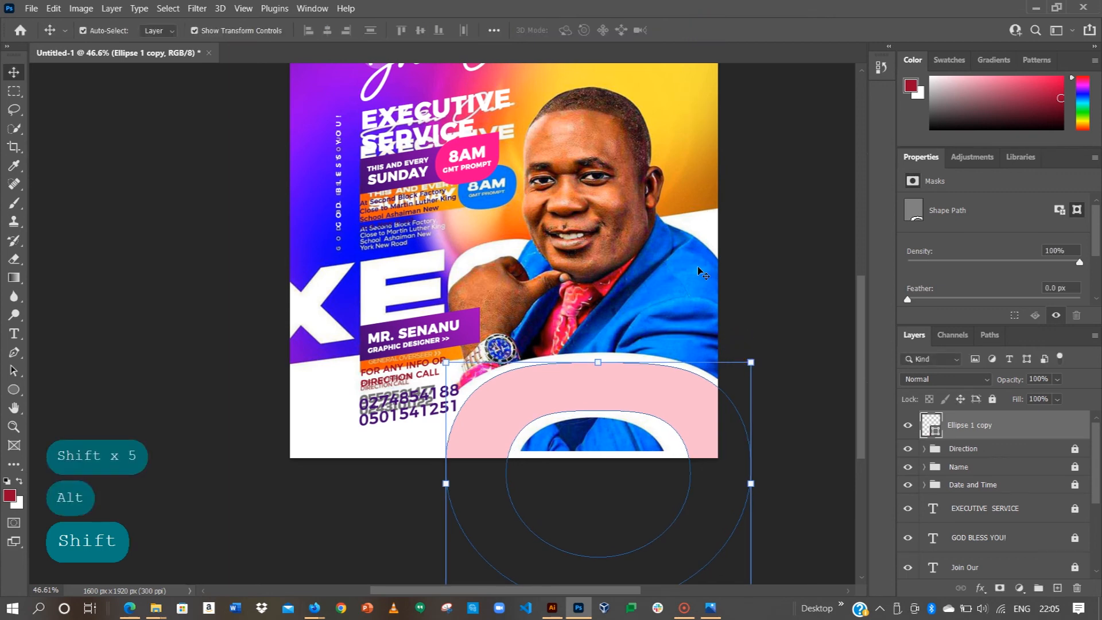
{"action": "left_click", "coordinate": [683, 609]}
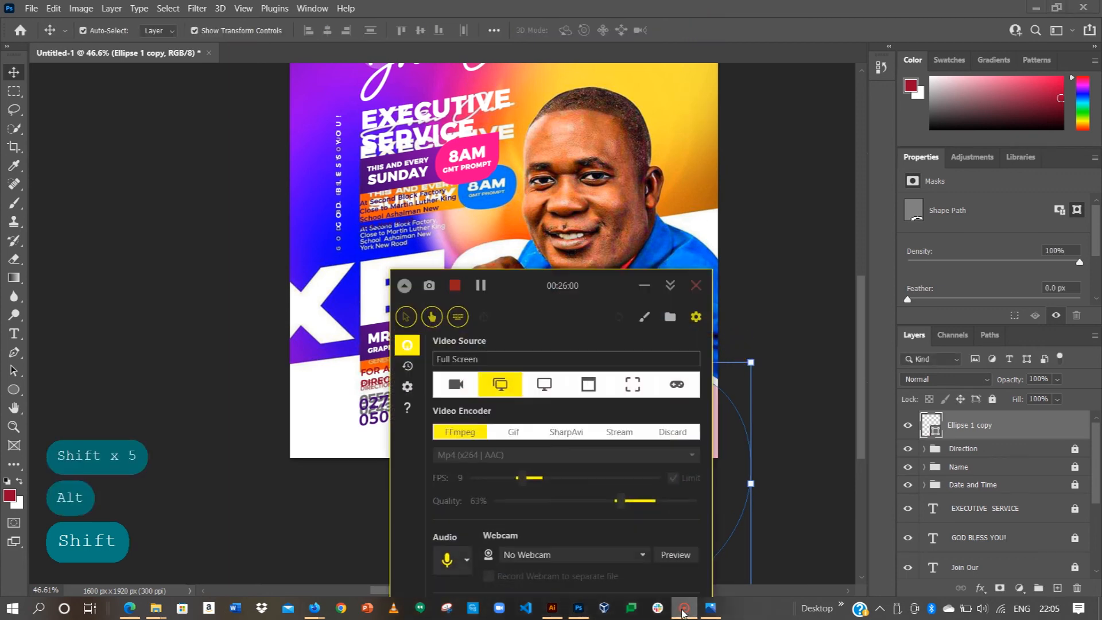
Step: Hide the Ellipse 1 copy layer to reveal the 'You Are specially Invited!' text
{"action": "left_click", "coordinate": [683, 610]}
{"action": "left_click", "coordinate": [734, 389]}
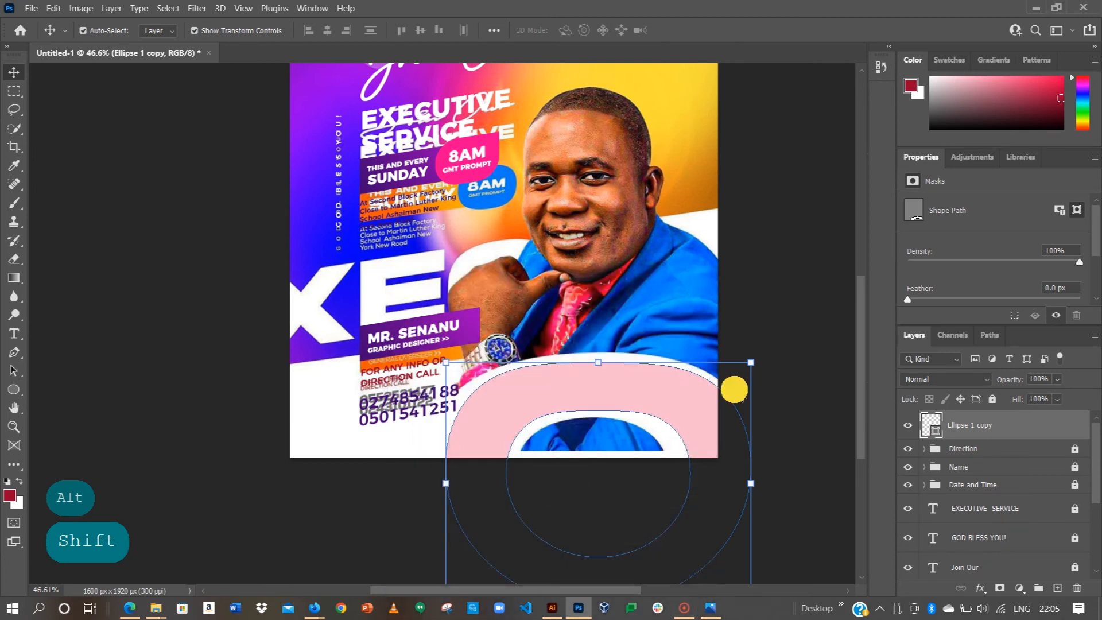
{"action": "left_click", "coordinate": [906, 424]}
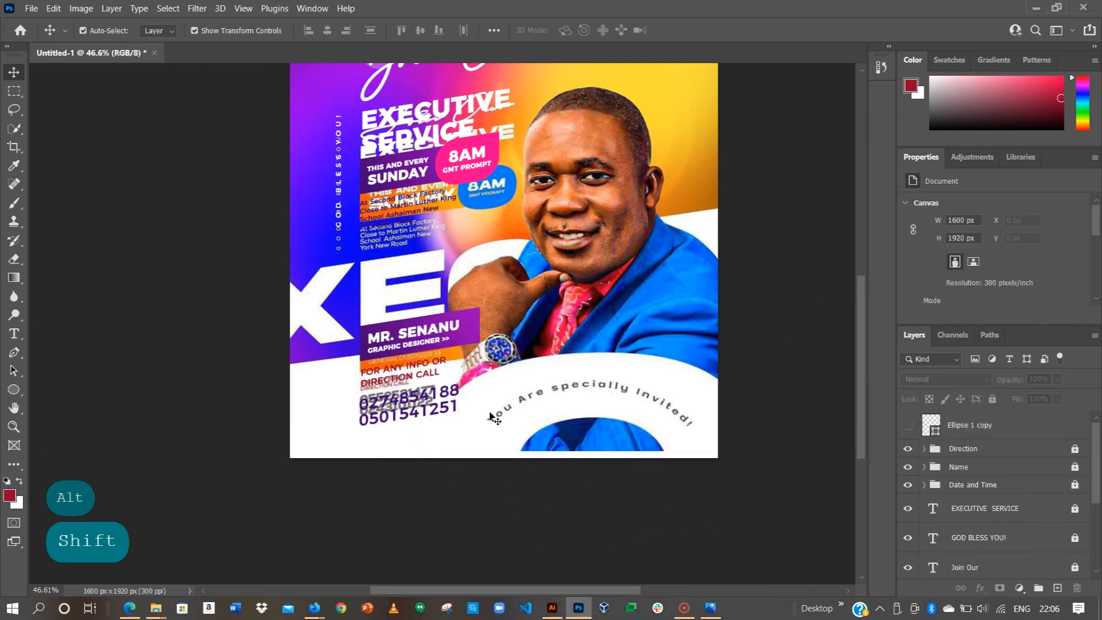
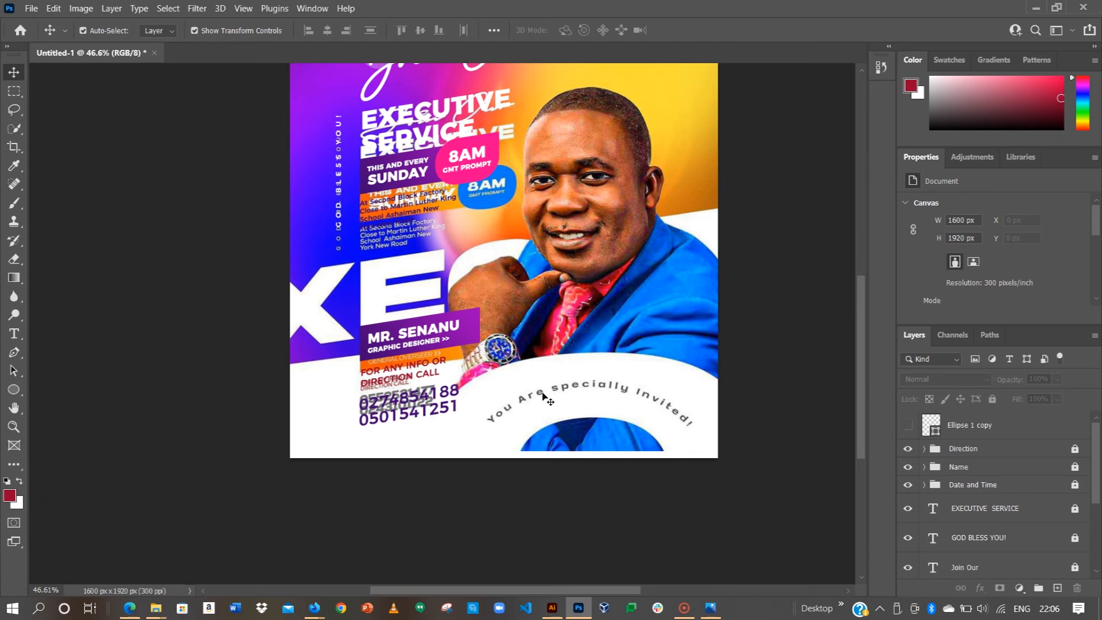
Step: Draw an arc path in Pen tool Path mode over the curved invitation text near the bottom
{"action": "left_click", "coordinate": [14, 353]}
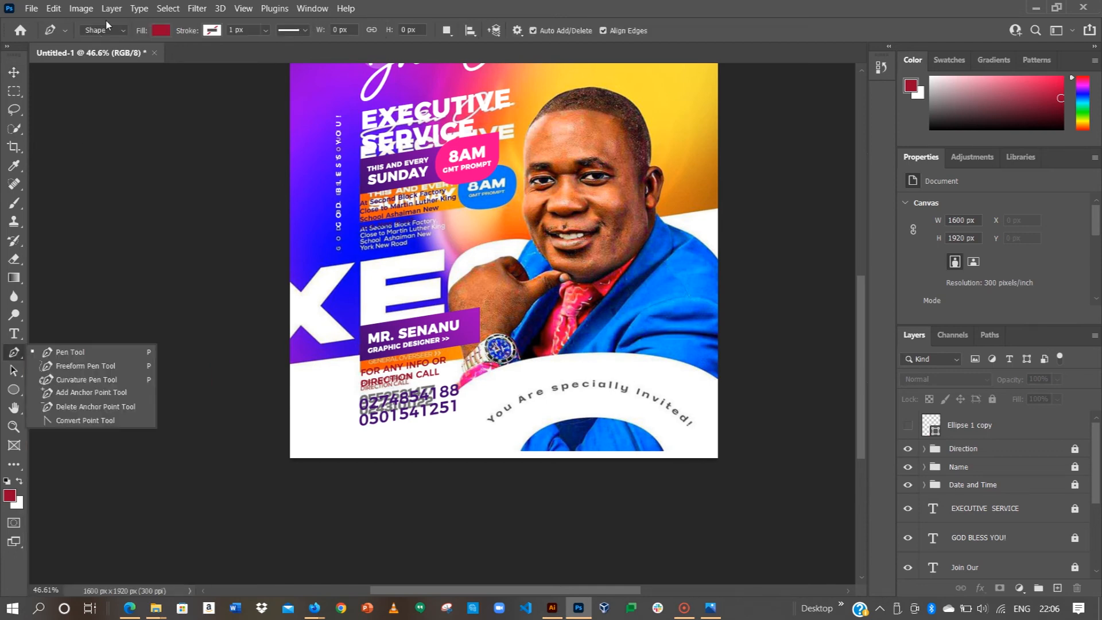
{"action": "left_click", "coordinate": [105, 32]}
{"action": "left_click", "coordinate": [95, 55]}
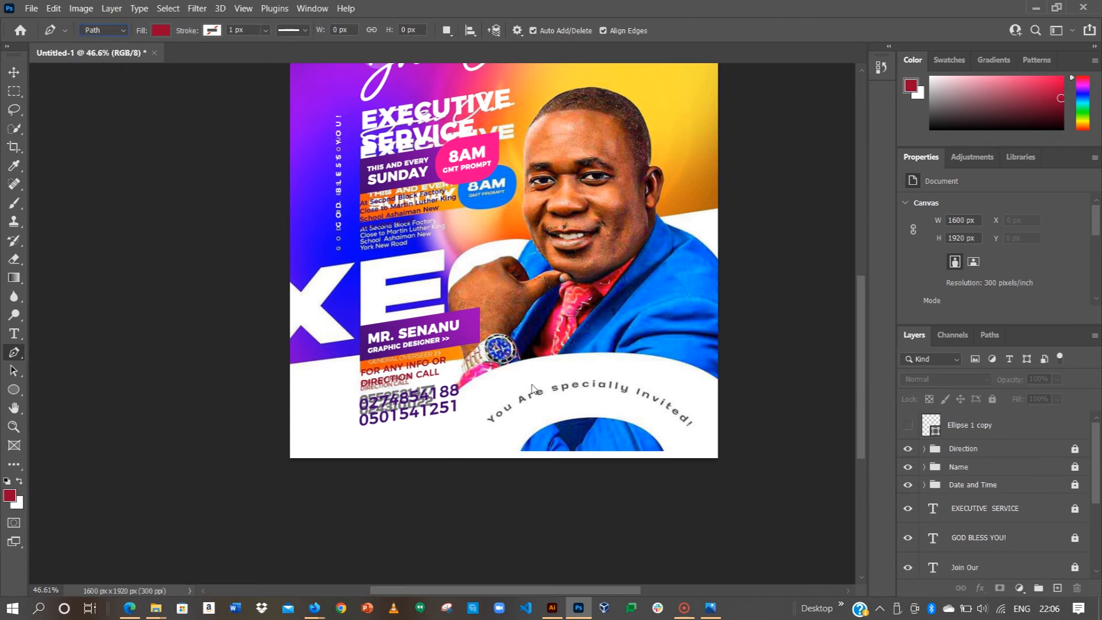
{"action": "left_click_drag", "start_coordinate": [448, 454], "coordinate": [448, 413]}
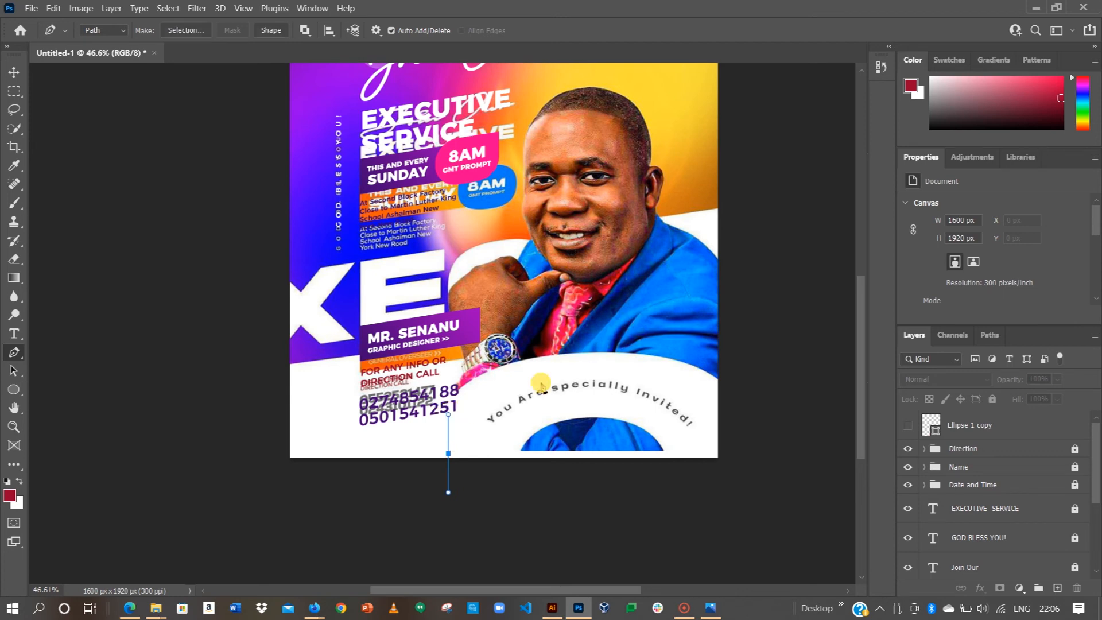
{"action": "key", "text": "shift"}
{"action": "key", "text": "shift"}
{"action": "left_click_drag", "start_coordinate": [715, 432], "coordinate": [803, 537]}
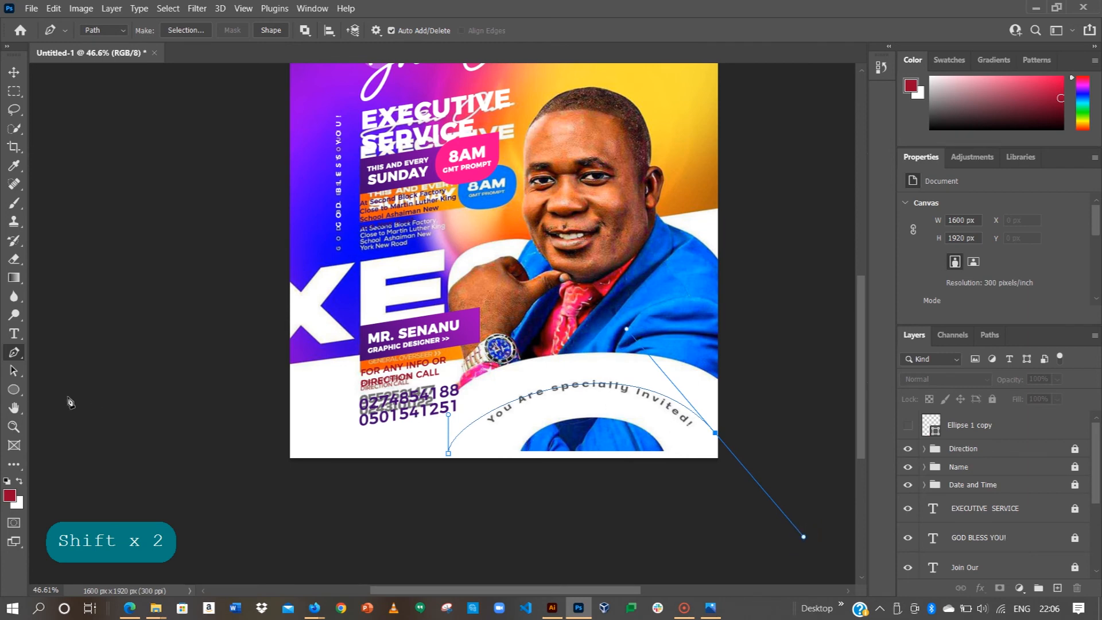
{"action": "left_click", "coordinate": [15, 369]}
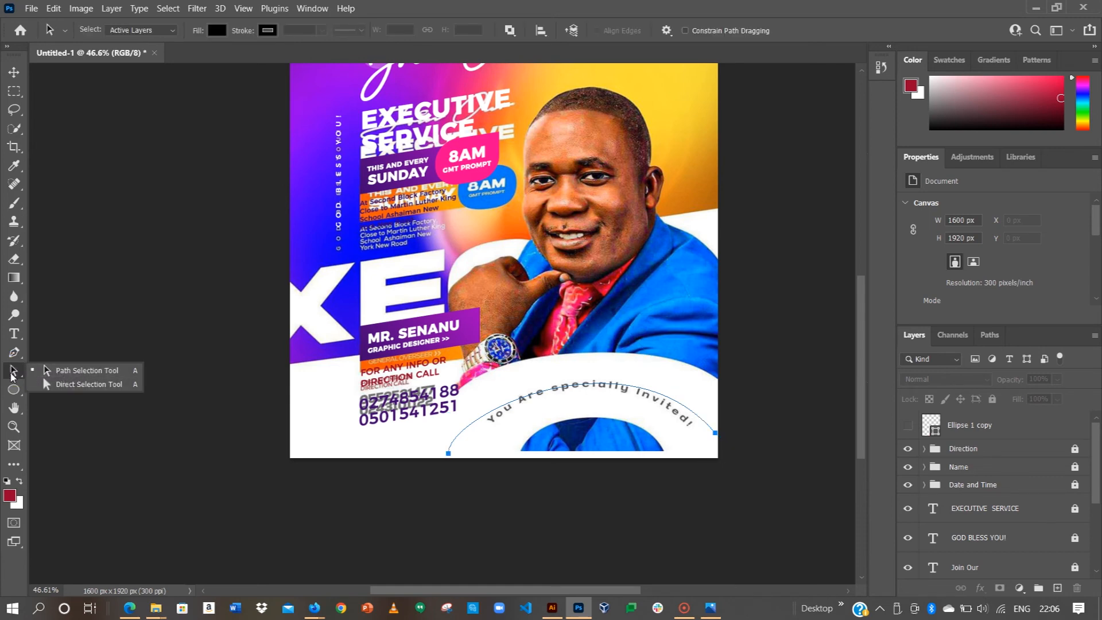
Step: Reposition the arc's end anchors and drag the right handle so the curve follows the invitation text
{"action": "left_click", "coordinate": [78, 388]}
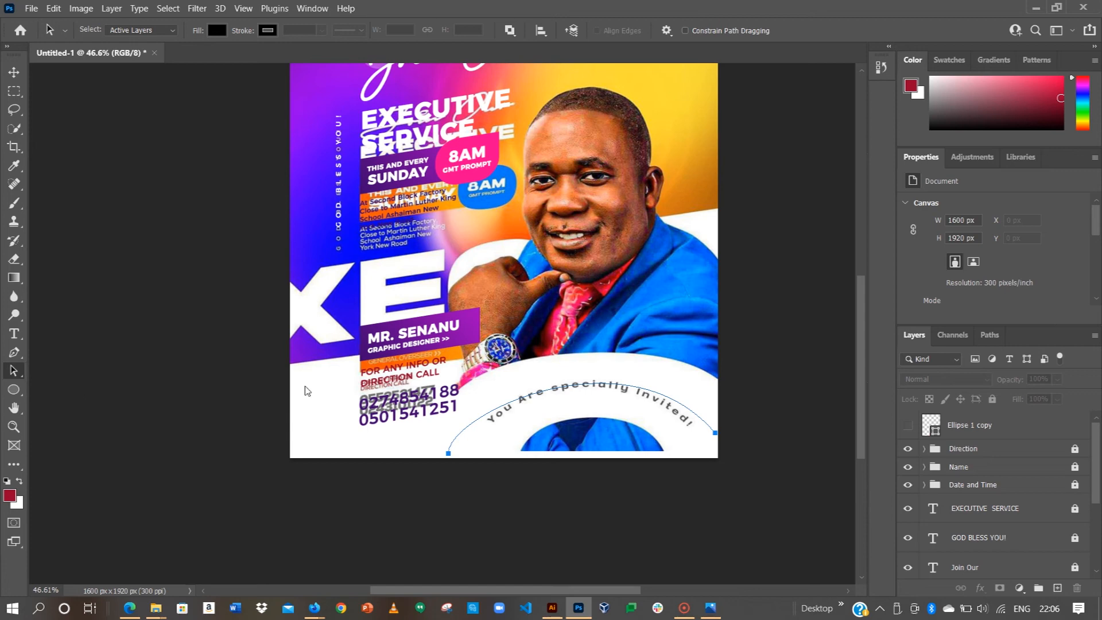
{"action": "key", "text": "shift+a"}
{"action": "left_click", "coordinate": [450, 454]}
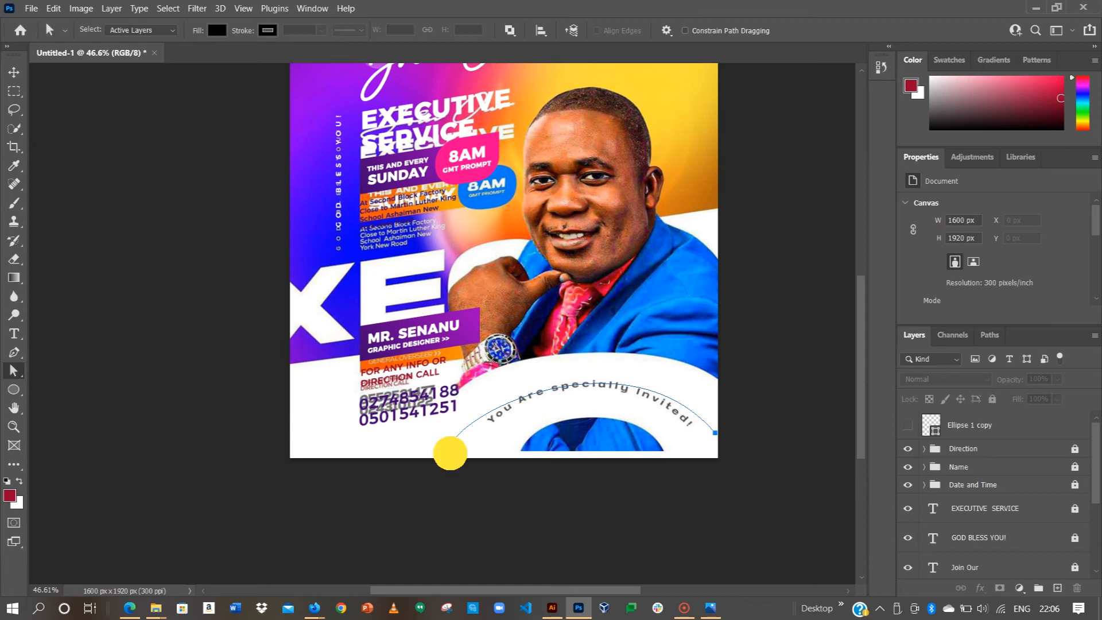
{"action": "left_click", "coordinate": [451, 455]}
{"action": "mouse_move", "coordinate": [464, 462]}
{"action": "left_mouse_down"}
{"action": "mouse_move", "coordinate": [472, 470]}
{"action": "mouse_move", "coordinate": [479, 460]}
{"action": "left_mouse_up"}
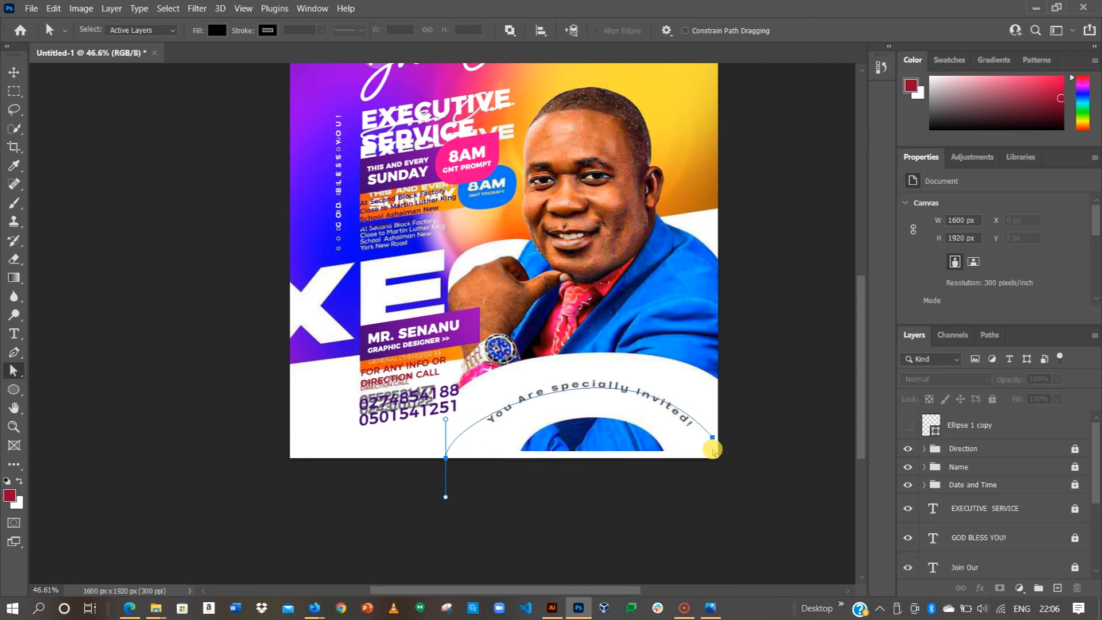
{"action": "left_click", "coordinate": [713, 438]}
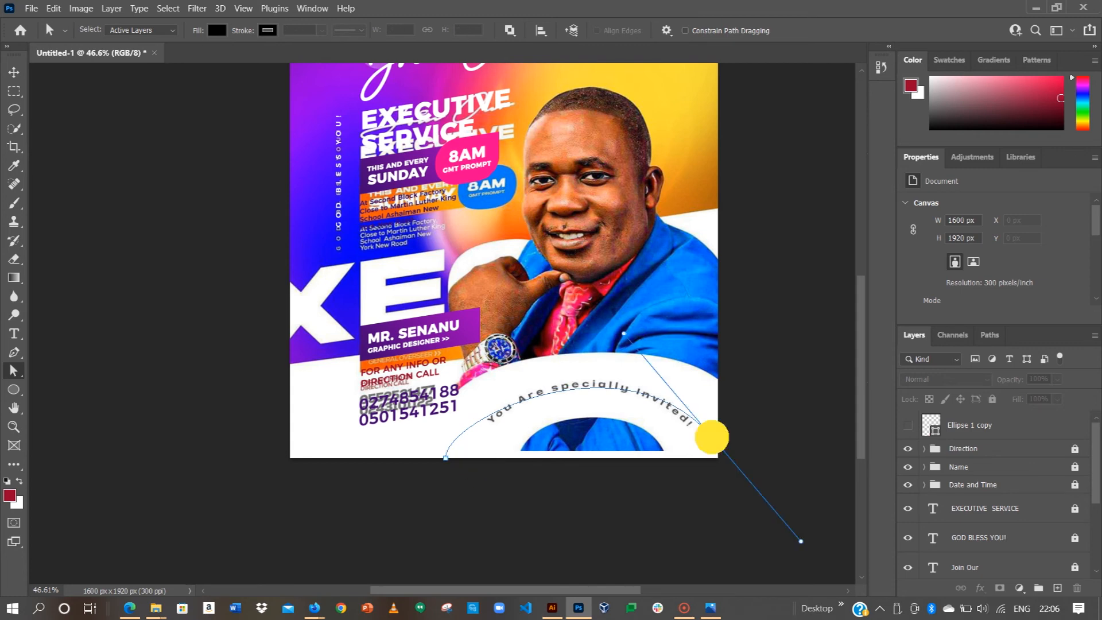
{"action": "left_click_drag", "start_coordinate": [712, 455], "coordinate": [720, 457]}
{"action": "left_click", "coordinate": [446, 457]}
{"action": "left_click_drag", "start_coordinate": [446, 458], "coordinate": [472, 457]}
{"action": "left_click_drag", "start_coordinate": [631, 357], "coordinate": [600, 331]}
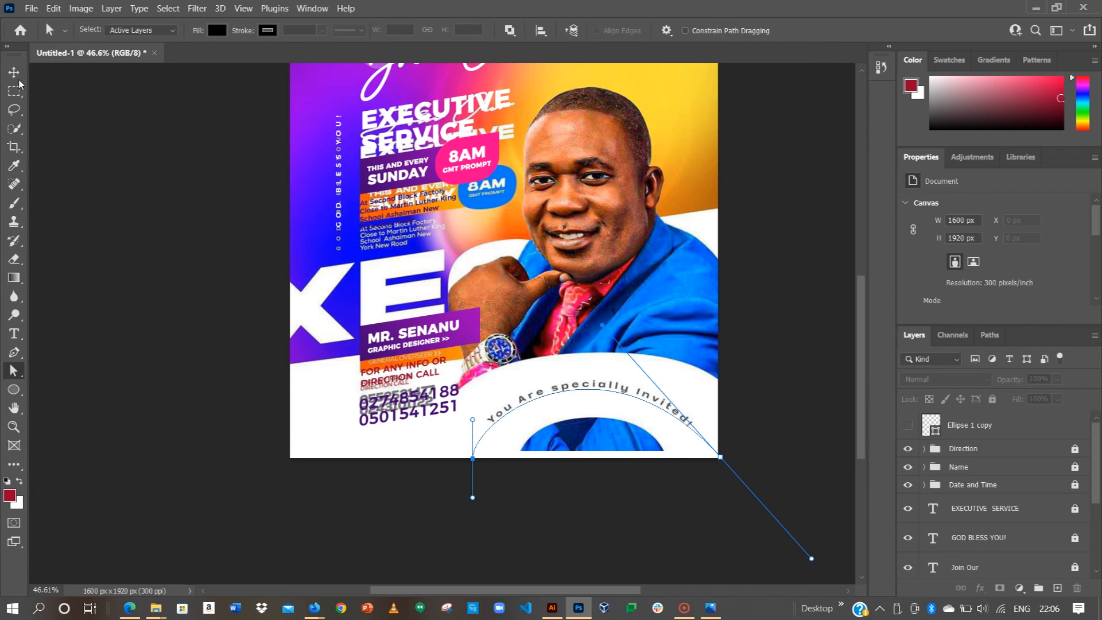
Step: Start type on the arc path with the Horizontal Type tool
{"action": "left_click", "coordinate": [14, 333]}
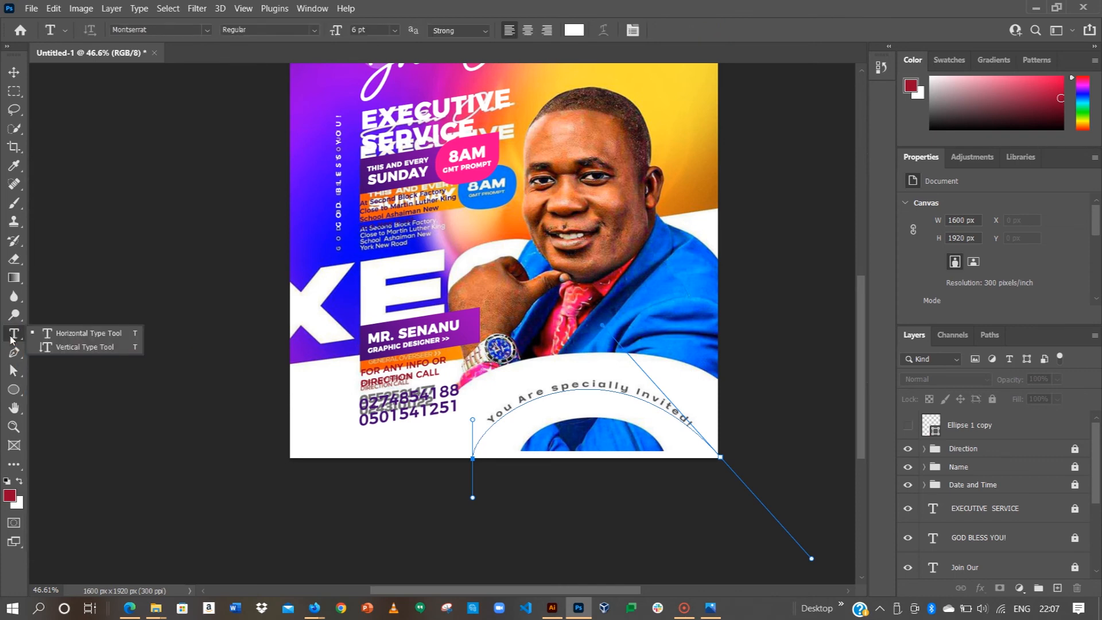
{"action": "left_click", "coordinate": [15, 338]}
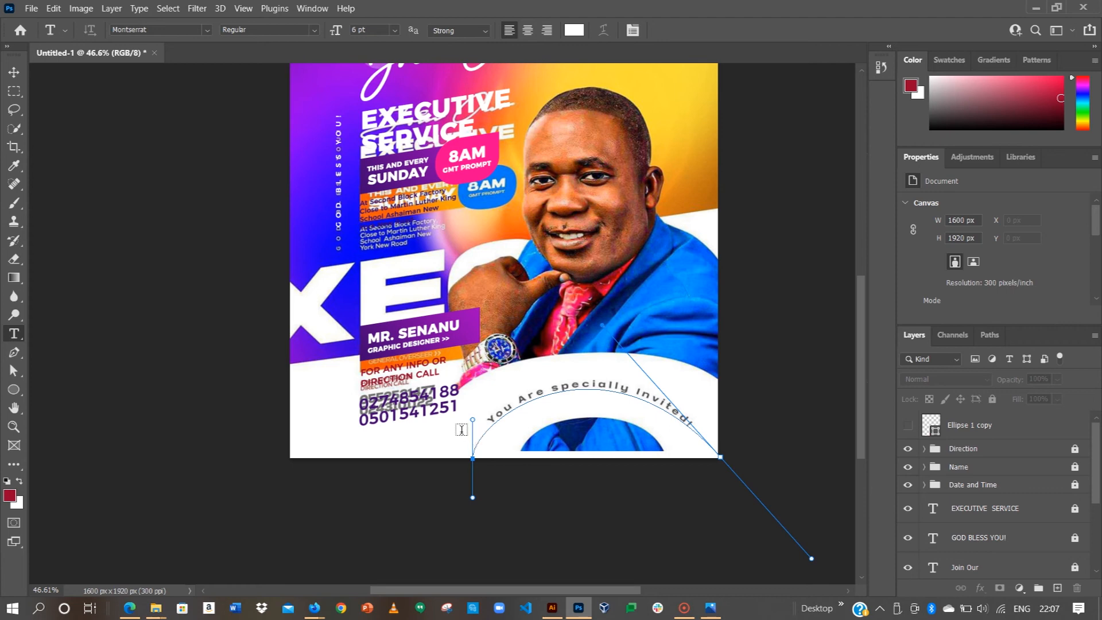
{"action": "left_click", "coordinate": [480, 441]}
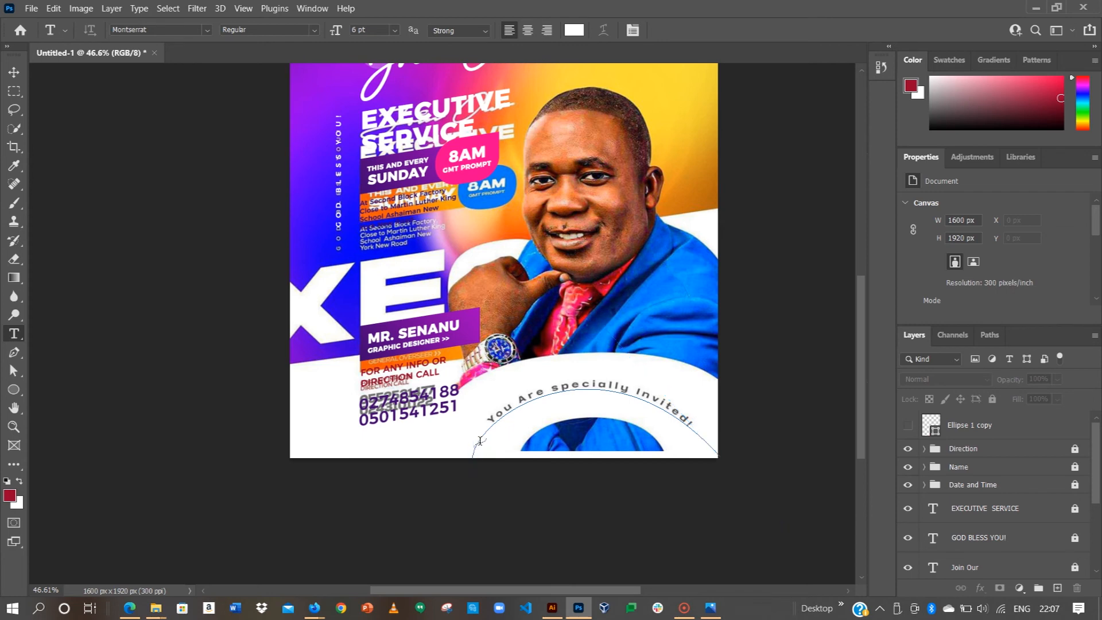
{"action": "left_click", "coordinate": [479, 439]}
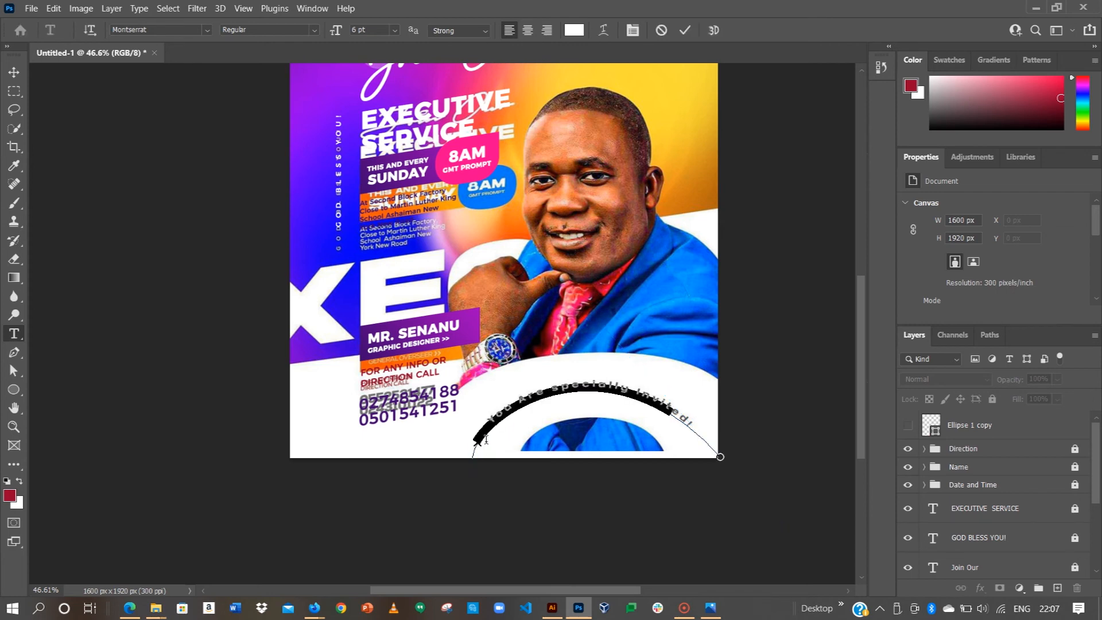
Step: Type 'You Are Specially Invited' along the arc and commit it
{"action": "key", "text": "Caps_Lock"}
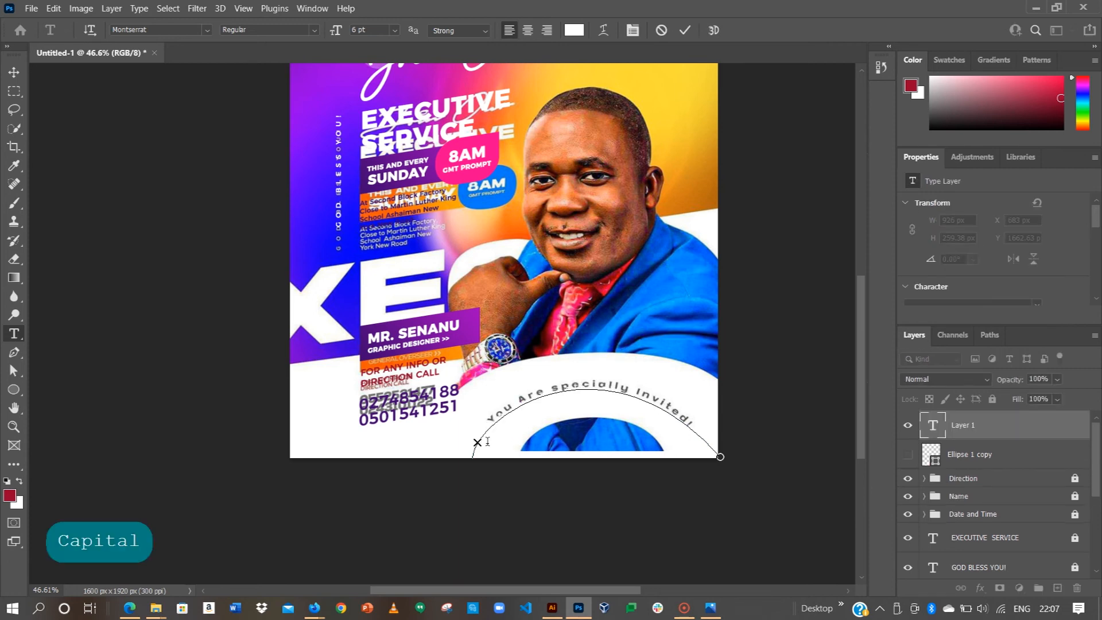
{"action": "type", "text": "Y"}
{"action": "key", "text": "Caps_Lock"}
{"action": "type", "text": "ou"}
{"action": "key", "text": "Caps_Lock"}
{"action": "type", "text": "A"}
{"action": "key", "text": "Caps_Lock"}
{"action": "type", "text": "re"}
{"action": "key", "text": "Caps_Lock"}
{"action": "type", "text": "S"}
{"action": "key", "text": "Caps_Lock"}
{"action": "type", "text": "peci"}
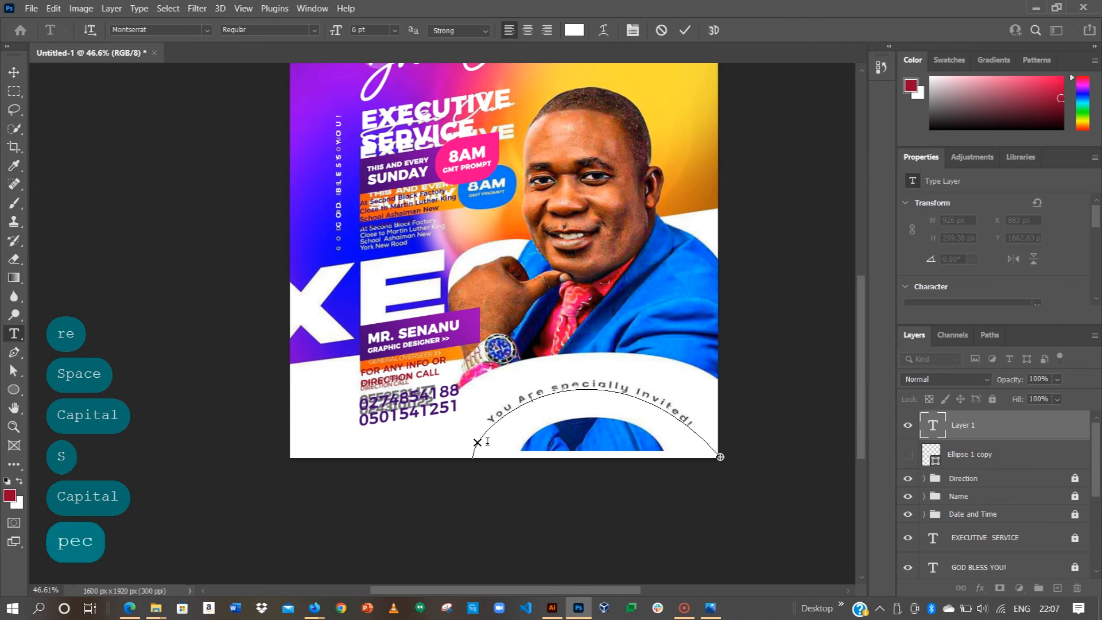
{"action": "type", "text": "ally"}
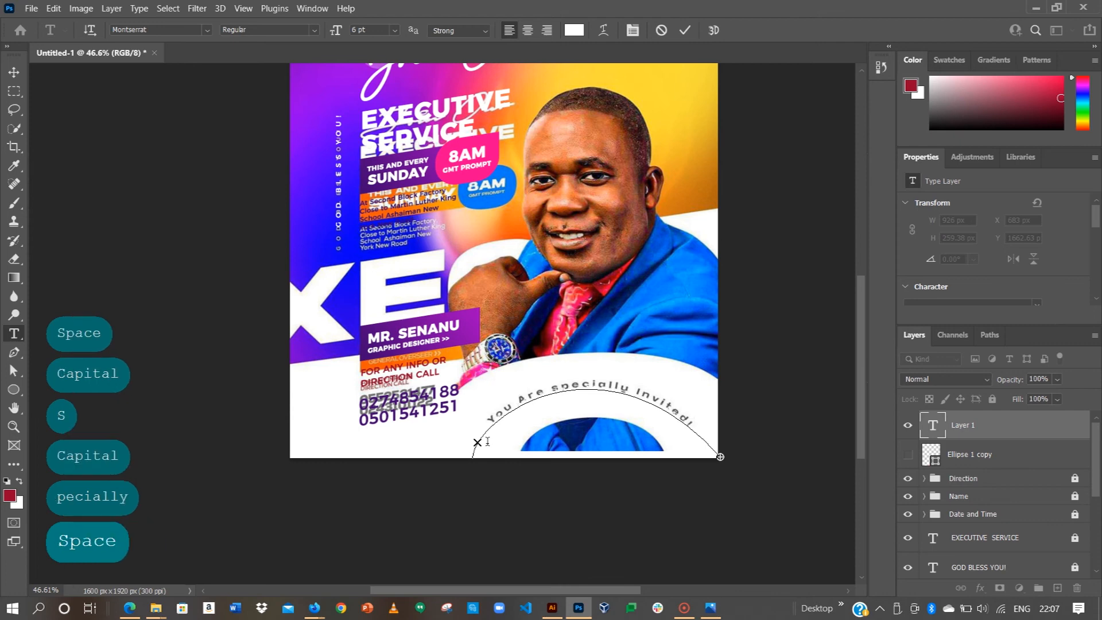
{"action": "key", "text": "Caps_Lock"}
{"action": "type", "text": "I"}
{"action": "key", "text": "Caps_Lock"}
{"action": "type", "text": "nvi"}
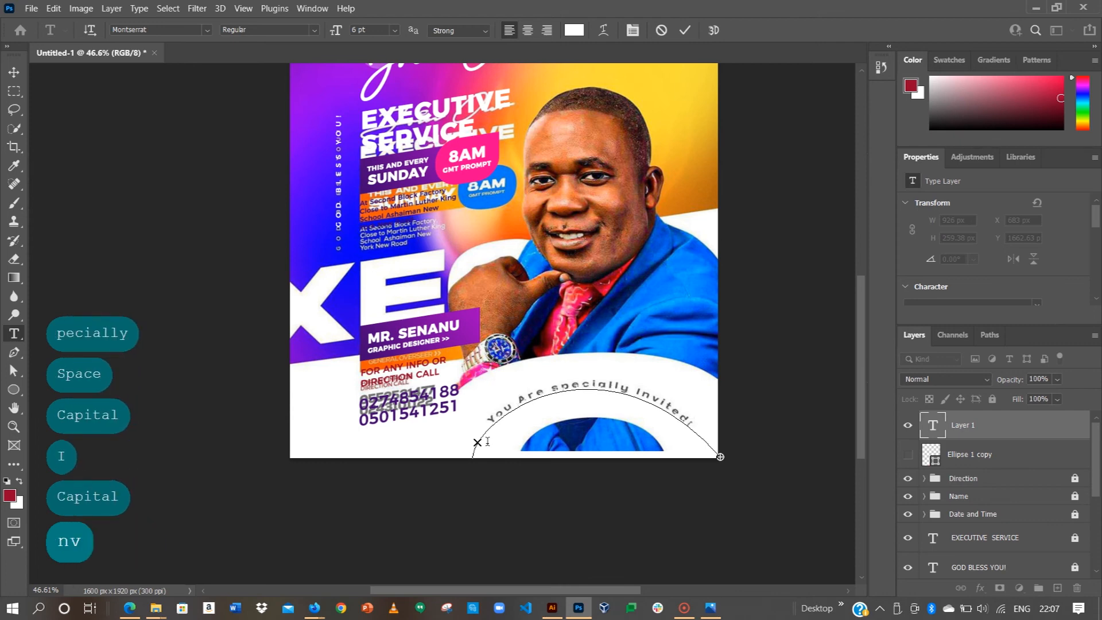
{"action": "type", "text": "ted"}
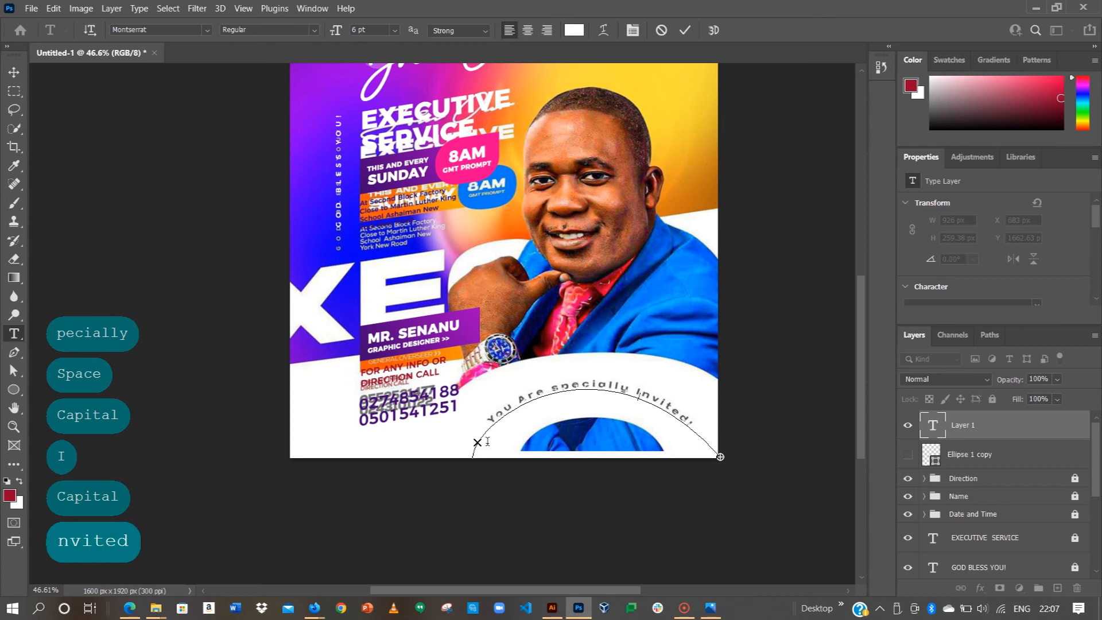
{"action": "left_click", "coordinate": [685, 30]}
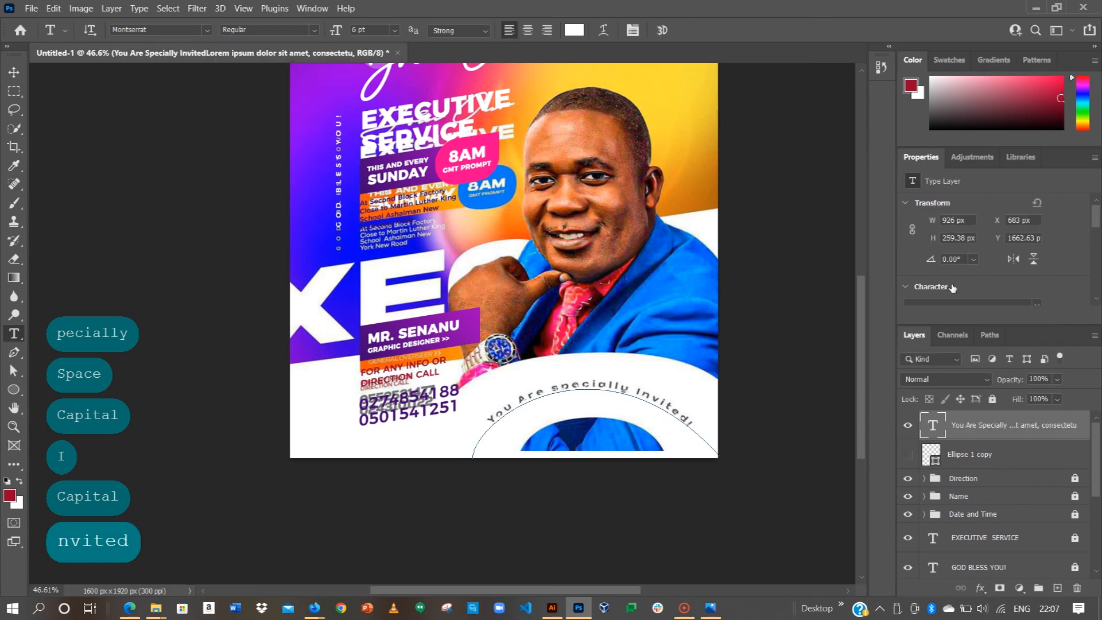
Step: Color the curved text dark purple (#400671), sampled from the flyer's banner
{"action": "scroll", "coordinate": [979, 264], "scroll_direction": "down", "scroll_amount": 3}
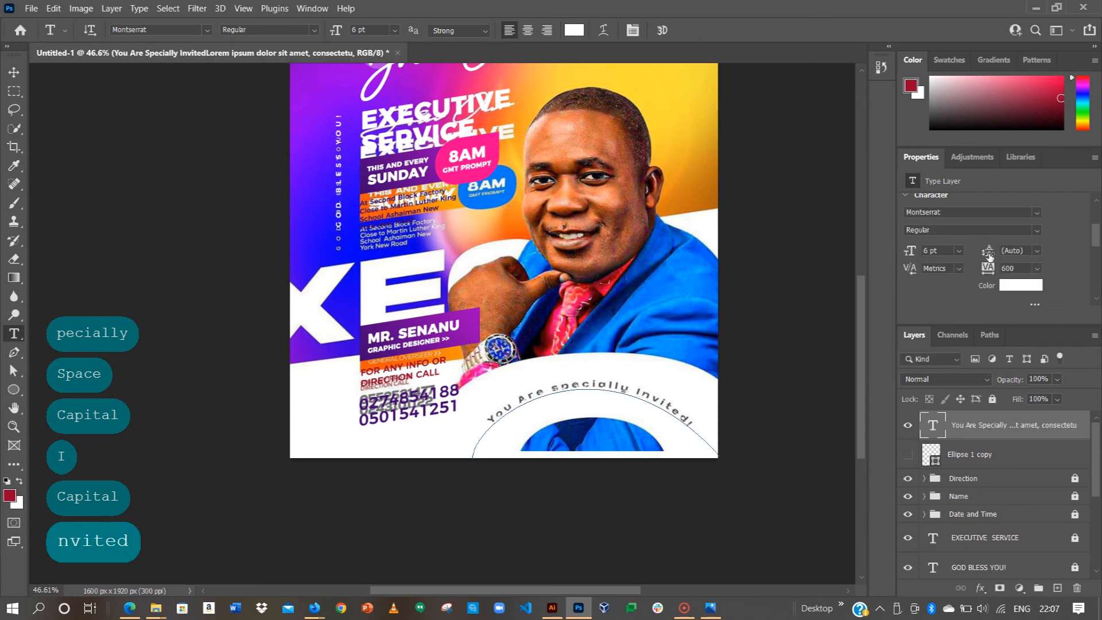
{"action": "left_click", "coordinate": [1010, 288]}
{"action": "left_click", "coordinate": [365, 352]}
{"action": "left_click", "coordinate": [1045, 261]}
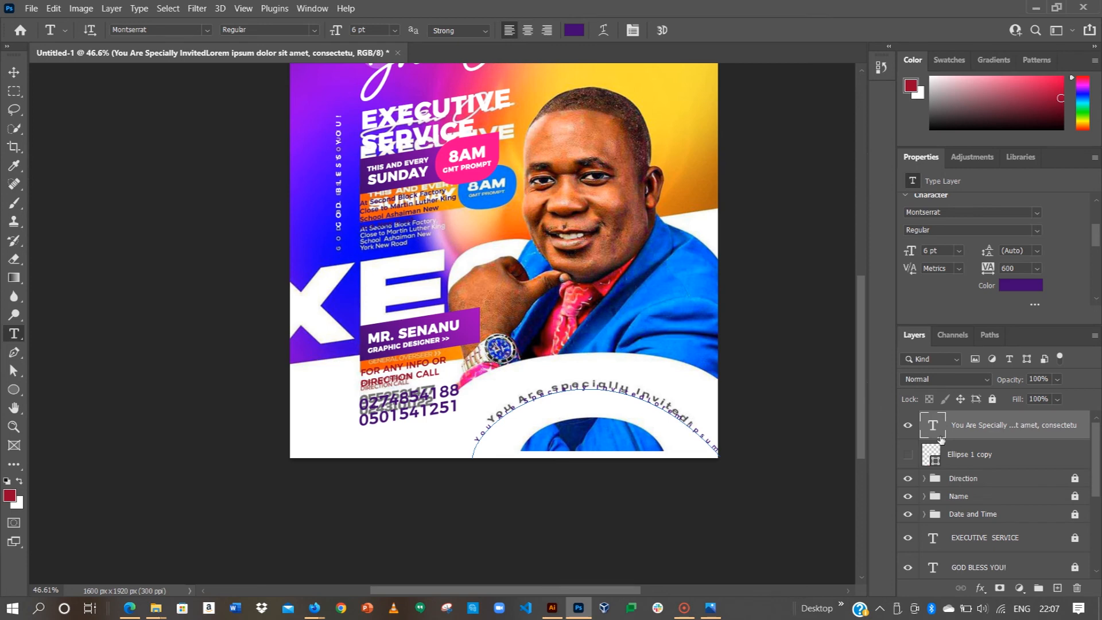
{"action": "scroll", "coordinate": [954, 454], "scroll_direction": "down", "scroll_amount": 5}
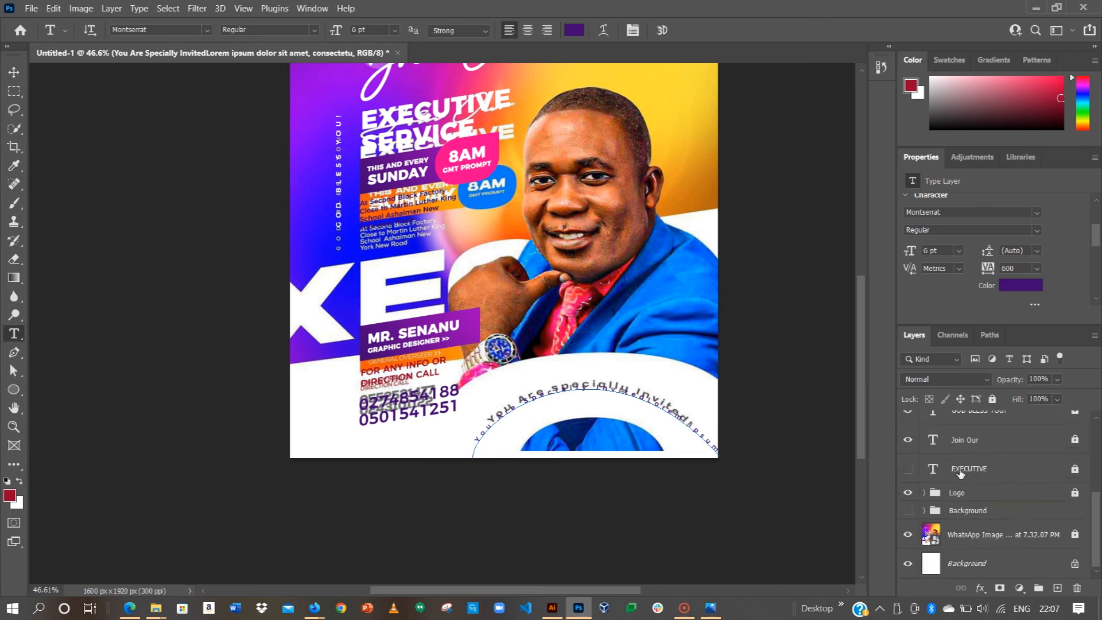
Step: Hide the reference image and delete the trailing Lorem ipsum words from the curved text
{"action": "left_click", "coordinate": [907, 534]}
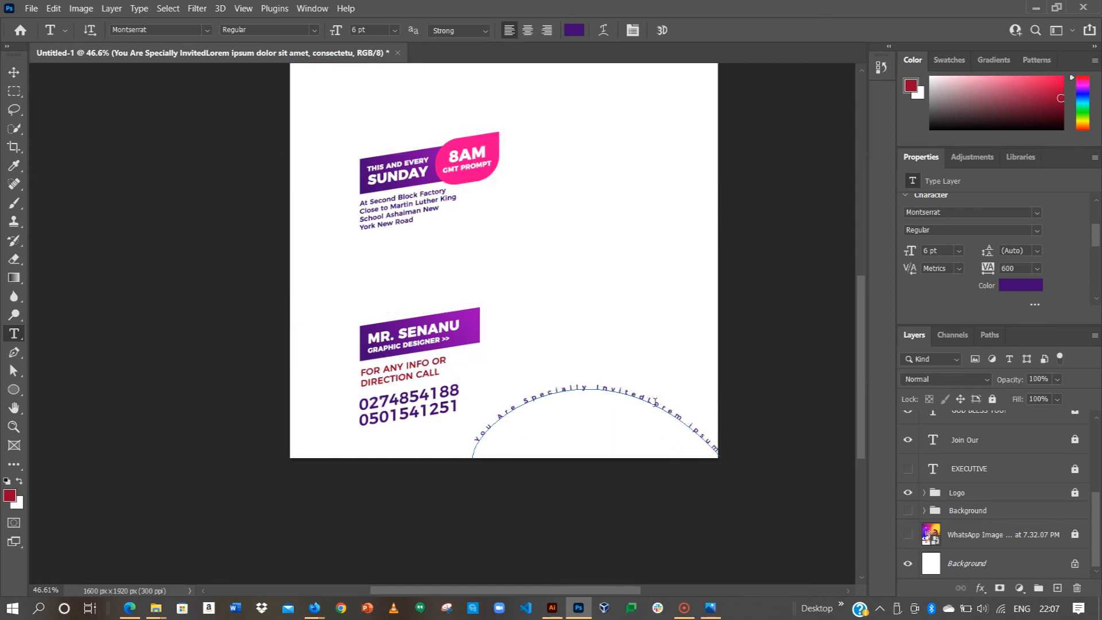
{"action": "left_click_drag", "start_coordinate": [647, 400], "coordinate": [782, 505]}
{"action": "key", "text": "BackSpace"}
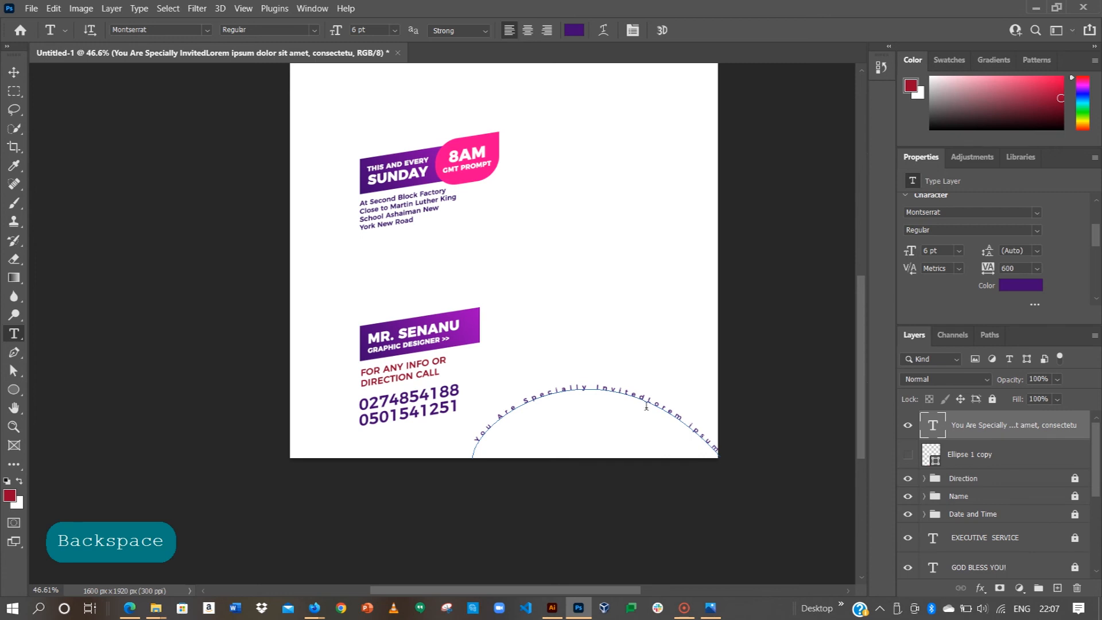
{"action": "left_click_drag", "start_coordinate": [649, 400], "coordinate": [719, 453]}
{"action": "key", "text": "BackSpace"}
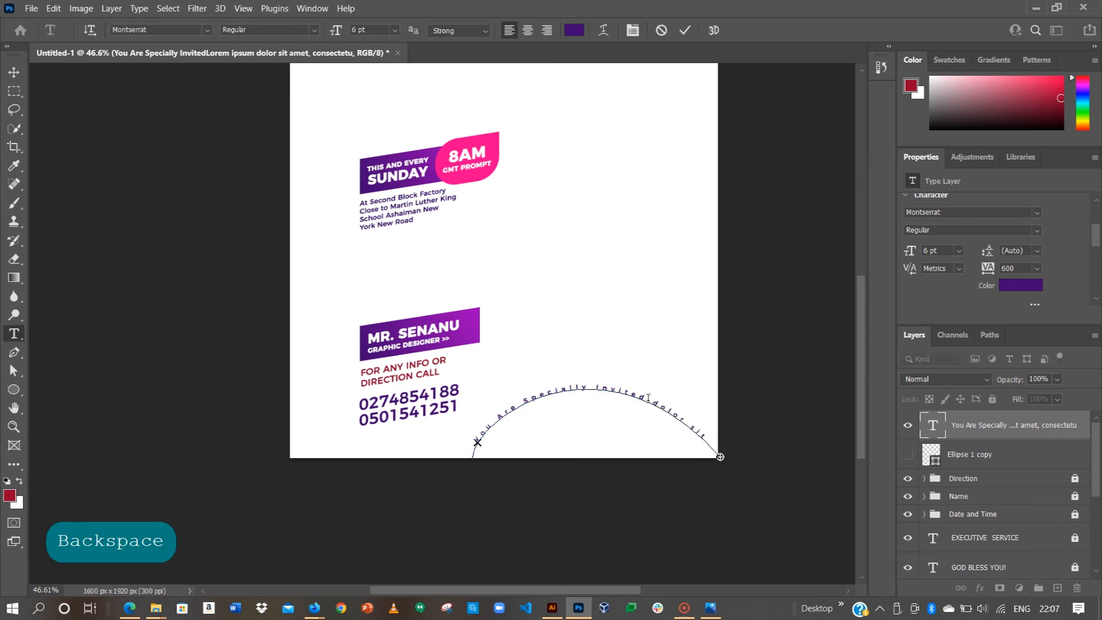
{"action": "key", "text": "BackSpace"}
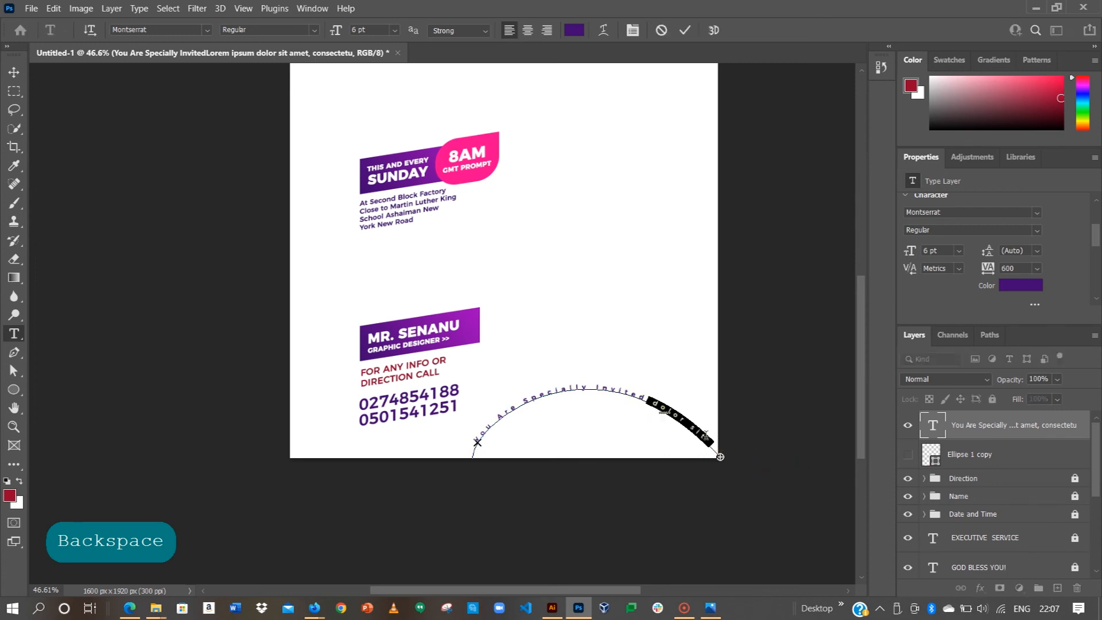
{"action": "left_click_drag", "start_coordinate": [644, 397], "coordinate": [762, 464]}
{"action": "key", "text": "BackSpace"}
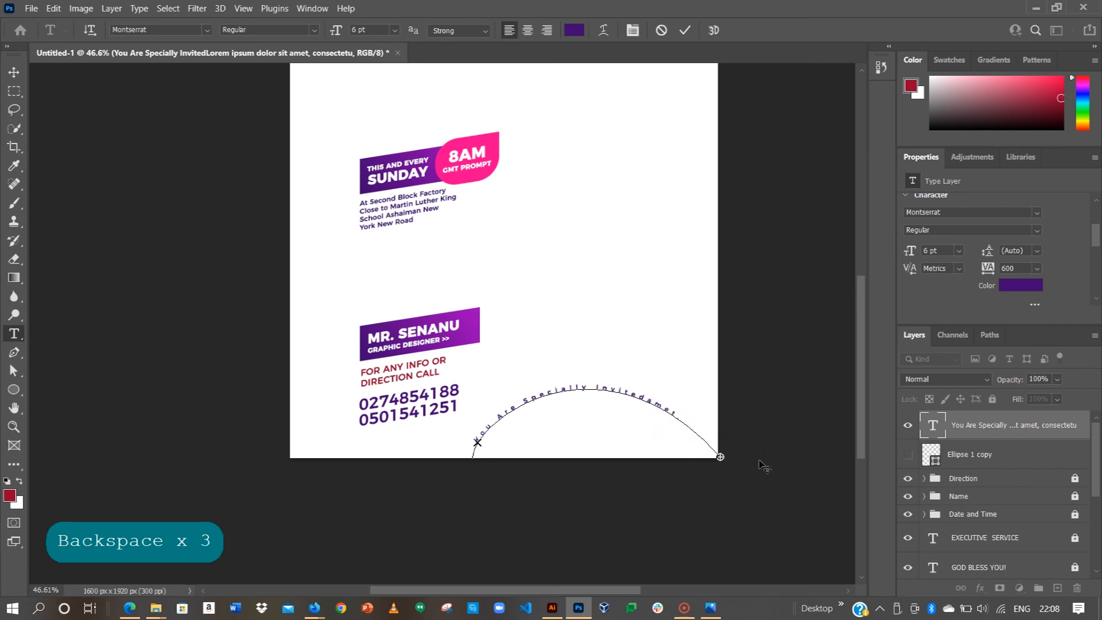
{"action": "key", "text": "ctrl+a"}
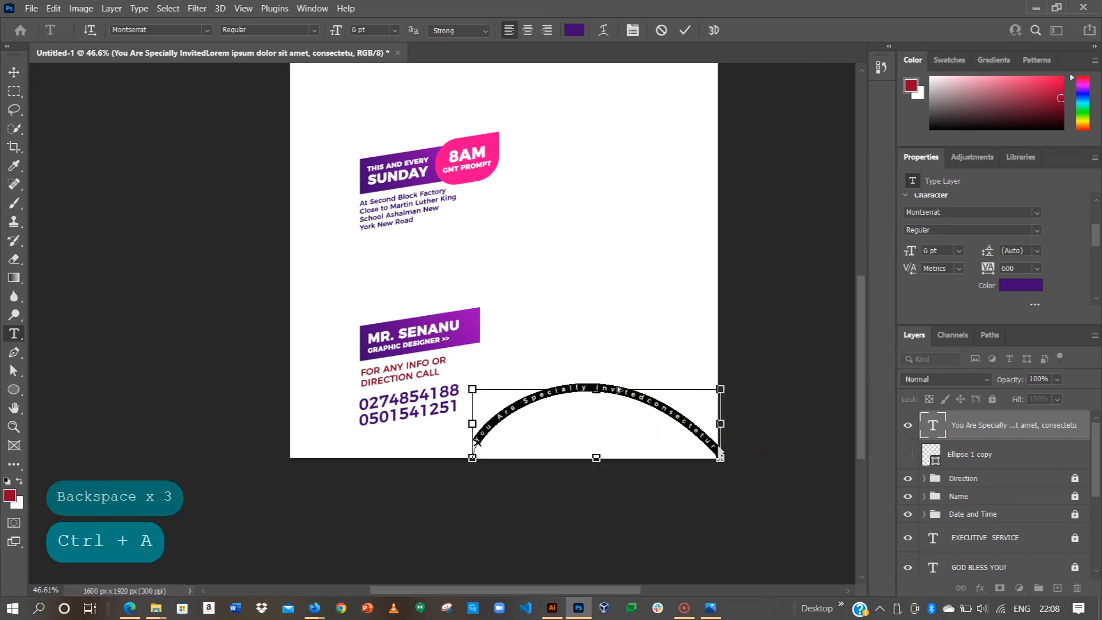
Step: Retype the curved path text as 'You Are Specially Invited!'
{"action": "key", "text": "Caps_Lock"}
{"action": "type", "text": "Y"}
{"action": "key", "text": "Caps_Lock"}
{"action": "type", "text": "ou are"}
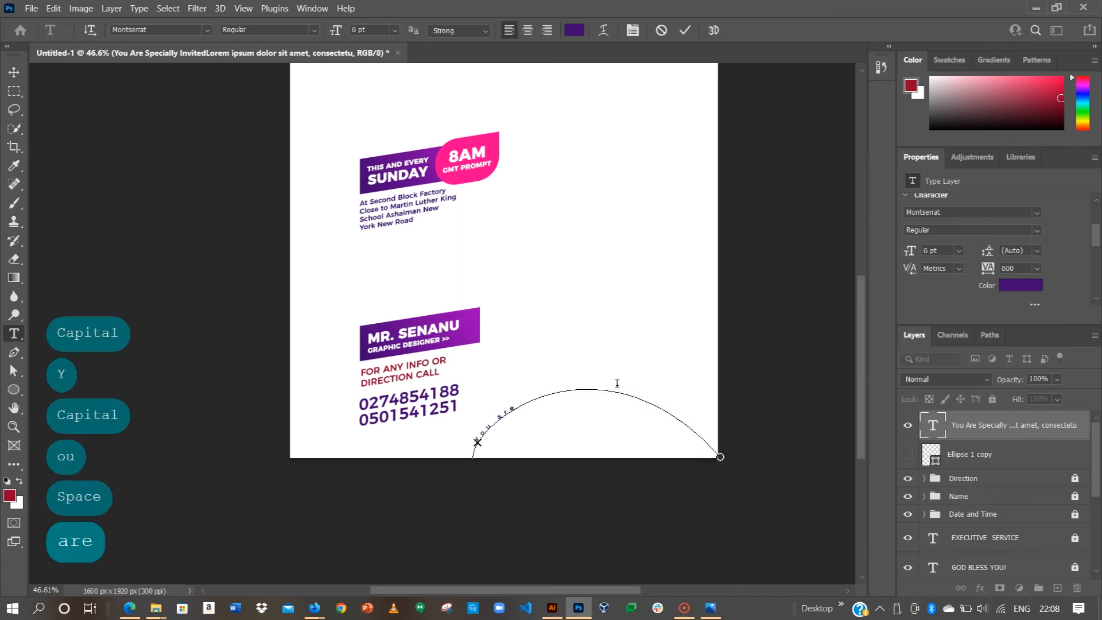
{"action": "key", "text": "BackSpace"}
{"action": "key", "text": "BackSpace"}
{"action": "key", "text": "BackSpace"}
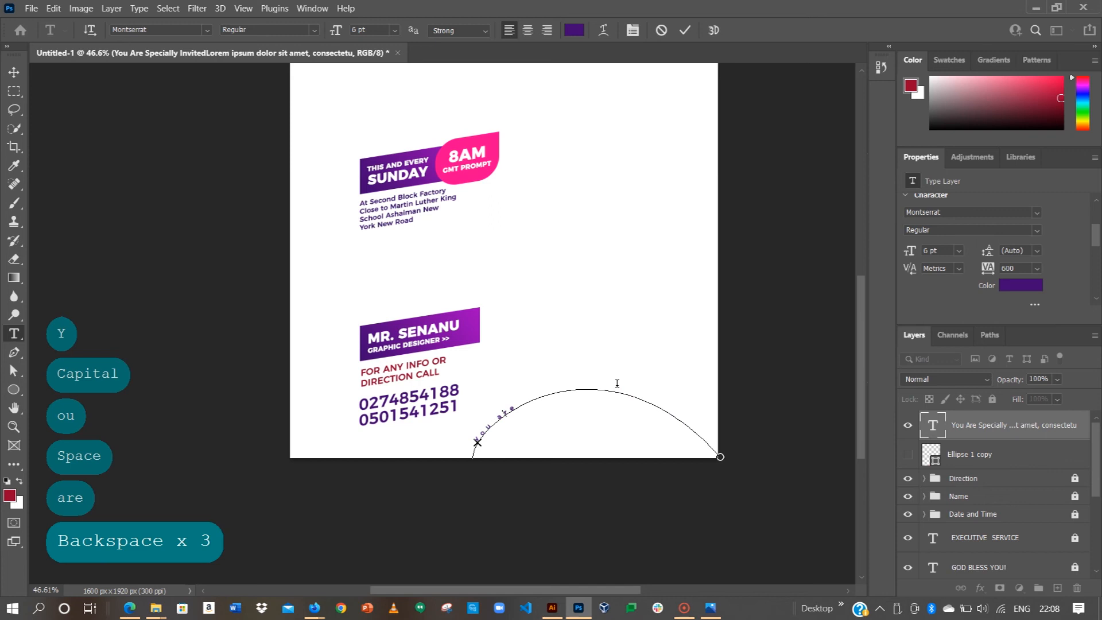
{"action": "type", "text": "Are Sp"}
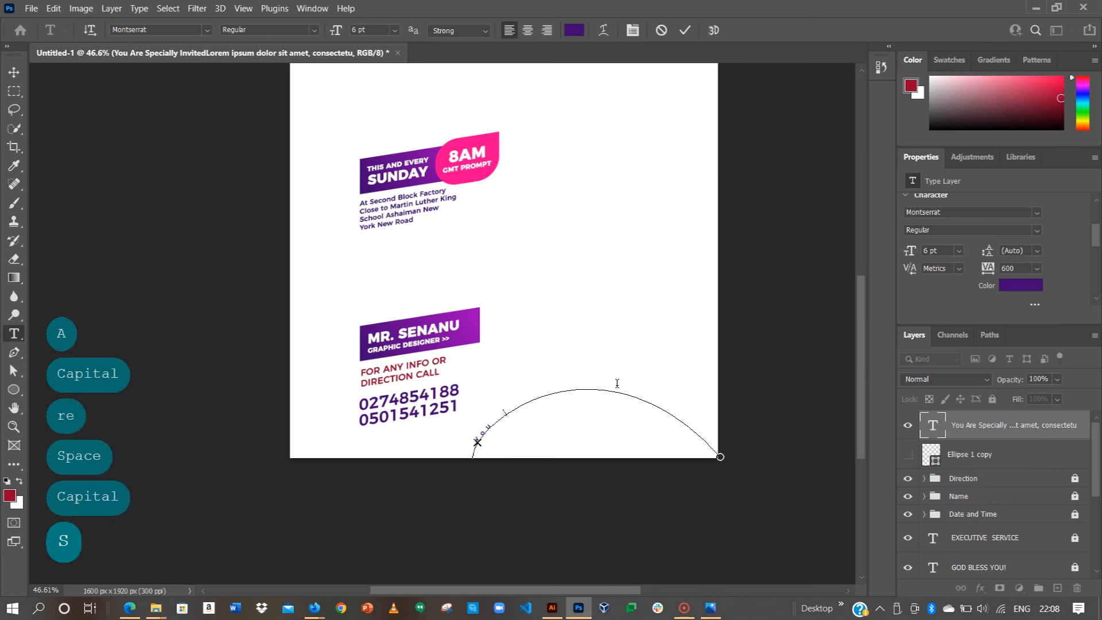
{"action": "type", "text": "e"}
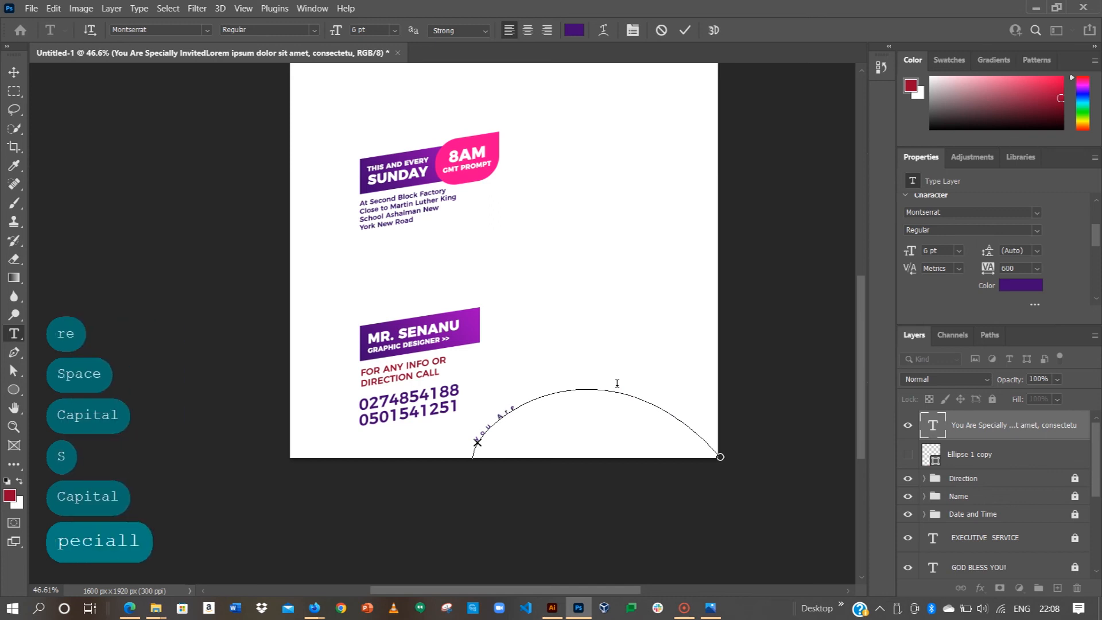
{"action": "type", "text": " Special"}
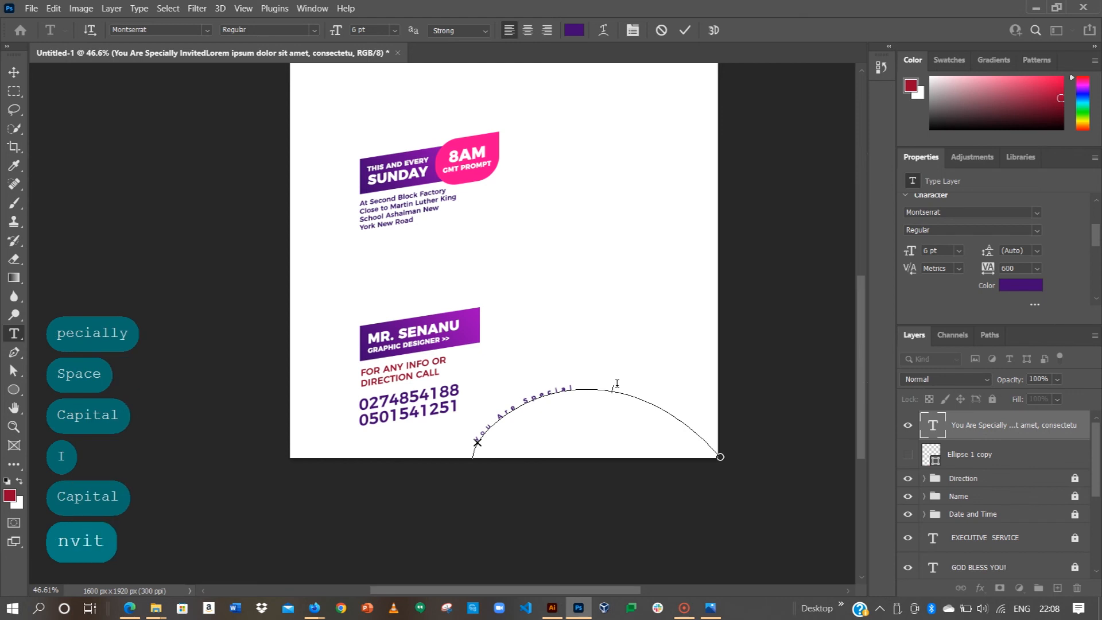
{"action": "type", "text": "ly Invited!"}
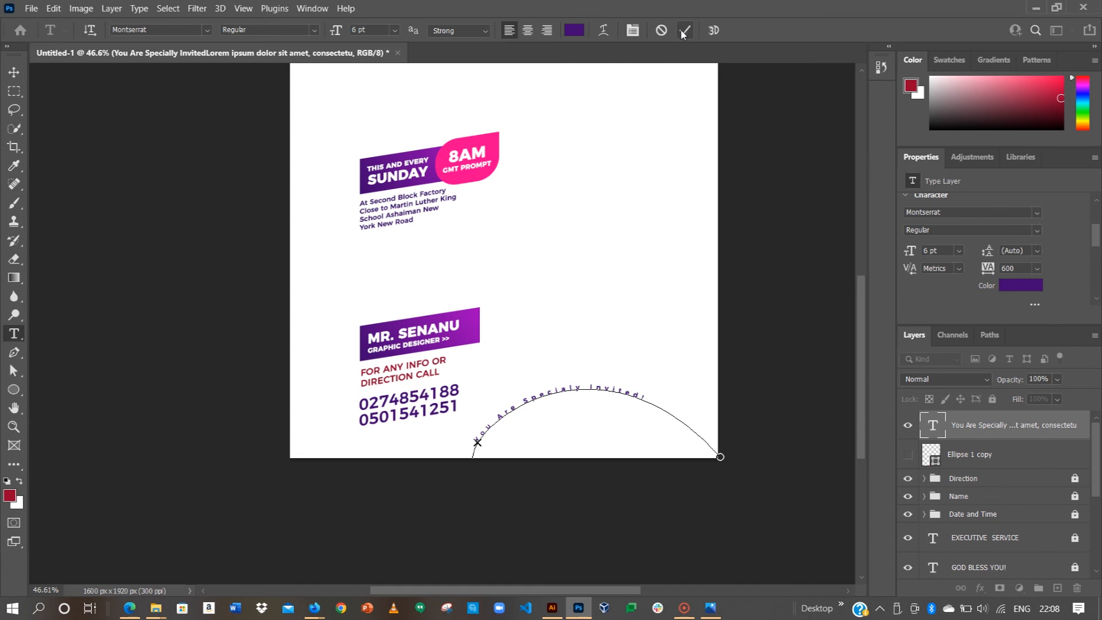
Step: Set the curved invitation text's tracking to 75
{"action": "key", "text": "ctrl+a"}
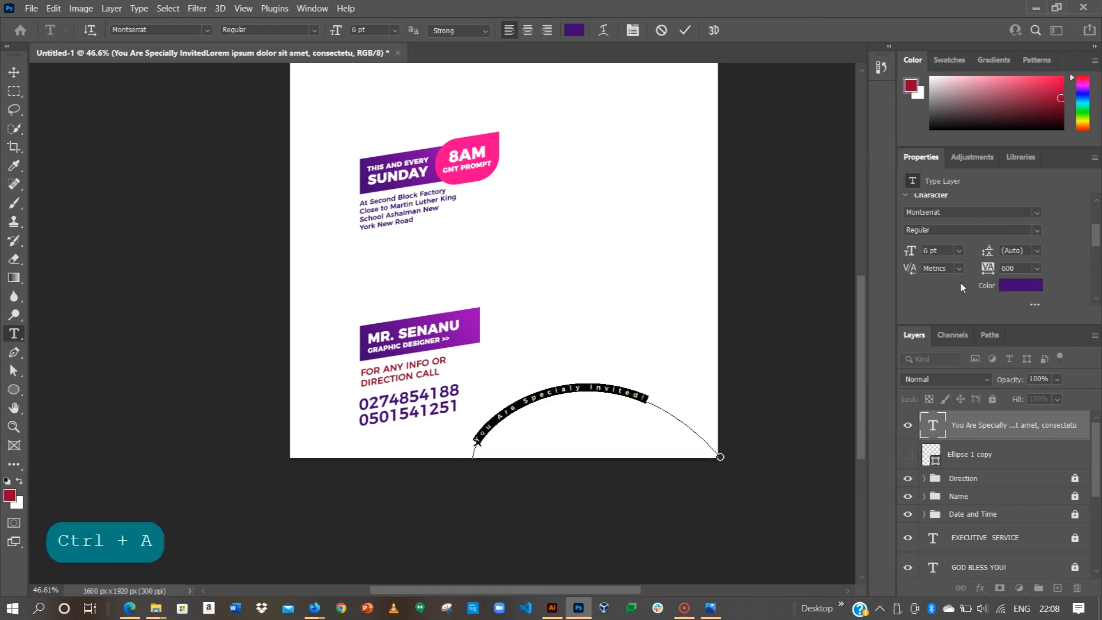
{"action": "left_click", "coordinate": [1036, 269]}
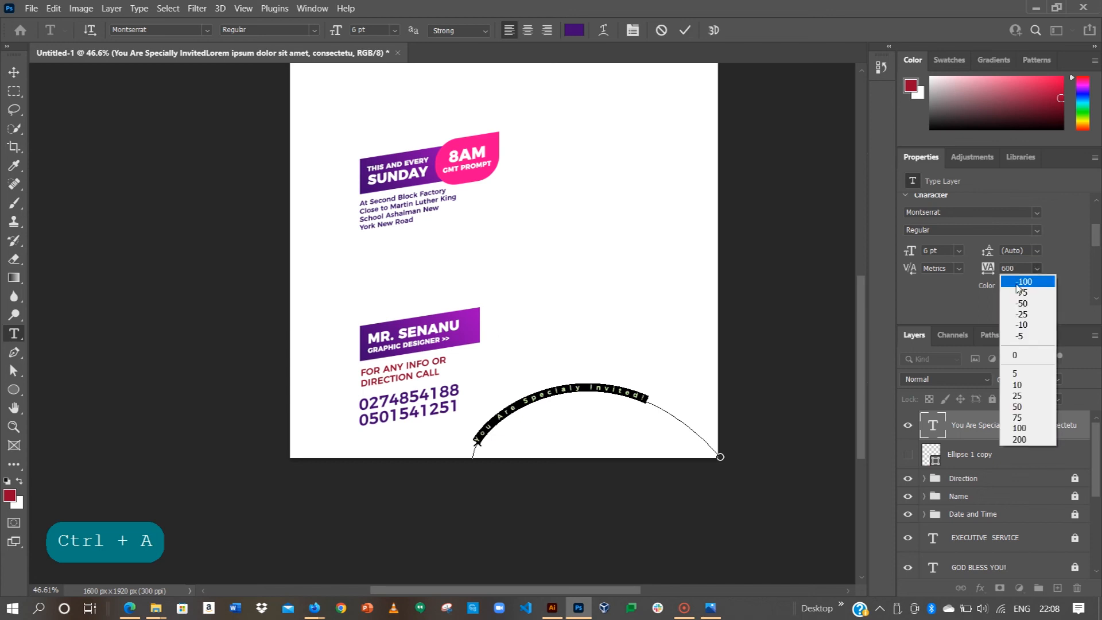
{"action": "left_click", "coordinate": [1016, 355]}
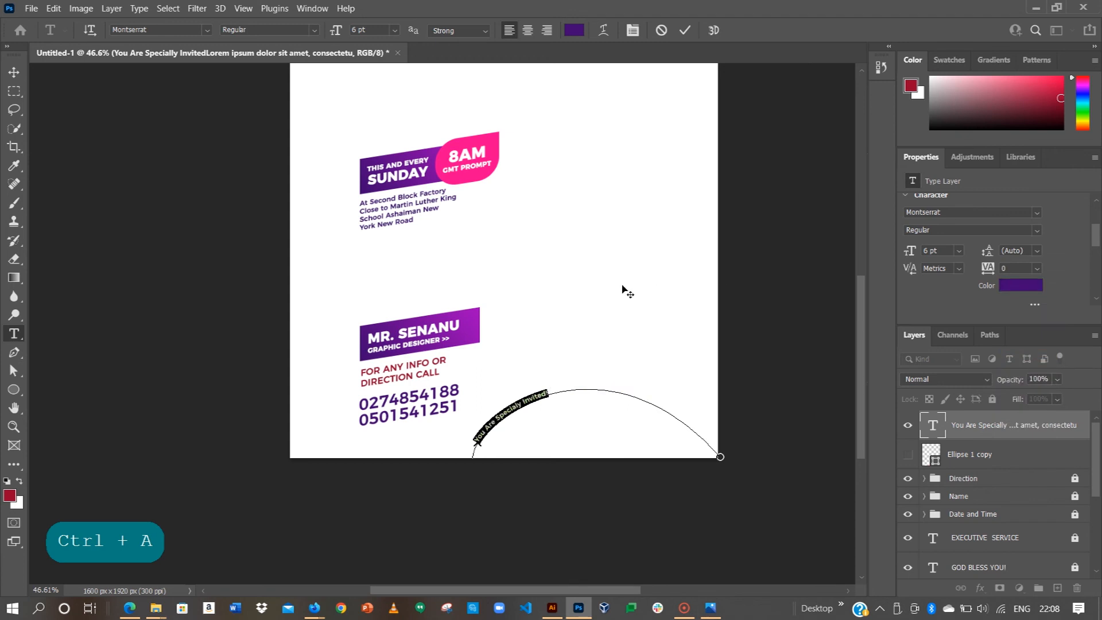
{"action": "left_click", "coordinate": [1037, 269]}
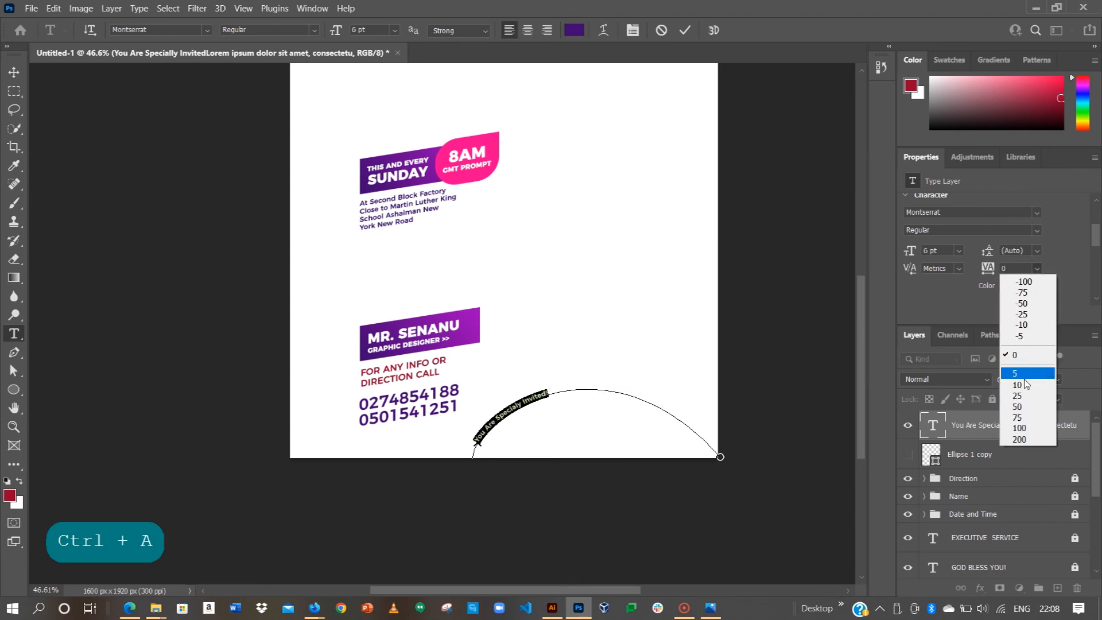
{"action": "left_click", "coordinate": [1019, 418]}
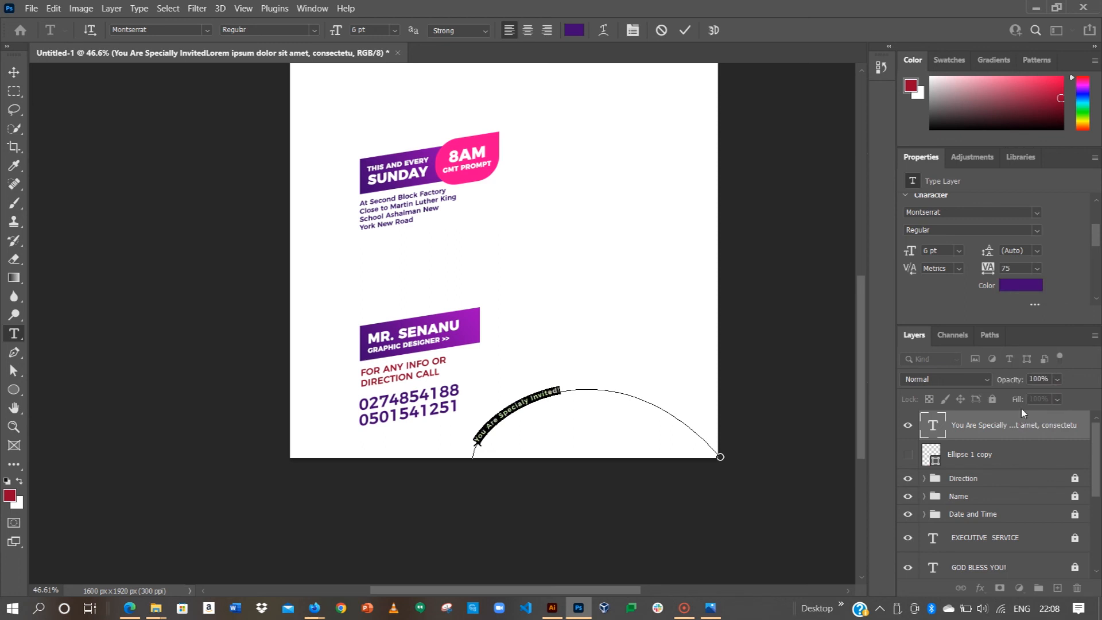
Step: Set the curved invitation text to 10 pt and commit the edit
{"action": "left_click", "coordinate": [957, 251]}
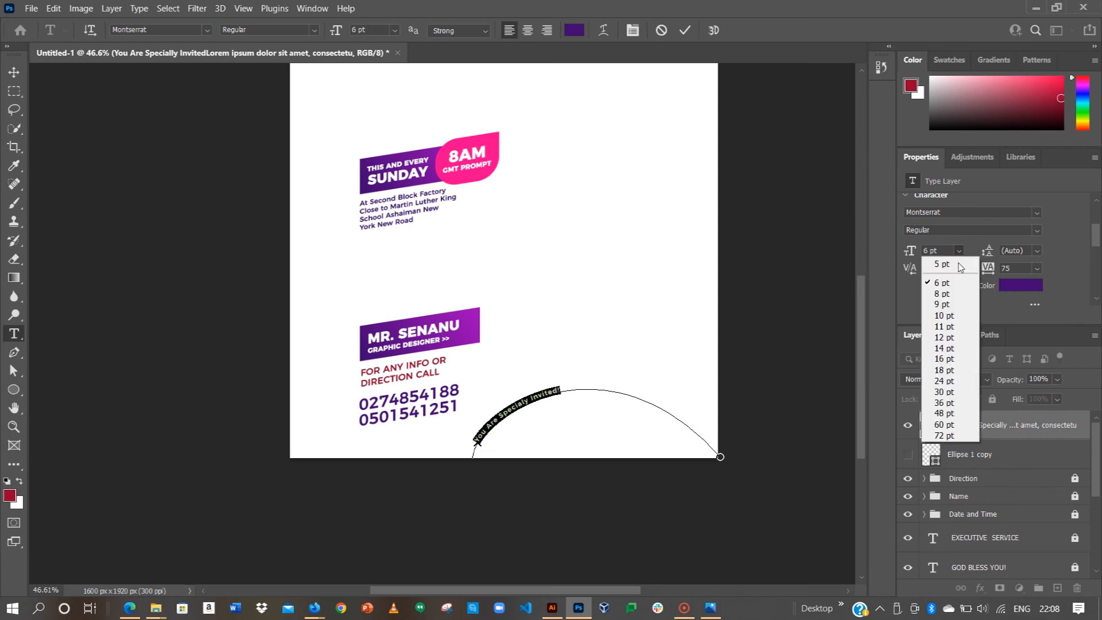
{"action": "left_click", "coordinate": [943, 337]}
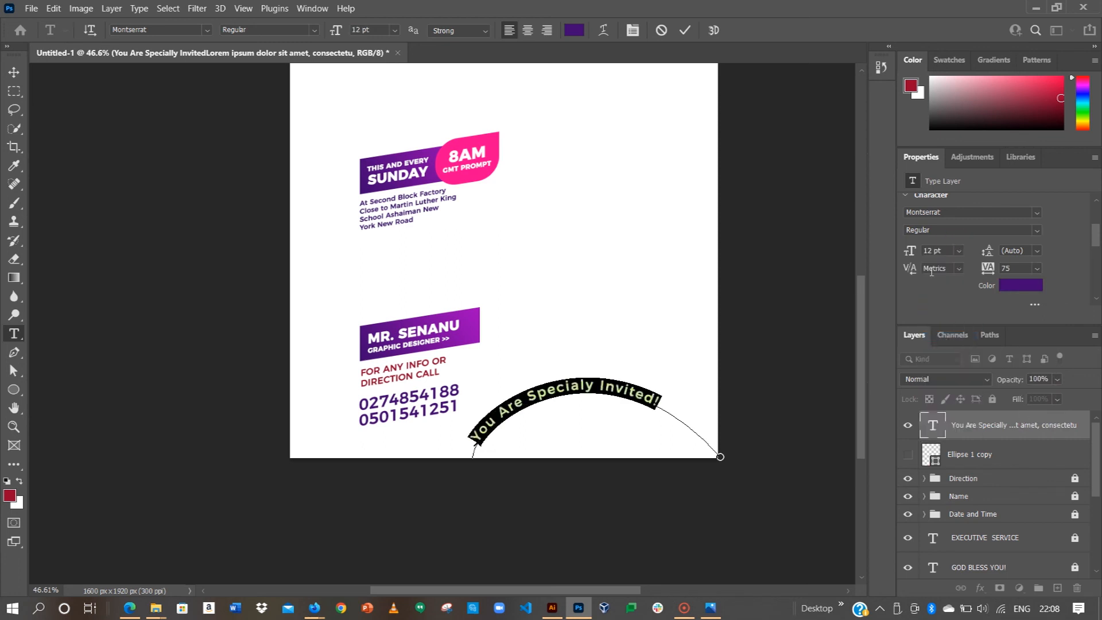
{"action": "left_click", "coordinate": [957, 251]}
{"action": "left_click", "coordinate": [946, 296]}
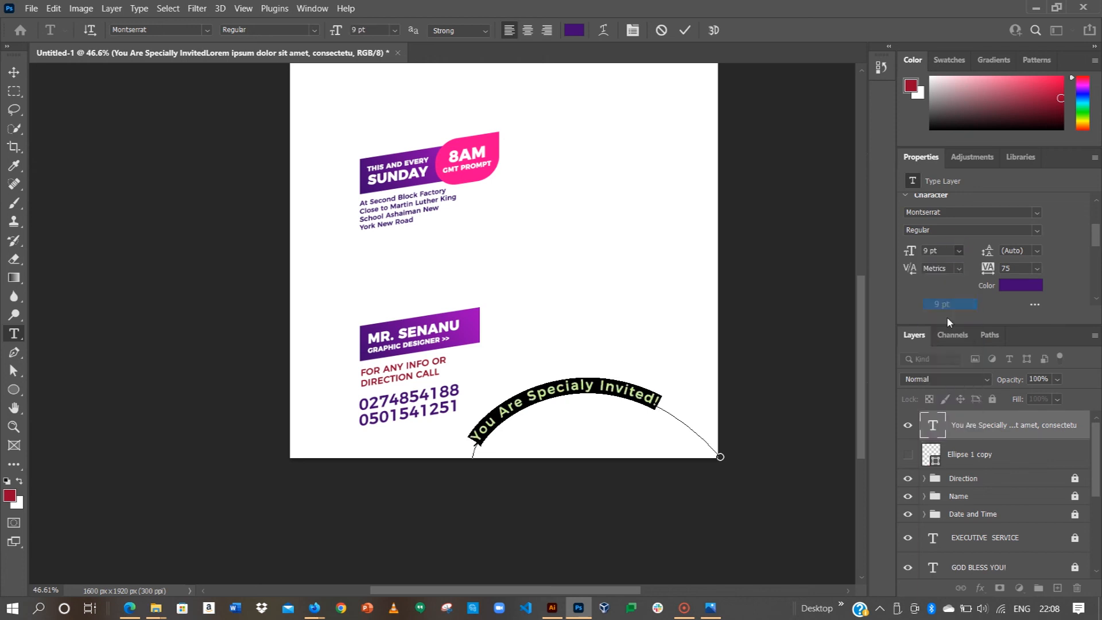
{"action": "left_click", "coordinate": [963, 253]}
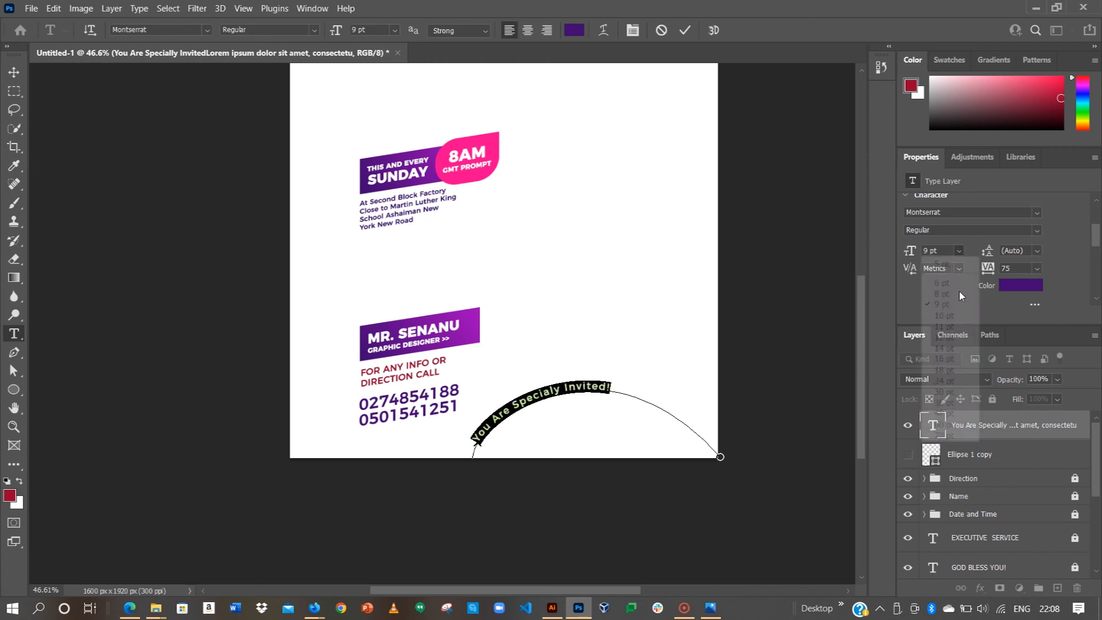
{"action": "left_click", "coordinate": [944, 315]}
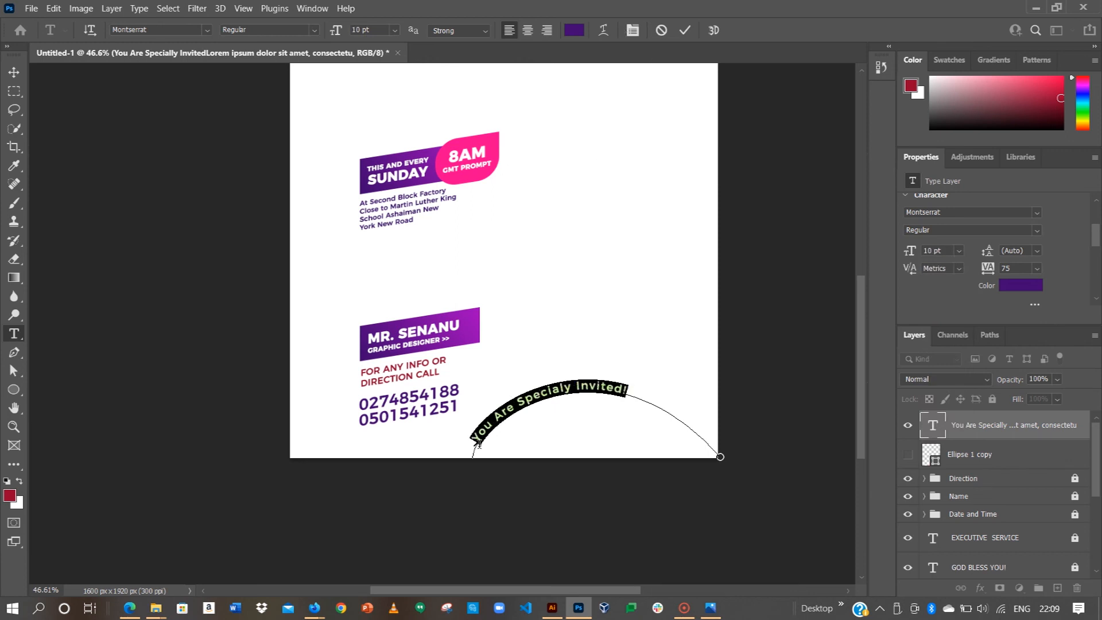
{"action": "left_click", "coordinate": [685, 33]}
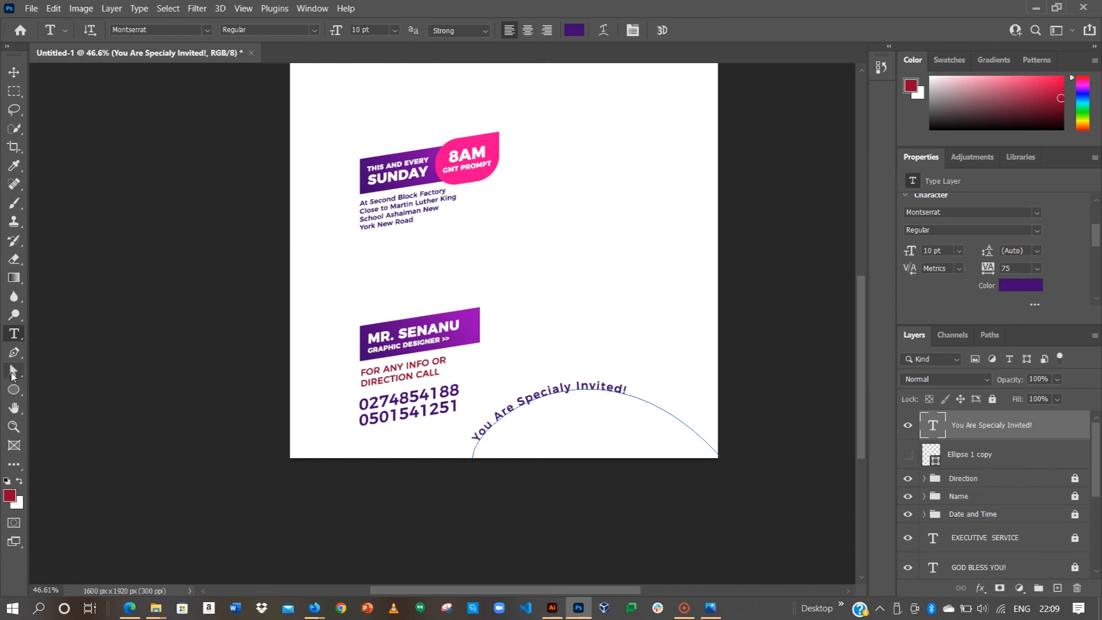
{"action": "left_click", "coordinate": [13, 373]}
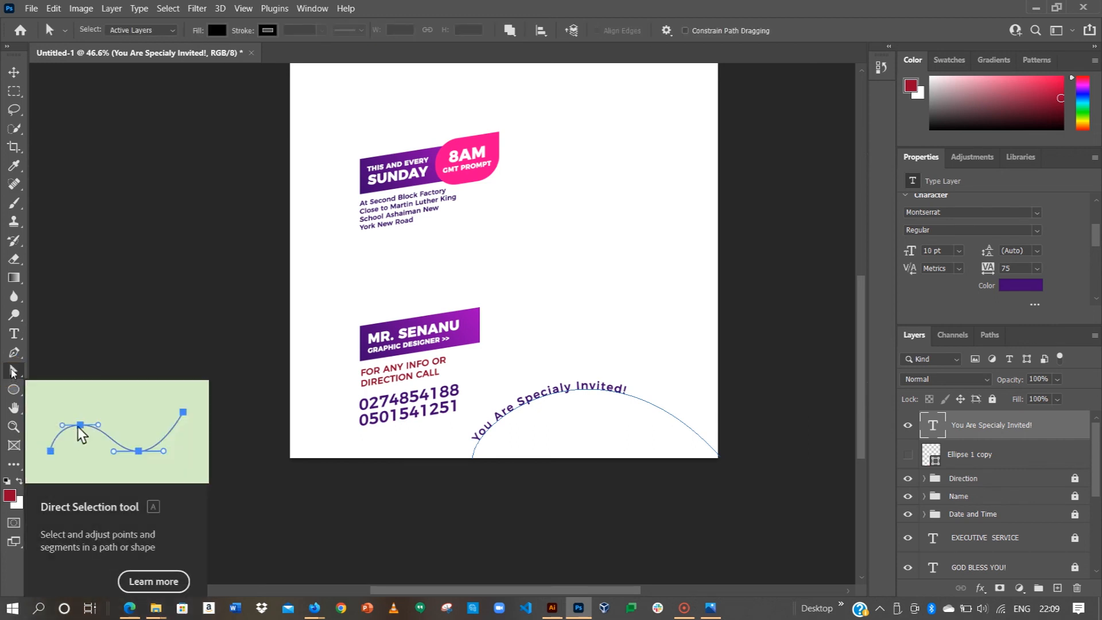
Step: Slide the text's start point along the arc so the line sits across the crest
{"action": "key", "text": "shift+a"}
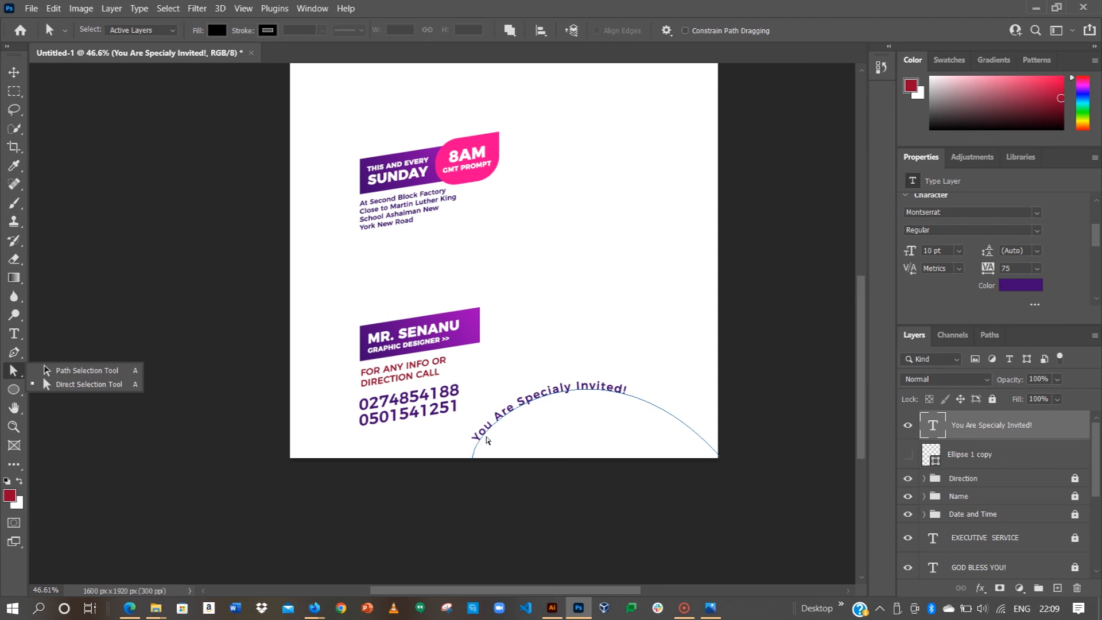
{"action": "left_click_drag", "start_coordinate": [486, 439], "coordinate": [509, 411]}
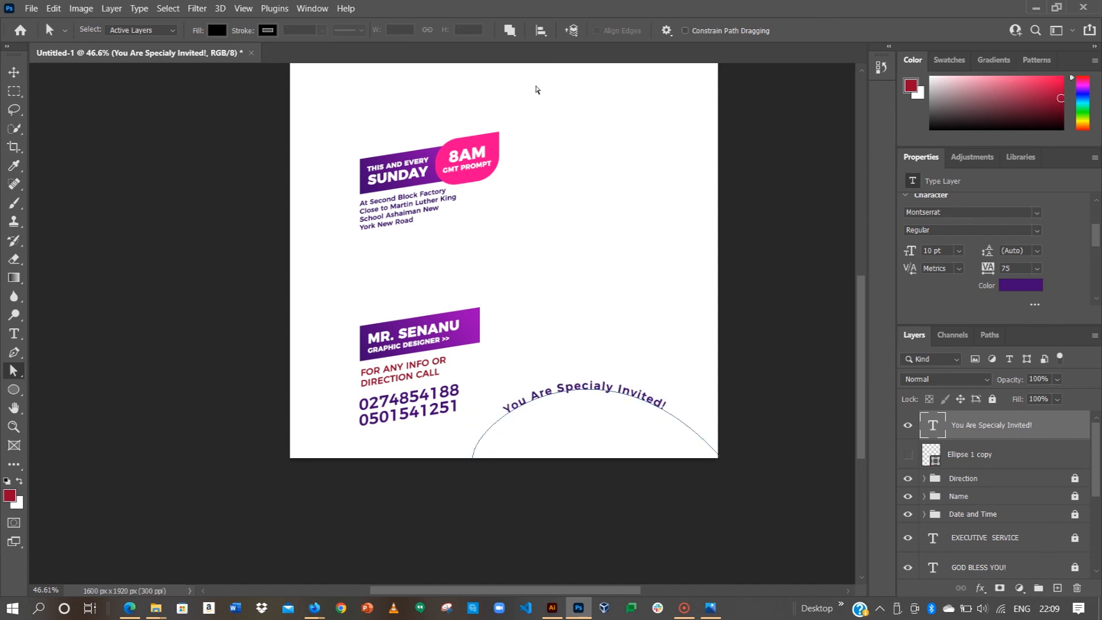
{"action": "left_click", "coordinate": [15, 70]}
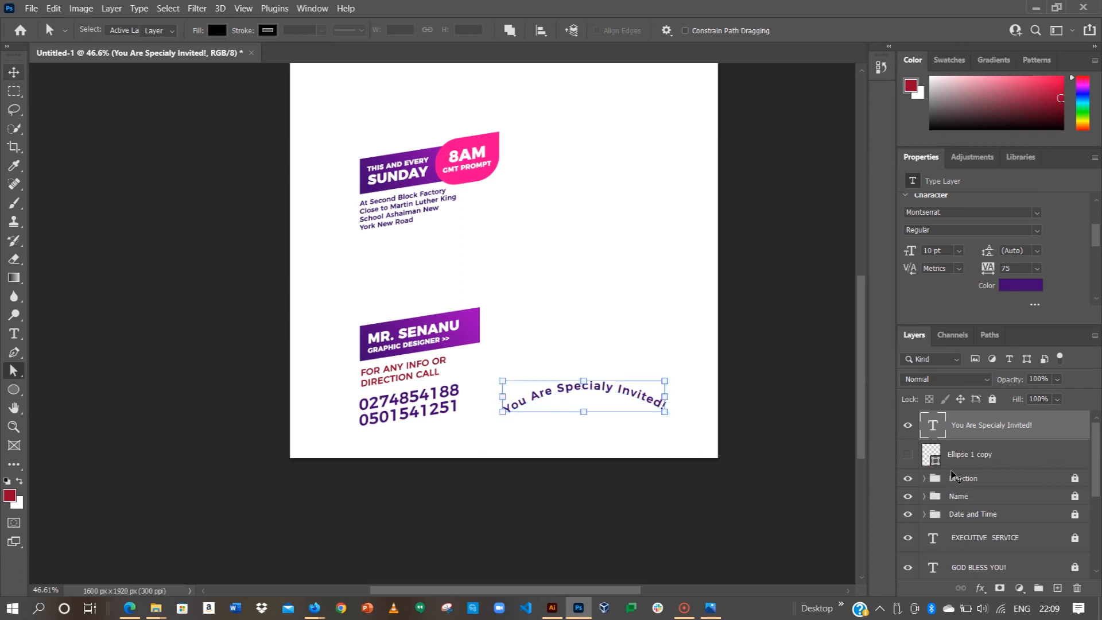
{"action": "scroll", "coordinate": [949, 479], "scroll_direction": "right", "scroll_amount": 1}
{"action": "scroll", "coordinate": [945, 480], "scroll_direction": "down", "scroll_amount": 10}
{"action": "scroll", "coordinate": [920, 451], "scroll_direction": "up", "scroll_amount": 10}
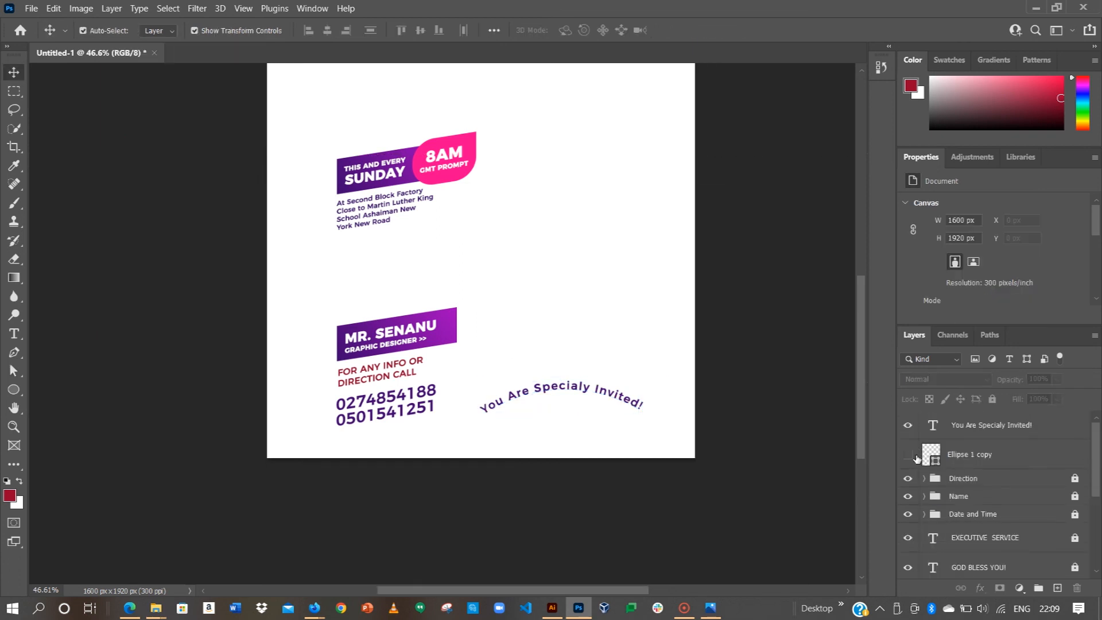
Step: Show the pink arch, gradient background and EXECUTIVE layers, hide the WhatsApp photo, fit to window
{"action": "left_click", "coordinate": [908, 454]}
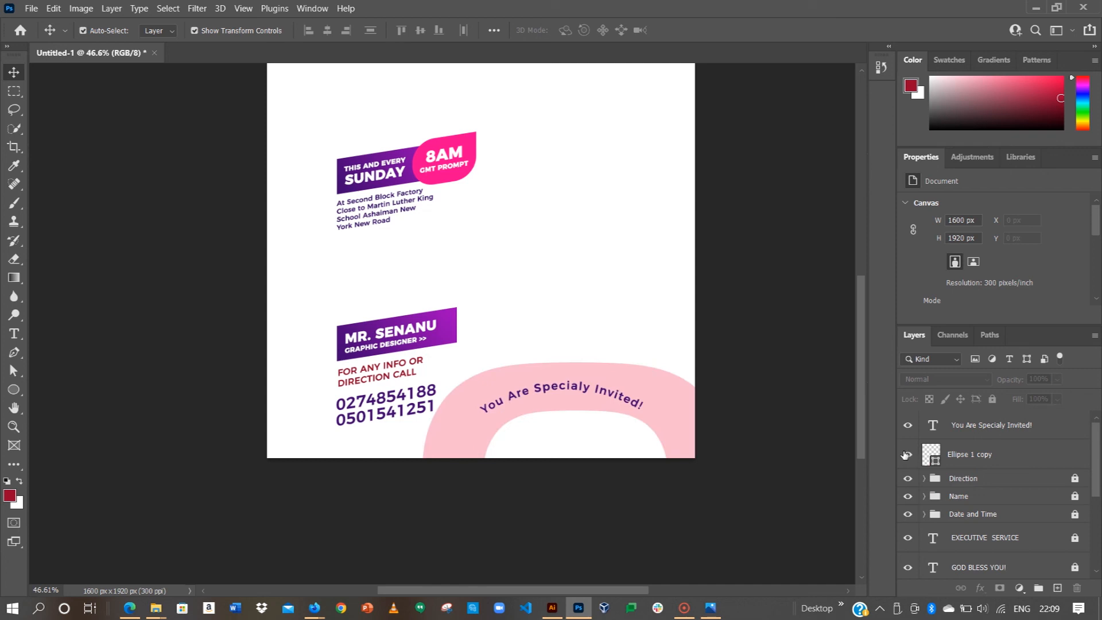
{"action": "scroll", "coordinate": [955, 490], "scroll_direction": "down", "scroll_amount": 10}
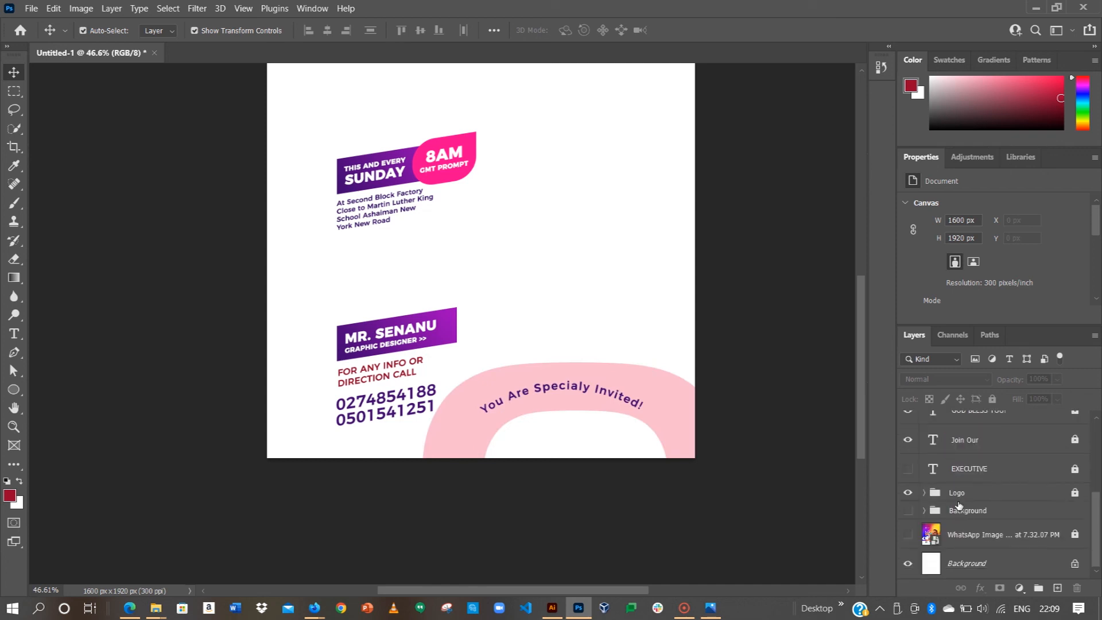
{"action": "left_click", "coordinate": [908, 532]}
{"action": "left_click", "coordinate": [907, 510]}
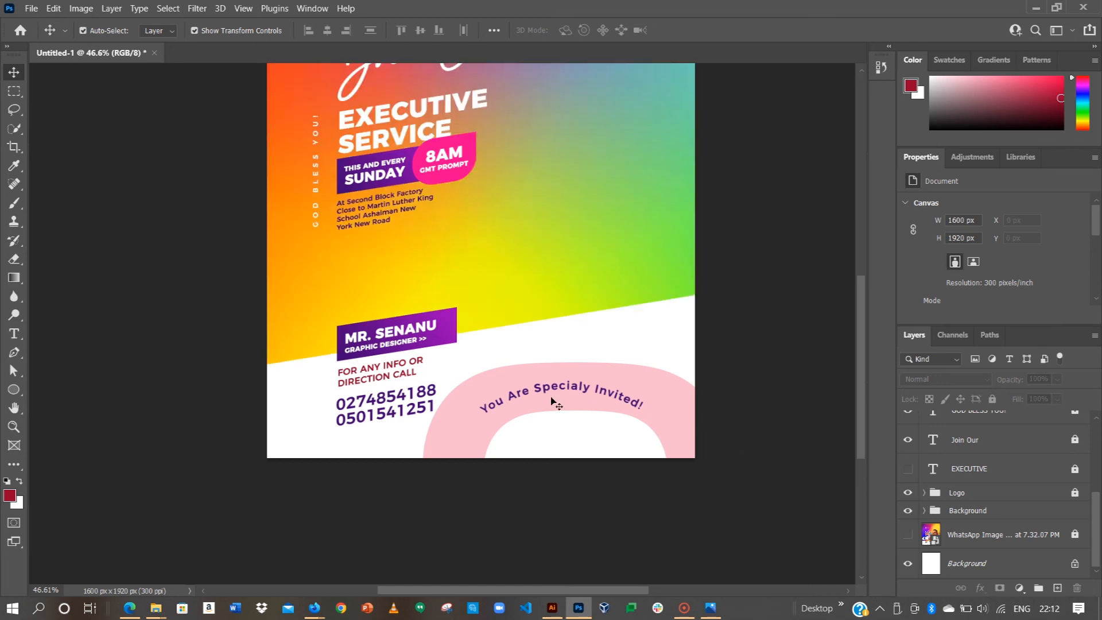
{"action": "scroll", "coordinate": [575, 347], "scroll_direction": "up", "scroll_amount": 5}
{"action": "key", "text": "ctrl+0"}
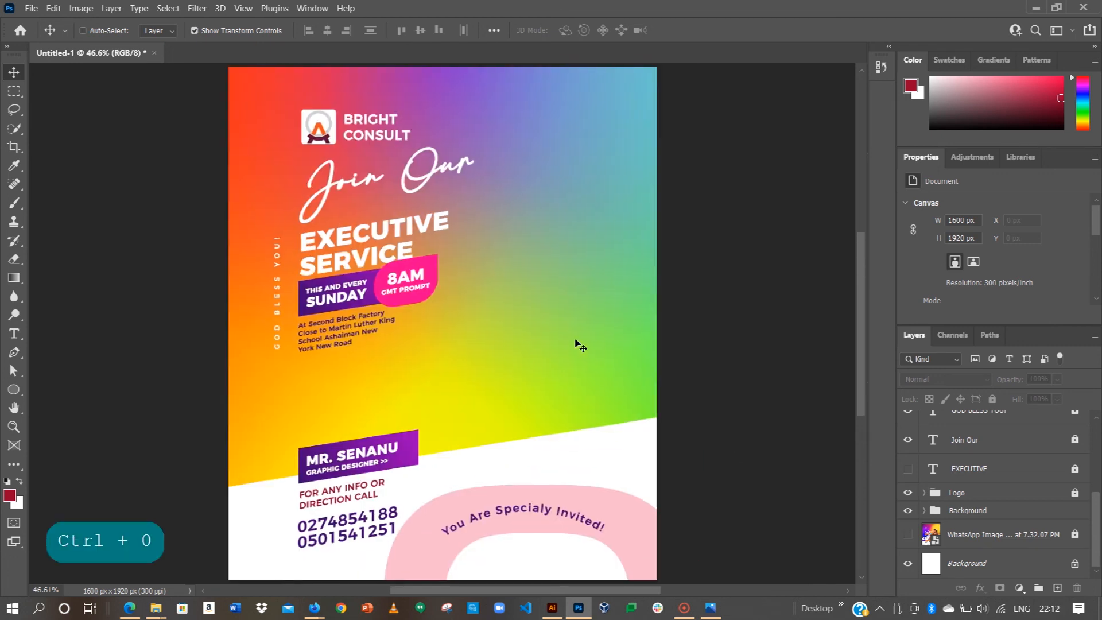
{"action": "key", "text": "ctrl"}
{"action": "left_click", "coordinate": [907, 469]}
{"action": "scroll", "coordinate": [910, 471], "scroll_direction": "up", "scroll_amount": 3}
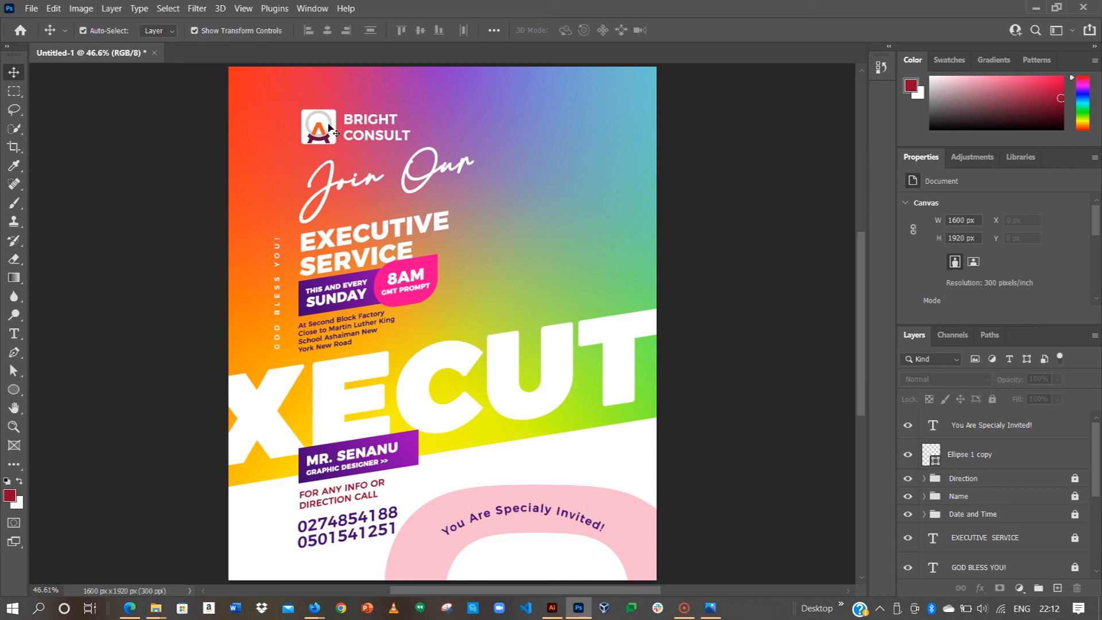
{"action": "left_click", "coordinate": [161, 30]}
{"action": "left_click", "coordinate": [150, 43]}
{"action": "left_click_drag", "start_coordinate": [310, 130], "coordinate": [289, 111]}
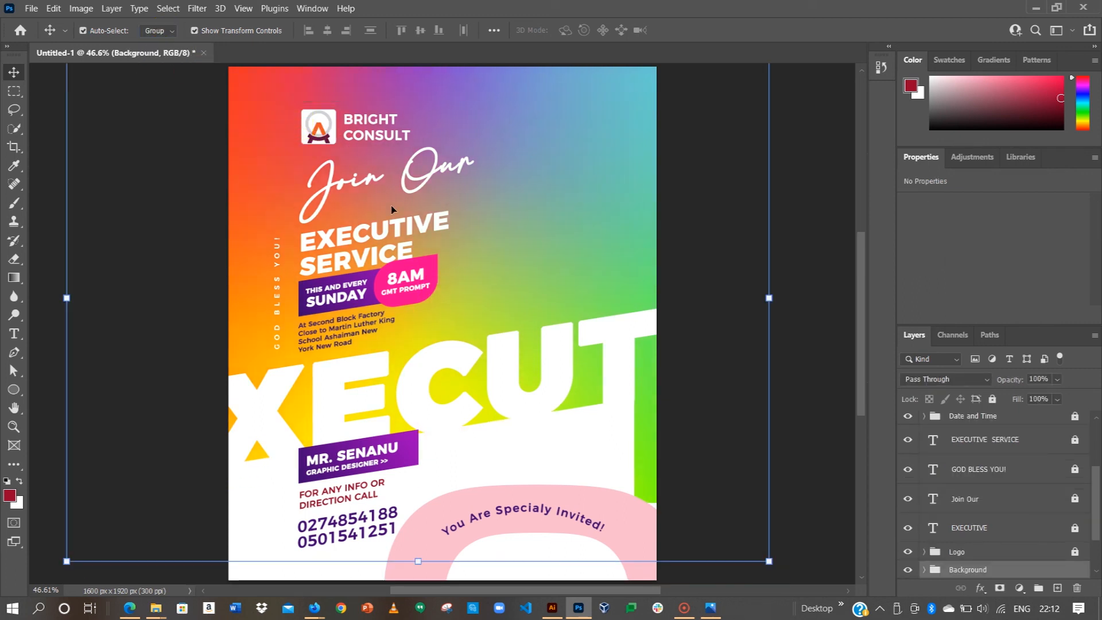
{"action": "key", "text": "ctrl+z"}
{"action": "left_click", "coordinate": [817, 167]}
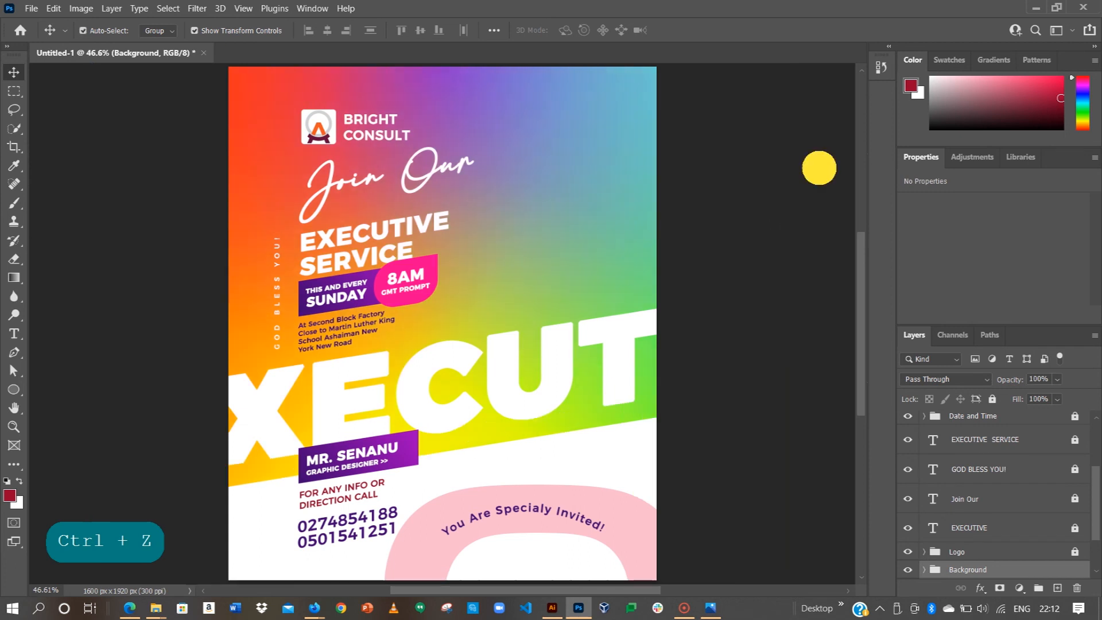
{"action": "left_click", "coordinate": [312, 123]}
{"action": "left_click_drag", "start_coordinate": [321, 122], "coordinate": [319, 112]}
{"action": "left_click", "coordinate": [792, 241]}
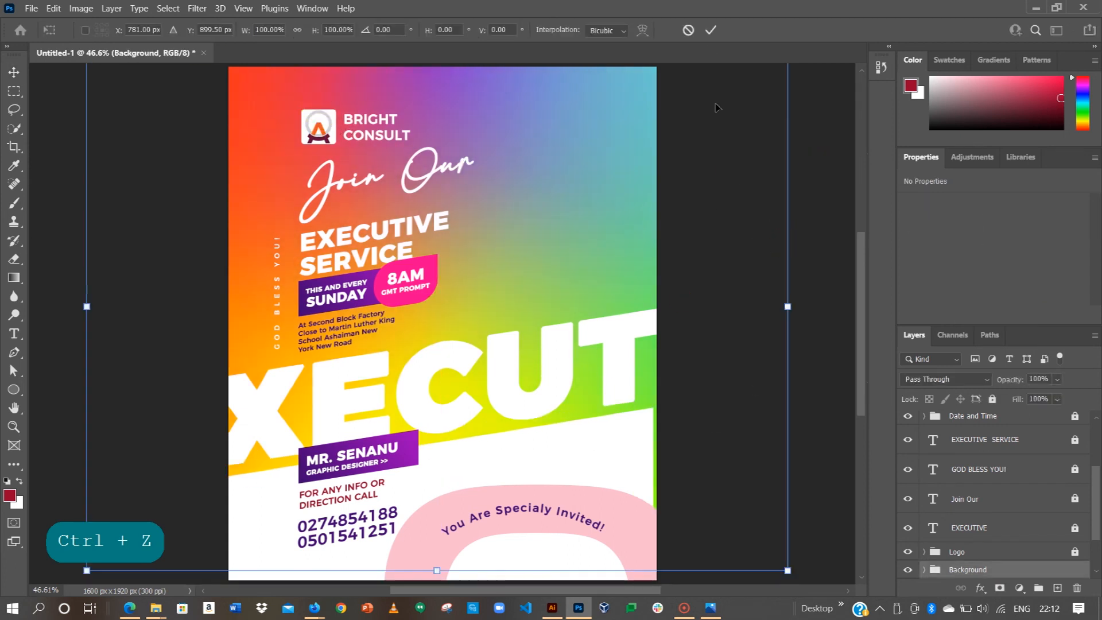
{"action": "left_click", "coordinate": [688, 29]}
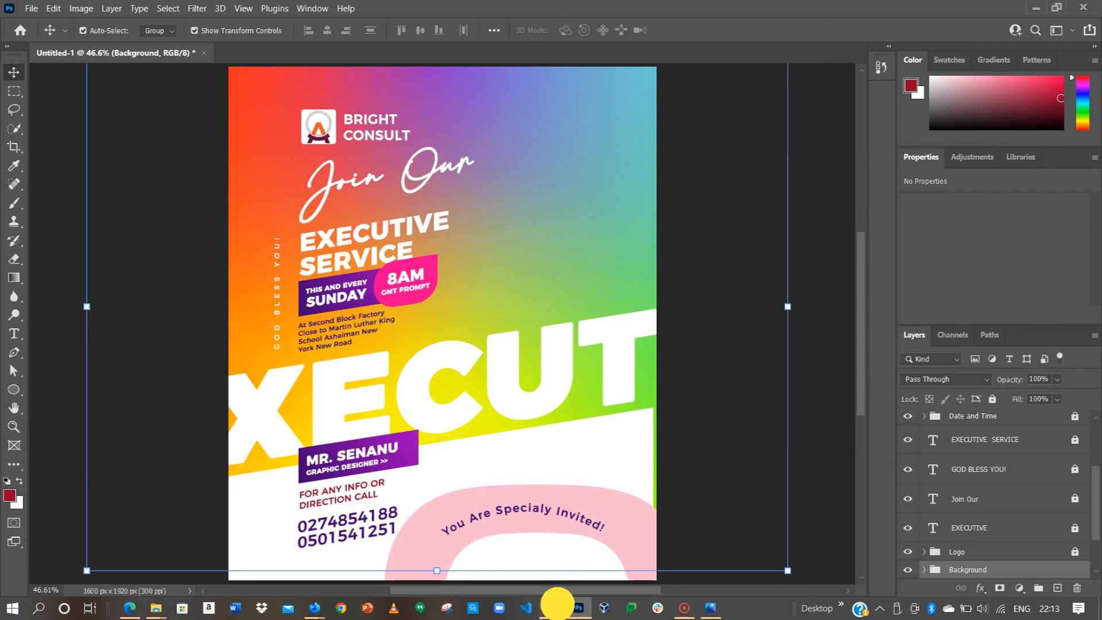
Step: In Illustrator, select the seated man's portrait in the CalBank flyer and drag it off the artboard
{"action": "left_click", "coordinate": [552, 607]}
{"action": "left_click", "coordinate": [381, 319]}
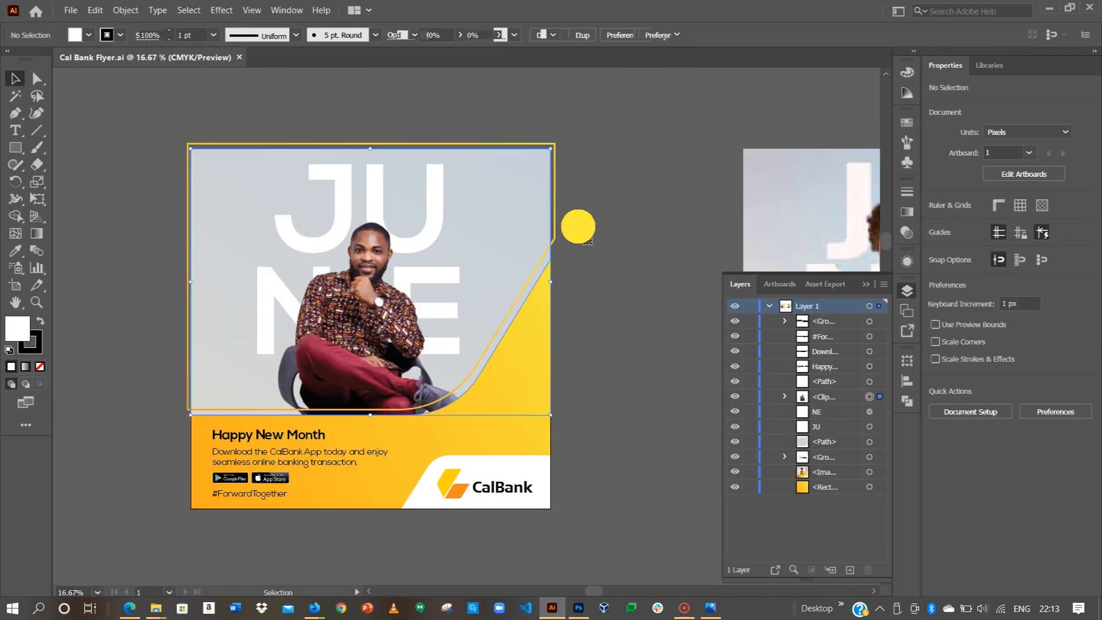
{"action": "left_click_drag", "start_coordinate": [373, 299], "coordinate": [561, 309]}
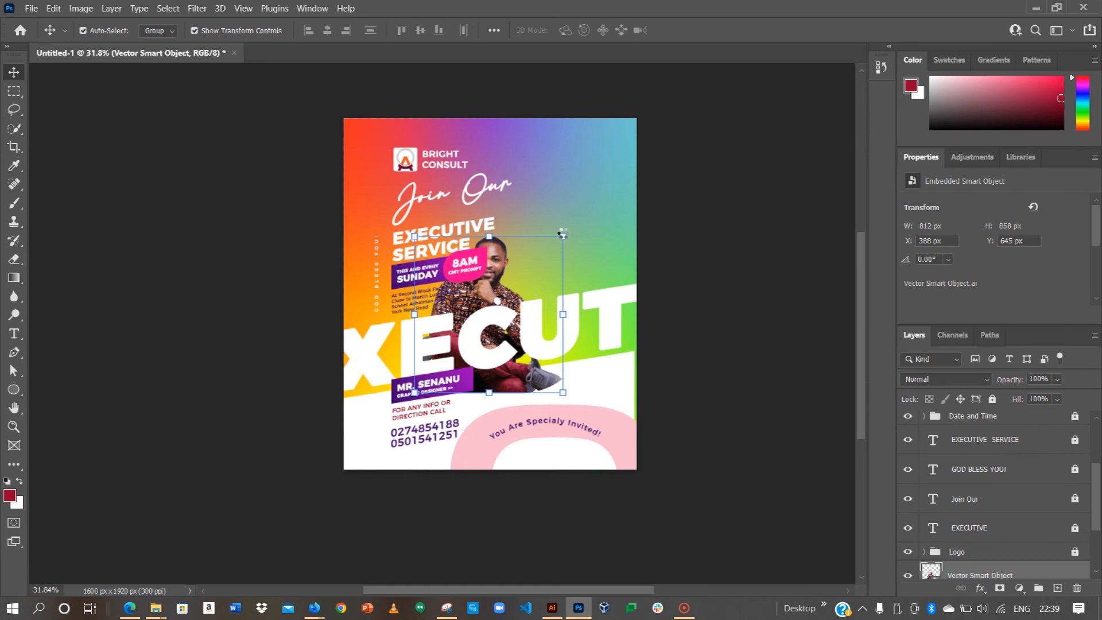
Step: Scale the pasted portrait up proportionally and move it to the right side of the flyer
{"action": "left_click", "coordinate": [564, 235]}
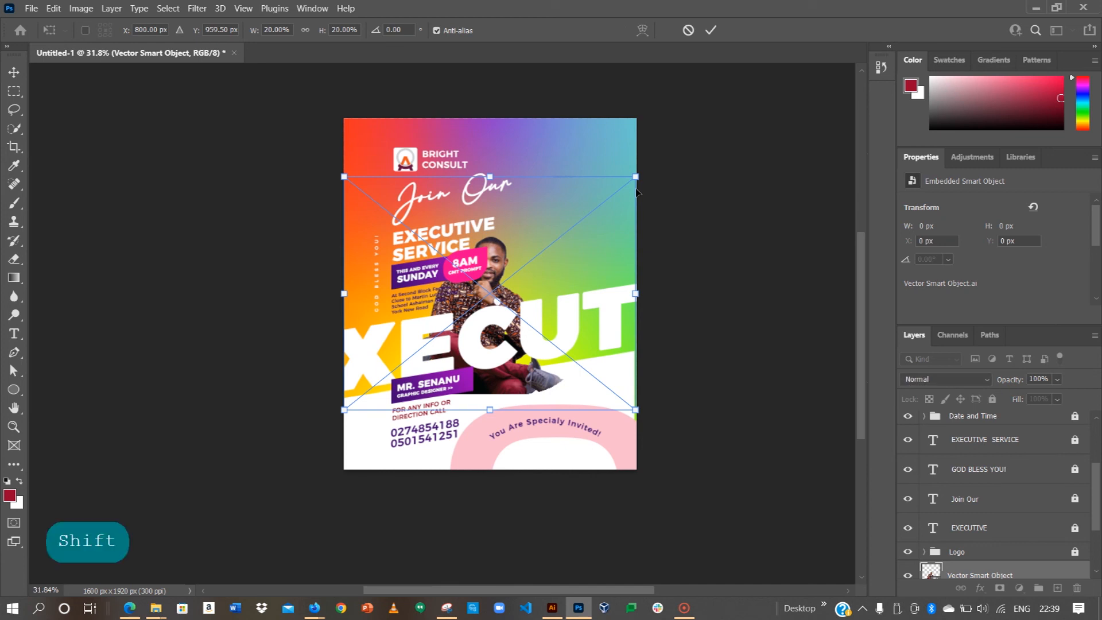
{"action": "left_click_drag", "start_coordinate": [637, 176], "coordinate": [707, 139]}
{"action": "left_click", "coordinate": [712, 32]}
{"action": "left_click_drag", "start_coordinate": [507, 288], "coordinate": [581, 290]}
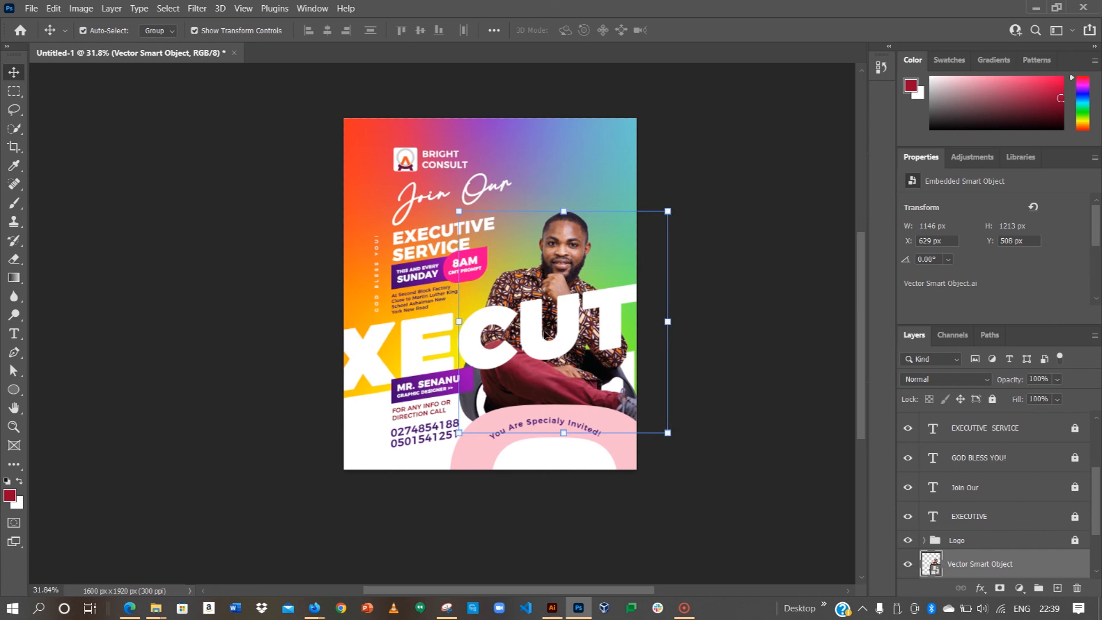
Step: Set the Move tool's Auto-Select option to Layer
{"action": "left_click", "coordinate": [416, 340]}
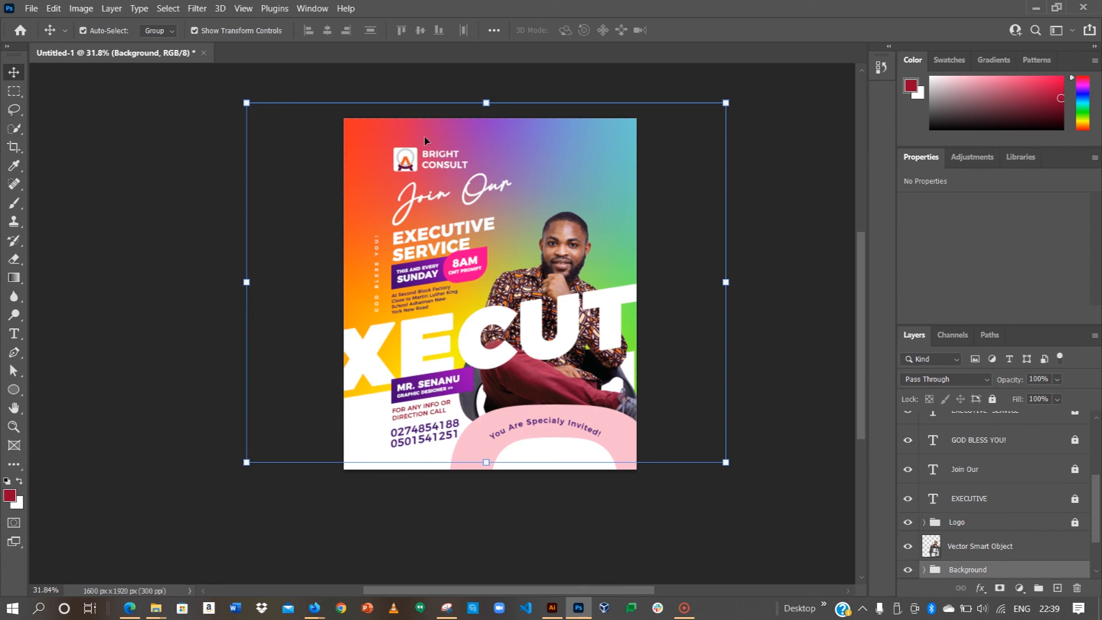
{"action": "left_click", "coordinate": [148, 32]}
{"action": "left_click", "coordinate": [152, 51]}
Step: Unlock the EXECUTIVE text layer and drag it below the portrait so the man overlaps it
{"action": "left_click", "coordinate": [969, 497]}
{"action": "left_click", "coordinate": [982, 498]}
{"action": "left_click", "coordinate": [992, 399]}
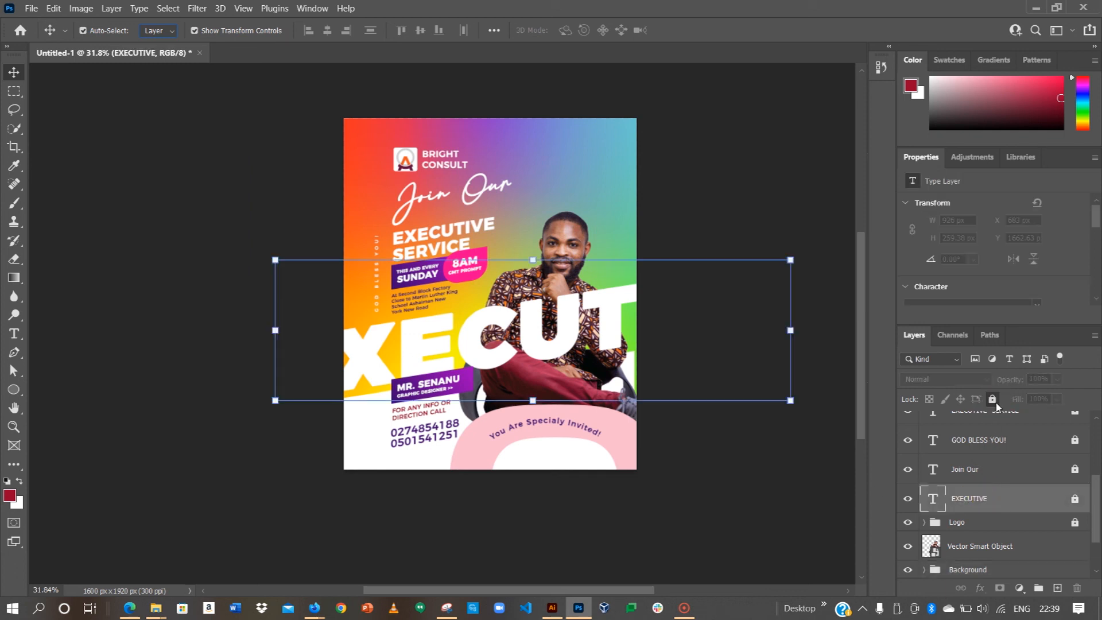
{"action": "left_click", "coordinate": [993, 400]}
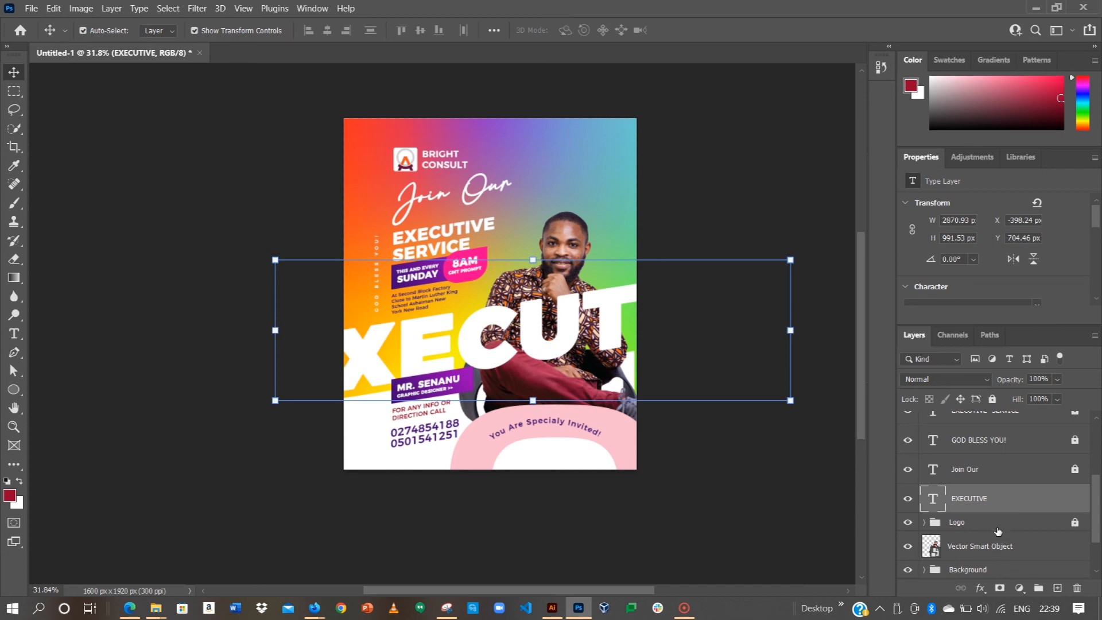
{"action": "scroll", "coordinate": [997, 533], "scroll_direction": "down", "scroll_amount": 2}
{"action": "scroll", "coordinate": [977, 507], "scroll_direction": "up", "scroll_amount": 1}
{"action": "left_click_drag", "start_coordinate": [964, 473], "coordinate": [963, 525]}
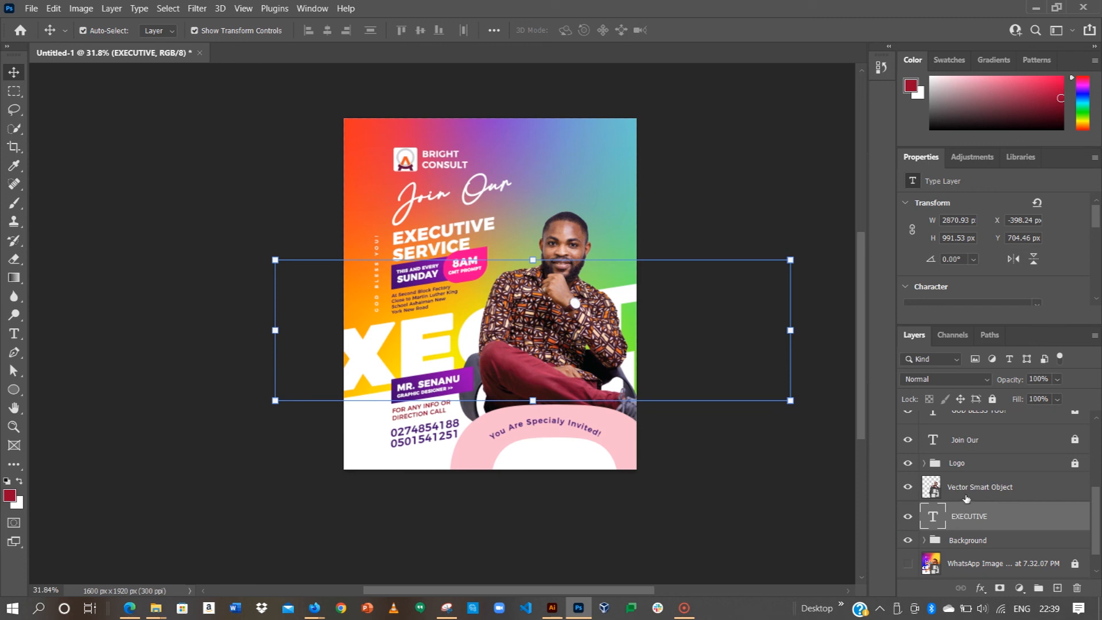
{"action": "left_click", "coordinate": [752, 439]}
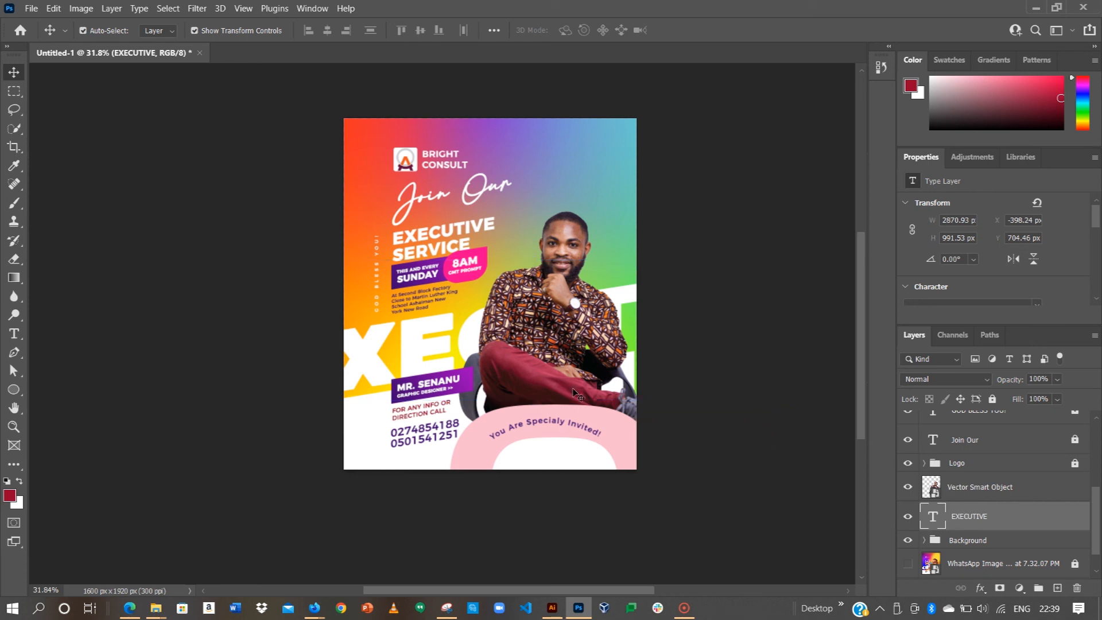
Step: Recolour the Ellipse 1 copy arch from pink to yellow #fec700 sampled from the canvas, then fit the flyer
{"action": "left_click", "coordinate": [632, 429]}
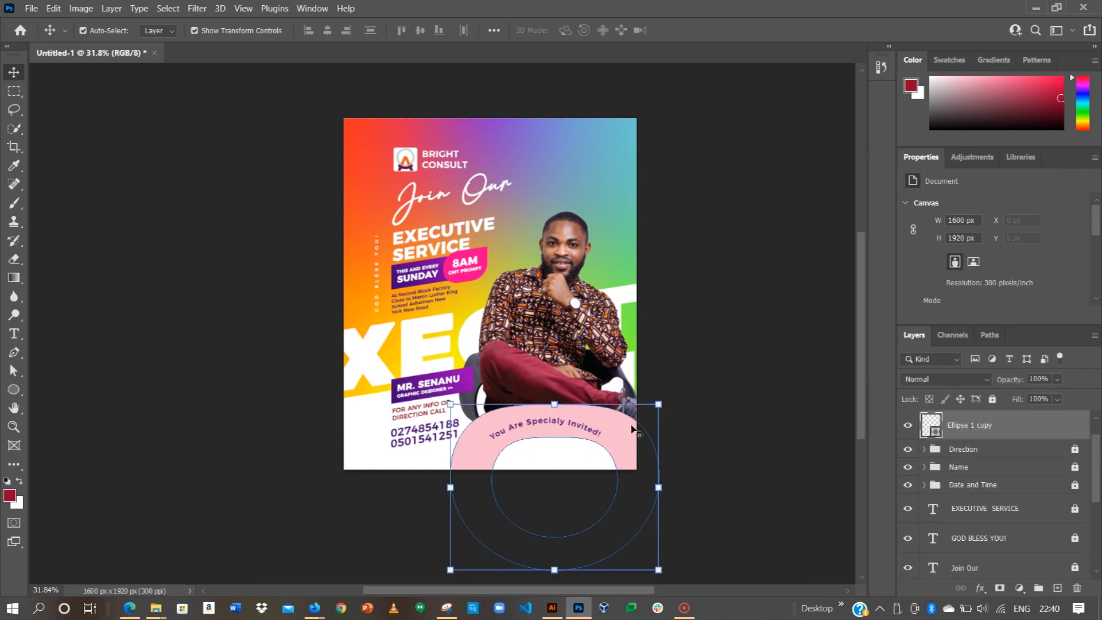
{"action": "left_click", "coordinate": [925, 424]}
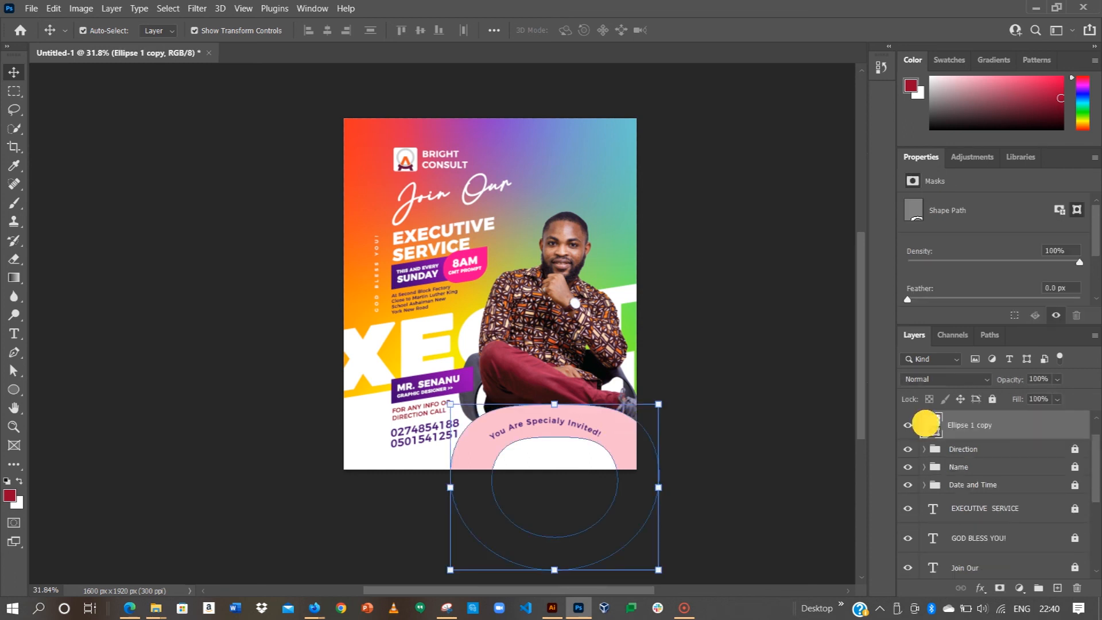
{"action": "double_click", "coordinate": [925, 425]}
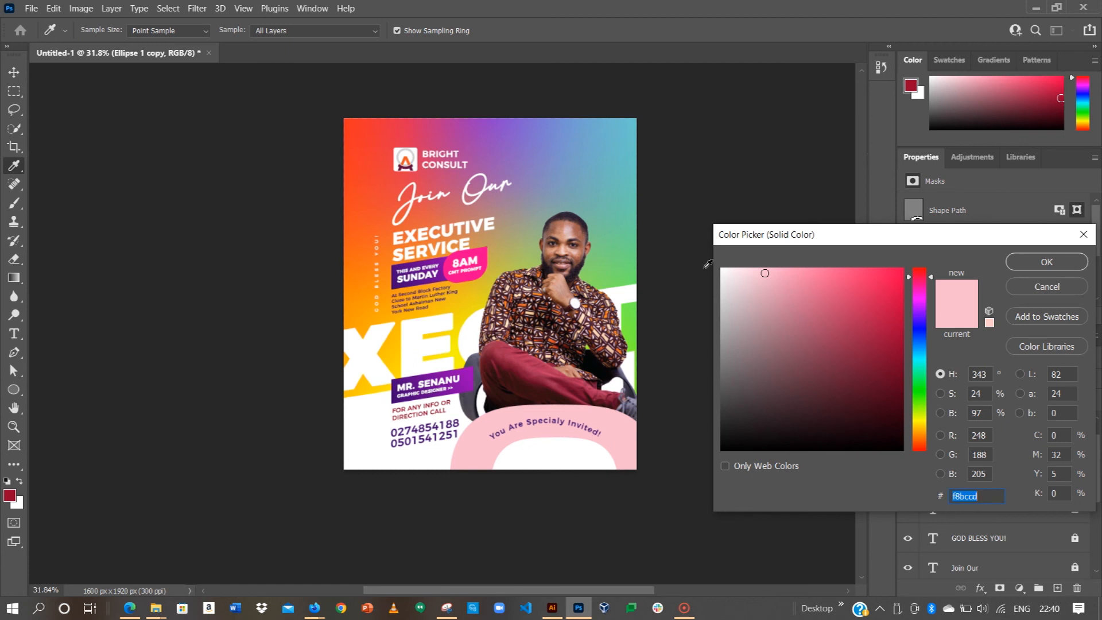
{"action": "left_click_drag", "start_coordinate": [802, 300], "coordinate": [1018, 234]}
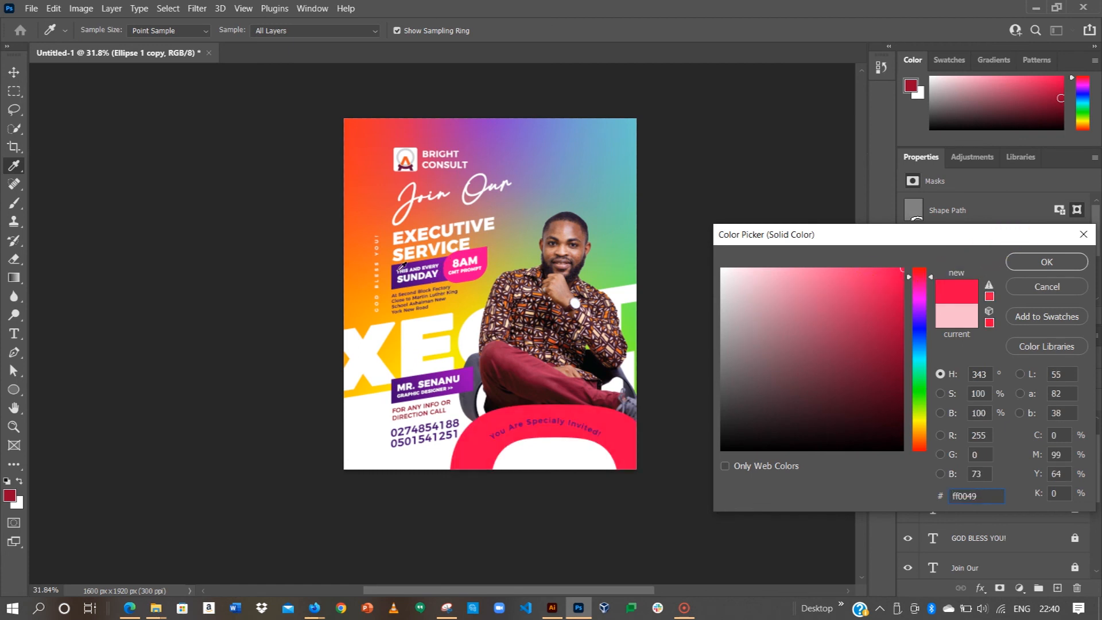
{"action": "left_click", "coordinate": [394, 342]}
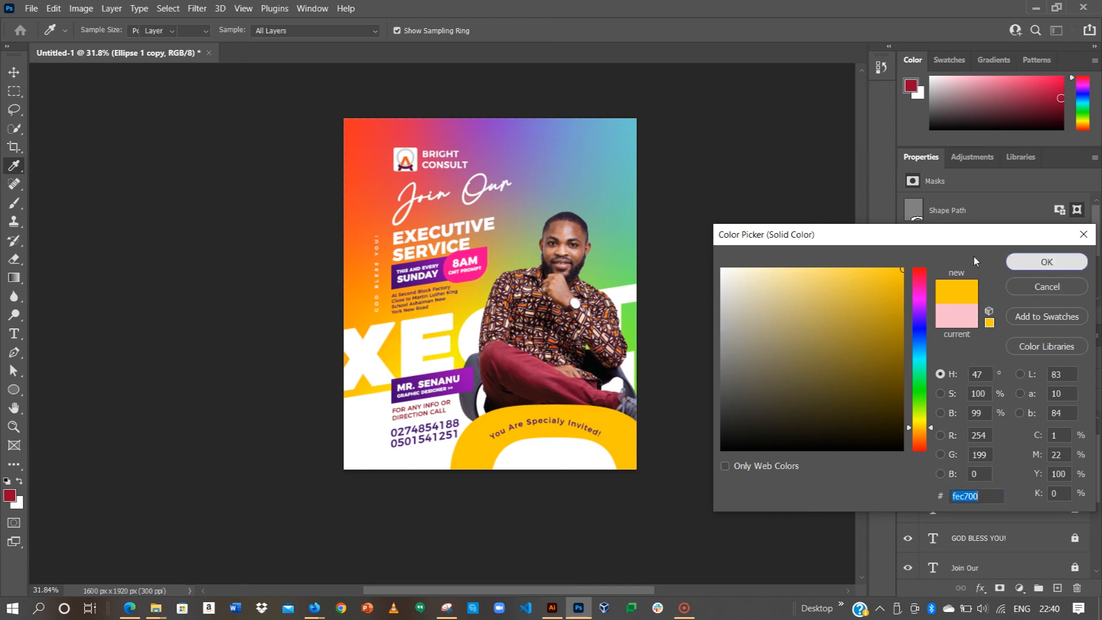
{"action": "left_click", "coordinate": [1017, 262]}
{"action": "key", "text": "v"}
{"action": "left_click", "coordinate": [765, 333]}
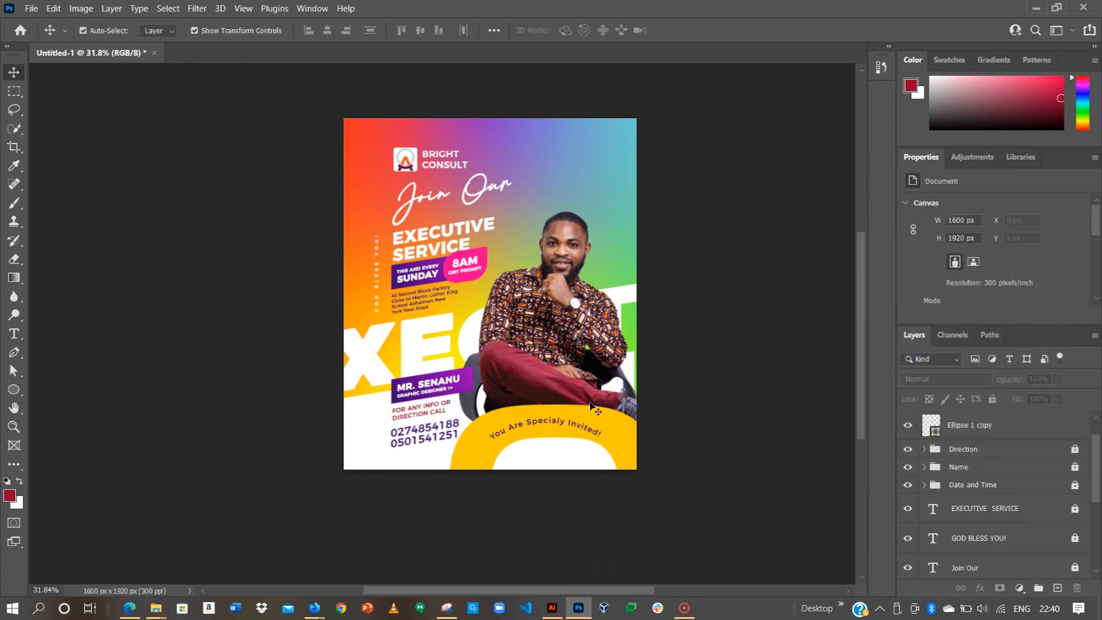
{"action": "key", "text": "ctrl+0"}
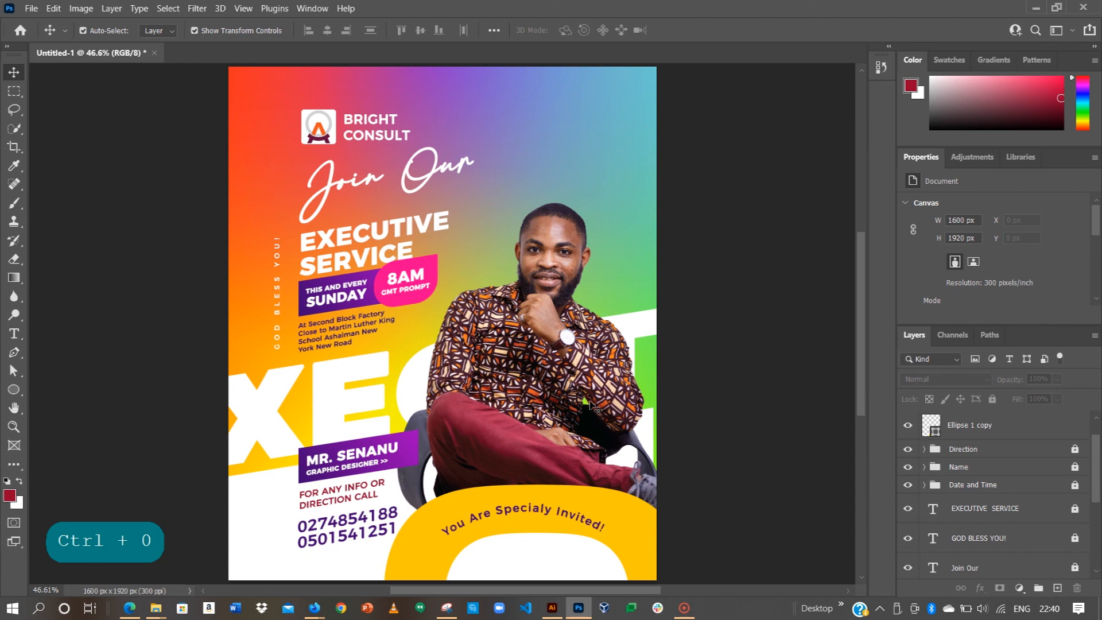
Step: Show and unlock the WhatsApp reference image layer and bring it to the top of the stack
{"action": "scroll", "coordinate": [943, 525], "scroll_direction": "down", "scroll_amount": 5}
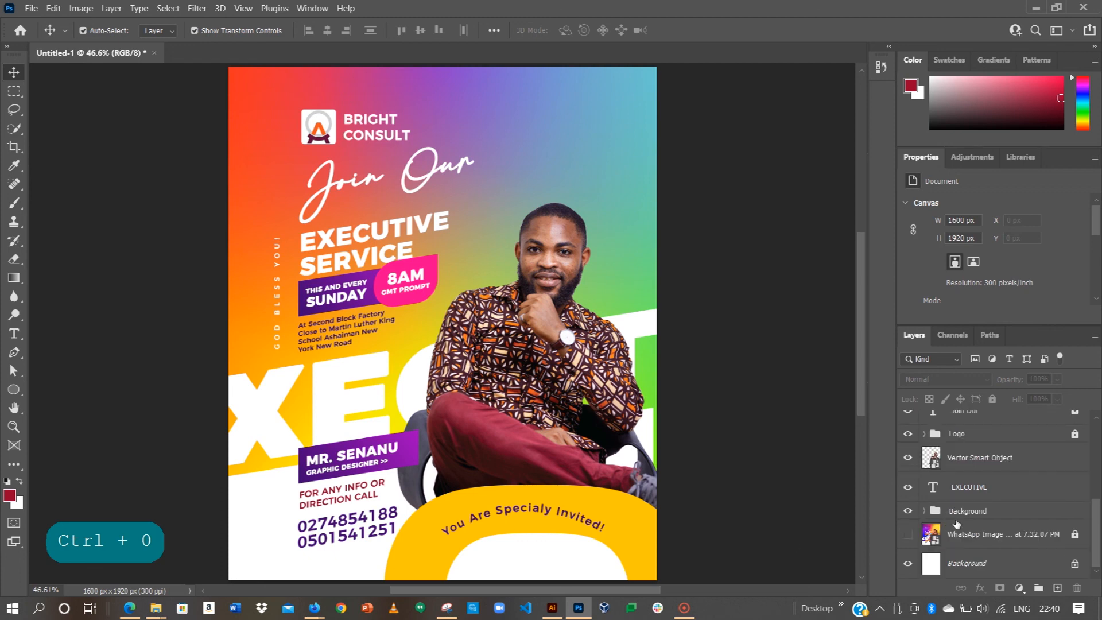
{"action": "left_click", "coordinate": [912, 535]}
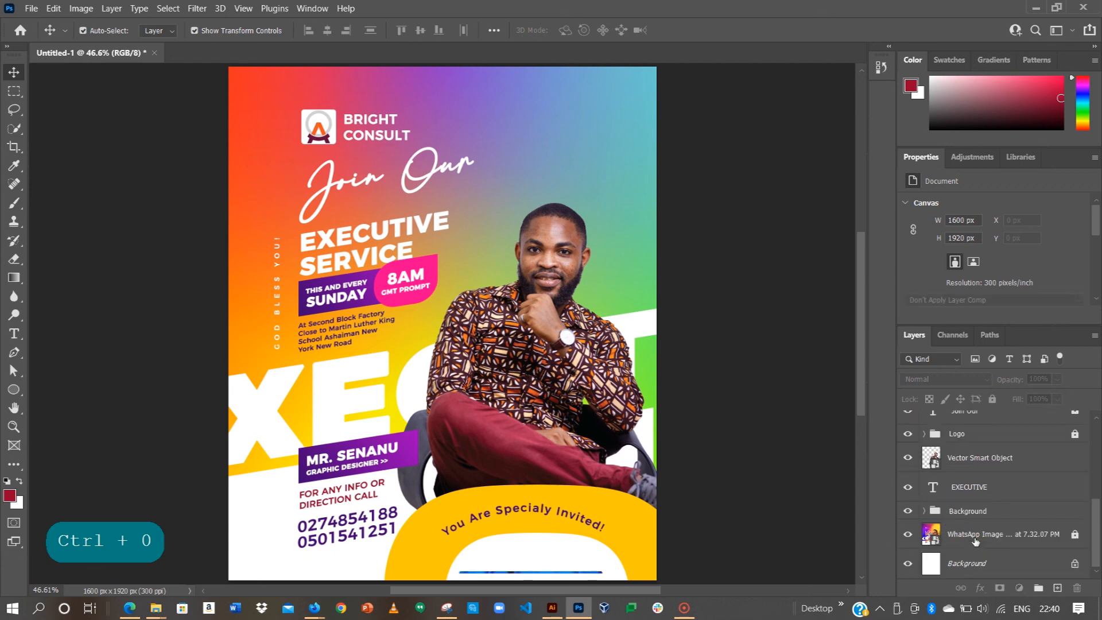
{"action": "left_click", "coordinate": [992, 399]}
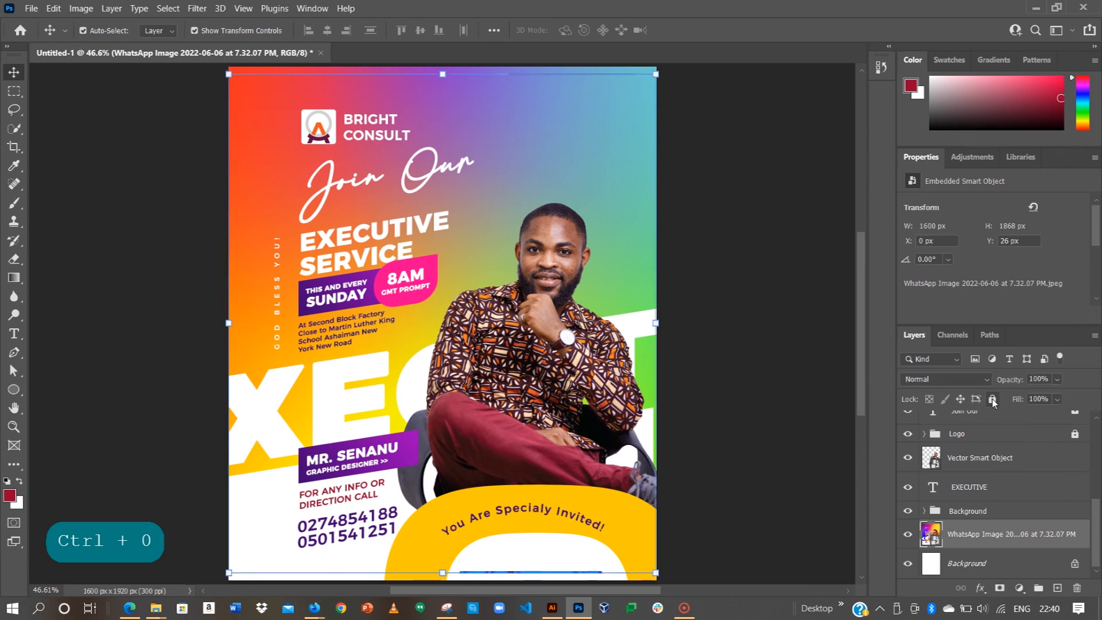
{"action": "key", "text": "ctrl+shift+bracketright"}
{"action": "key", "text": "ctrl+shift+bracketleft"}
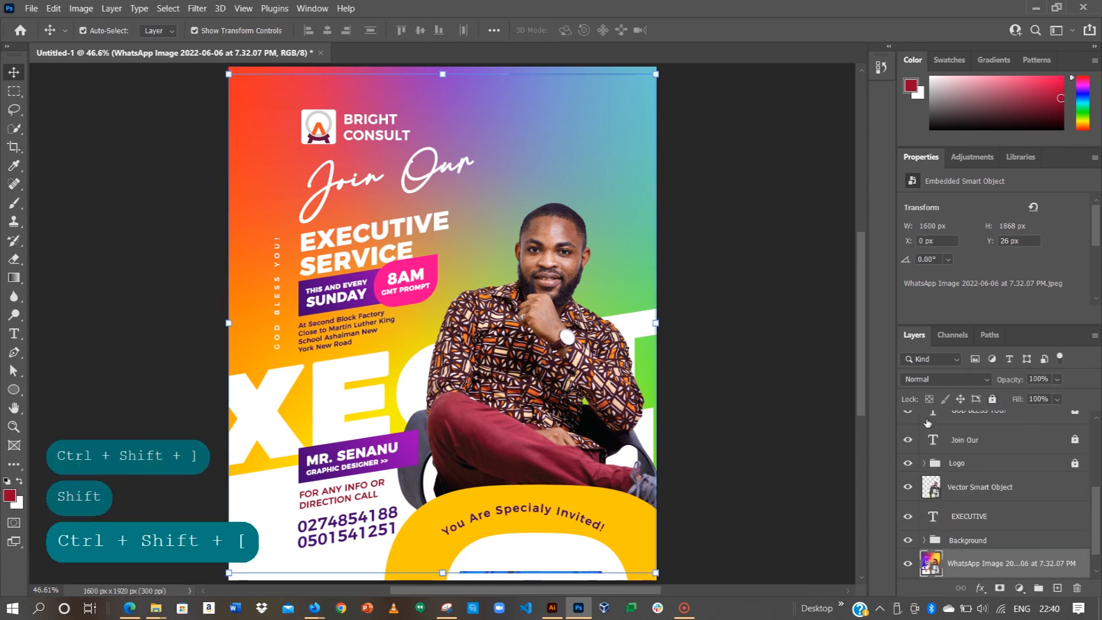
{"action": "key", "text": "ctrl+shift+bracketright"}
Step: Toggle the reference image's visibility to compare it with the design, leaving it hidden
{"action": "left_click", "coordinate": [906, 427]}
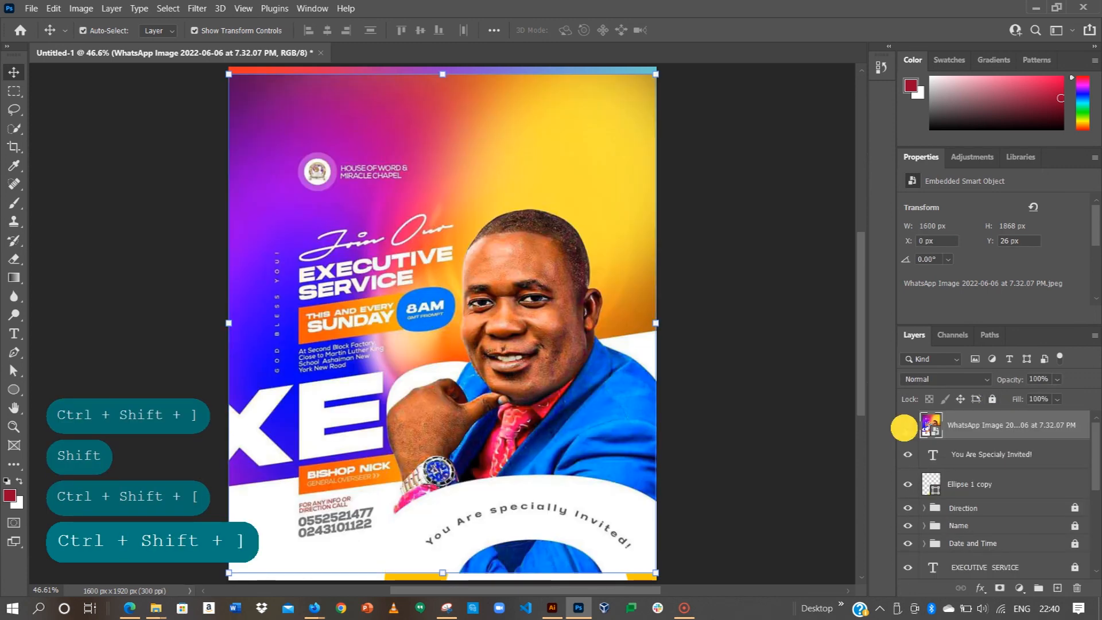
{"action": "left_click", "coordinate": [907, 427]}
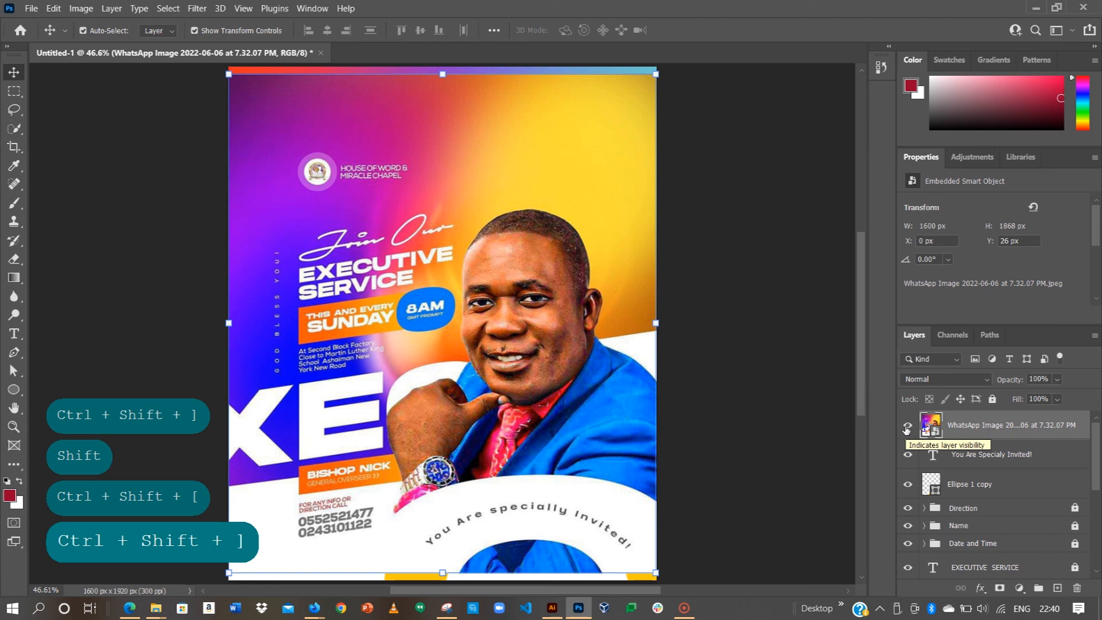
{"action": "left_click", "coordinate": [907, 428]}
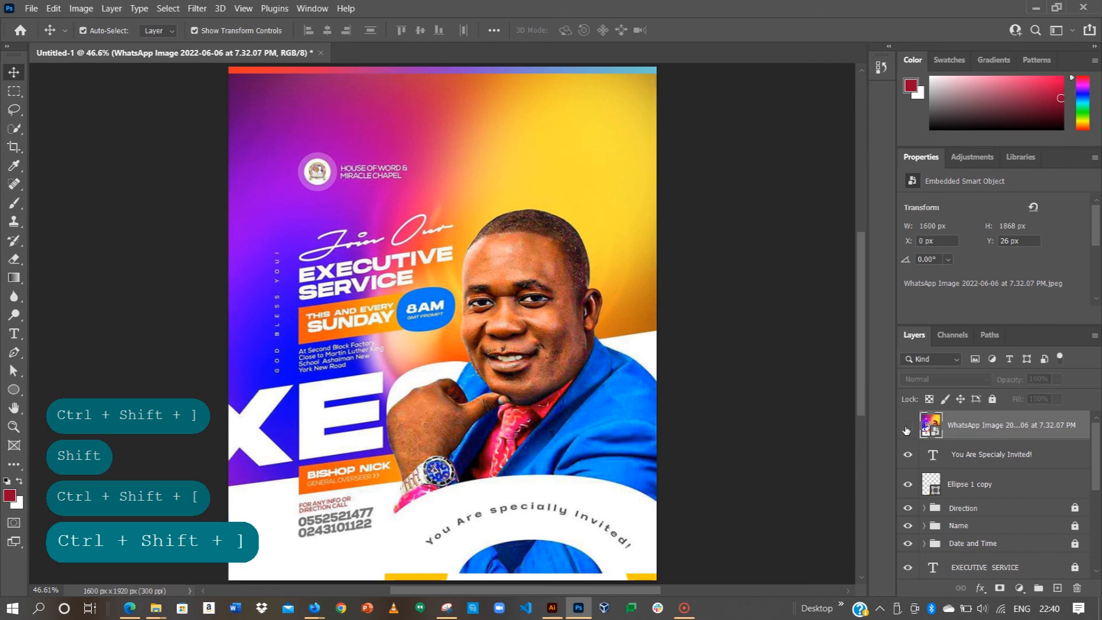